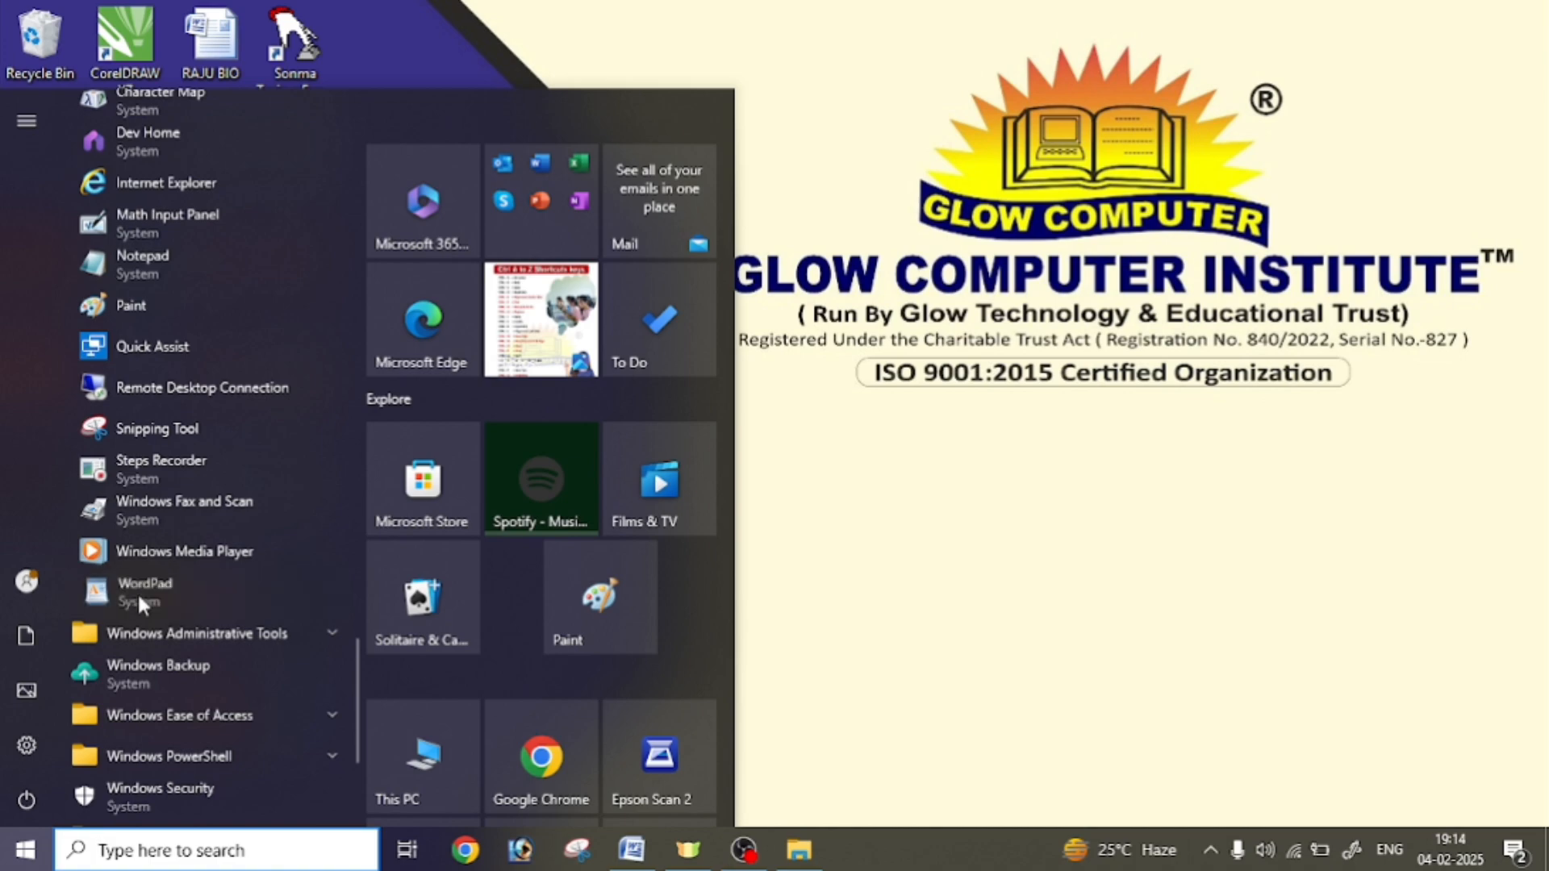
# Open WordPad from the Windows accessories
pyautogui.click(137, 593)
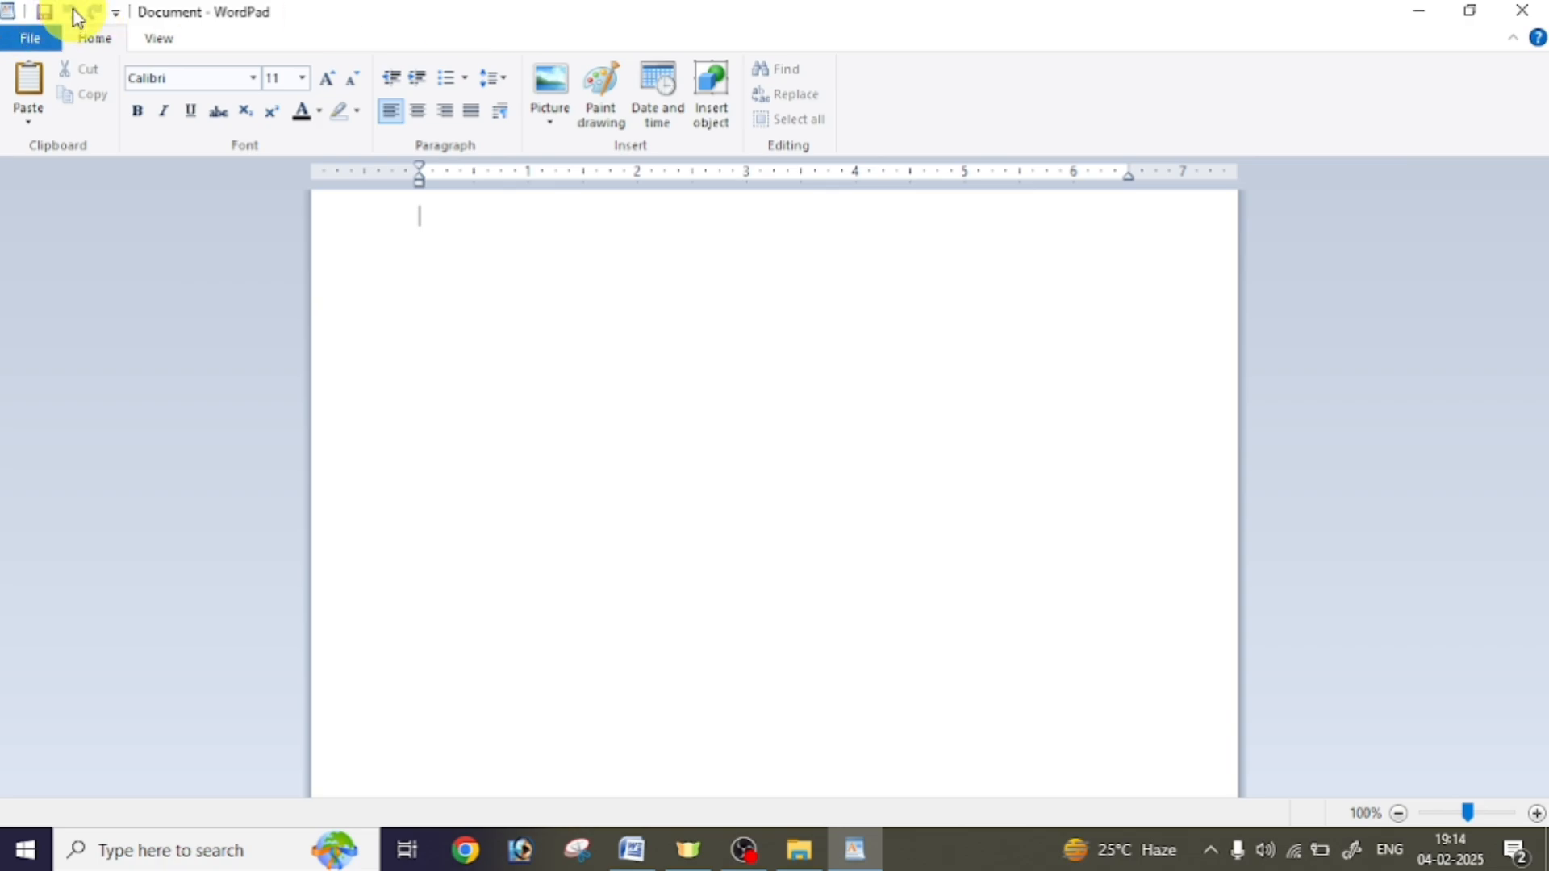
# Minimize and reopen the WordPad window, and switch it to its reduced size and back to full screen
pyautogui.click(1423, 13)
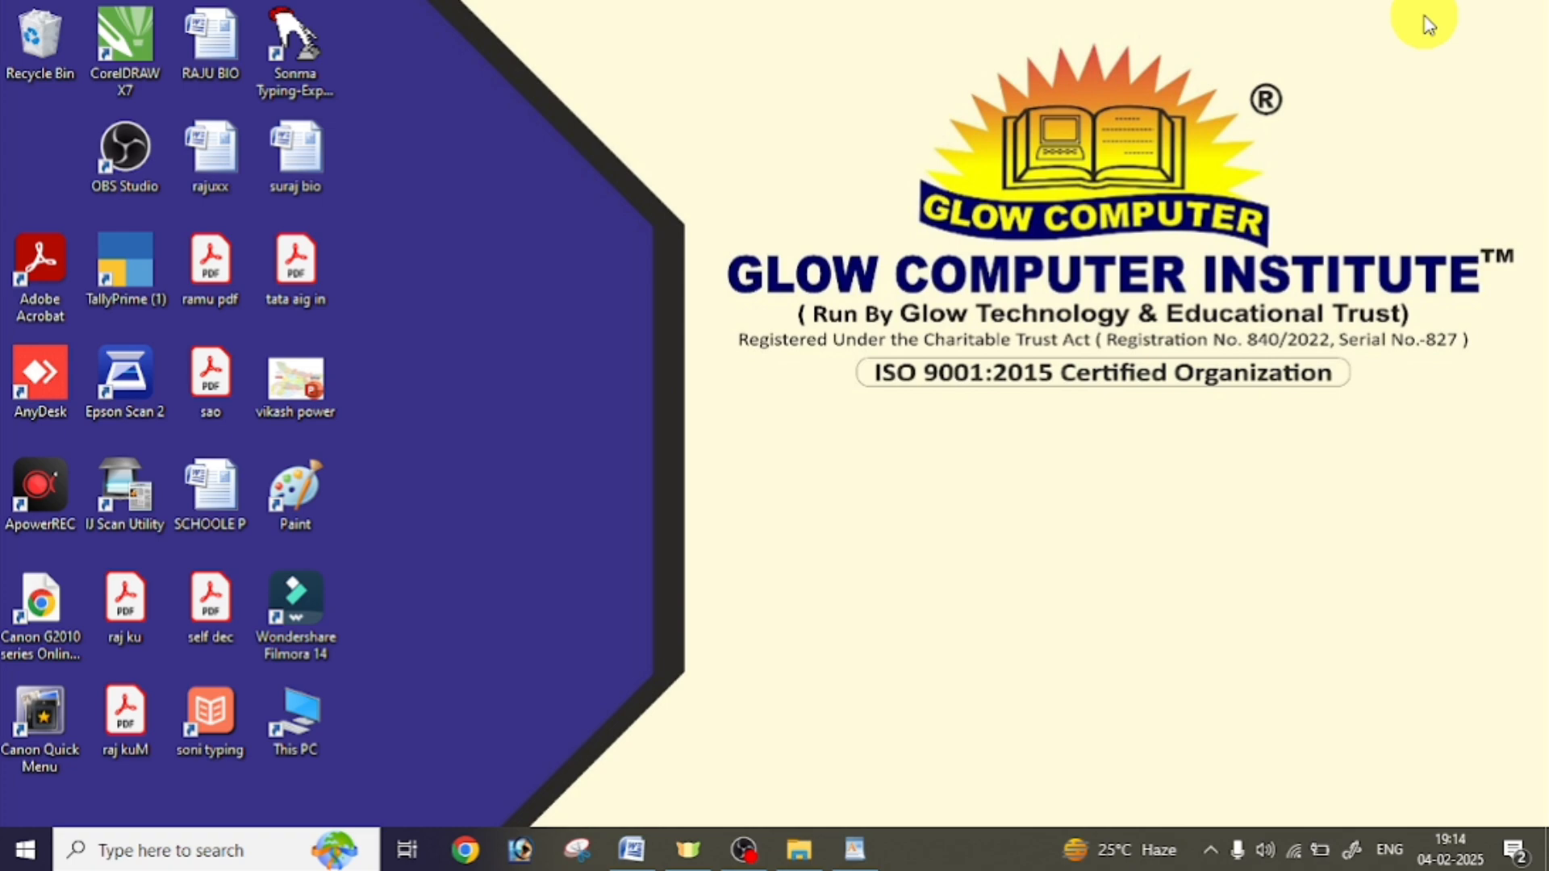
pyautogui.click(858, 850)
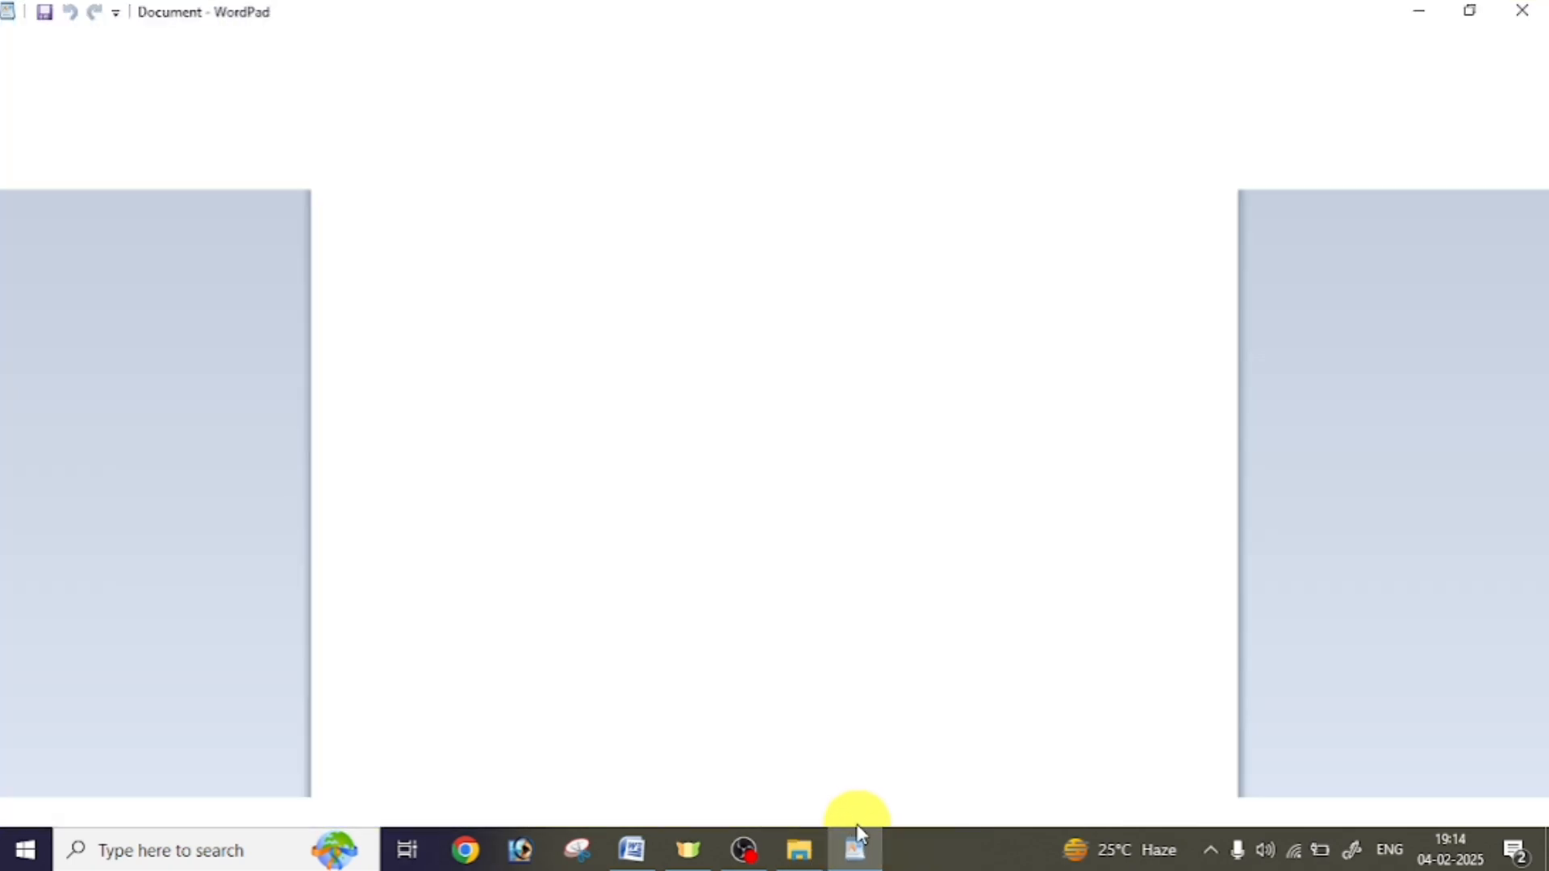
pyautogui.click(1467, 13)
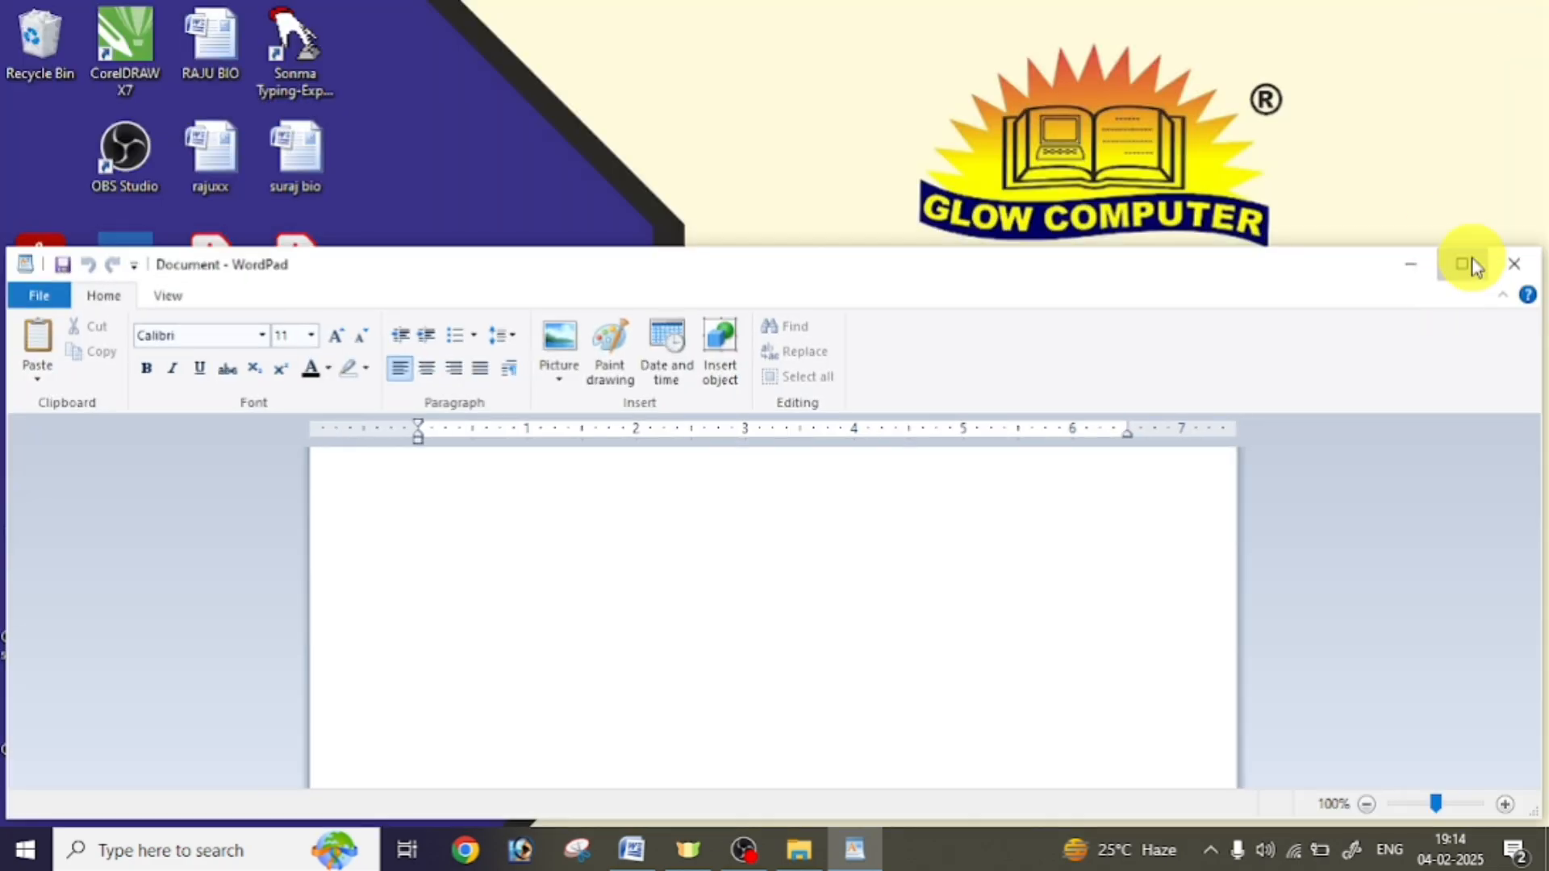
pyautogui.click(1474, 266)
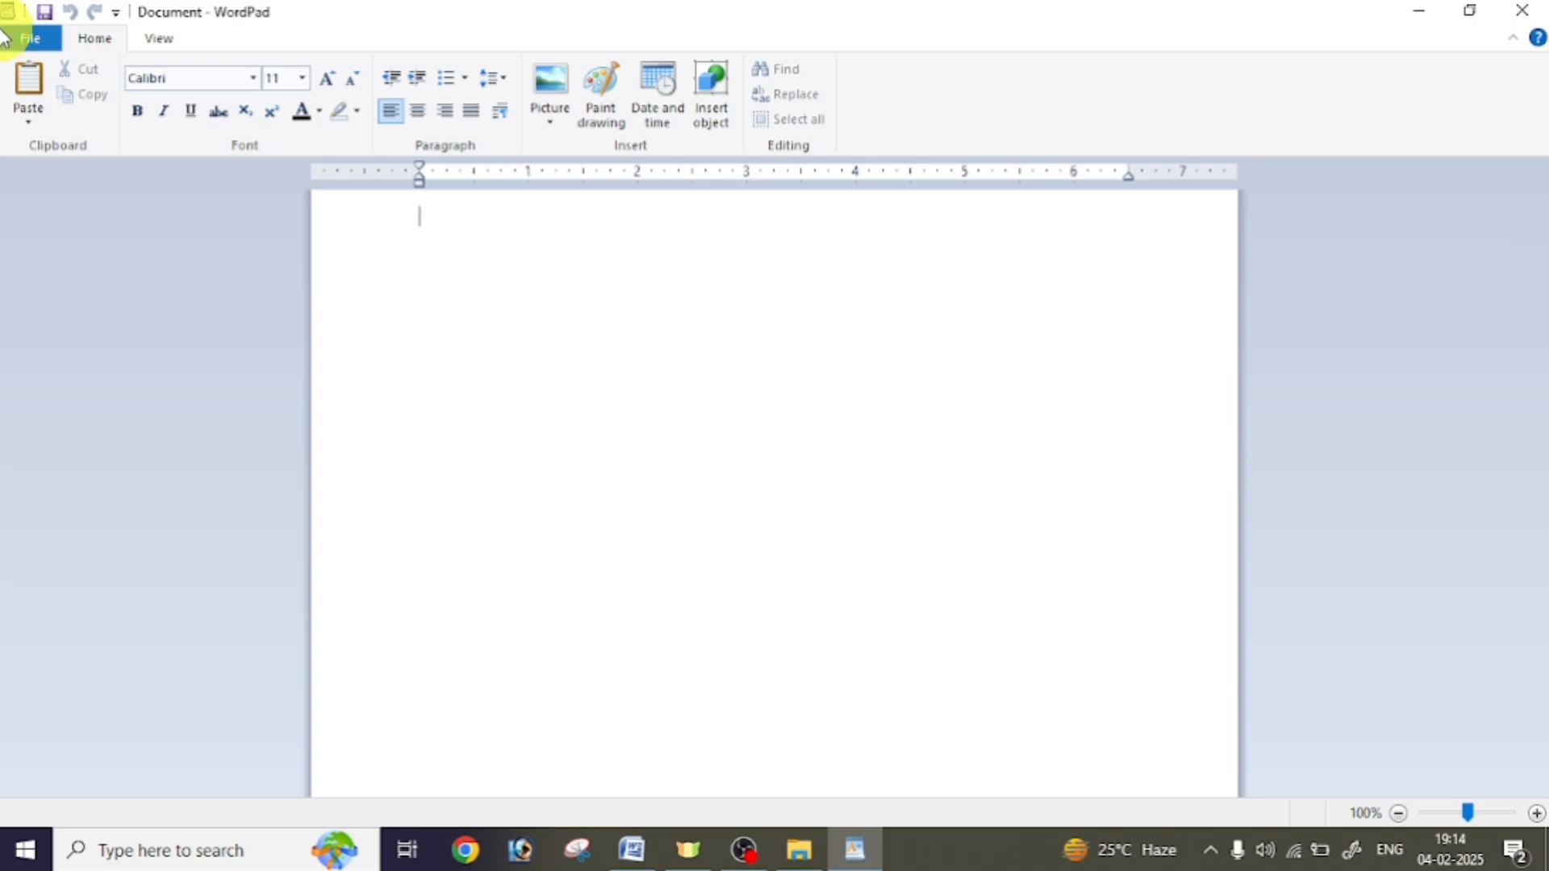
pyautogui.click(24, 39)
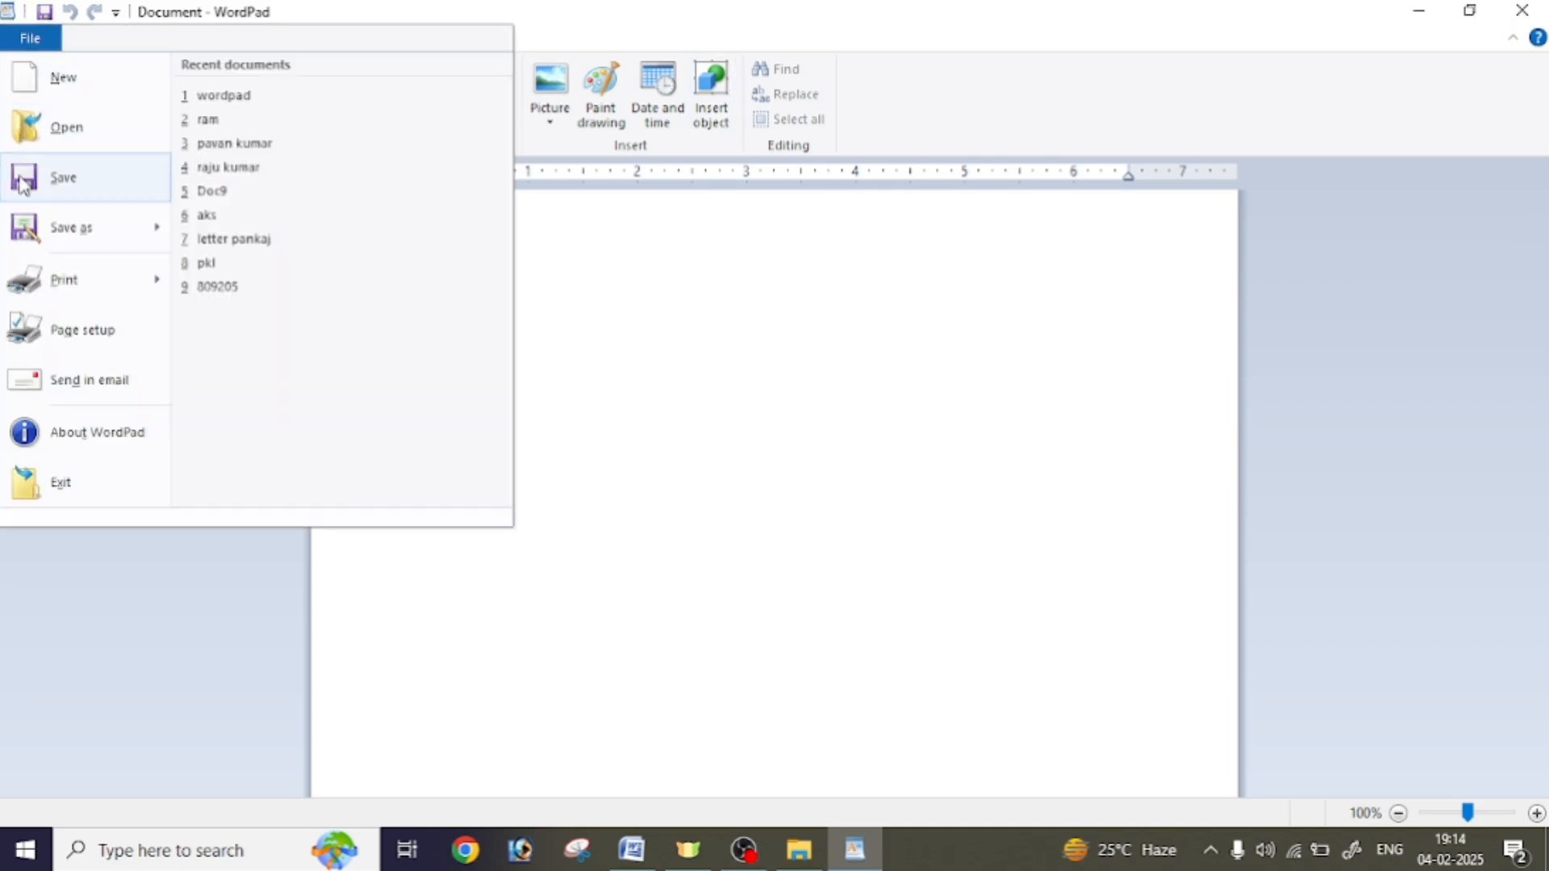
pyautogui.moveTo(63, 274)
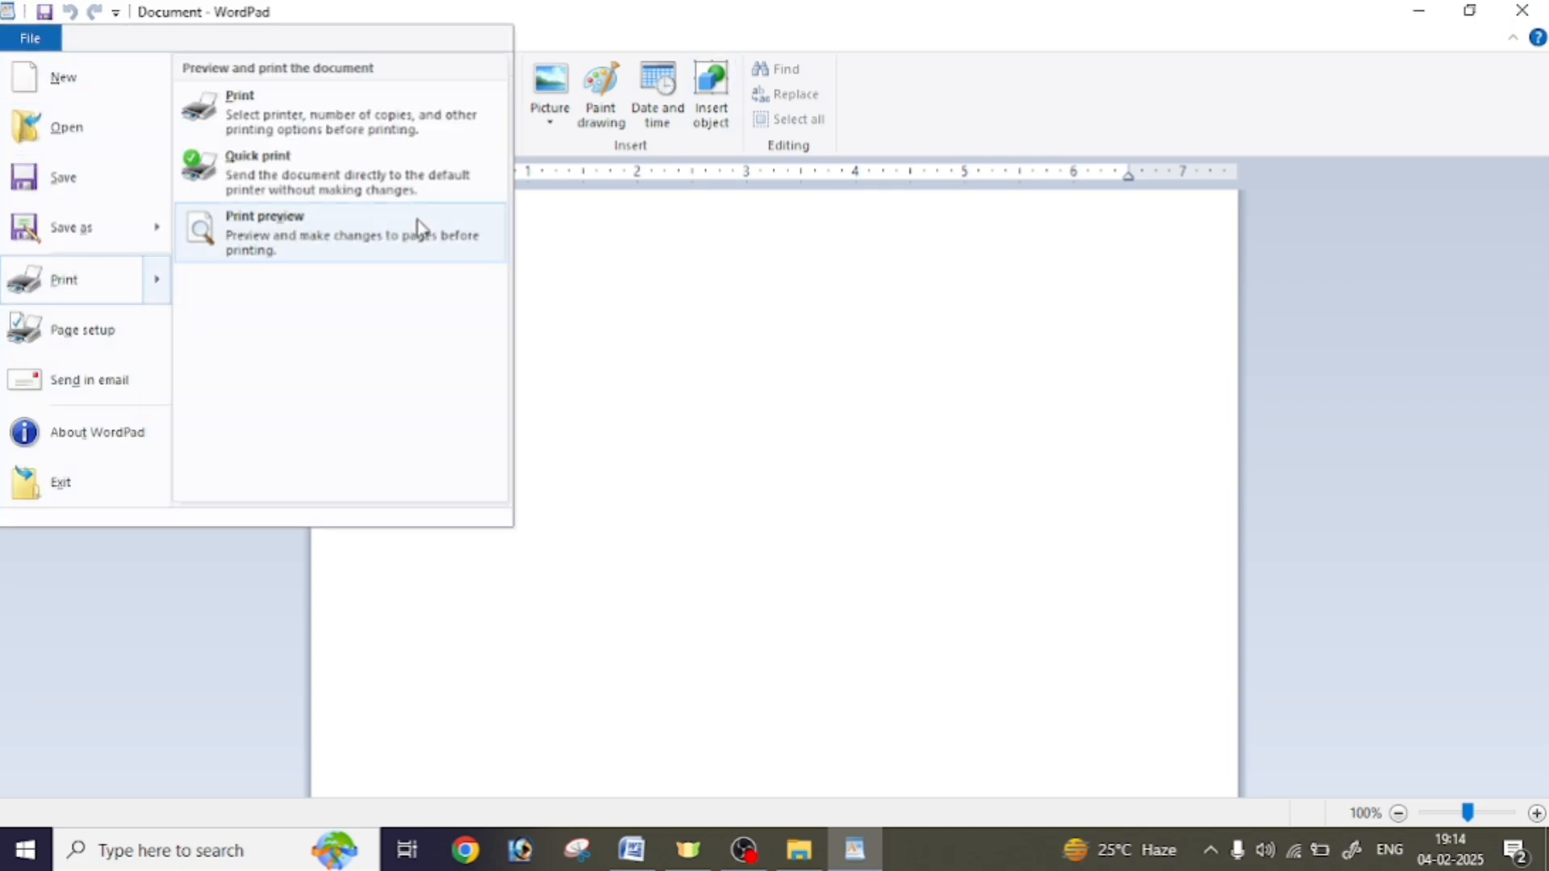
pyautogui.click(855, 318)
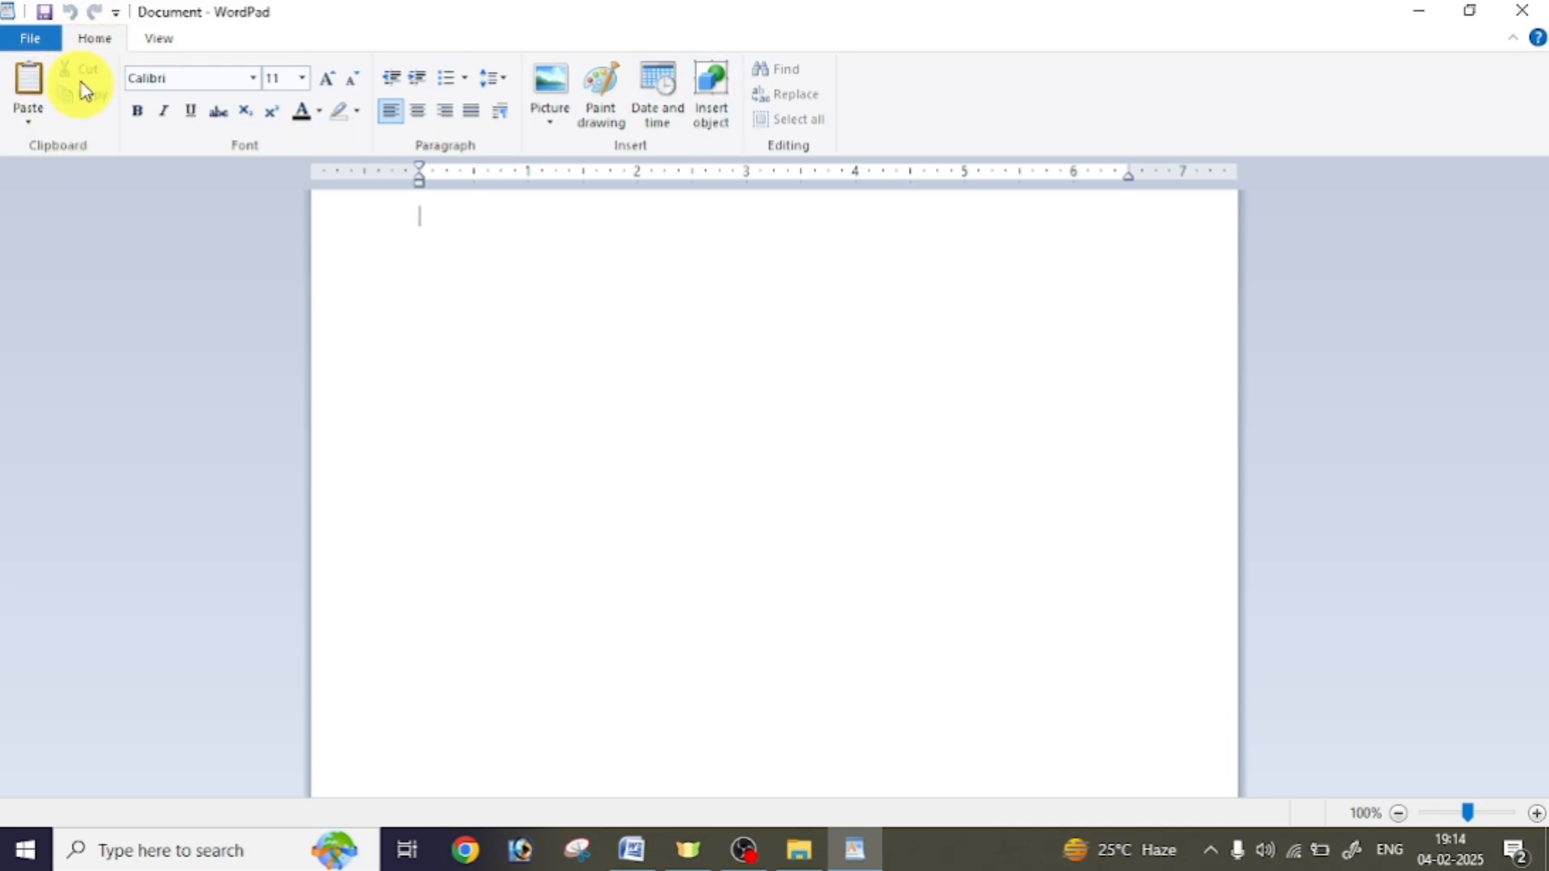
pyautogui.click(185, 40)
pyautogui.click(85, 39)
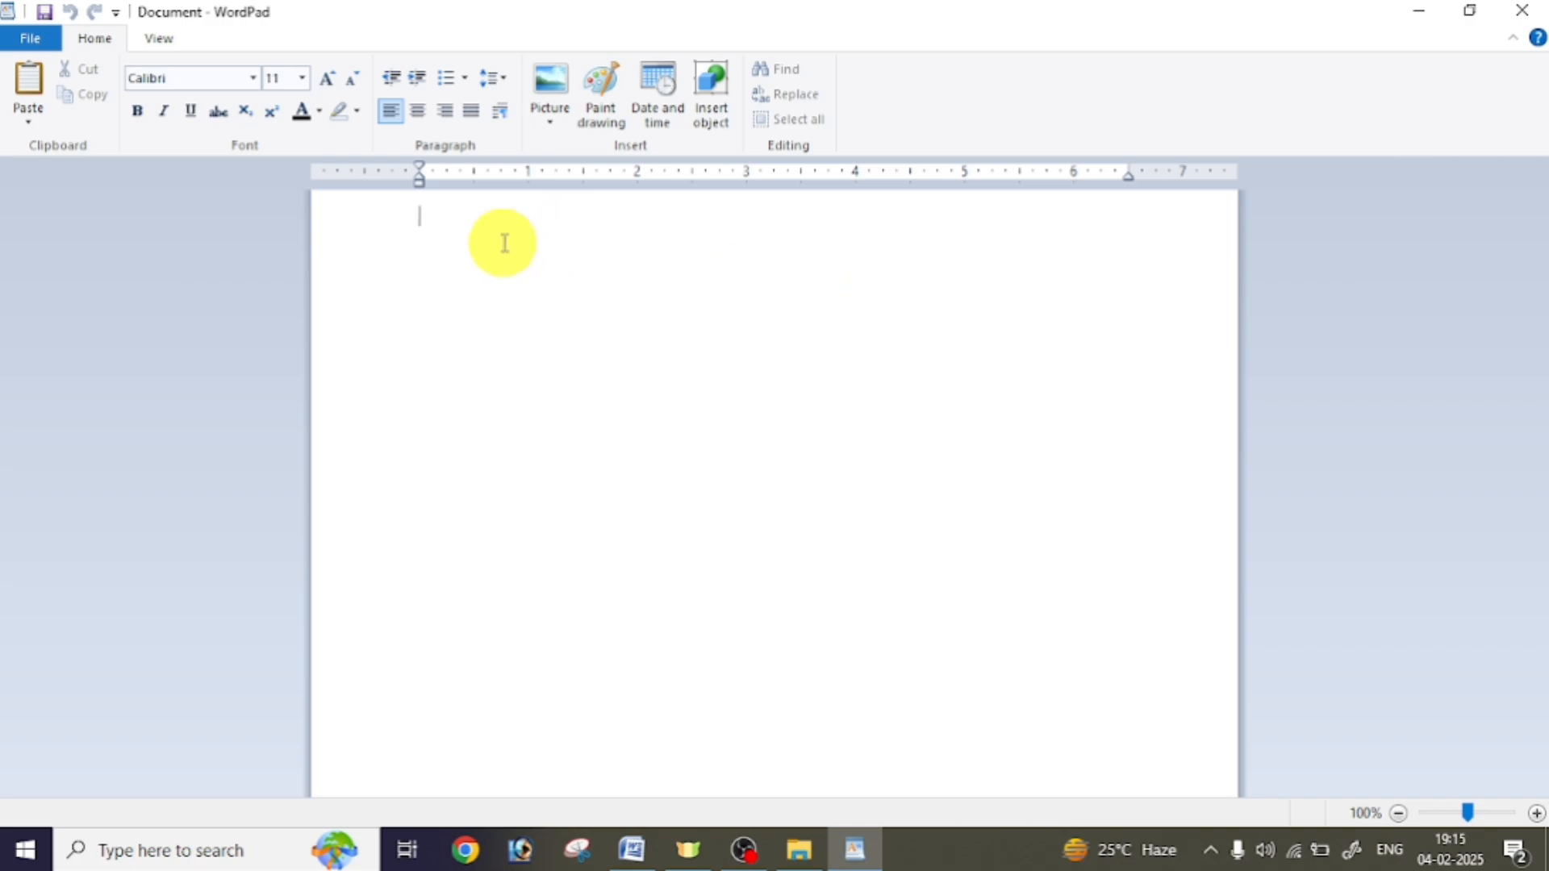
# Enter the sample paragraph starting "On the Insert tab, the galleries include items" and enlarge all of its text to size 14
pyautogui.write('On the Insert tab, the galleries include items that are designed to coordinate with the overall look of your document. You can use these galleries to insert tables, headers, footers, lists, cover pages, and other document building blocks. When you create pictures, charts, or diagrams, they also coordinate with your current document look.')
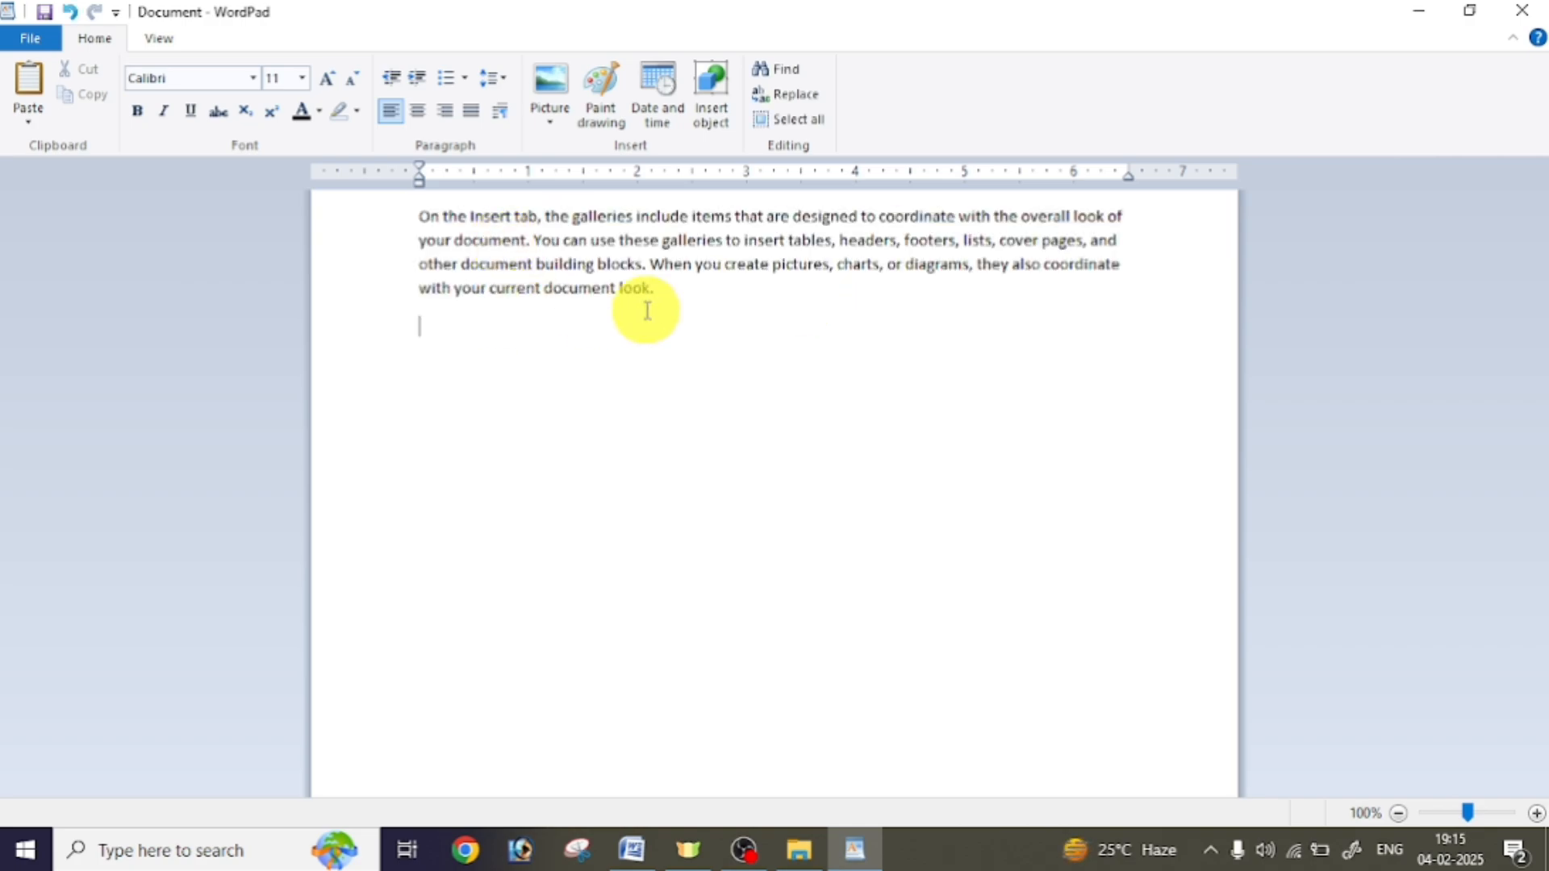
pyautogui.hotkey('ctrl', 'a')
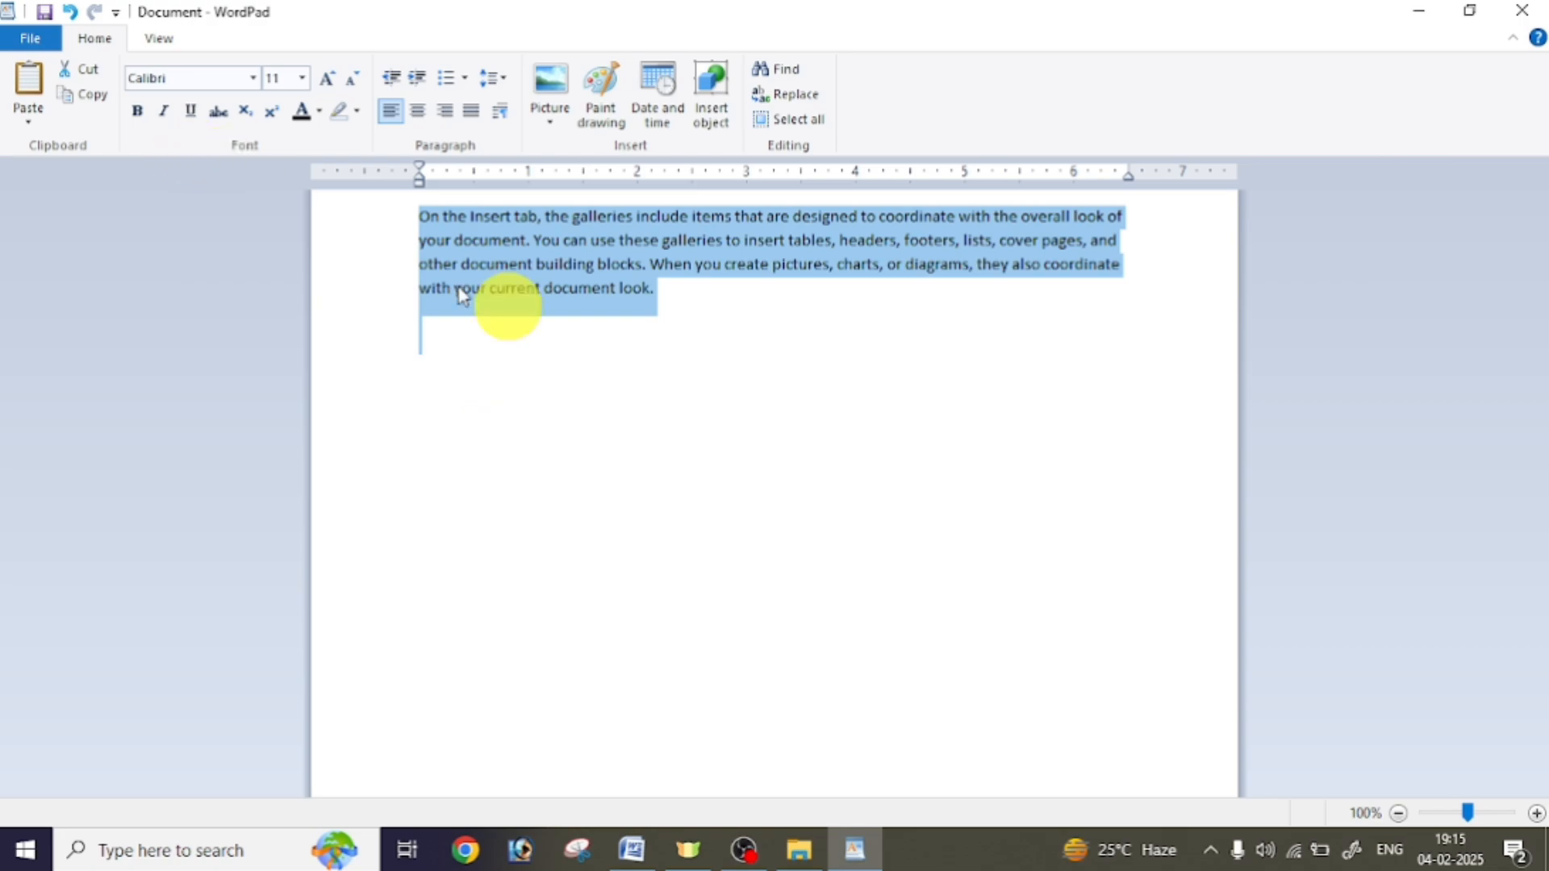
pyautogui.click(328, 81)
pyautogui.click(327, 81)
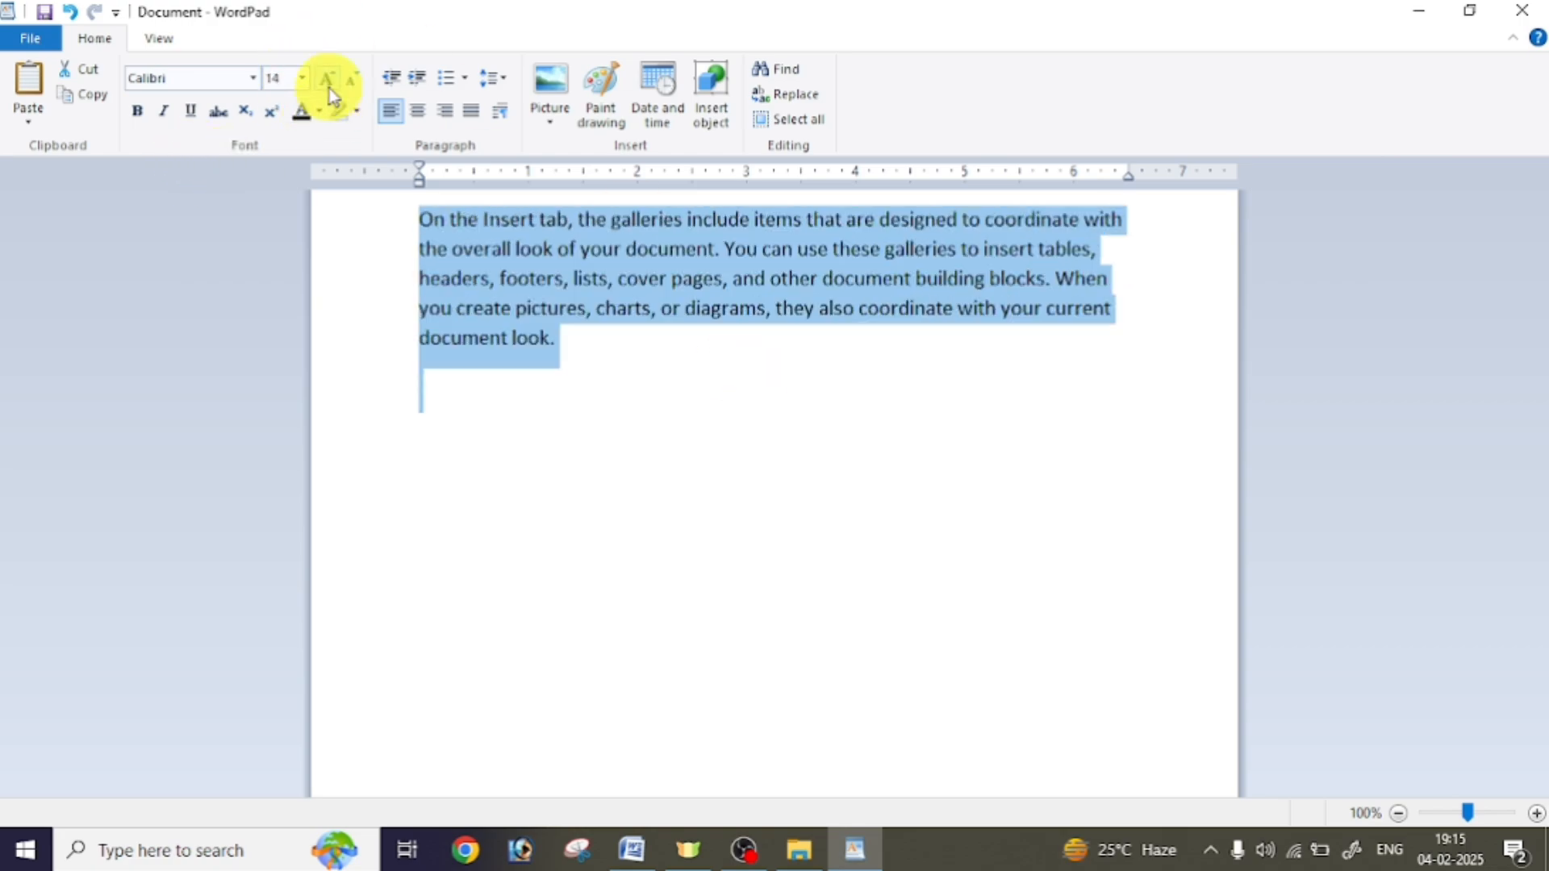
pyautogui.click(619, 361)
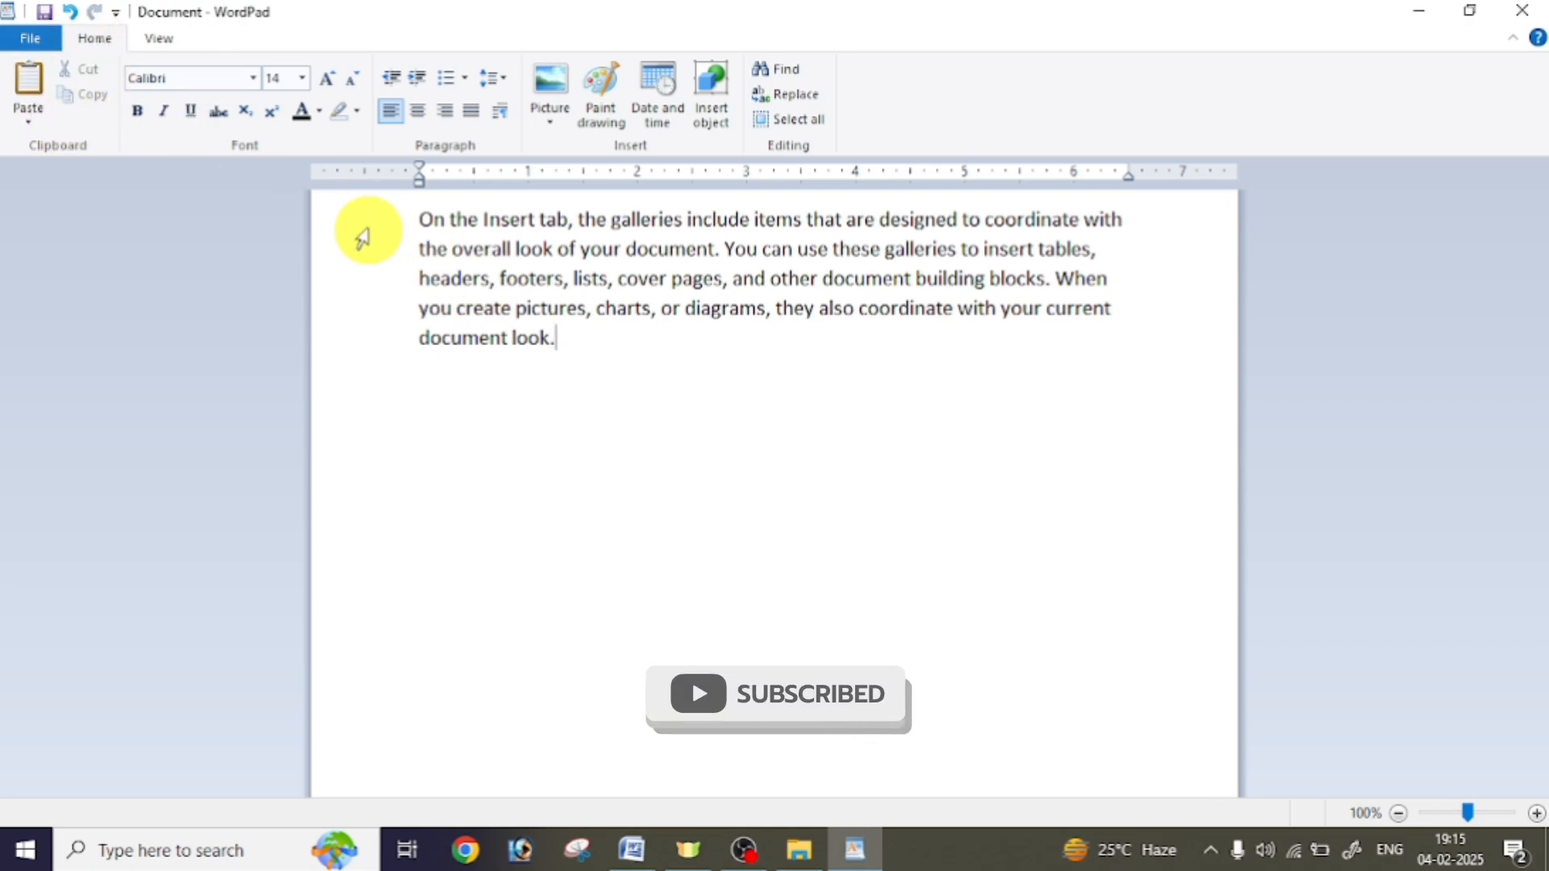
# Practise selecting the whole paragraph from either end, as well as single lines one at a time
pyautogui.moveTo(352, 232); pyautogui.dragTo(436, 414)
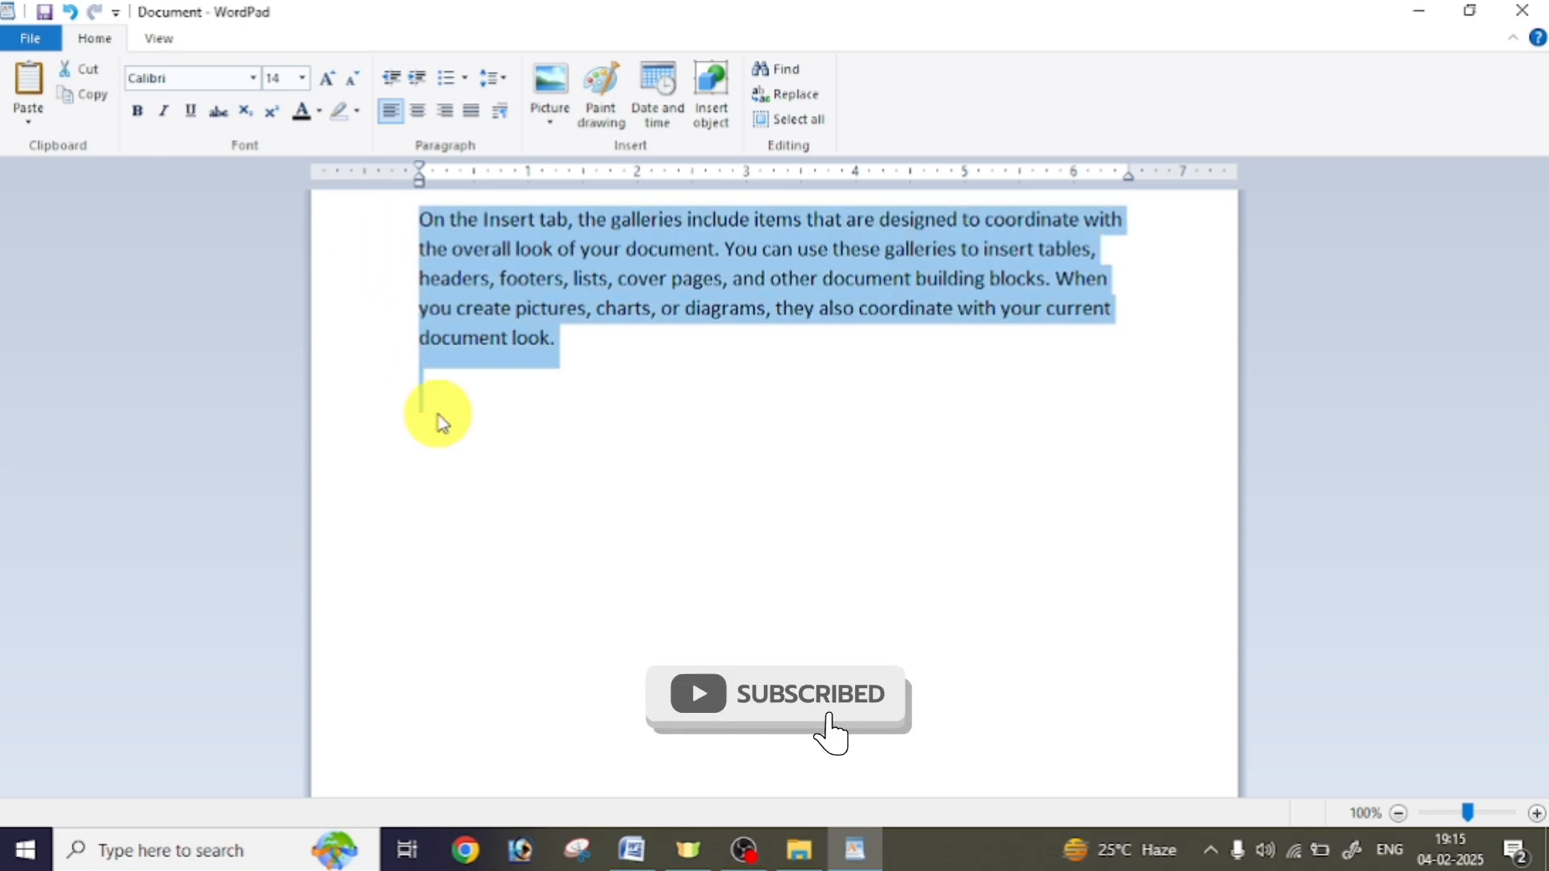
pyautogui.click(634, 349)
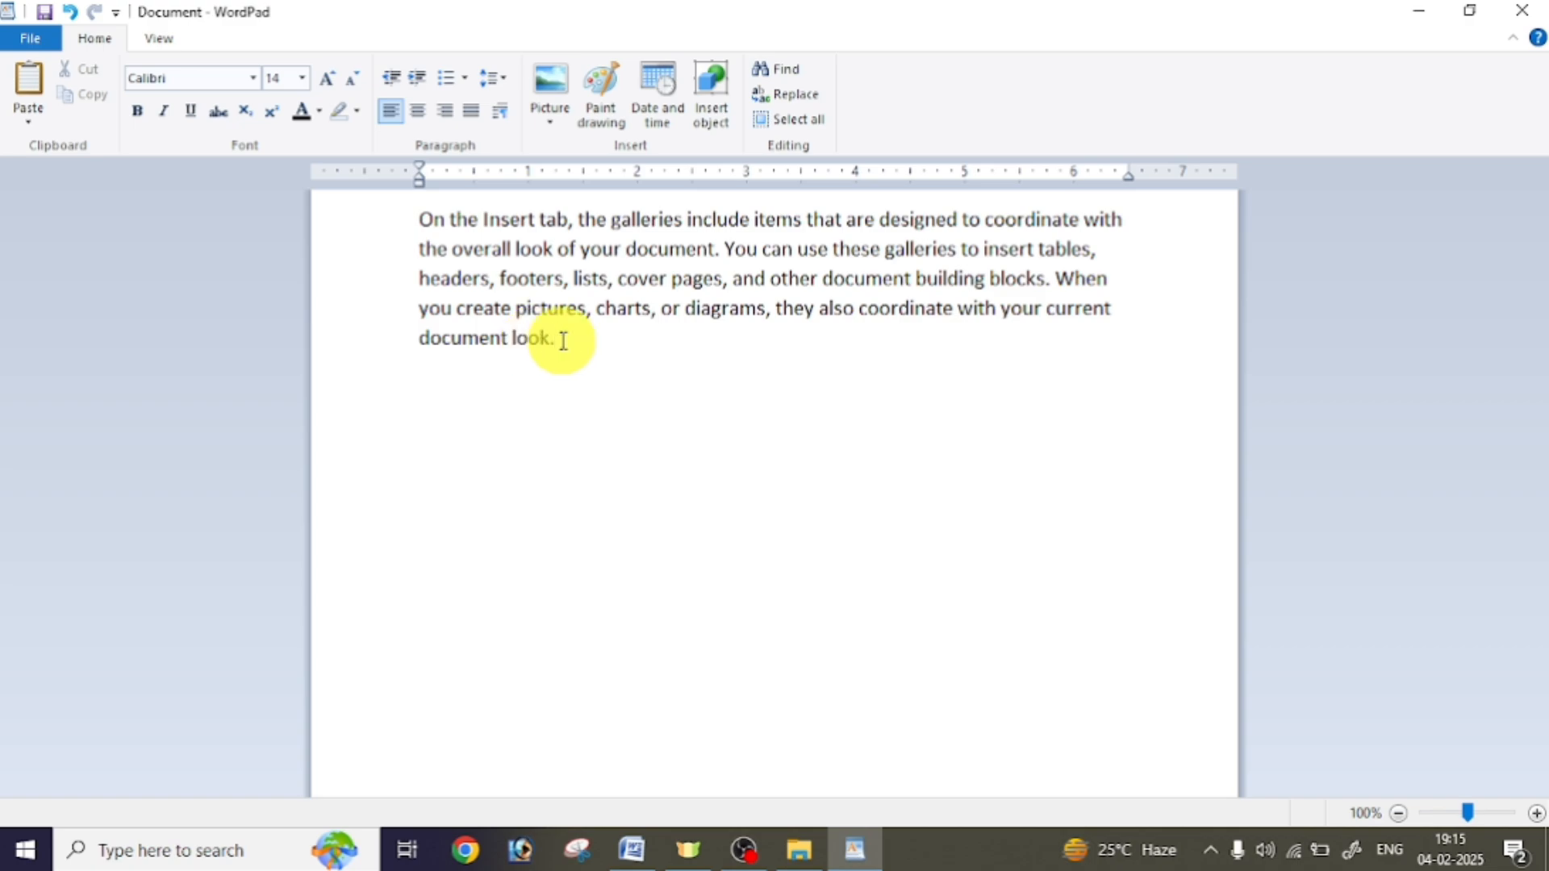
pyautogui.moveTo(560, 337); pyautogui.dragTo(378, 219)
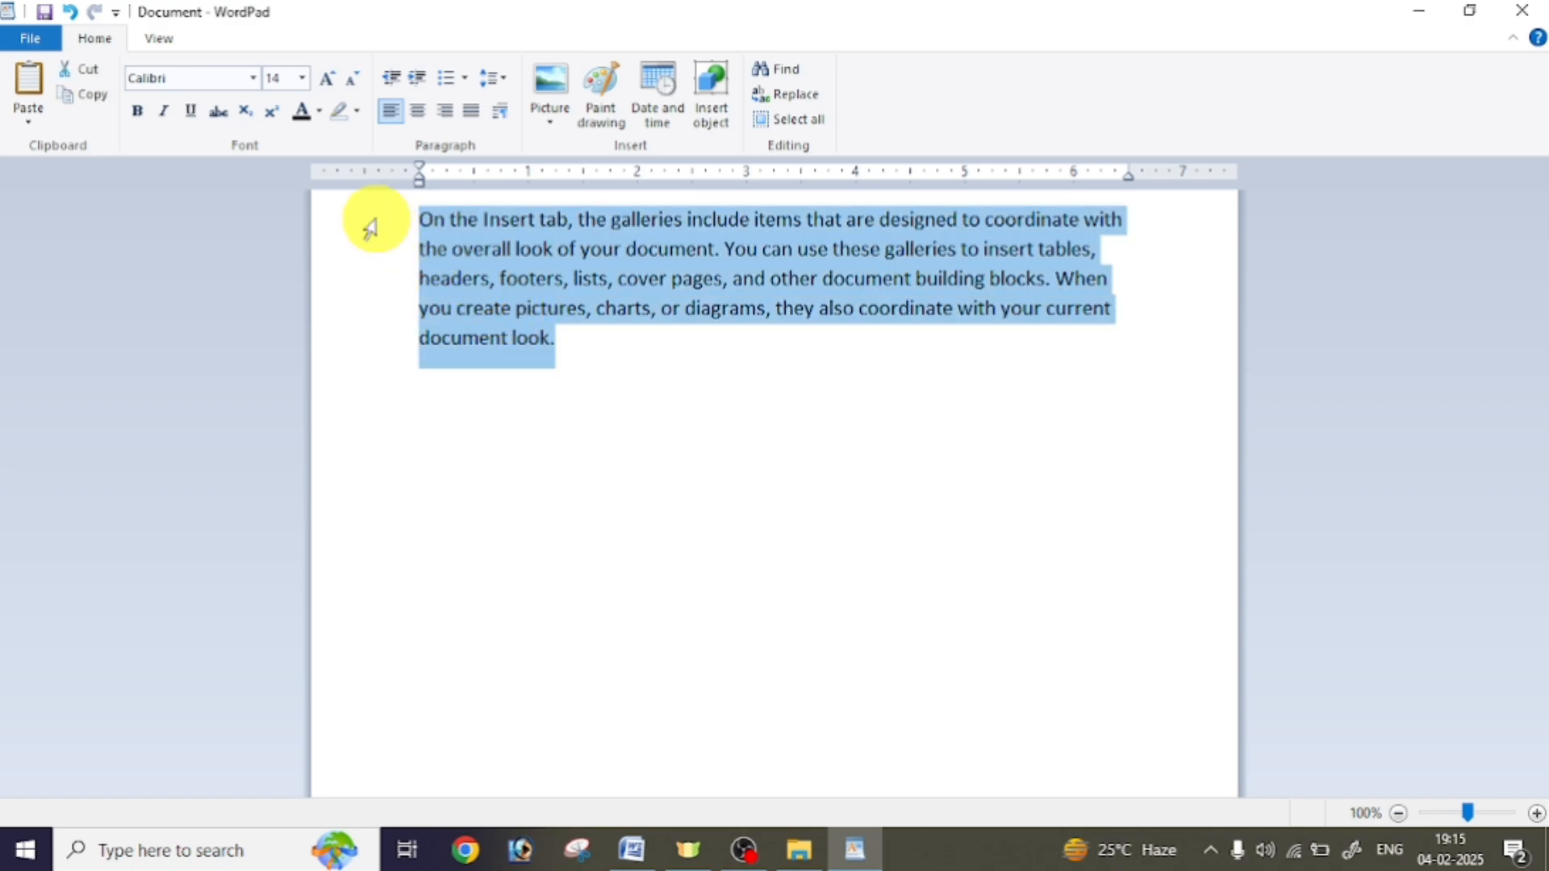
pyautogui.click(566, 337)
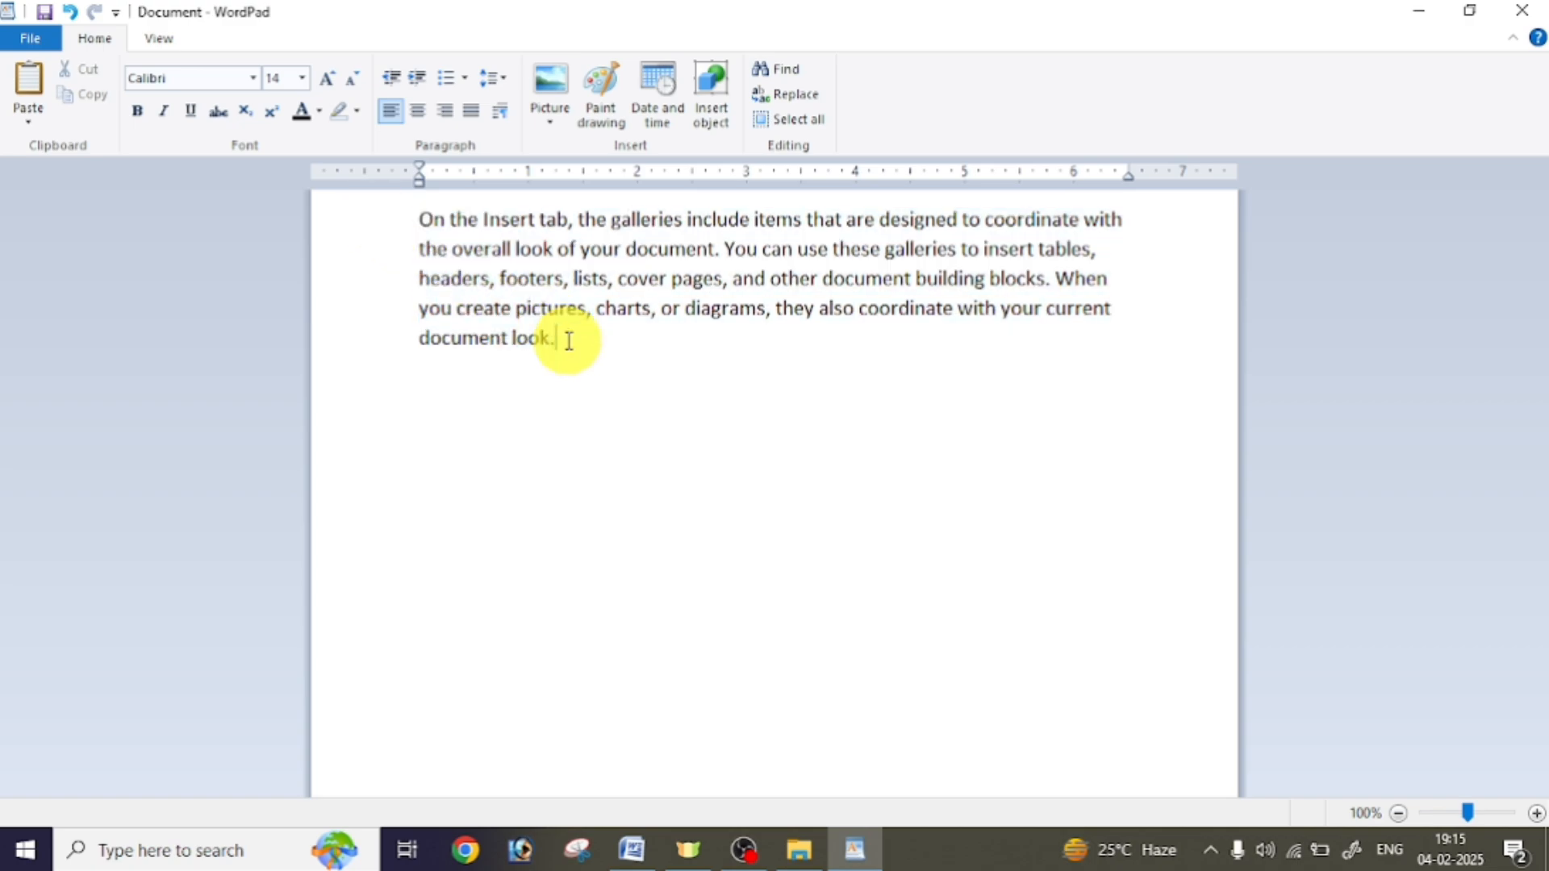
pyautogui.click(360, 222)
pyautogui.click(358, 256)
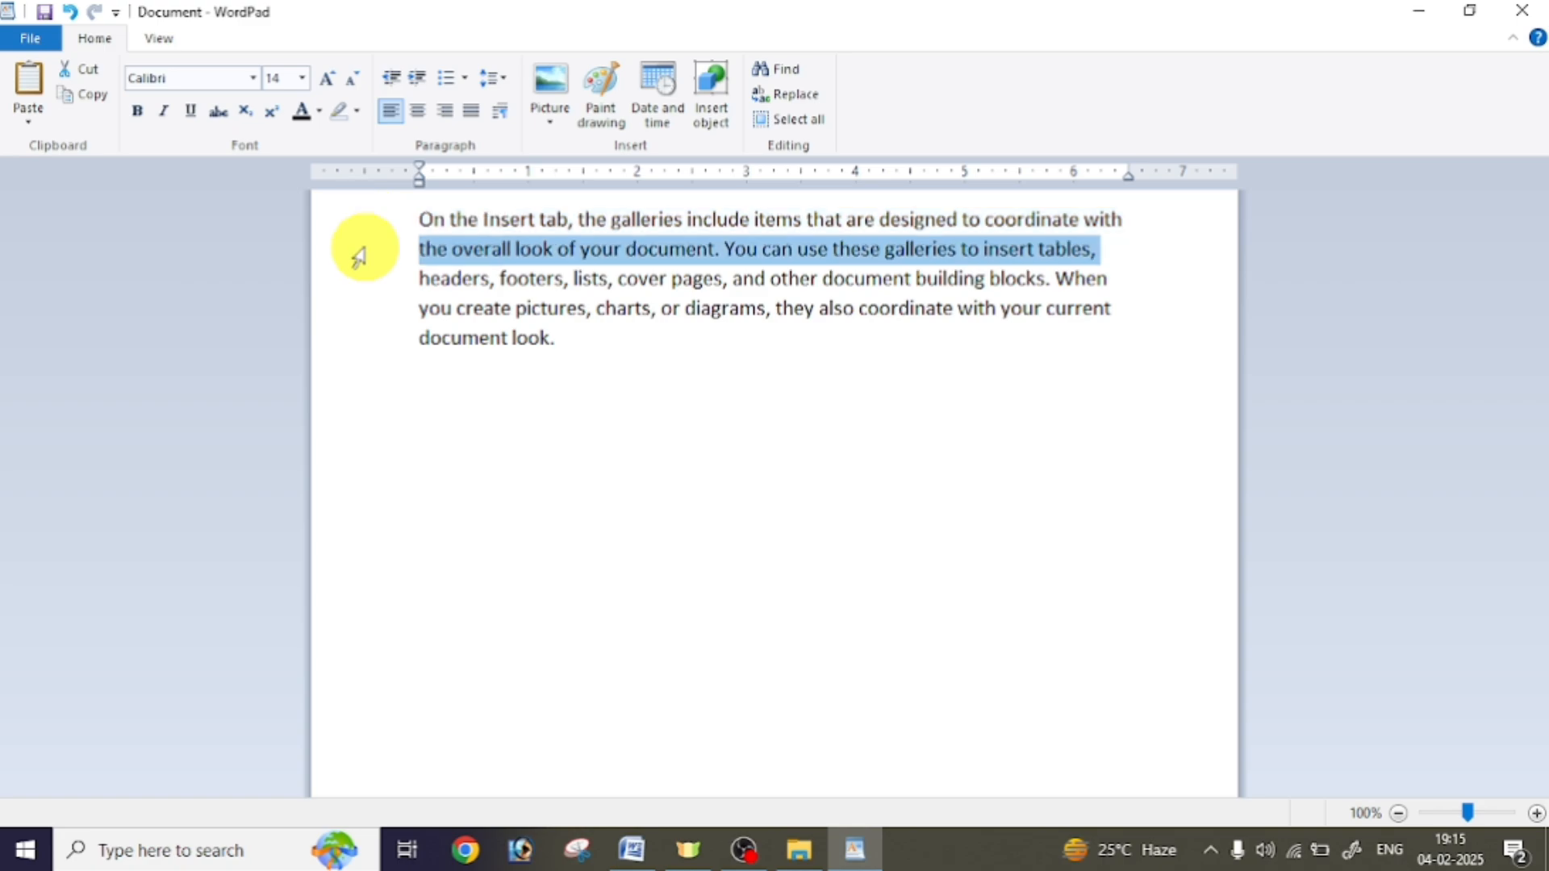
pyautogui.click(359, 284)
pyautogui.doubleClick(360, 337)
pyautogui.click(649, 355)
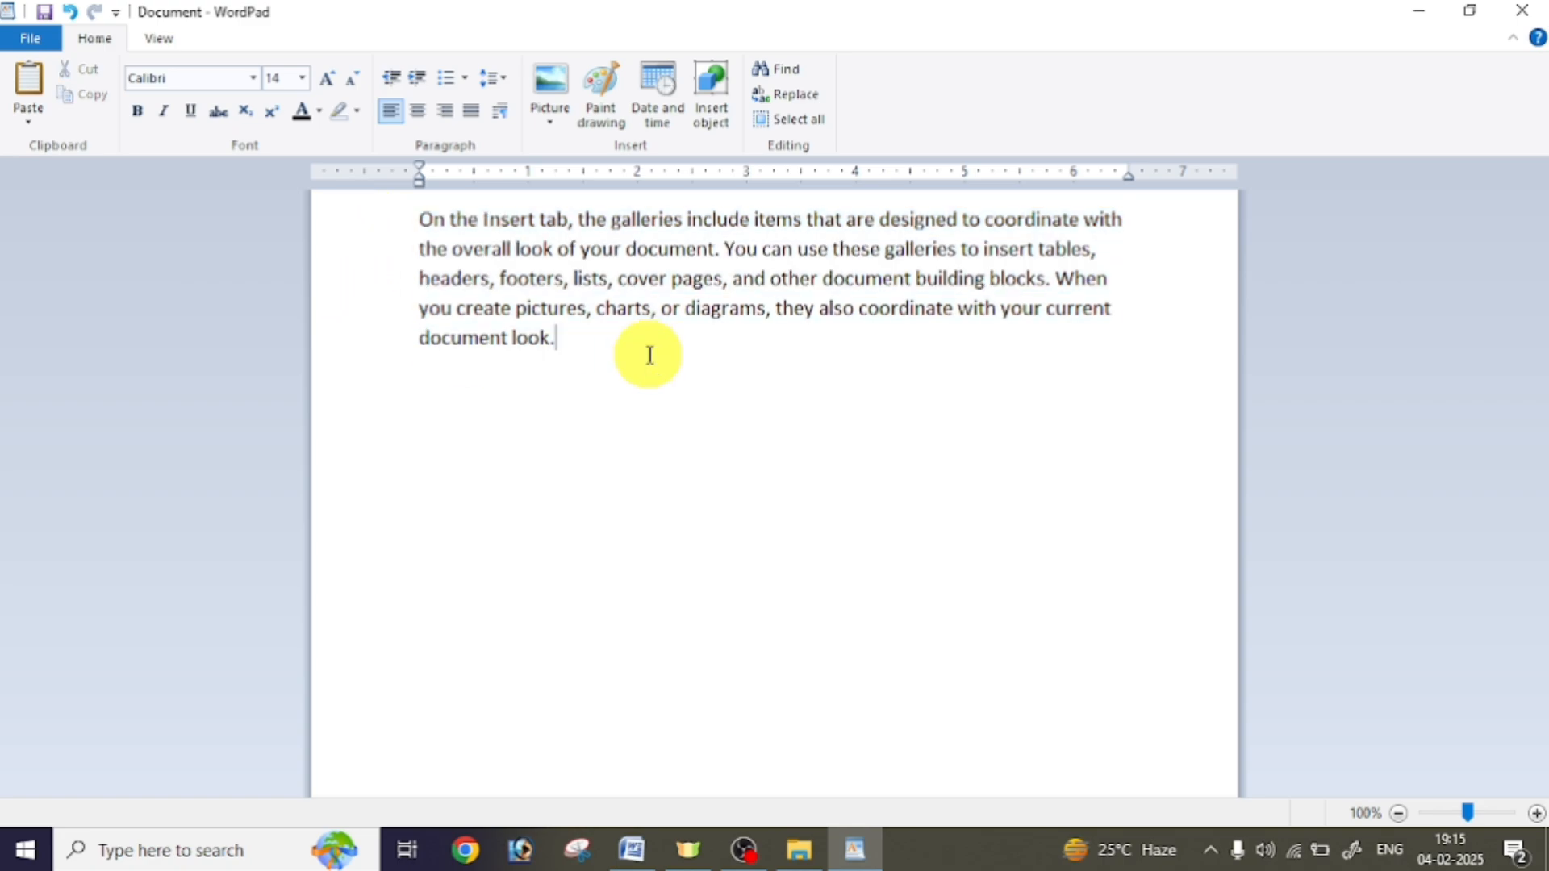
pyautogui.click(376, 234)
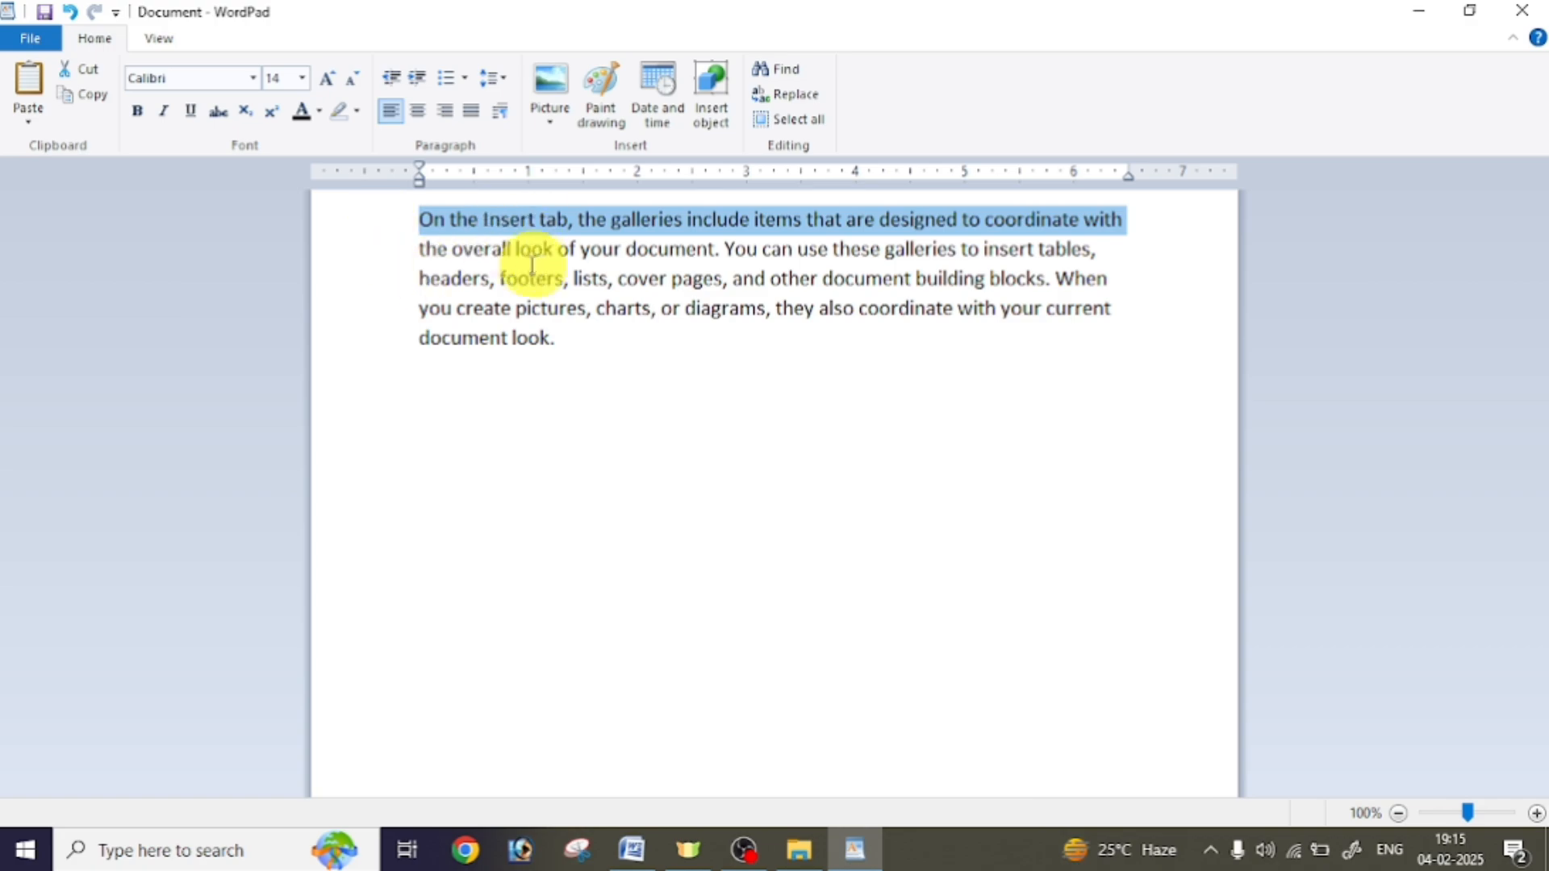
# Copy the whole paragraph and paste it on the empty line below the original
pyautogui.moveTo(390, 238); pyautogui.dragTo(396, 391)
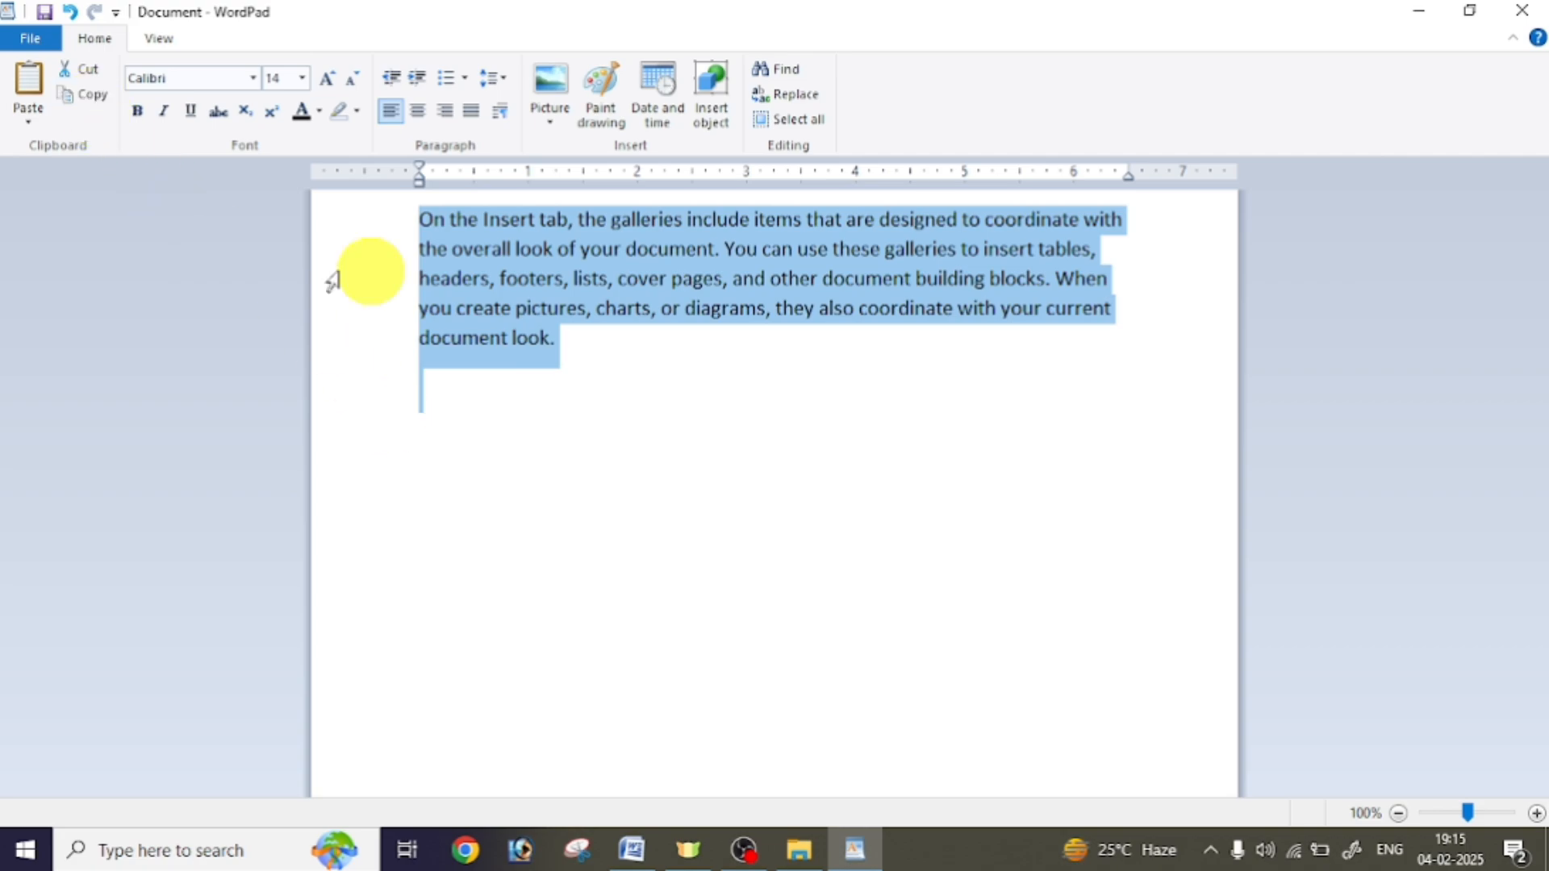
pyautogui.click(431, 386)
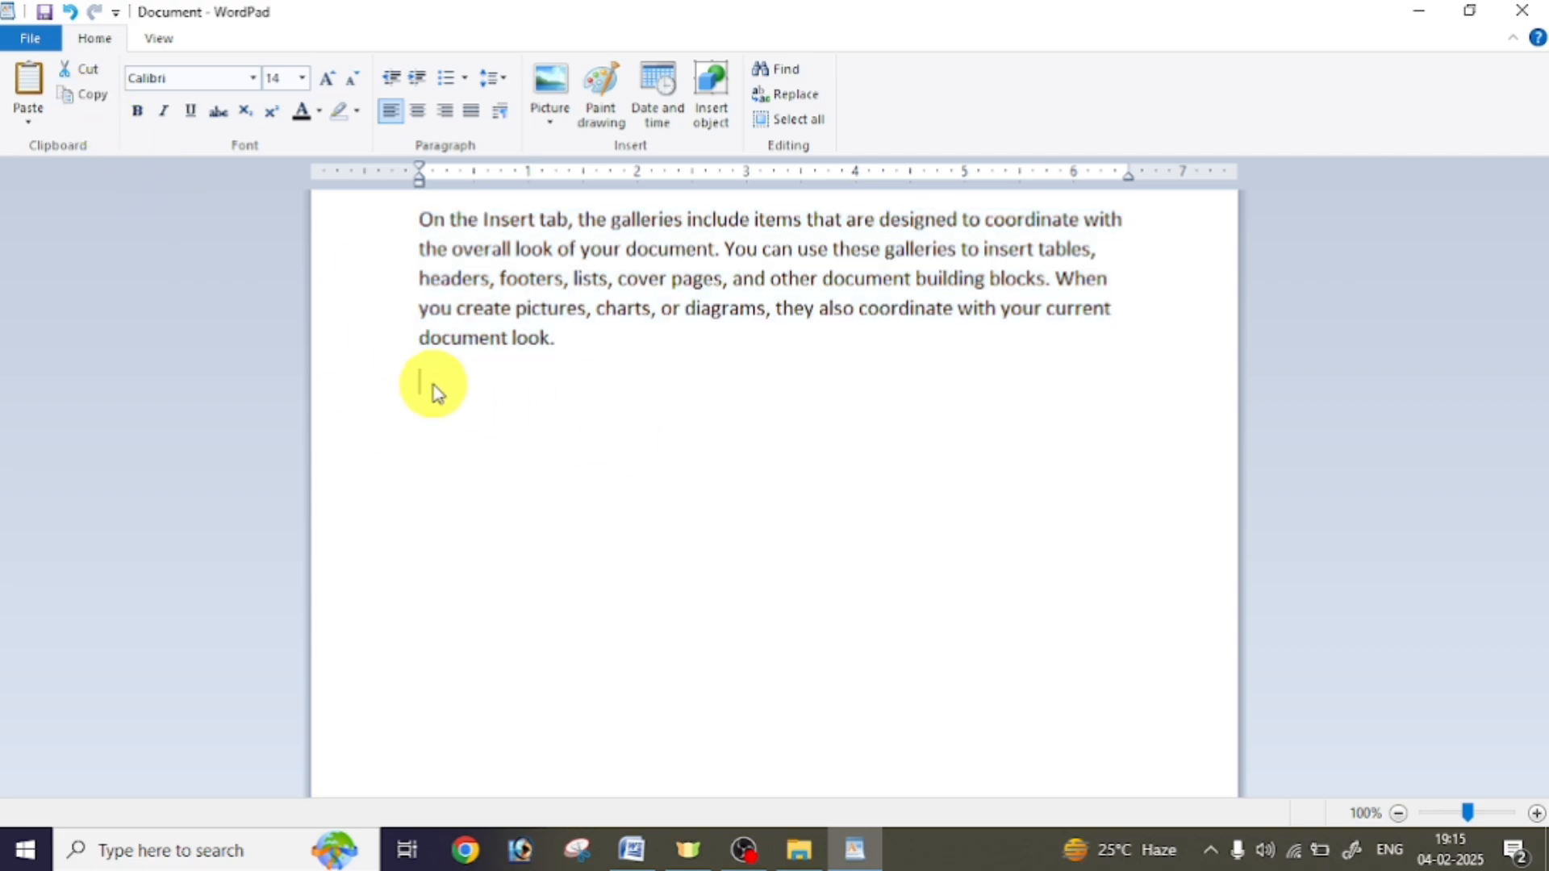
pyautogui.click(30, 80)
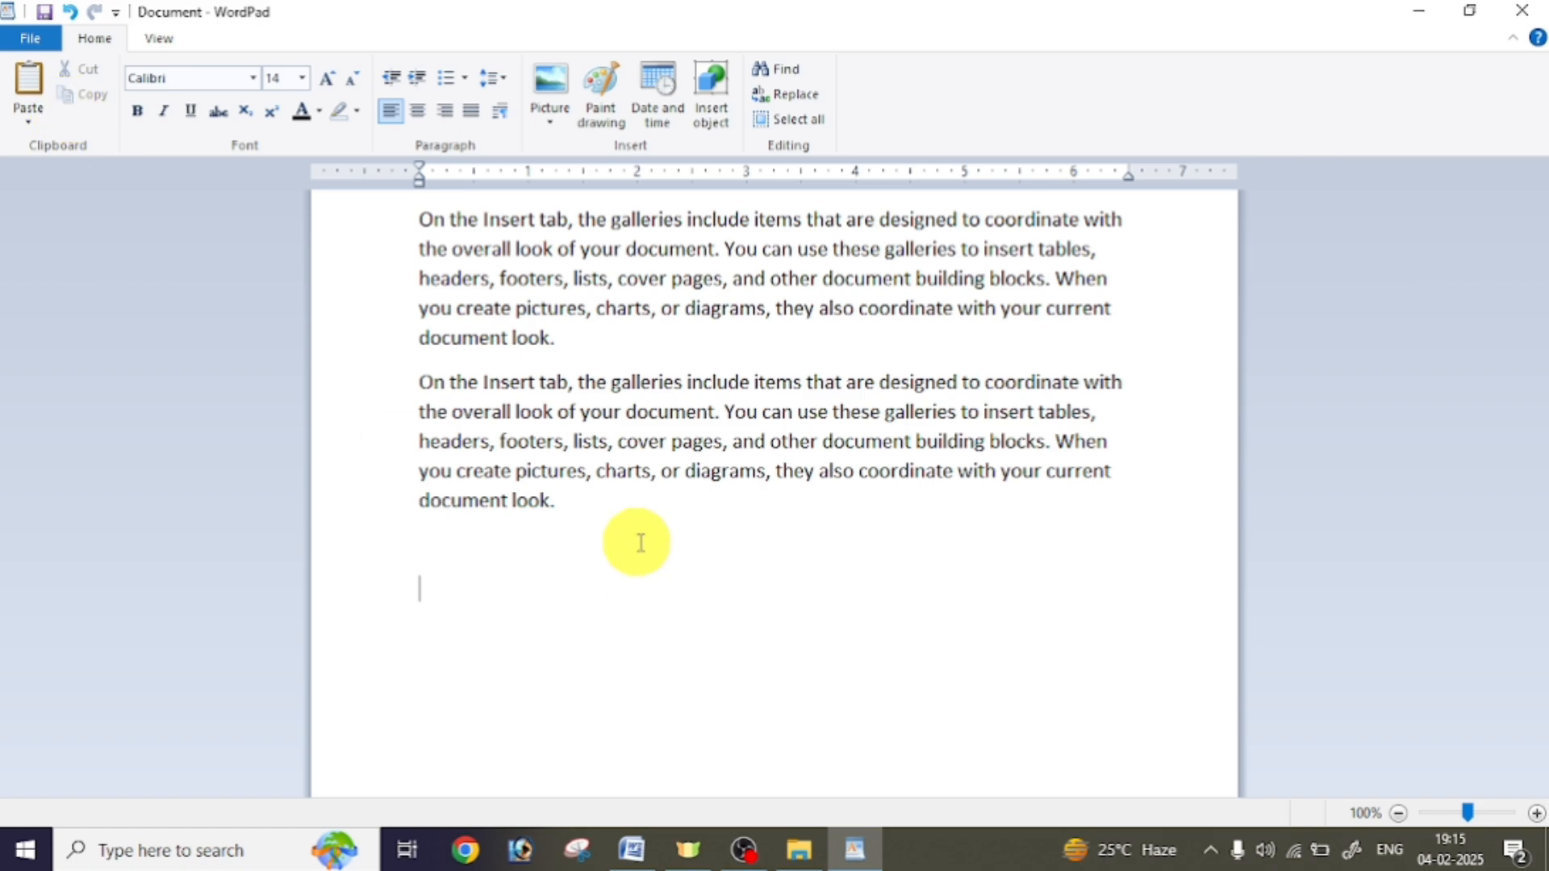
# Copy the first two lines of the first paragraph to the end of the second paragraph
pyautogui.moveTo(410, 237); pyautogui.dragTo(381, 277)
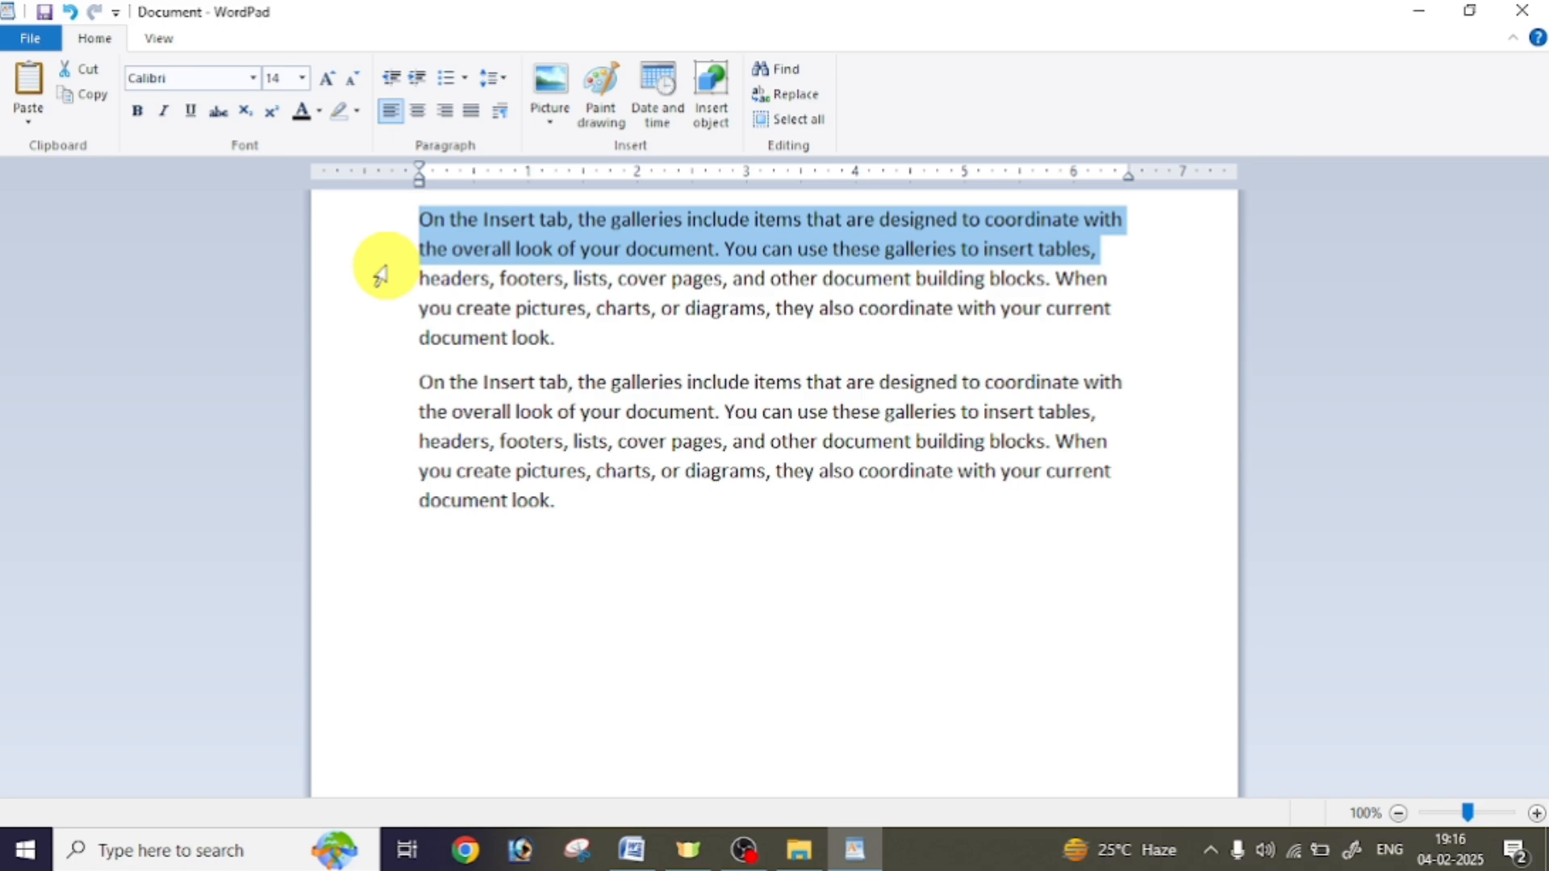
pyautogui.click(86, 94)
pyautogui.click(571, 499)
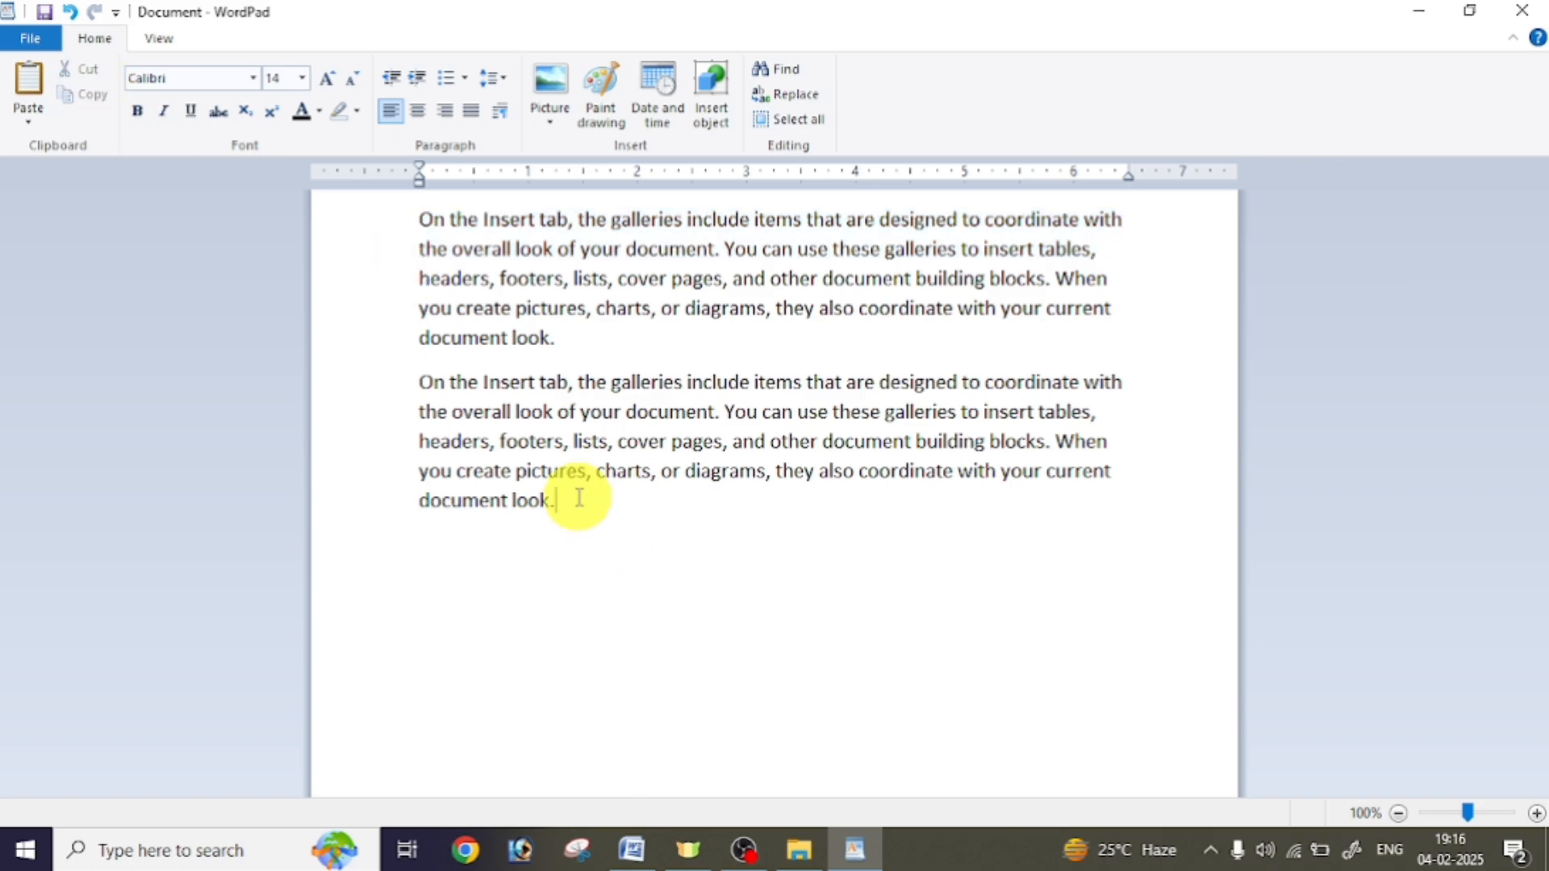
pyautogui.click(40, 75)
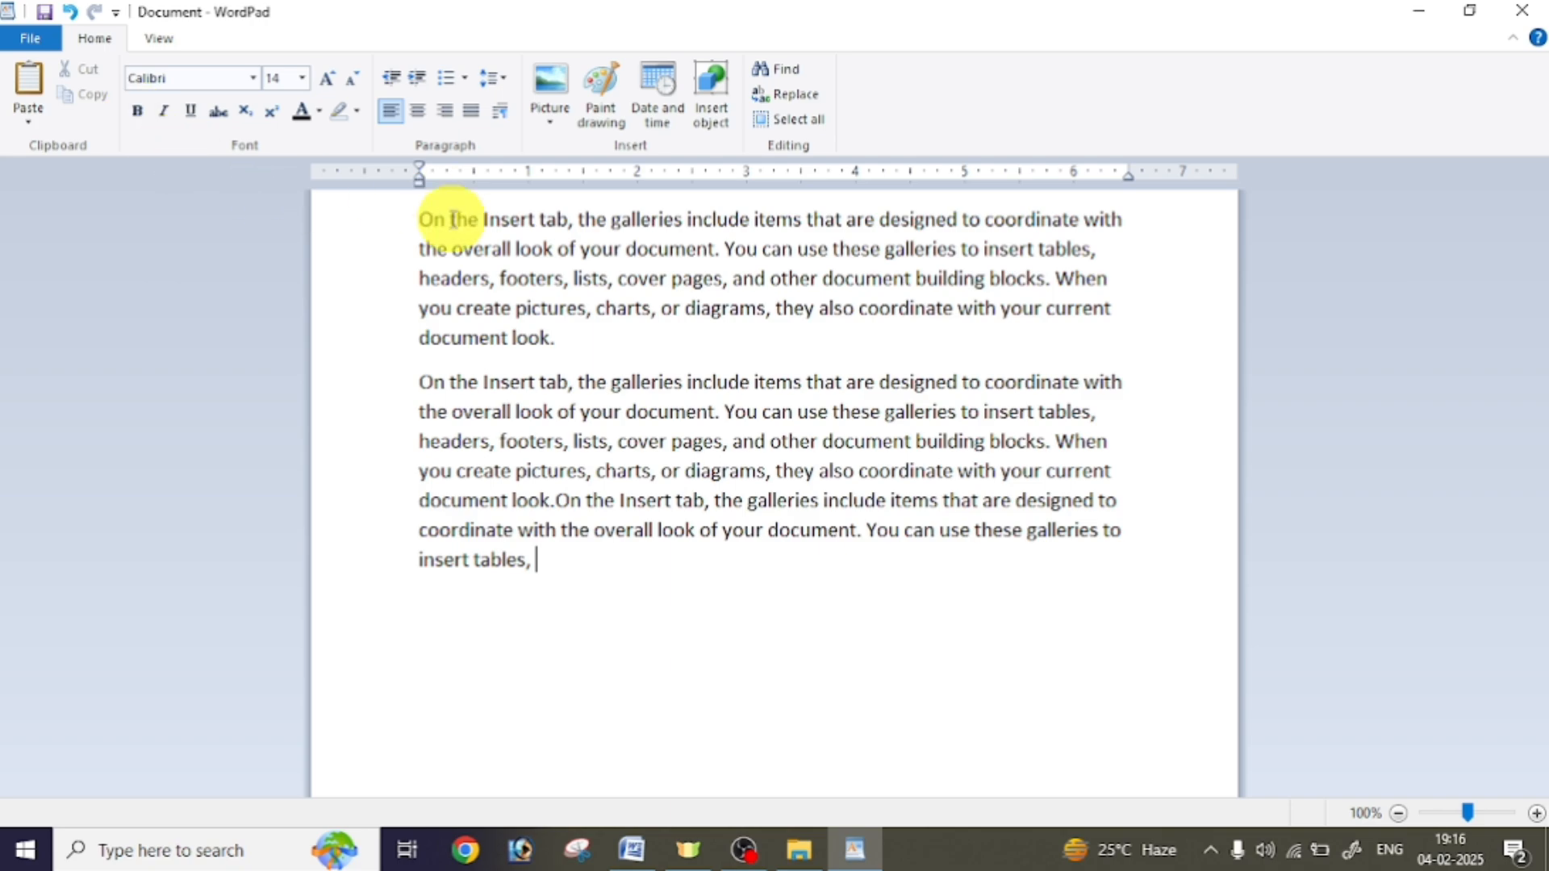
# Cut the first line of the document and paste it at the end of the first paragraph, after "document look."
pyautogui.click(343, 222)
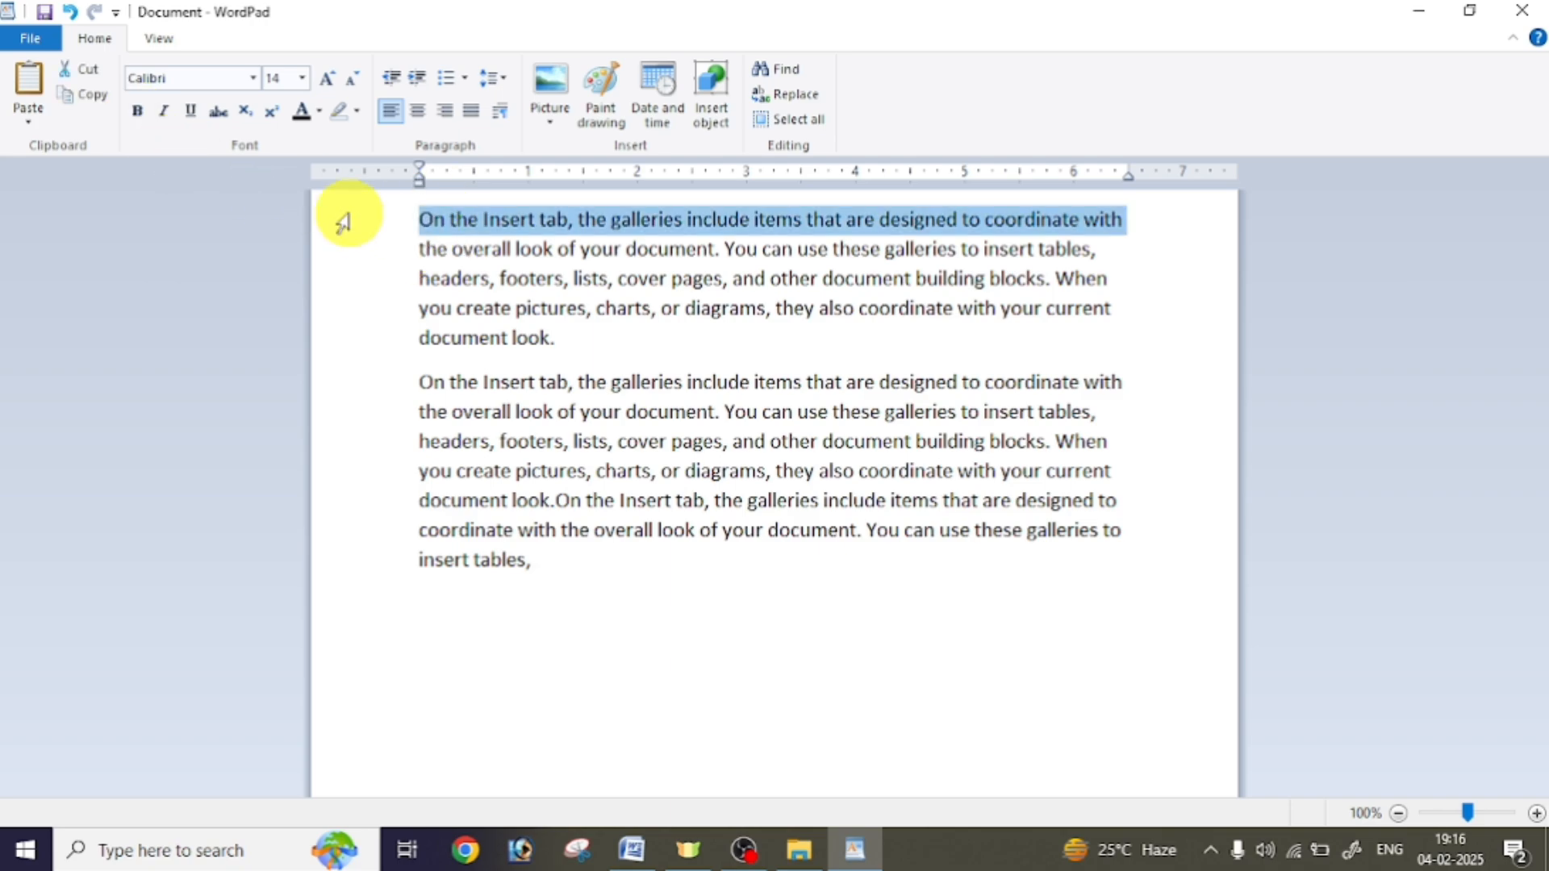
pyautogui.click(980, 219)
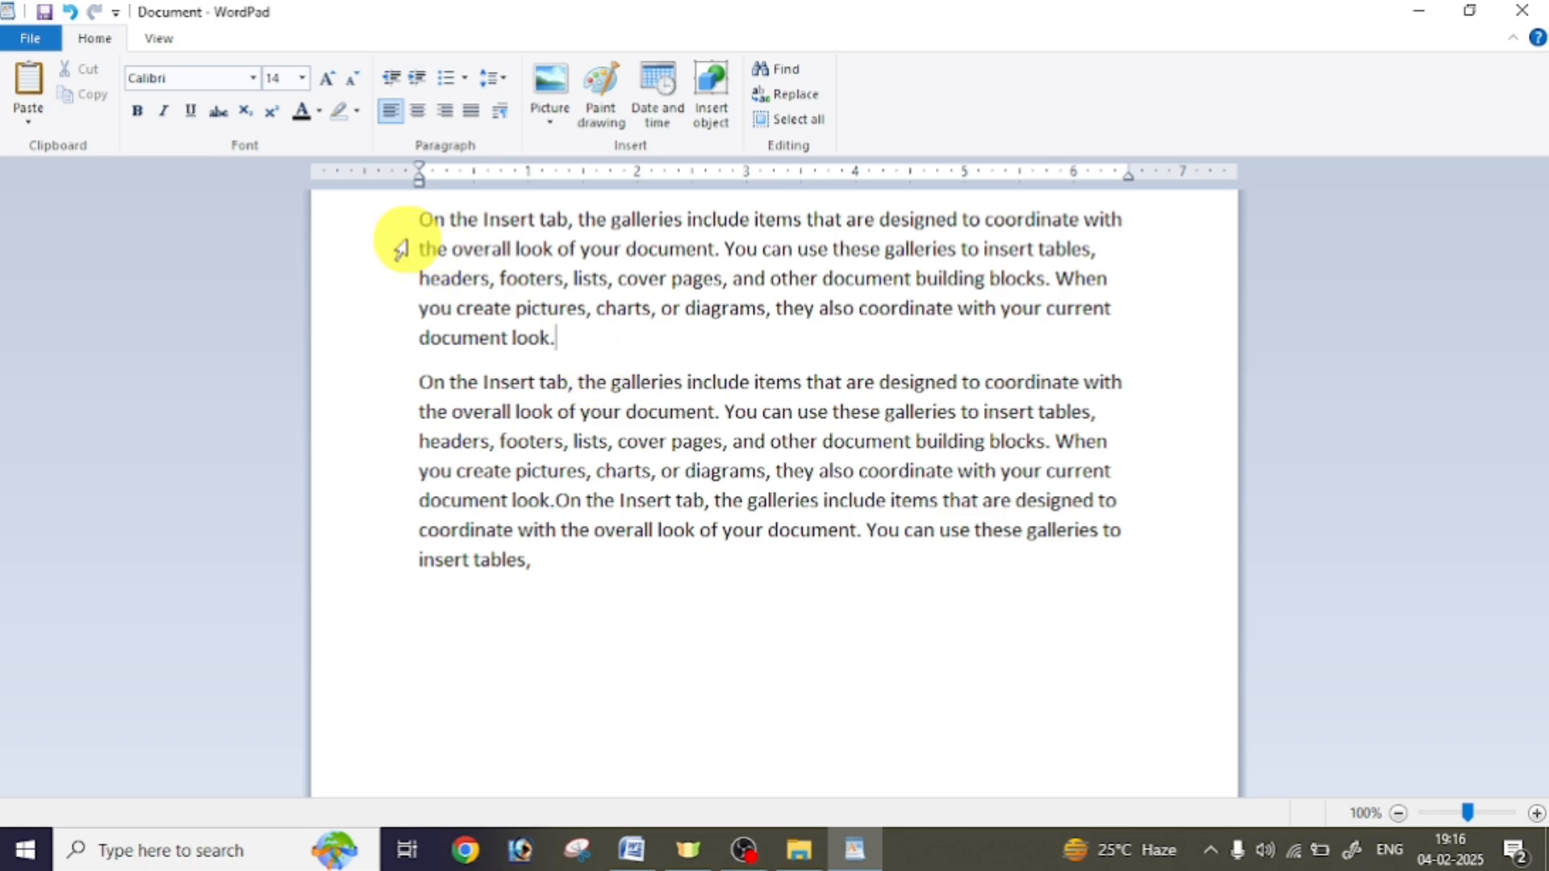
pyautogui.click(370, 221)
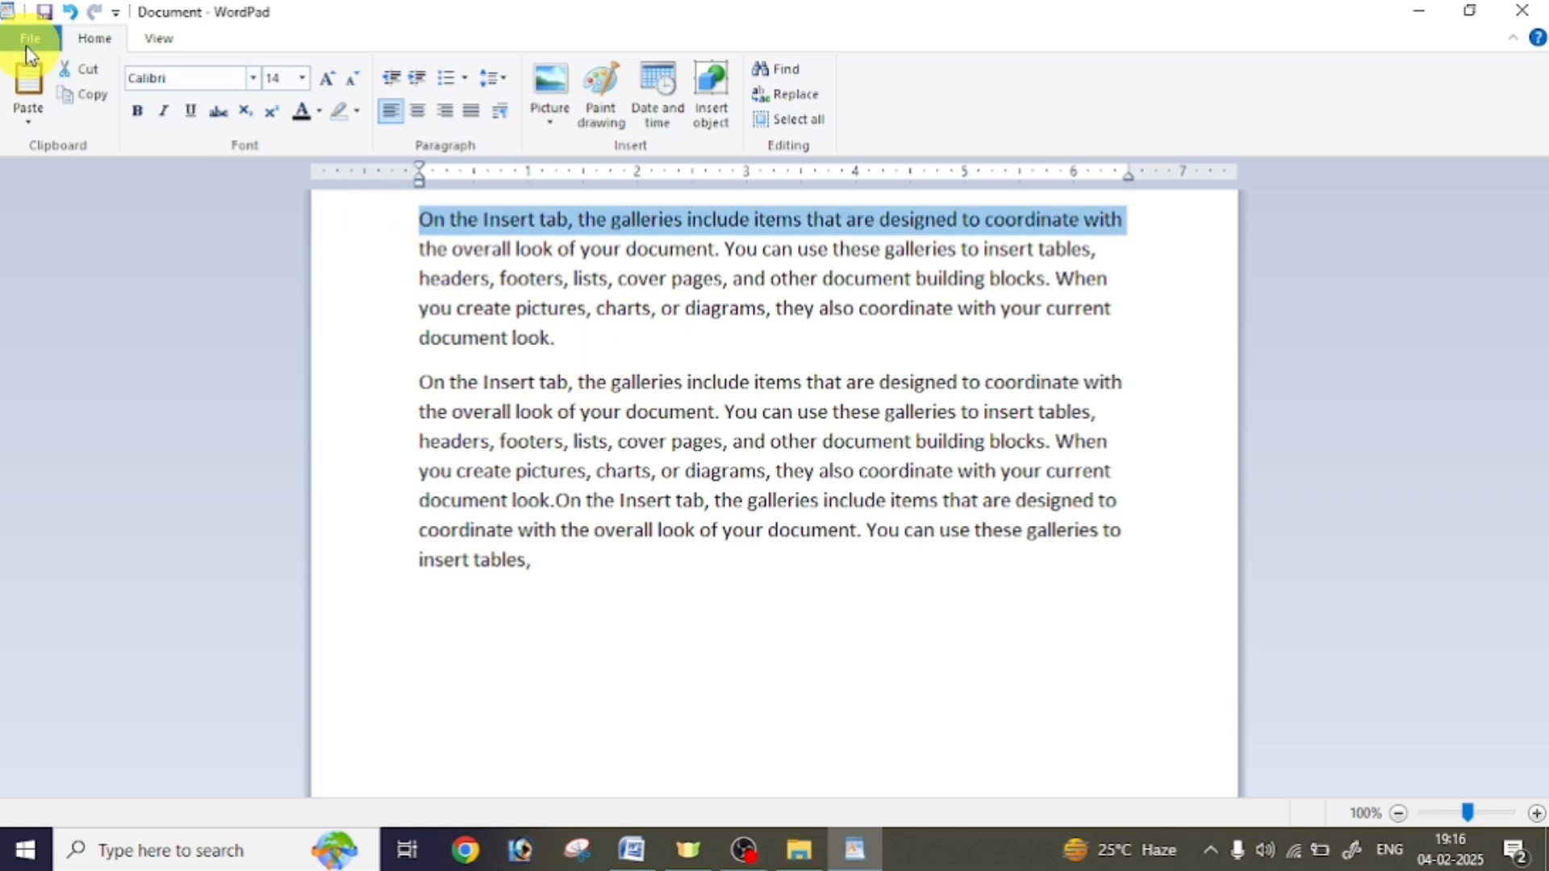
pyautogui.click(95, 78)
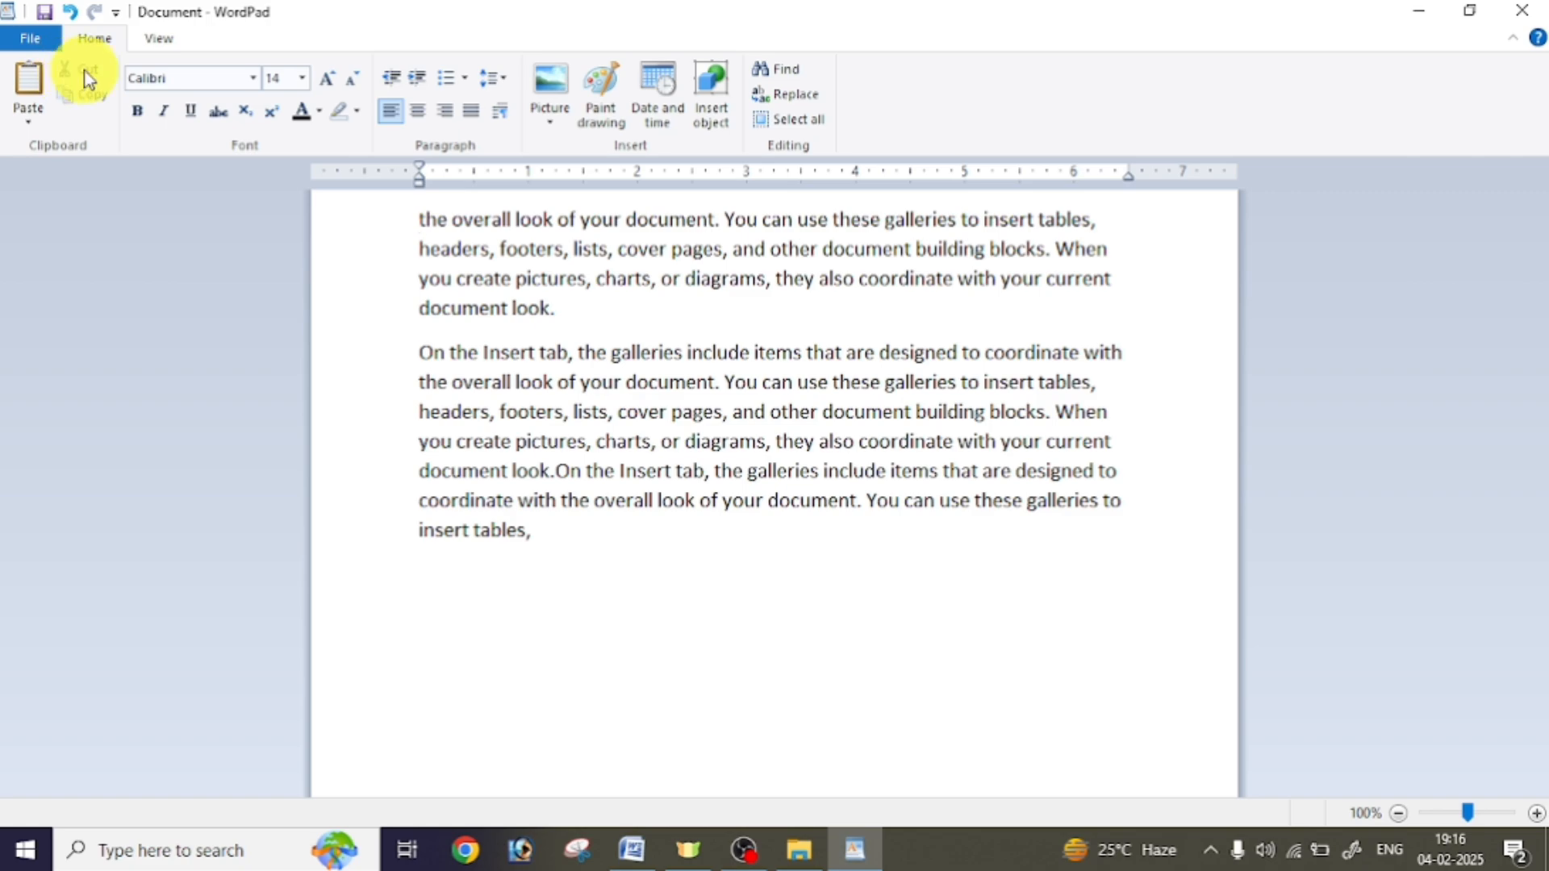
pyautogui.click(569, 311)
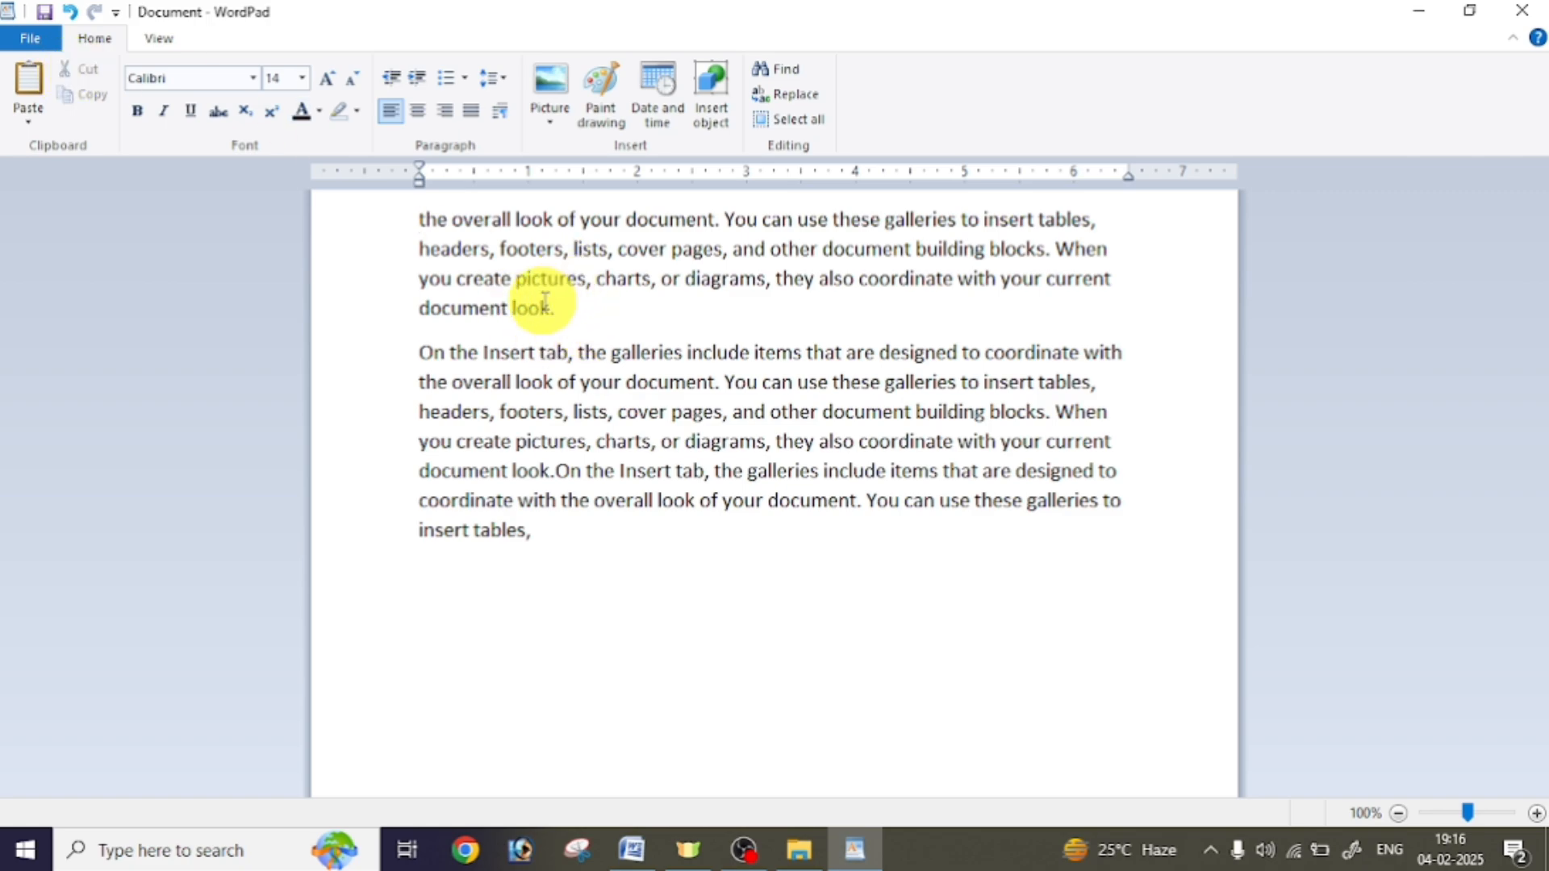
pyautogui.click(30, 85)
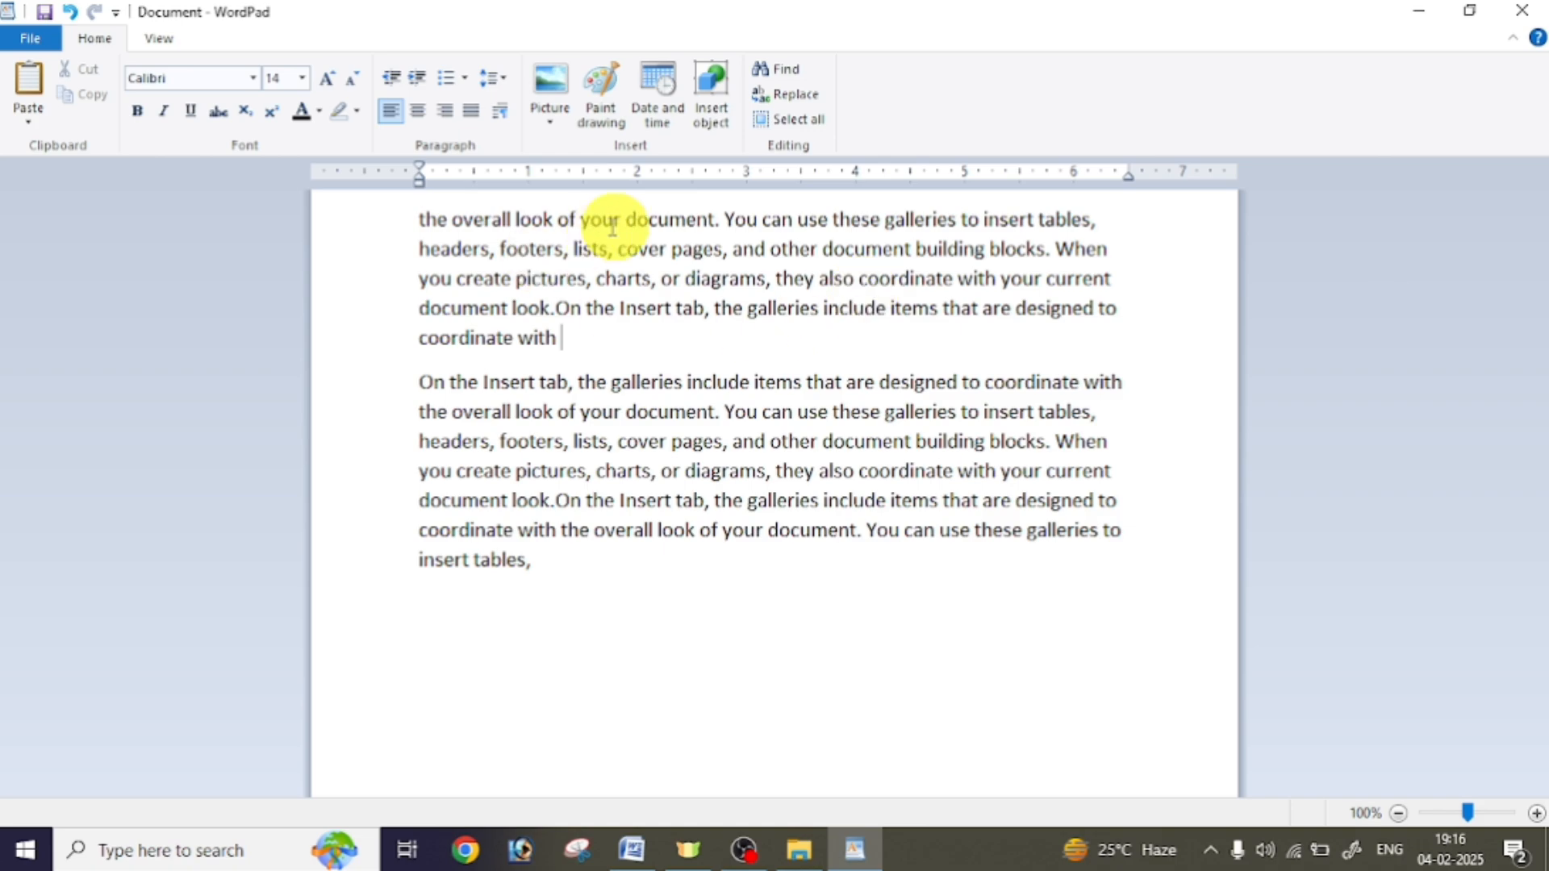
# Delete the entire second paragraph, including the text appended to it
pyautogui.click(361, 399)
pyautogui.moveTo(363, 401); pyautogui.dragTo(393, 652)
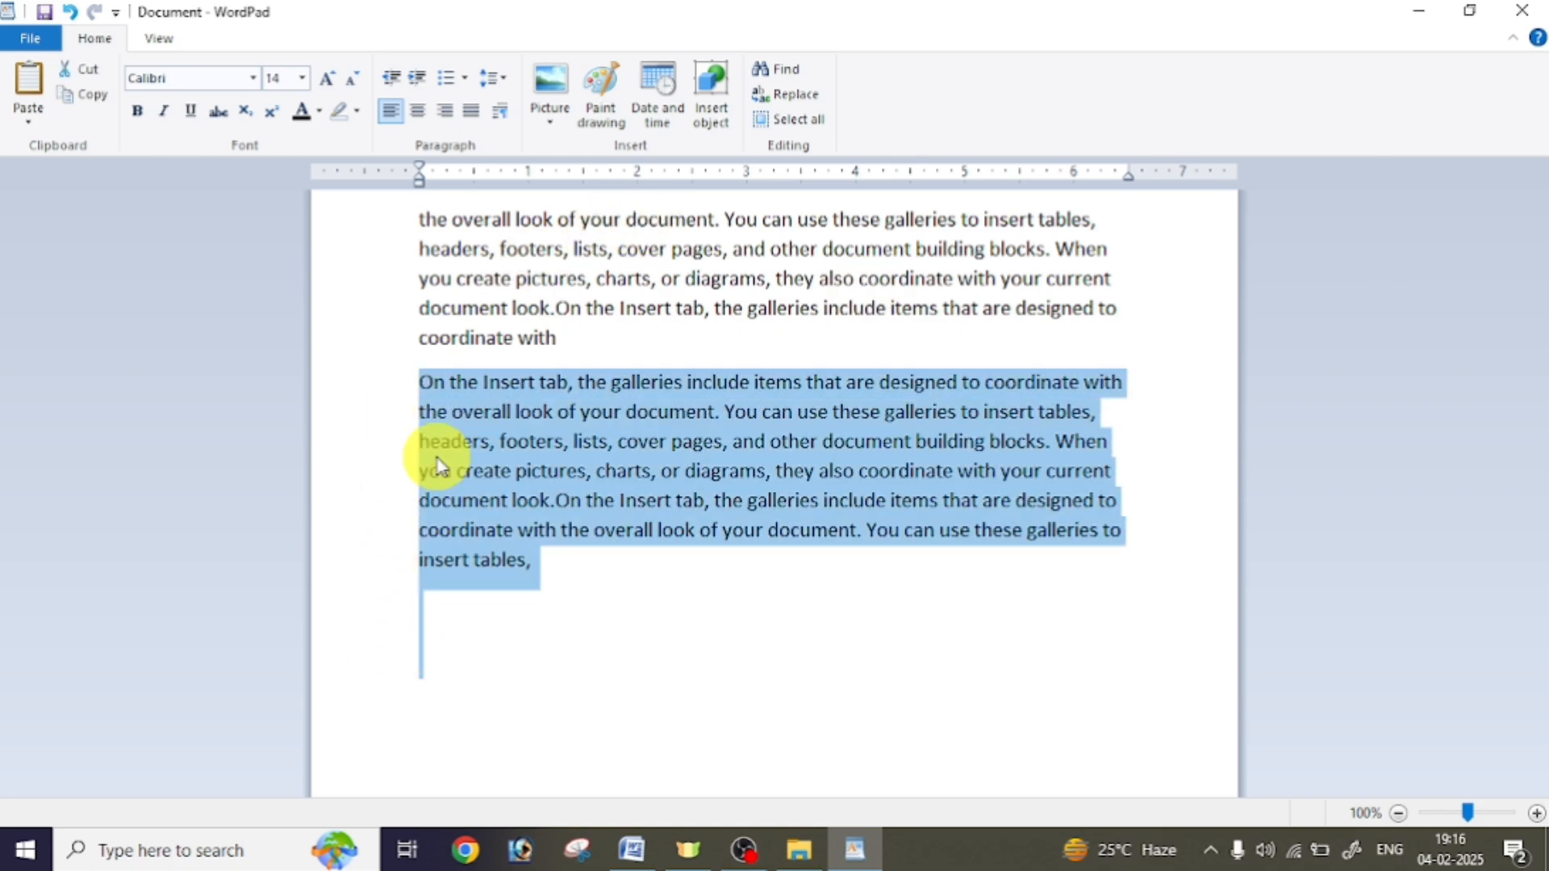
pyautogui.press('Delete')
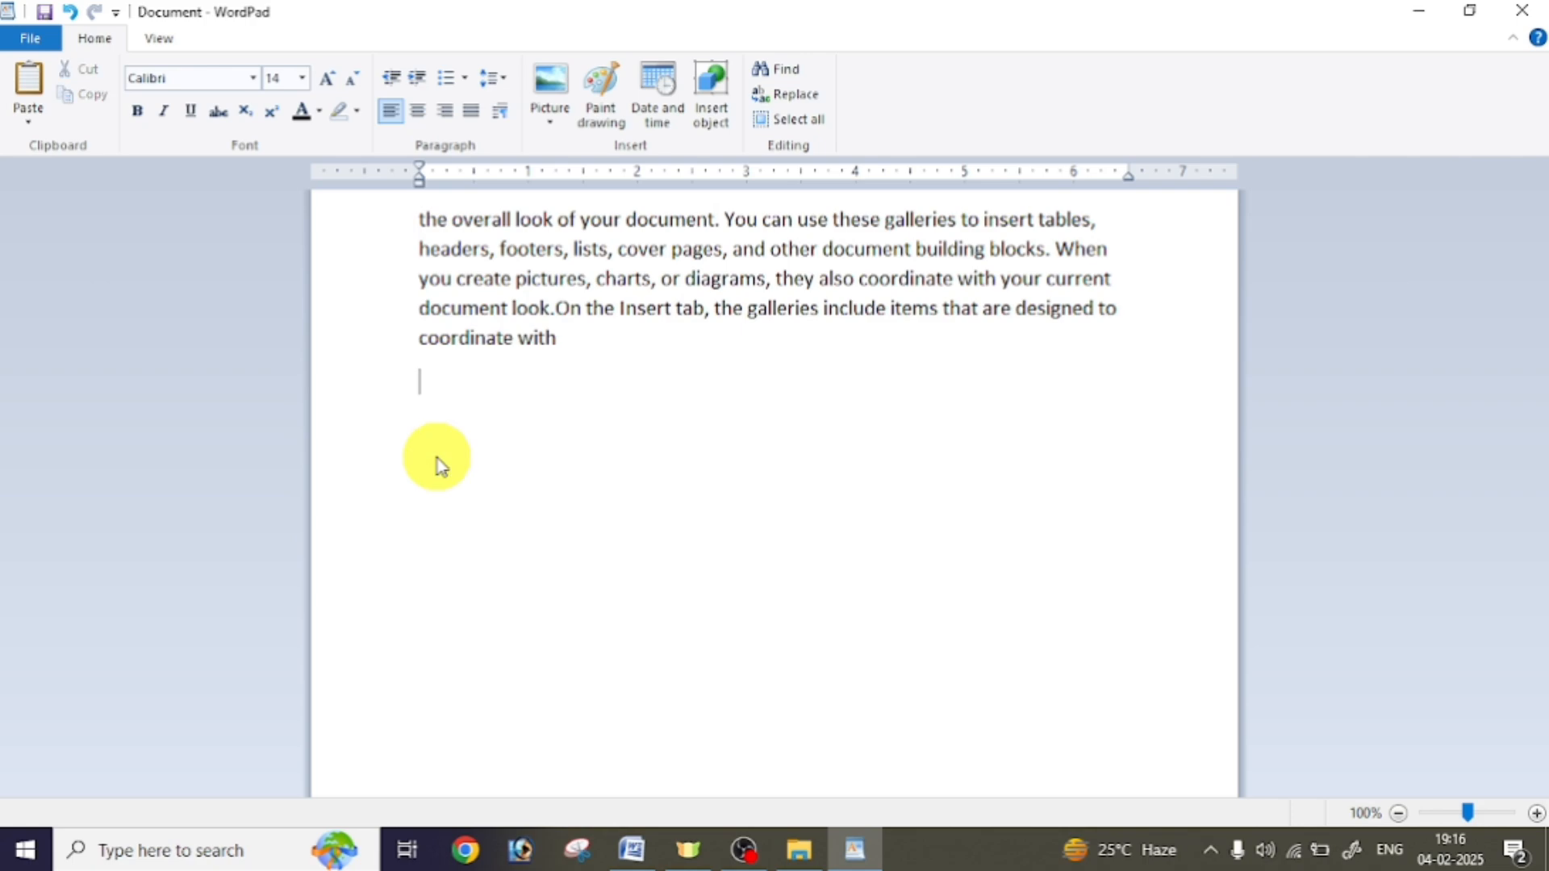
pyautogui.click(629, 219)
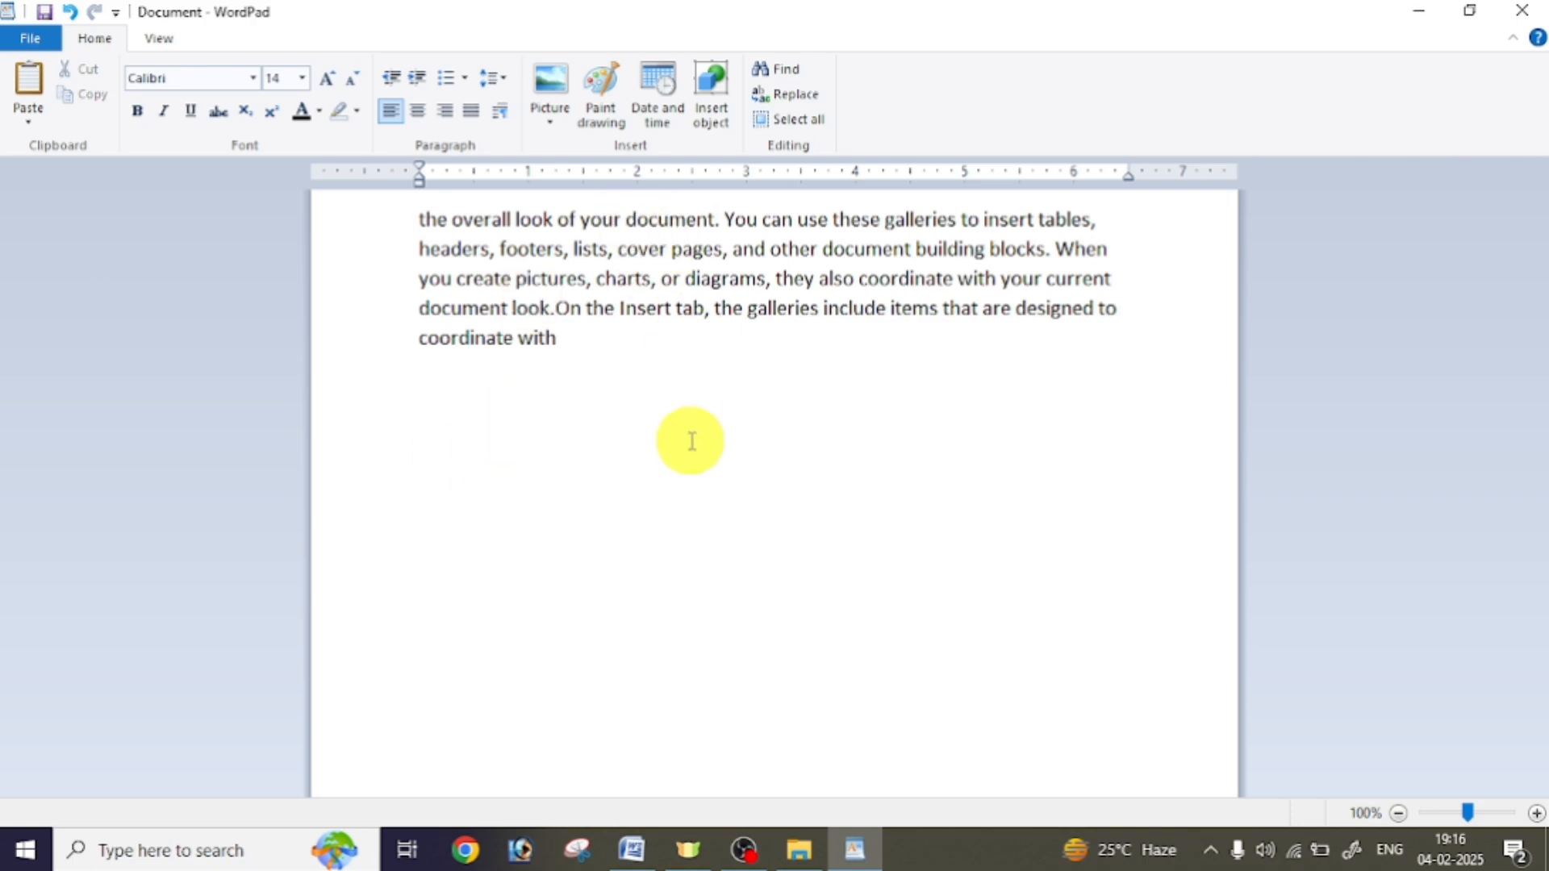
# Break the paragraph after "the overall look of your" to form a separate first line, and make that line bold
pyautogui.press('Return')
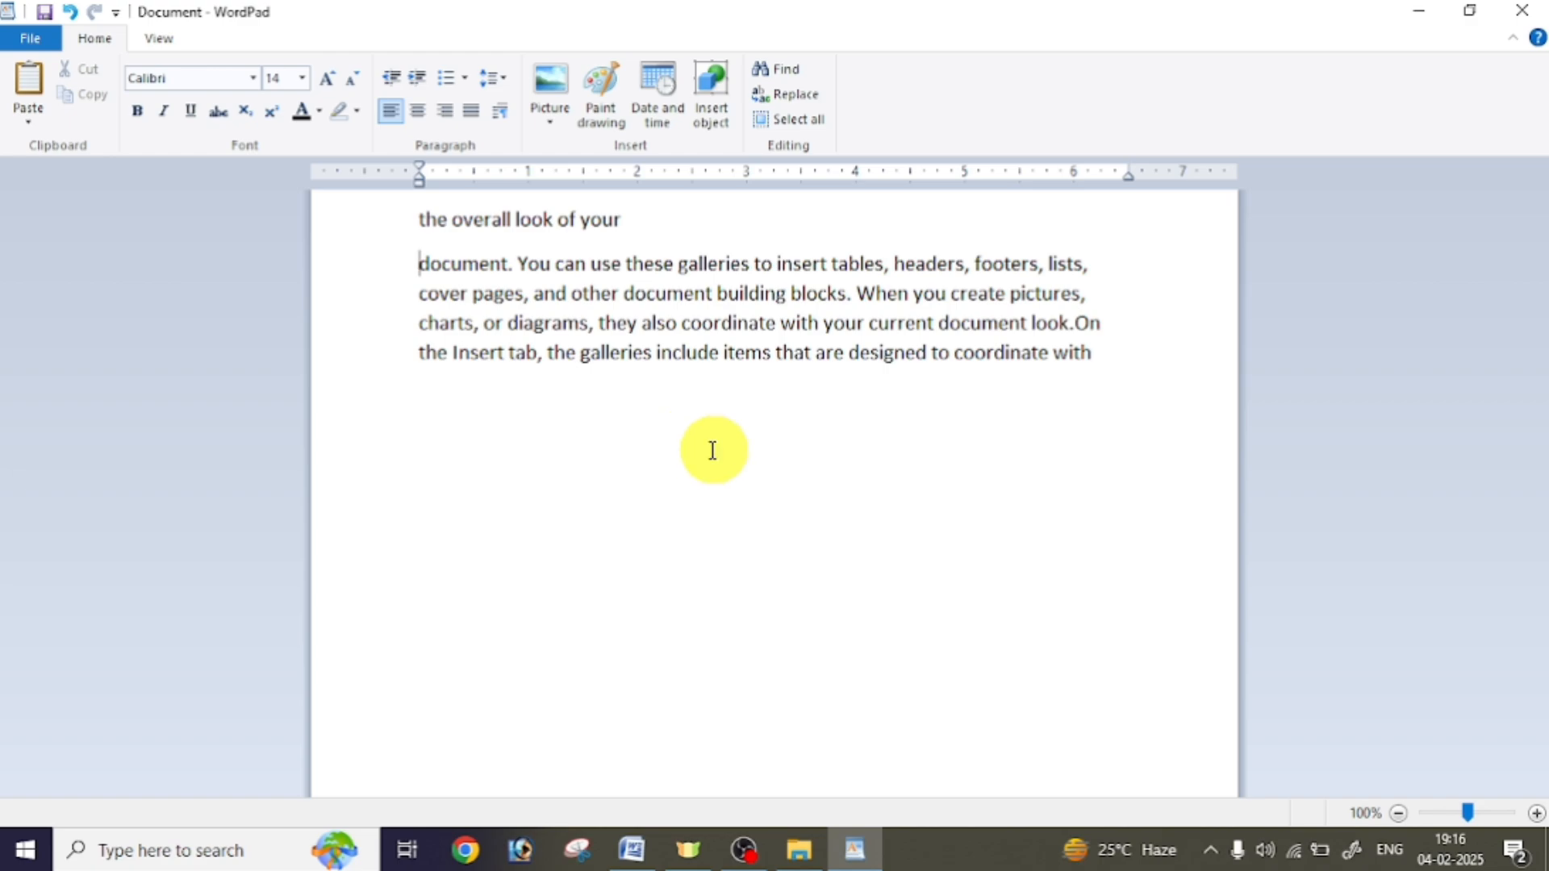
pyautogui.click(374, 229)
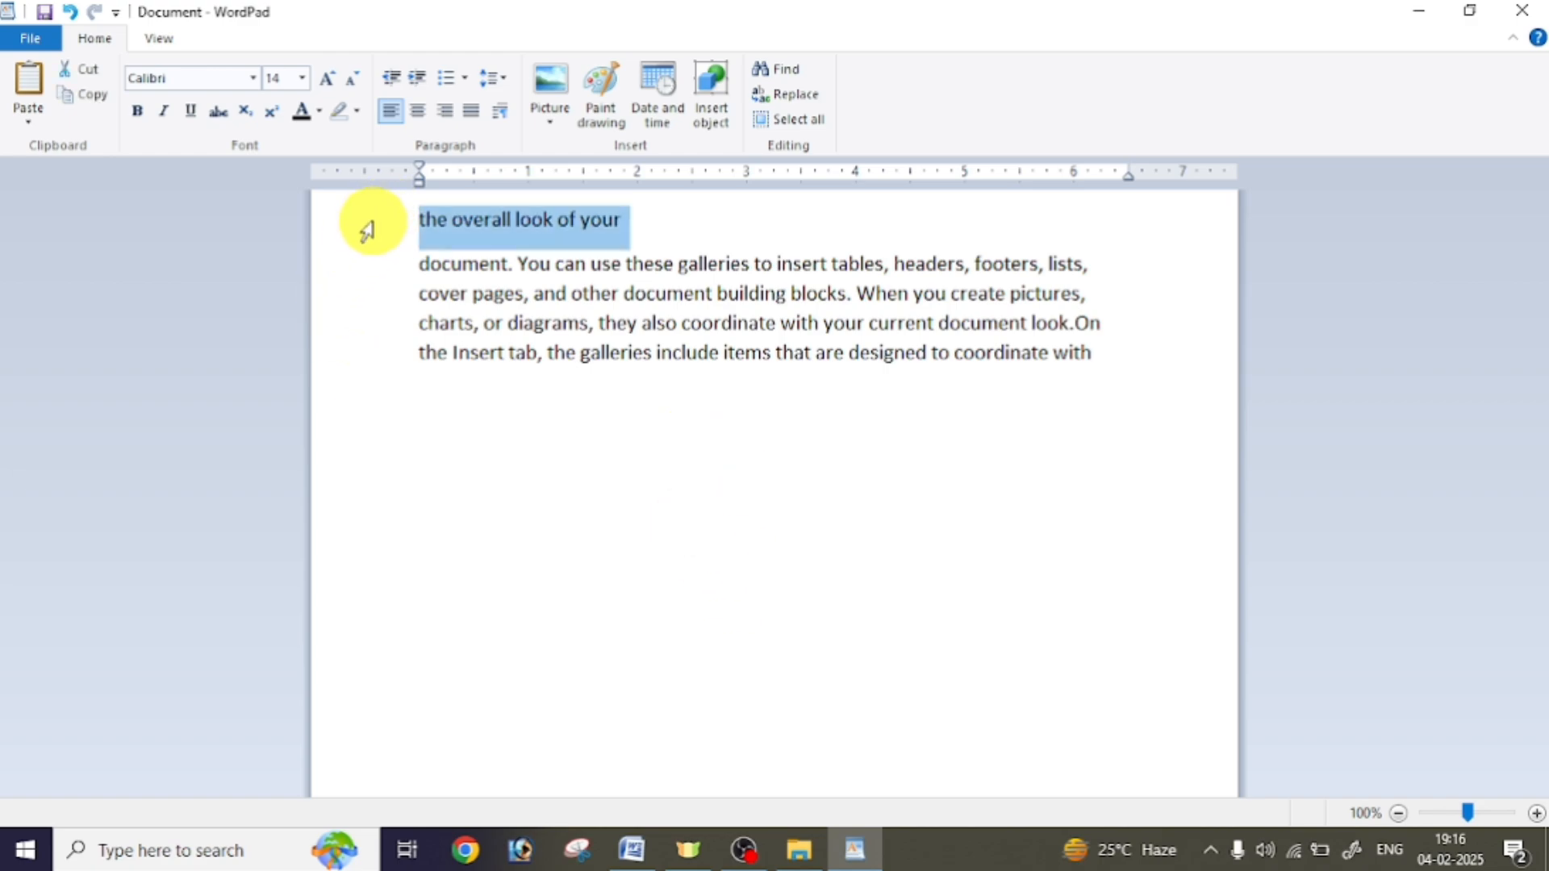
pyautogui.click(139, 112)
pyautogui.click(636, 323)
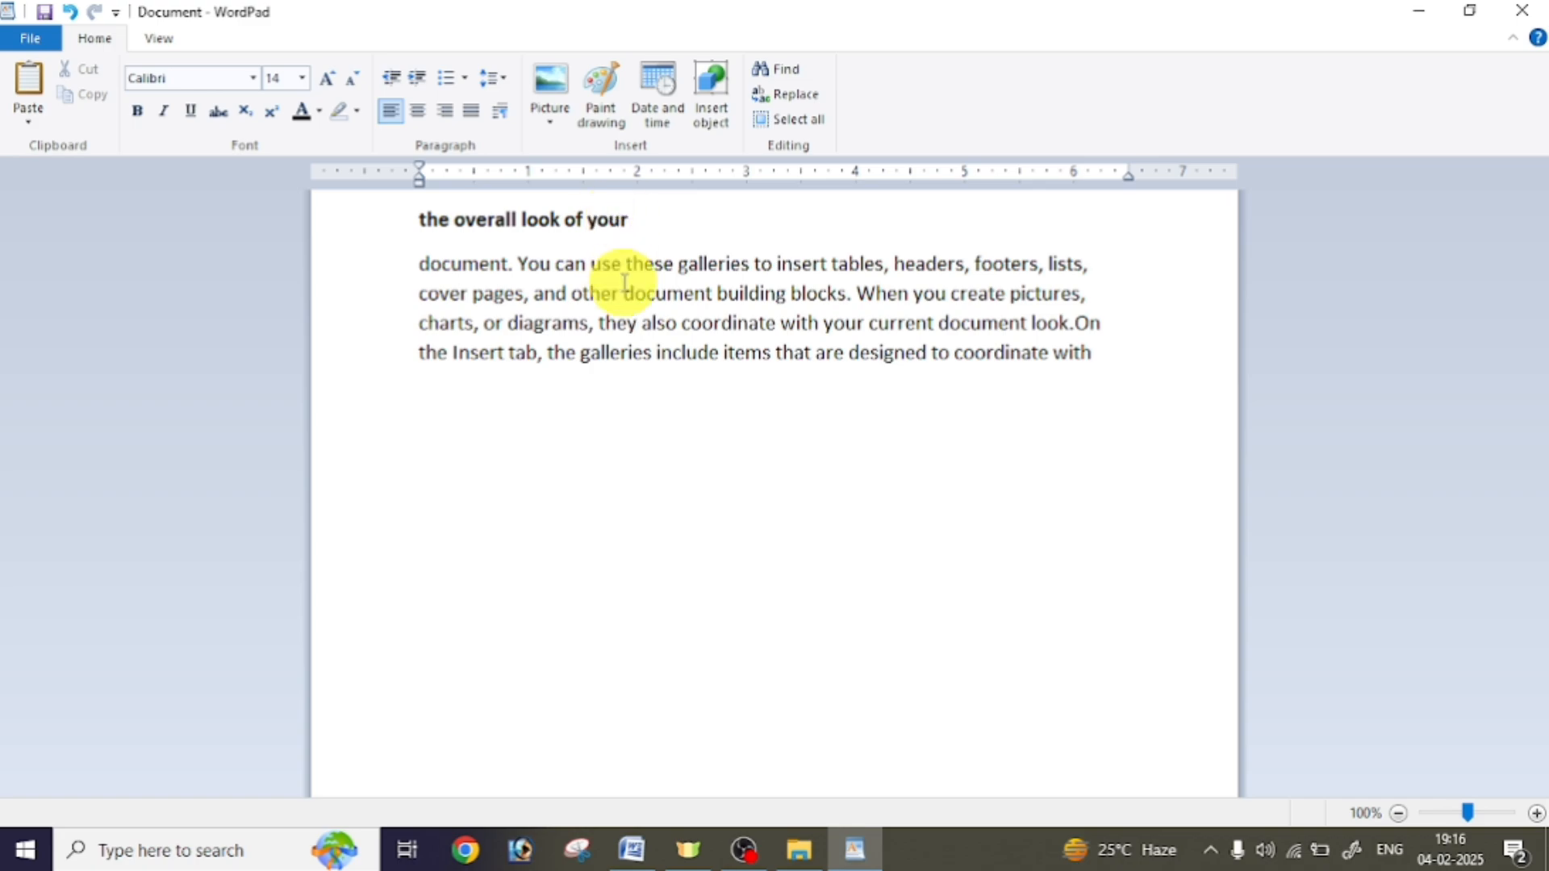
# Underline the first line, "the overall look of your", and set its font size to 20
pyautogui.click(374, 229)
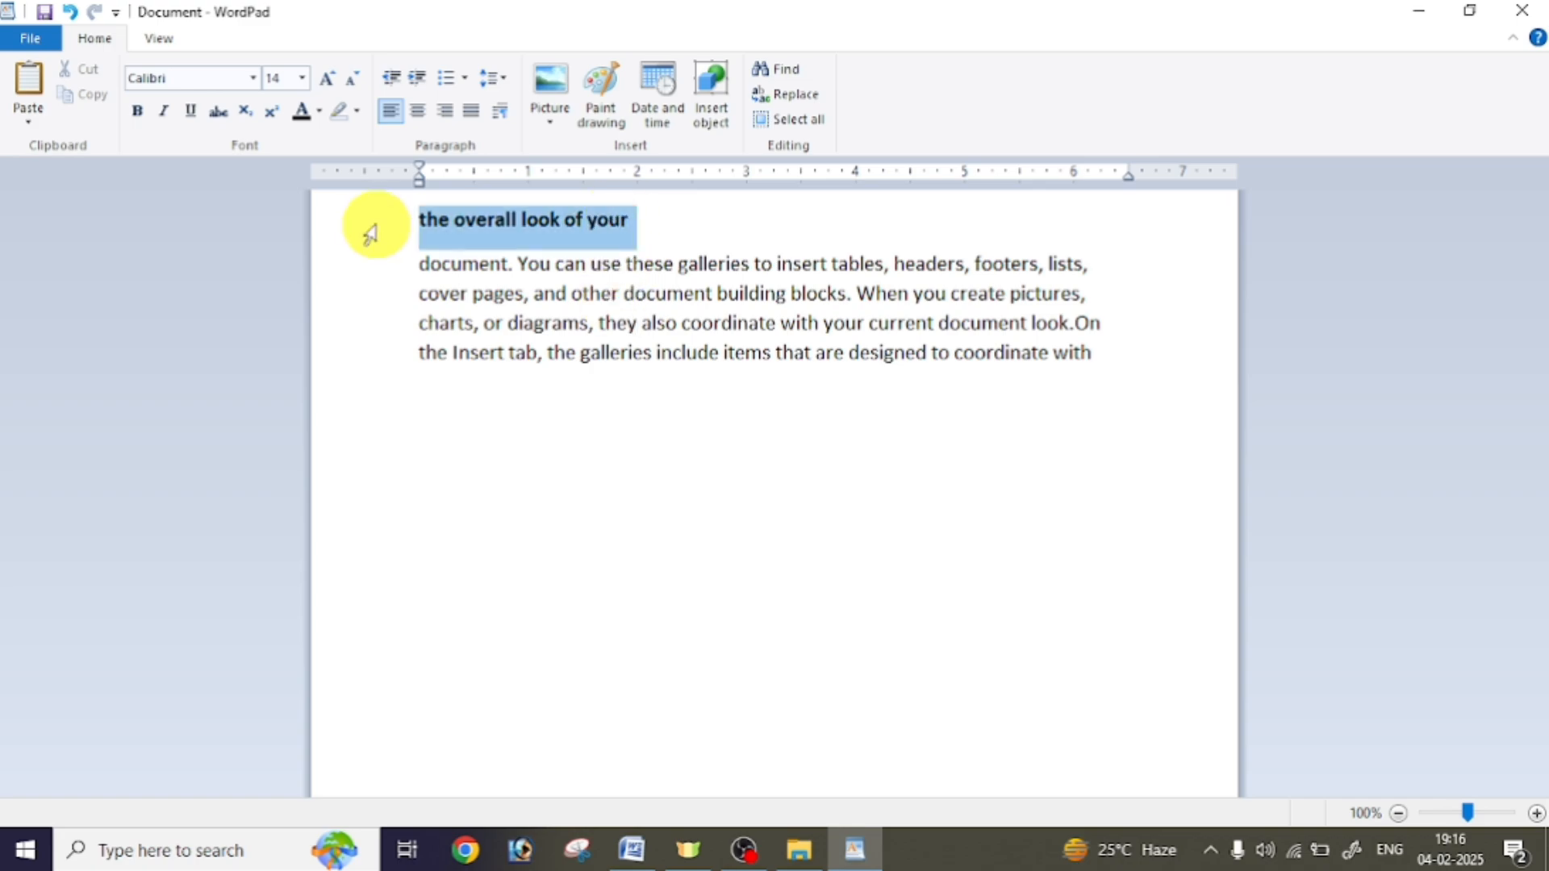
pyautogui.click(192, 113)
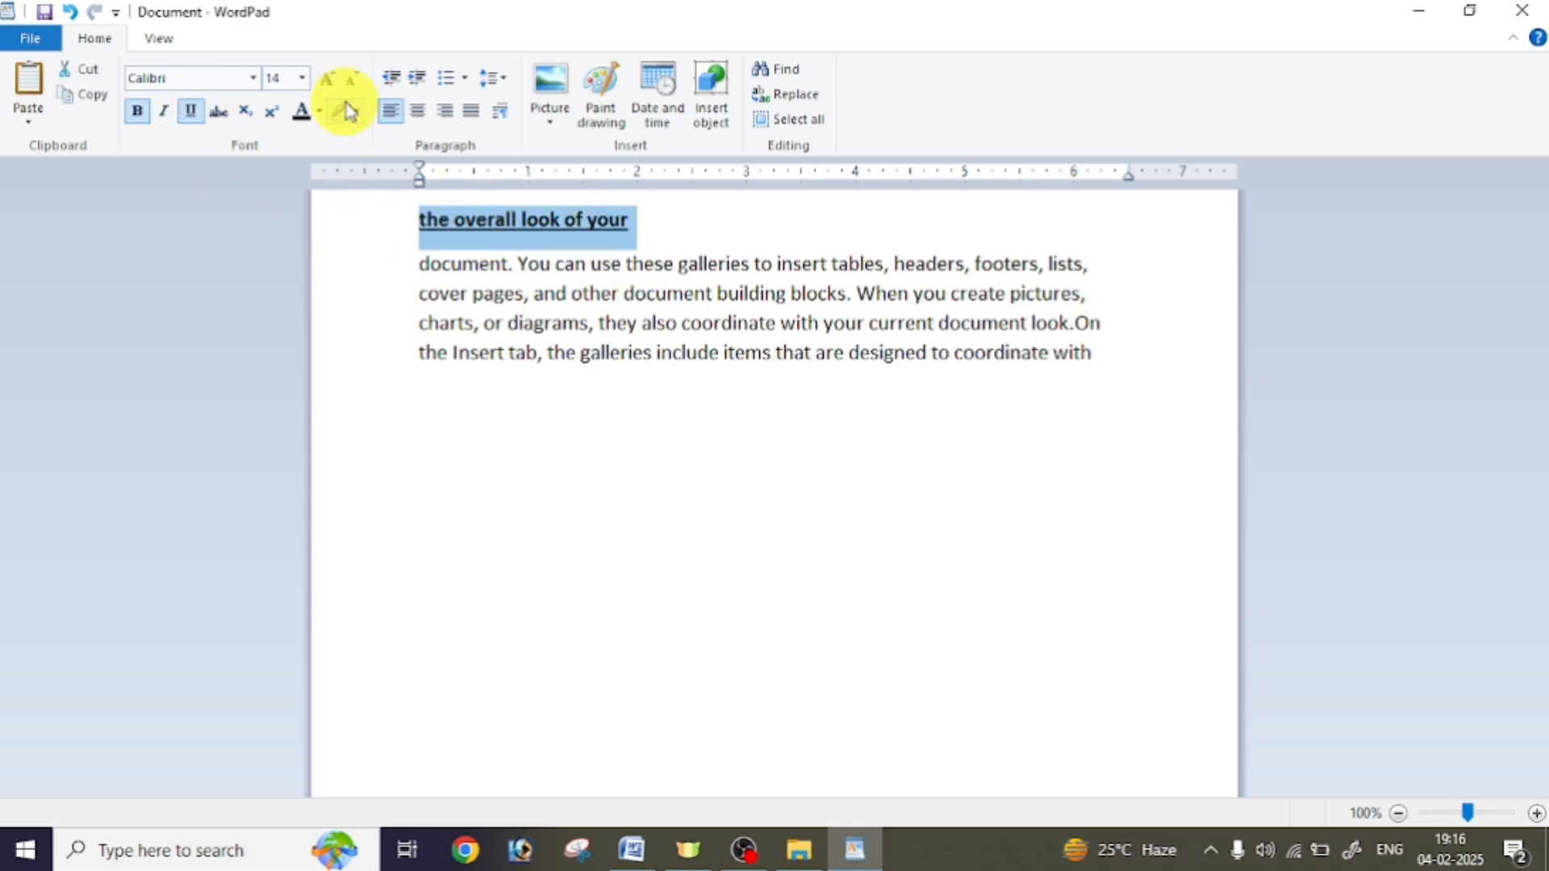
pyautogui.click(303, 80)
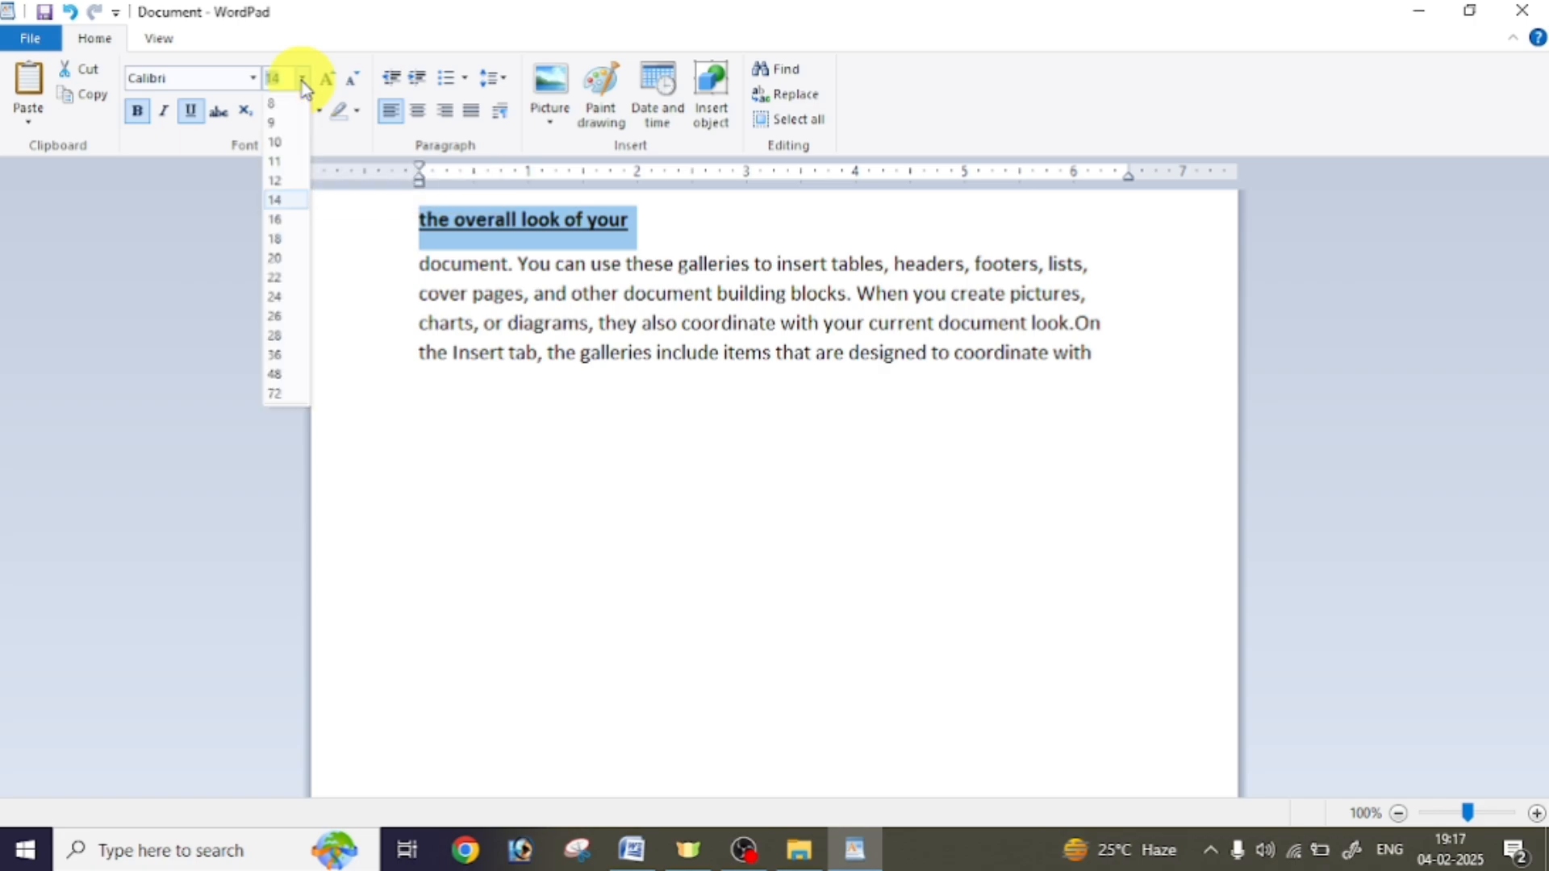
pyautogui.click(275, 259)
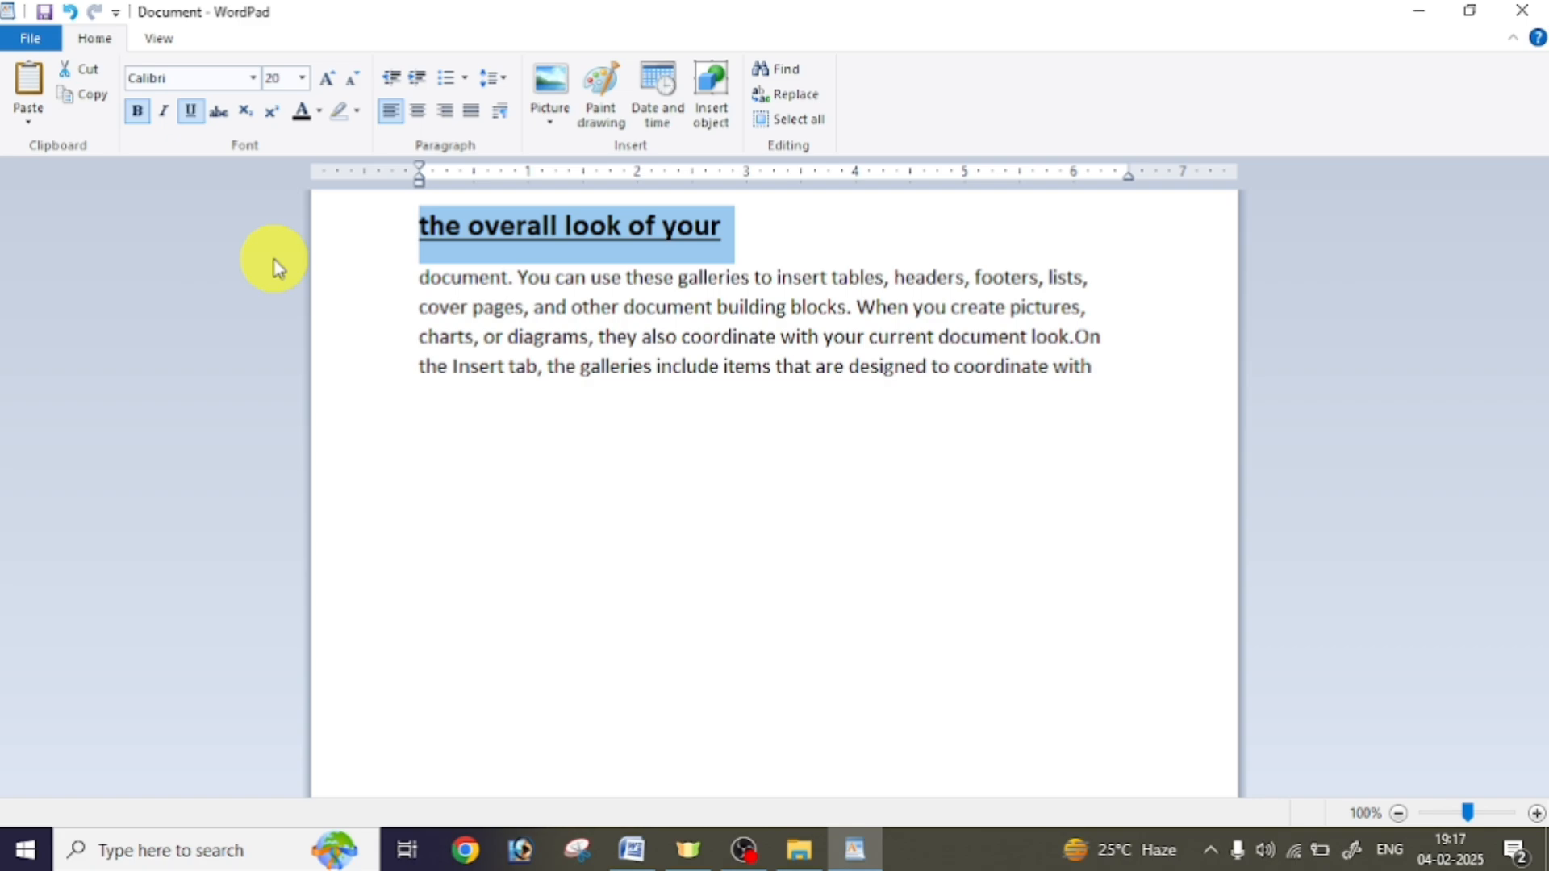
pyautogui.click(539, 276)
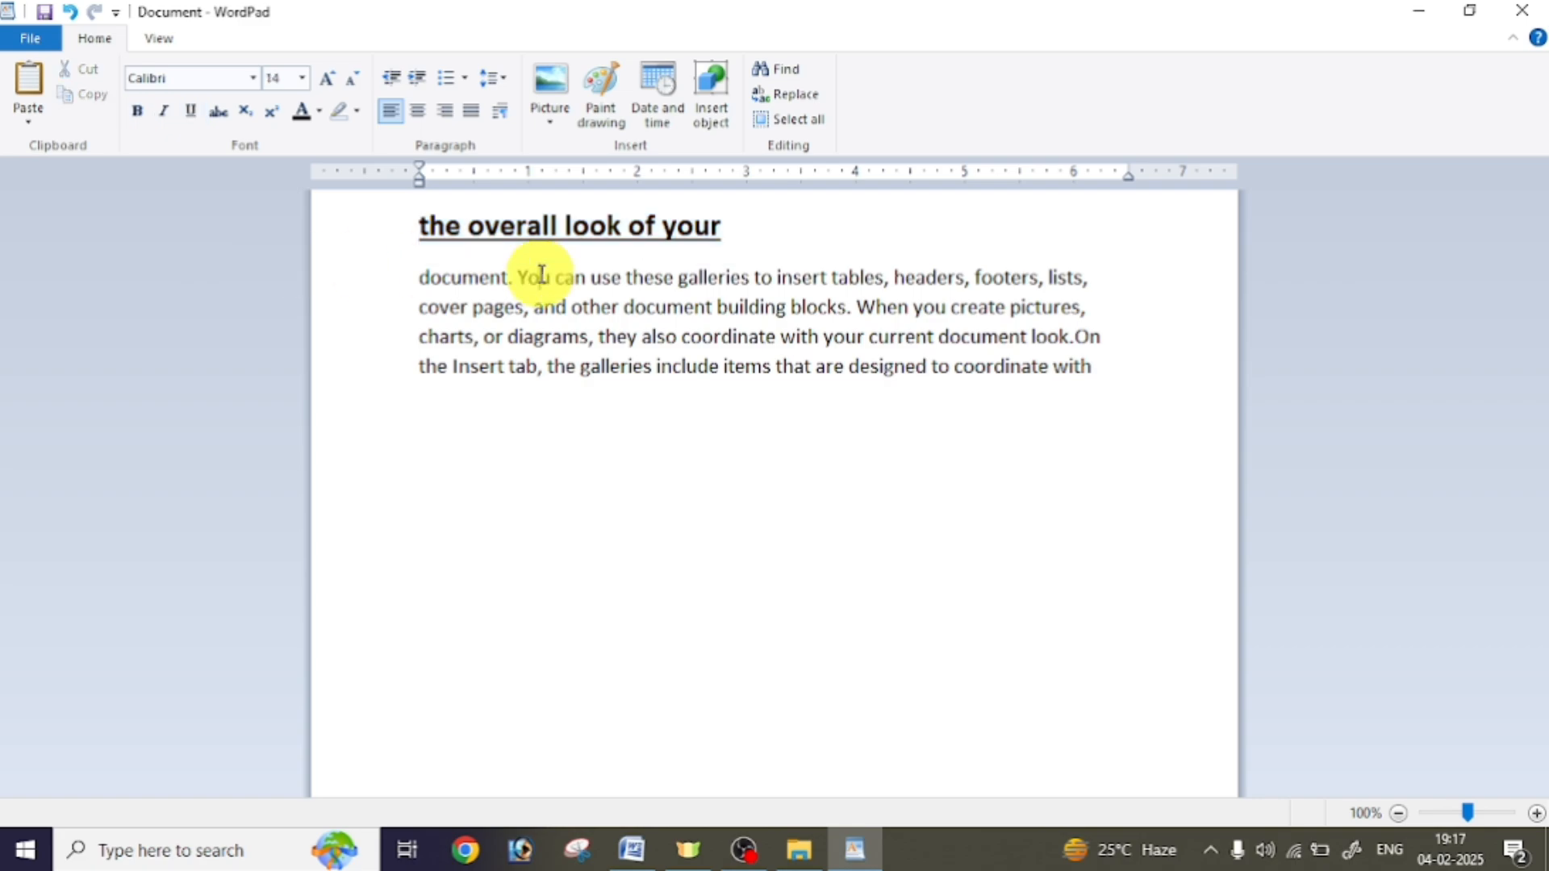
# Toggle bold off and back on for the first line, and try italic on it before removing the italic
pyautogui.click(336, 240)
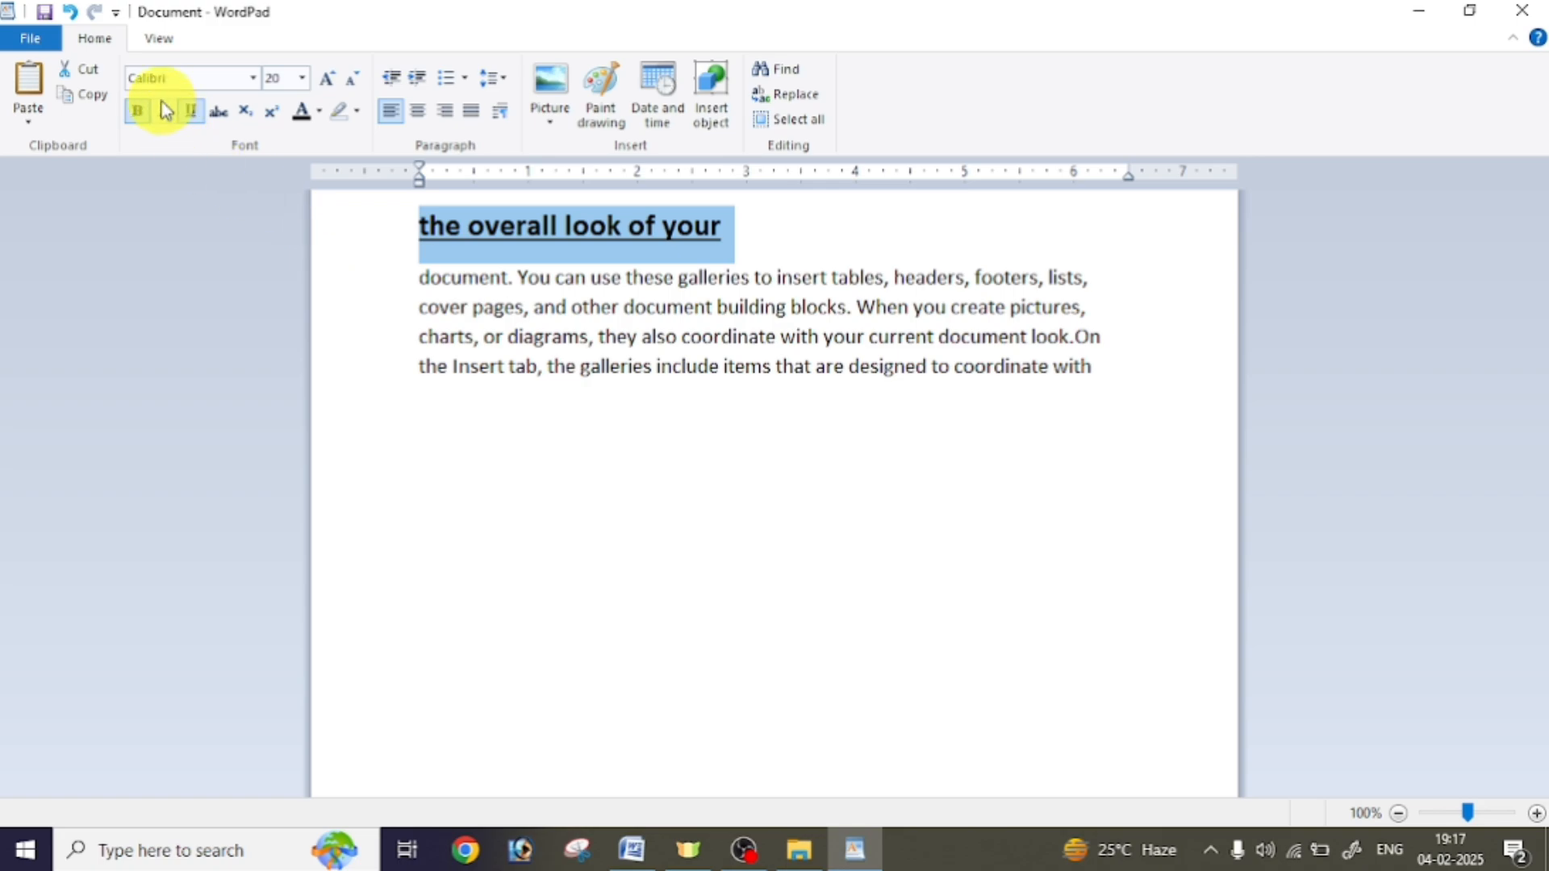
pyautogui.click(139, 121)
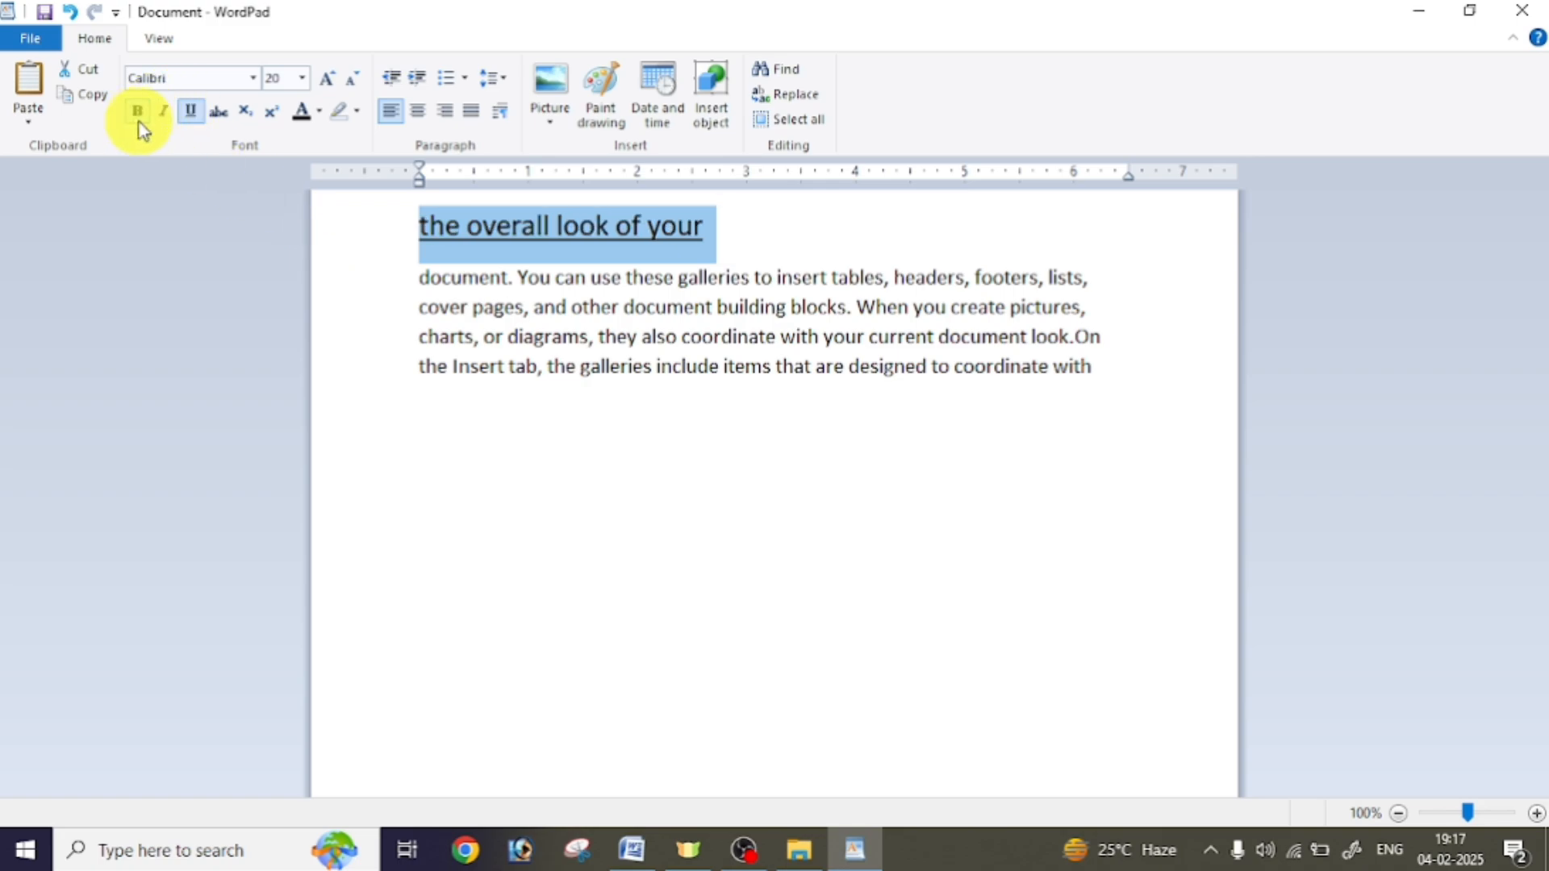
pyautogui.click(138, 121)
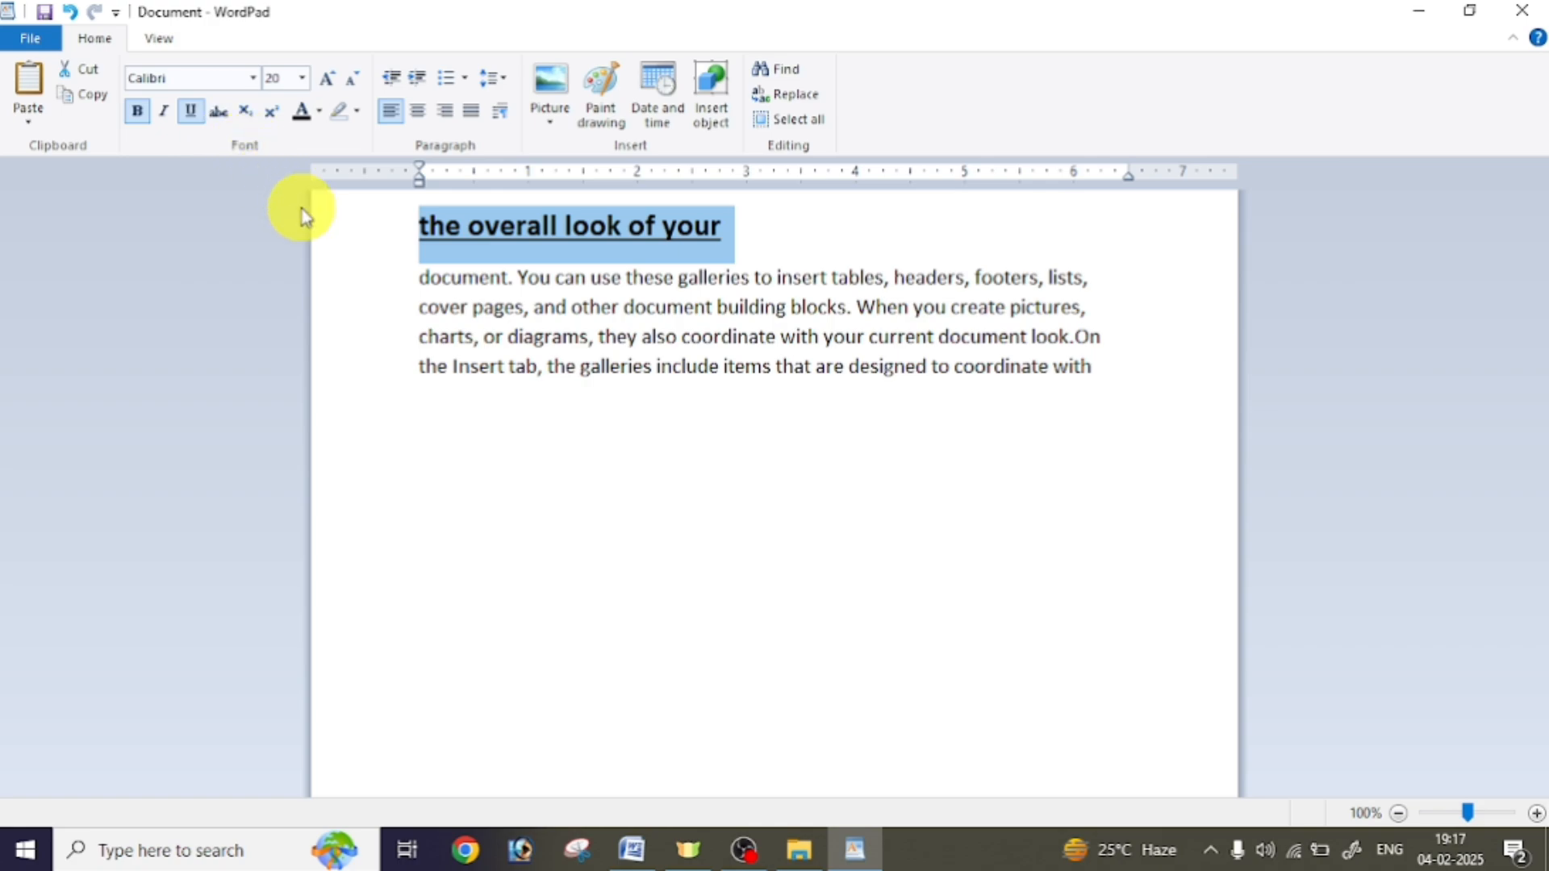
pyautogui.click(167, 119)
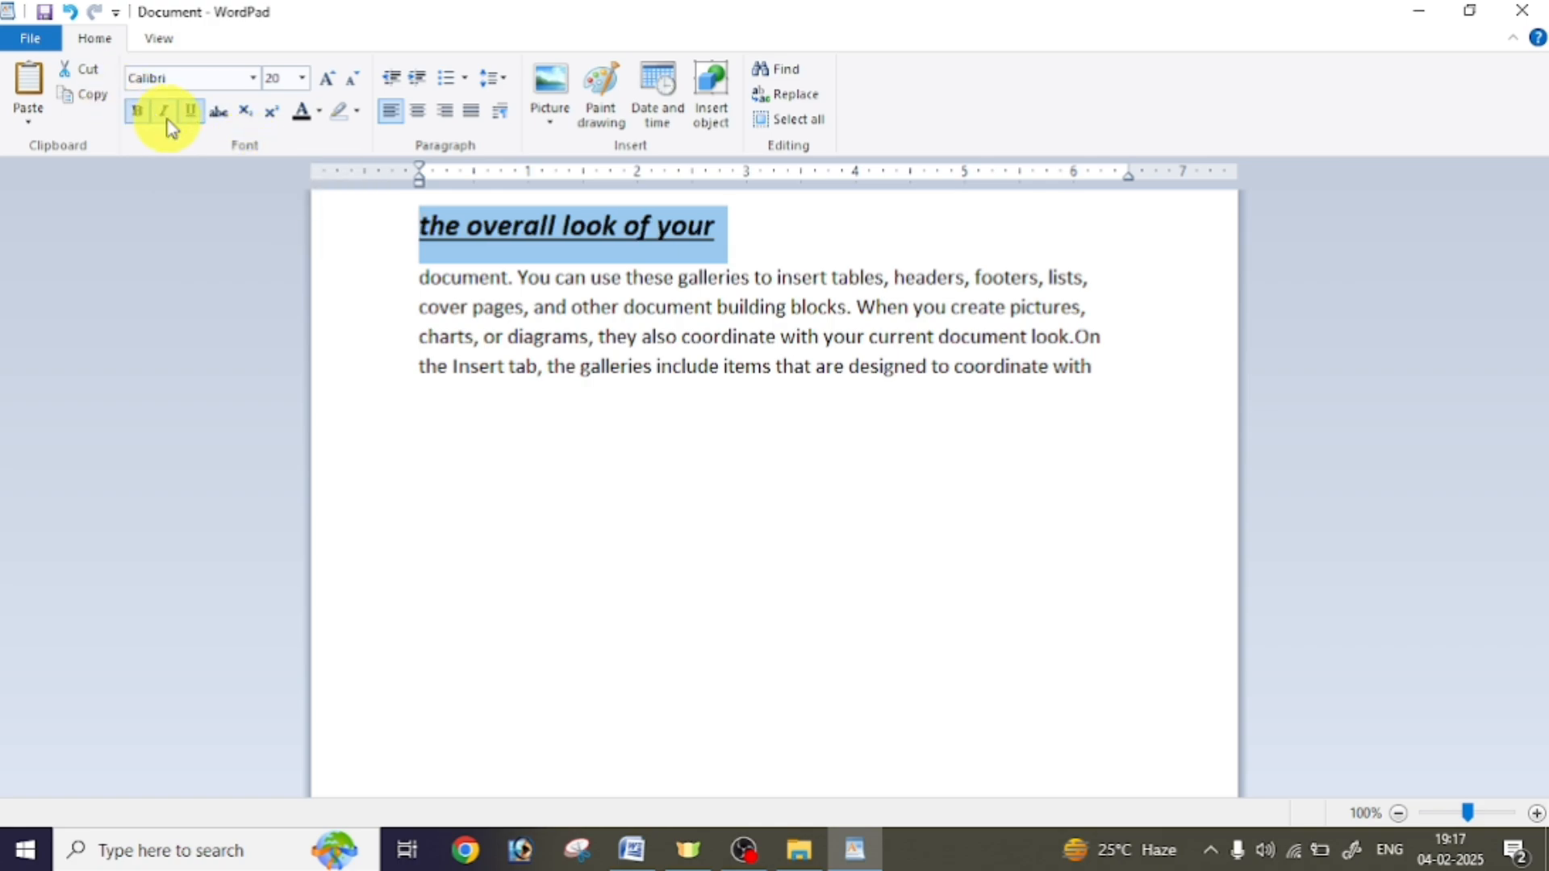
pyautogui.click(168, 121)
pyautogui.click(167, 121)
pyautogui.click(165, 117)
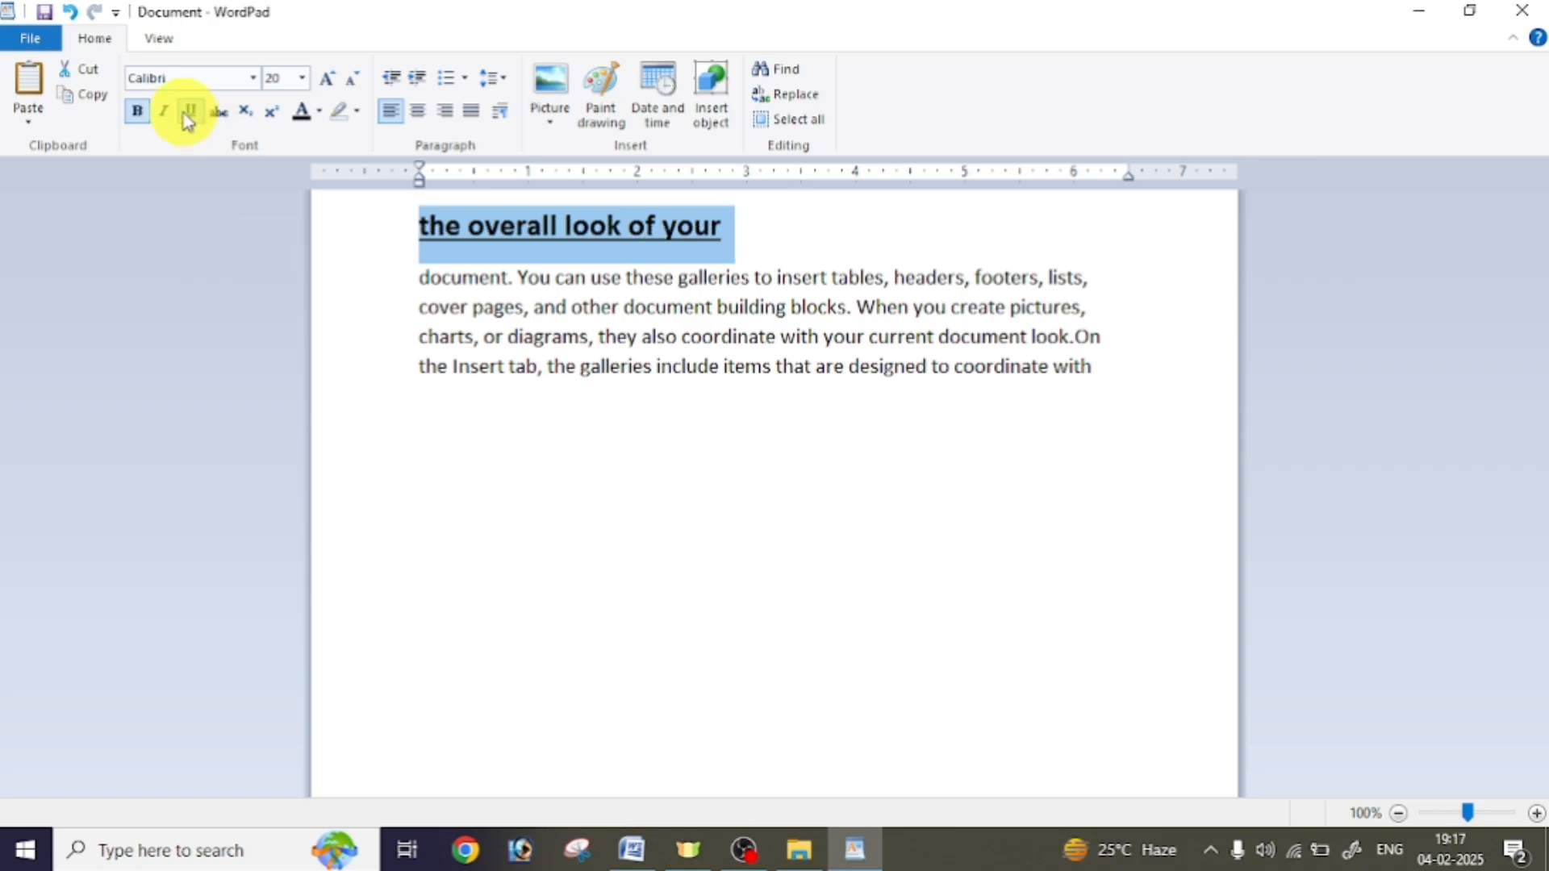
# Remove the underline and bold formatting from the first line
pyautogui.click(189, 118)
pyautogui.click(191, 121)
pyautogui.click(191, 121)
pyautogui.click(138, 110)
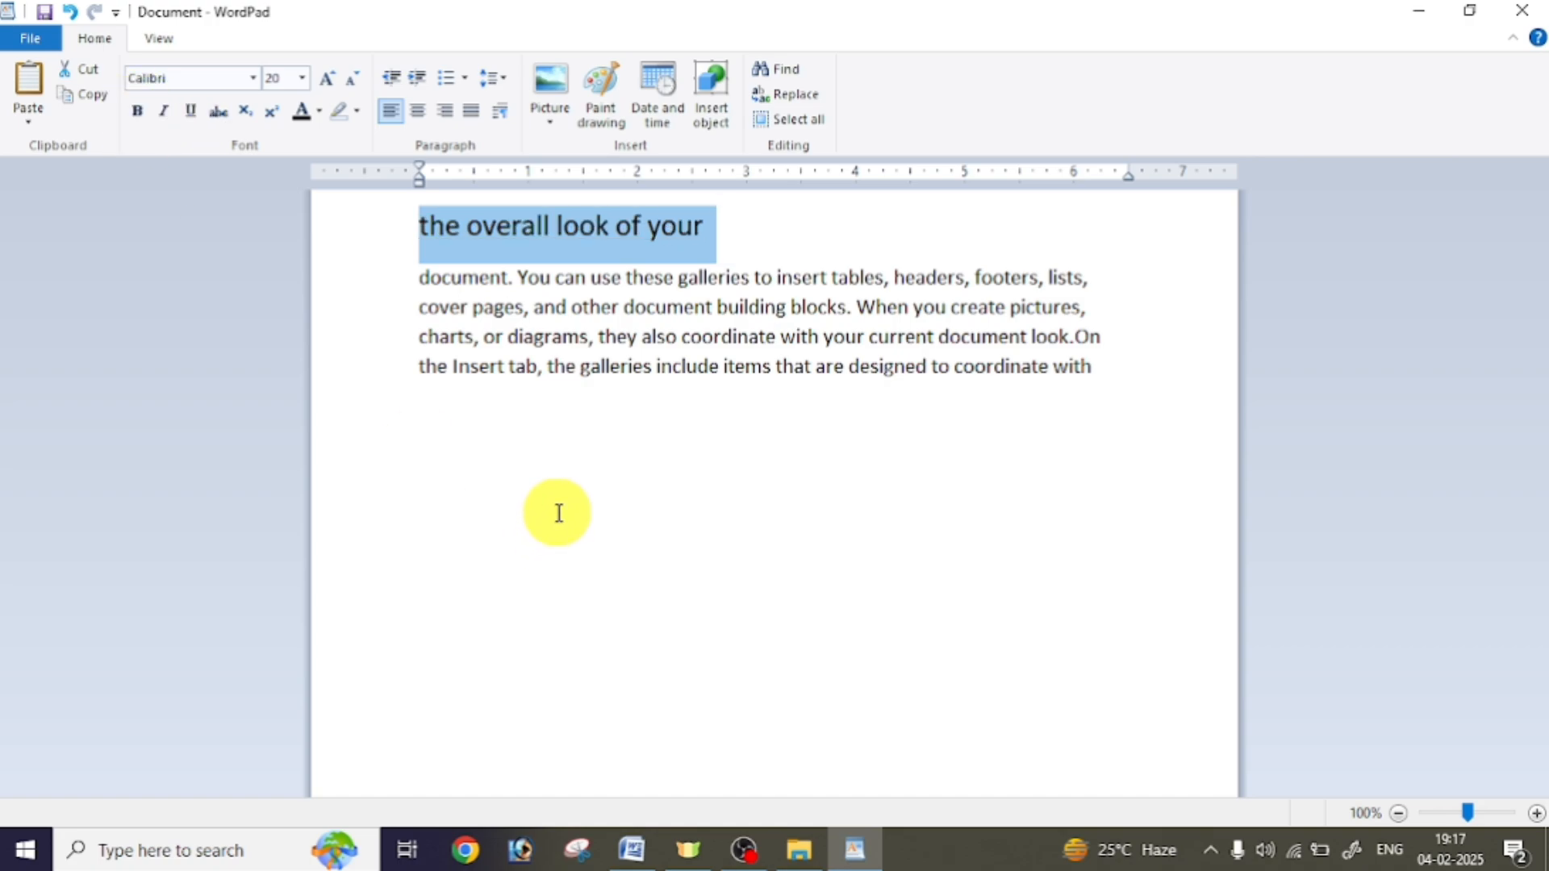
# Apply strikethrough to the first line and append the date 12/04/2024 at its end
pyautogui.click(226, 122)
pyautogui.click(674, 232)
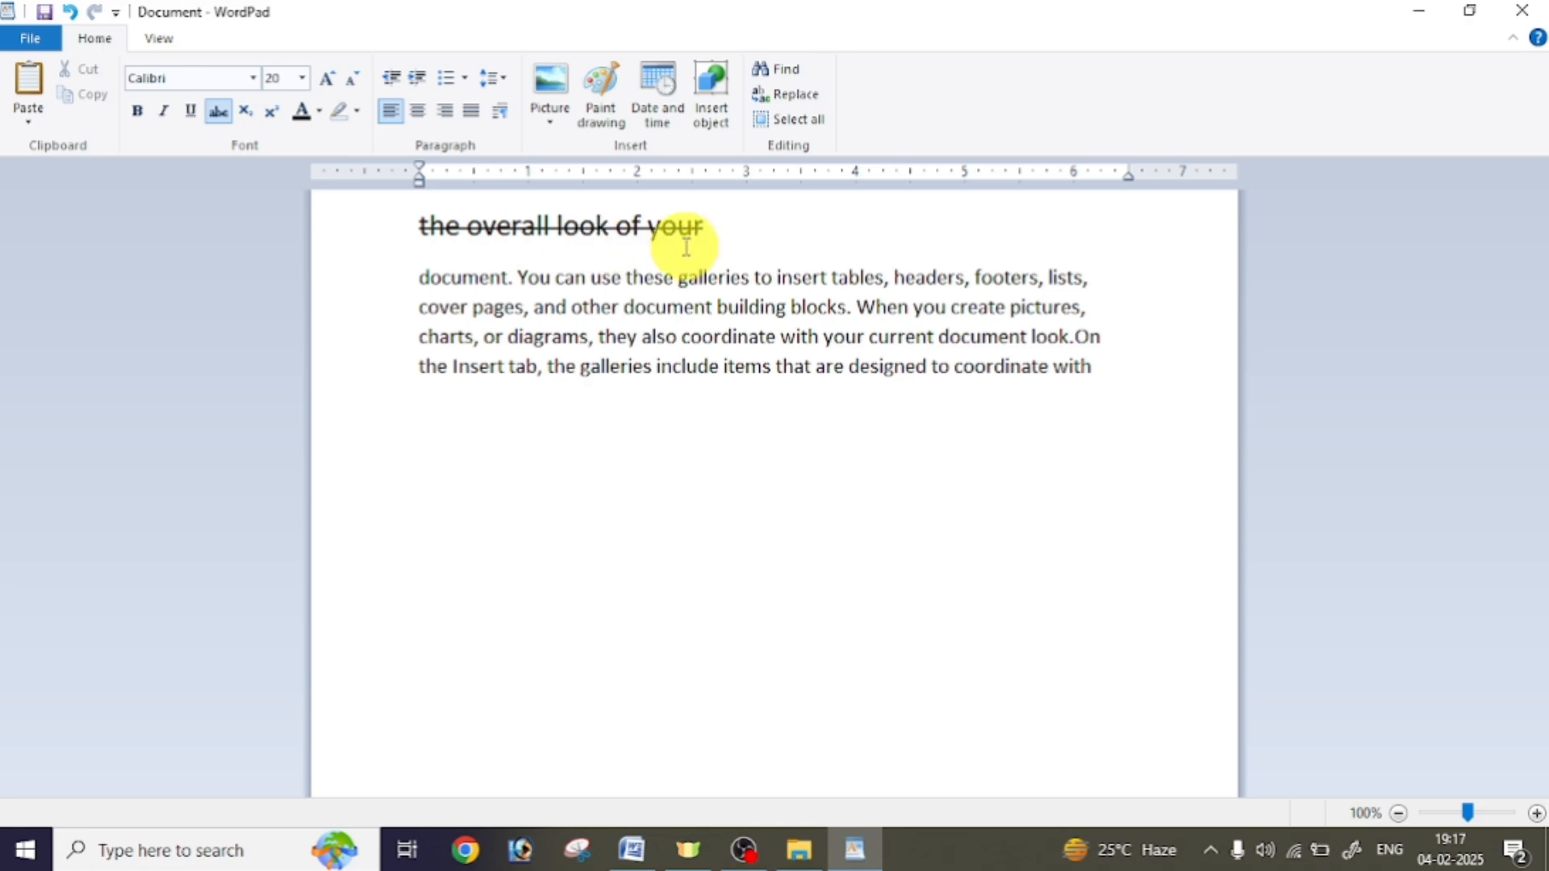
pyautogui.click(717, 255)
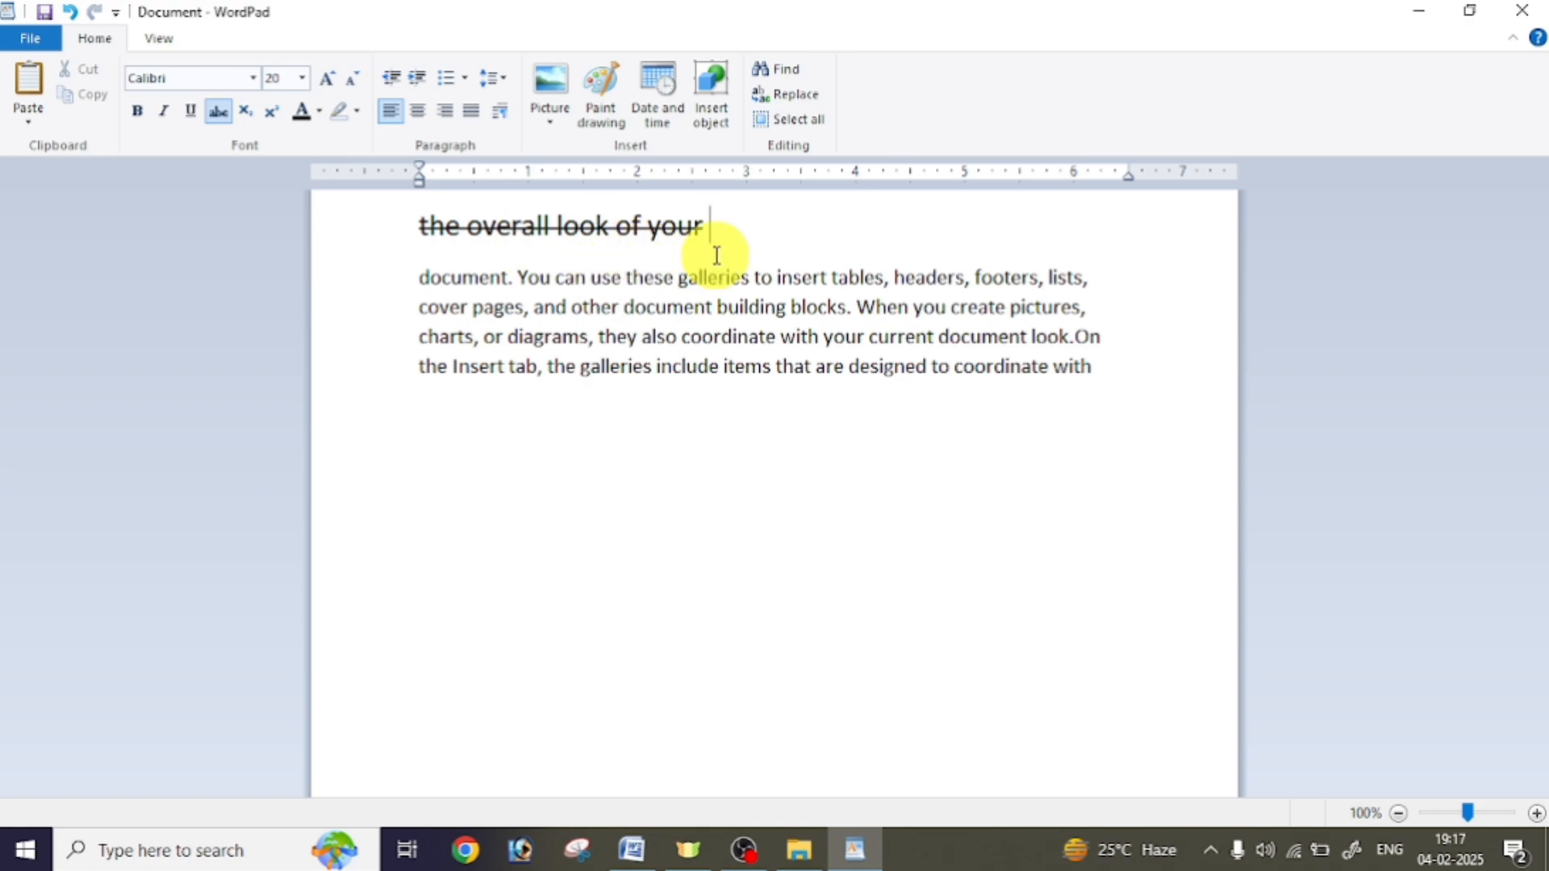
pyautogui.write('12/04')
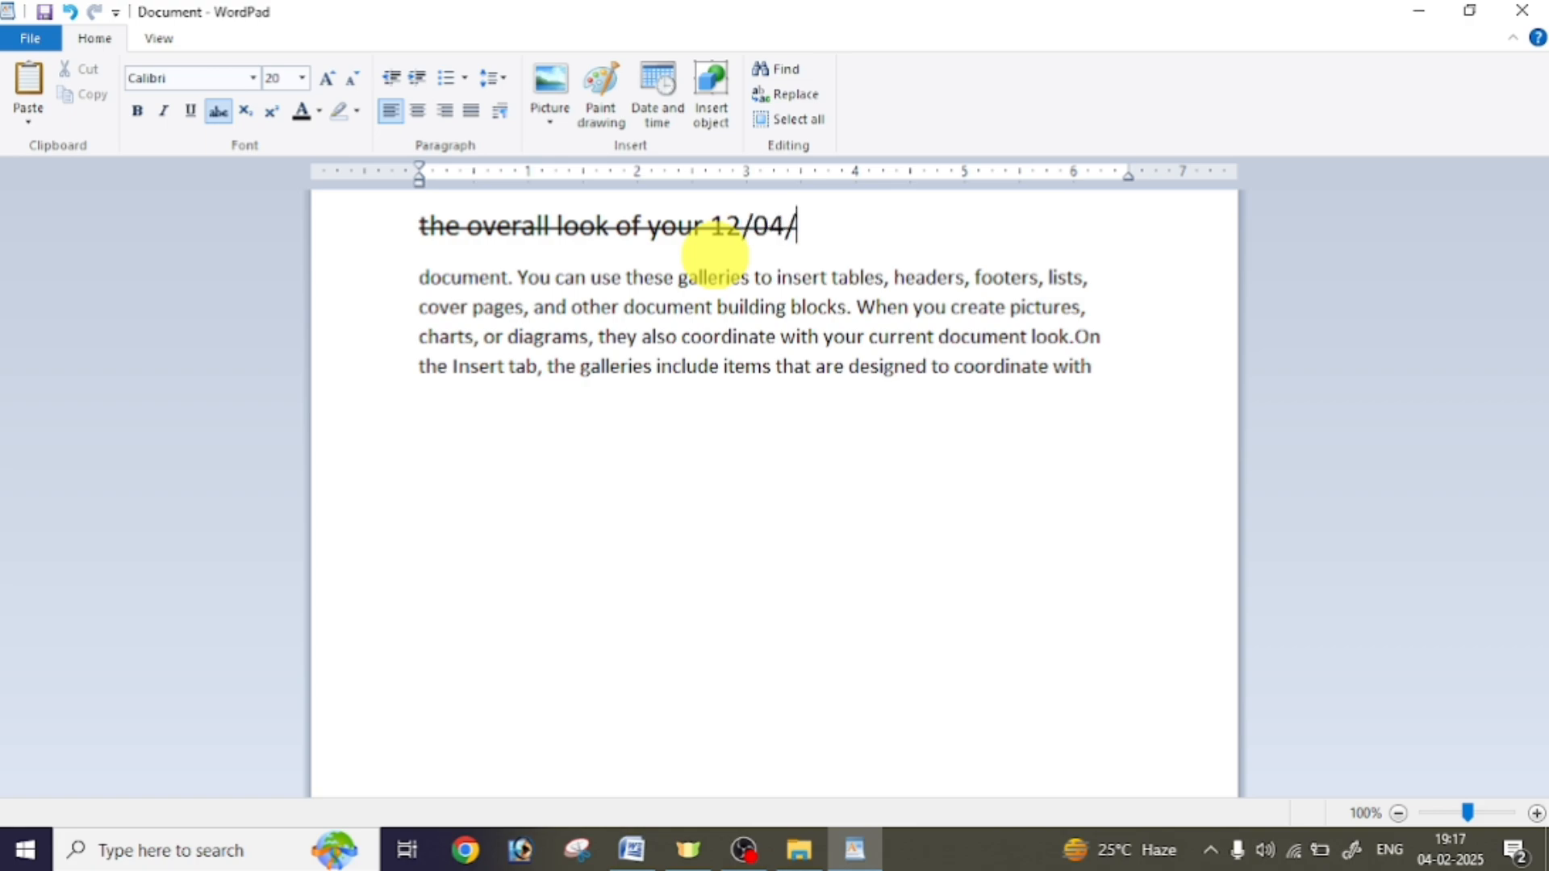
pyautogui.write('/2024')
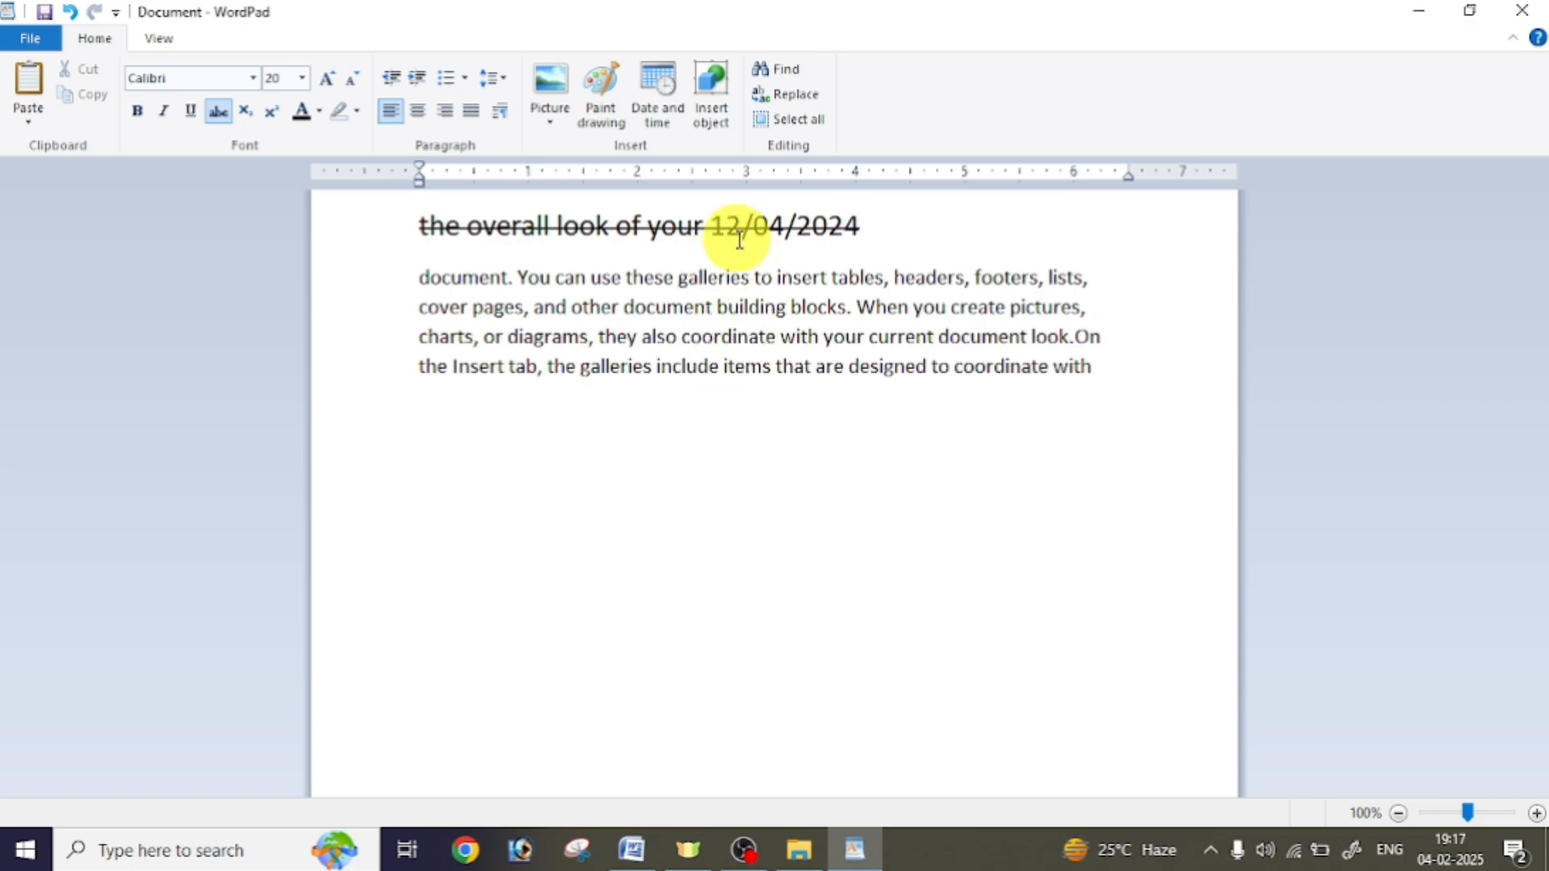
# Remove the strikethrough from the whole first line and delete the date 12/04/2024 from its end
pyautogui.moveTo(859, 226); pyautogui.dragTo(398, 226)
pyautogui.click(219, 111)
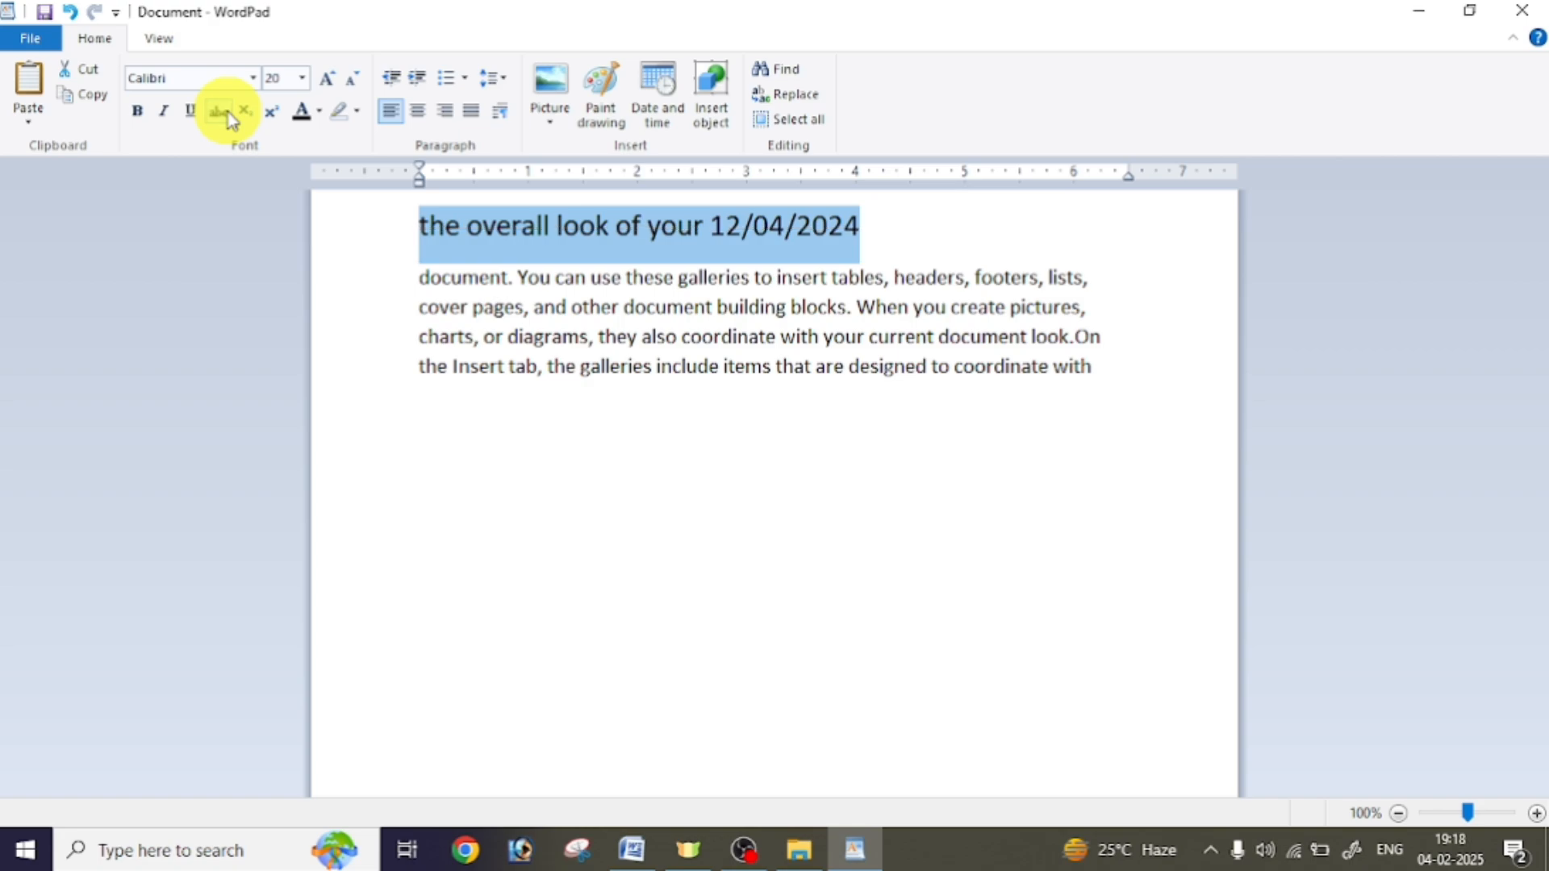
pyautogui.click(710, 226)
pyautogui.moveTo(710, 226); pyautogui.dragTo(847, 228)
pyautogui.press('BackSpace')
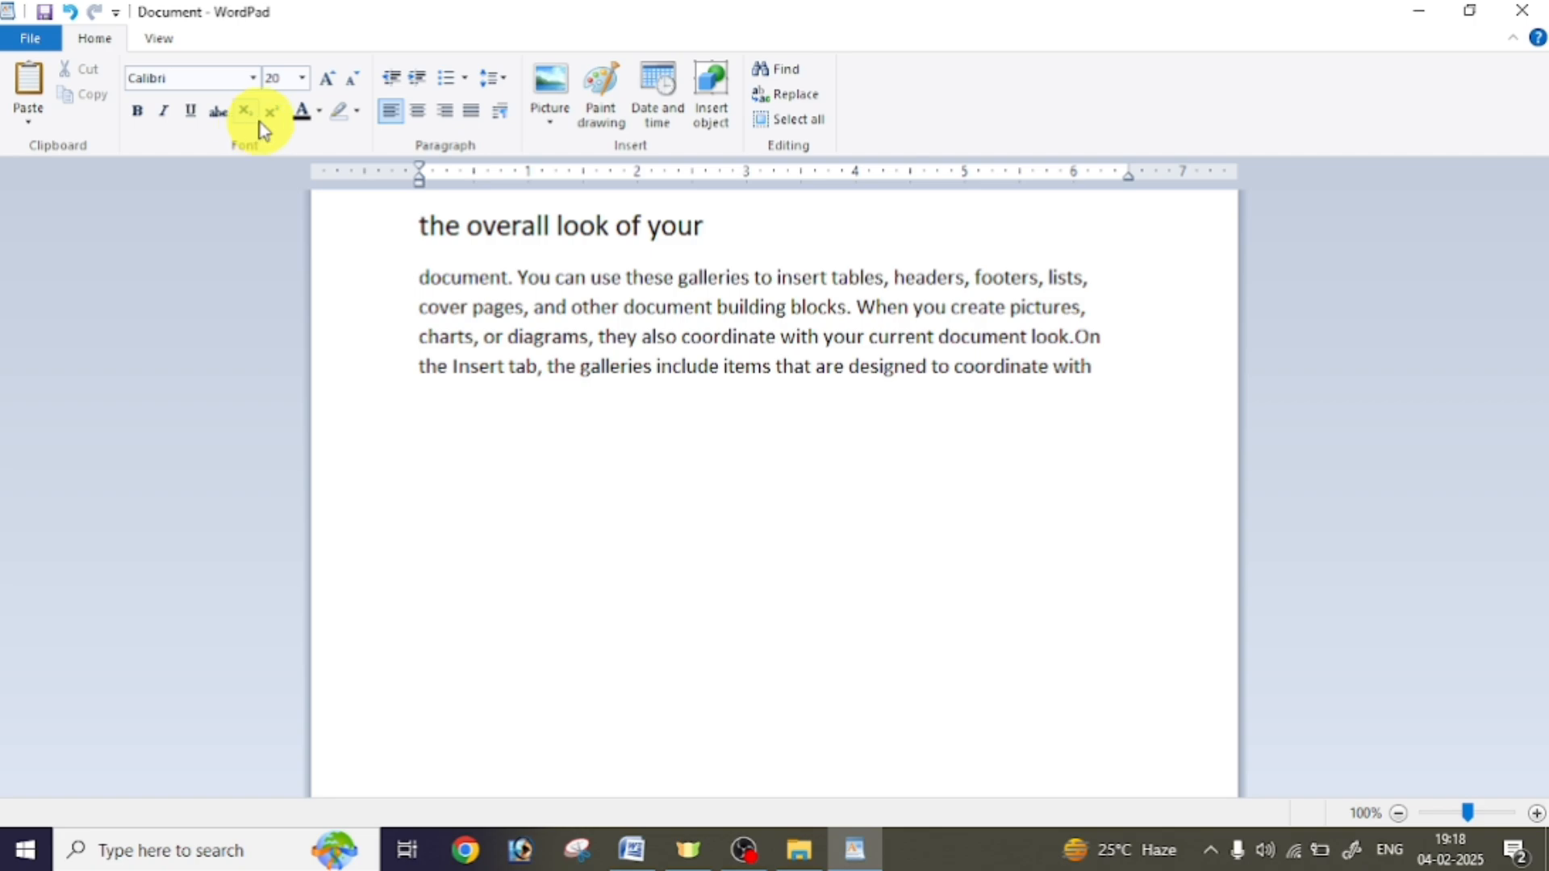
# Enter "(a+b)" followed by a superscript 2 on a new line below the first line
pyautogui.press('Return')
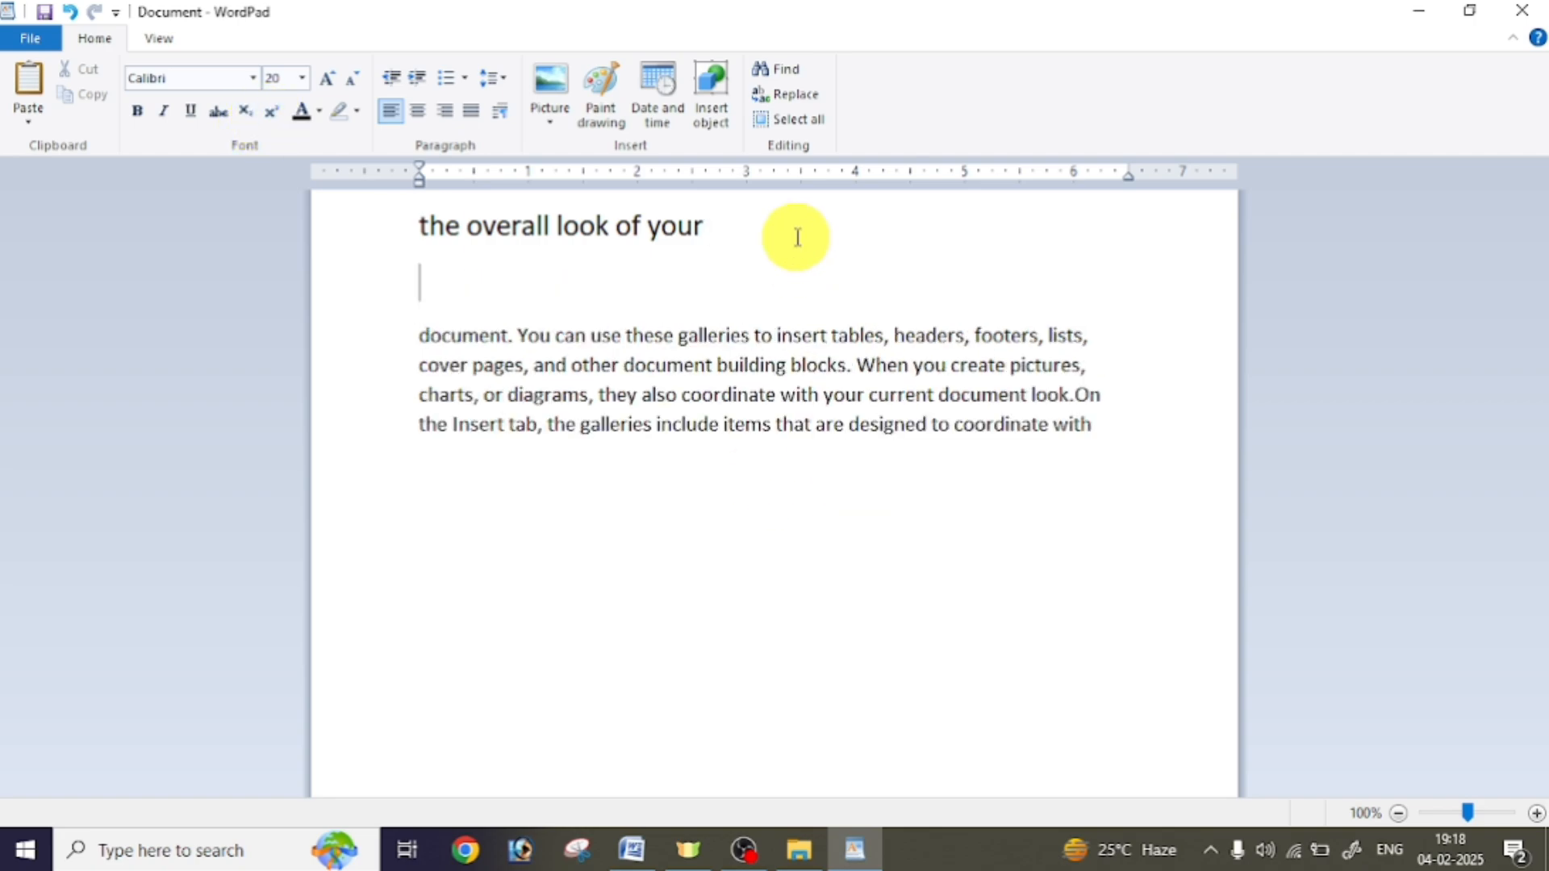
pyautogui.write('(a+b)')
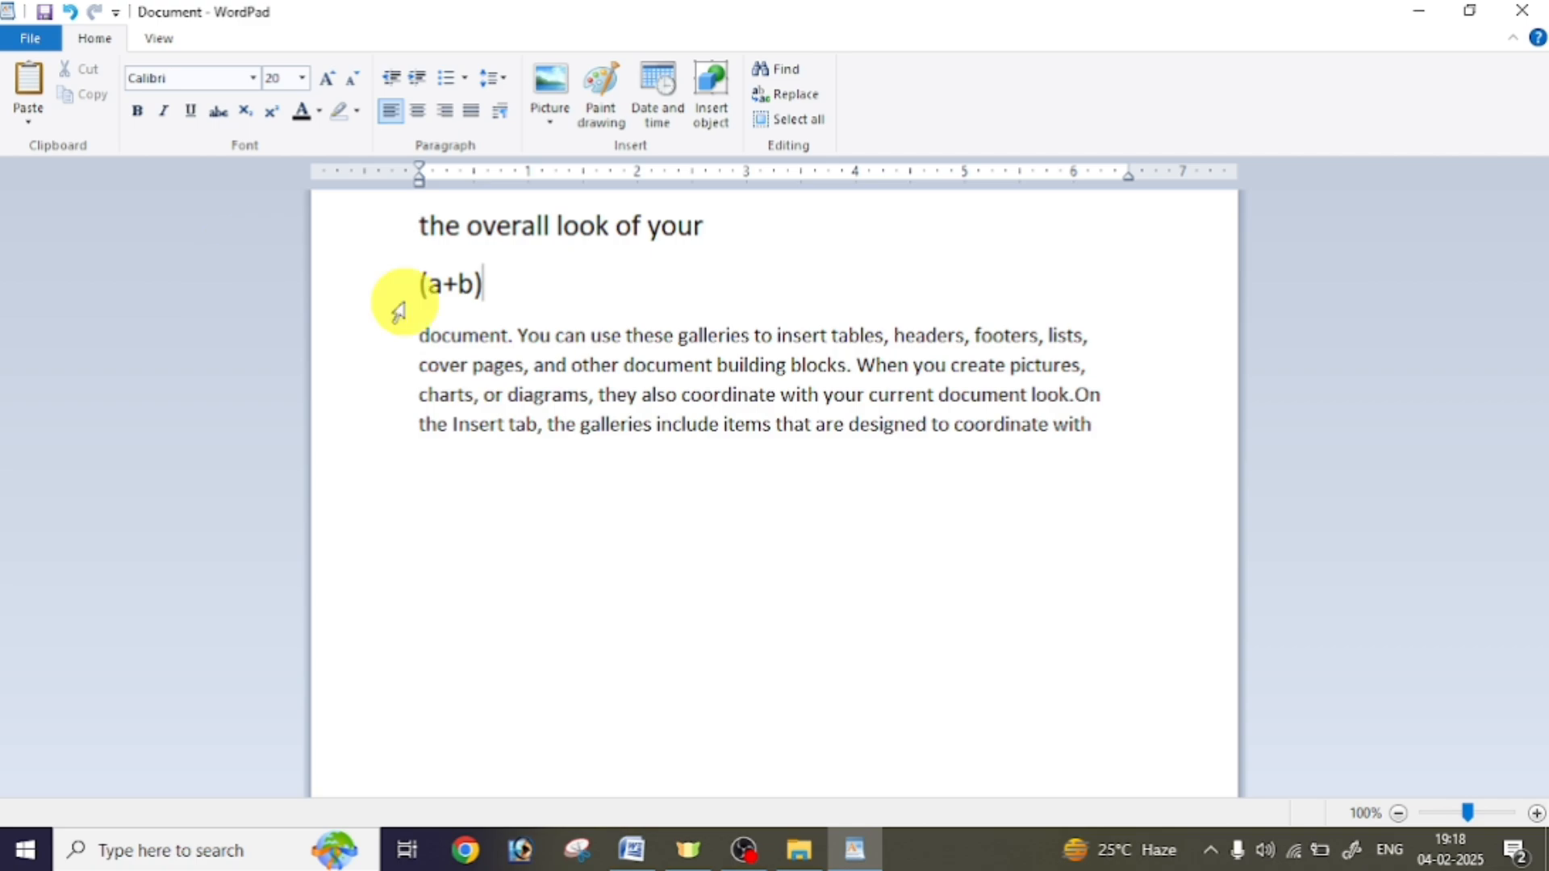
pyautogui.write('2')
pyautogui.press('BackSpace')
pyautogui.click(274, 113)
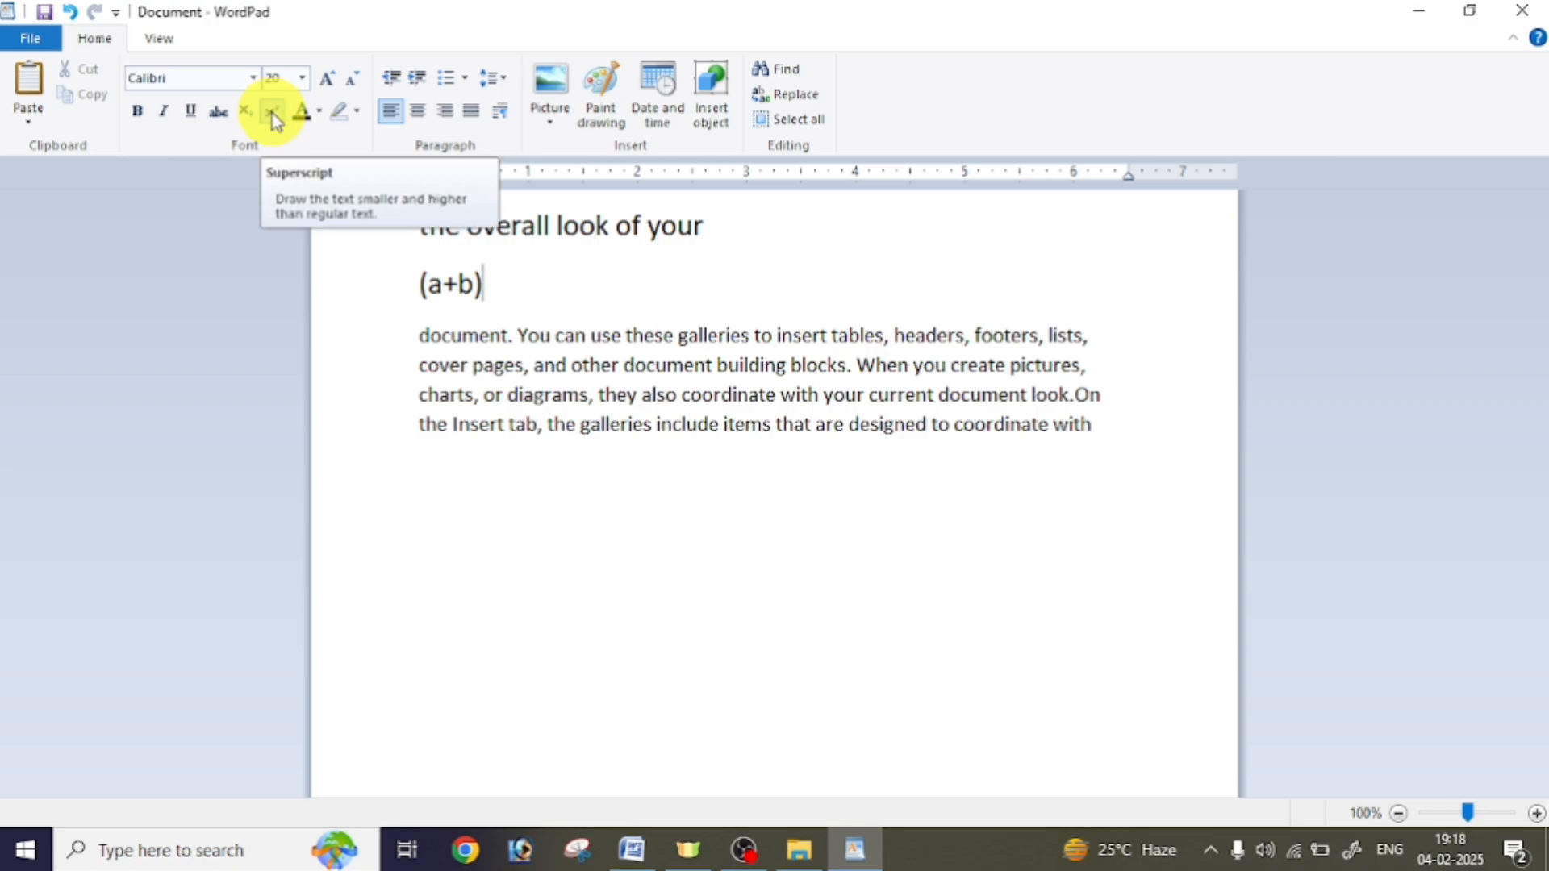
pyautogui.click(275, 113)
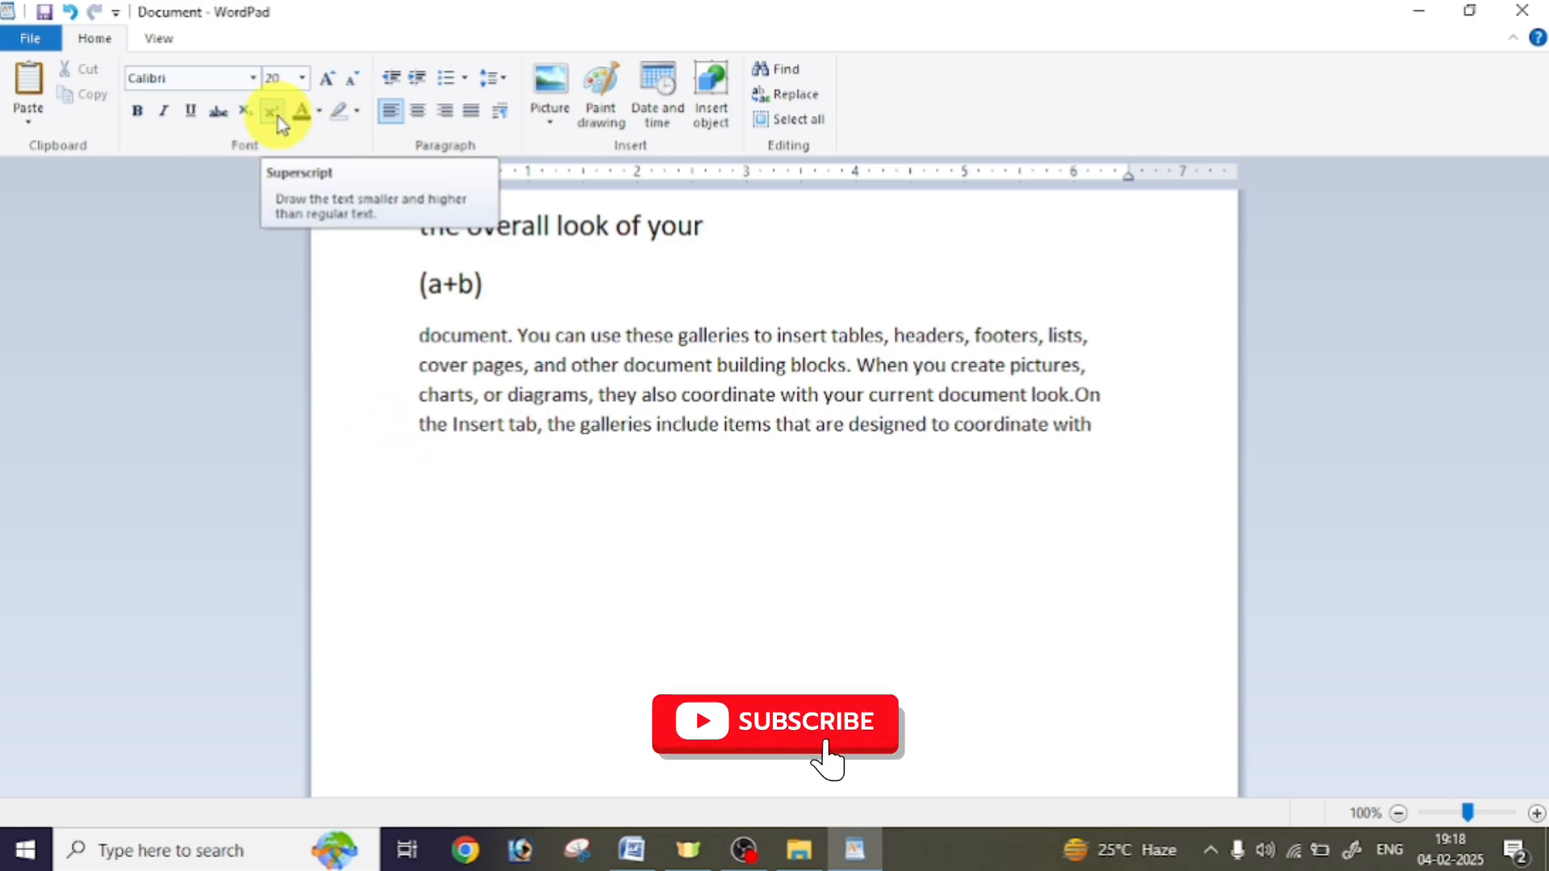
pyautogui.write('2')
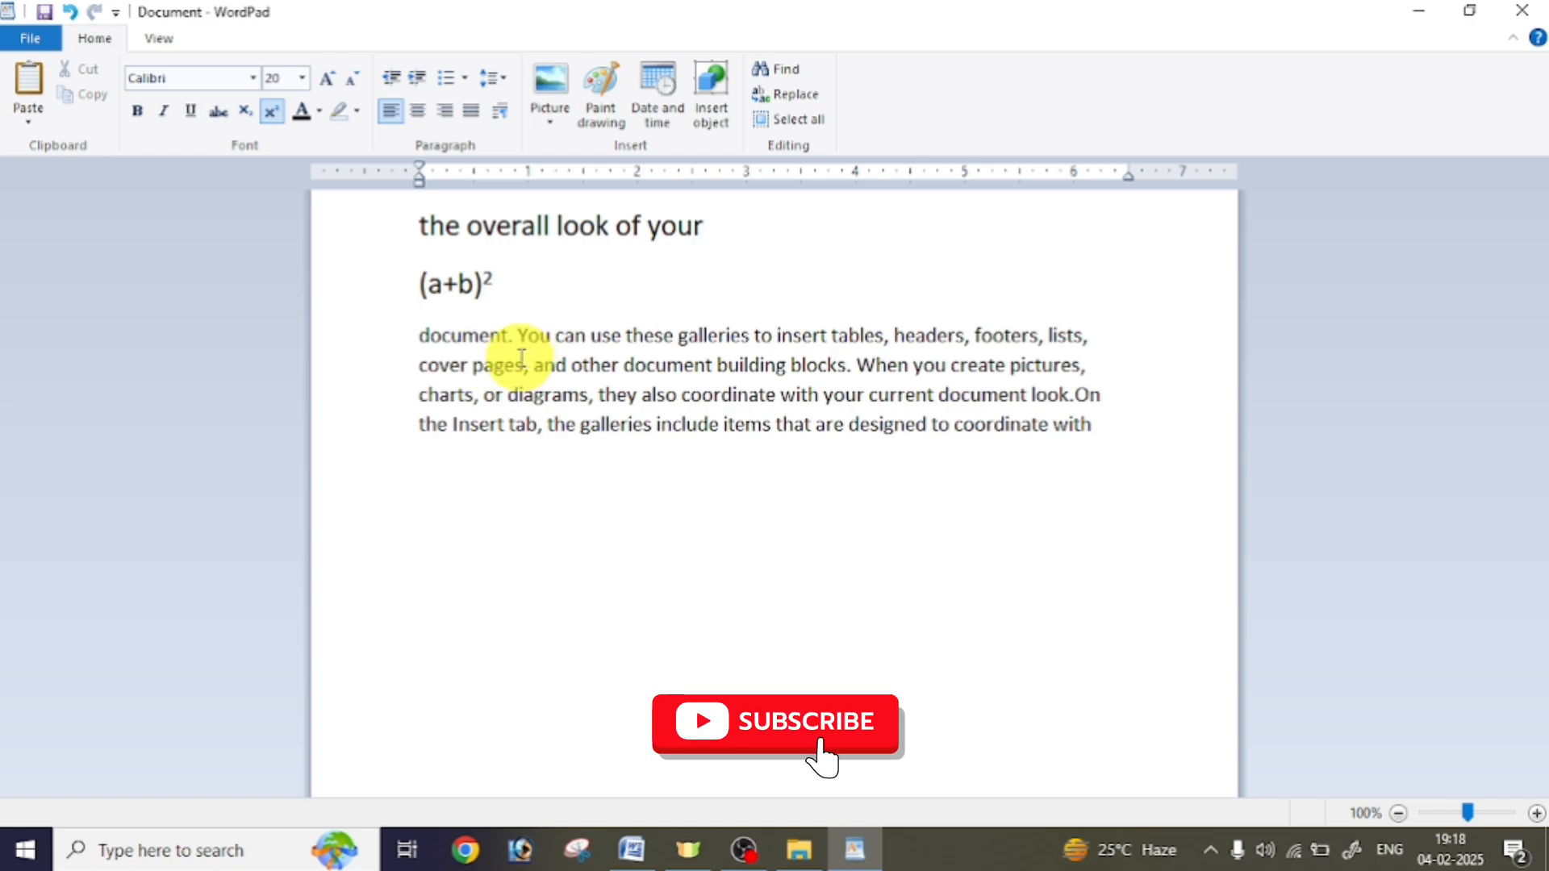
pyautogui.click(273, 113)
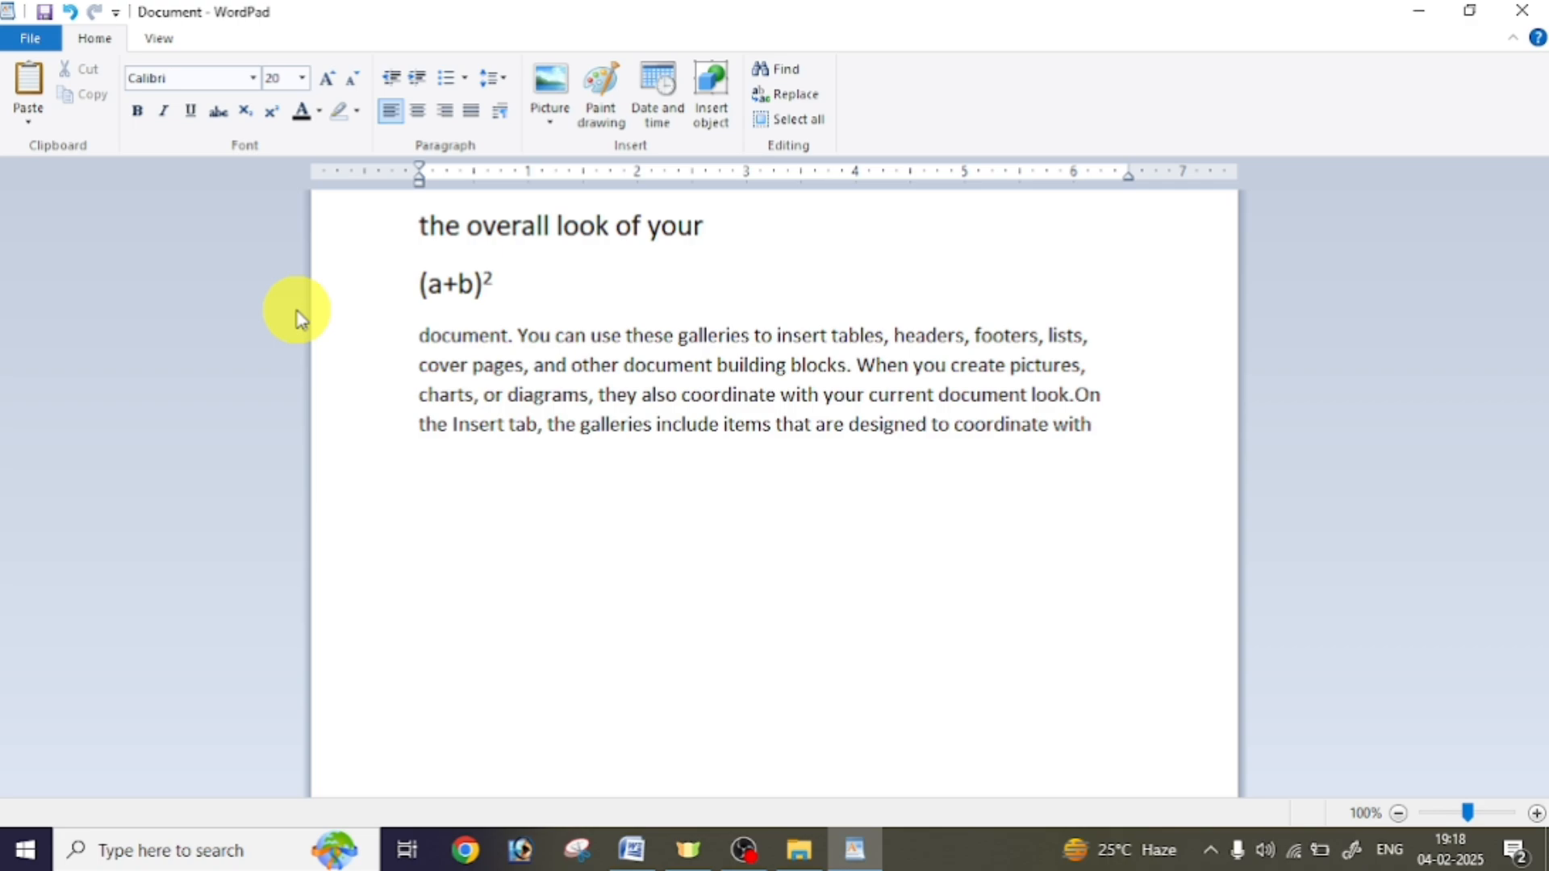
# Complete the equation with "=a²+b²+2ab", formatting only the exponents 2 as superscript
pyautogui.write('=a')
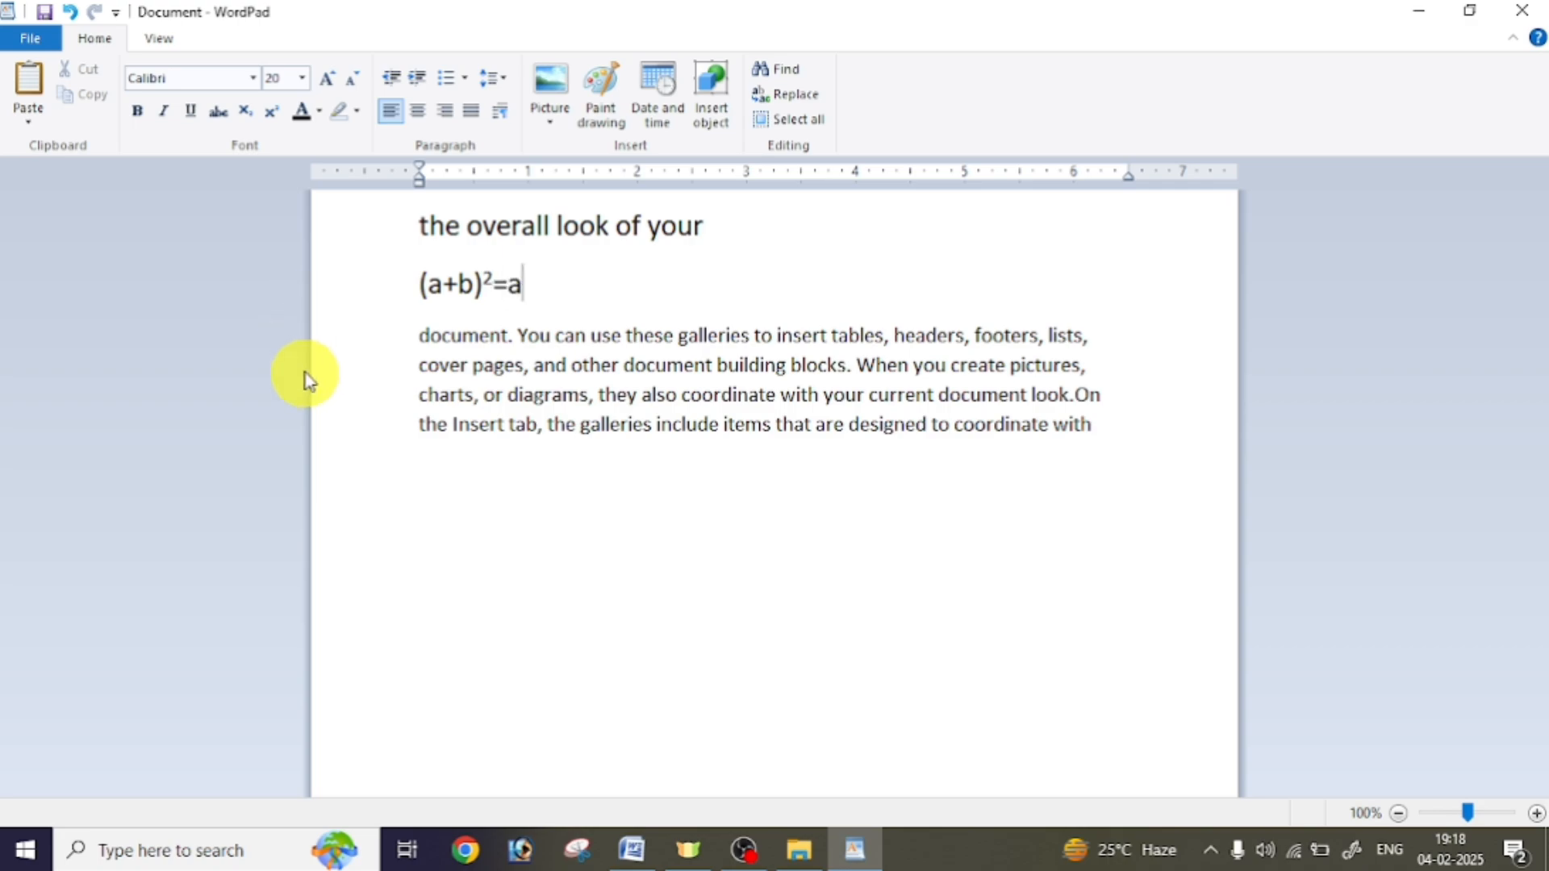
pyautogui.click(273, 113)
pyautogui.write('2')
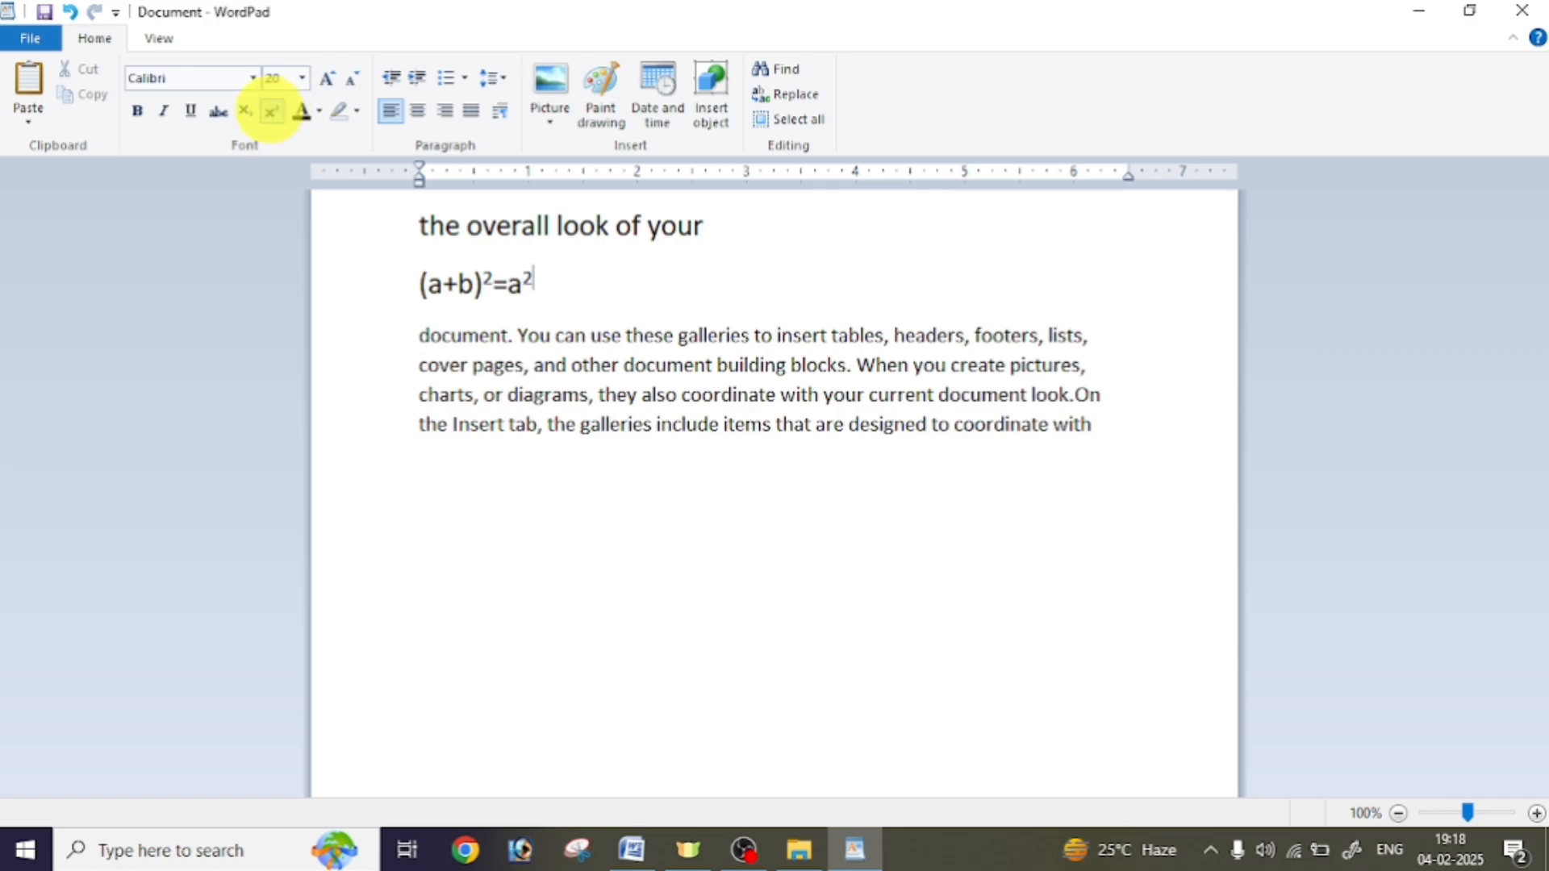
pyautogui.click(272, 112)
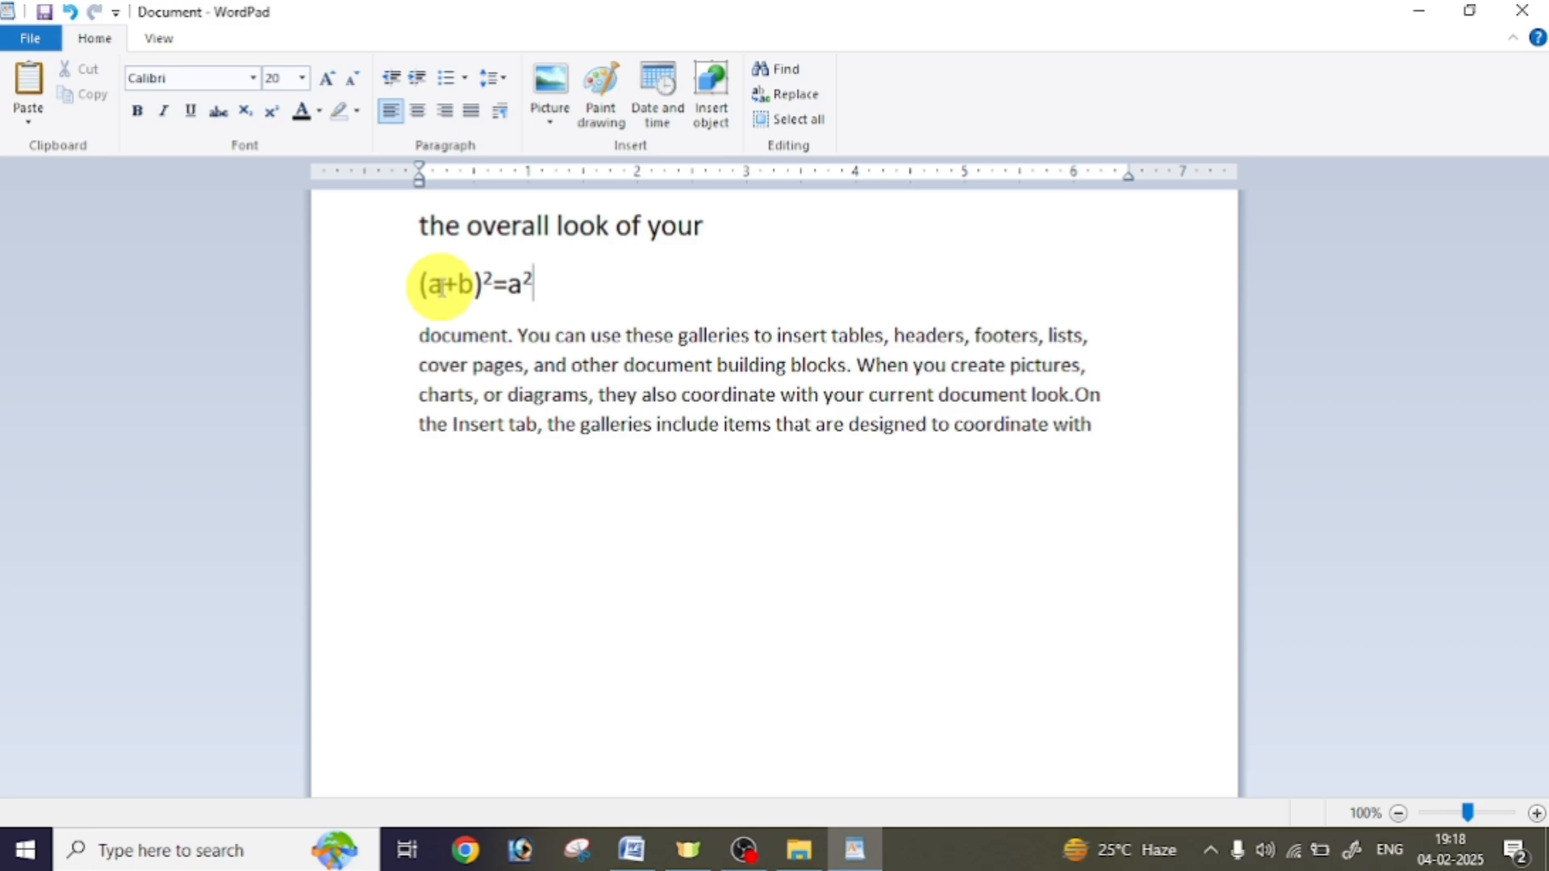
pyautogui.write('+b')
pyautogui.click(275, 121)
pyautogui.write('2')
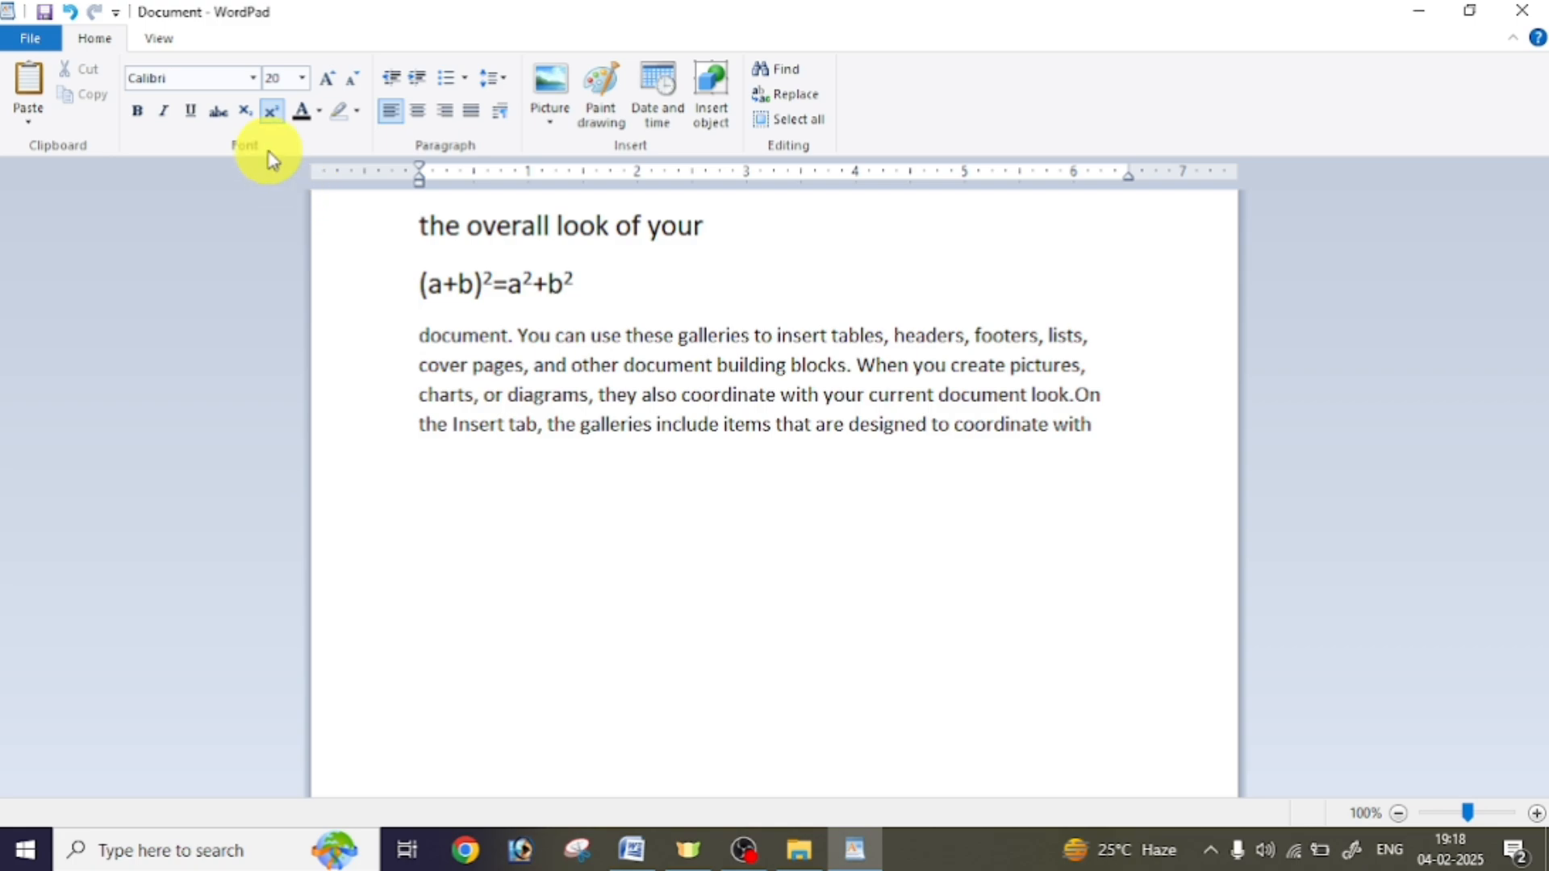
pyautogui.click(273, 119)
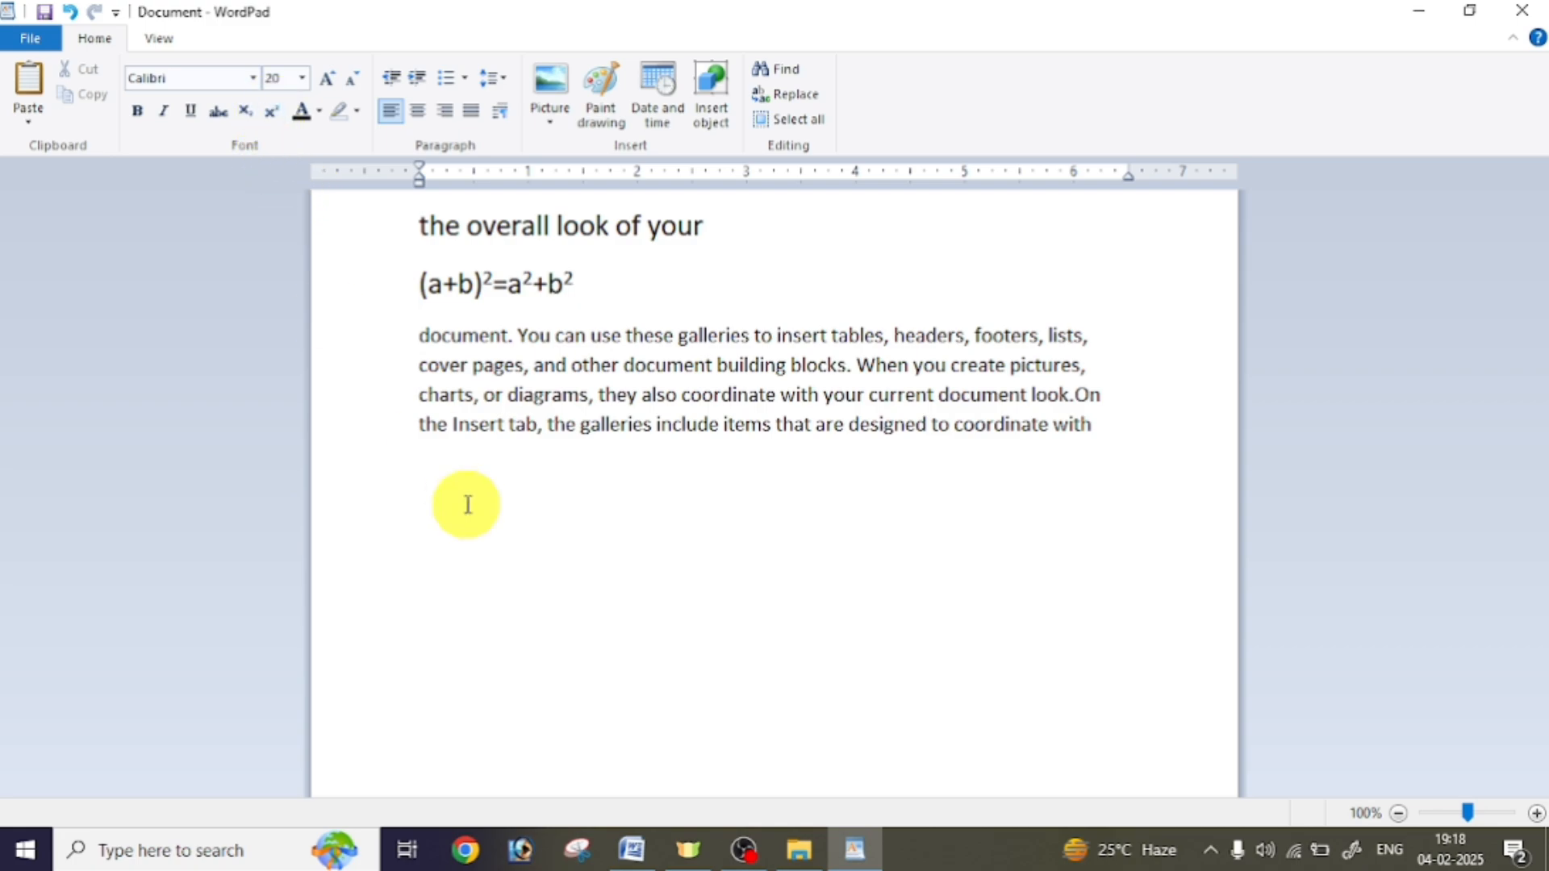
pyautogui.write('+2ab')
# Enter "H₂So₄" on a new line below the equation, formatting only the 2 and the 4 as subscript
pyautogui.press('Return')
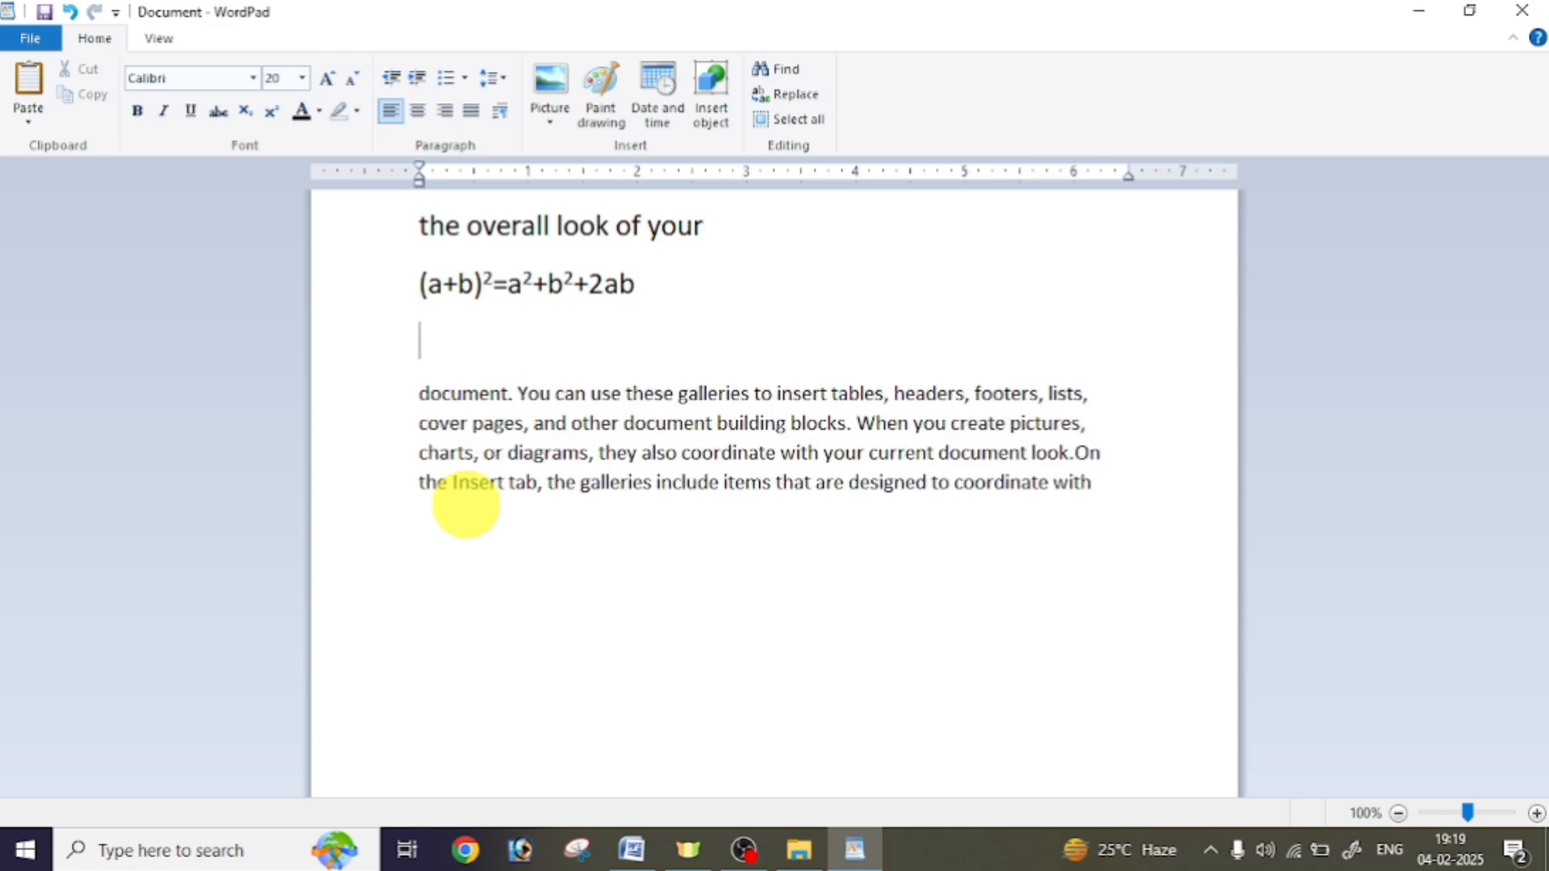
pyautogui.hotkey('ctrl', 'i')
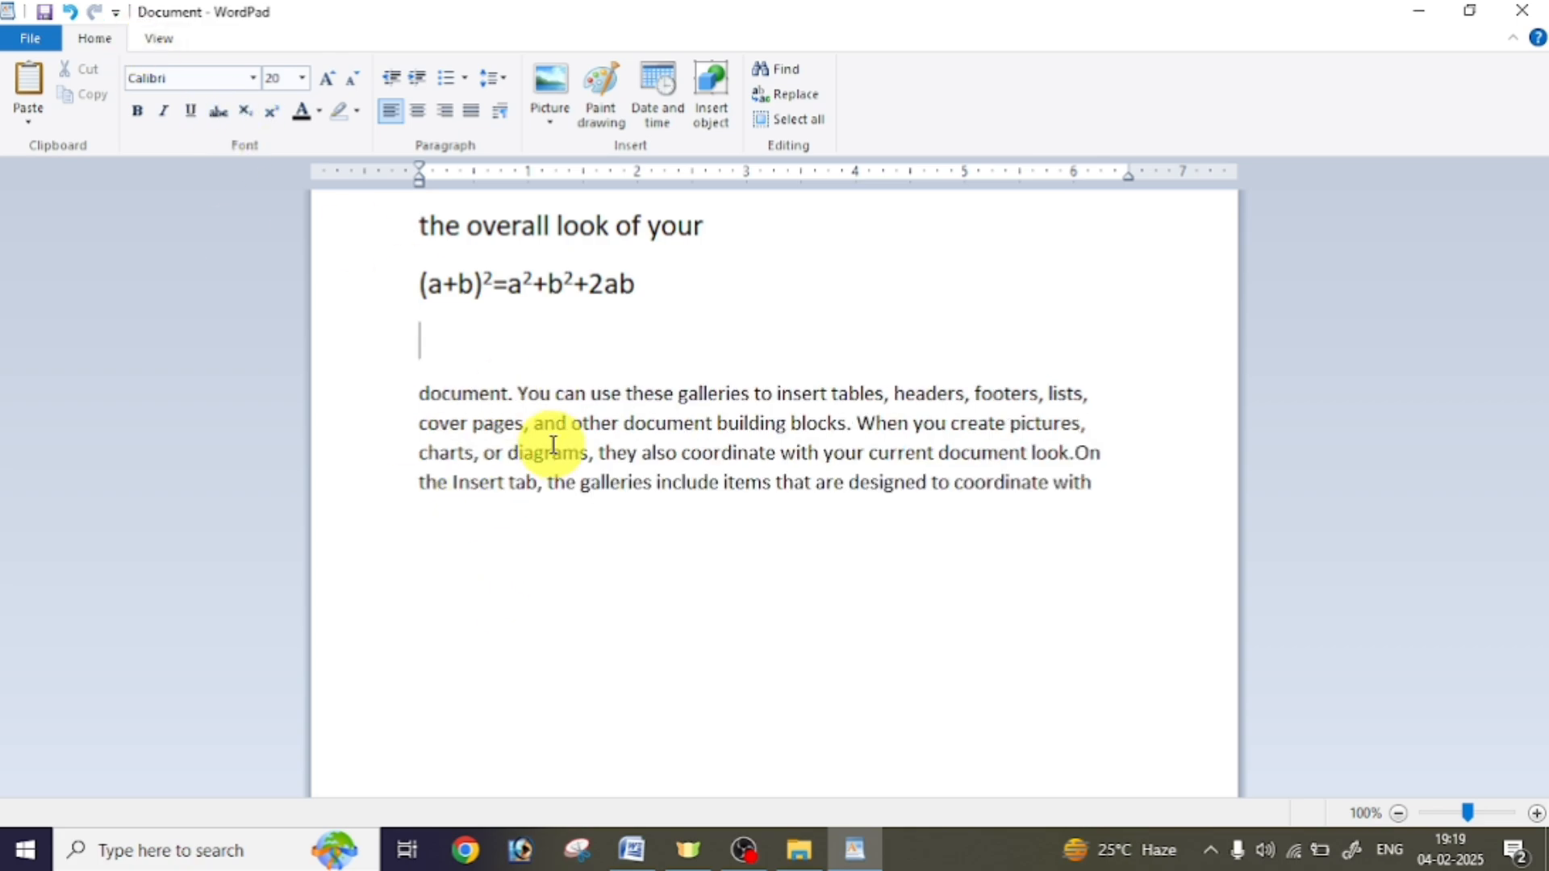
pyautogui.write('H')
pyautogui.click(244, 113)
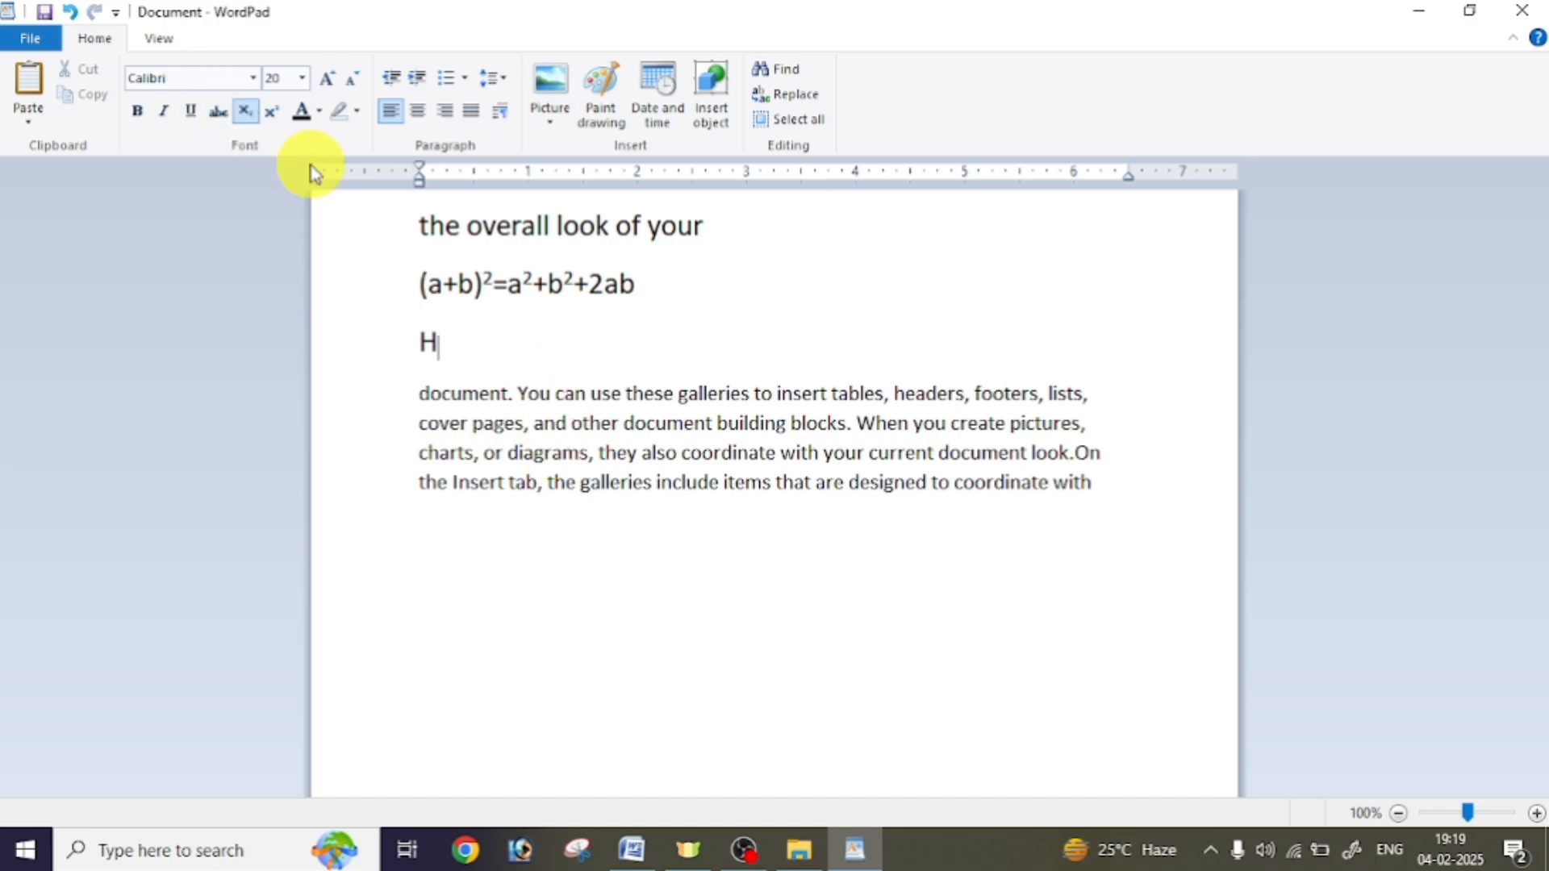
pyautogui.write('2')
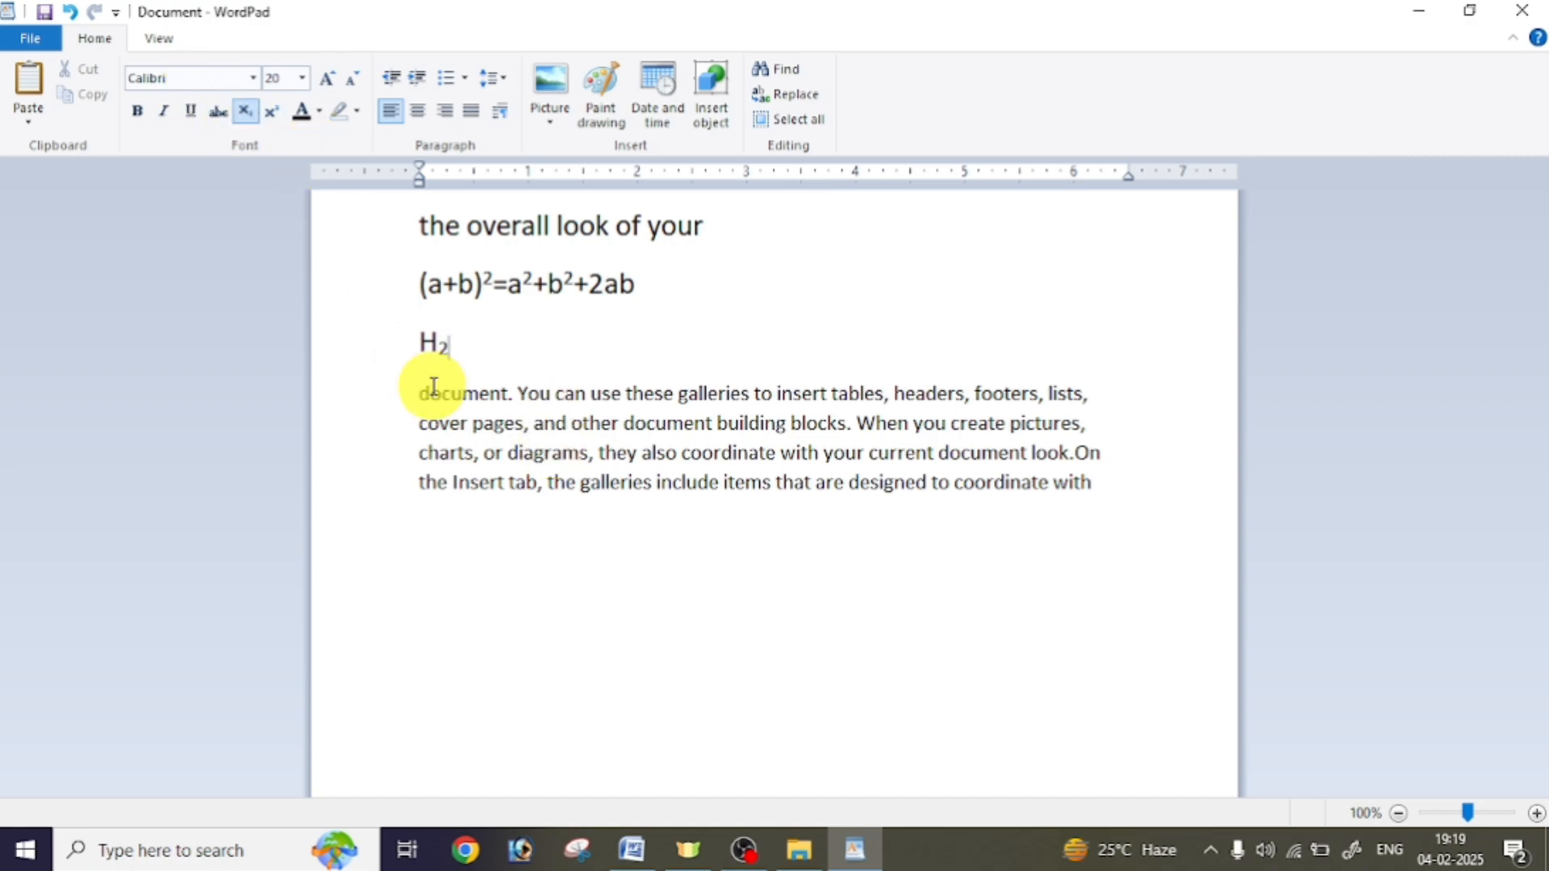
pyautogui.click(252, 119)
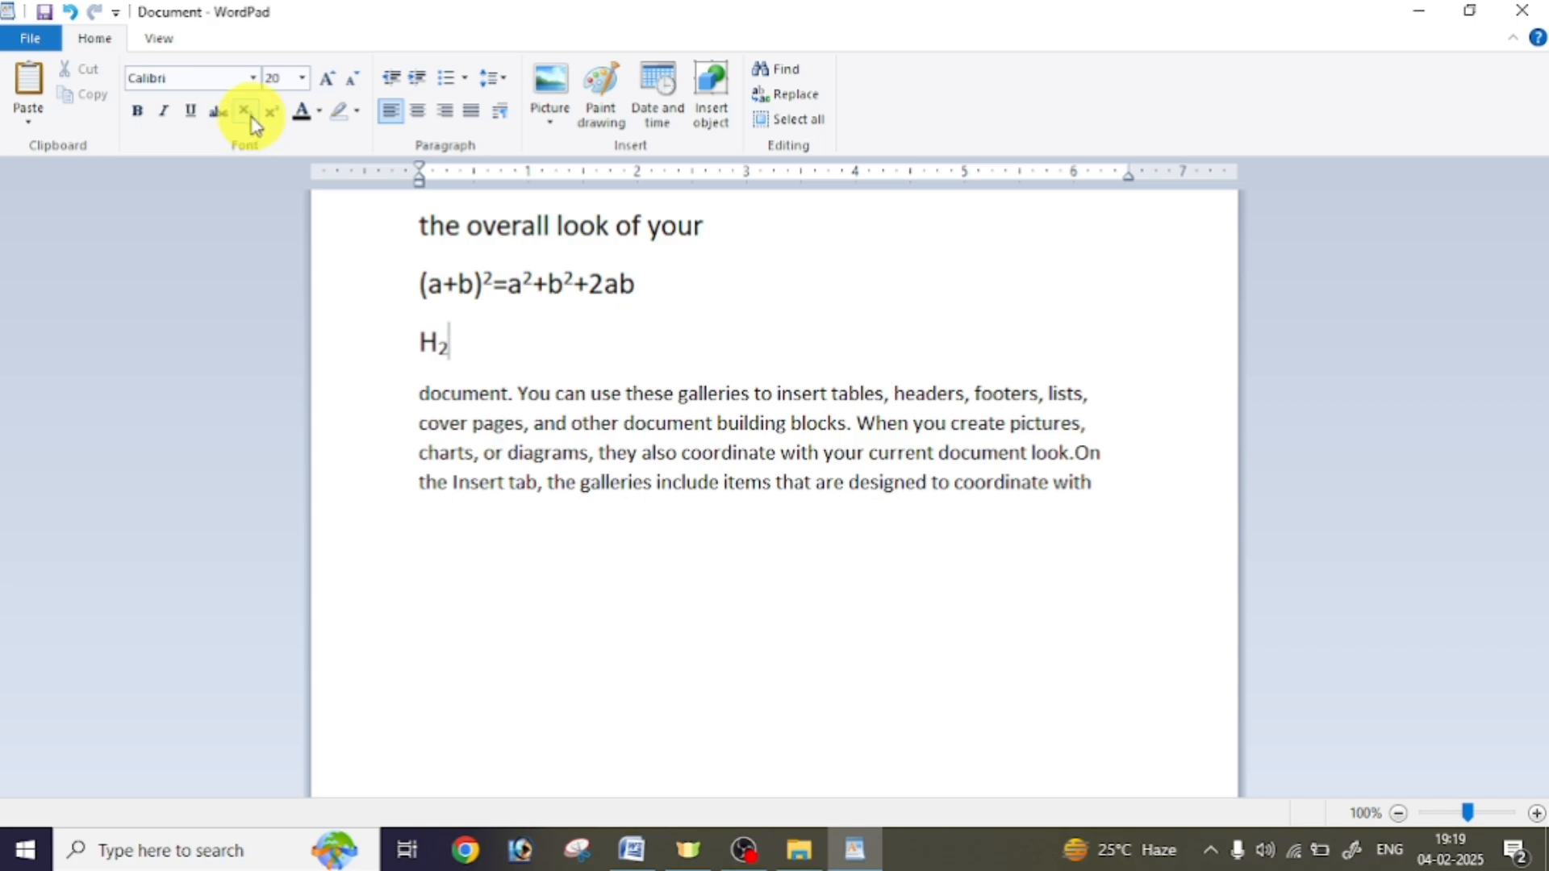
pyautogui.write('S')
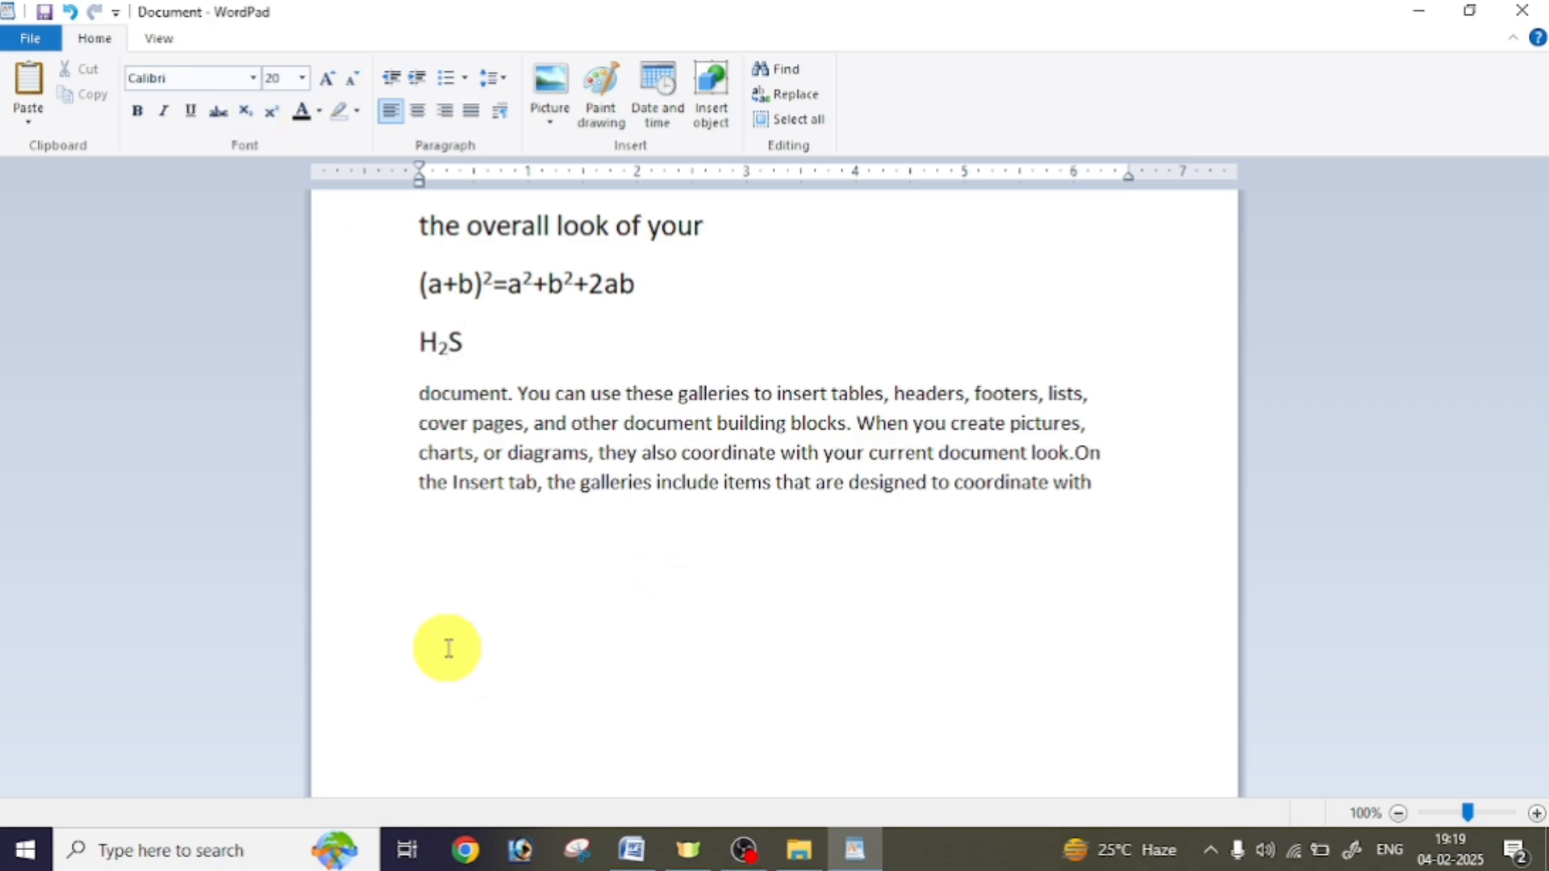
pyautogui.write('o')
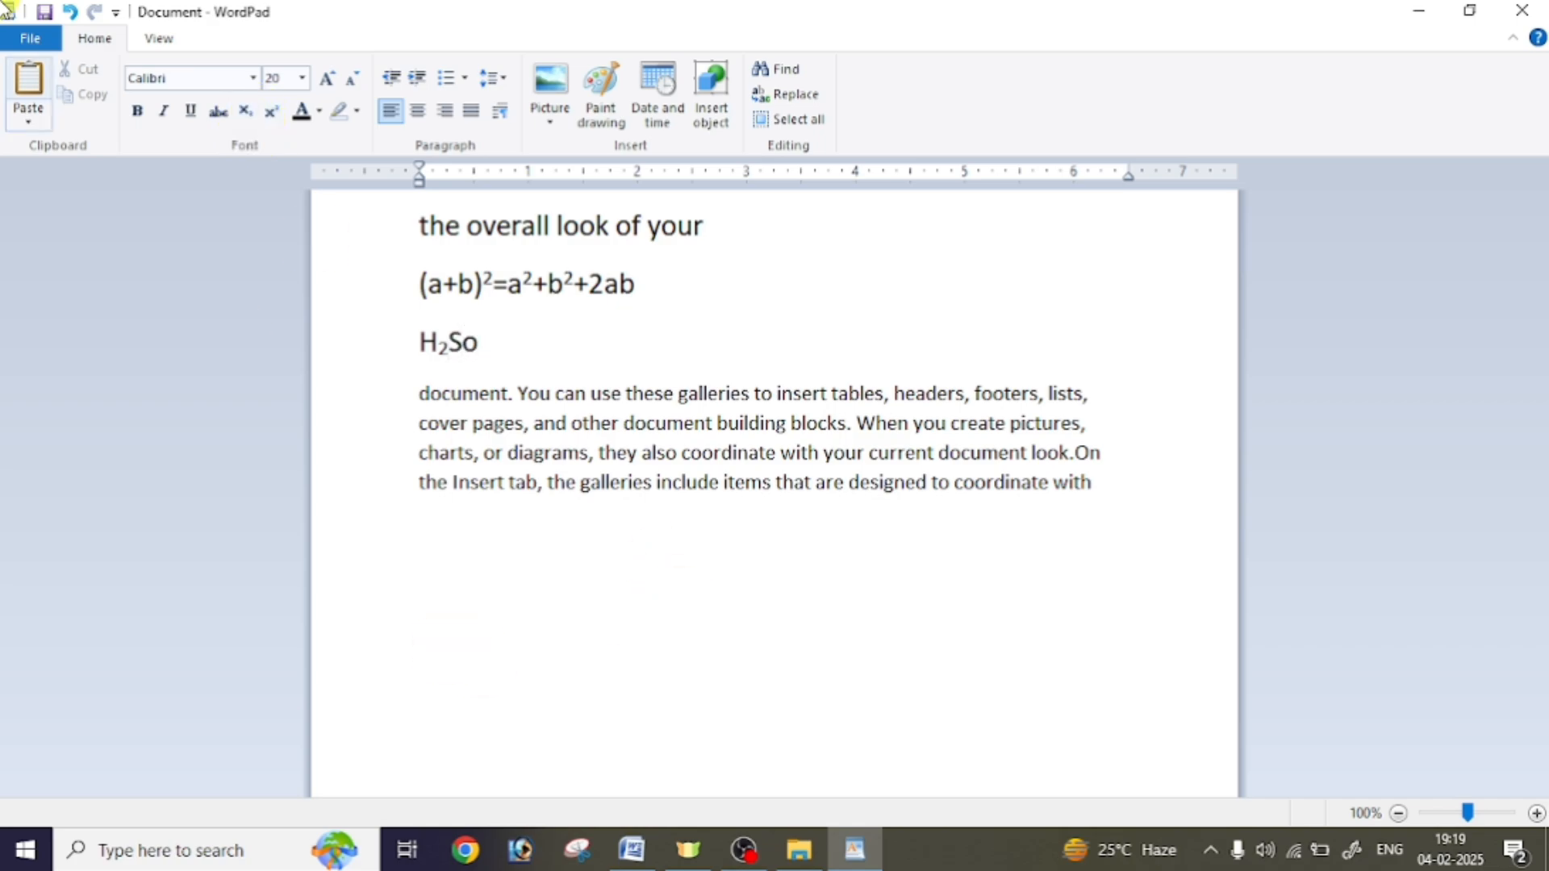
pyautogui.click(249, 112)
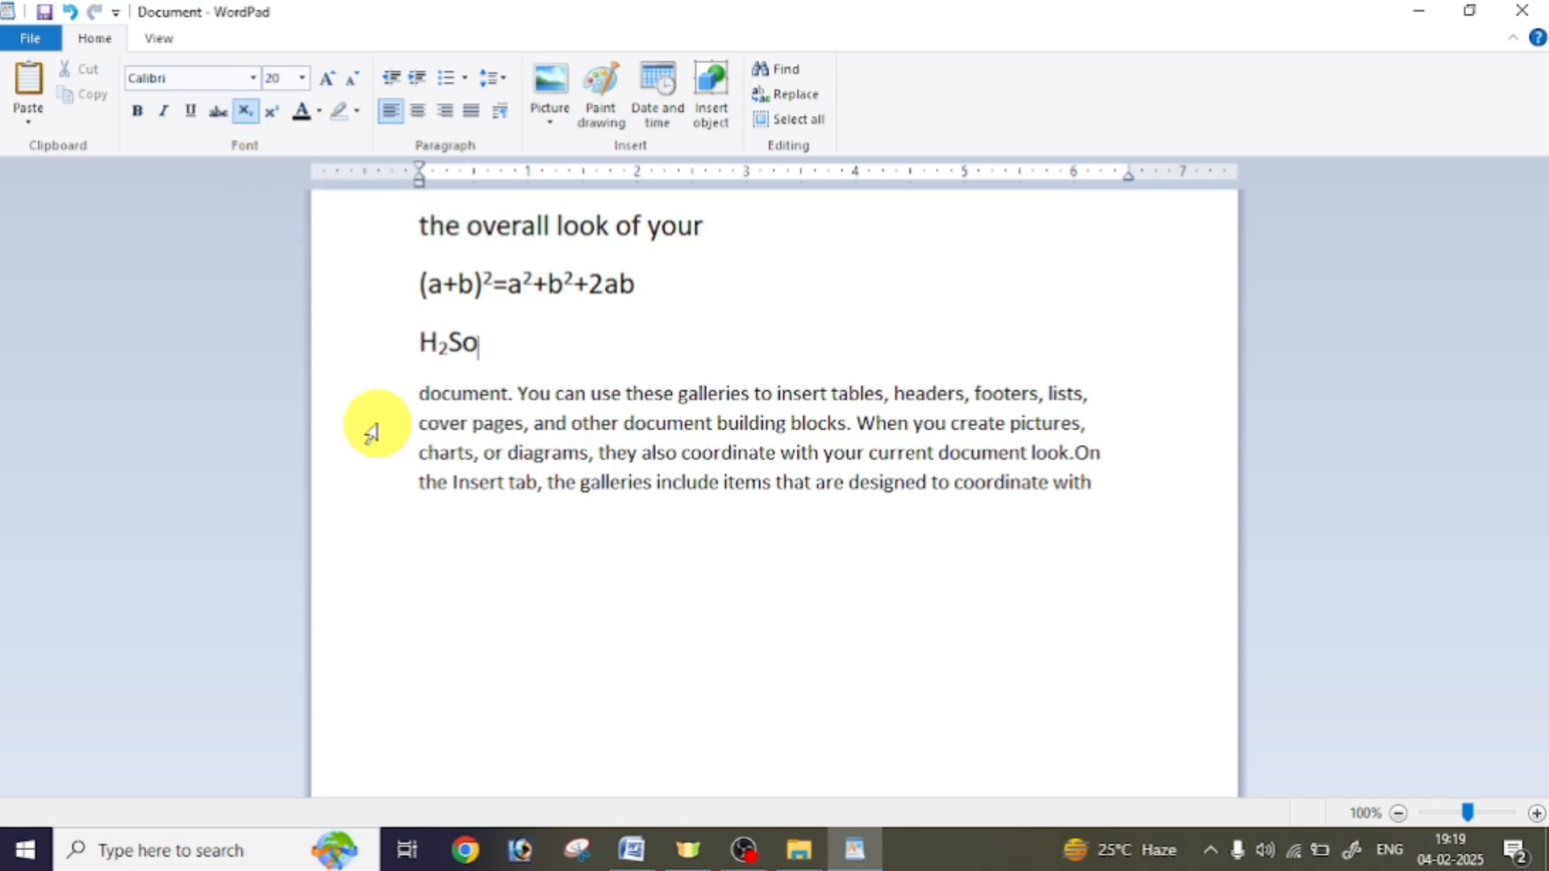
pyautogui.write('$')
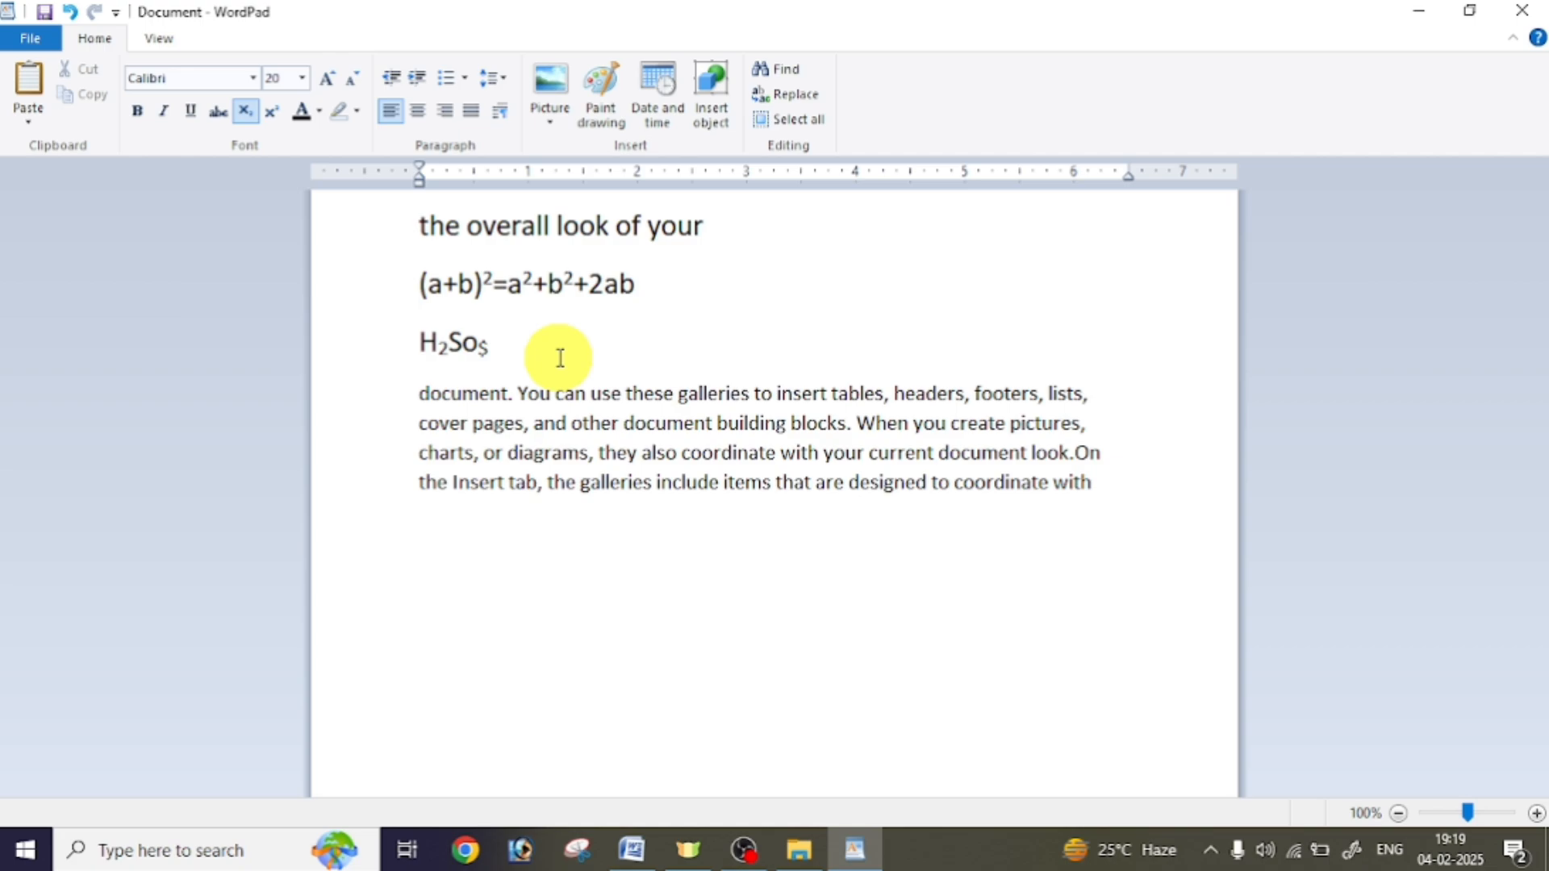
pyautogui.press('BackSpace')
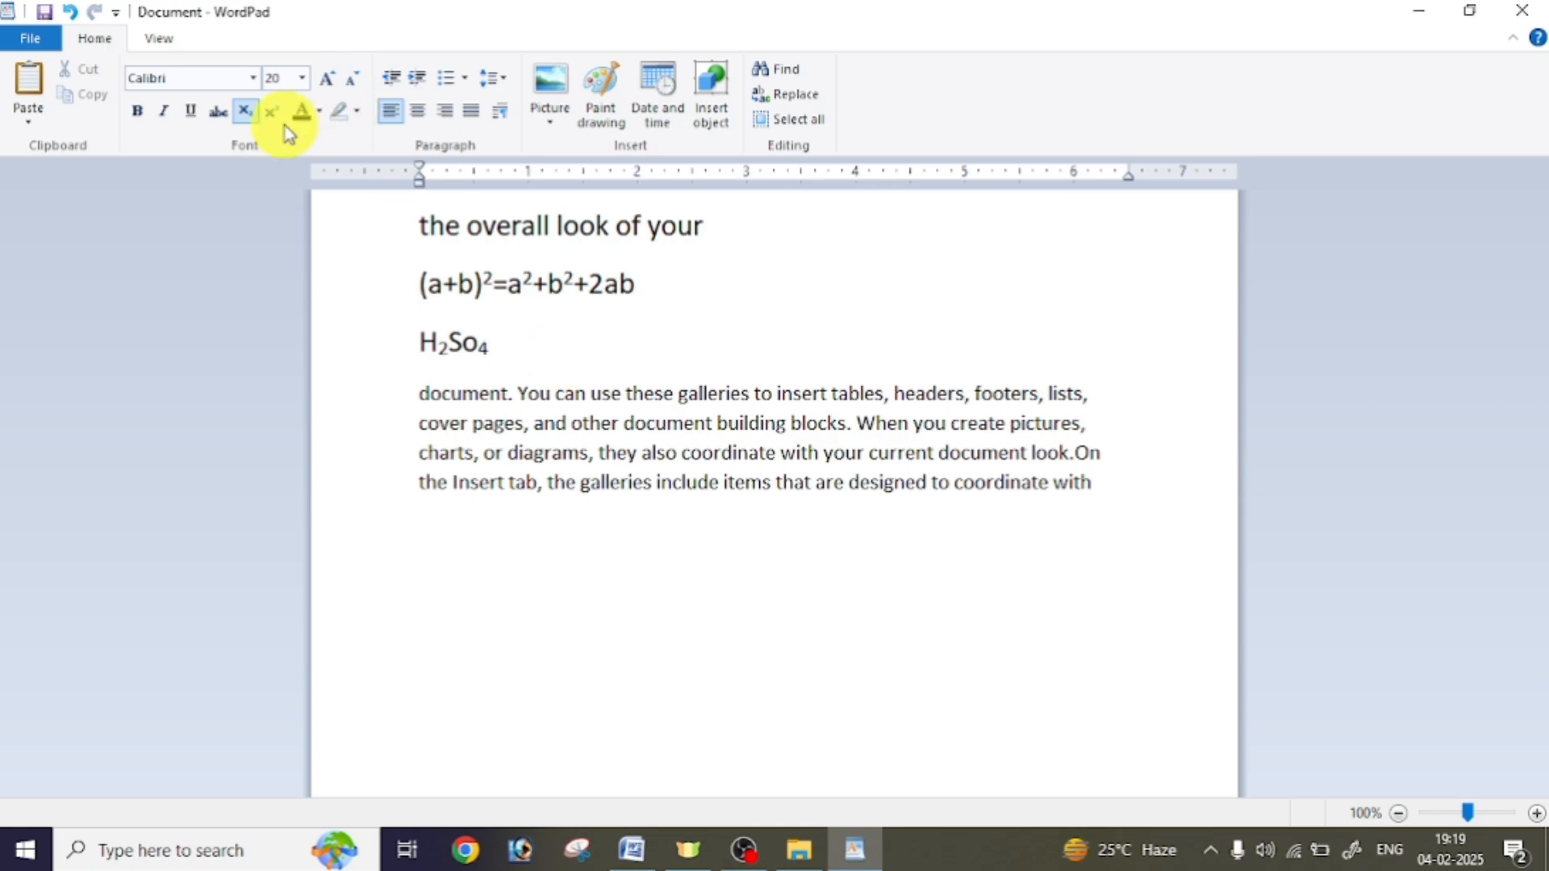
pyautogui.click(247, 112)
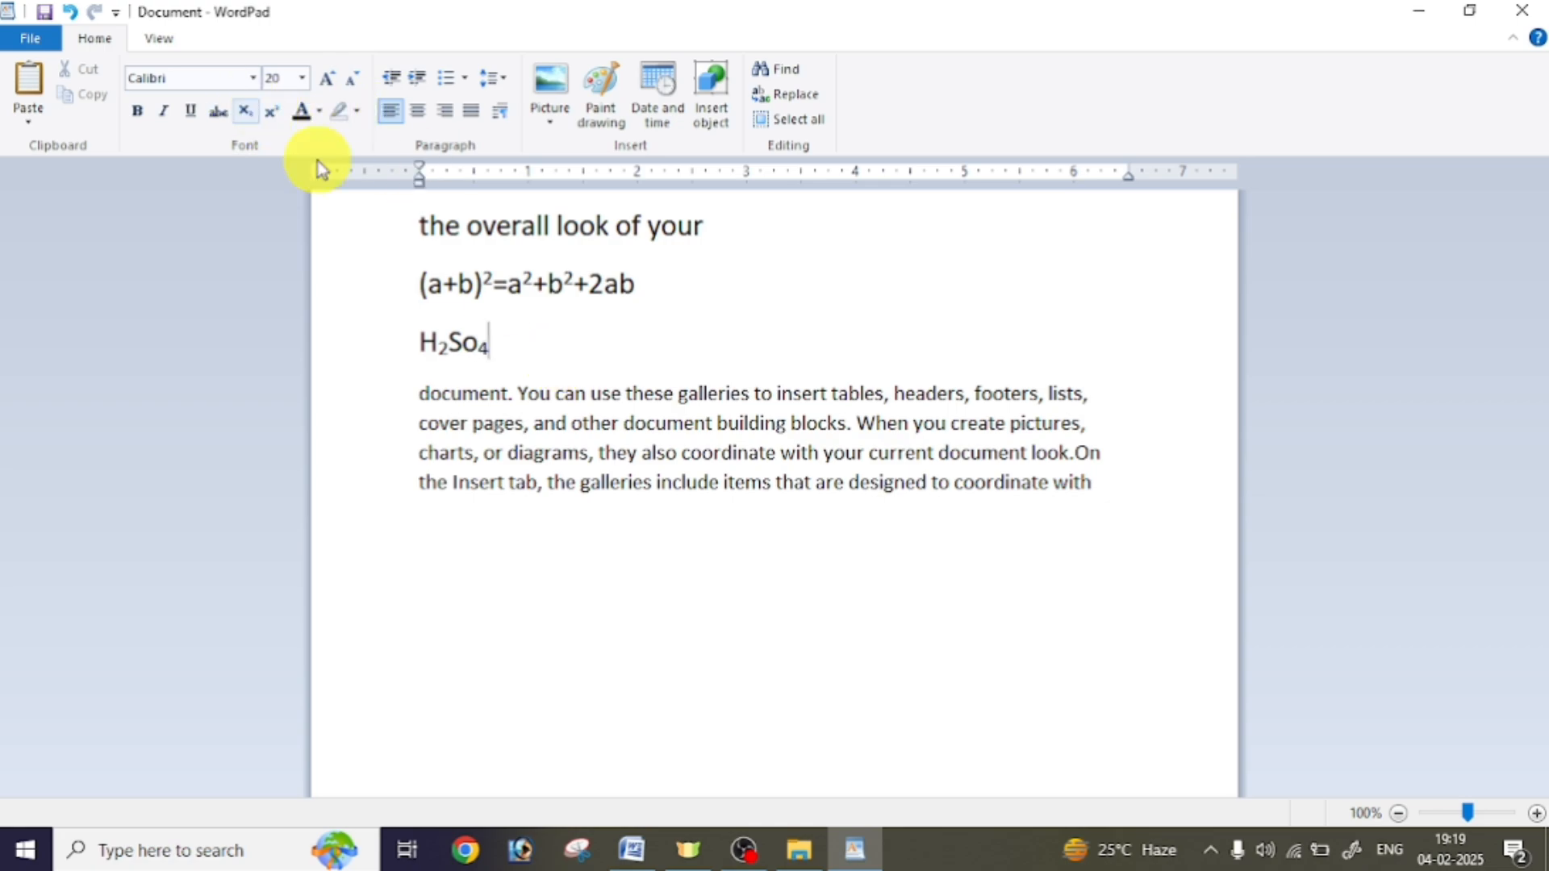
# Enter "(a=b)2=a2+b2+2ab" as plain text on a new line below the H₂So₄ formula
pyautogui.click(537, 362)
pyautogui.press('Return')
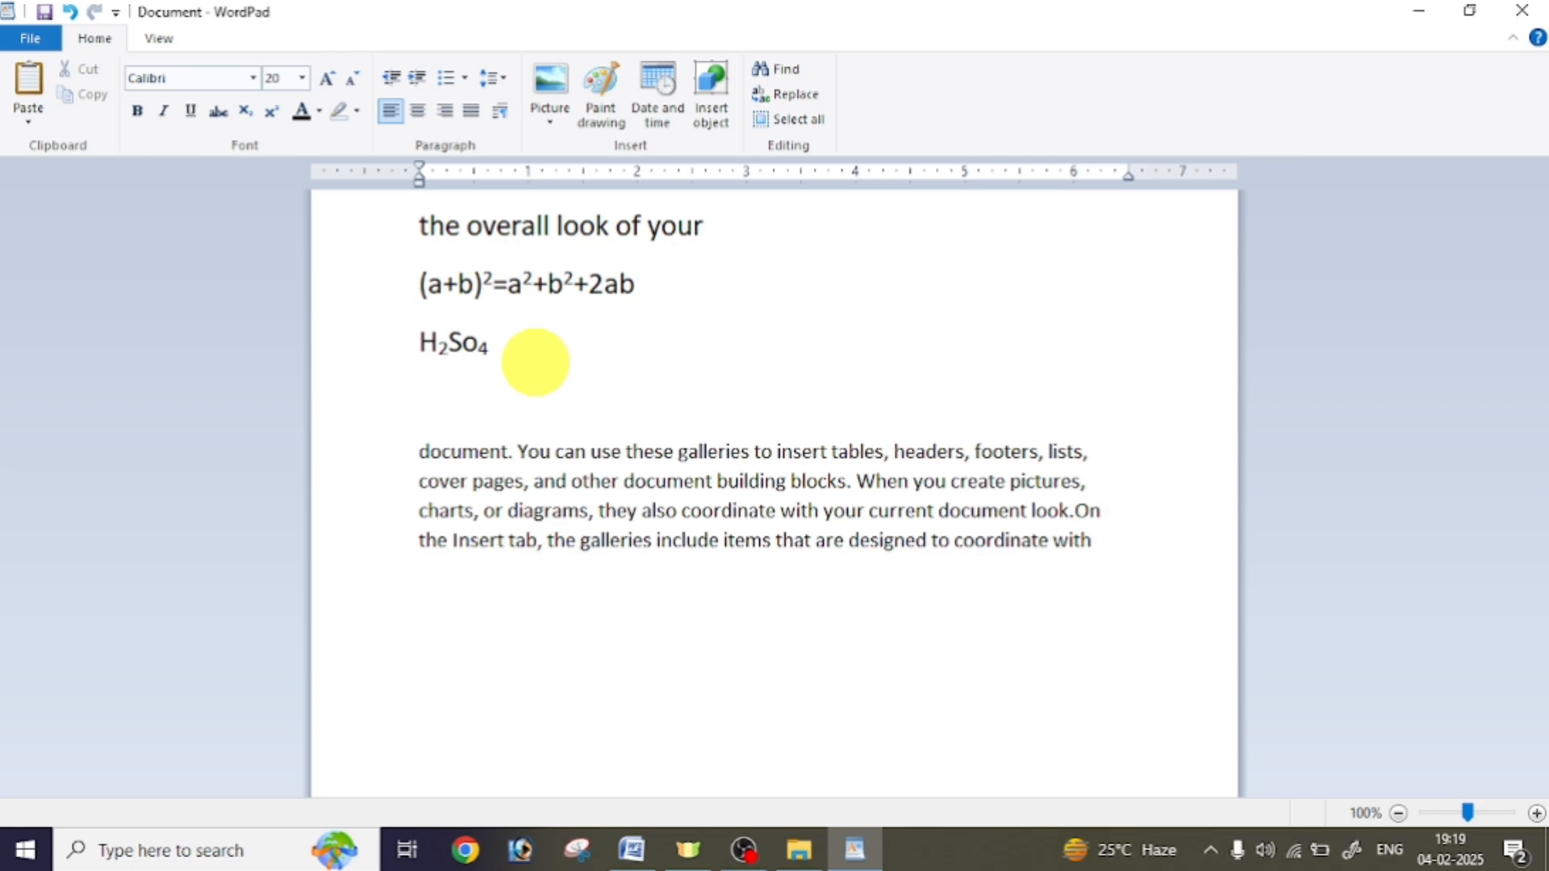
pyautogui.write('(a=b)2')
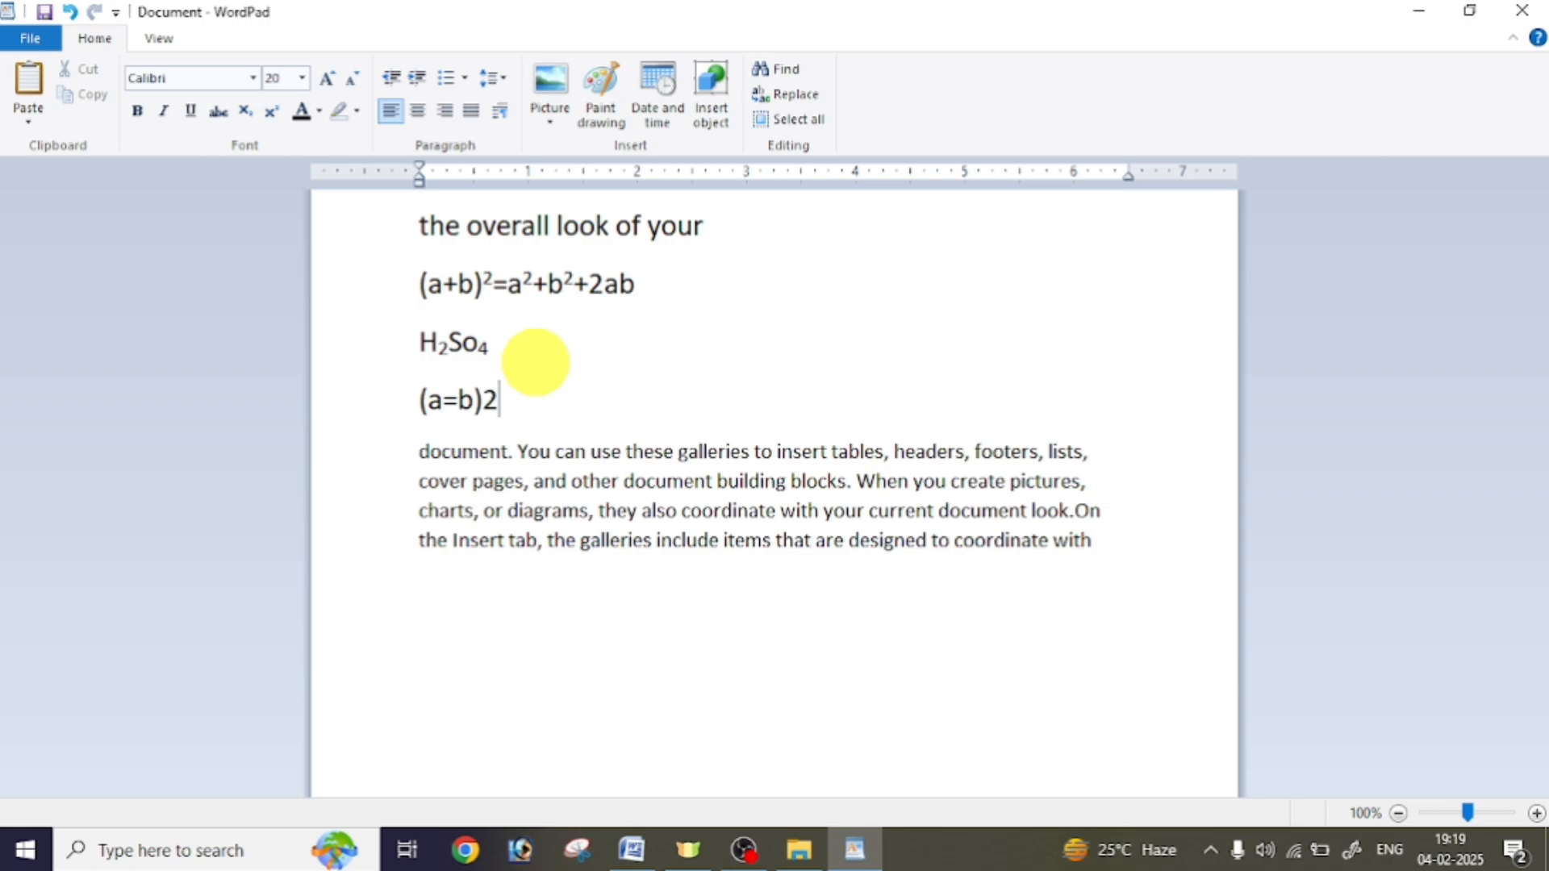
pyautogui.write('-')
pyautogui.press('BackSpace')
pyautogui.write('=a2+b2')
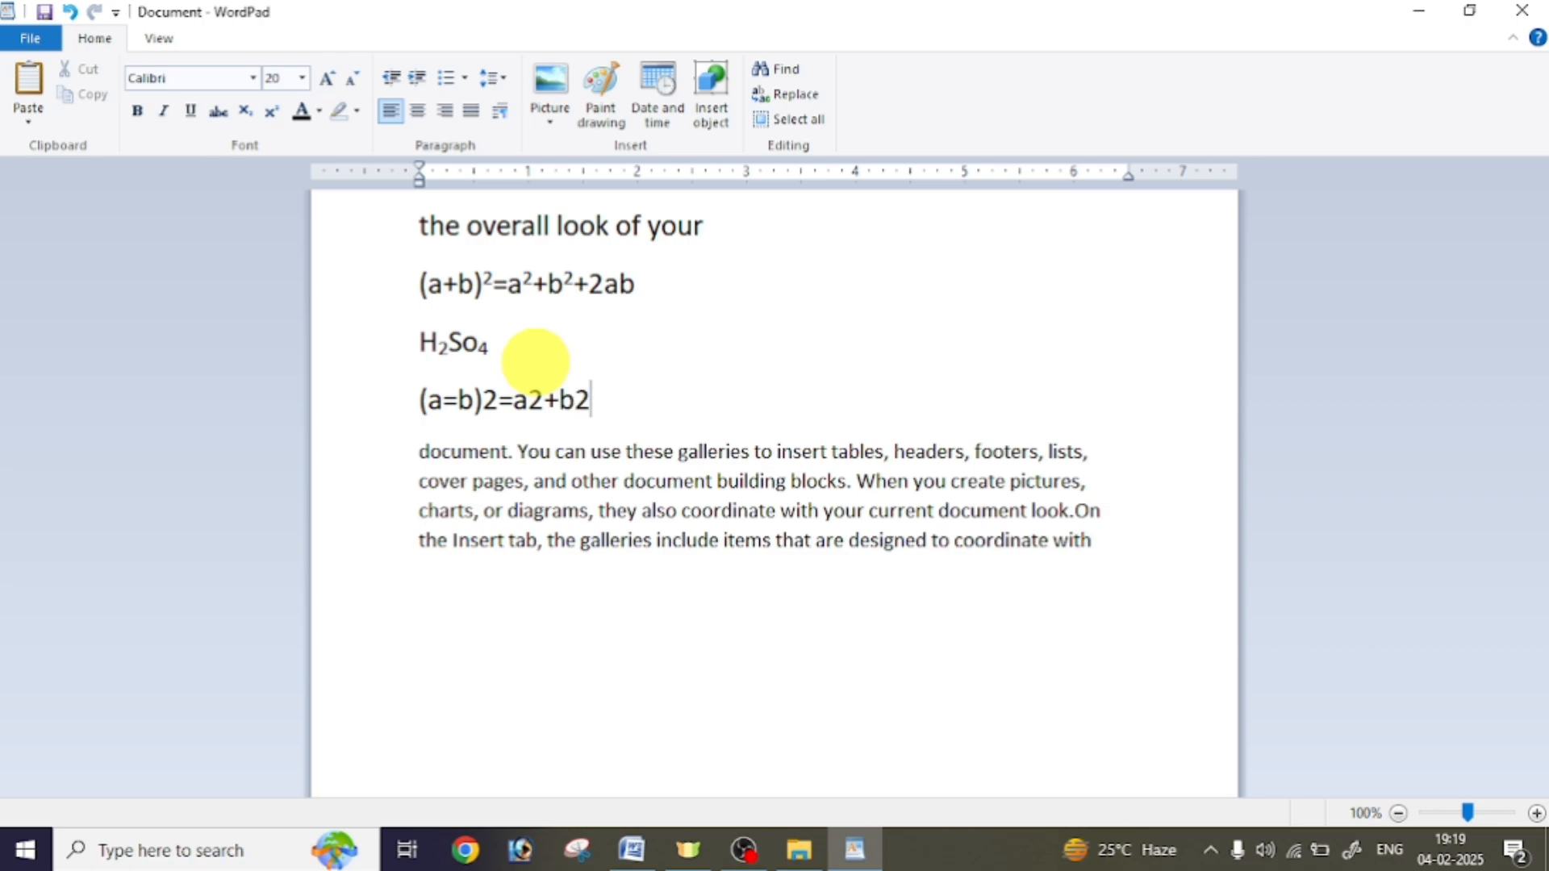
pyautogui.write('+2ab')
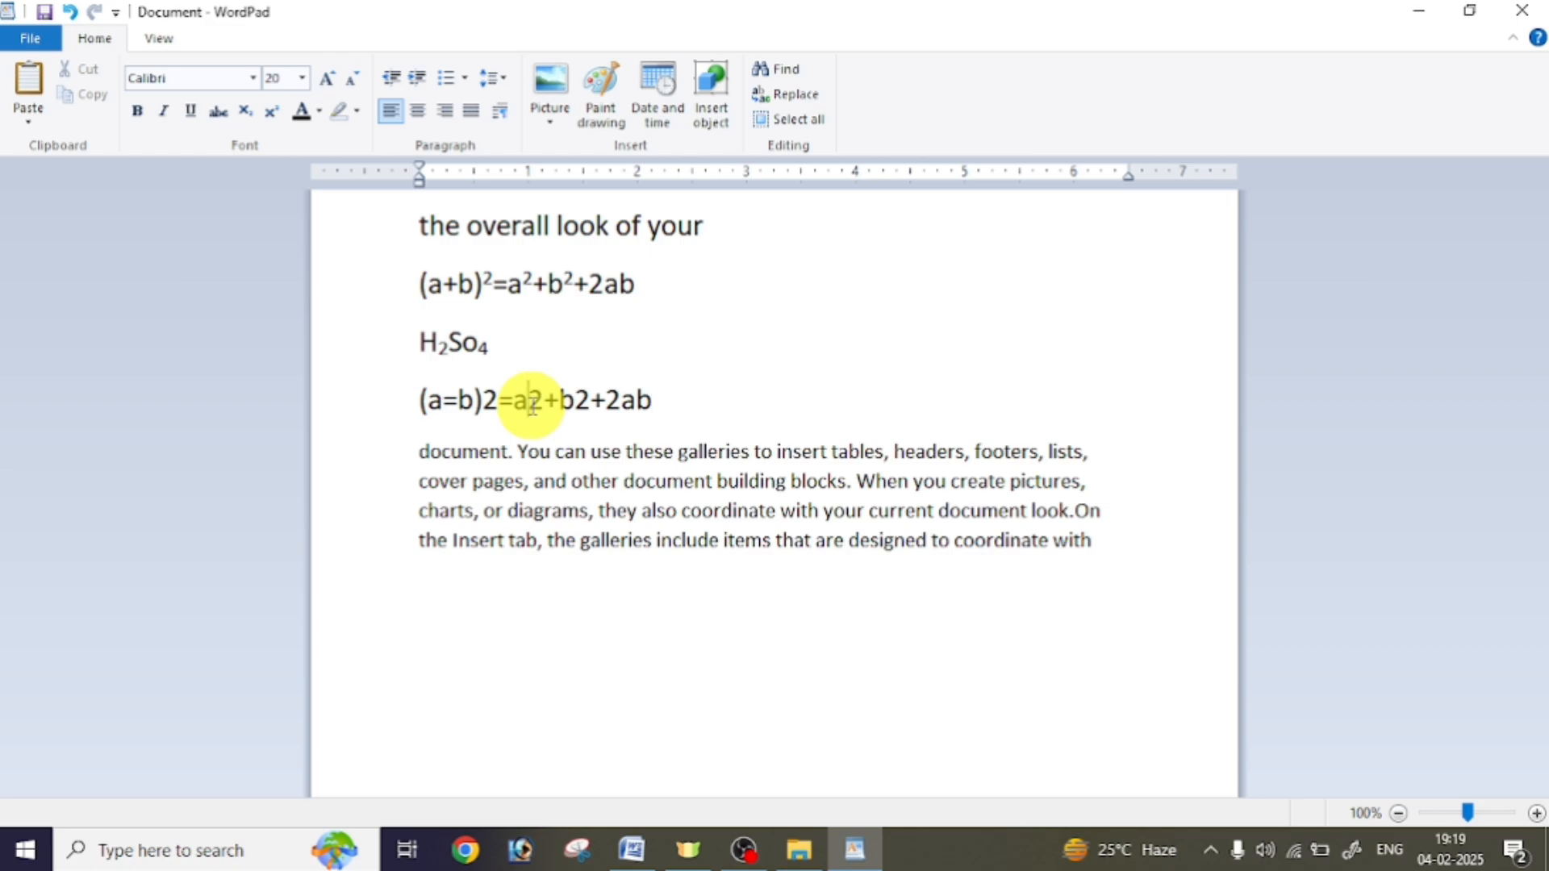
# Format the exponent 2 after a, after b and after the closing bracket as superscript in the "(a=b)" equation
pyautogui.moveTo(529, 401); pyautogui.dragTo(545, 401)
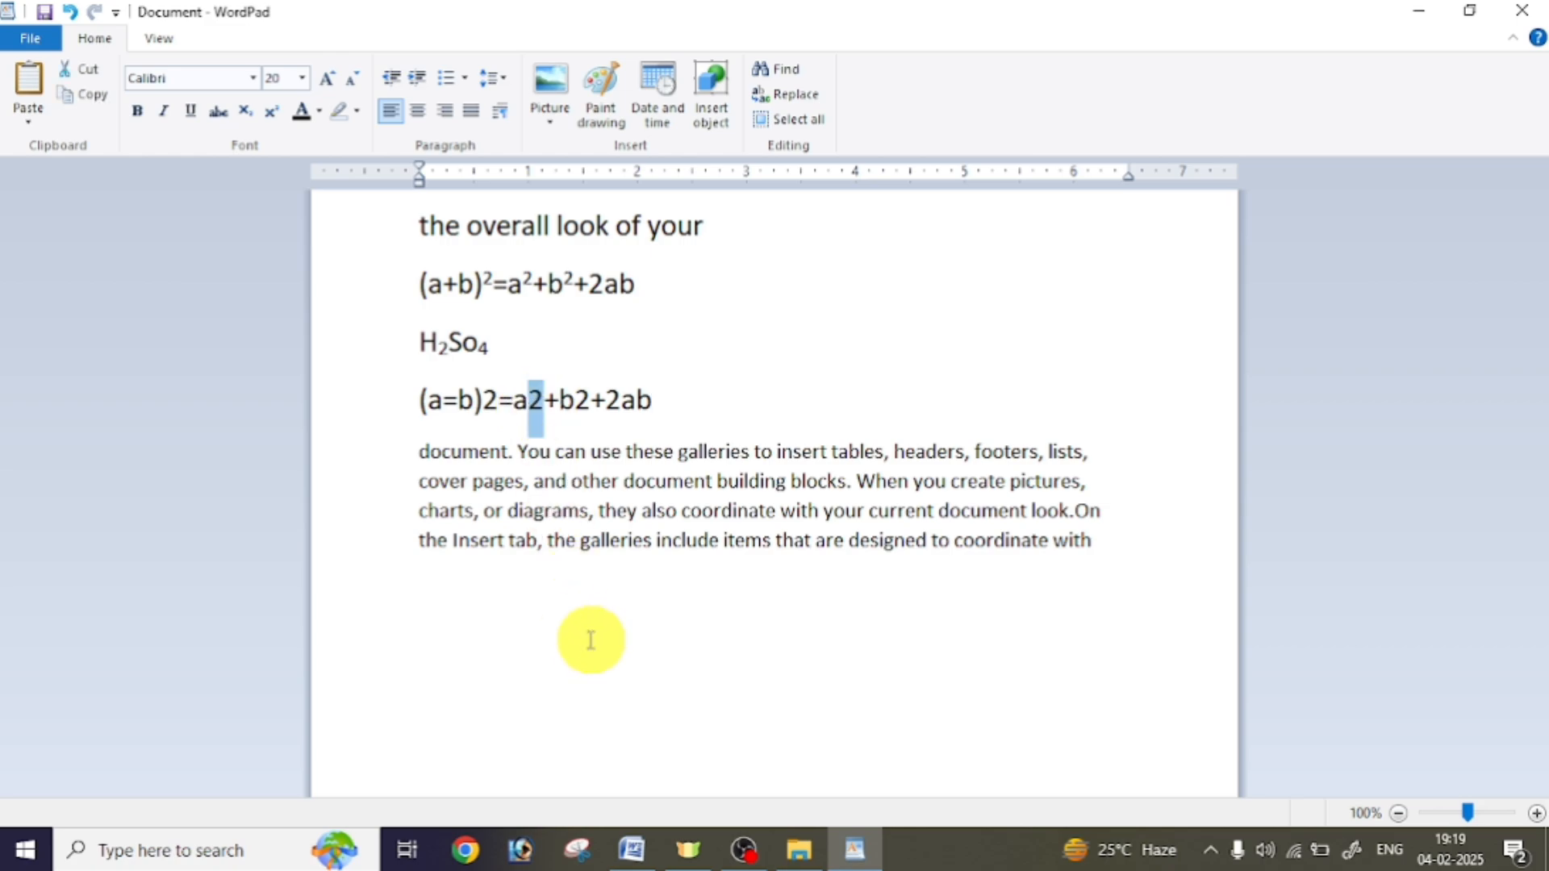
pyautogui.click(272, 110)
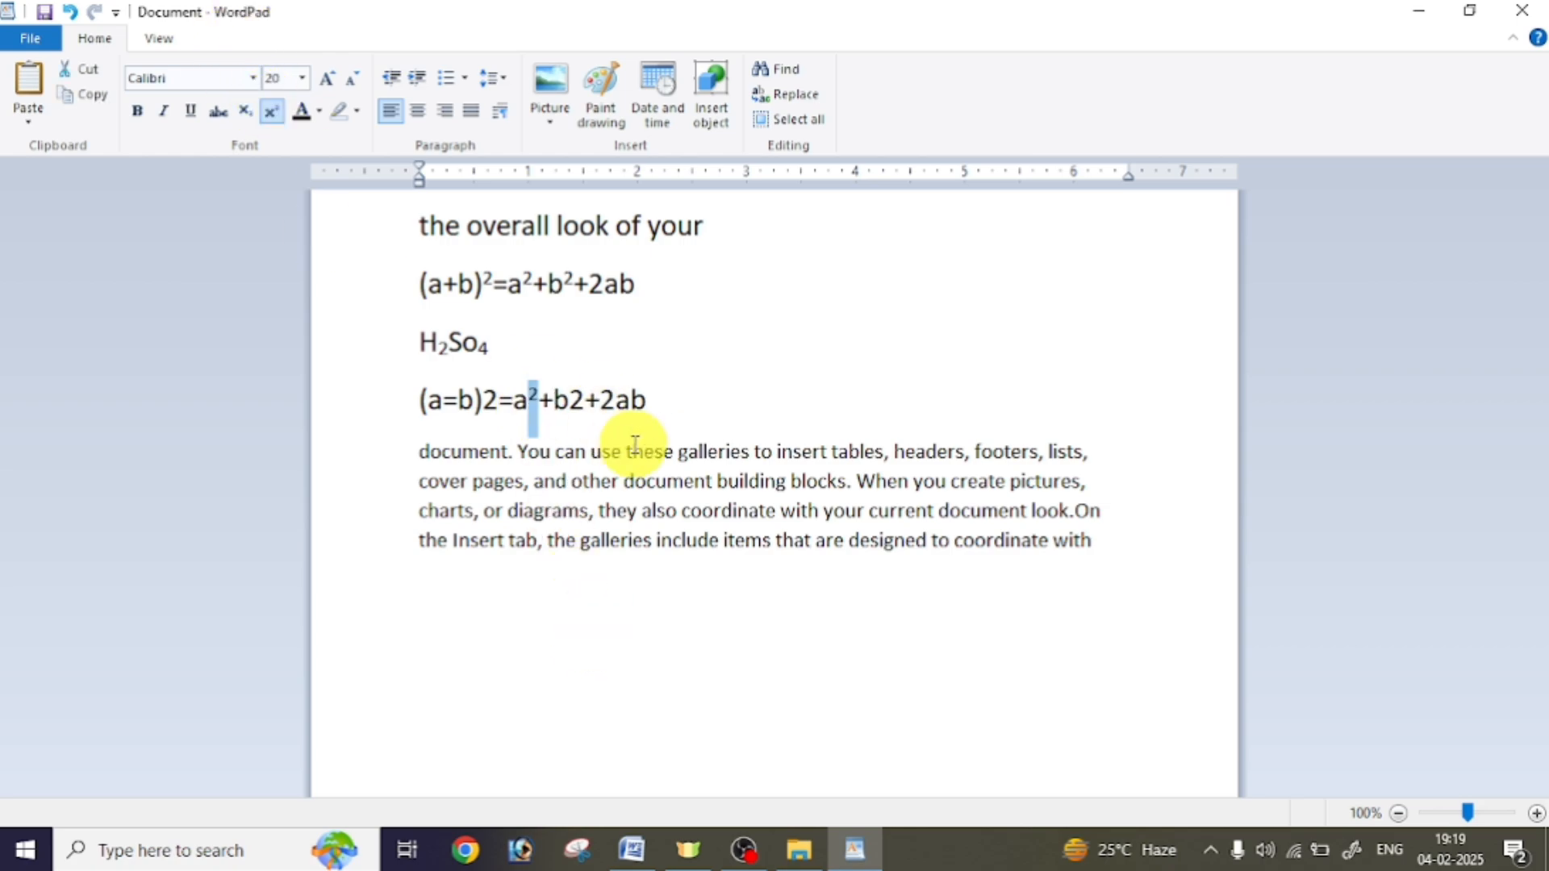
pyautogui.moveTo(568, 400); pyautogui.dragTo(586, 396)
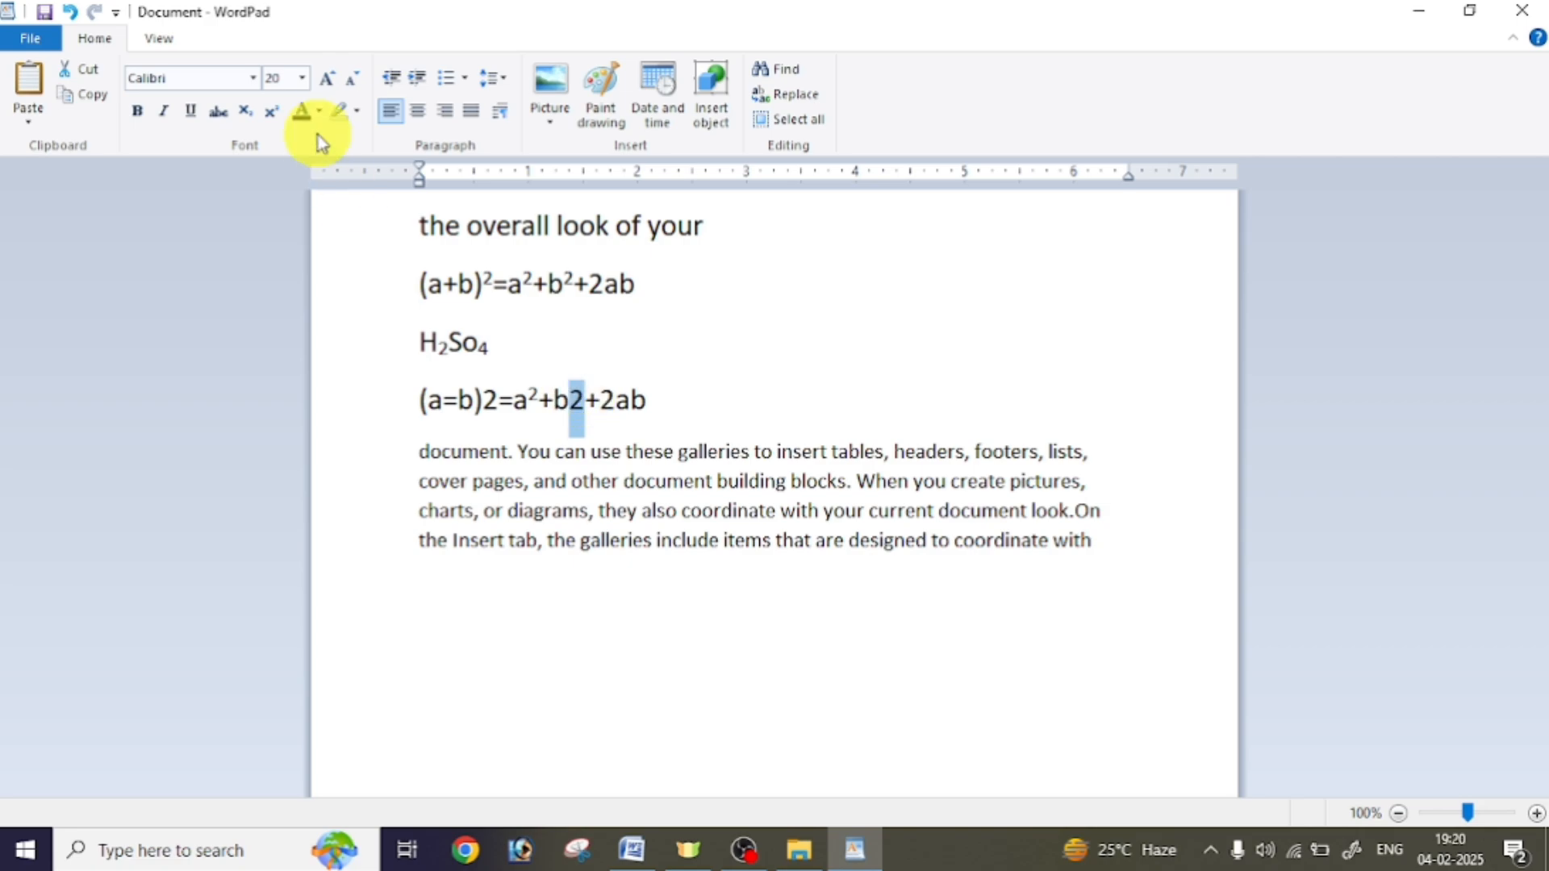
pyautogui.click(274, 116)
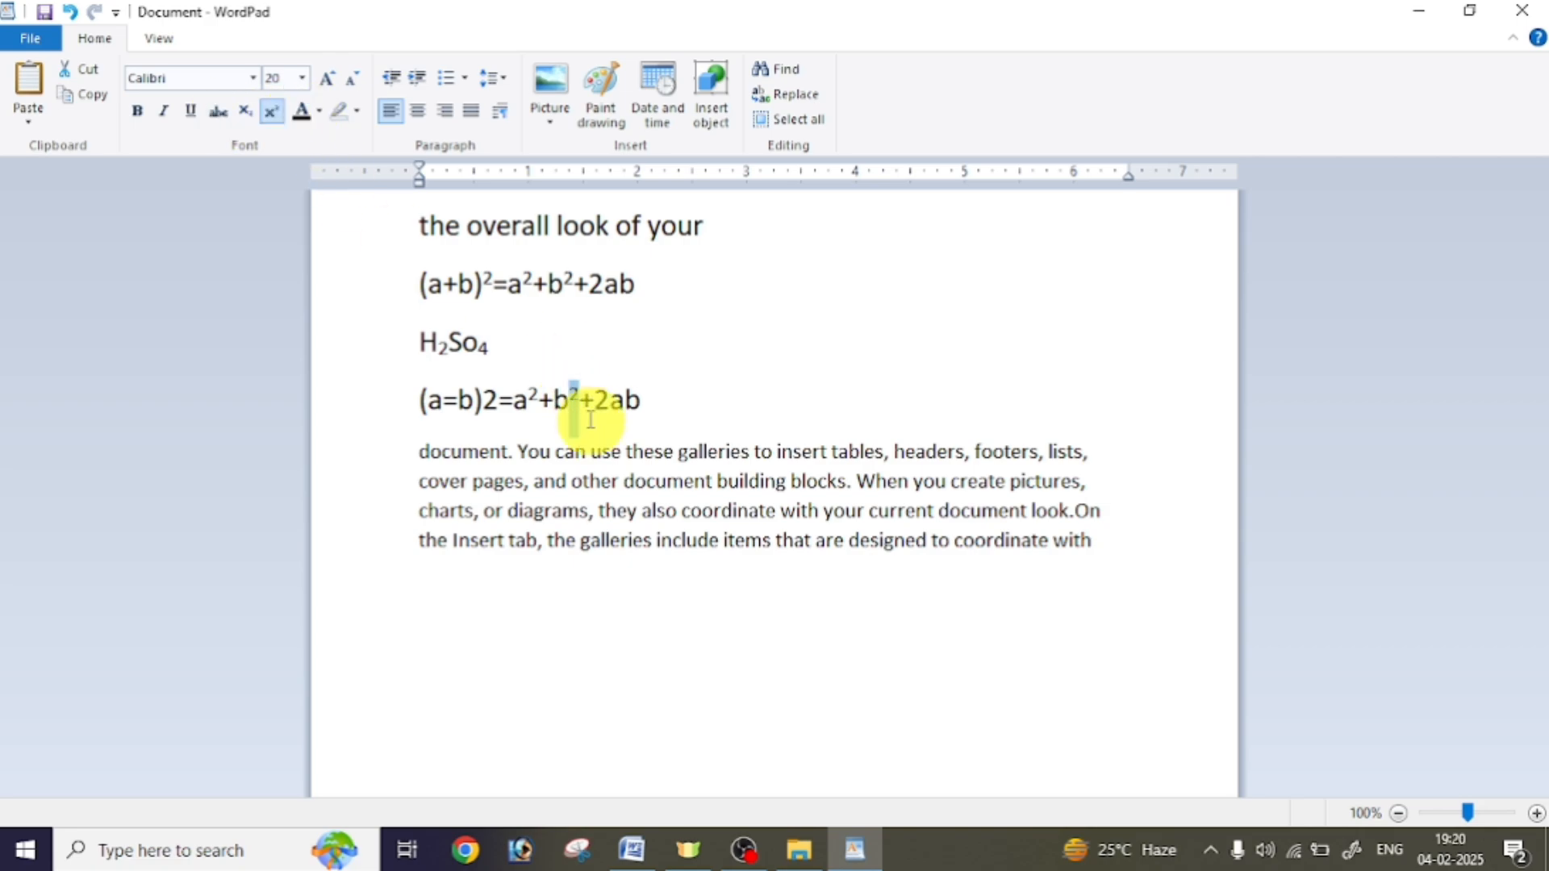
pyautogui.click(484, 399)
pyautogui.moveTo(496, 397); pyautogui.dragTo(496, 398)
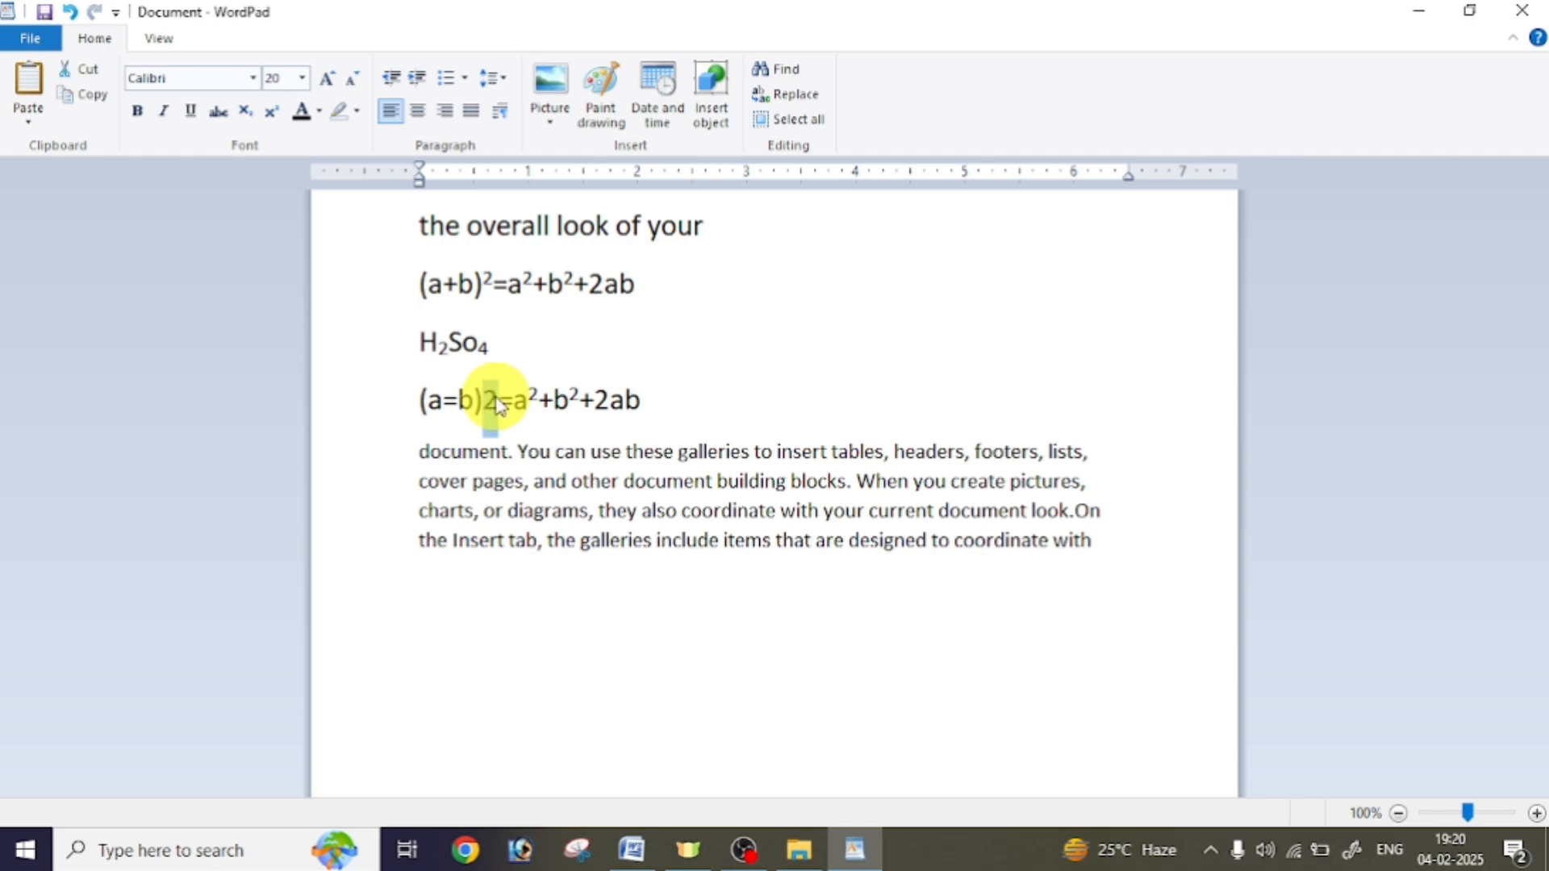
pyautogui.click(273, 113)
pyautogui.click(676, 427)
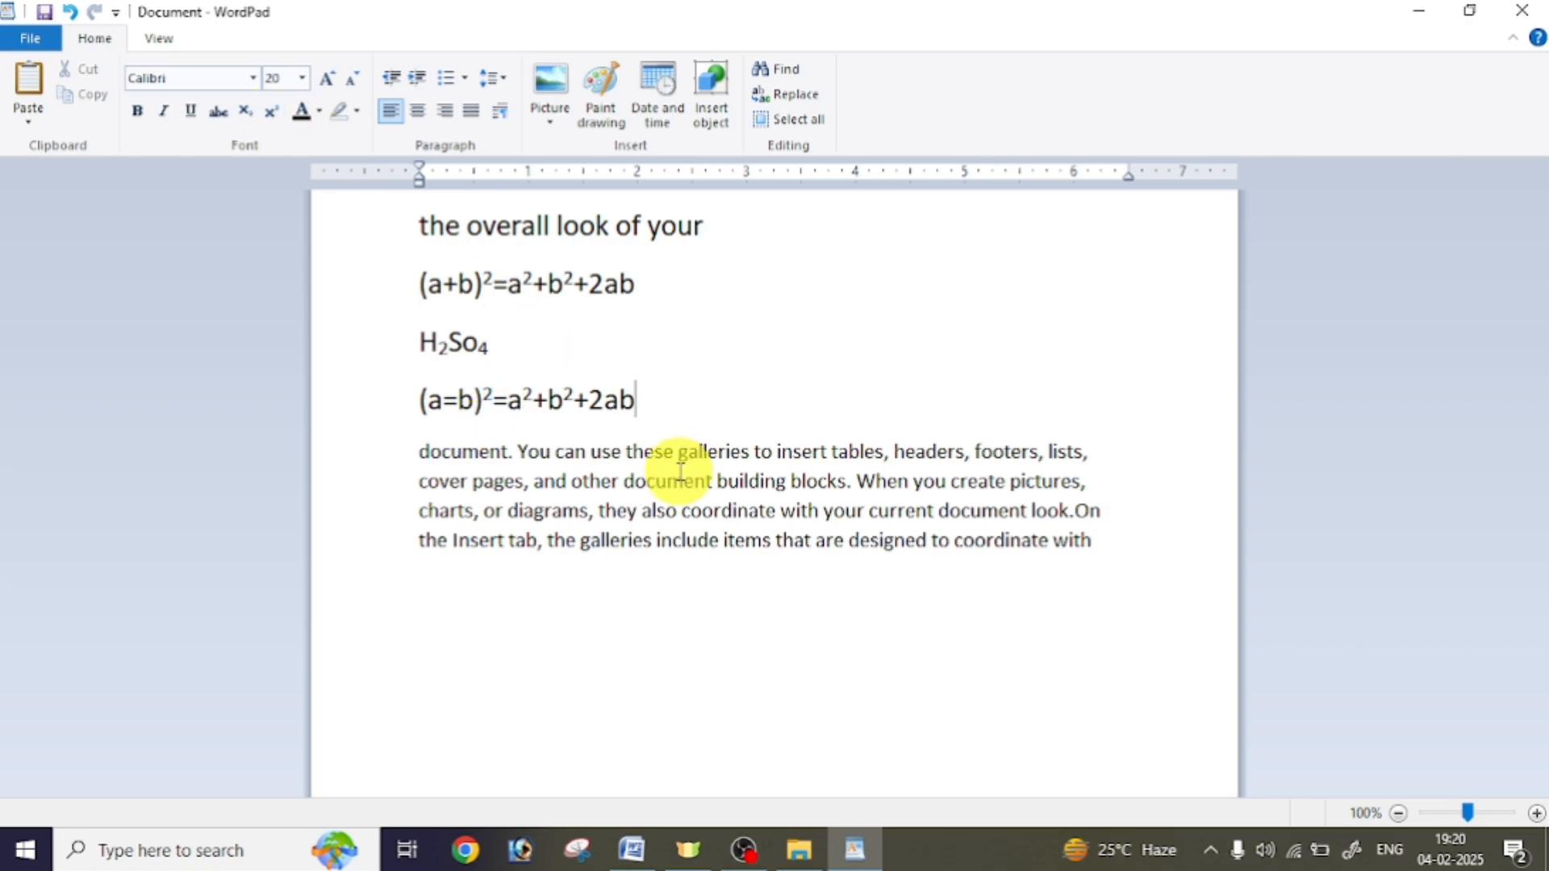
# Make the line "the overall look of your" bold and underlined, with red text
pyautogui.click(304, 247)
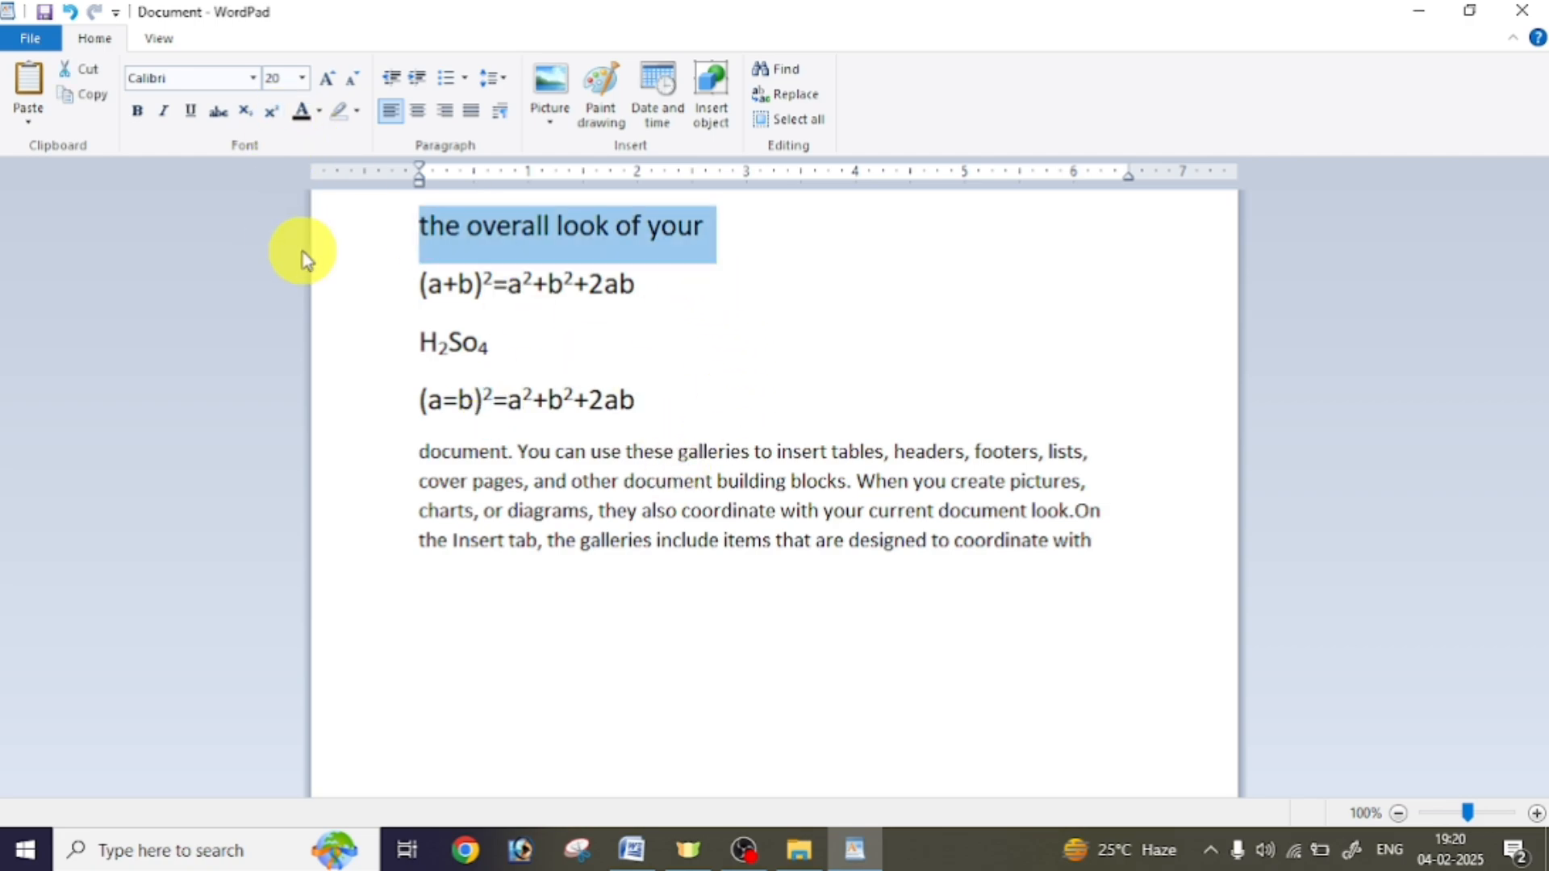
pyautogui.click(137, 111)
pyautogui.click(191, 115)
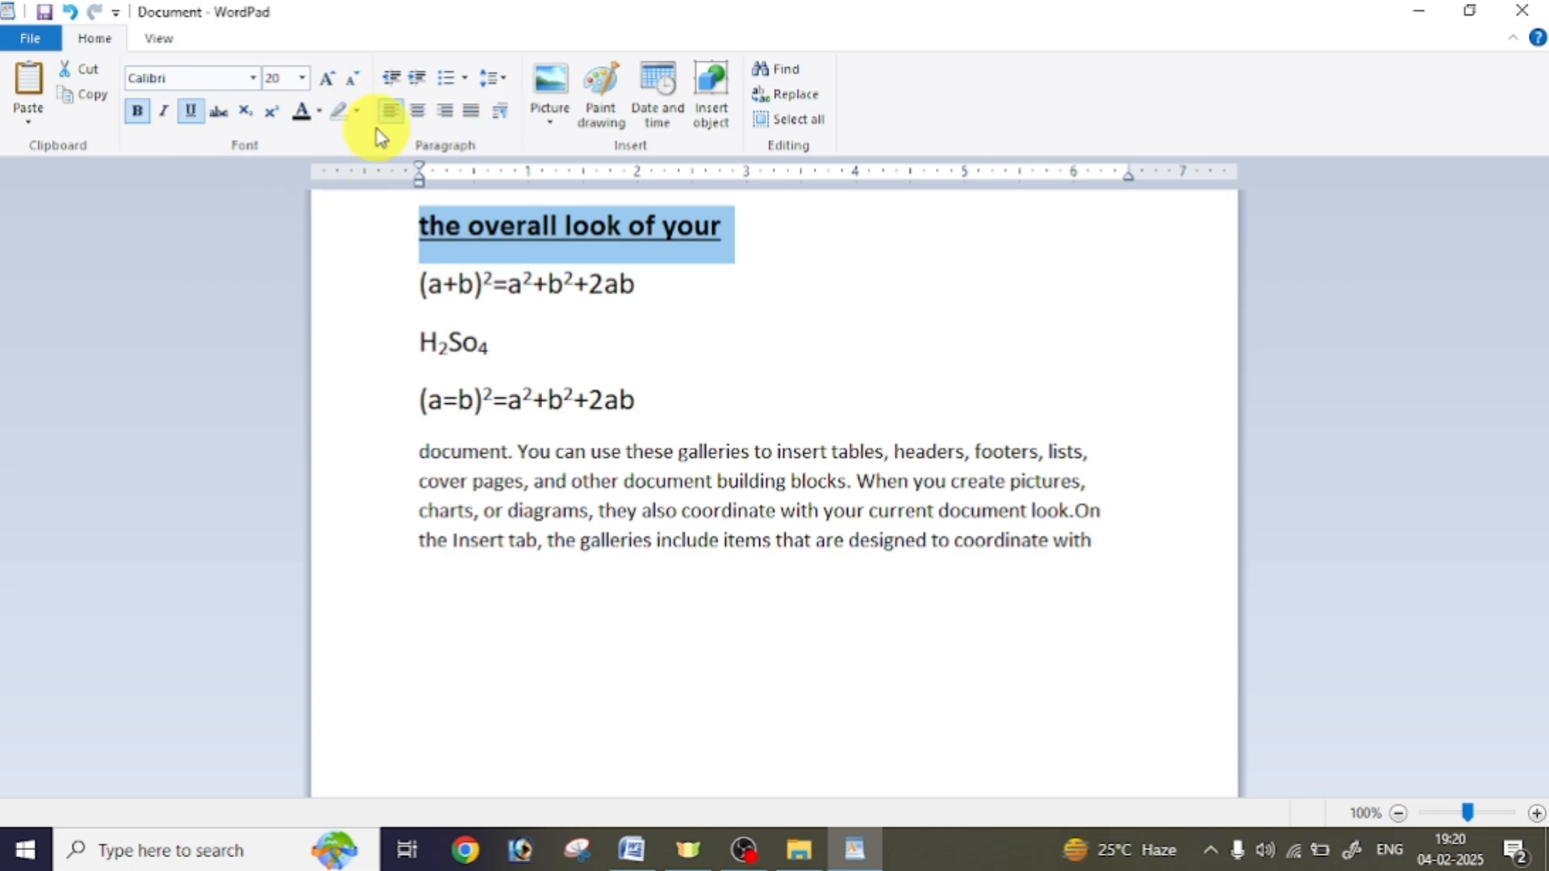
pyautogui.click(359, 113)
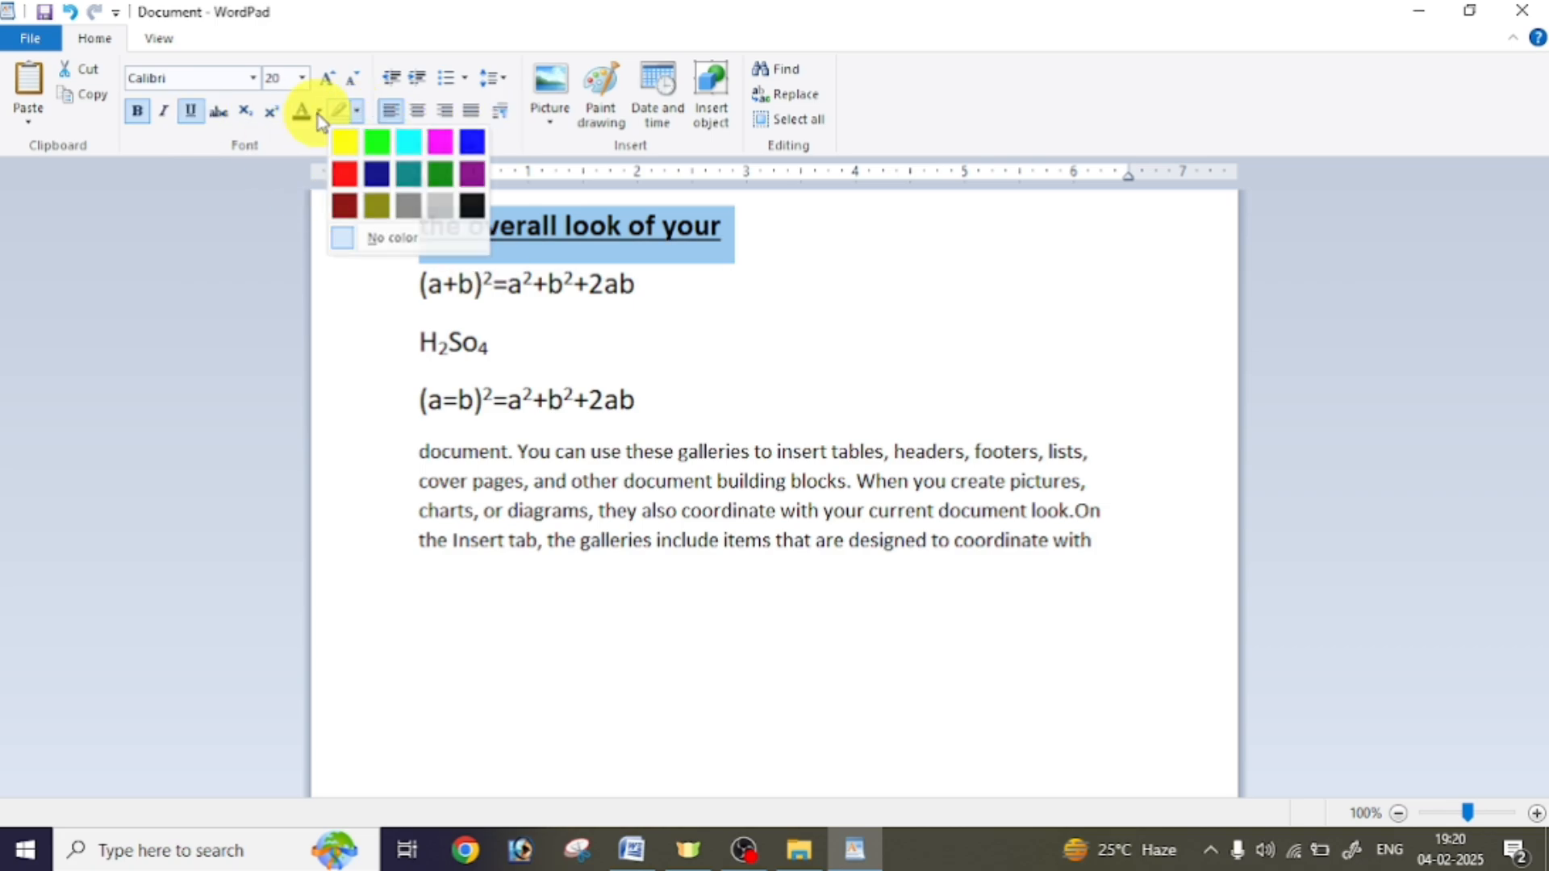
pyautogui.click(320, 111)
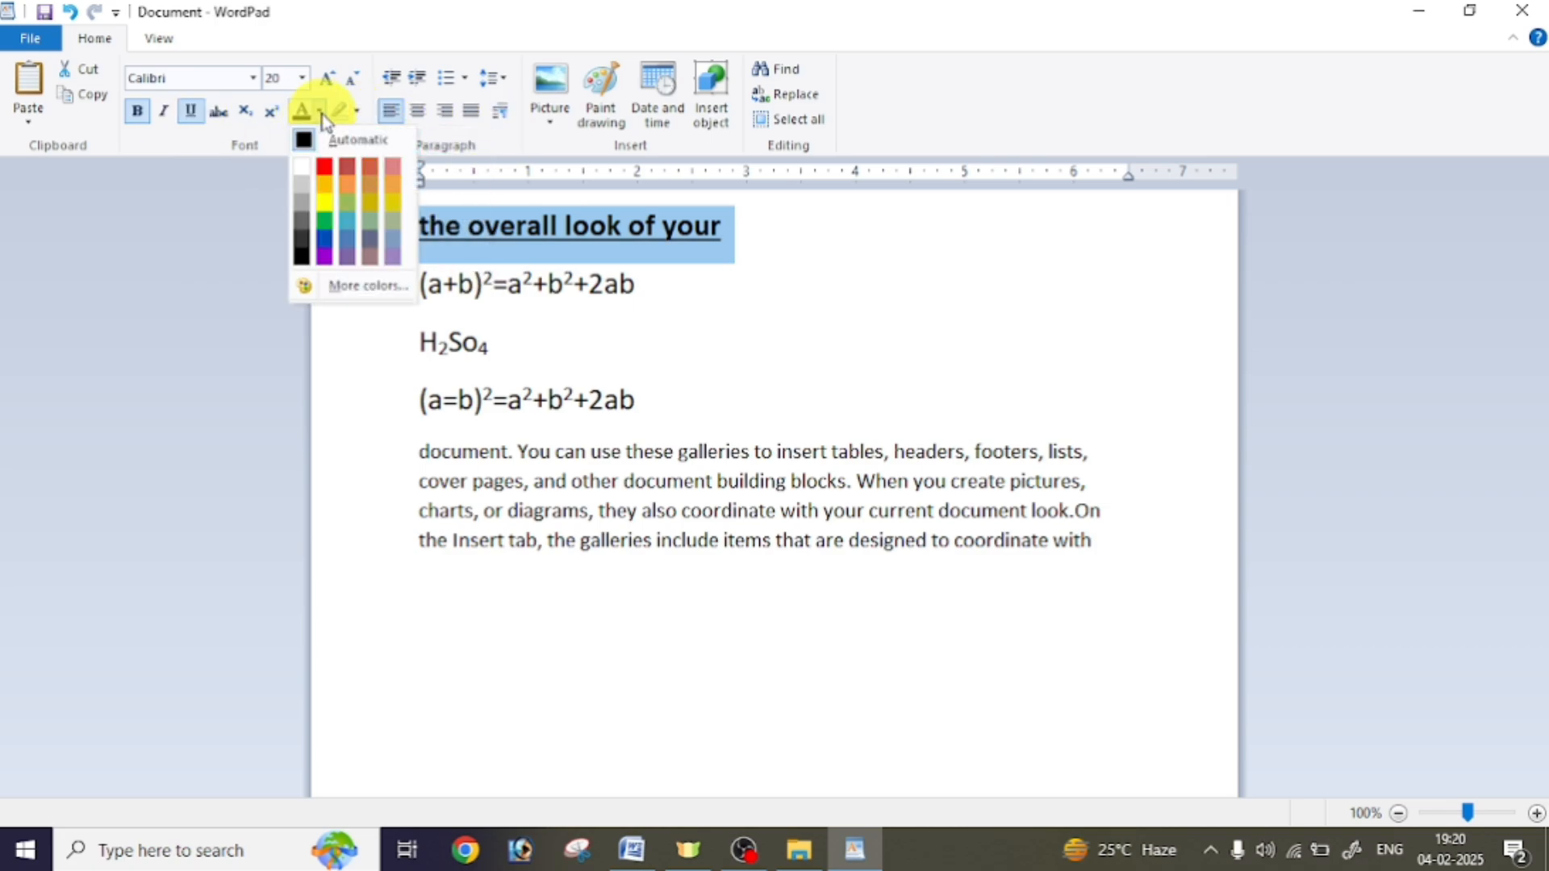
pyautogui.click(324, 170)
pyautogui.click(839, 407)
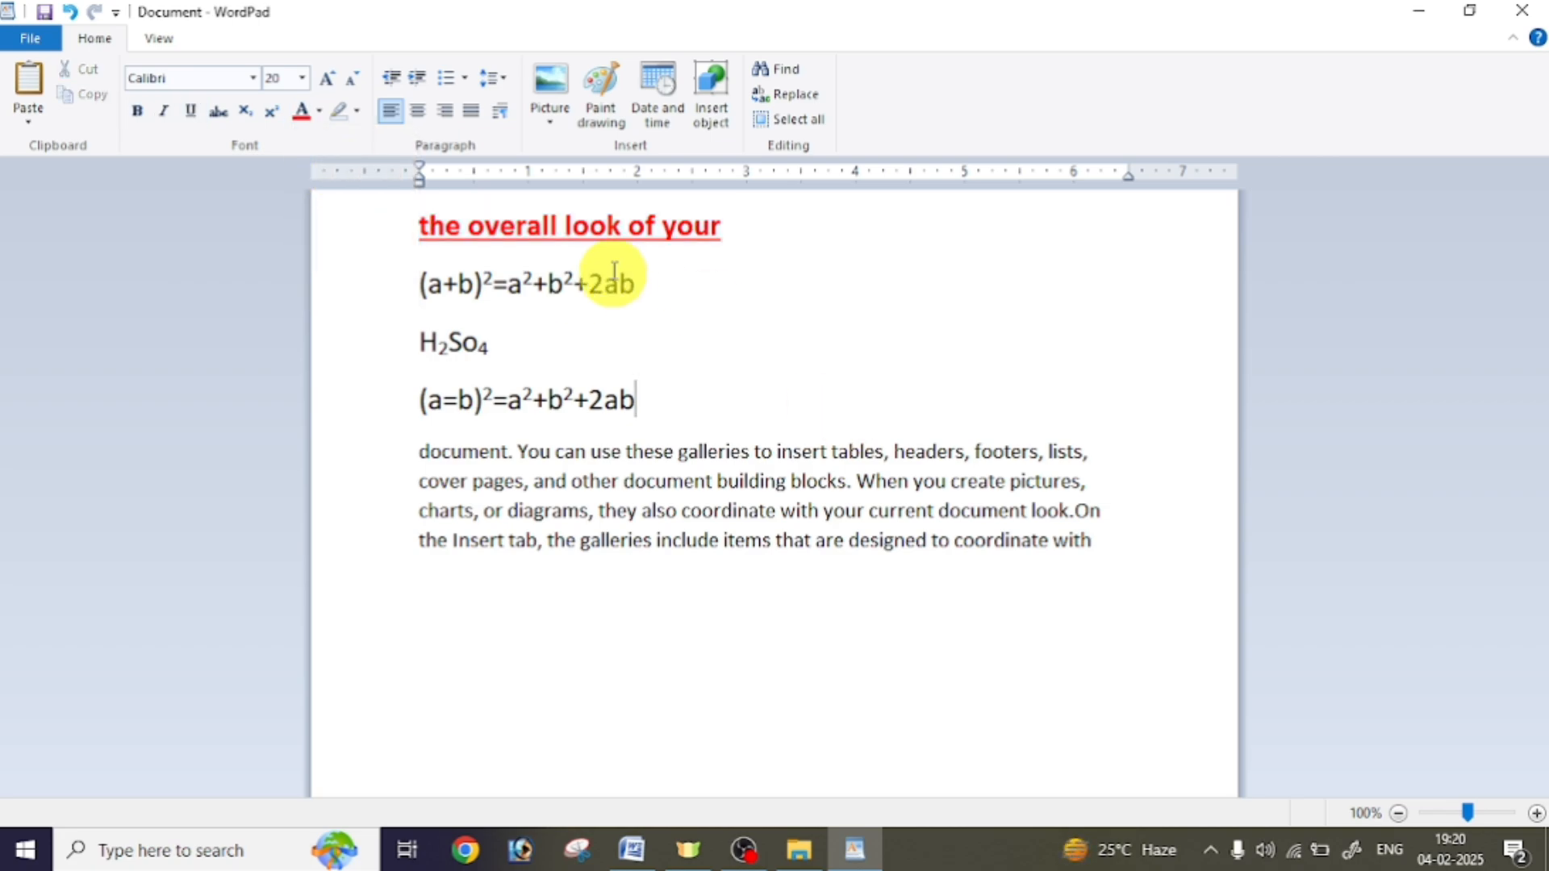
# Change the text colour of the line "the overall look of your" to blue
pyautogui.click(391, 242)
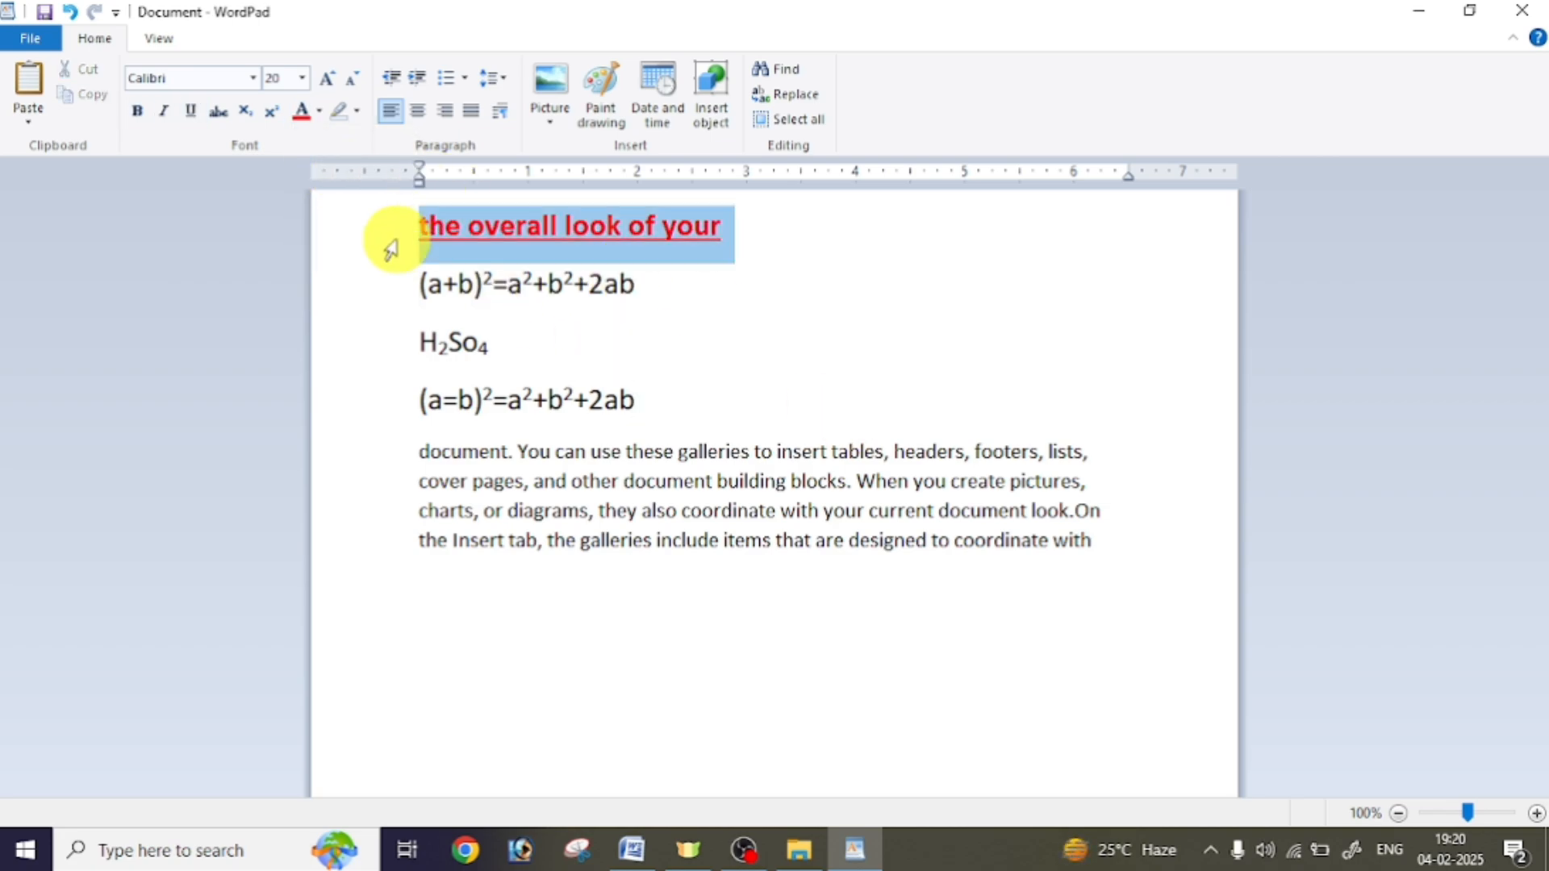
pyautogui.click(320, 111)
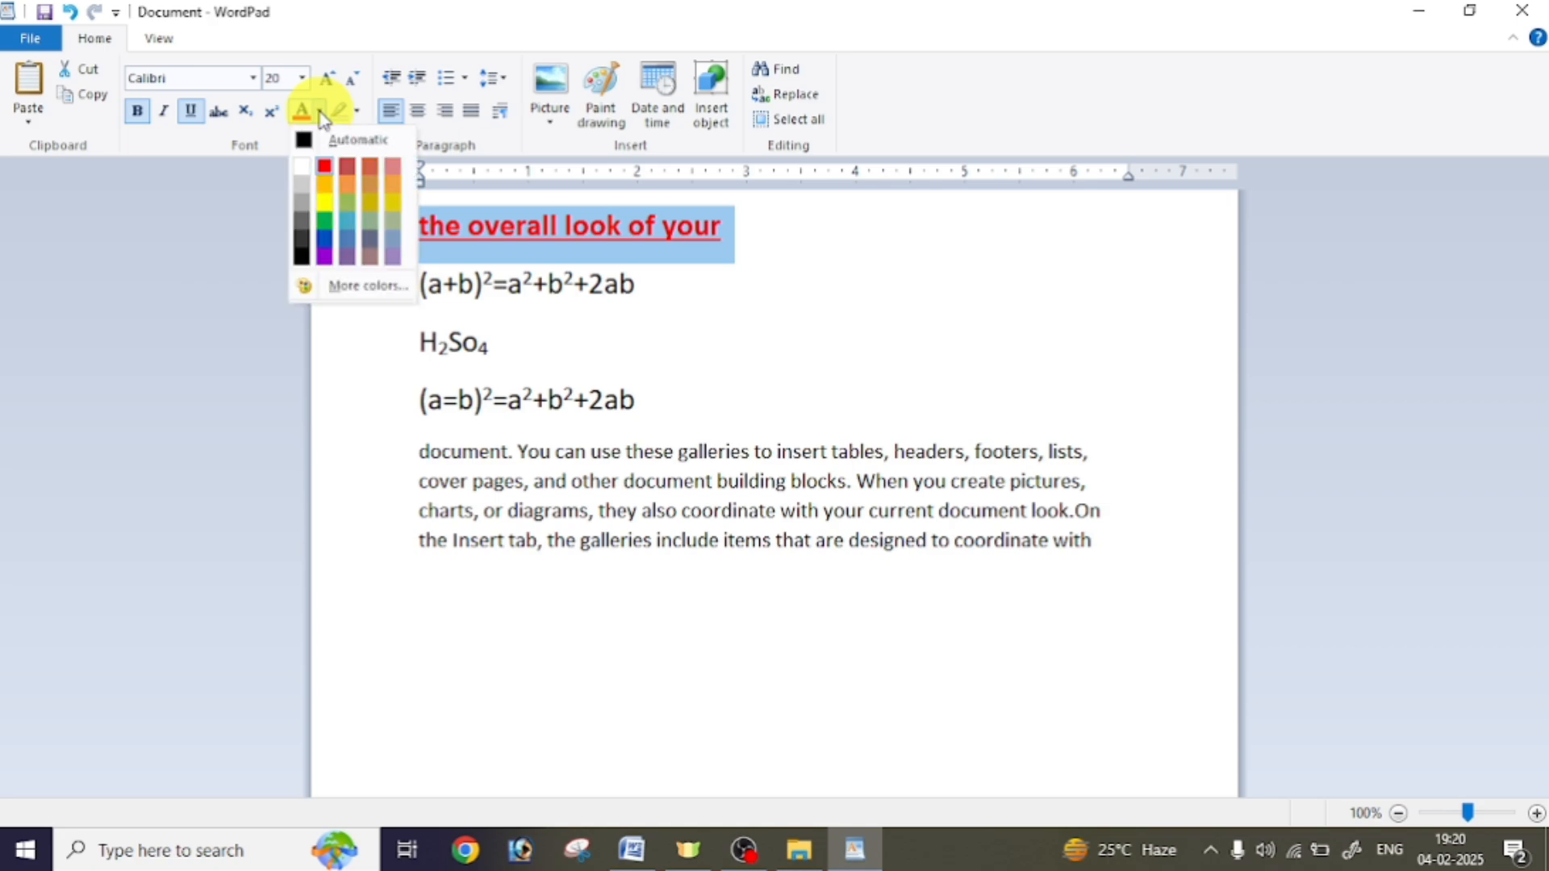
pyautogui.click(325, 236)
pyautogui.click(518, 380)
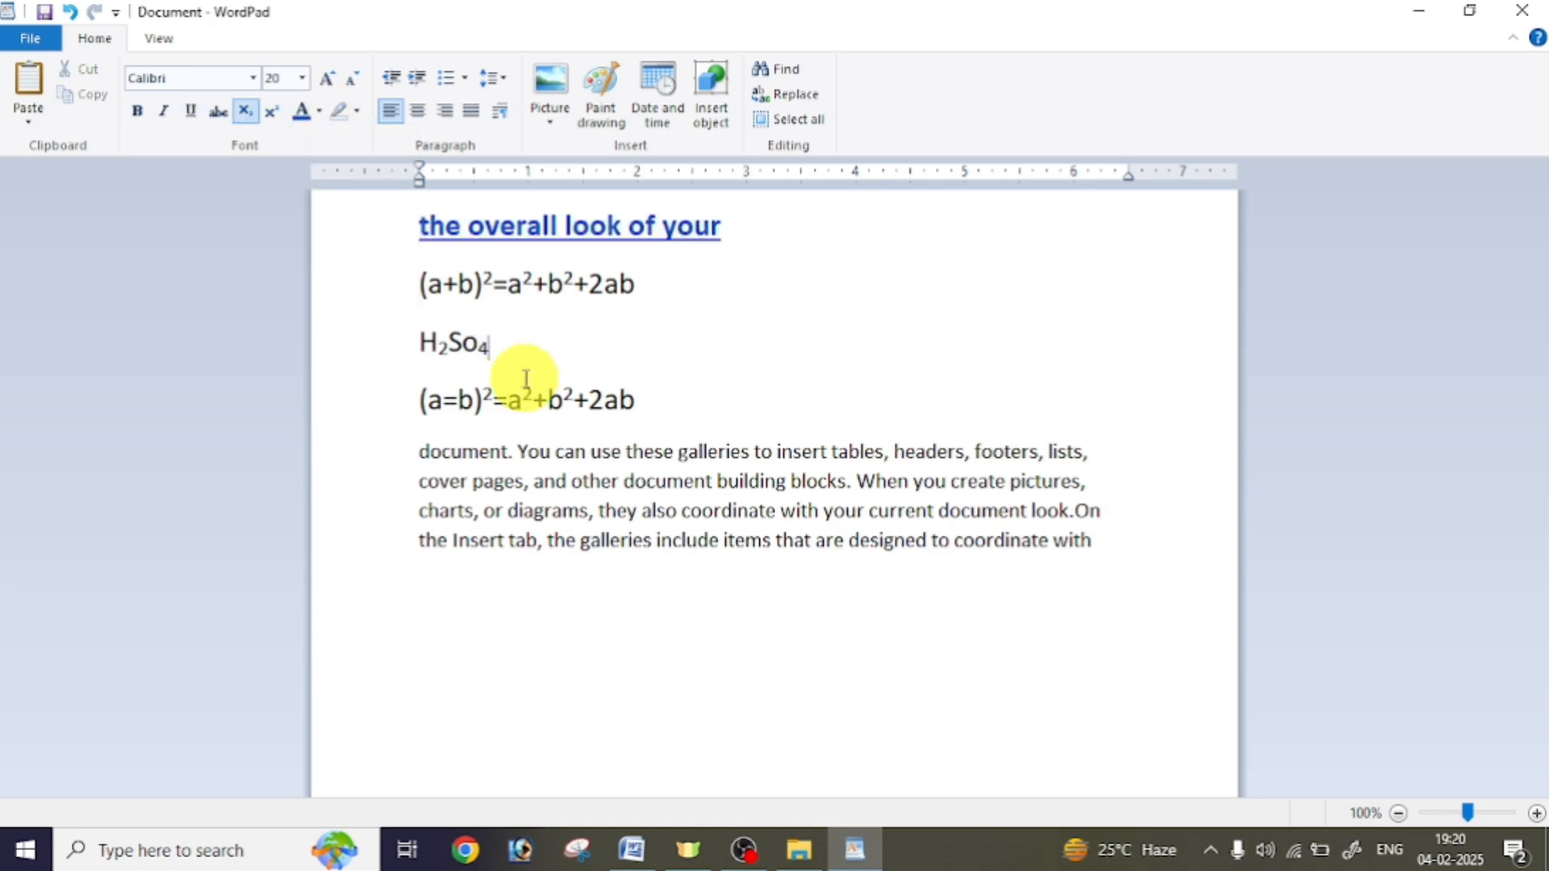
# Set the text colour of the line "the overall look of your" back to red
pyautogui.click(363, 251)
pyautogui.click(320, 110)
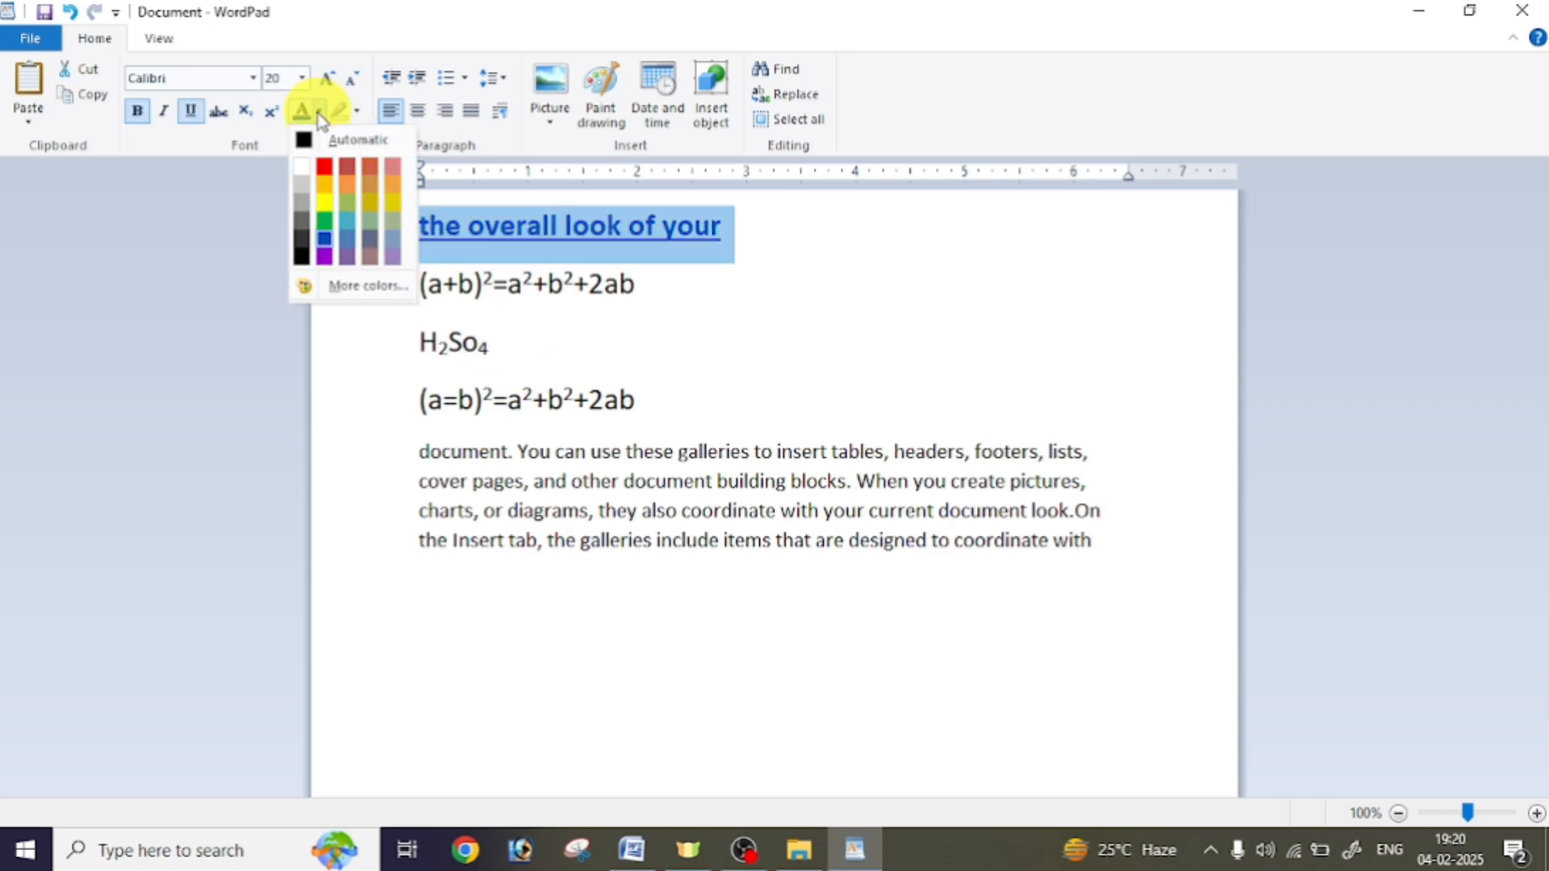
pyautogui.click(323, 169)
pyautogui.click(779, 413)
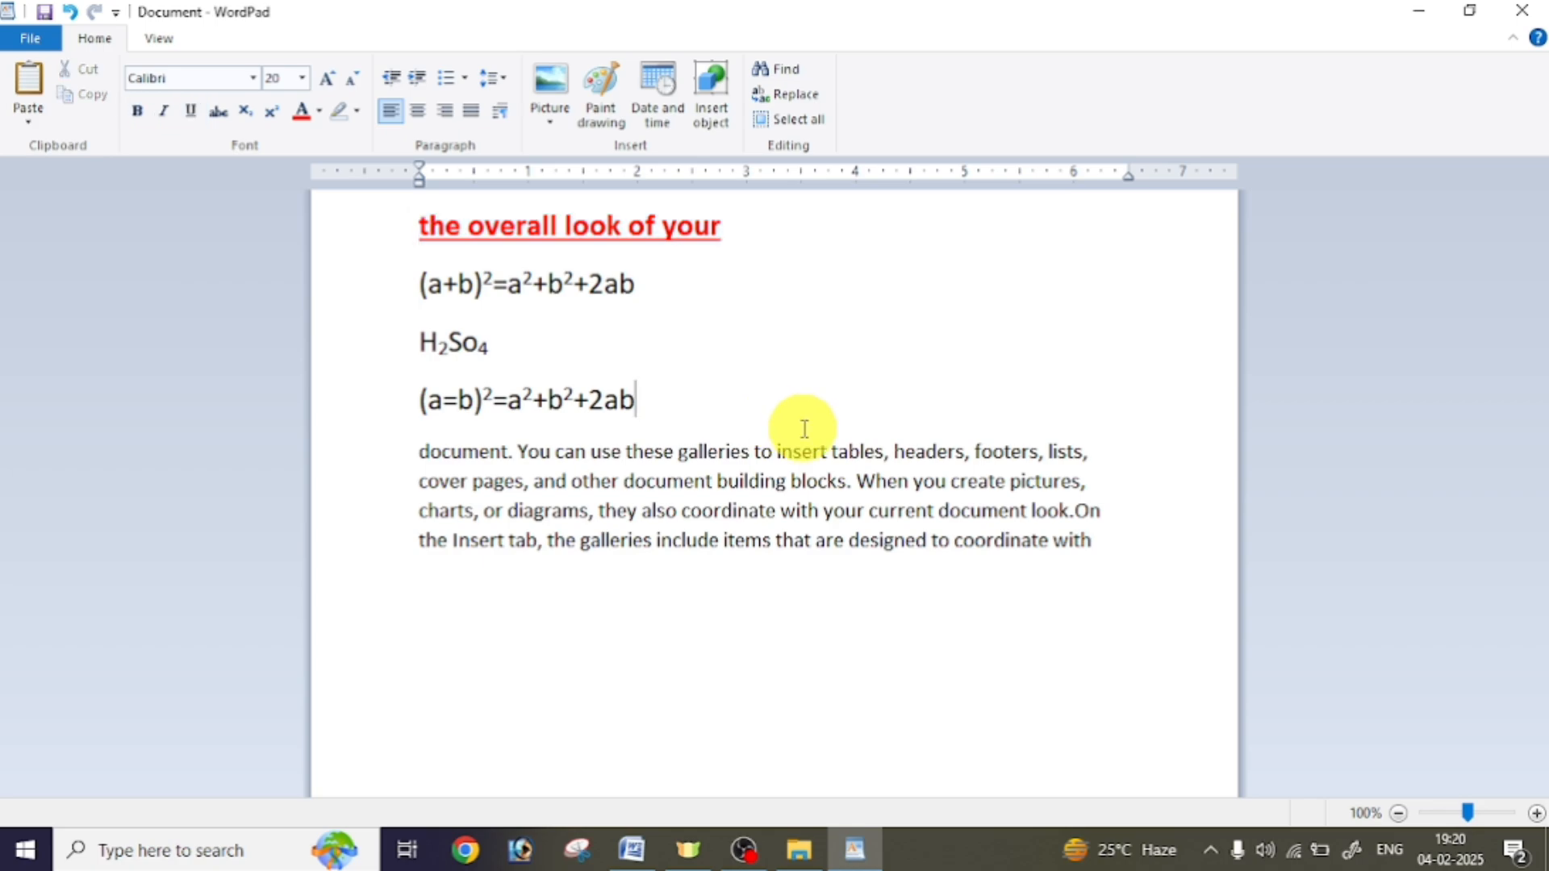
# Highlight the words "galleries to" in the paragraph's first line in yellow
pyautogui.moveTo(678, 452); pyautogui.dragTo(773, 452)
pyautogui.click(356, 111)
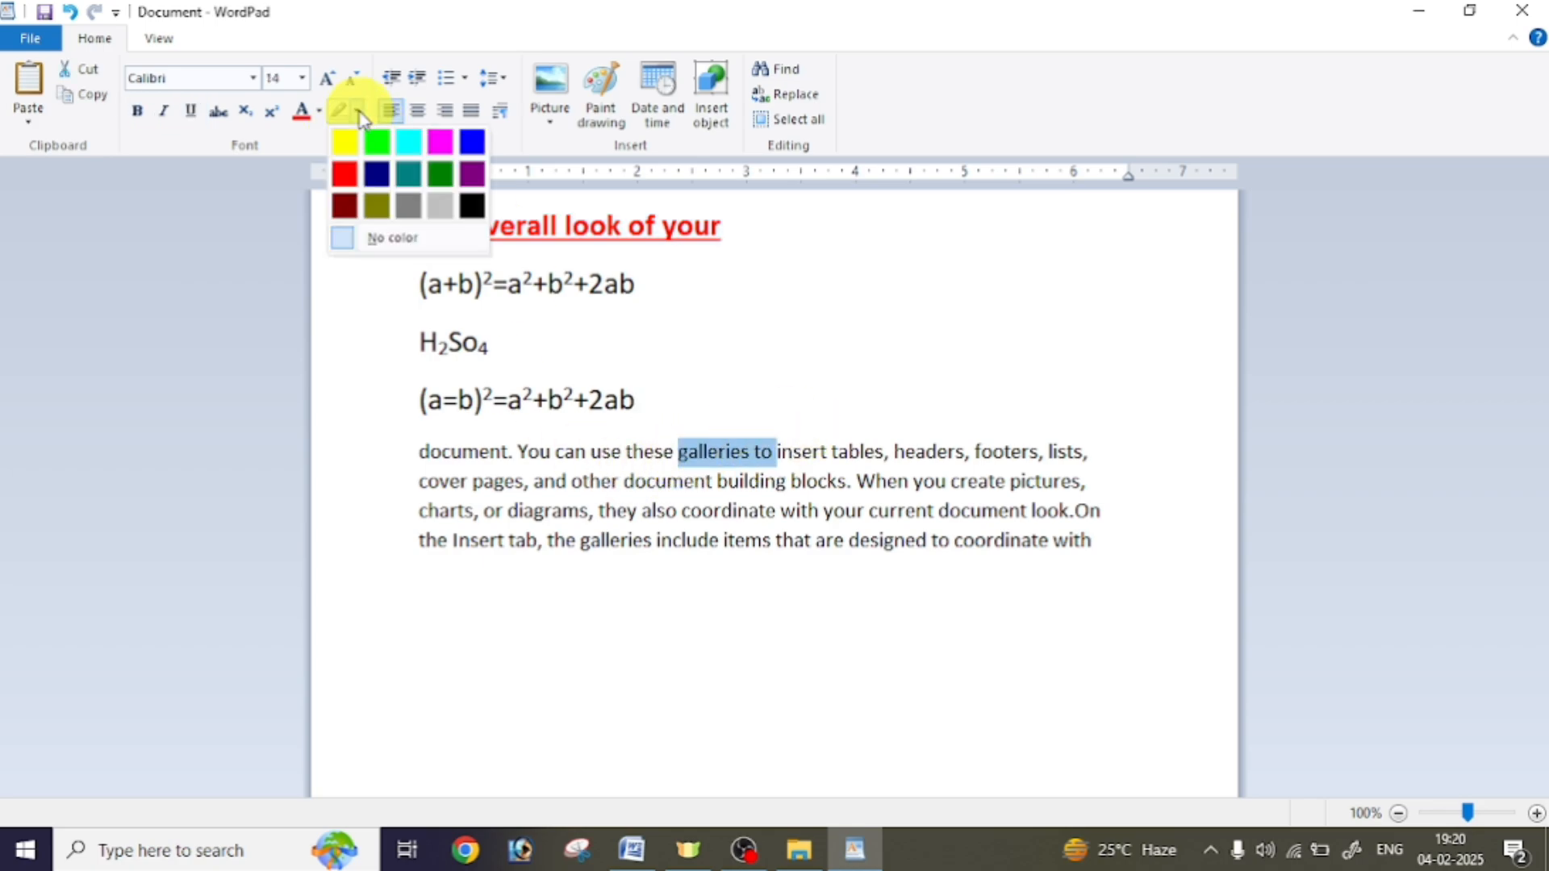
pyautogui.click(346, 143)
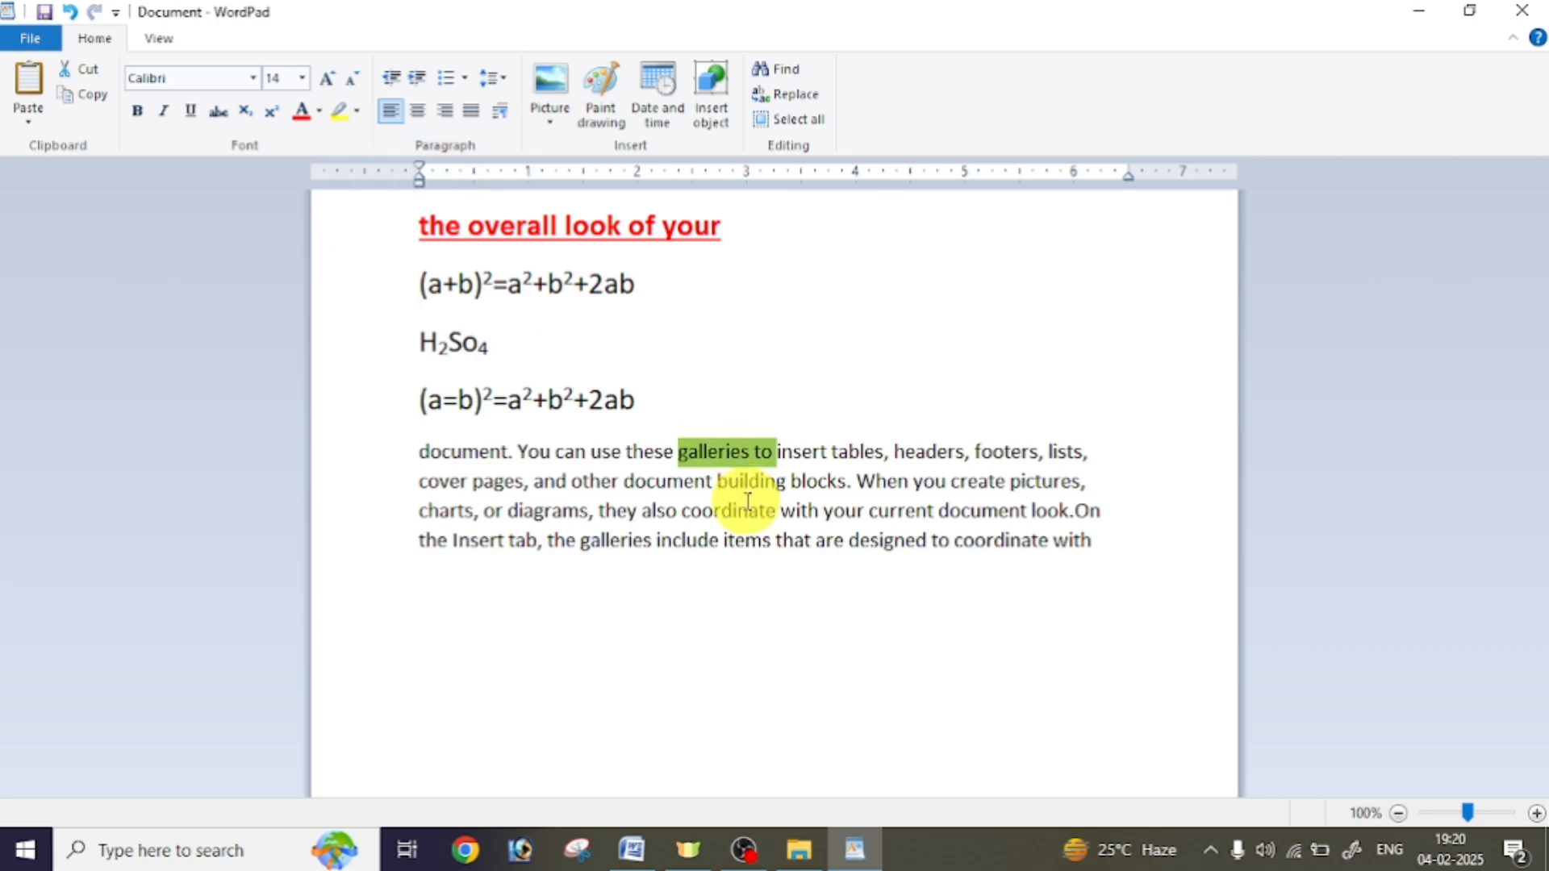
# Highlight the words "are designed" in the paragraph's last line in yellow
pyautogui.moveTo(831, 528); pyautogui.dragTo(930, 539)
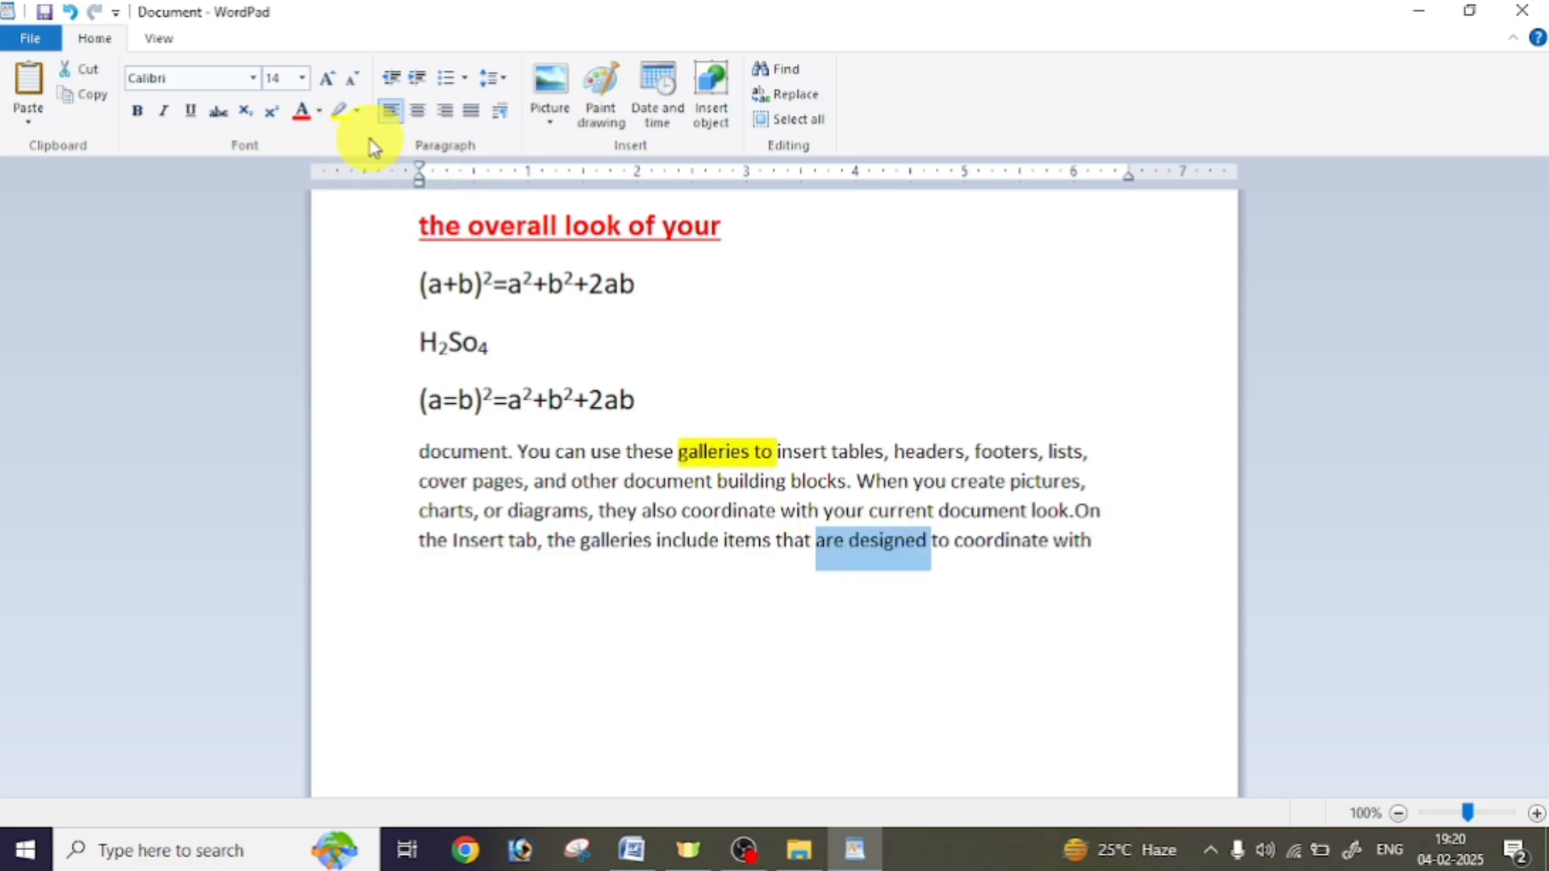
pyautogui.click(357, 110)
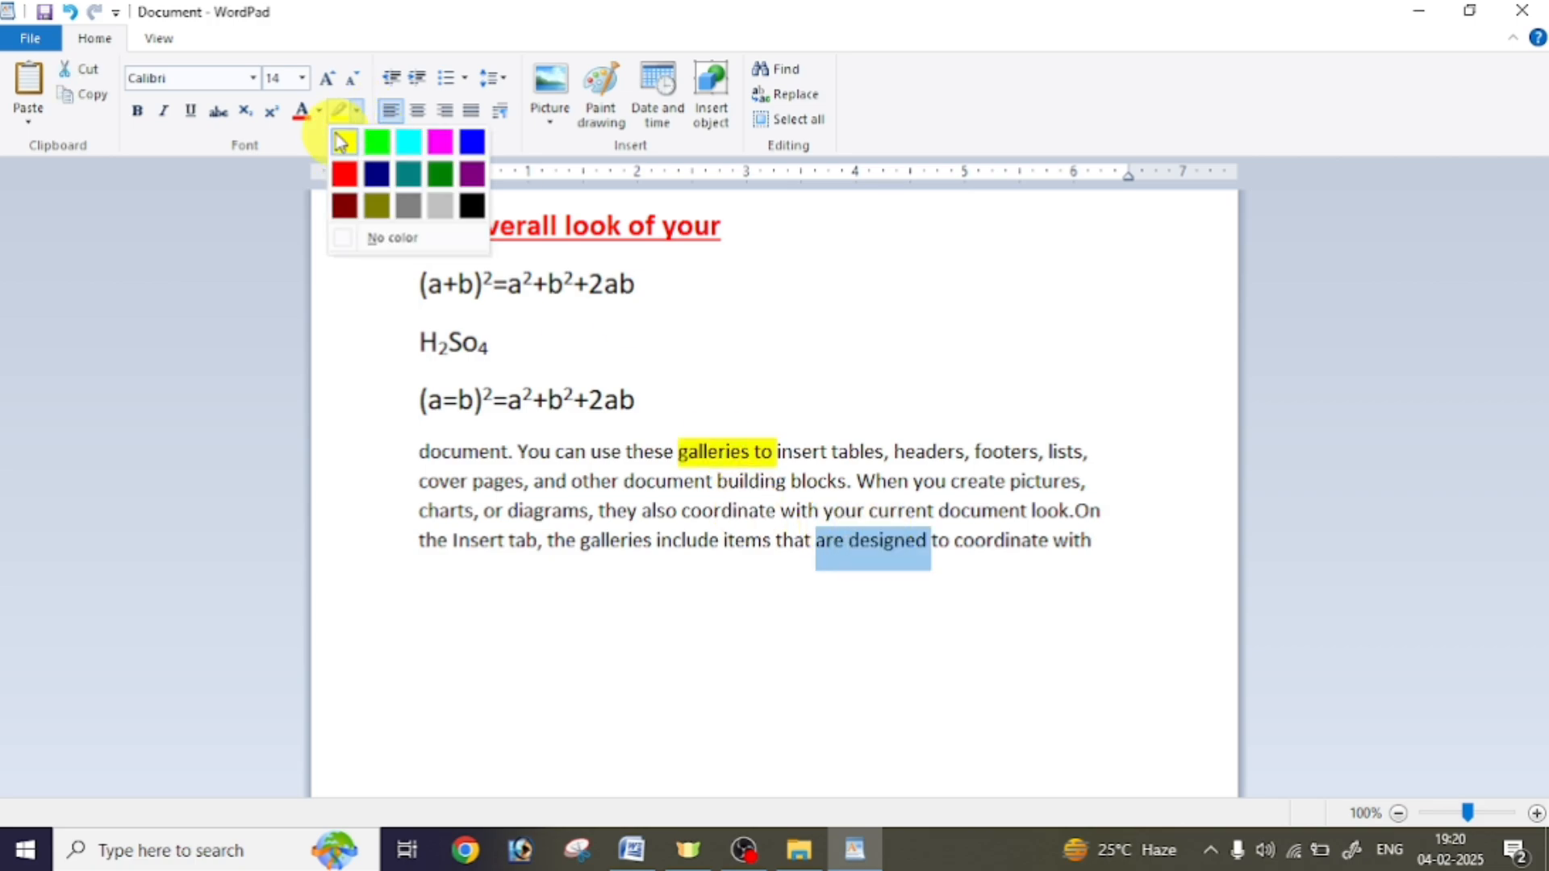
pyautogui.click(373, 140)
pyautogui.click(612, 538)
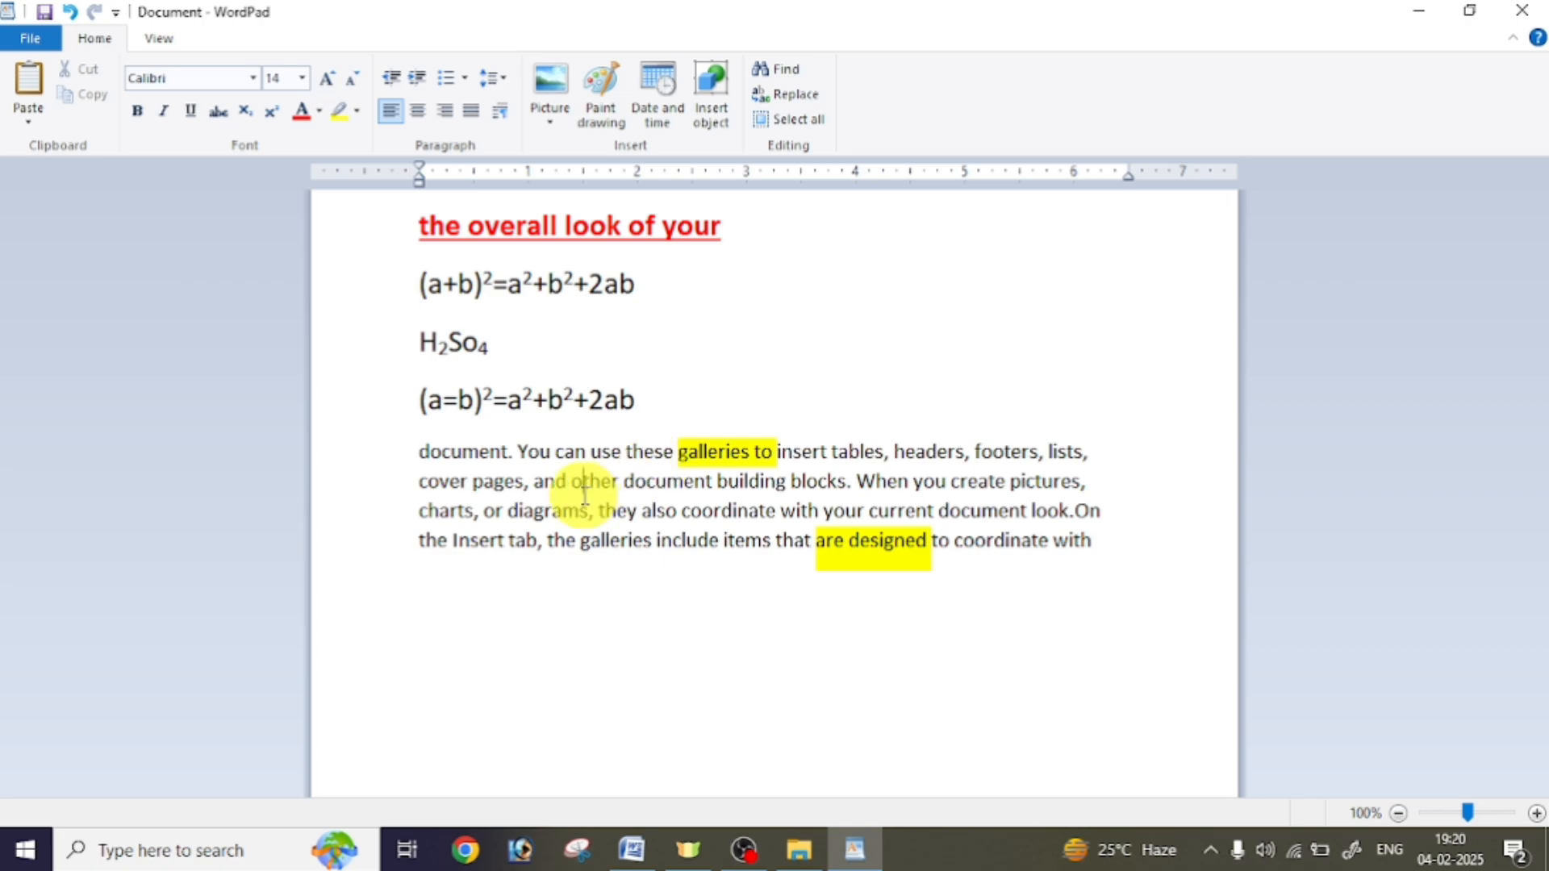
# Highlight the words "and other" in the paragraph's second line in bright green
pyautogui.moveTo(621, 481); pyautogui.dragTo(534, 481)
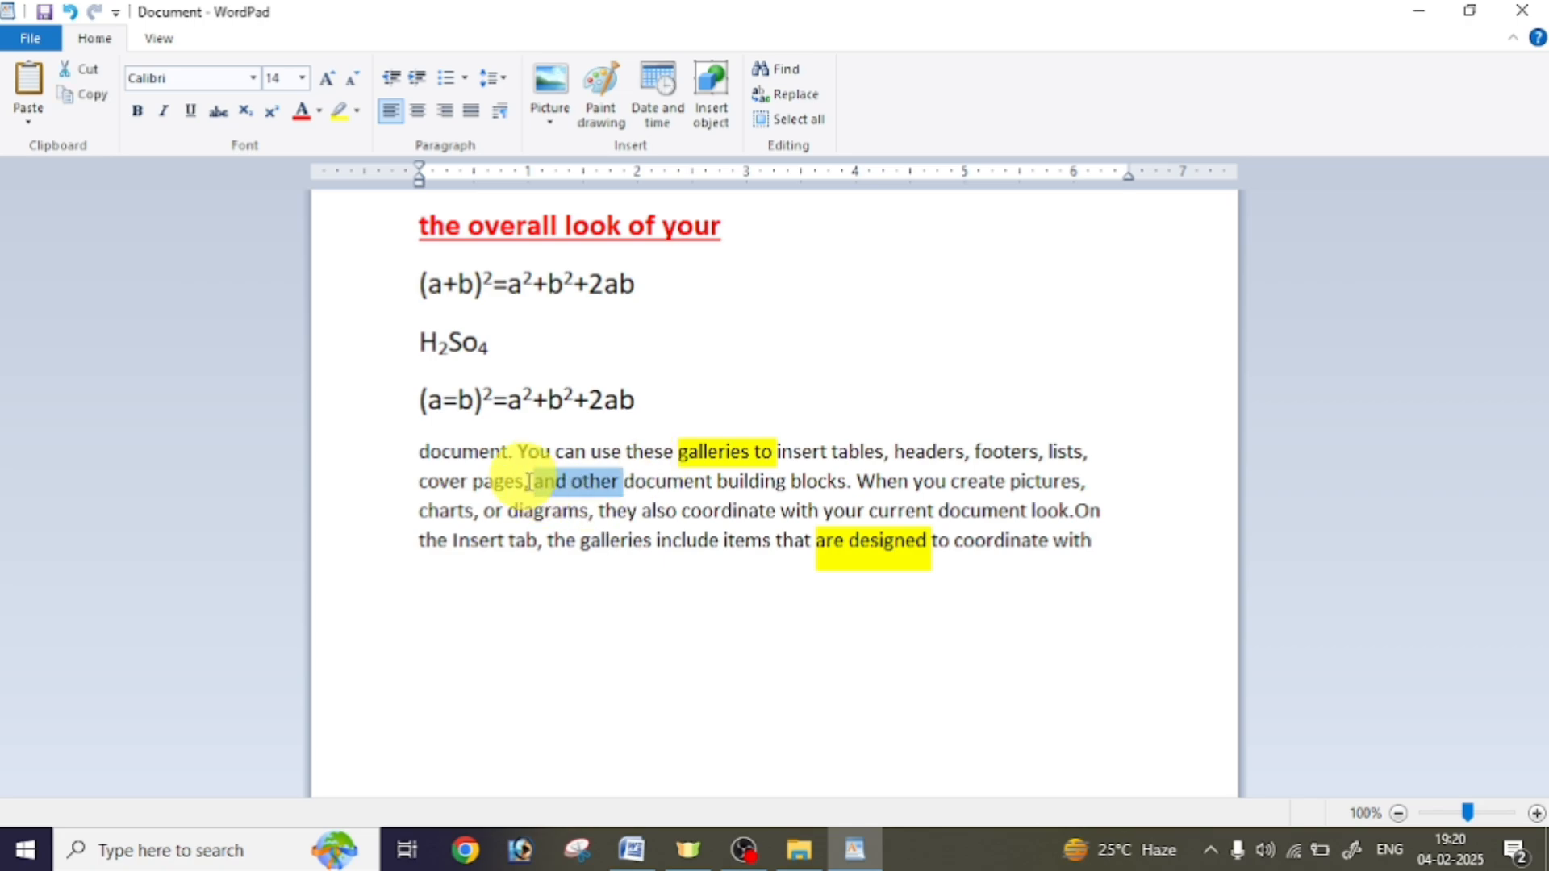
pyautogui.click(359, 113)
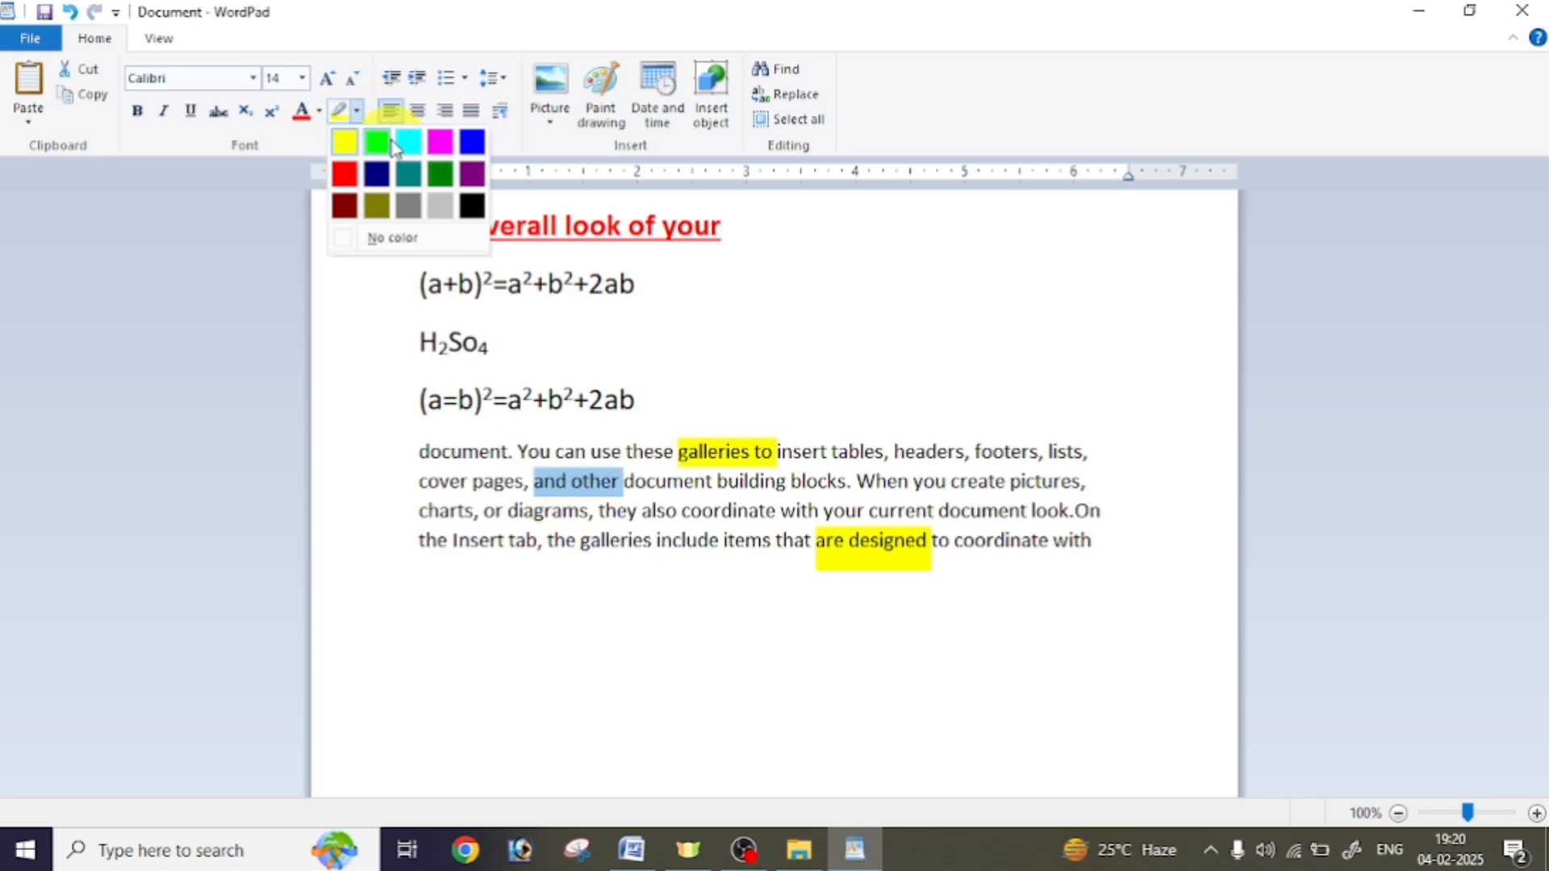
pyautogui.click(377, 142)
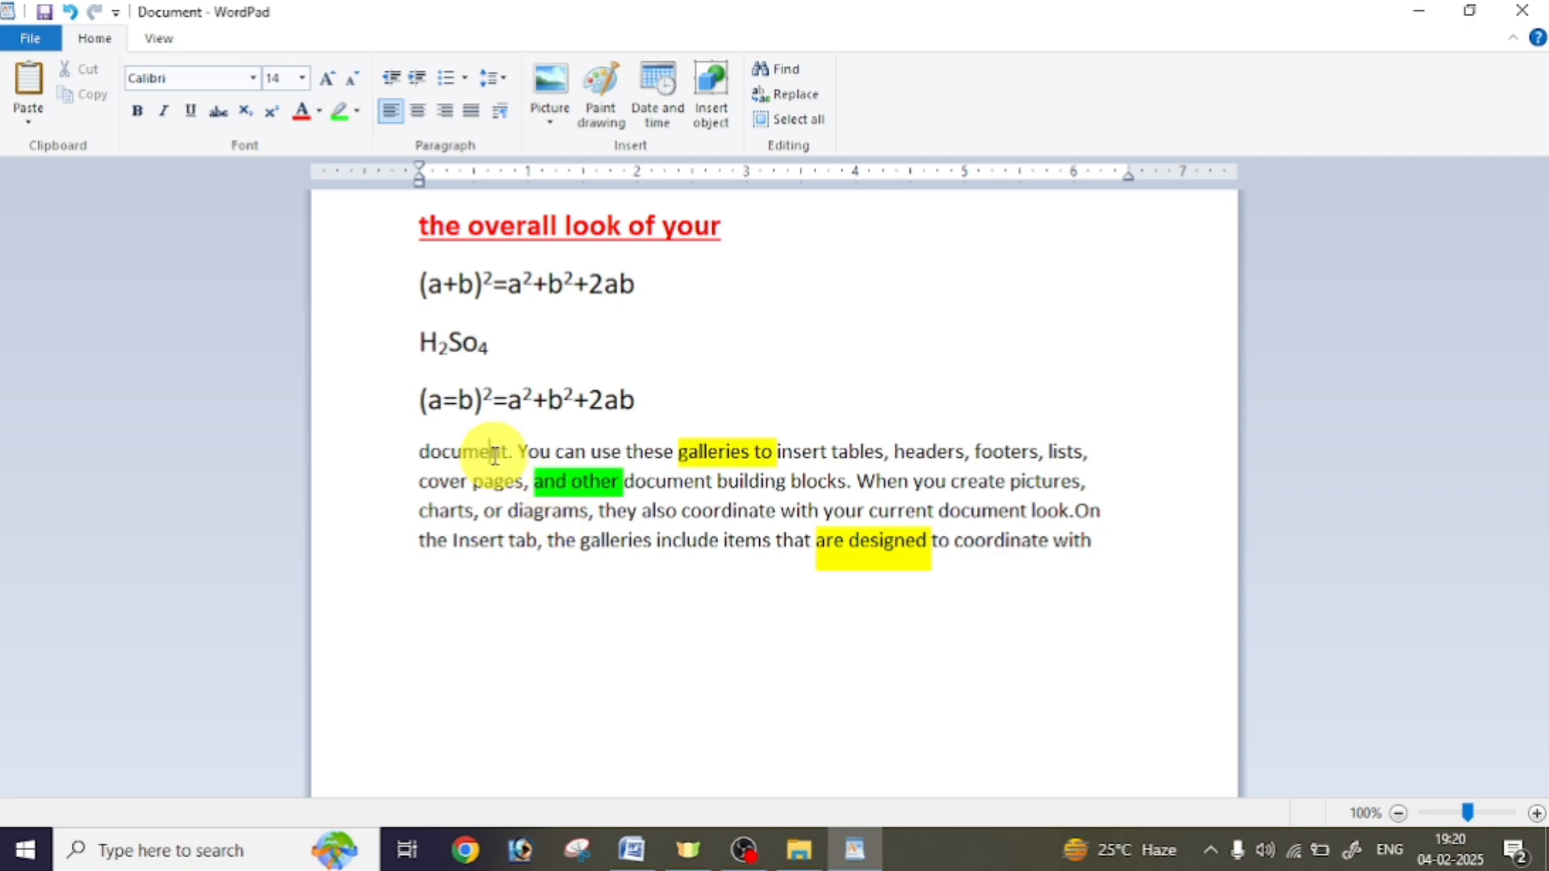
# Remove all highlighting from the paragraph beginning "document. You can use these"
pyautogui.moveTo(492, 454); pyautogui.dragTo(985, 571)
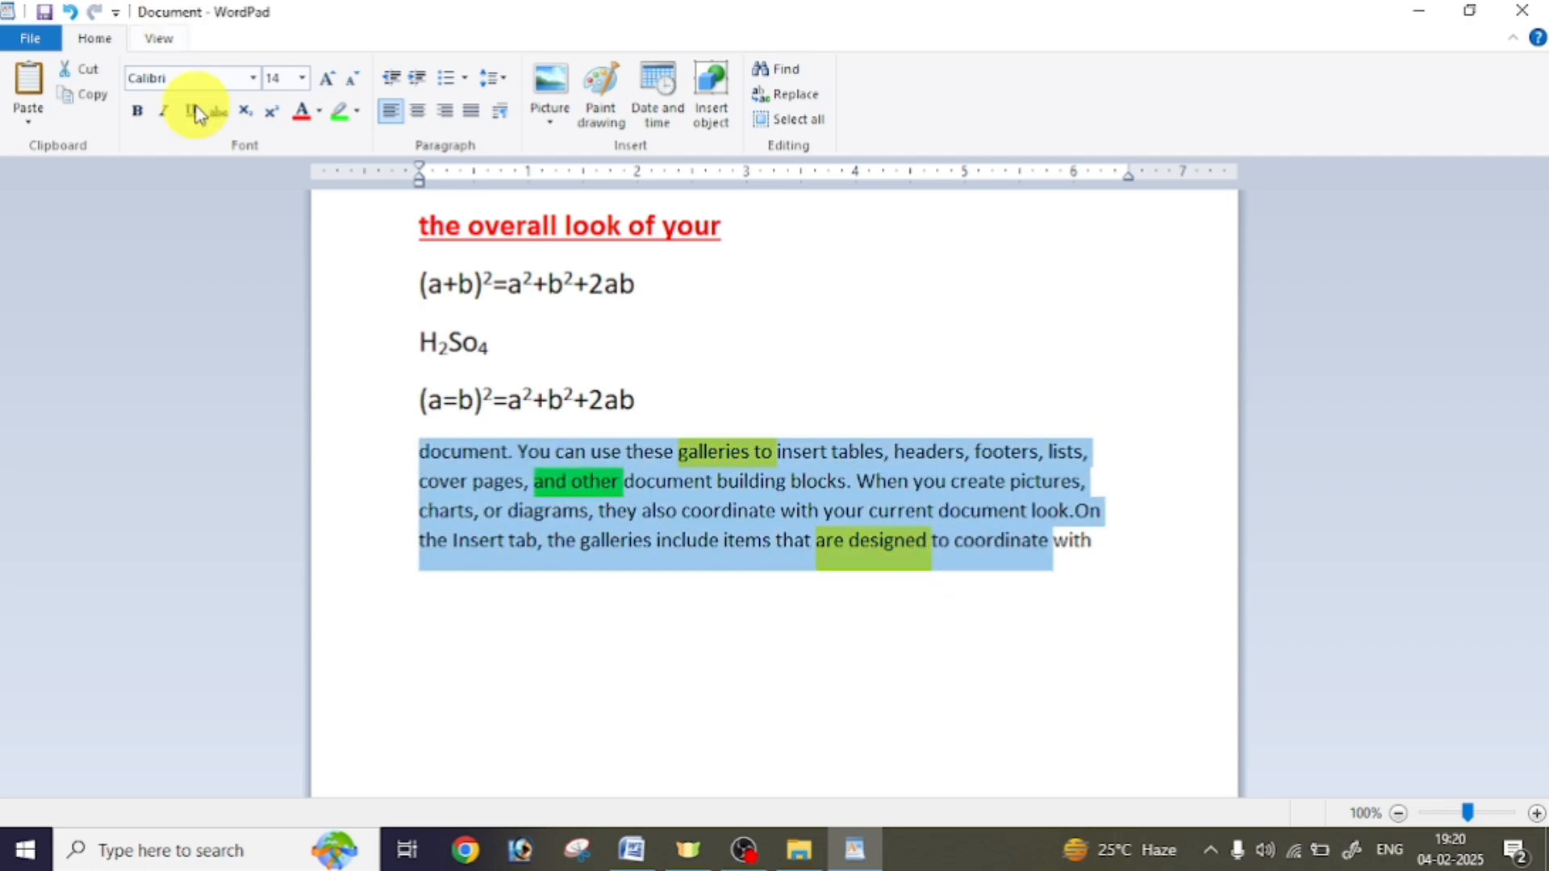
pyautogui.click(358, 119)
pyautogui.click(389, 244)
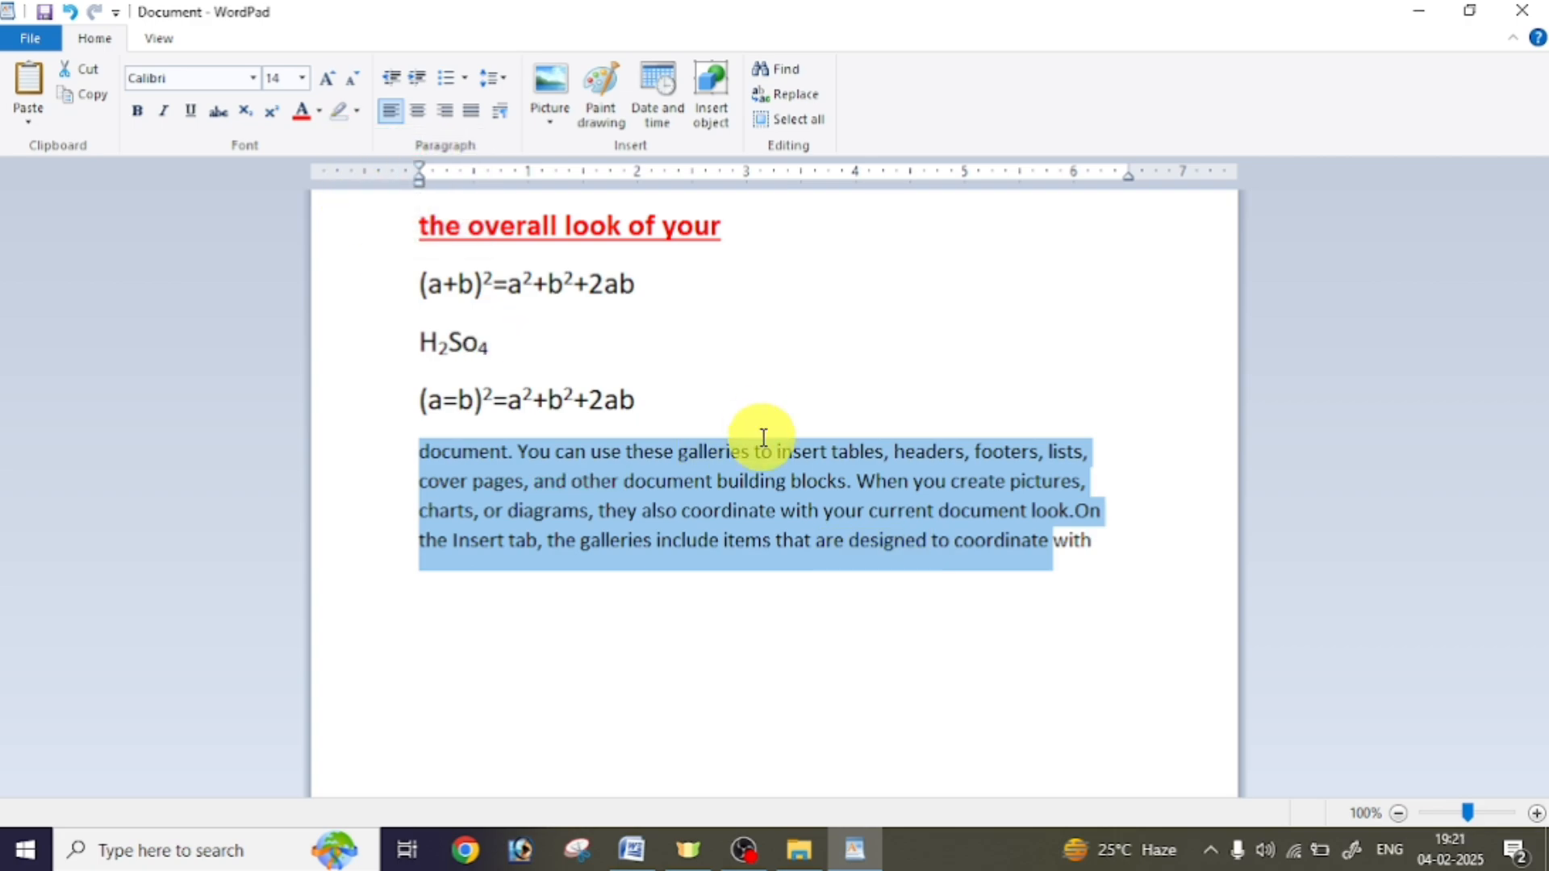
pyautogui.click(598, 466)
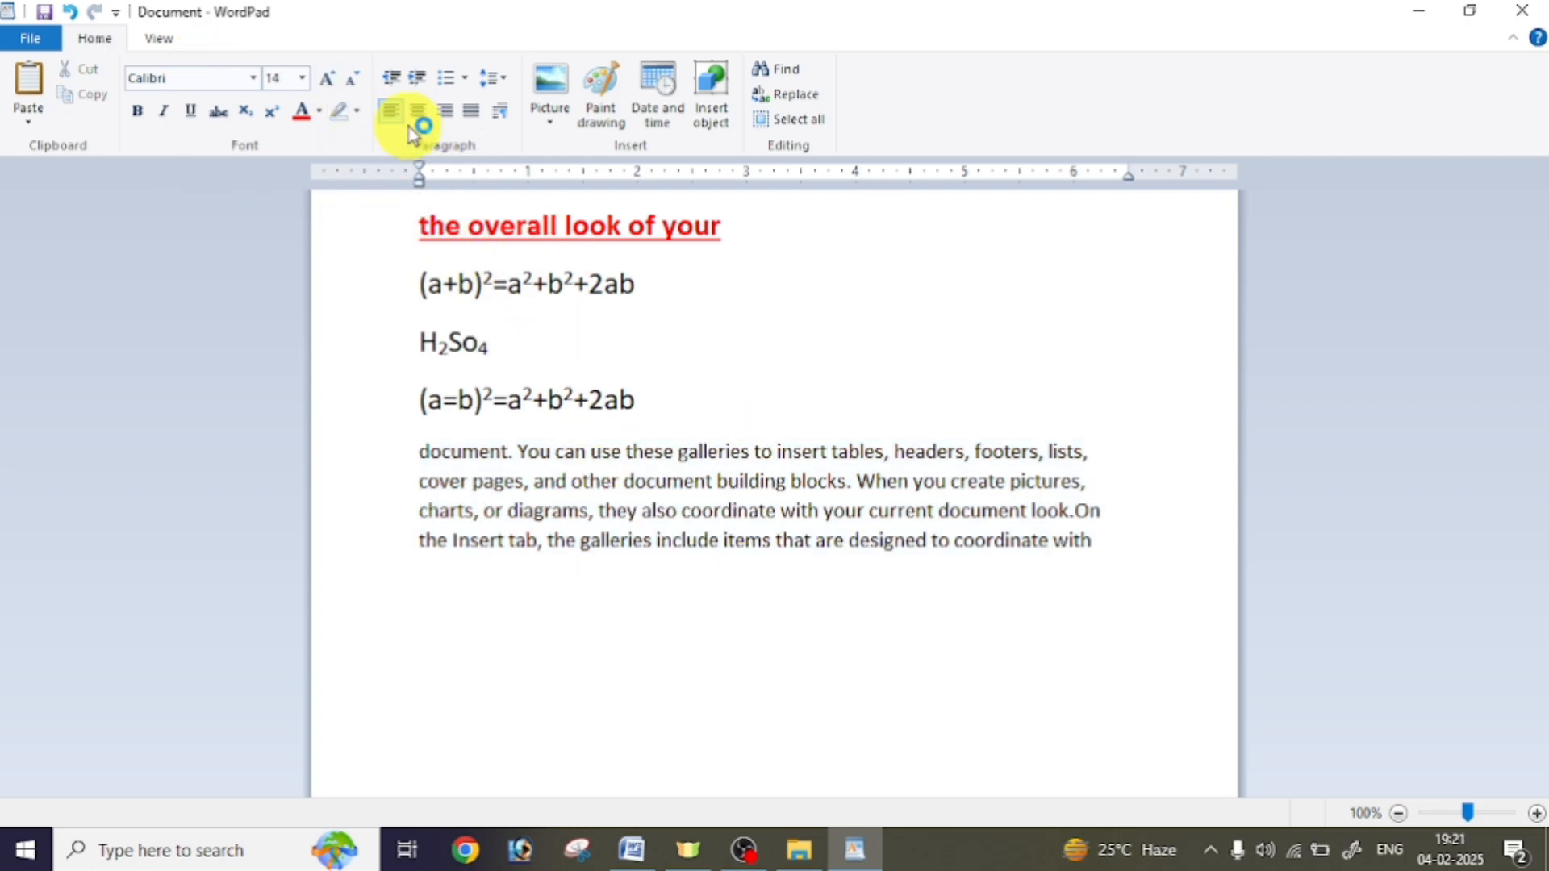
# Change the font of the whole paragraph beginning "document. You can use these" to Bodoni MT Black
pyautogui.click(363, 250)
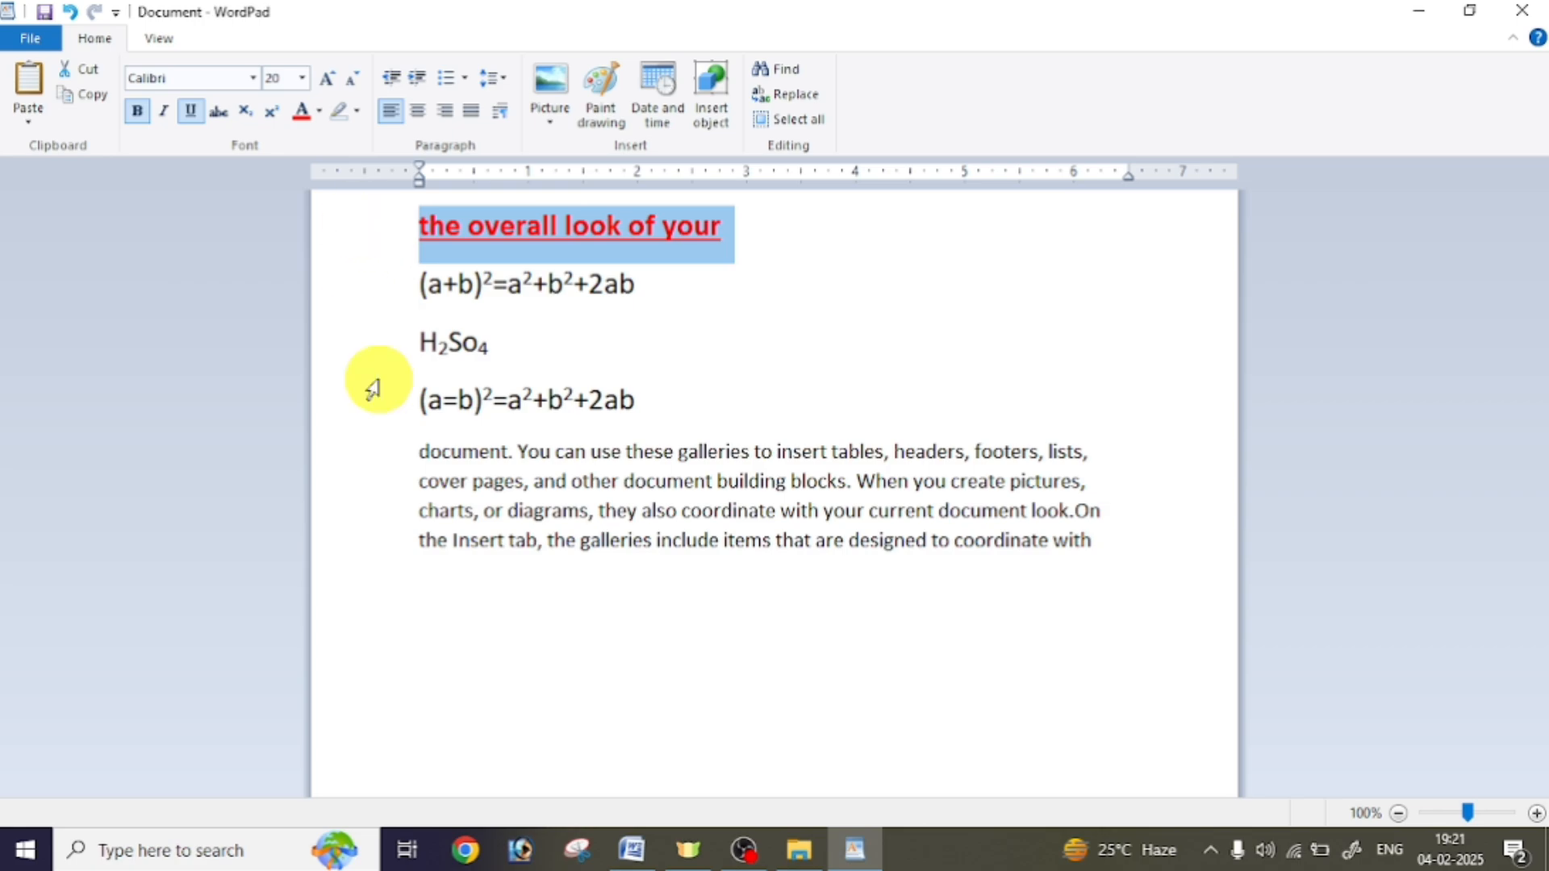
pyautogui.doubleClick(378, 456)
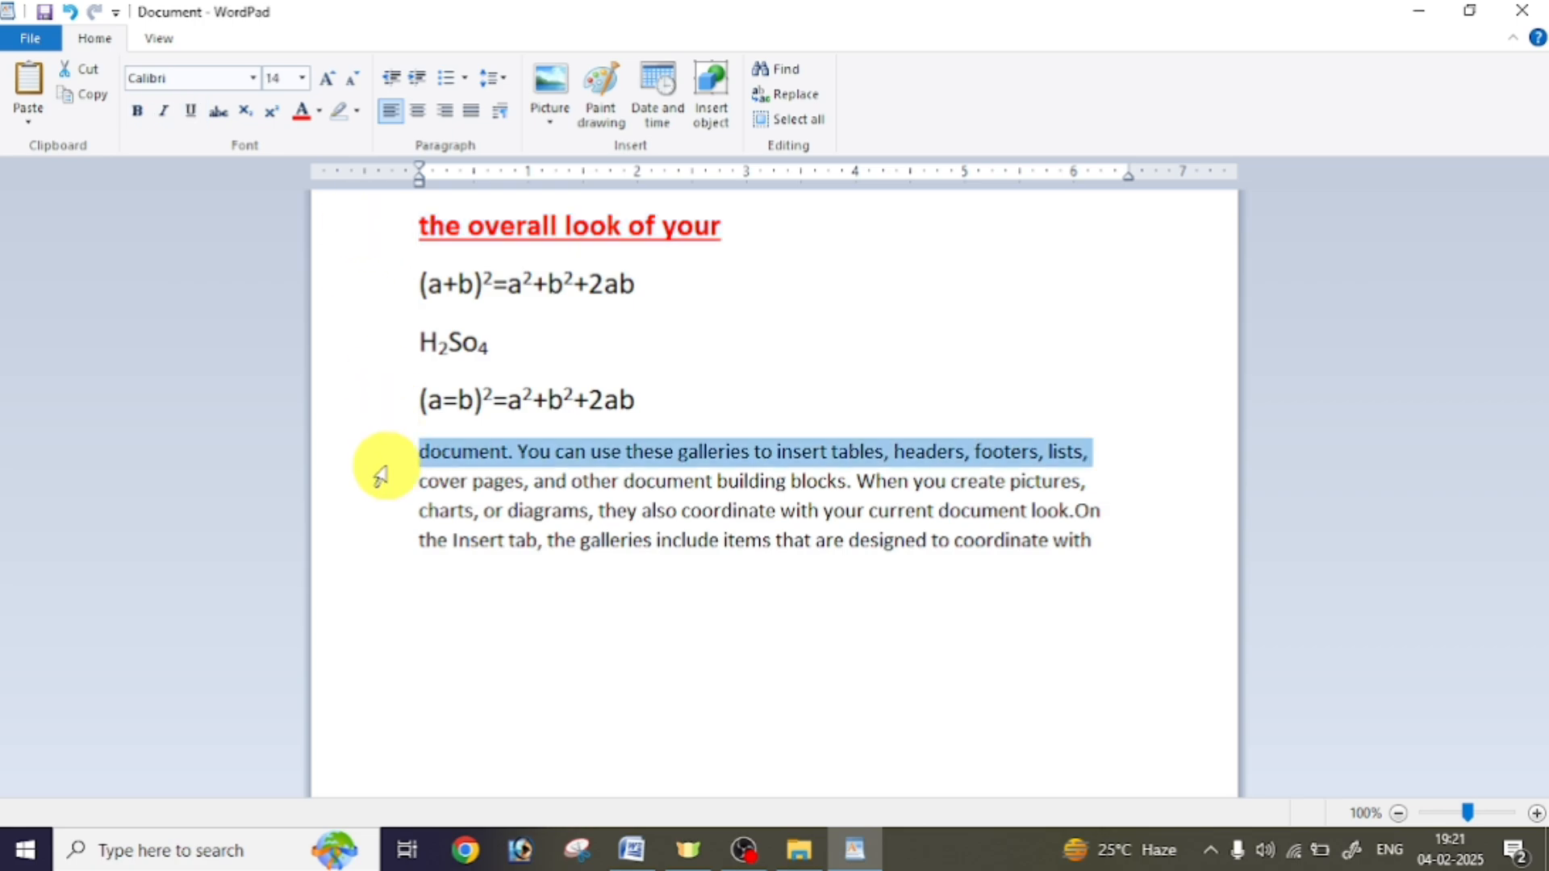
pyautogui.click(253, 78)
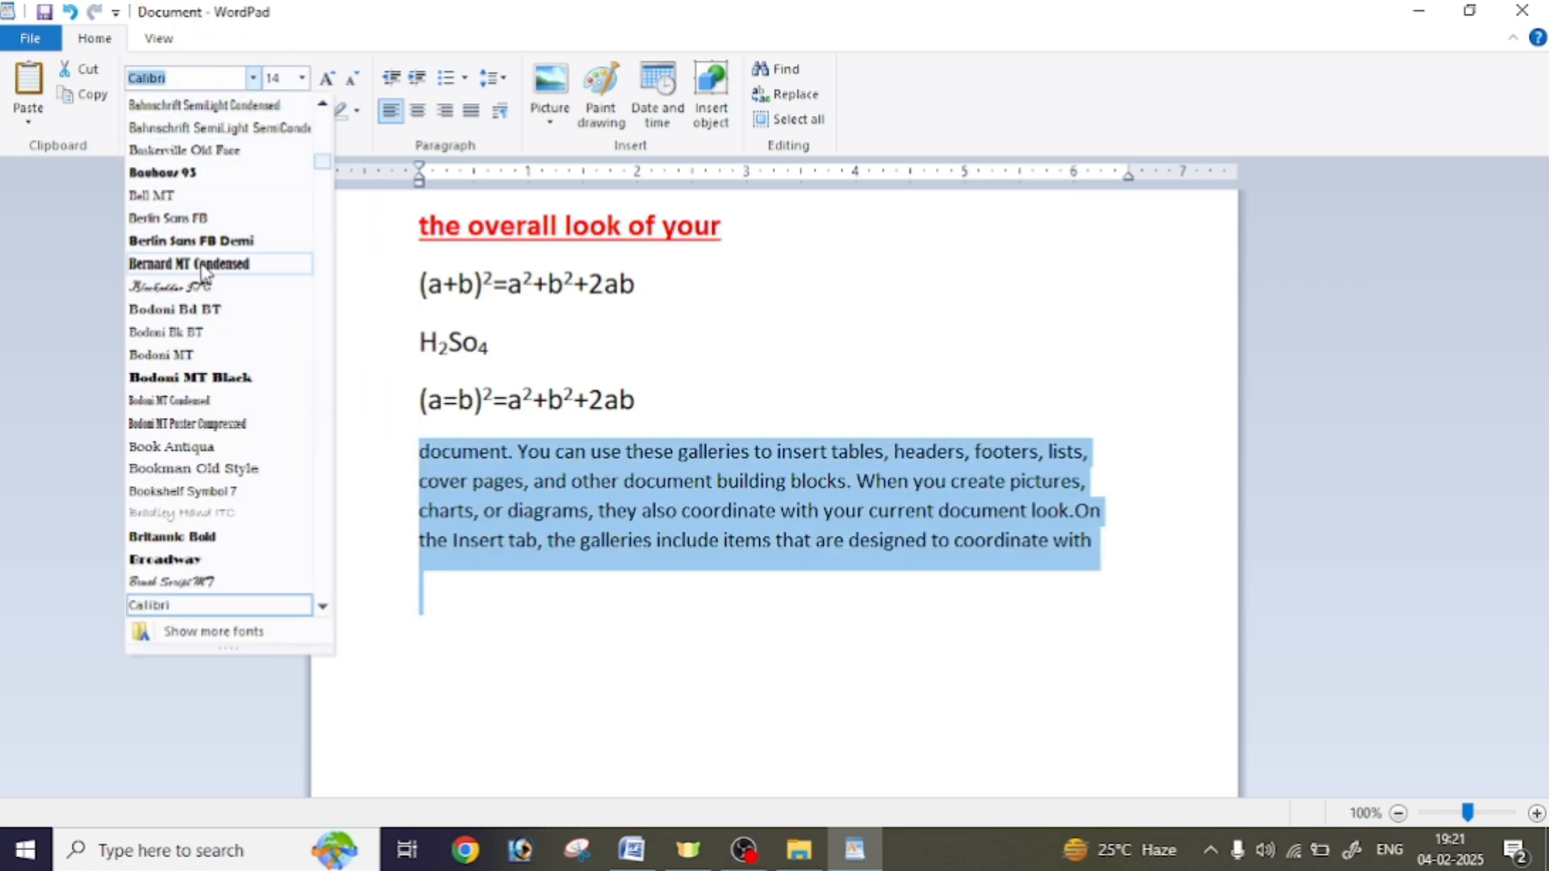
pyautogui.click(194, 382)
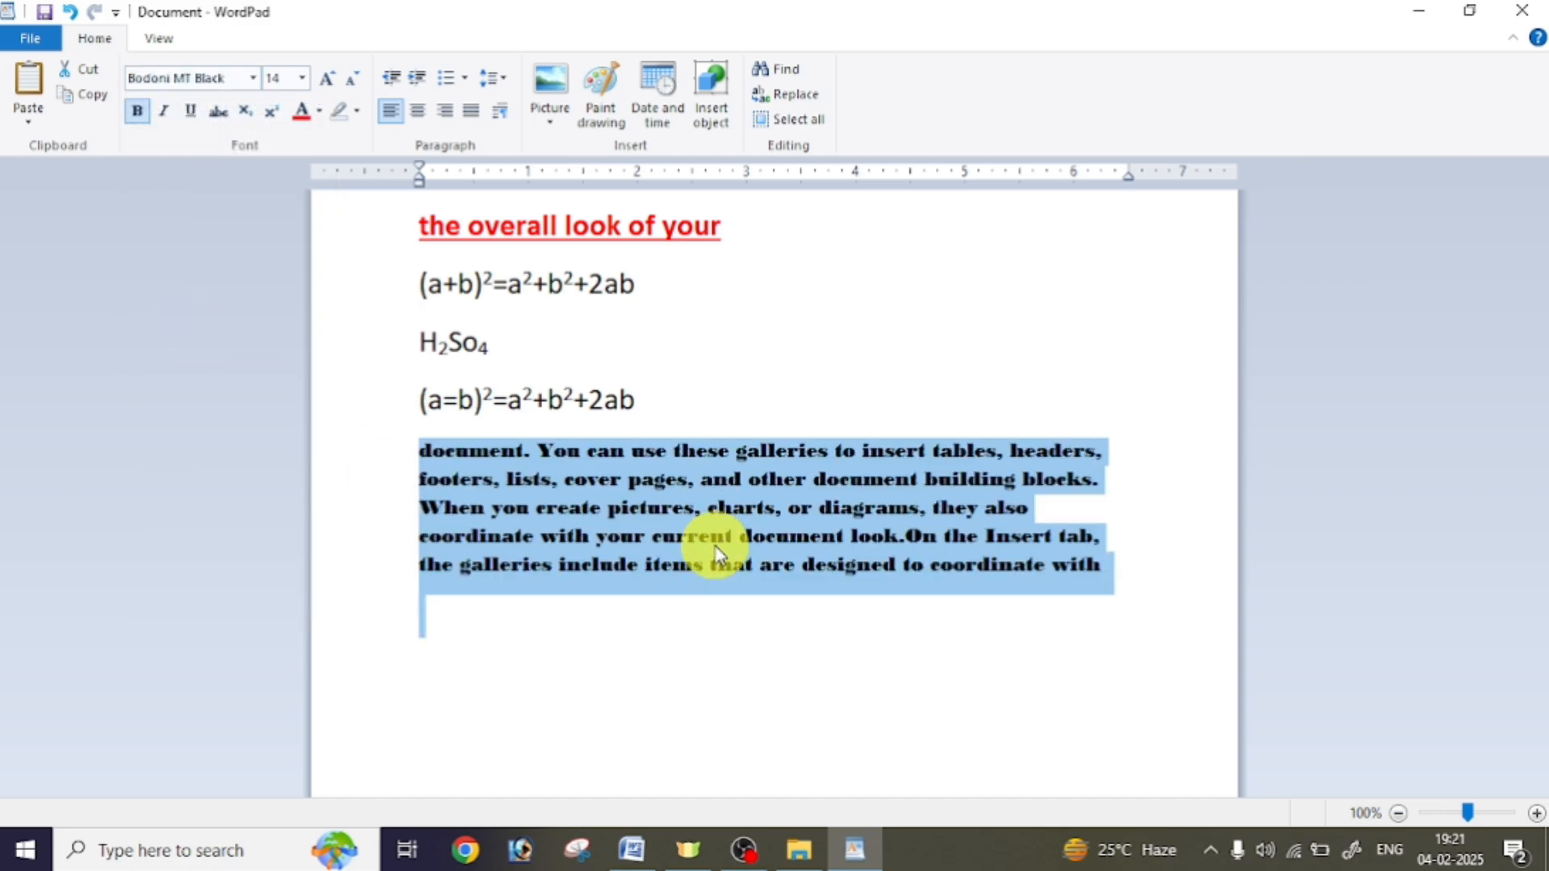
pyautogui.click(691, 501)
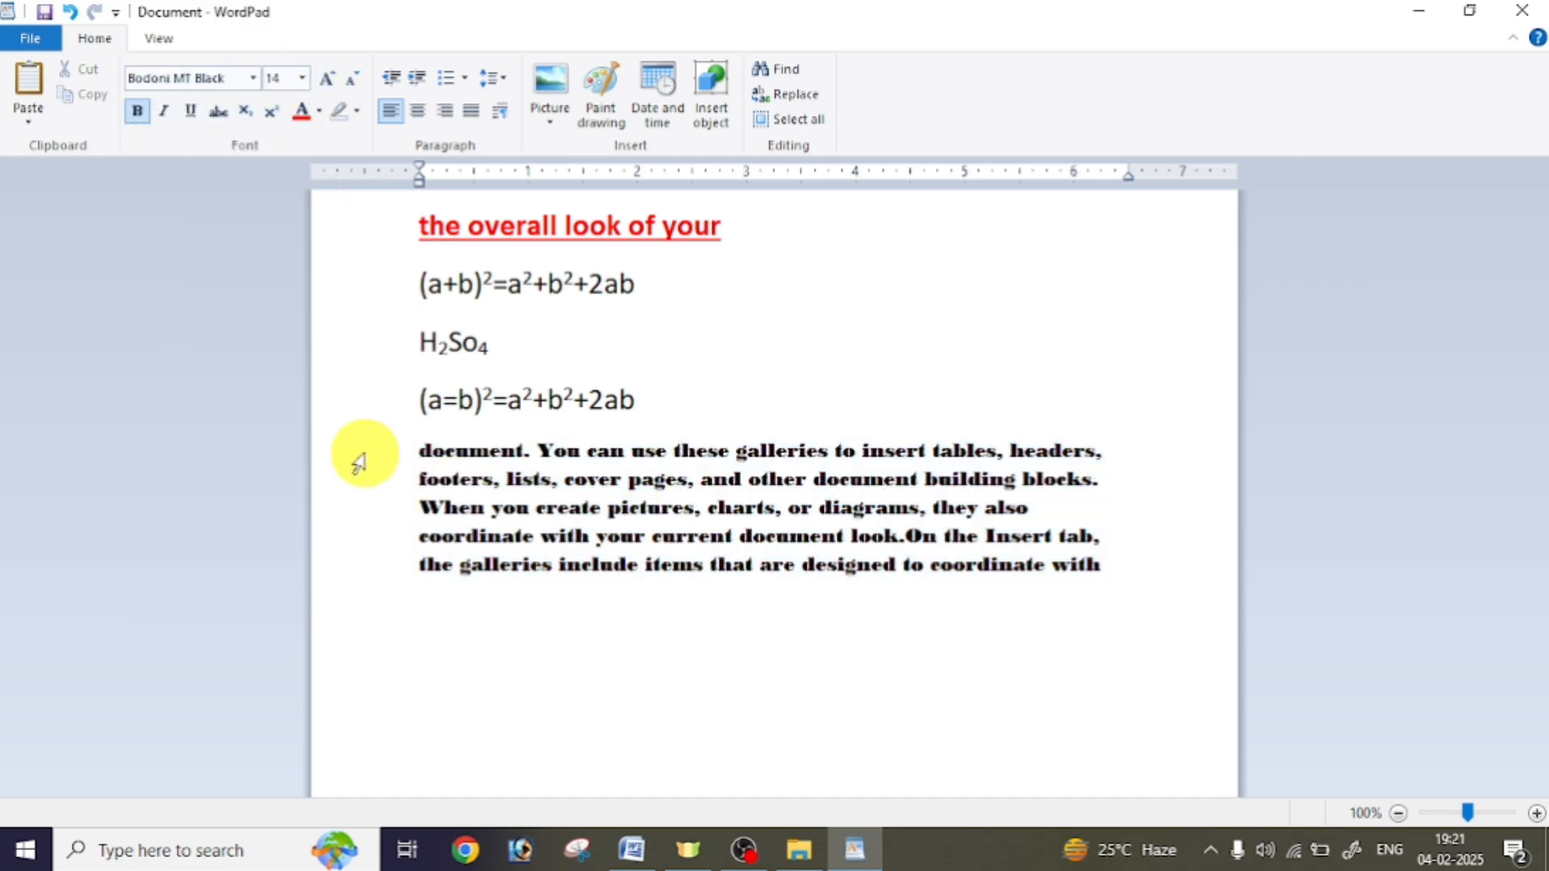
pyautogui.moveTo(359, 462); pyautogui.dragTo(421, 633)
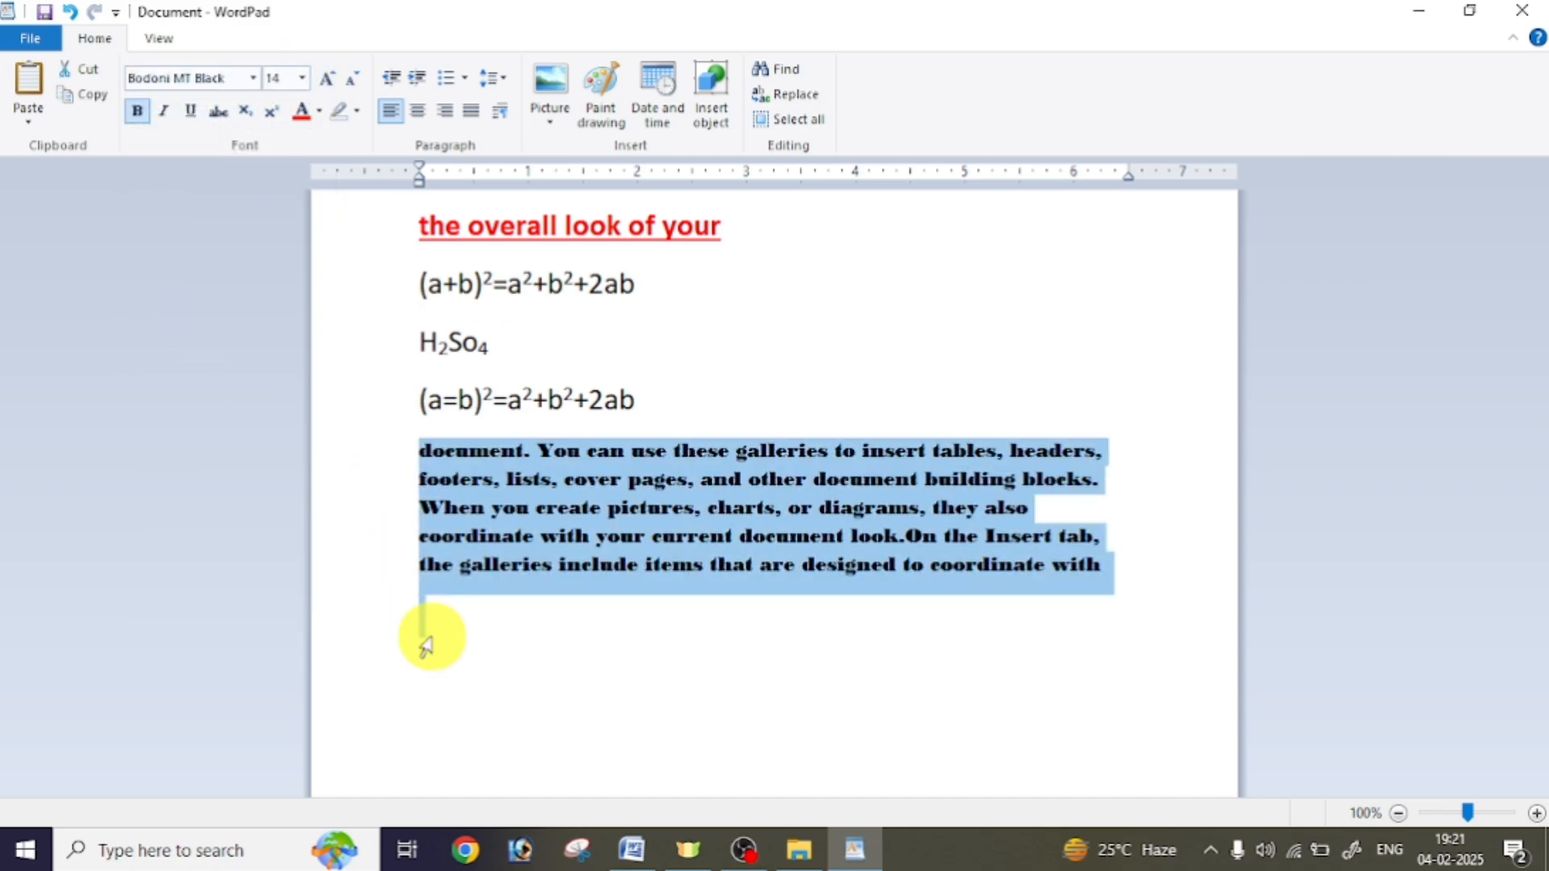
pyautogui.click(253, 79)
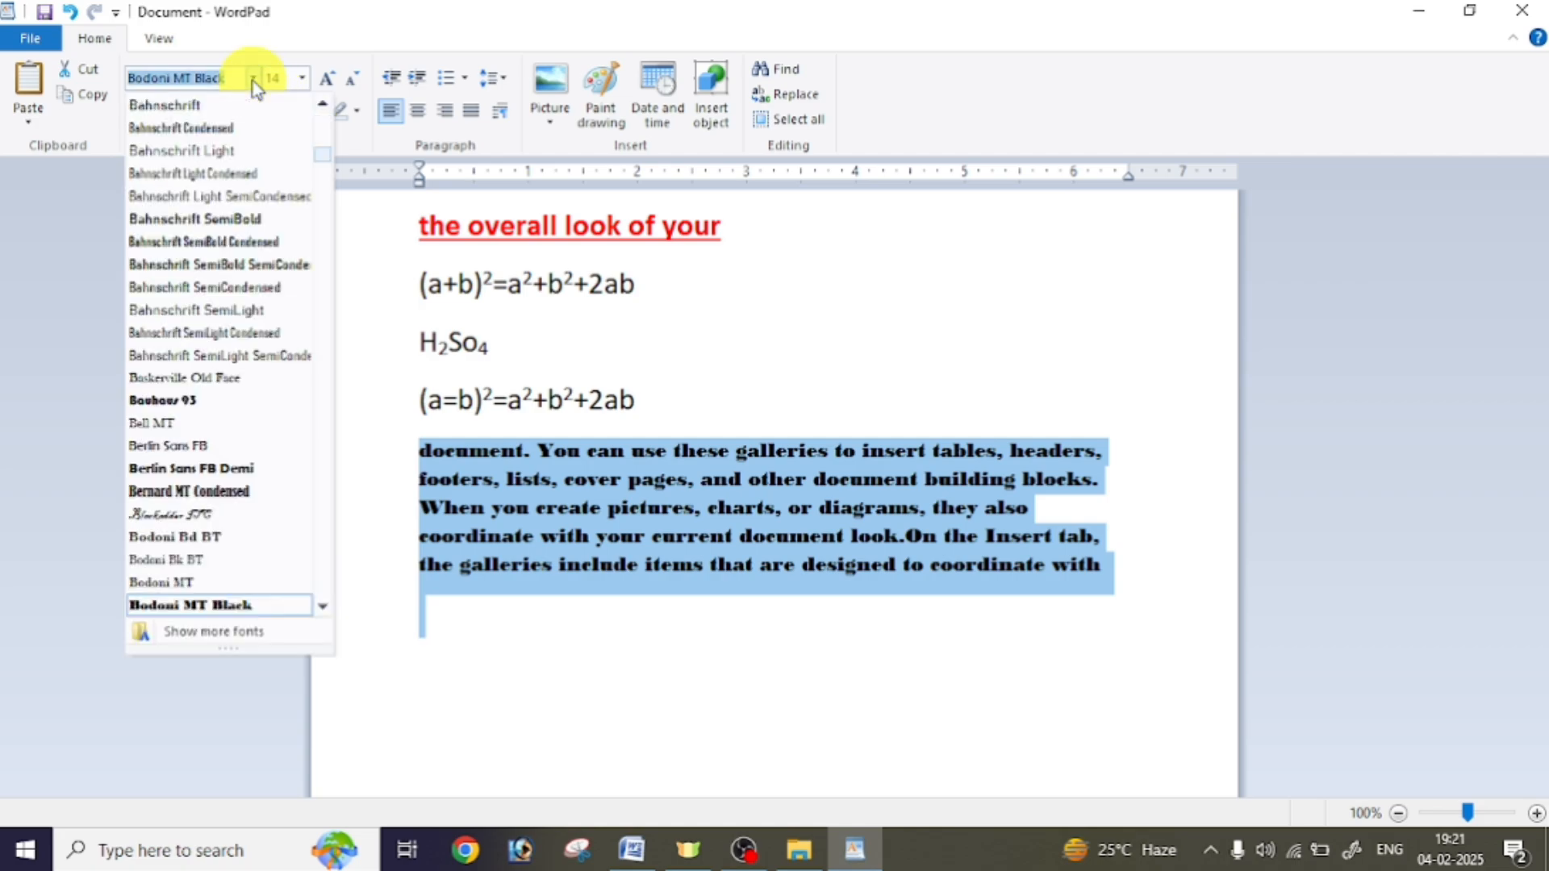
pyautogui.scroll(10, 312, 477)
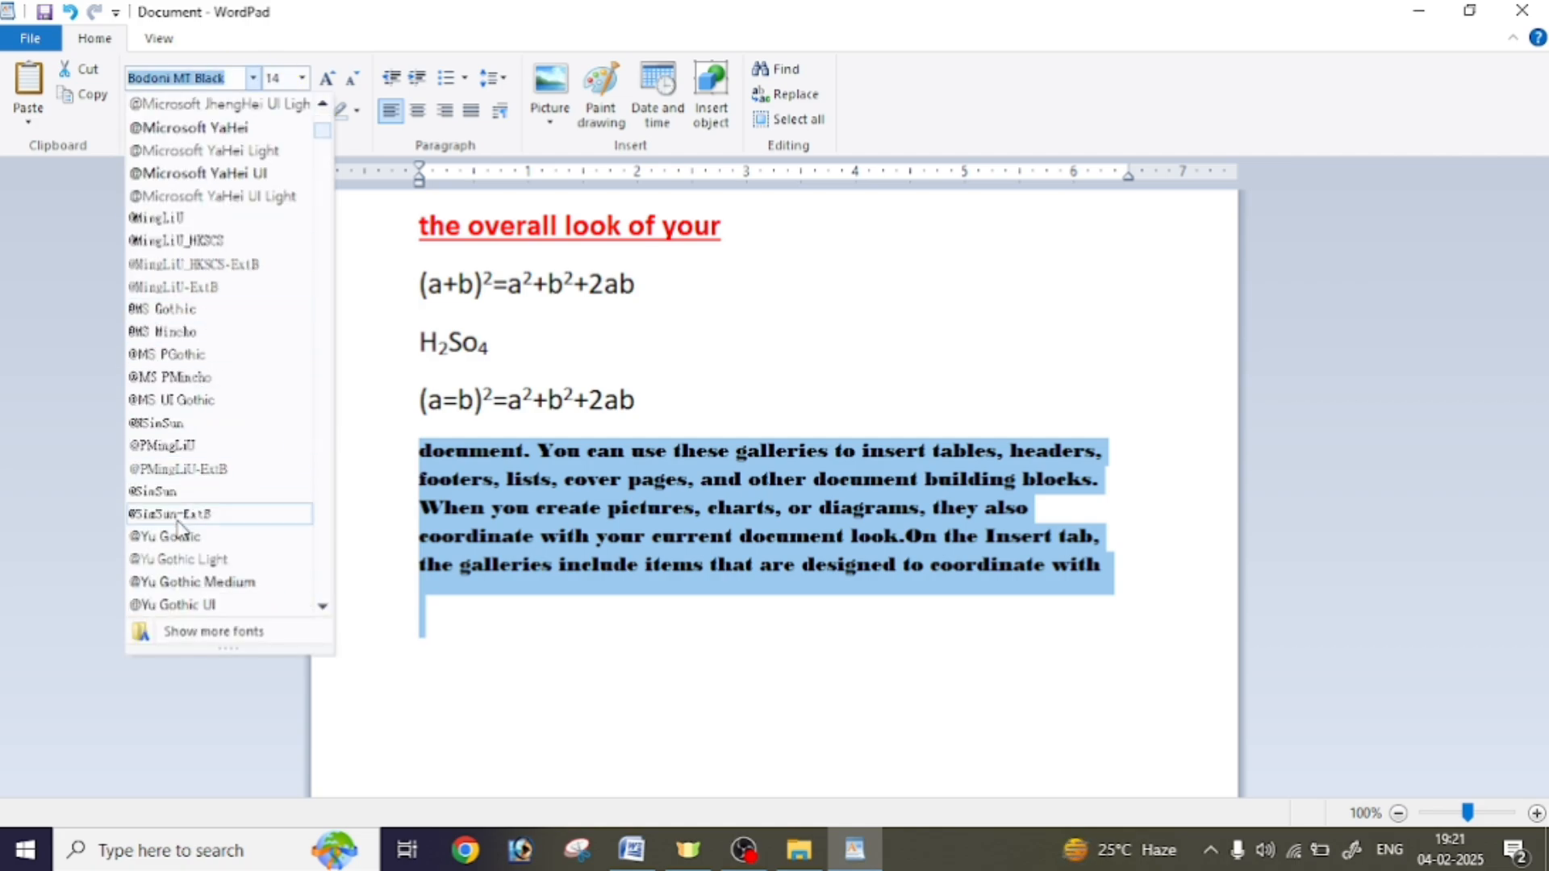
pyautogui.scroll(5, 194, 517)
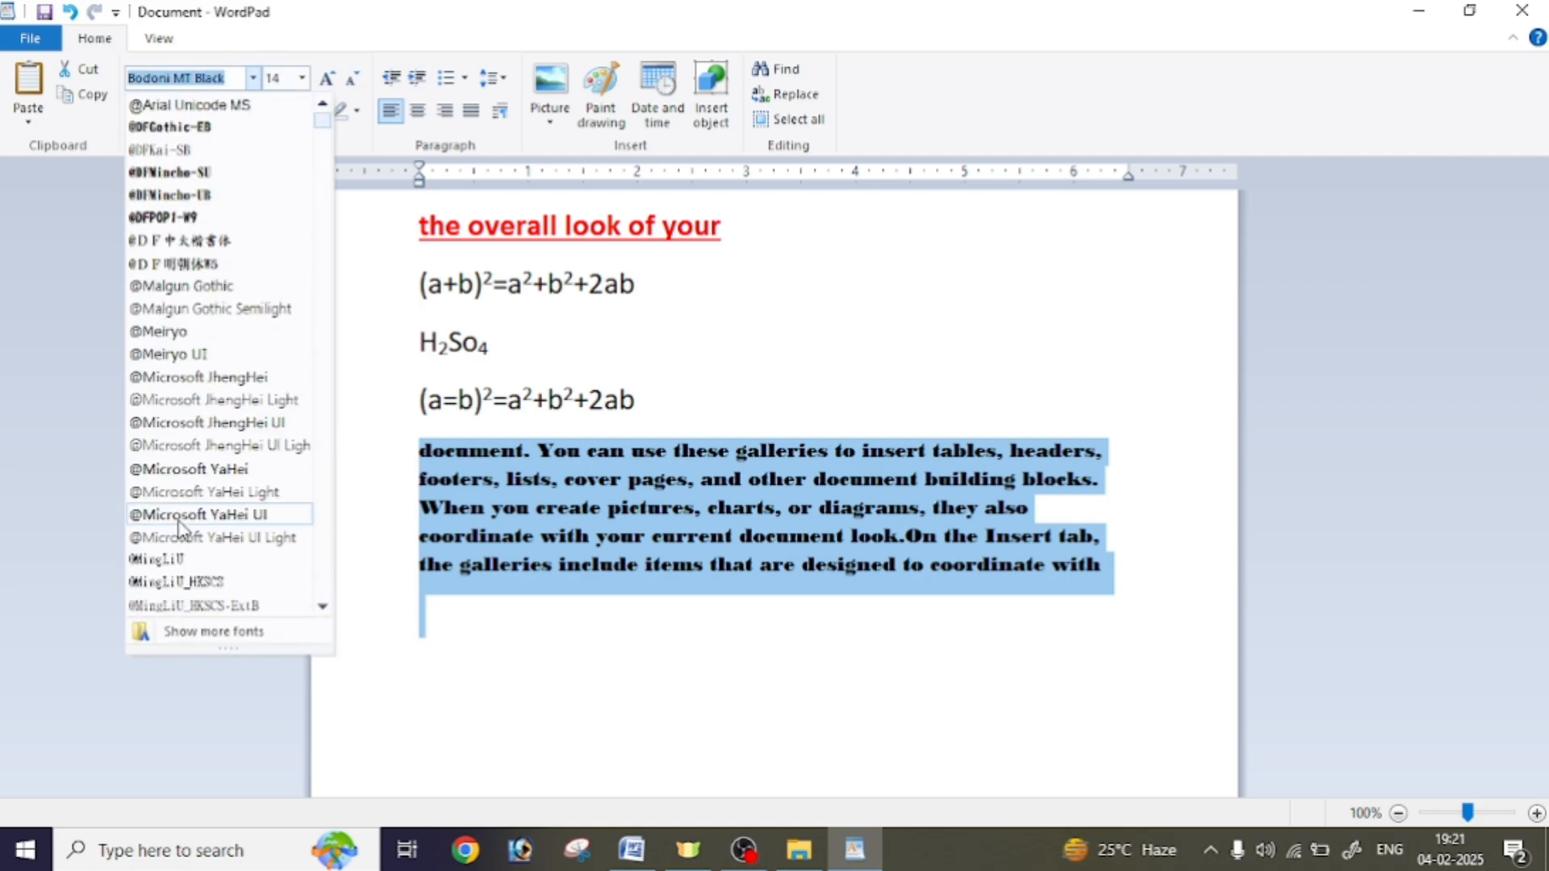
pyautogui.click(202, 105)
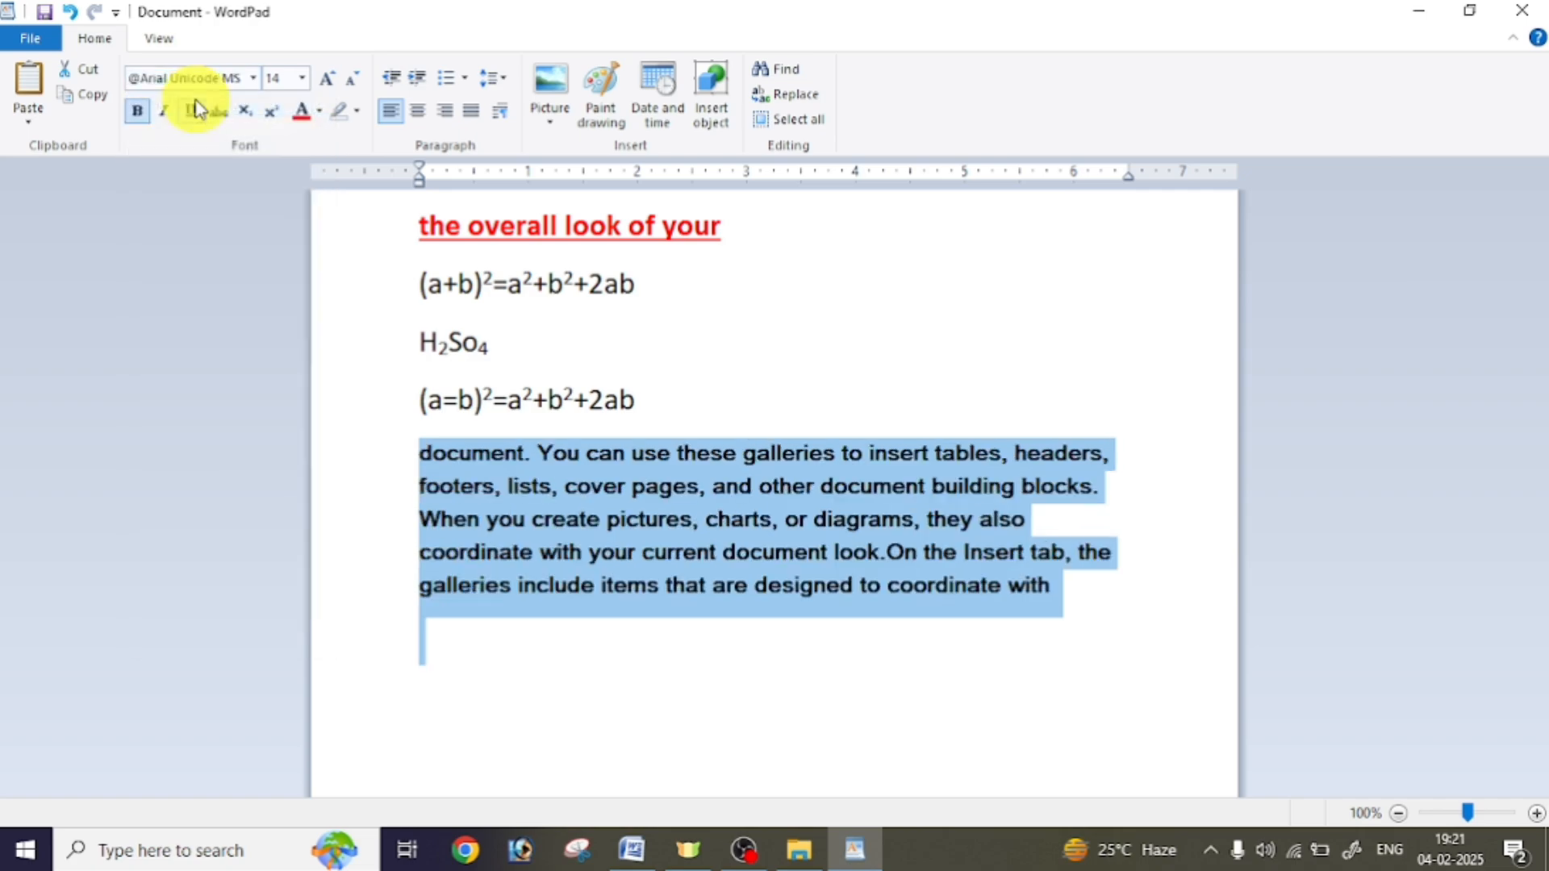
pyautogui.click(710, 552)
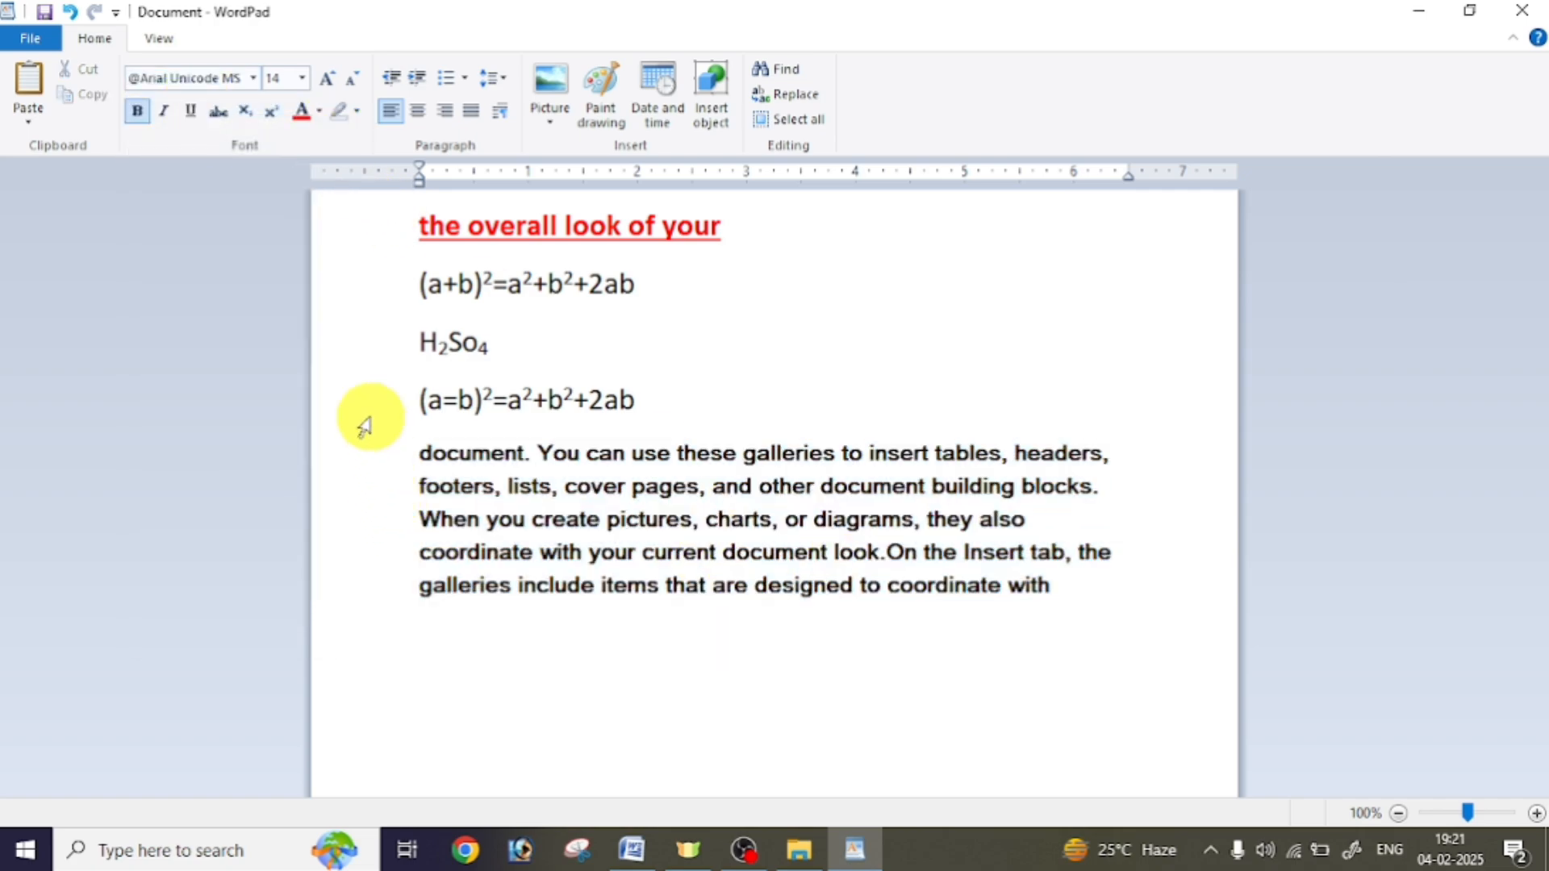
# Undo the last two font changes on the paragraph
pyautogui.click(71, 11)
pyautogui.click(70, 12)
pyautogui.click(746, 548)
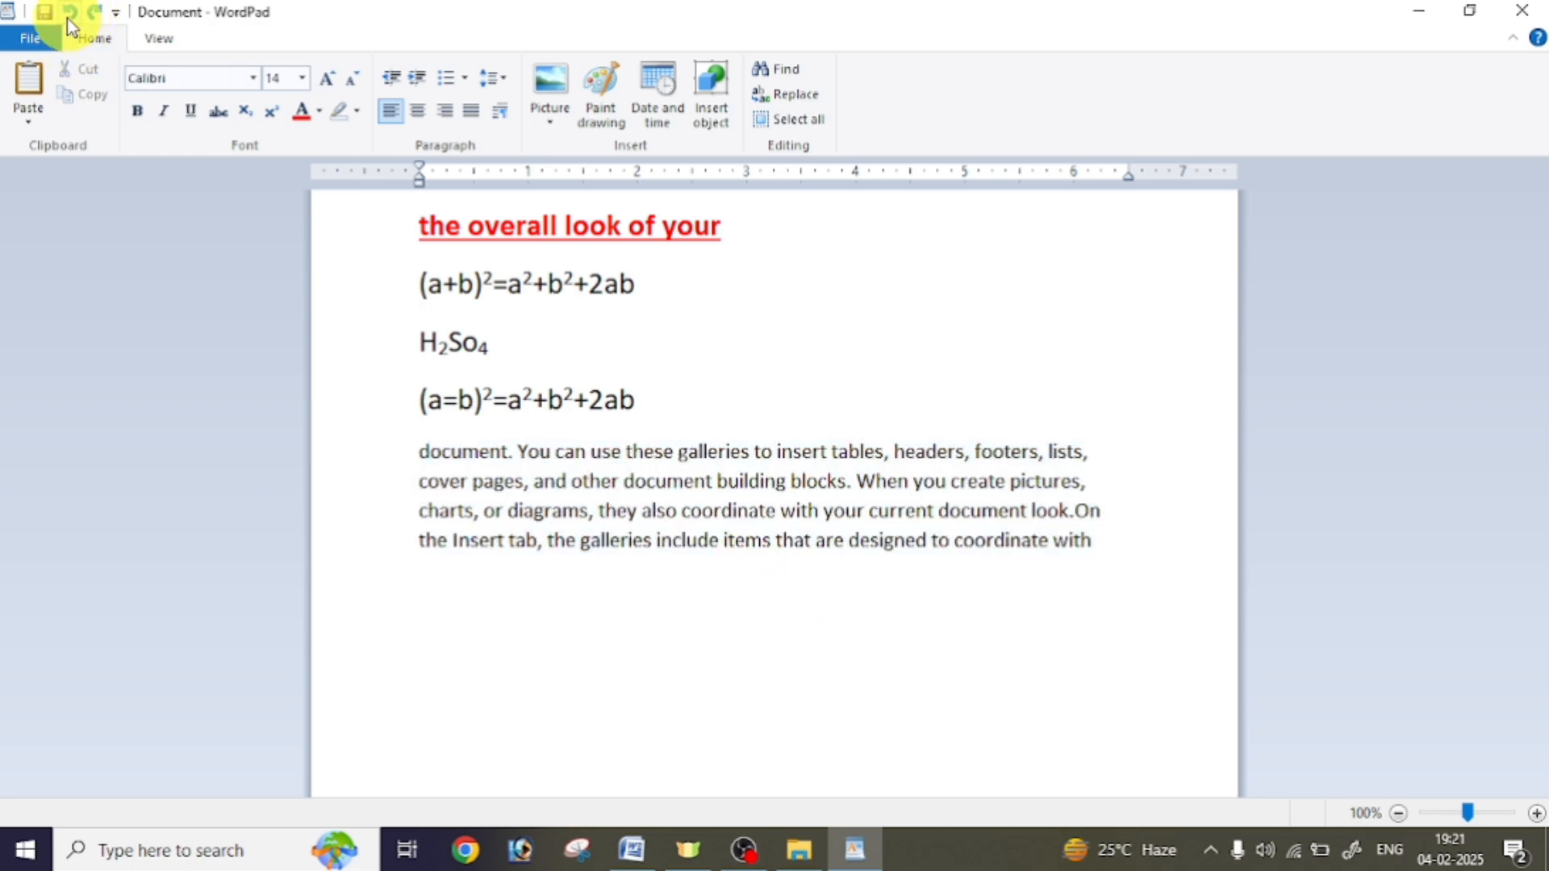
# Redo both font changes on the paragraph and undo them again
pyautogui.click(97, 12)
pyautogui.click(97, 12)
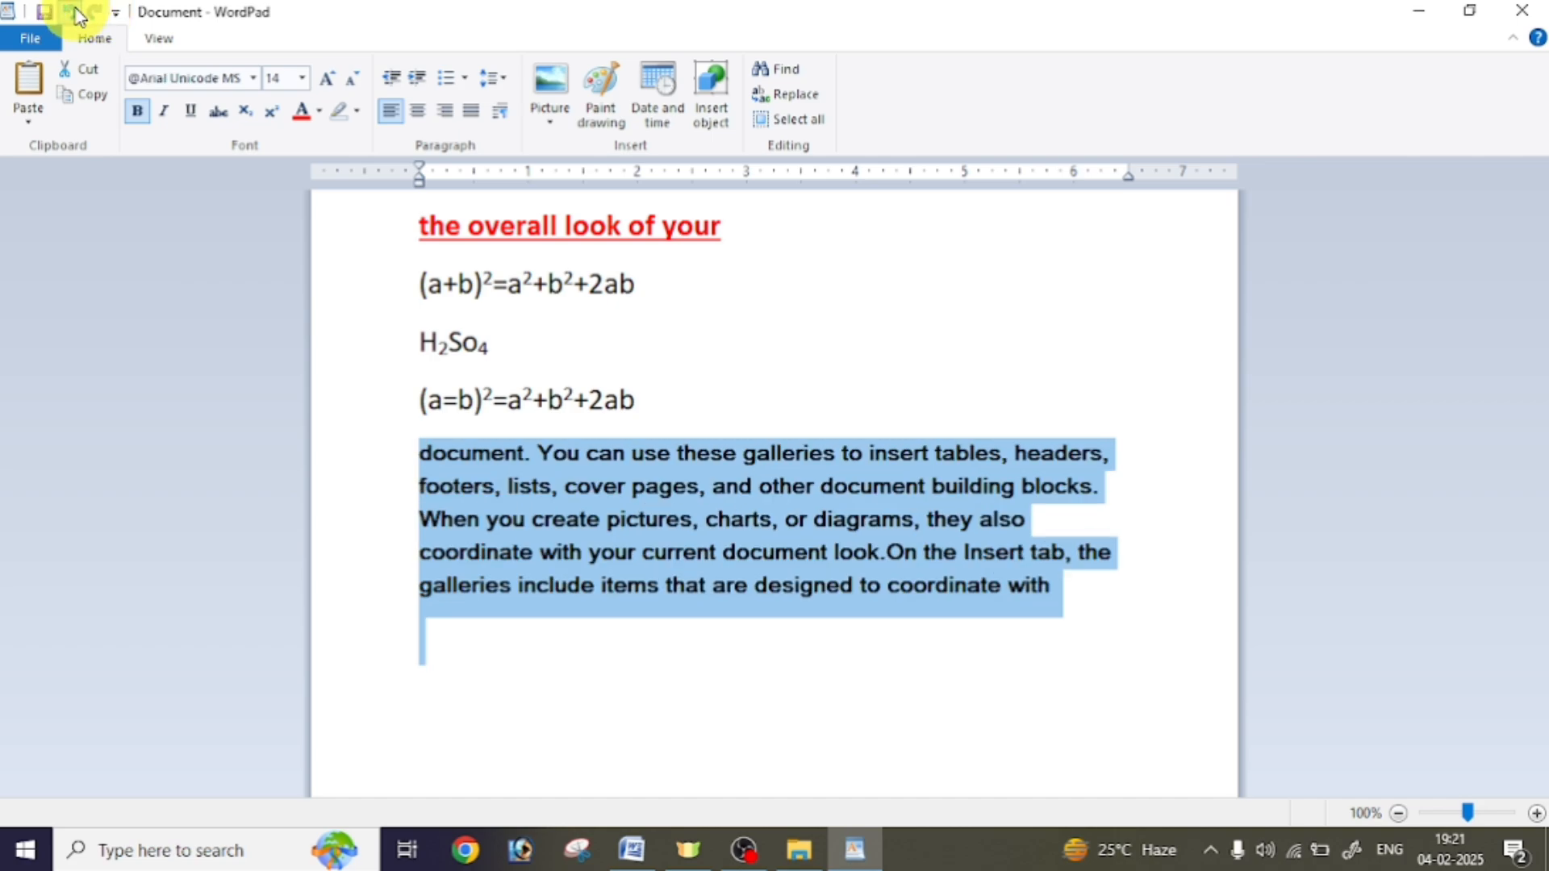
pyautogui.click(77, 12)
pyautogui.click(77, 12)
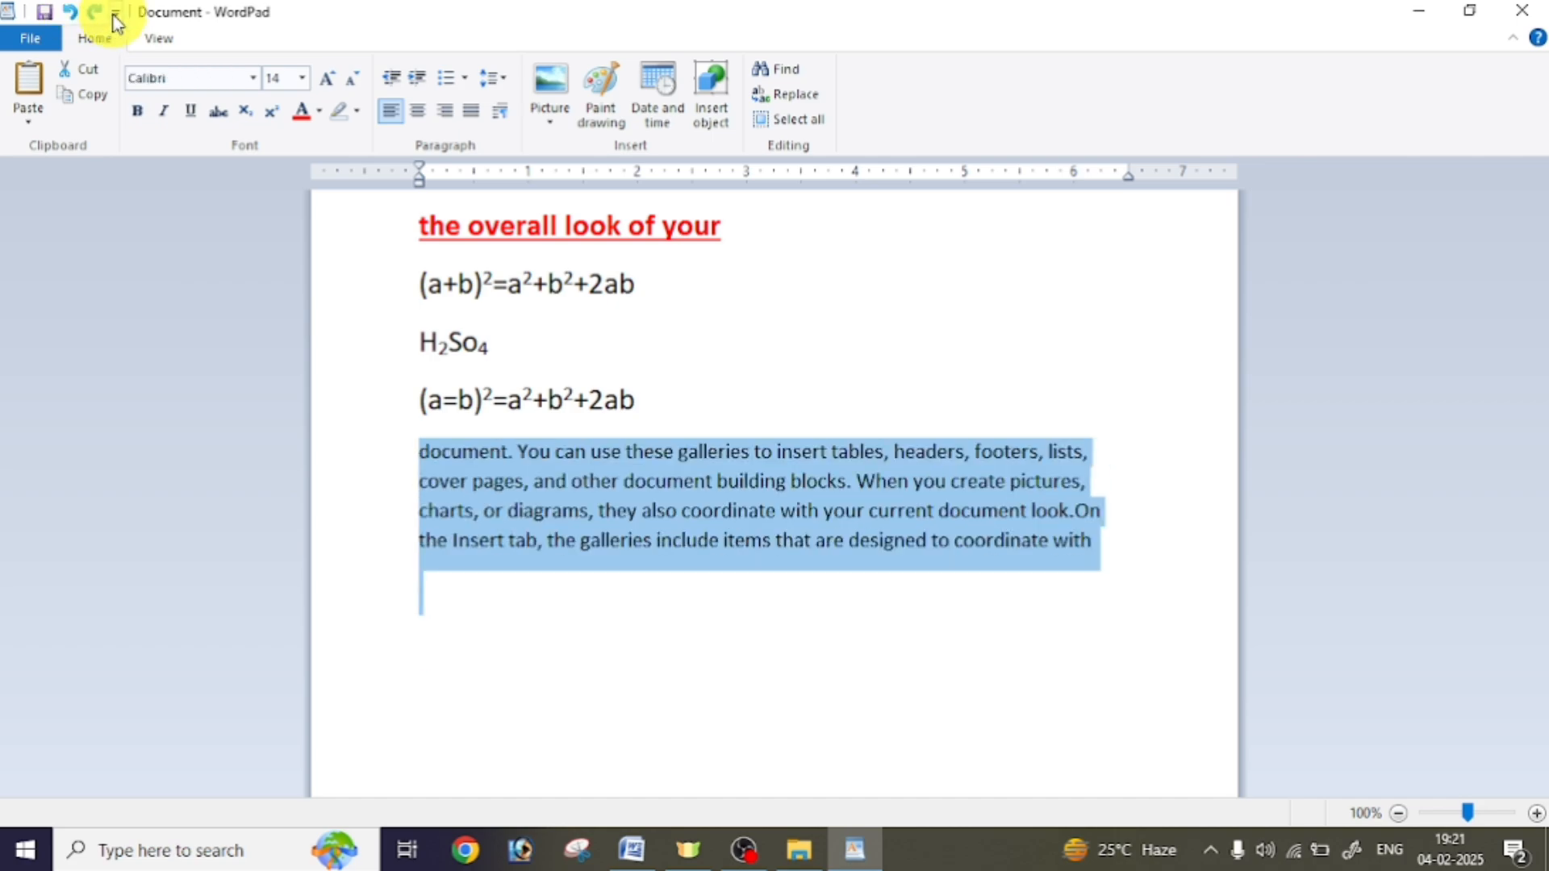
pyautogui.click(553, 624)
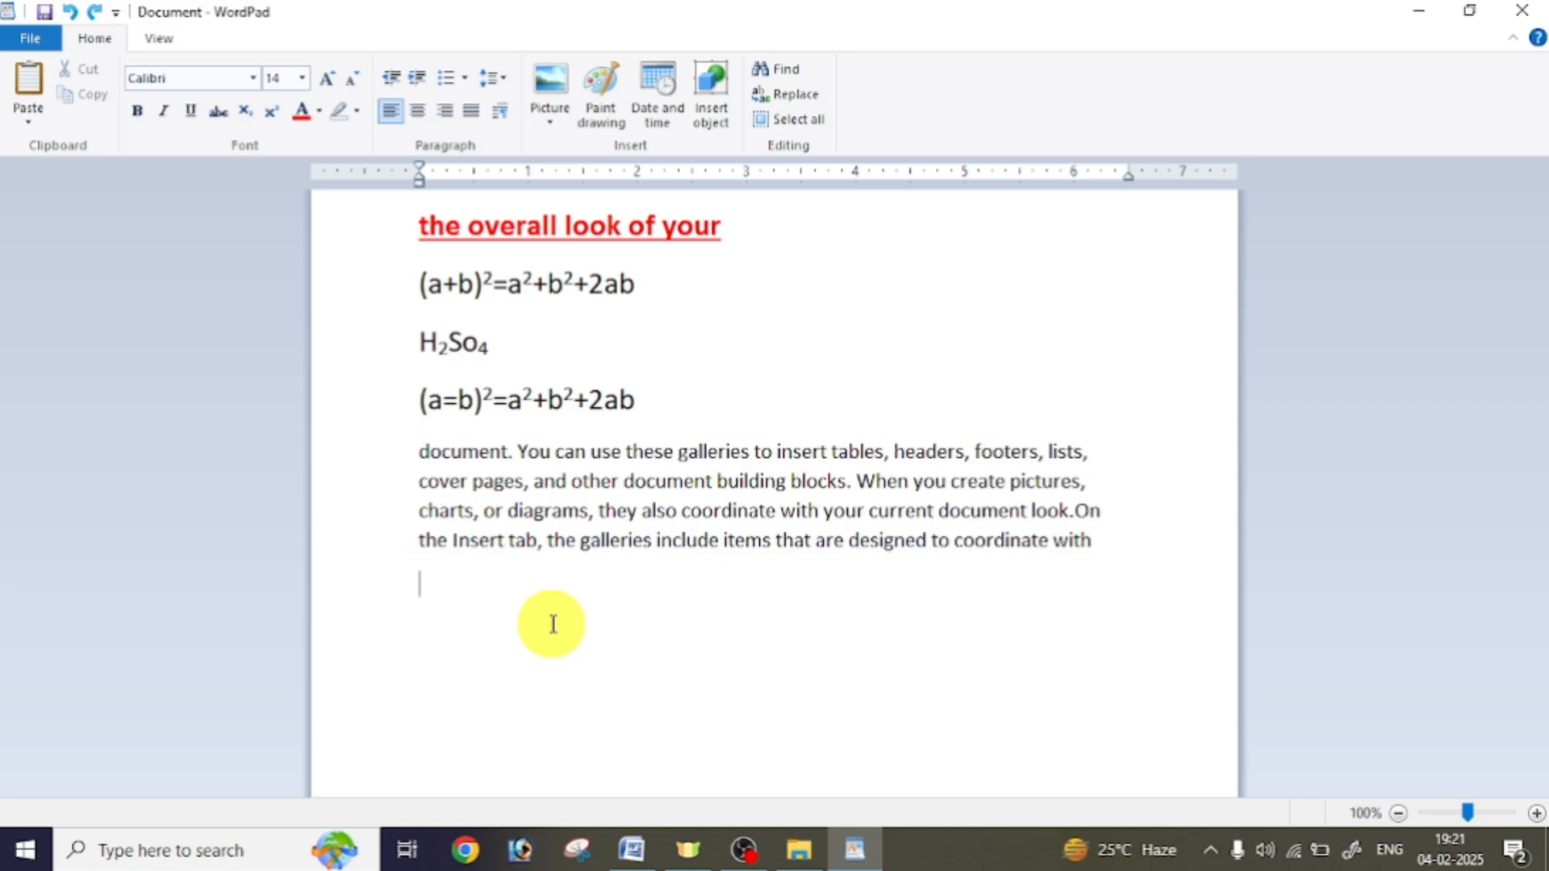
# Grow and shrink the font of the line "the overall look of your" in steps, ending at size 26
pyautogui.click(391, 229)
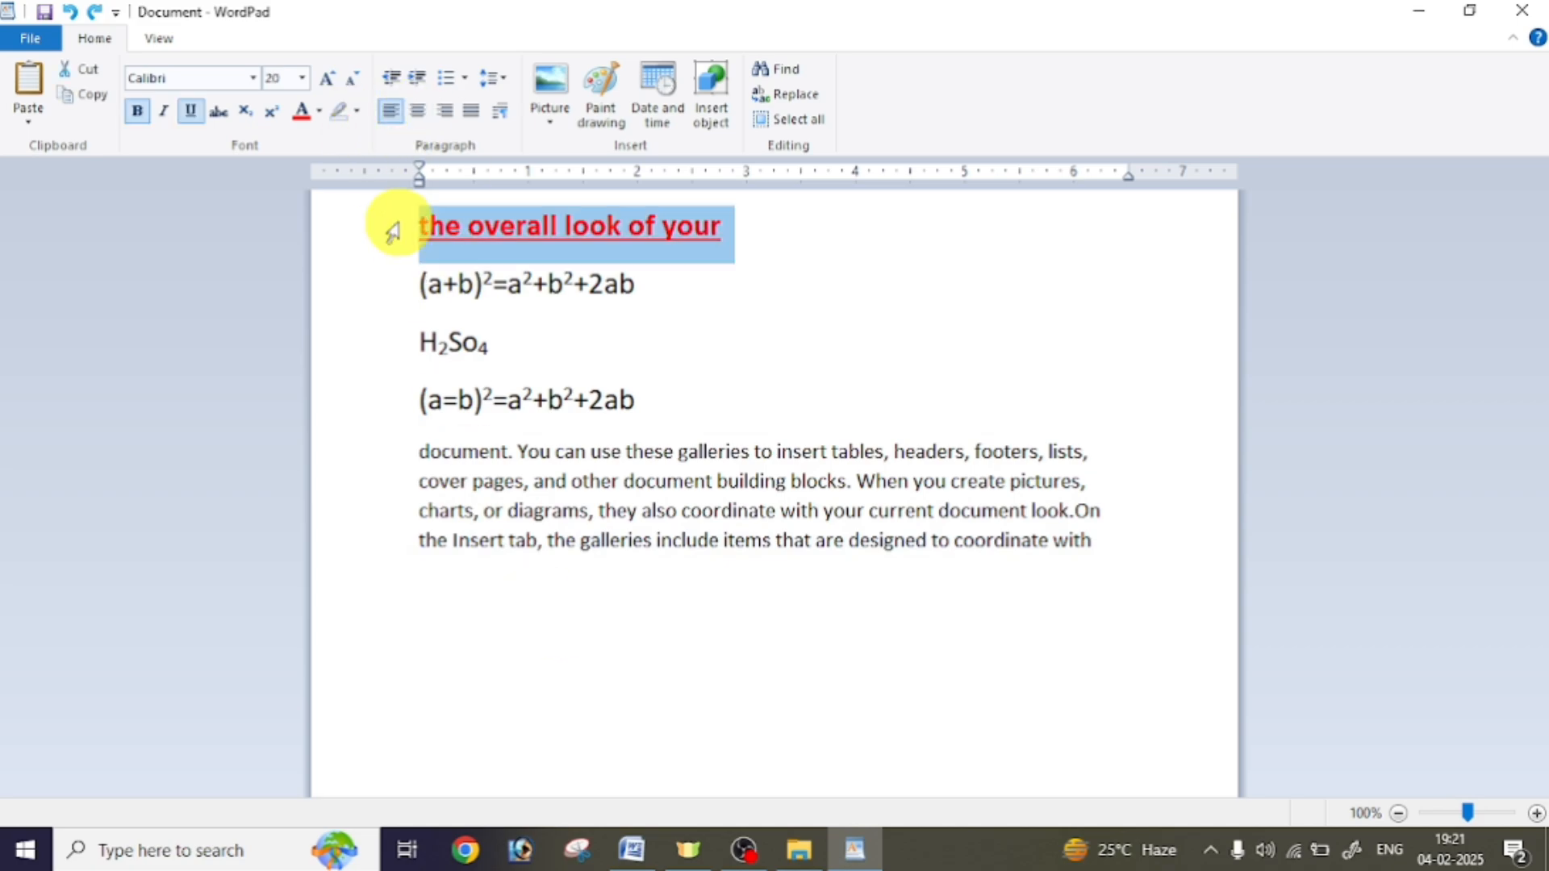
pyautogui.click(329, 80)
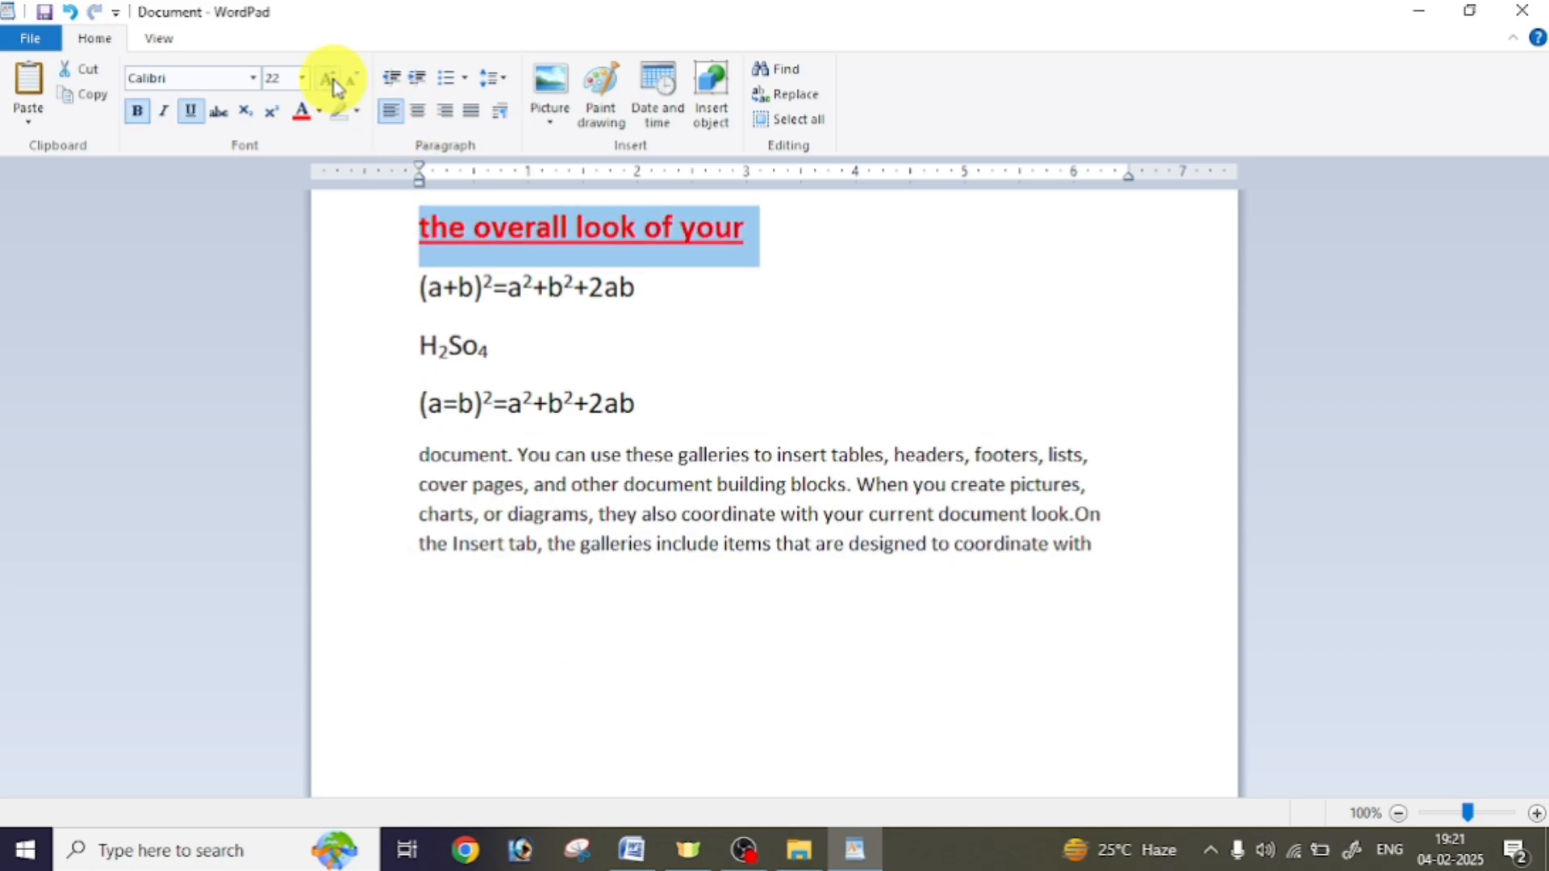
pyautogui.click(329, 81)
pyautogui.click(352, 79)
pyautogui.click(328, 81)
pyautogui.click(328, 80)
# Set the font size of the line "the overall look of your" to 18, and increase it in steps to 24
pyautogui.click(301, 78)
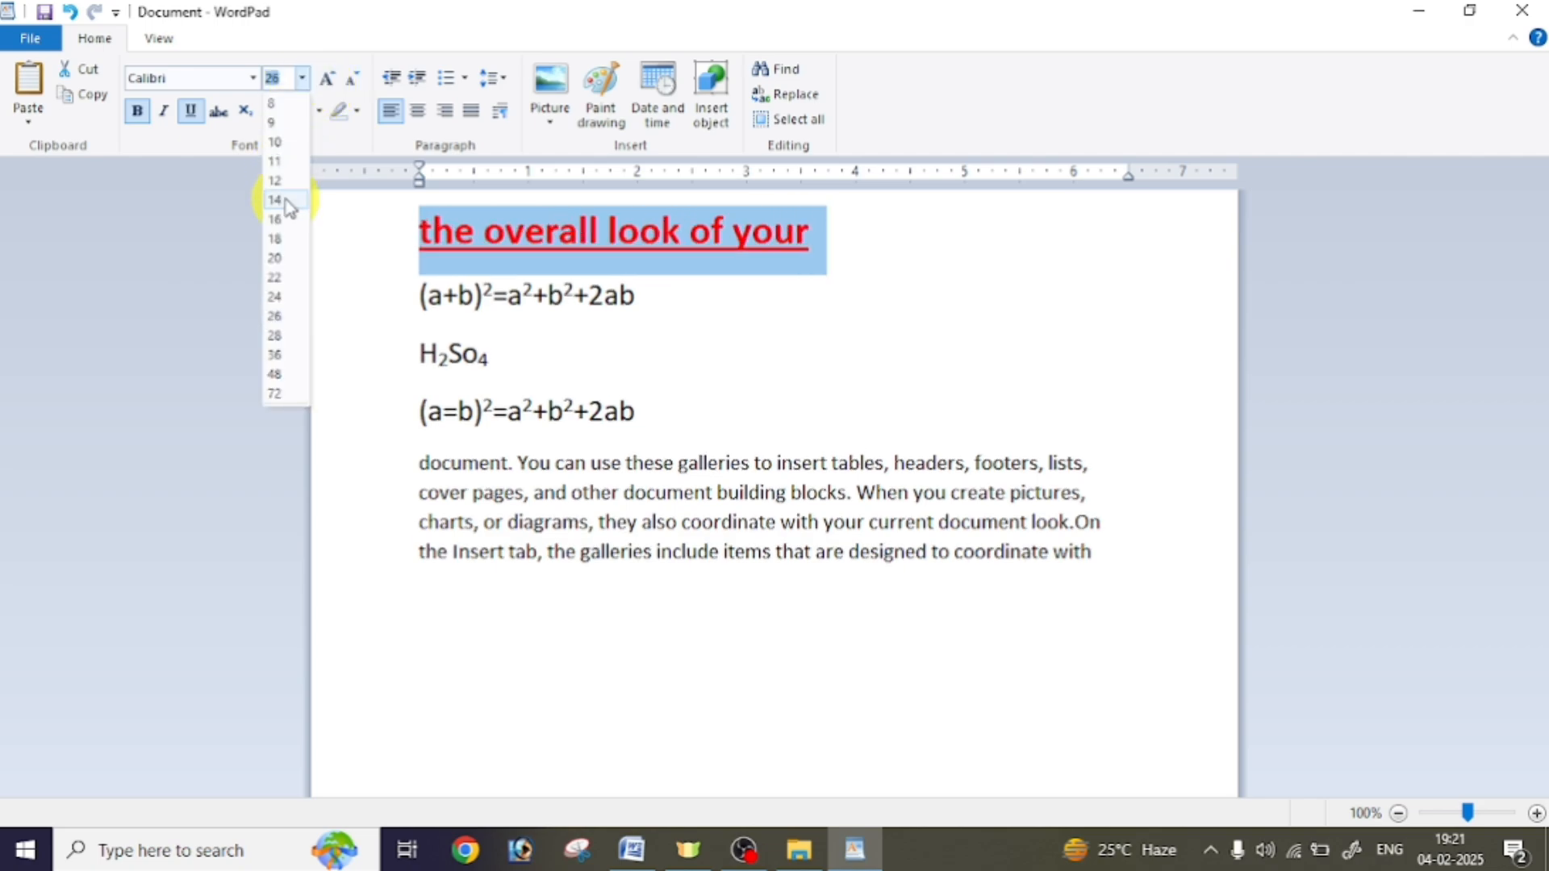
pyautogui.click(279, 238)
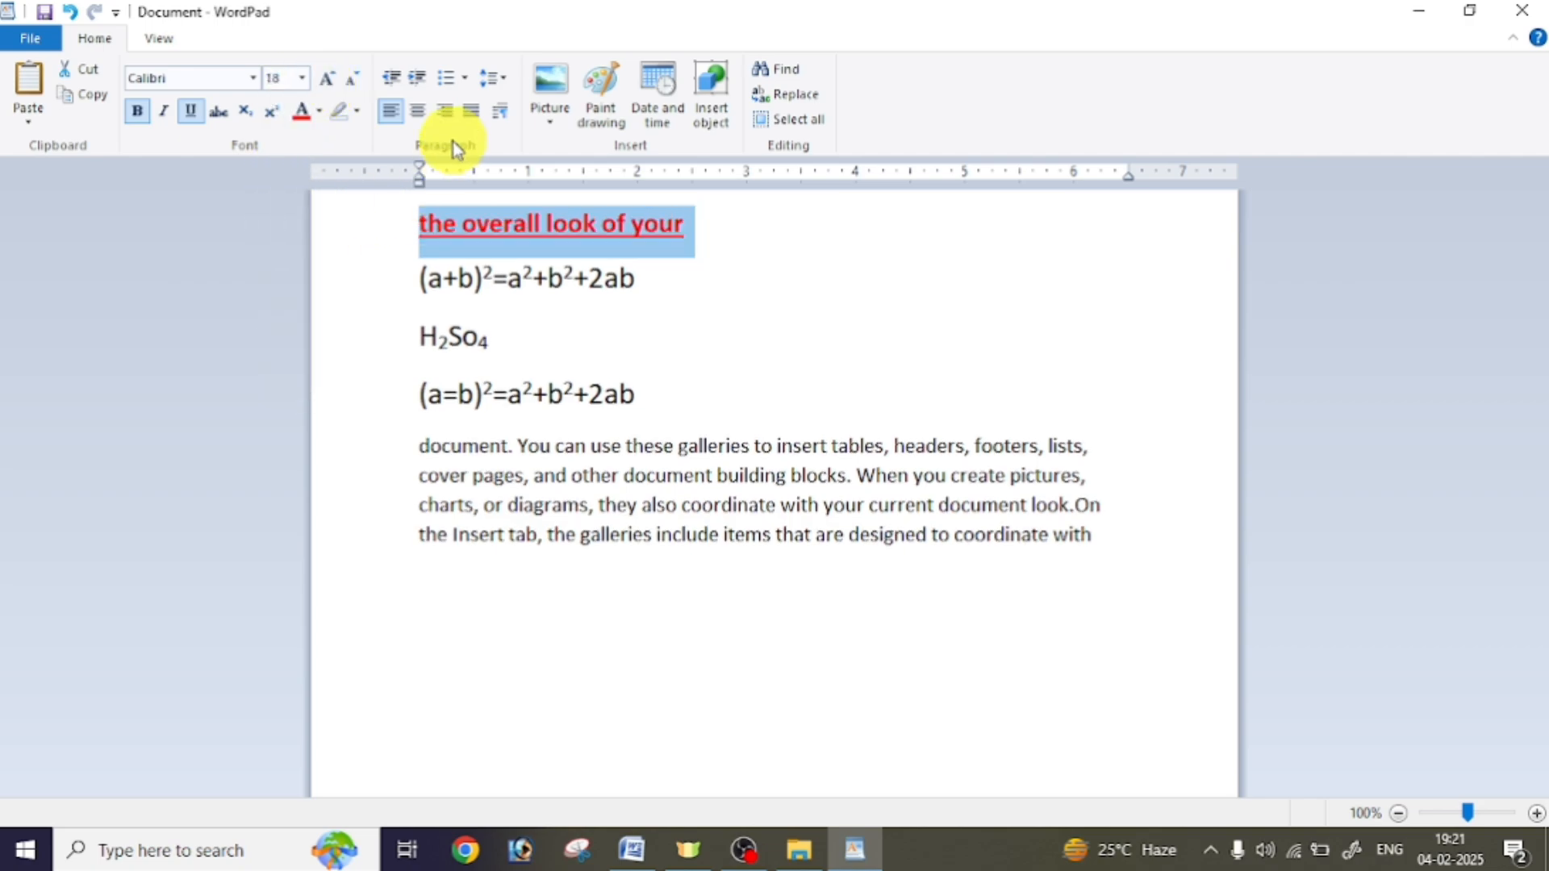
pyautogui.click(327, 78)
pyautogui.click(328, 78)
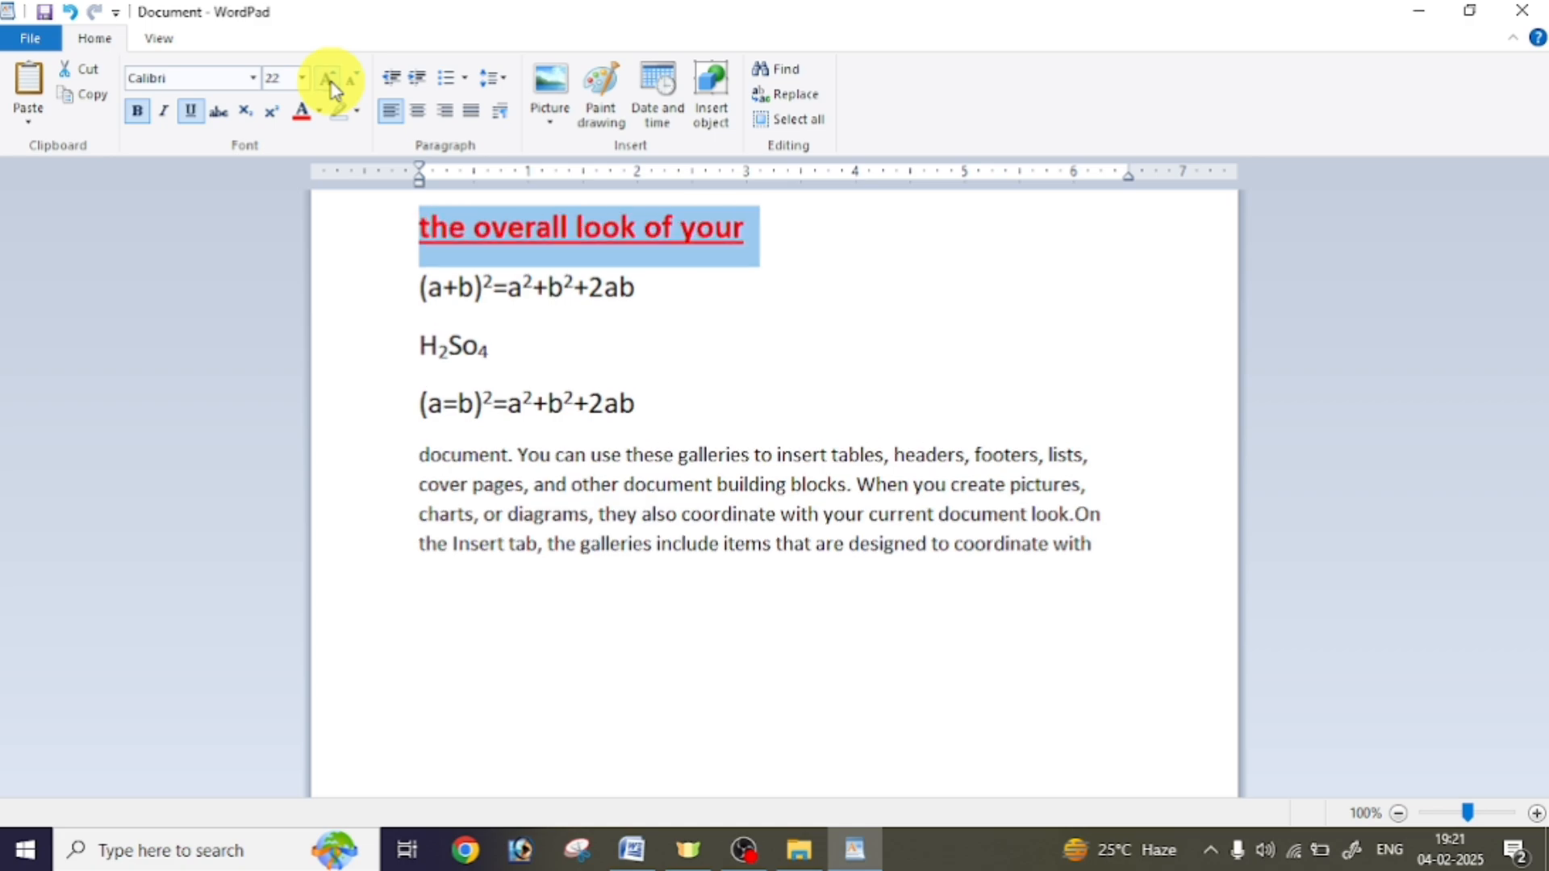
pyautogui.click(328, 78)
# Cycle the line "the overall look of your" twice through centre, right and left alignment
pyautogui.click(416, 113)
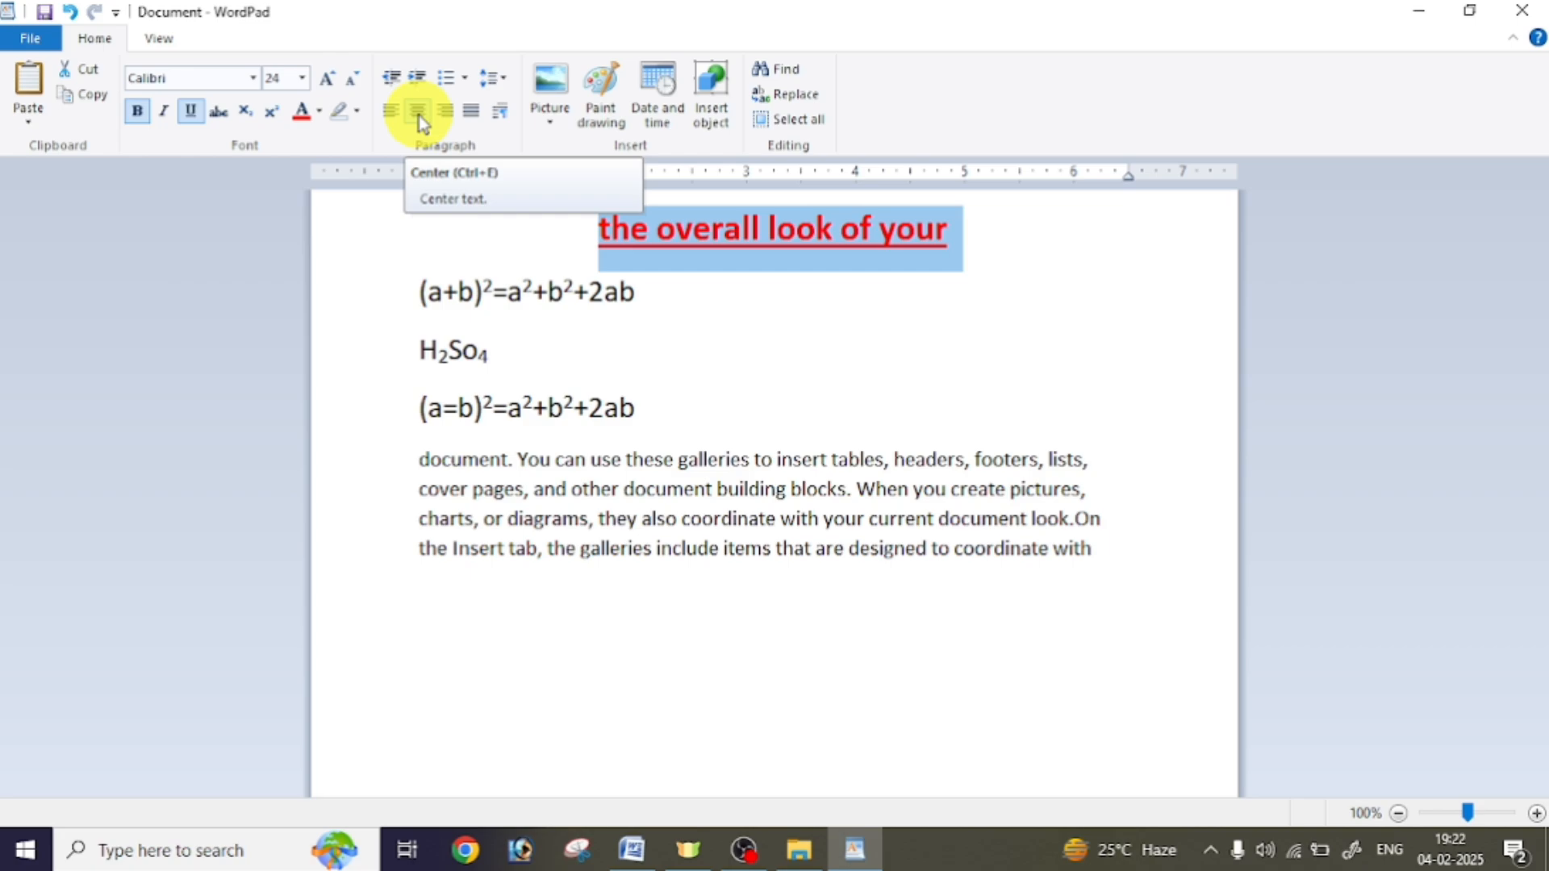
pyautogui.click(446, 113)
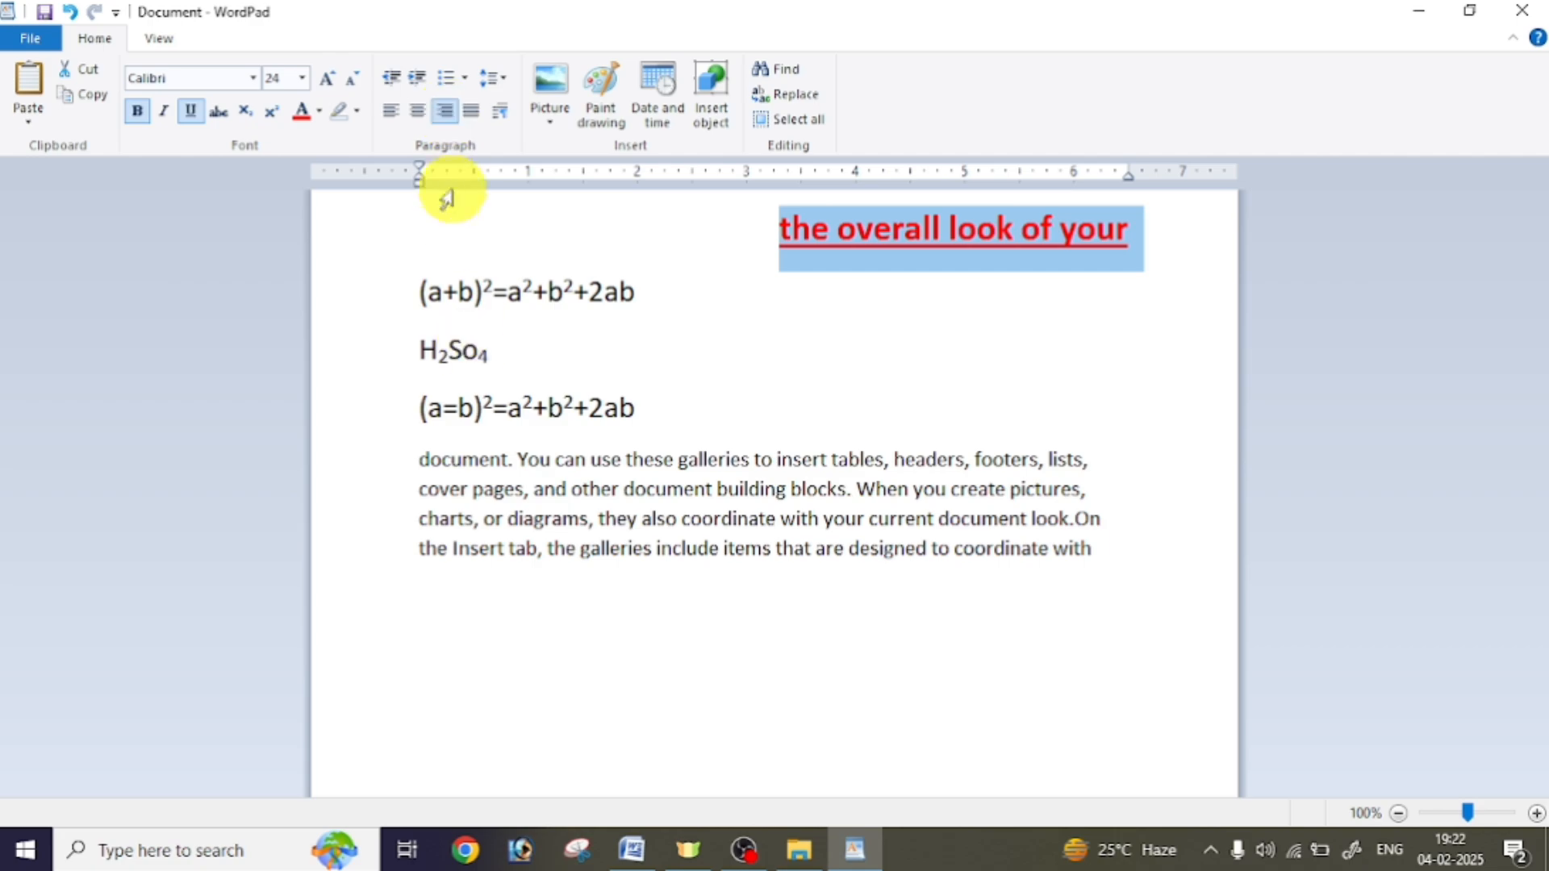
pyautogui.click(392, 113)
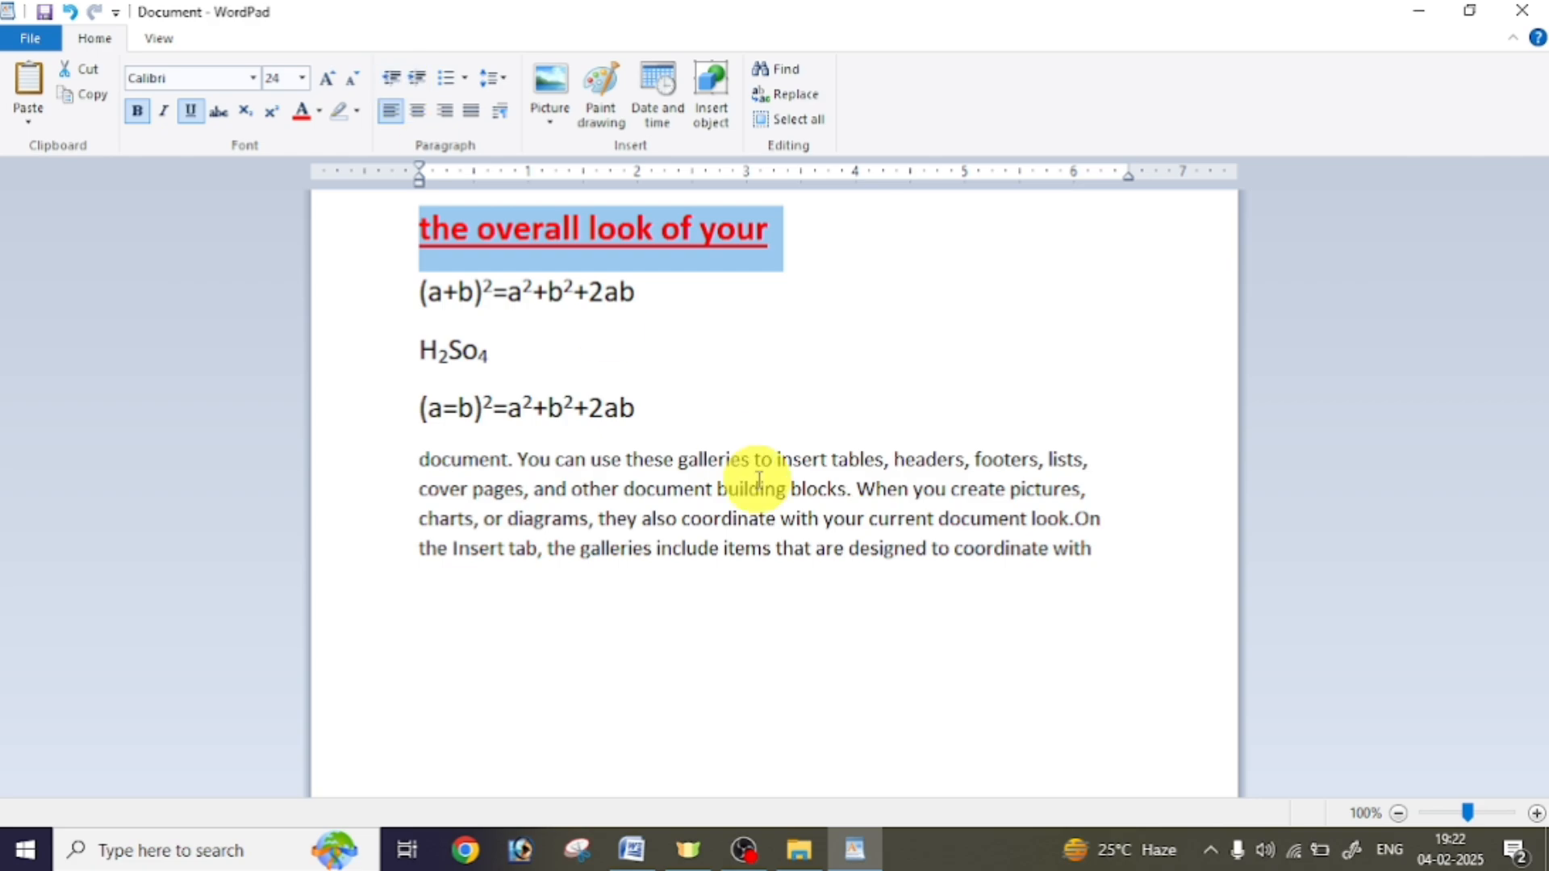
pyautogui.hotkey('ctrl', 'e')
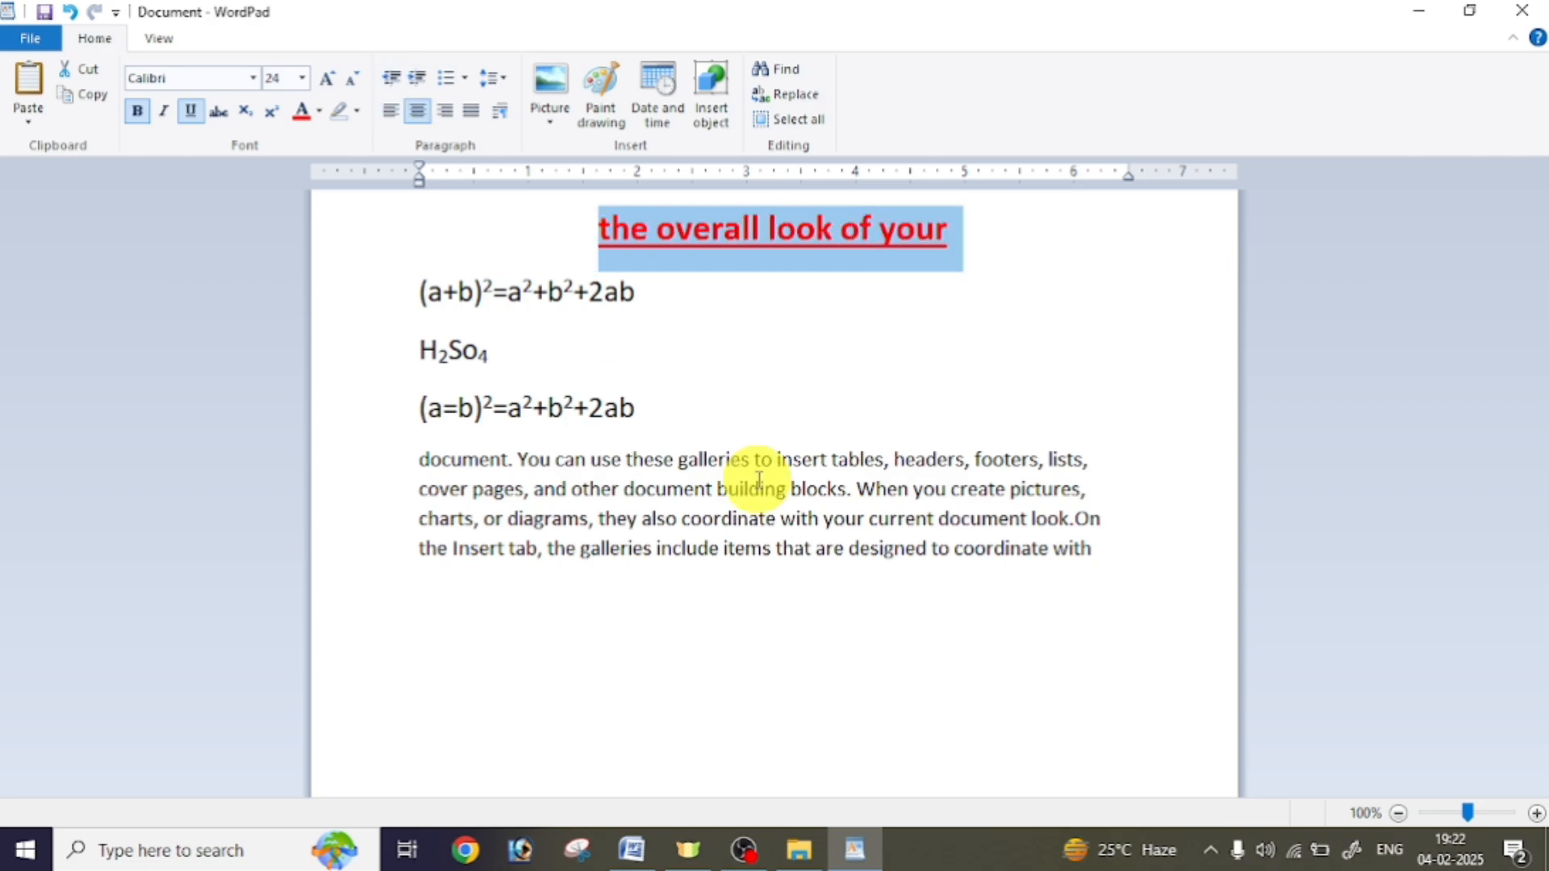
pyautogui.hotkey('ctrl', 'r')
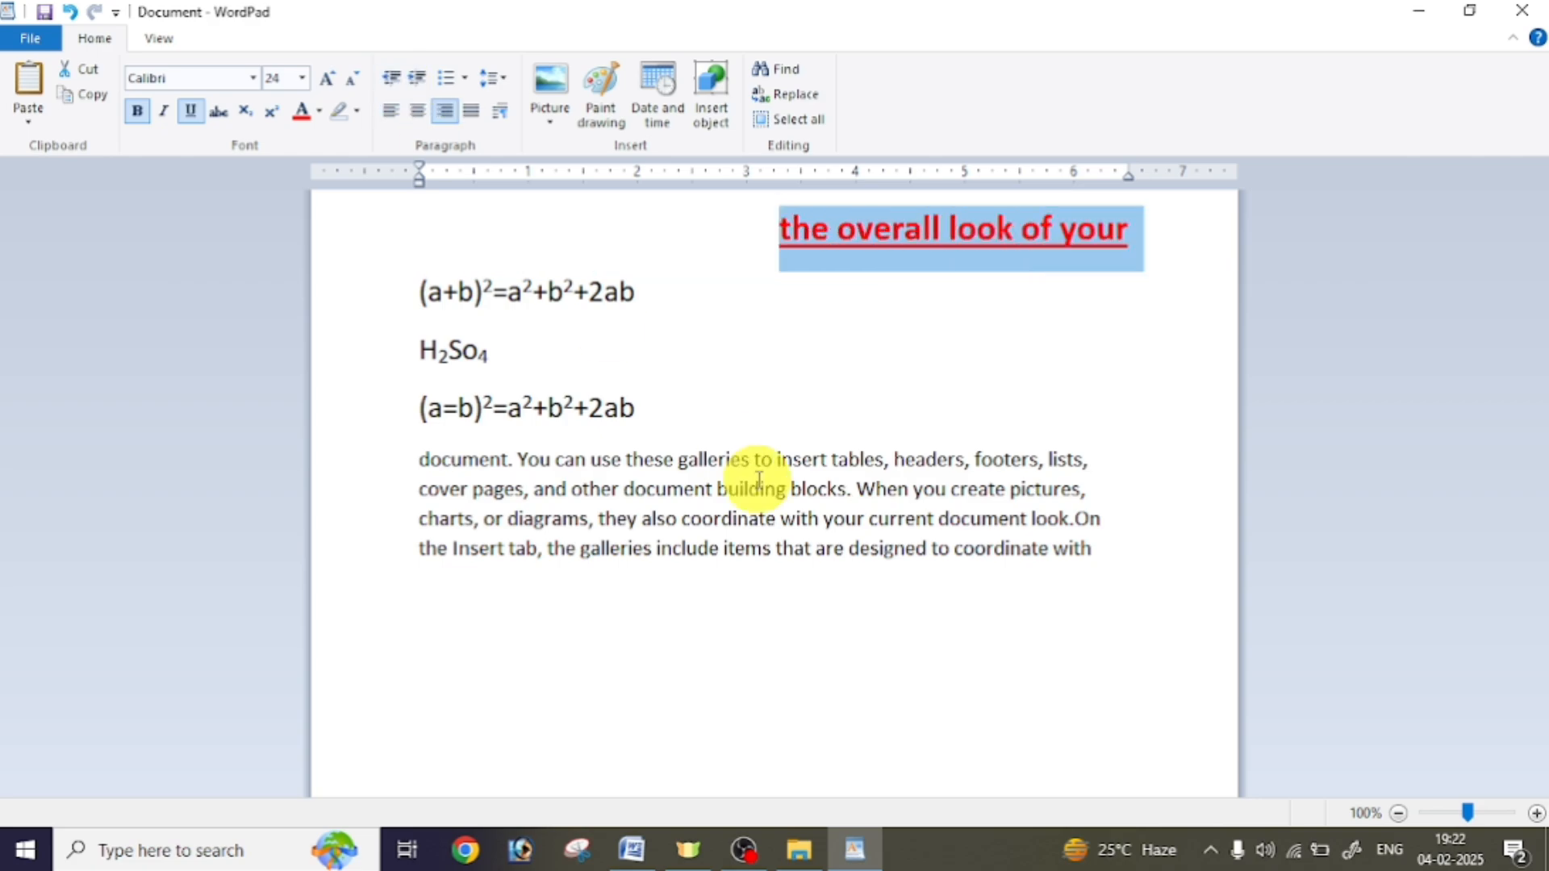
pyautogui.hotkey('ctrl', 'l')
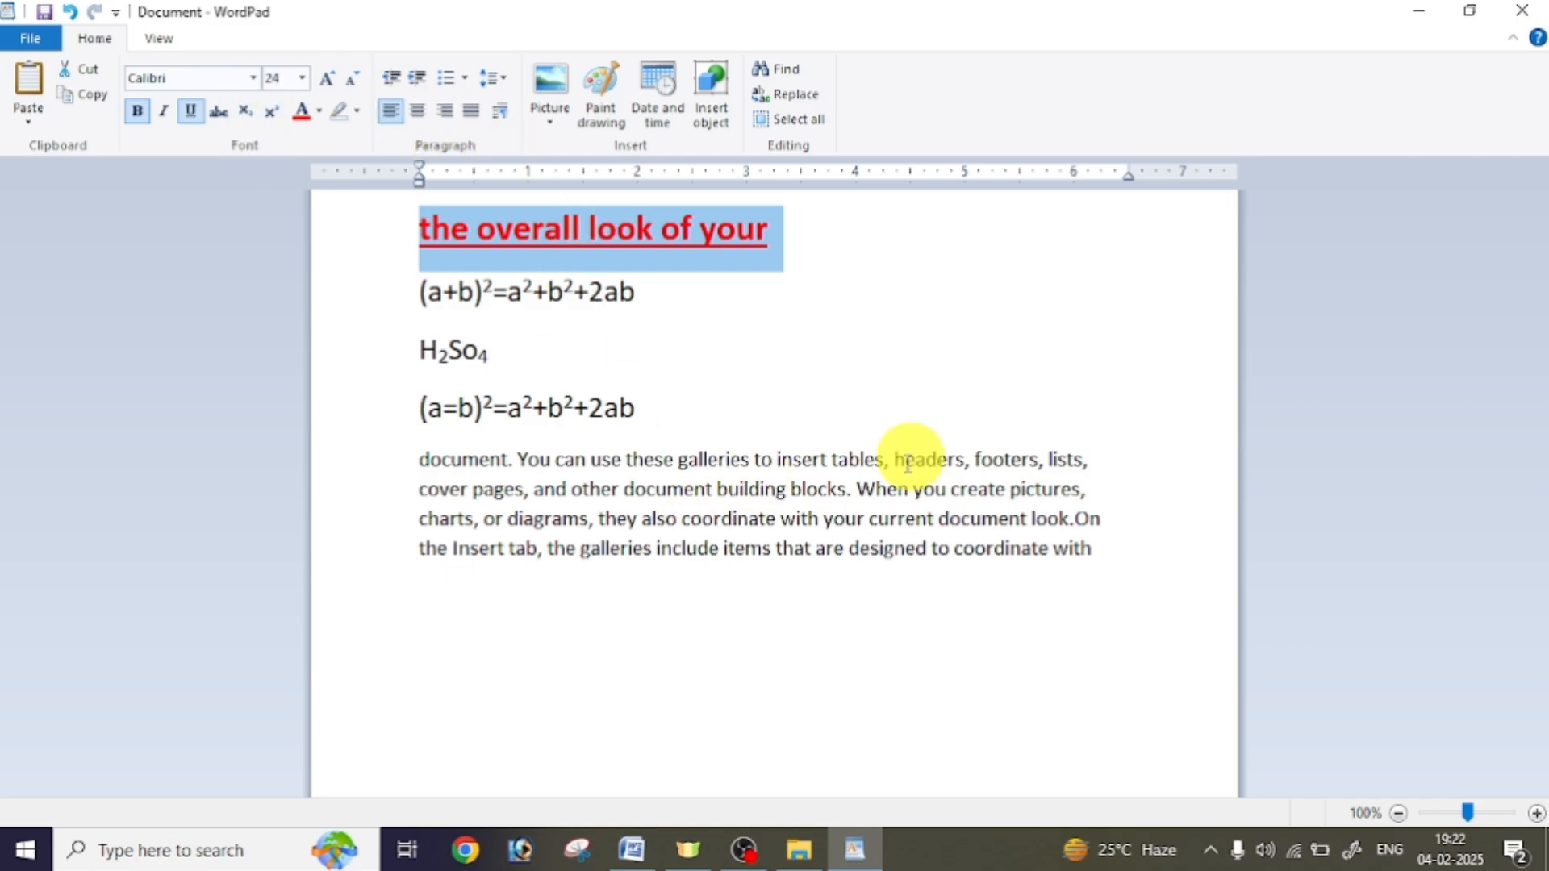
# Add the line "lession-45" below the paragraph and format it centred, bold and underlined, with both styles off for the text that follows
pyautogui.click(1115, 562)
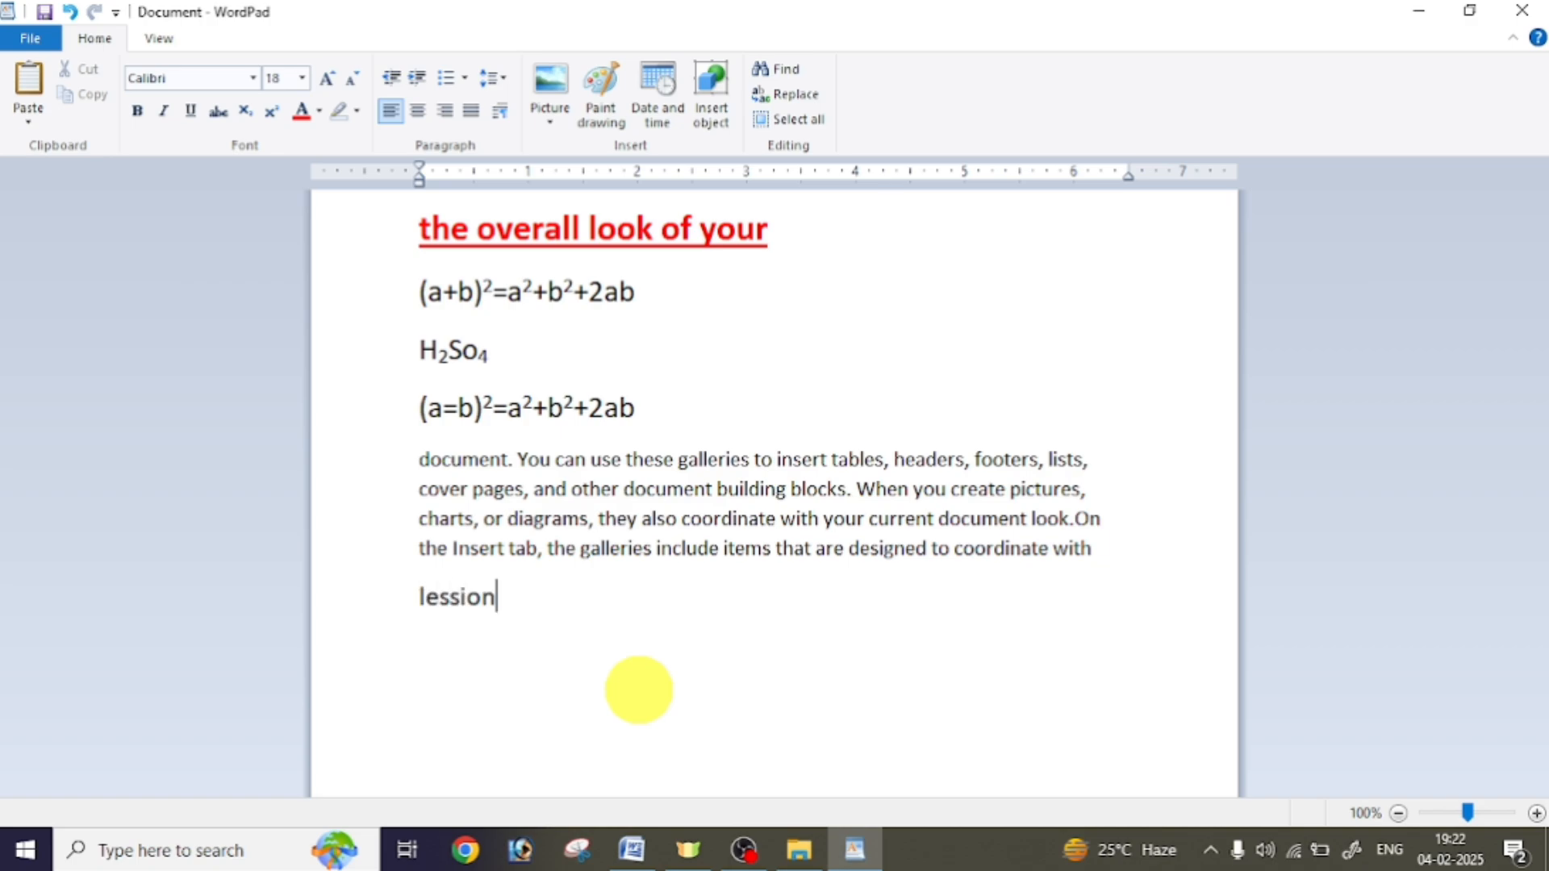
pyautogui.click(391, 594)
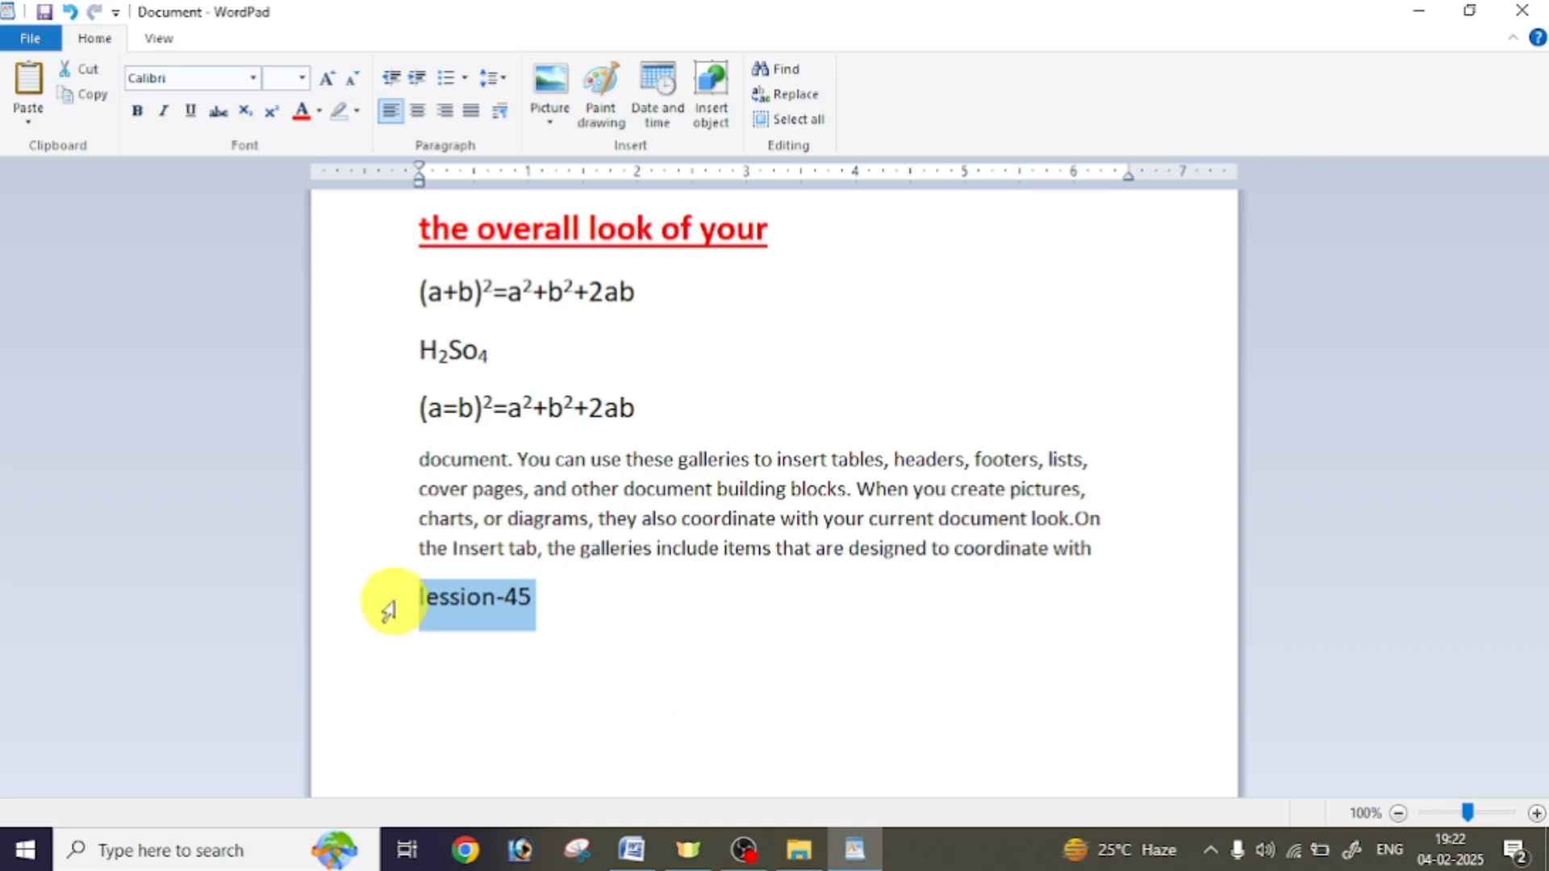
pyautogui.click(417, 110)
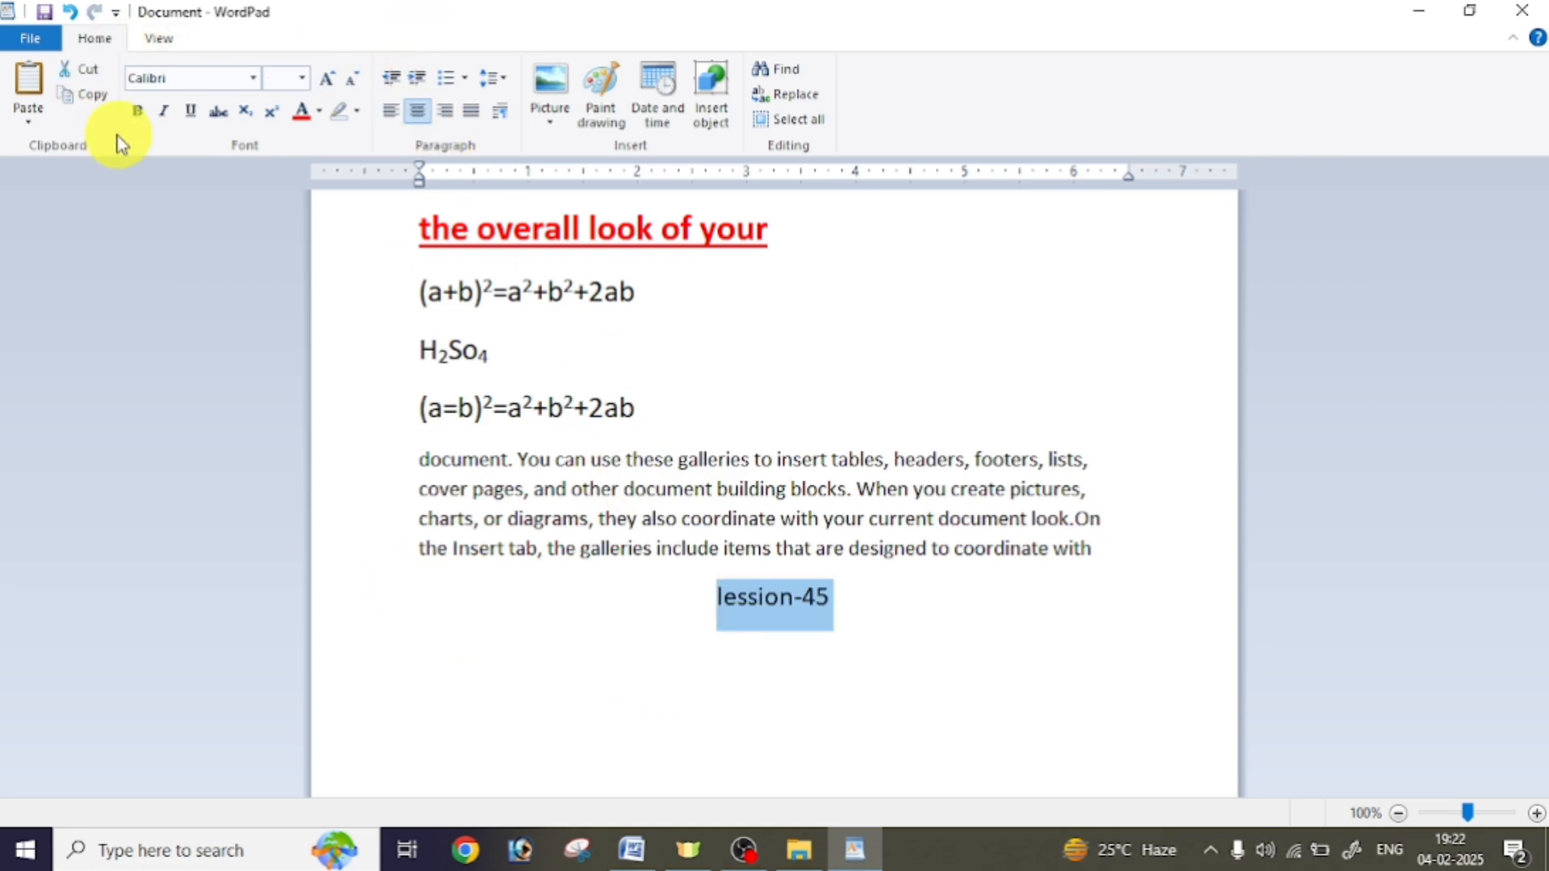
pyautogui.click(187, 112)
pyautogui.click(137, 111)
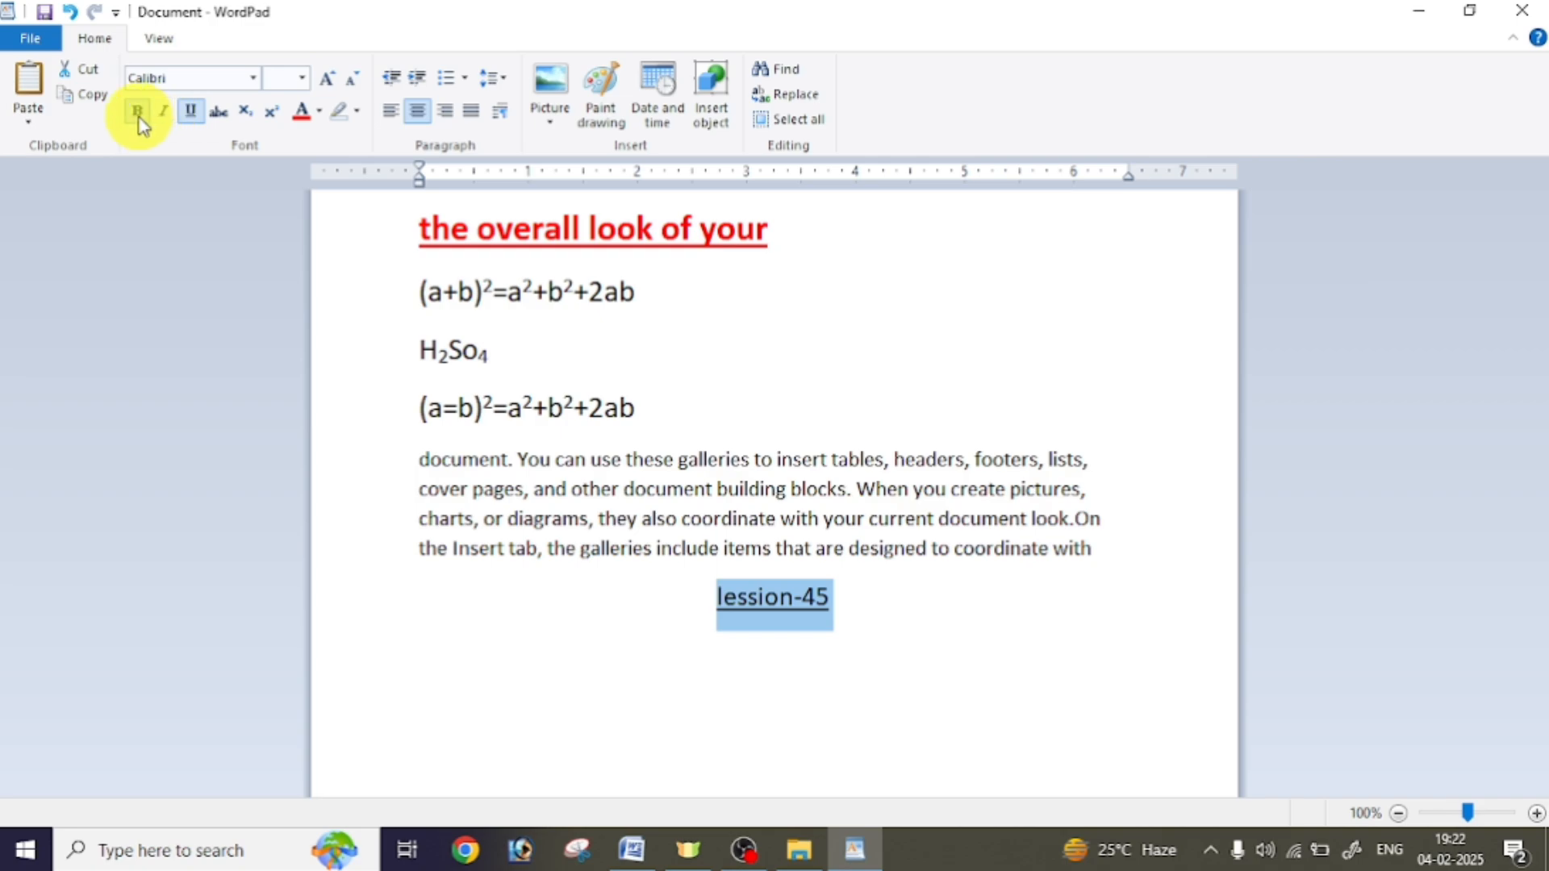
pyautogui.click(867, 610)
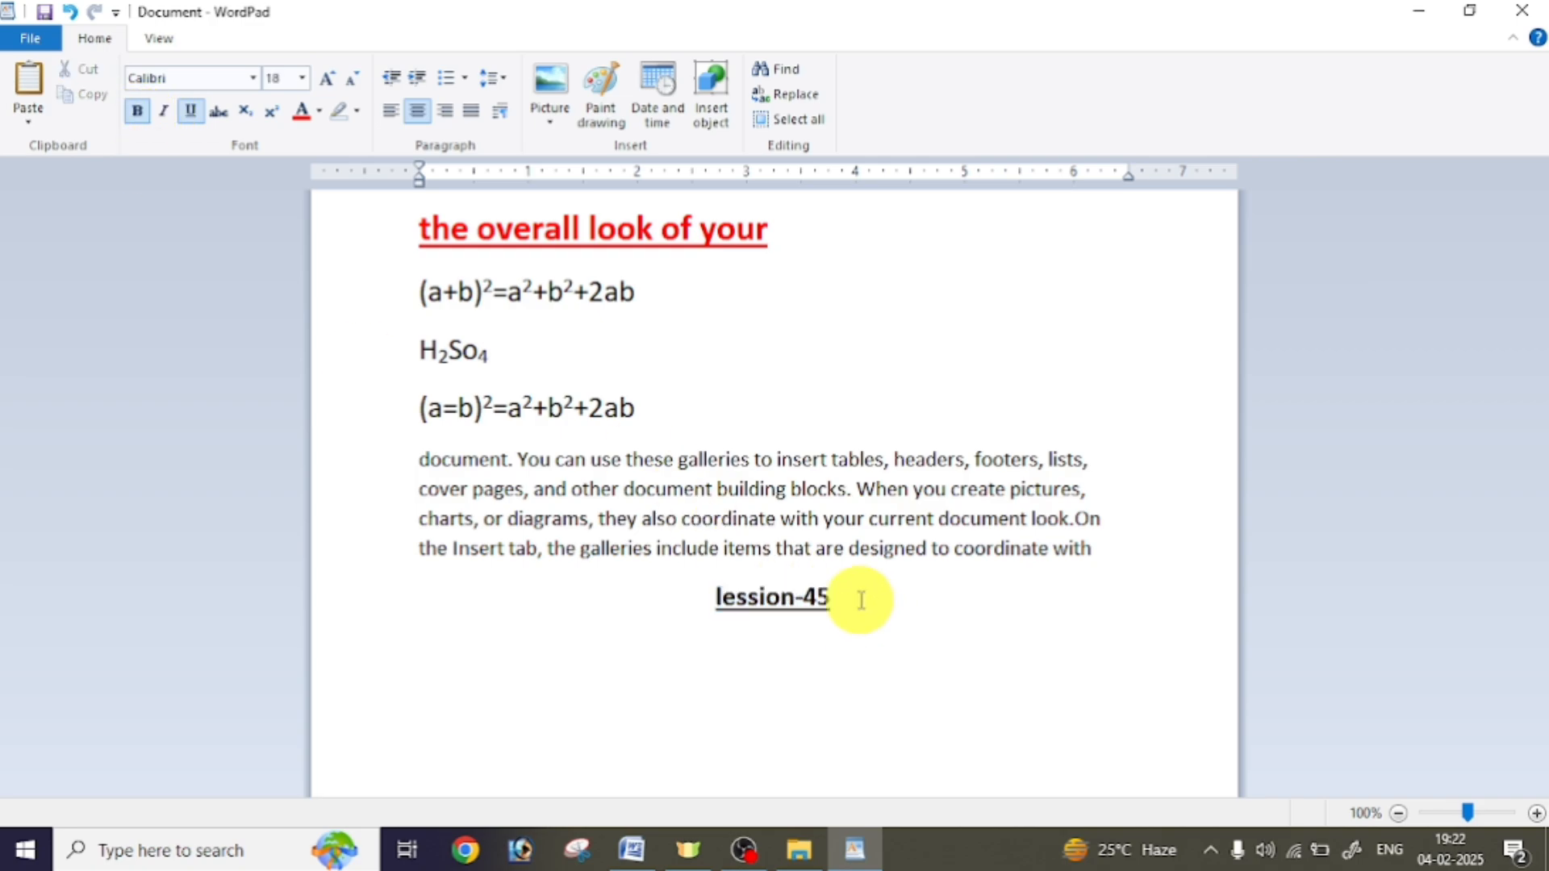
pyautogui.click(137, 111)
pyautogui.click(191, 113)
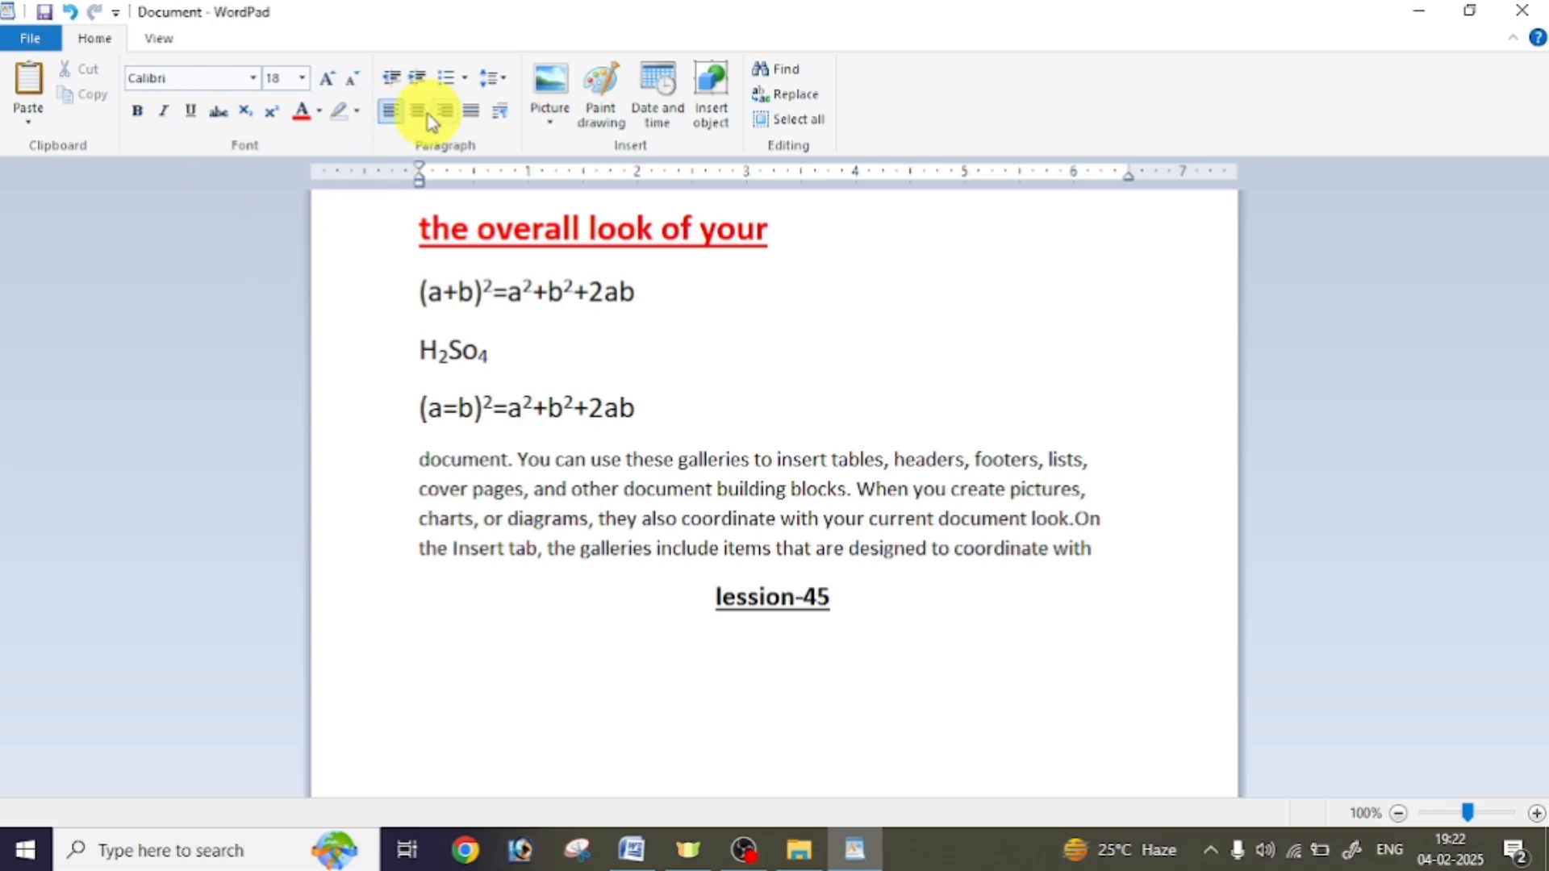
# Justify the four-line paragraph that begins with "document. You can use these galleries"
pyautogui.moveTo(396, 459); pyautogui.dragTo(417, 575)
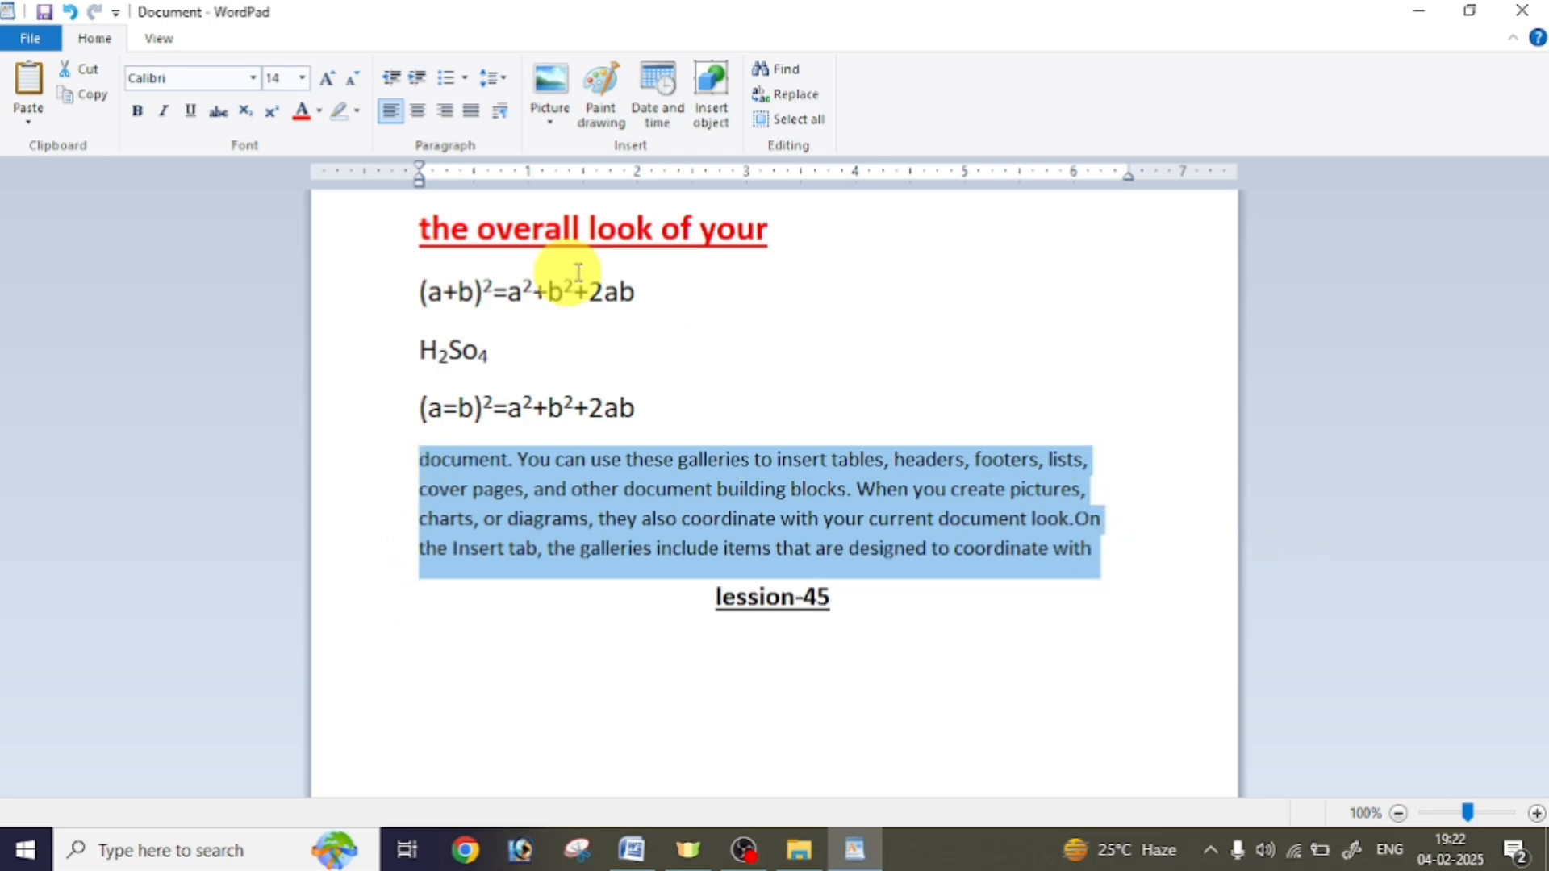
pyautogui.click(472, 109)
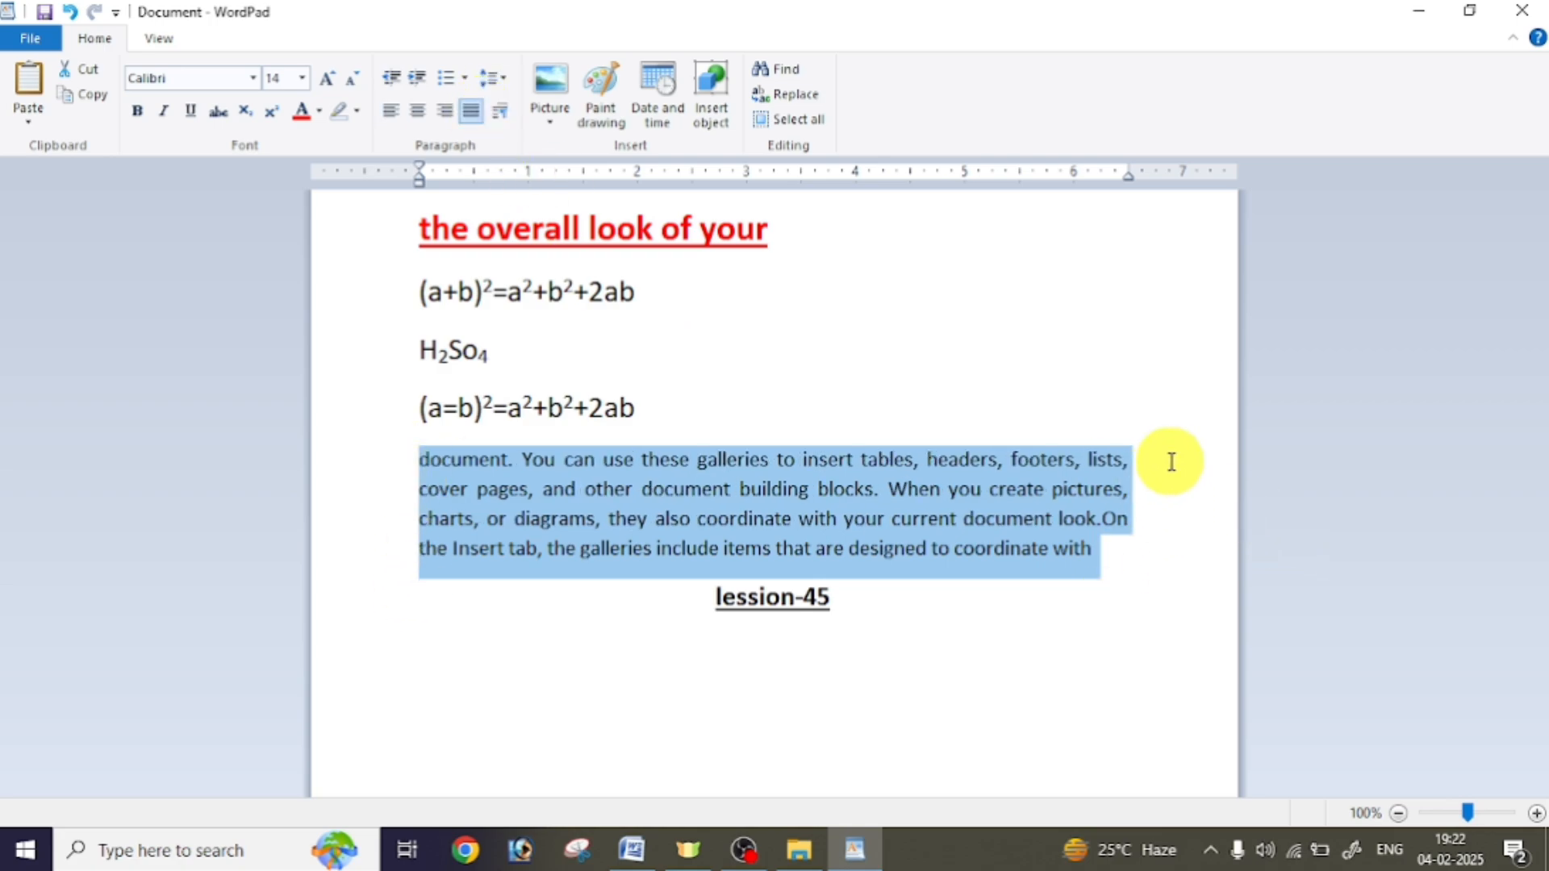
pyautogui.click(771, 492)
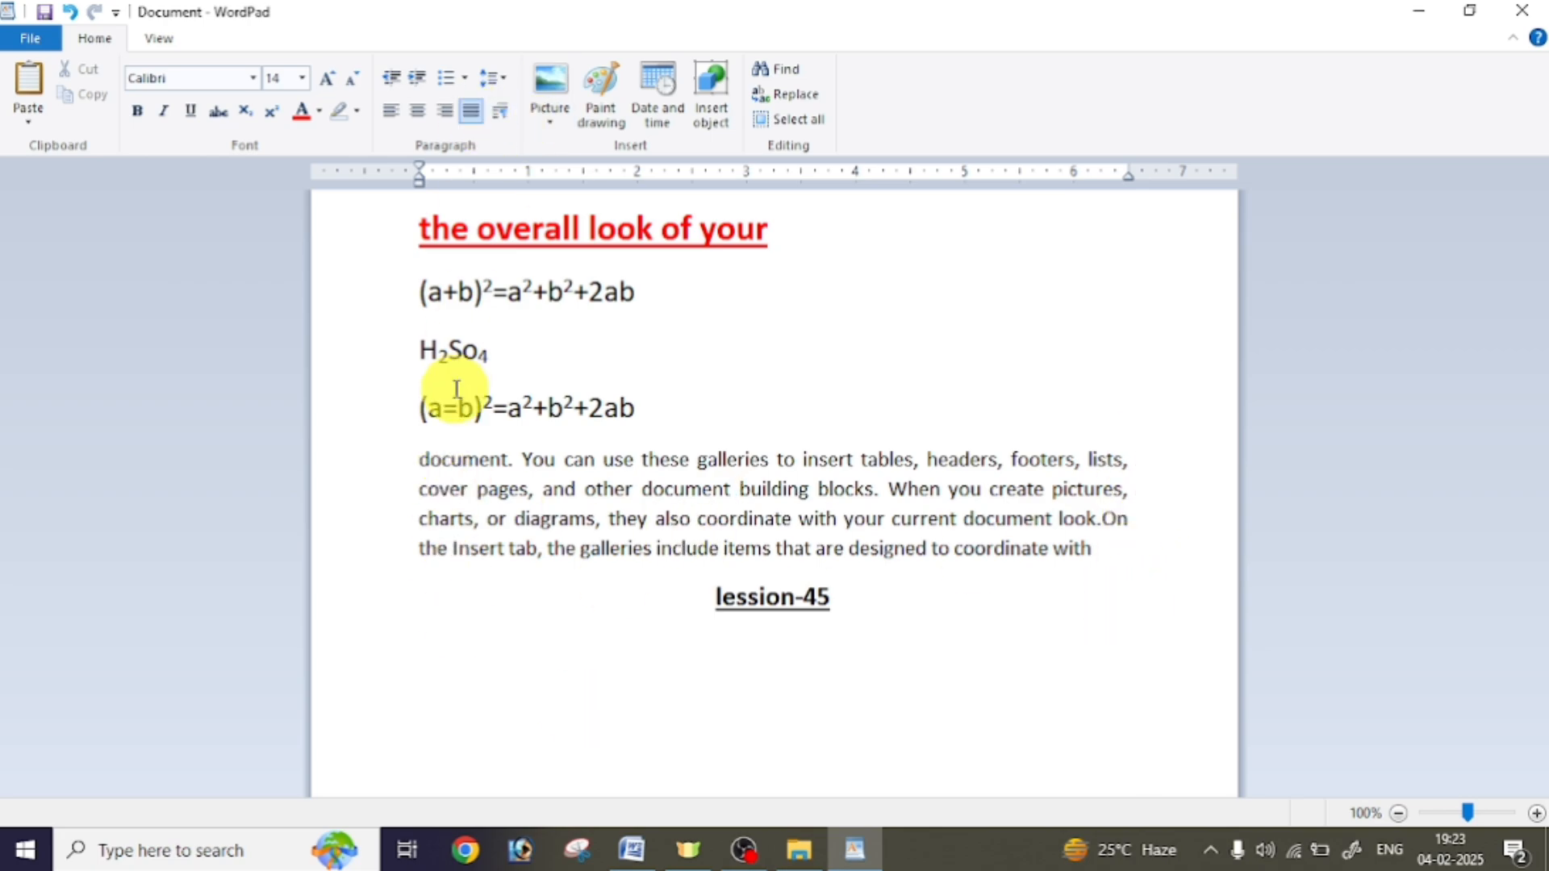
# Add a left-aligned line below "lession-45" and start a 1., 2., 3. numbered list there with the word "you"
pyautogui.click(857, 593)
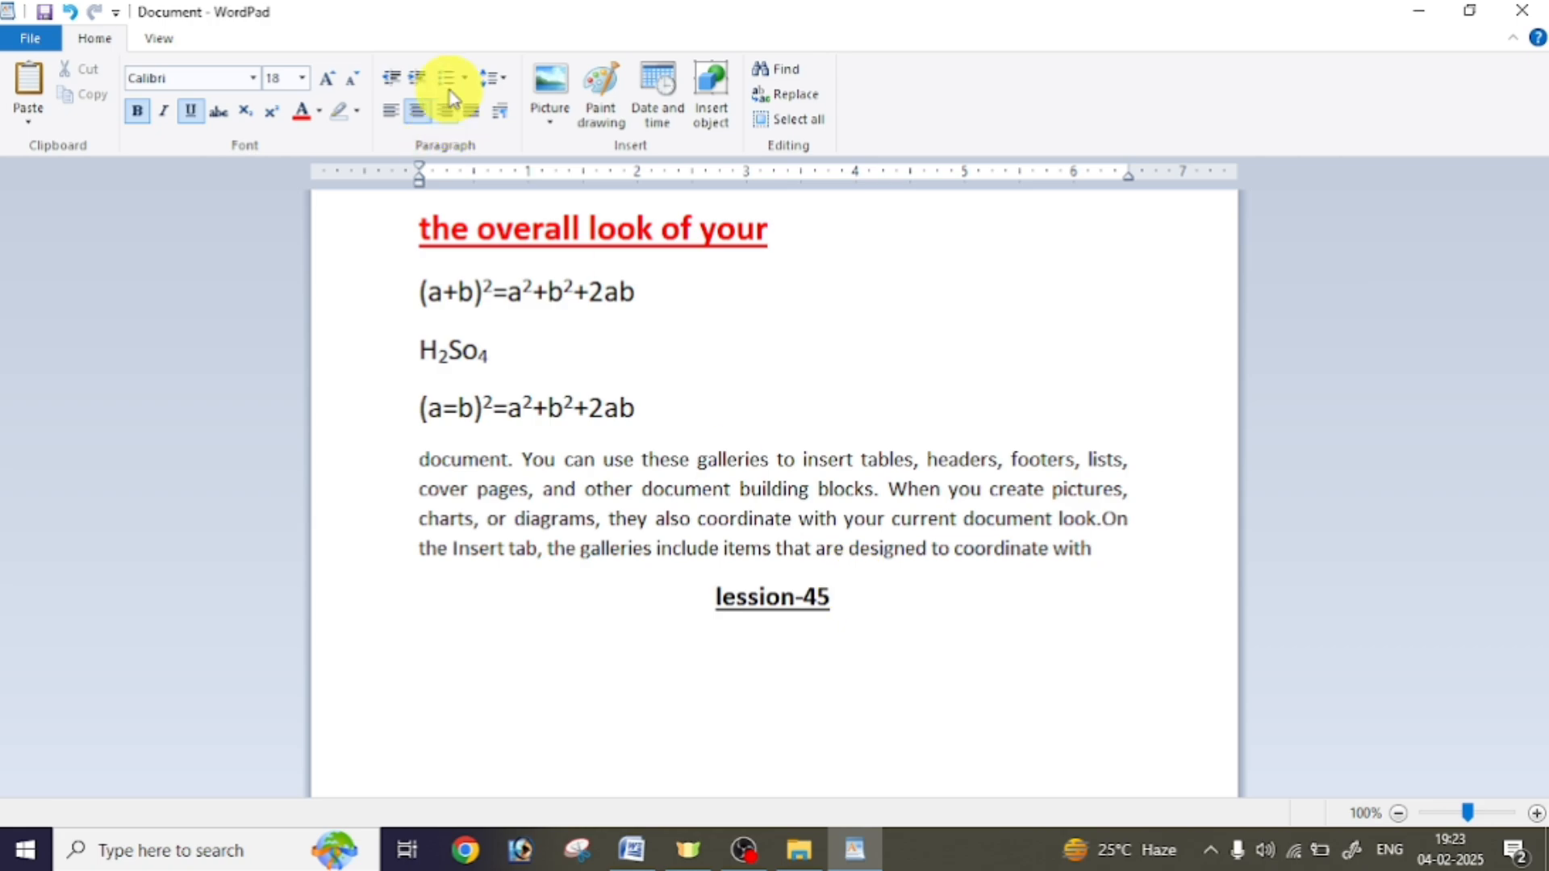
pyautogui.press('Return')
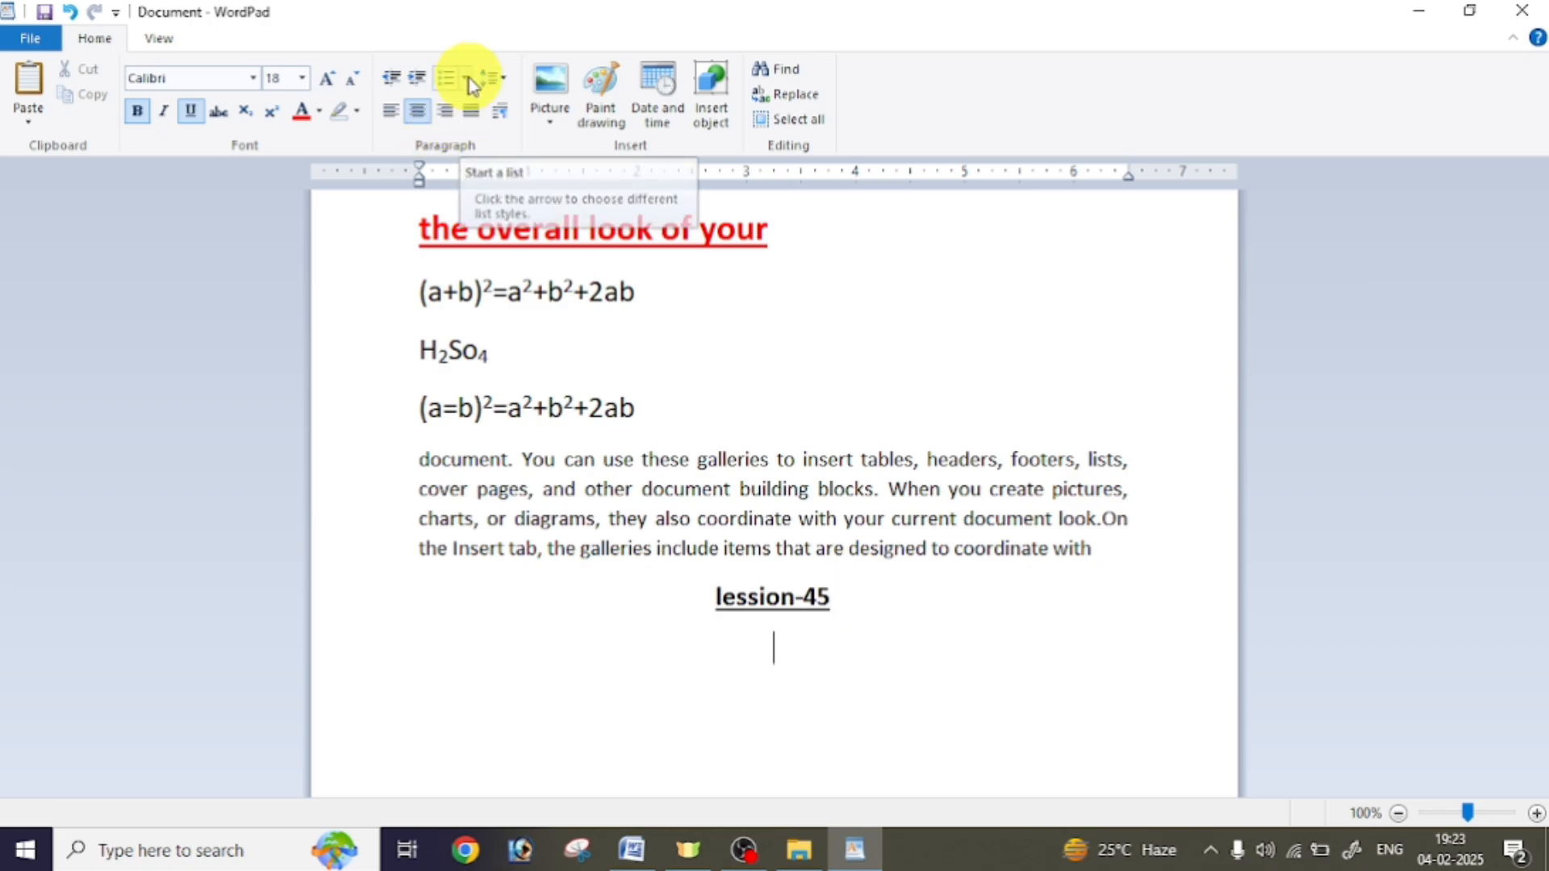
pyautogui.click(391, 111)
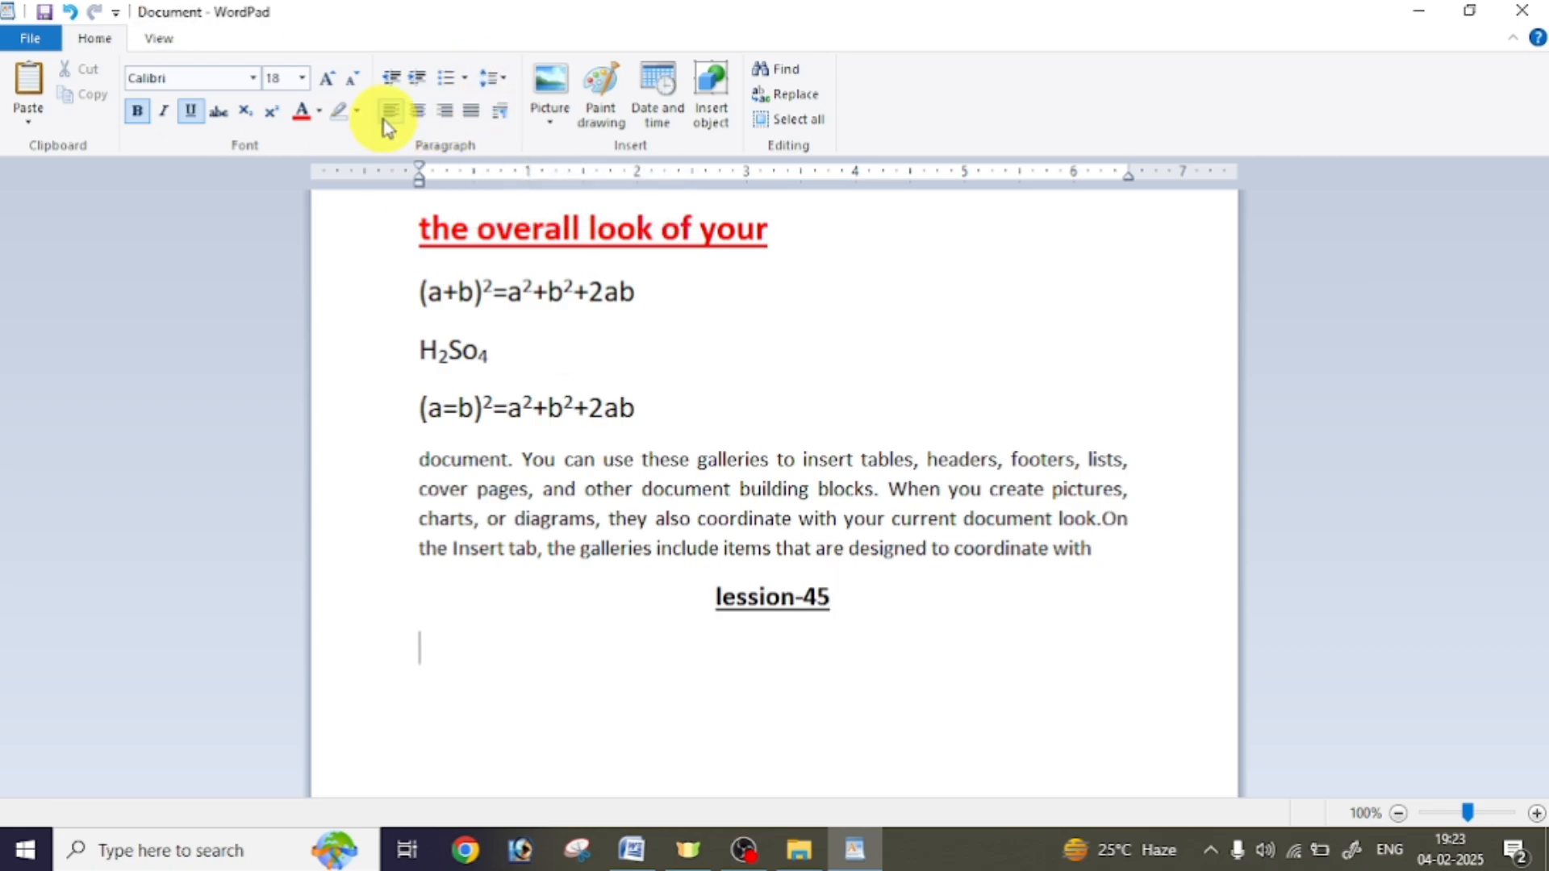
pyautogui.click(472, 76)
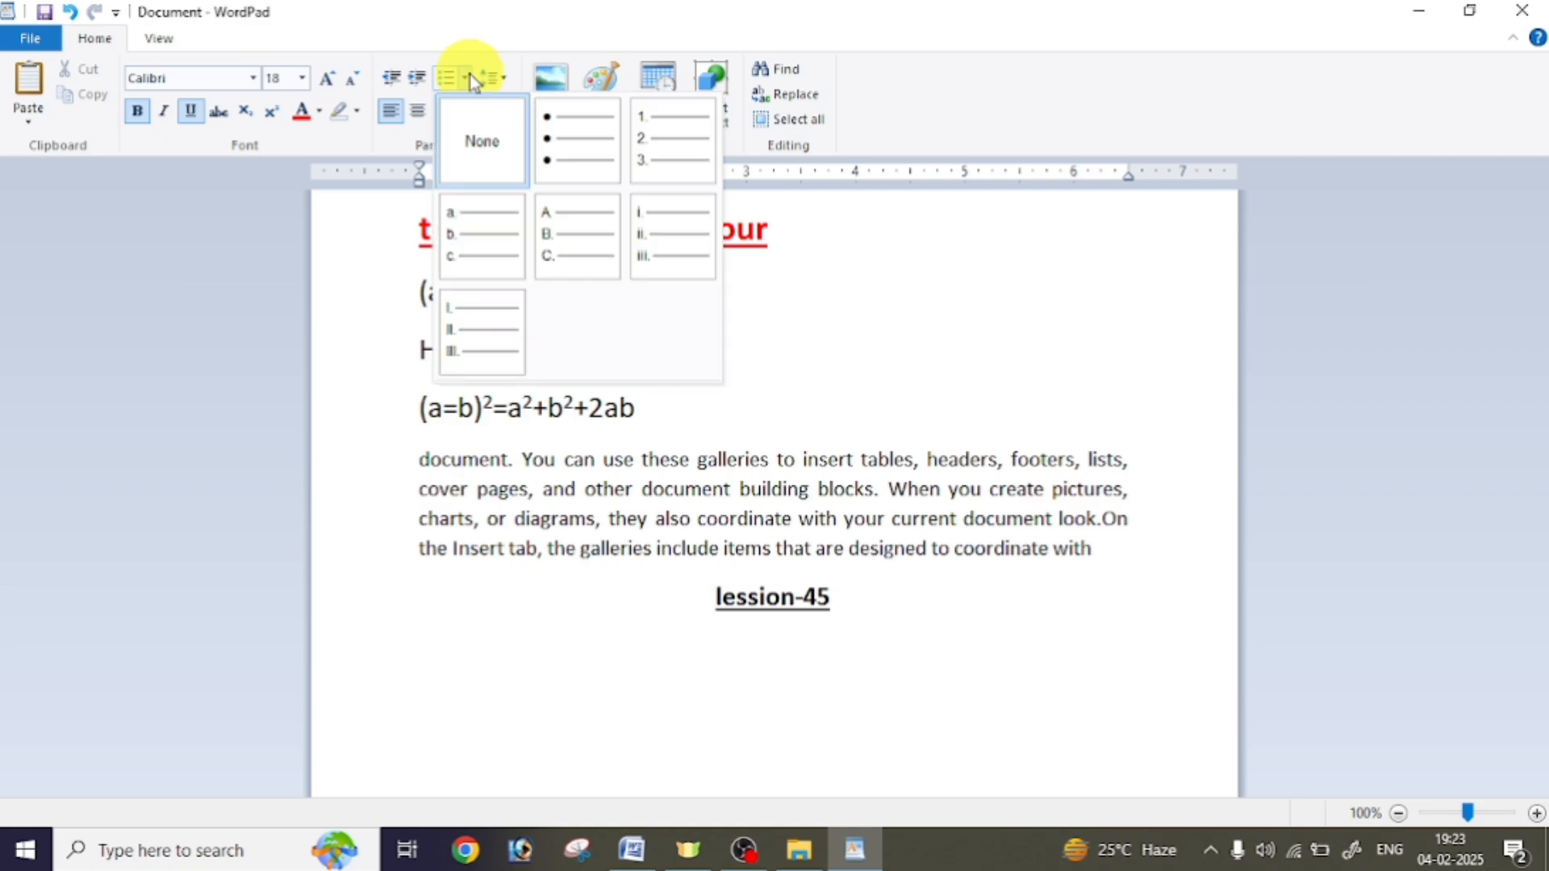
pyautogui.click(685, 145)
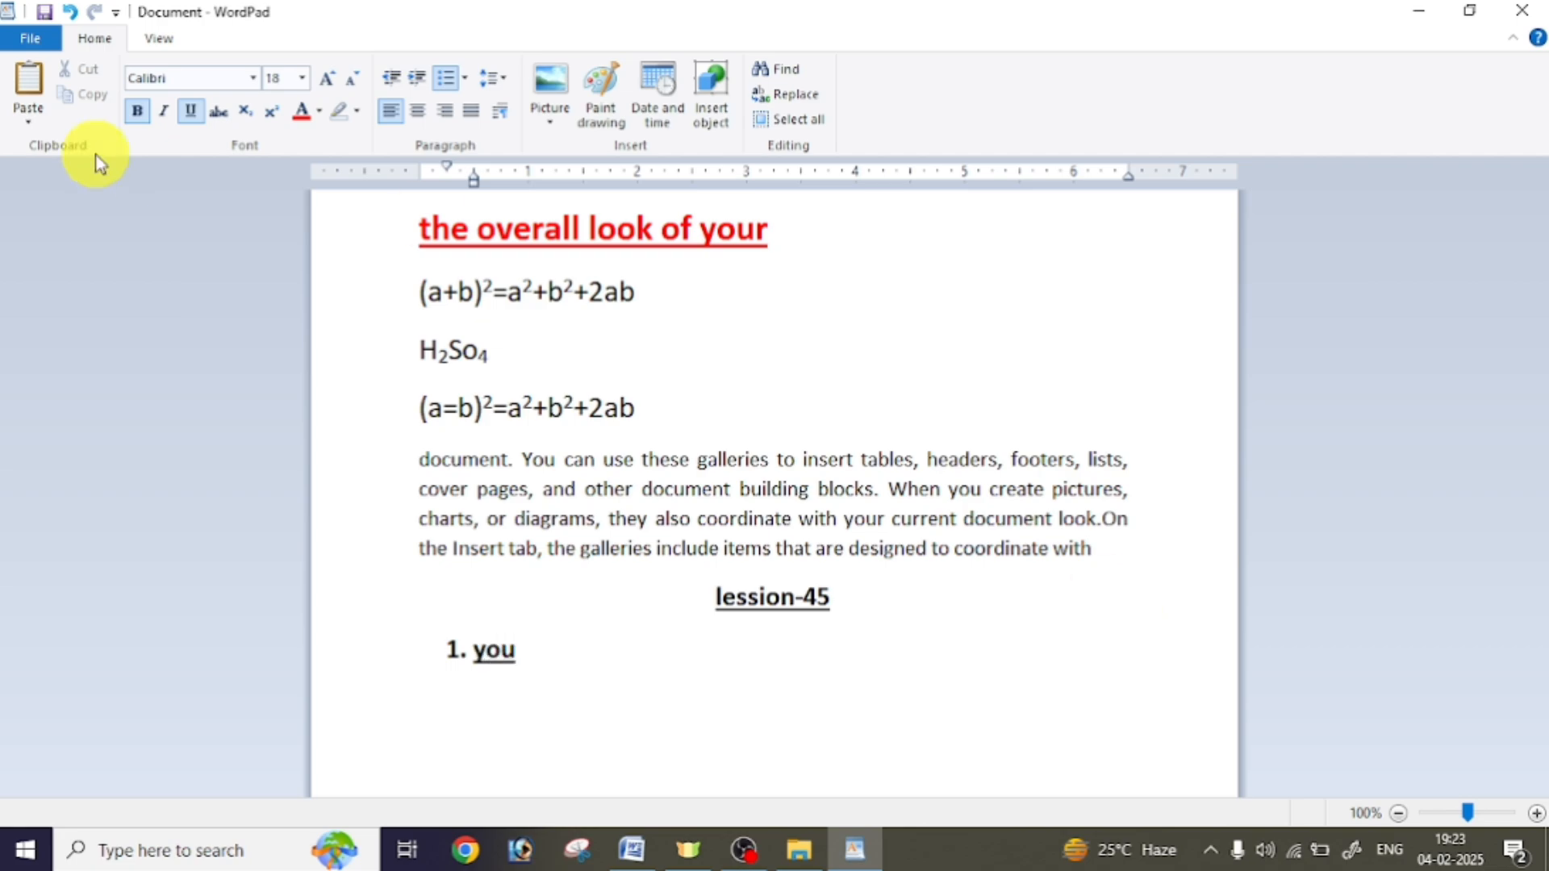
# Remove the bold and underline formatting from the first list item "you"
pyautogui.click(359, 654)
pyautogui.click(137, 111)
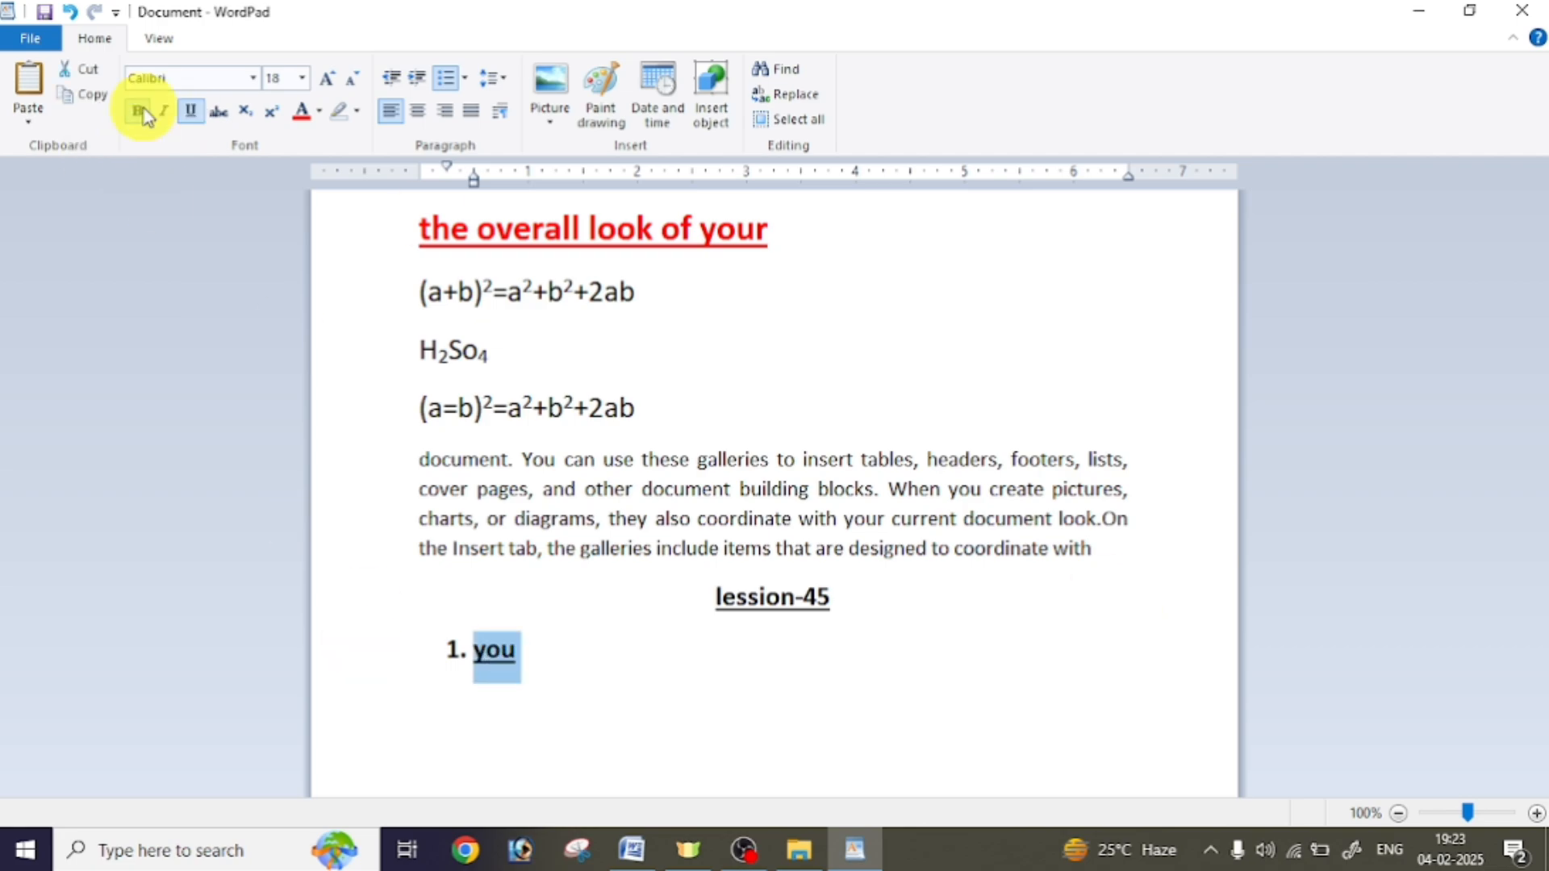
pyautogui.click(191, 111)
pyautogui.click(548, 665)
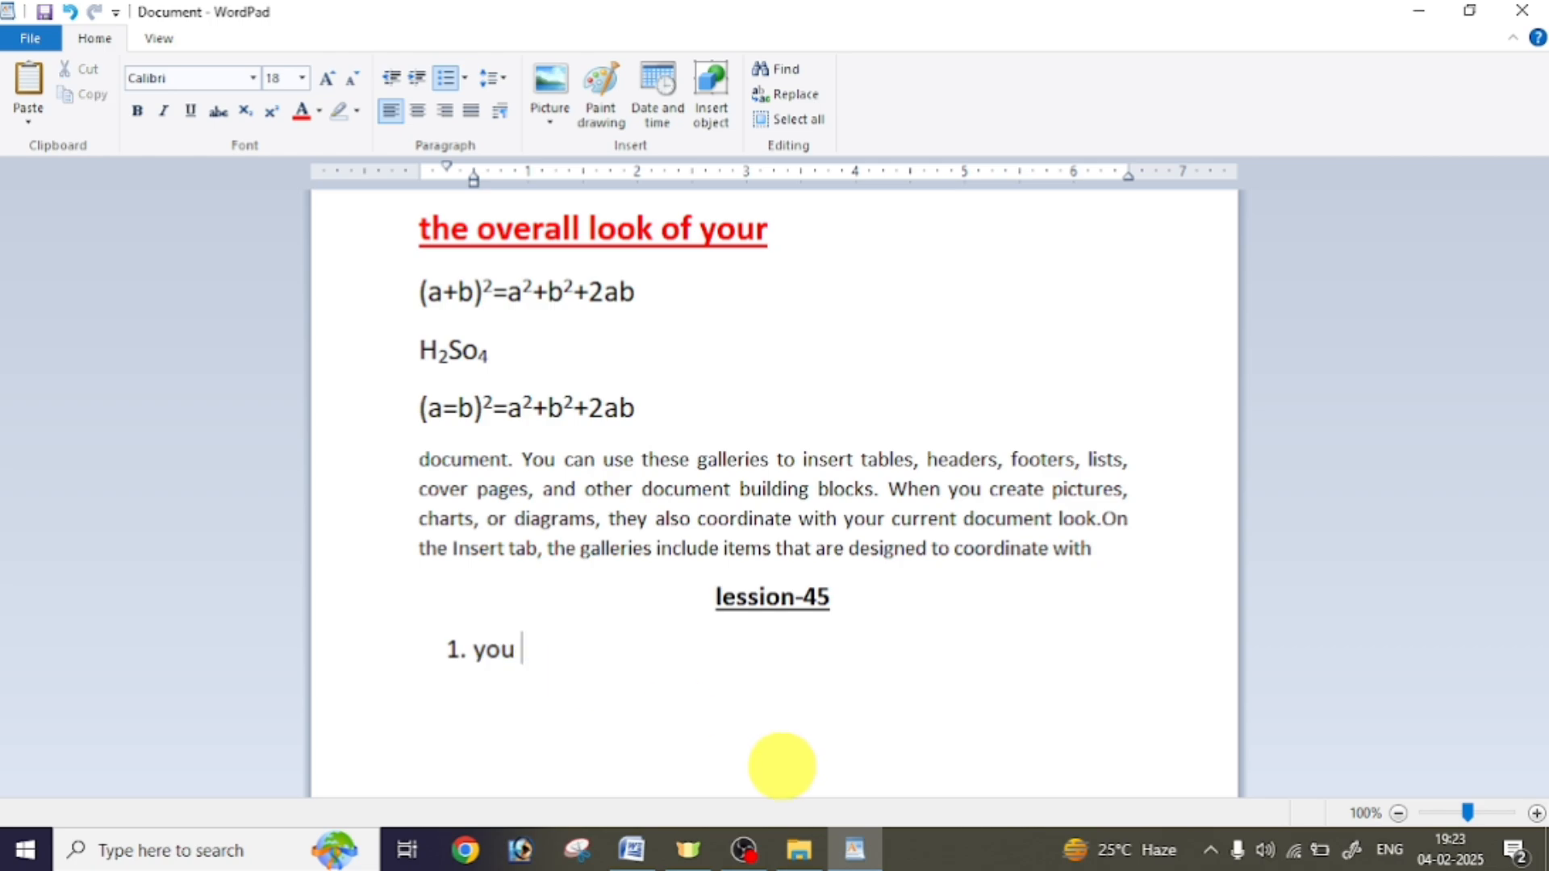
# Complete the first list item as "you can usr ther galleries to inst" and add a short sample sentence as item 2
pyautogui.write('can usr ther galleries to inst')
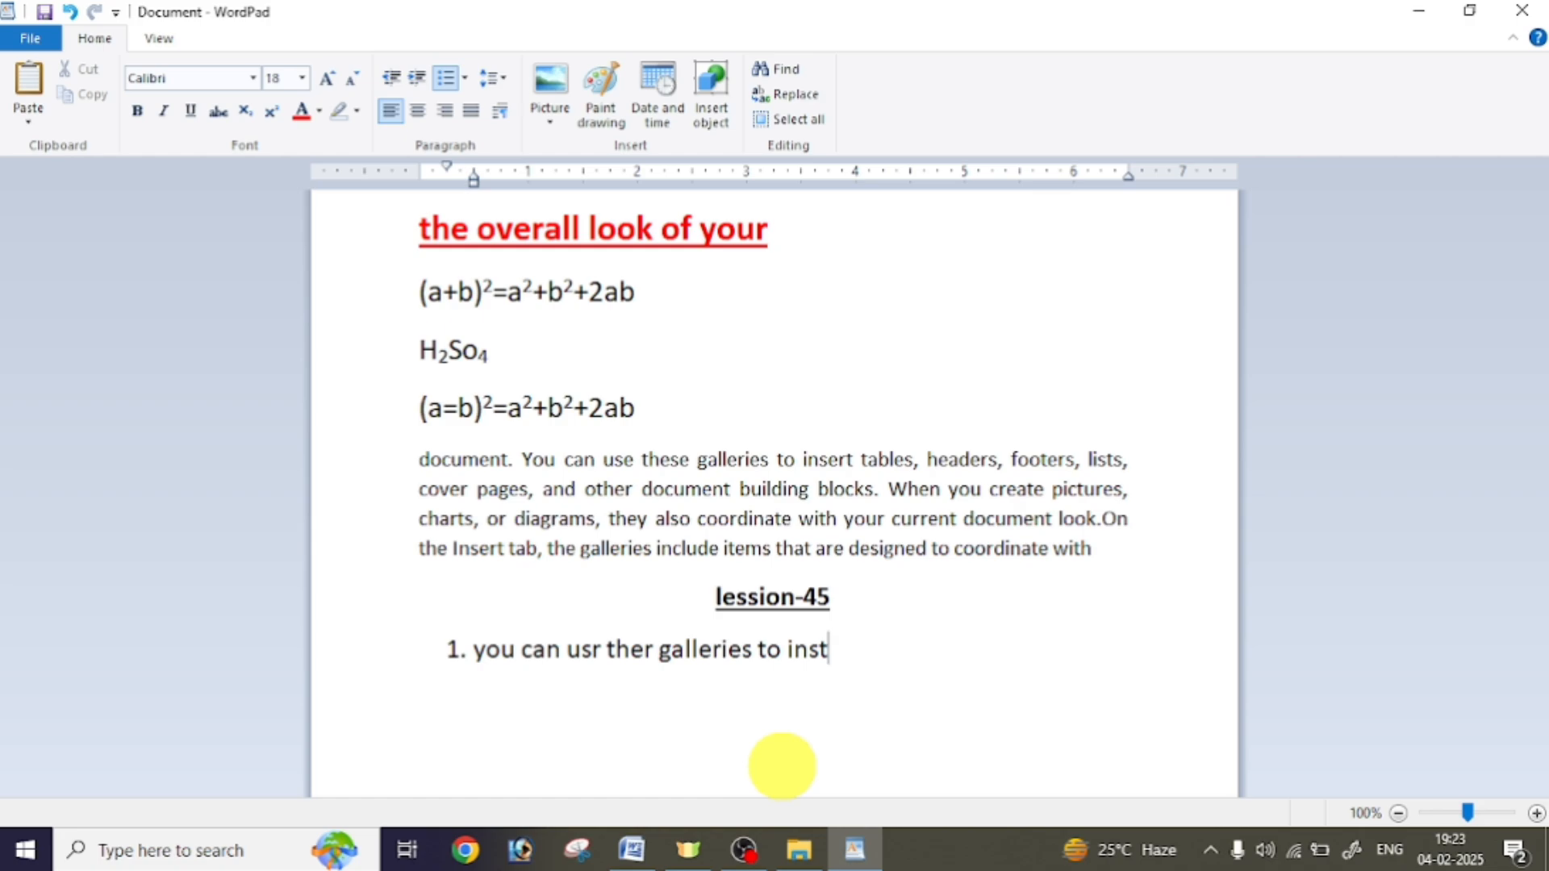
pyautogui.press('Return')
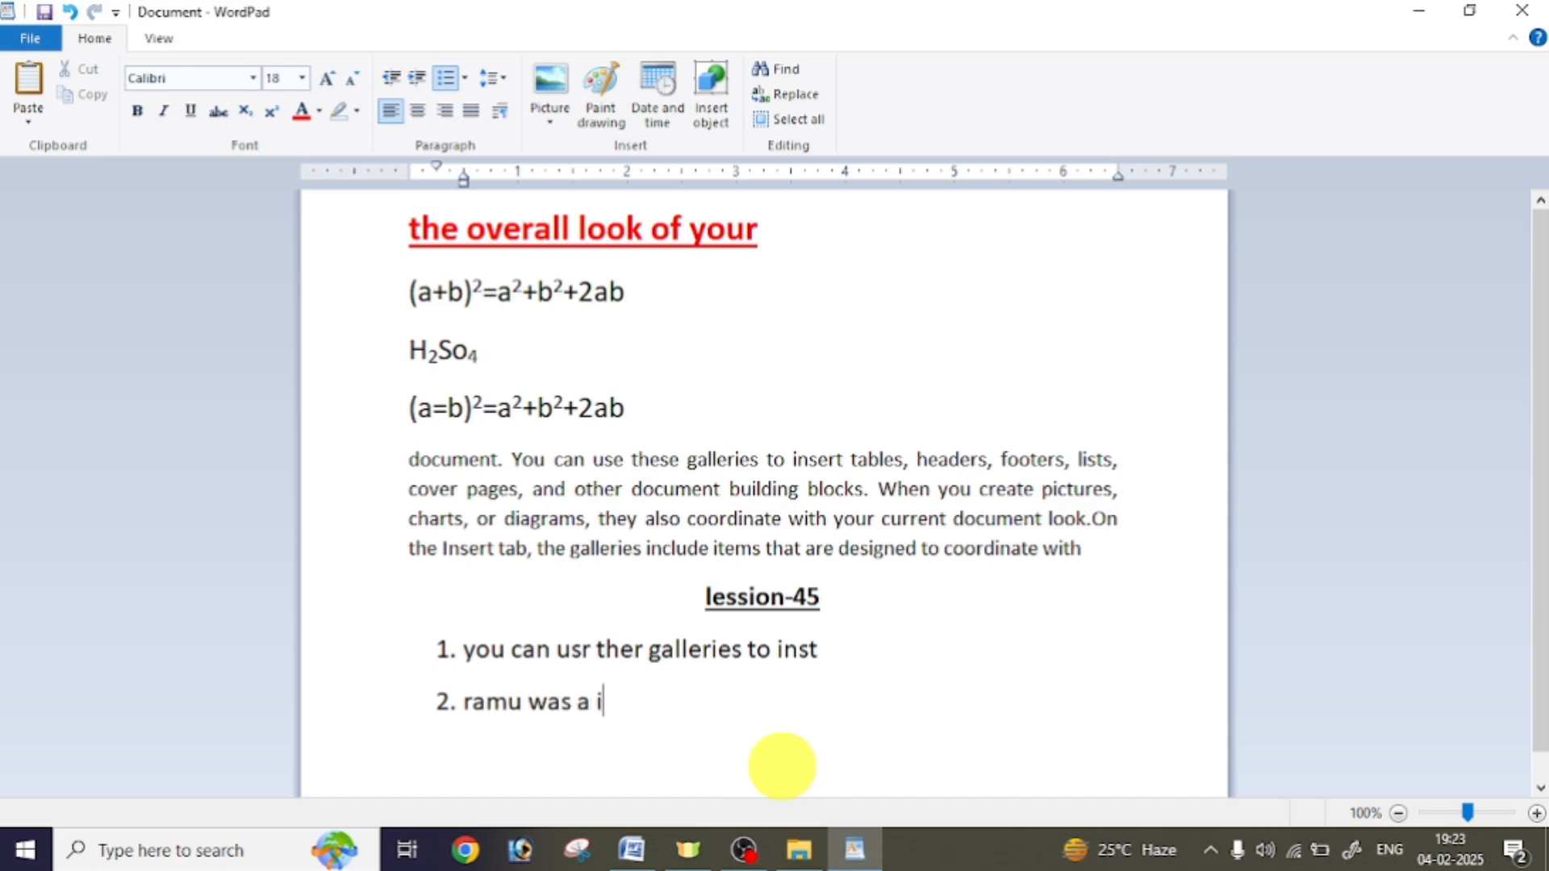
pyautogui.press('Return')
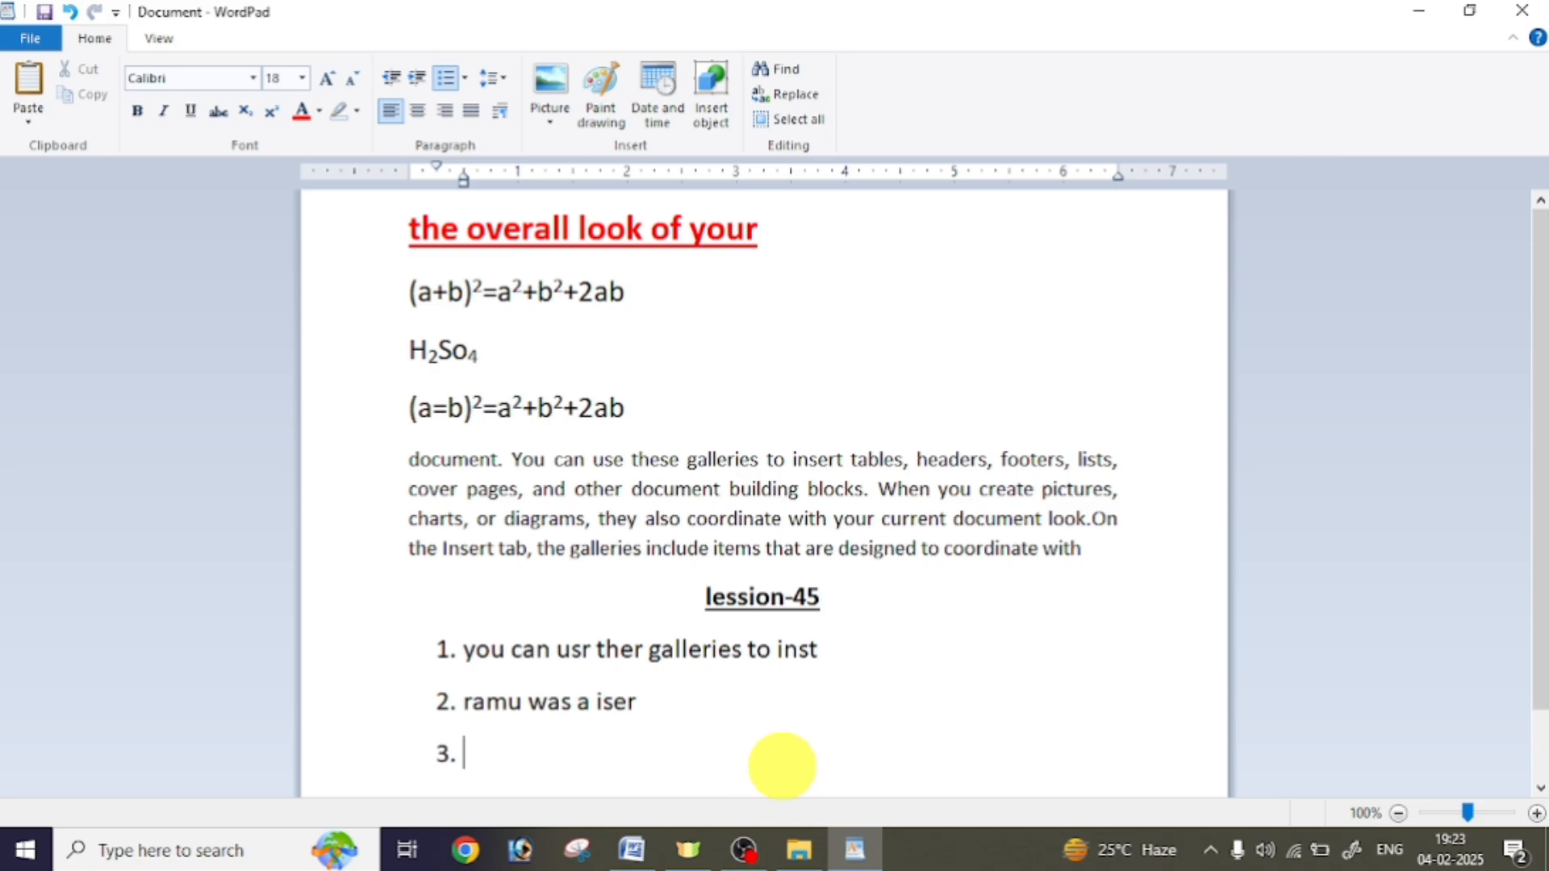
# Enter the filler text "df; sdkfkdfjsdkjdjf;ldf" as item 3 and "l lkdjf j;lf ; ;jfj;ldffd;f" as item 4
pyautogui.write('df; sdkfkdfjsdkjdjf;ldf')
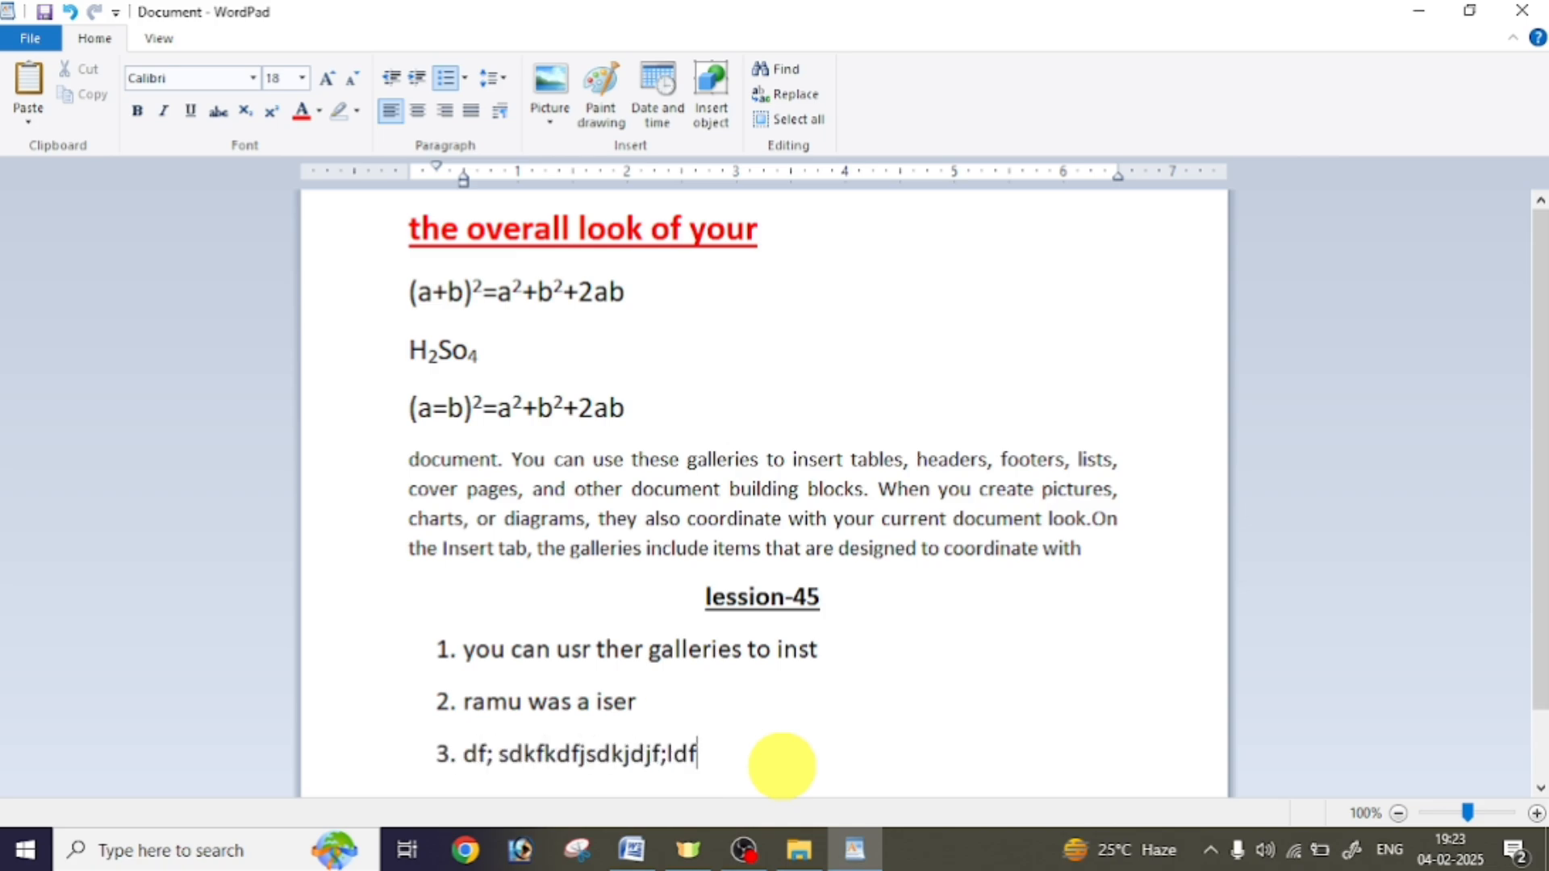
pyautogui.press('Return')
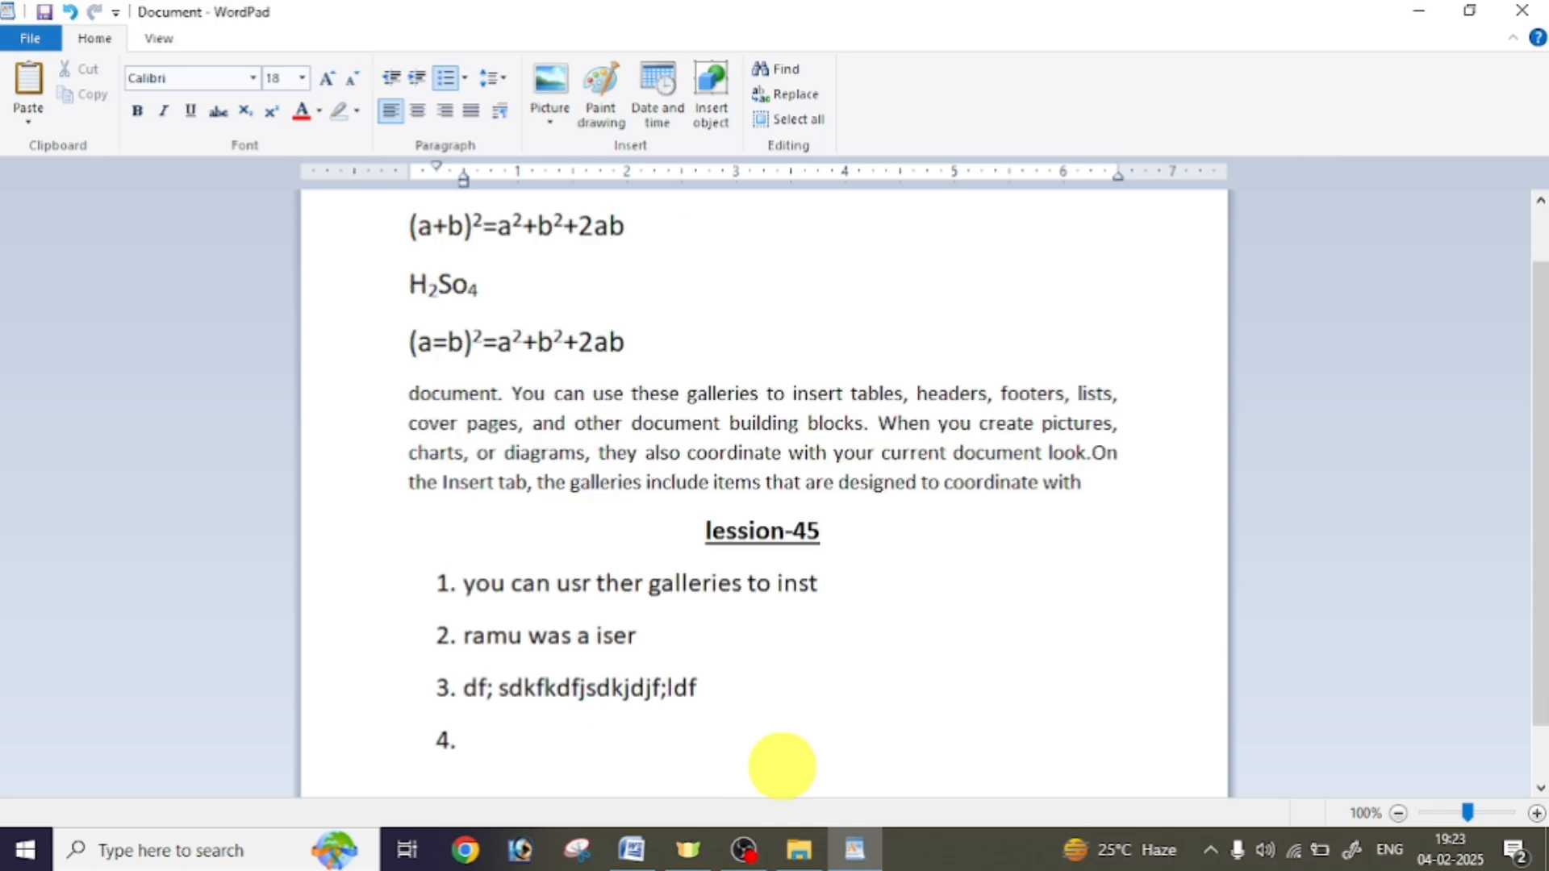
pyautogui.write('l lkdjf j;lf ; ;jfj;ldffd;f')
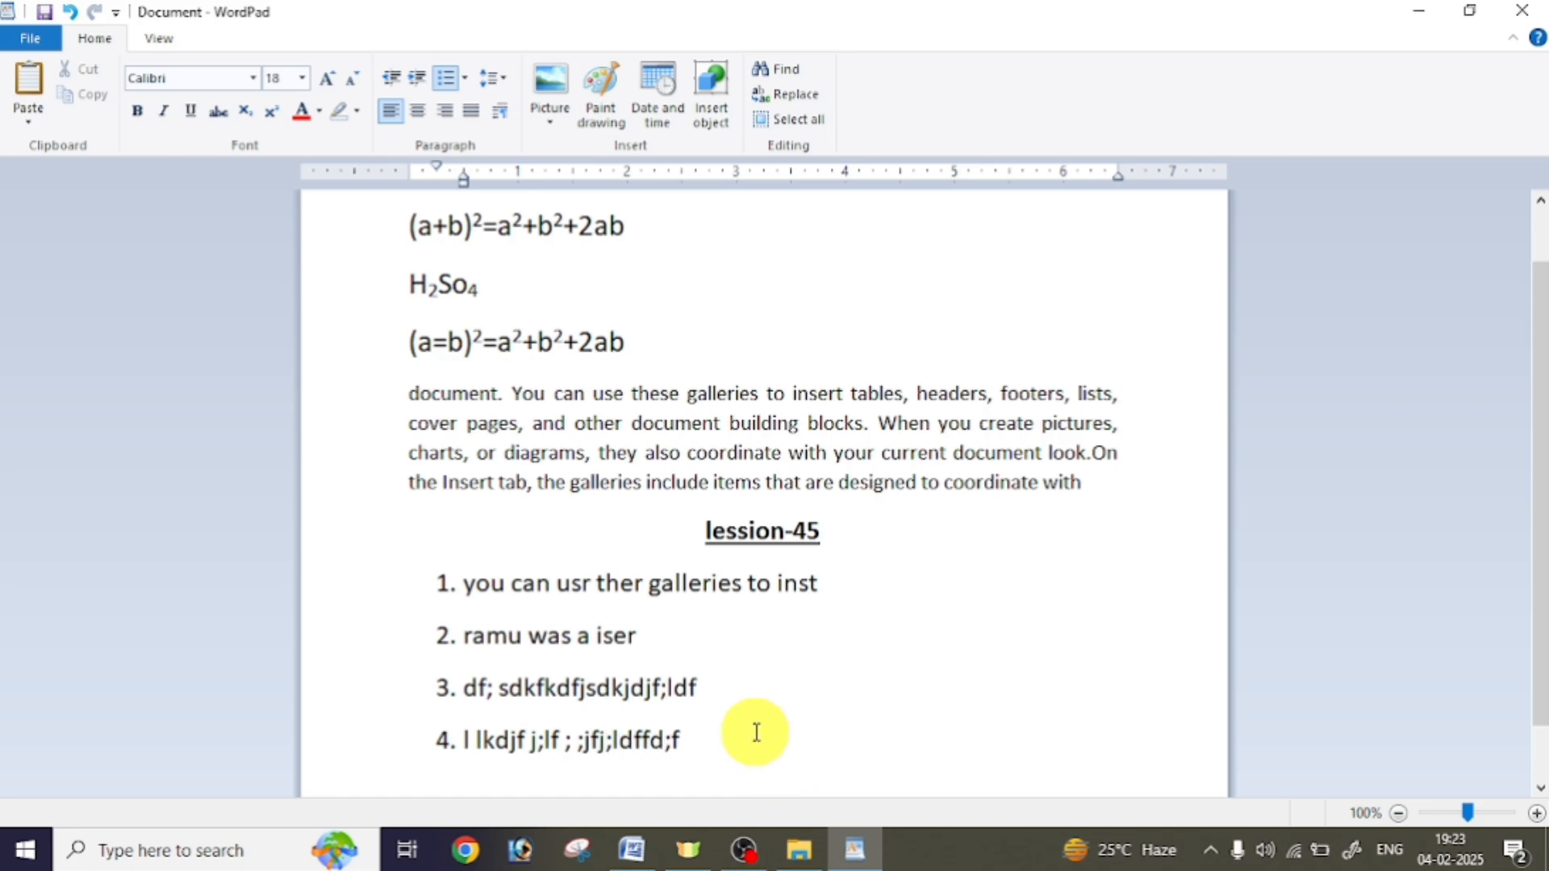
# Change the whole list, including the empty line below it, to A., B., C. lettering and switch it back to 1., 2., 3. numbering
pyautogui.scroll(2, 759, 738)
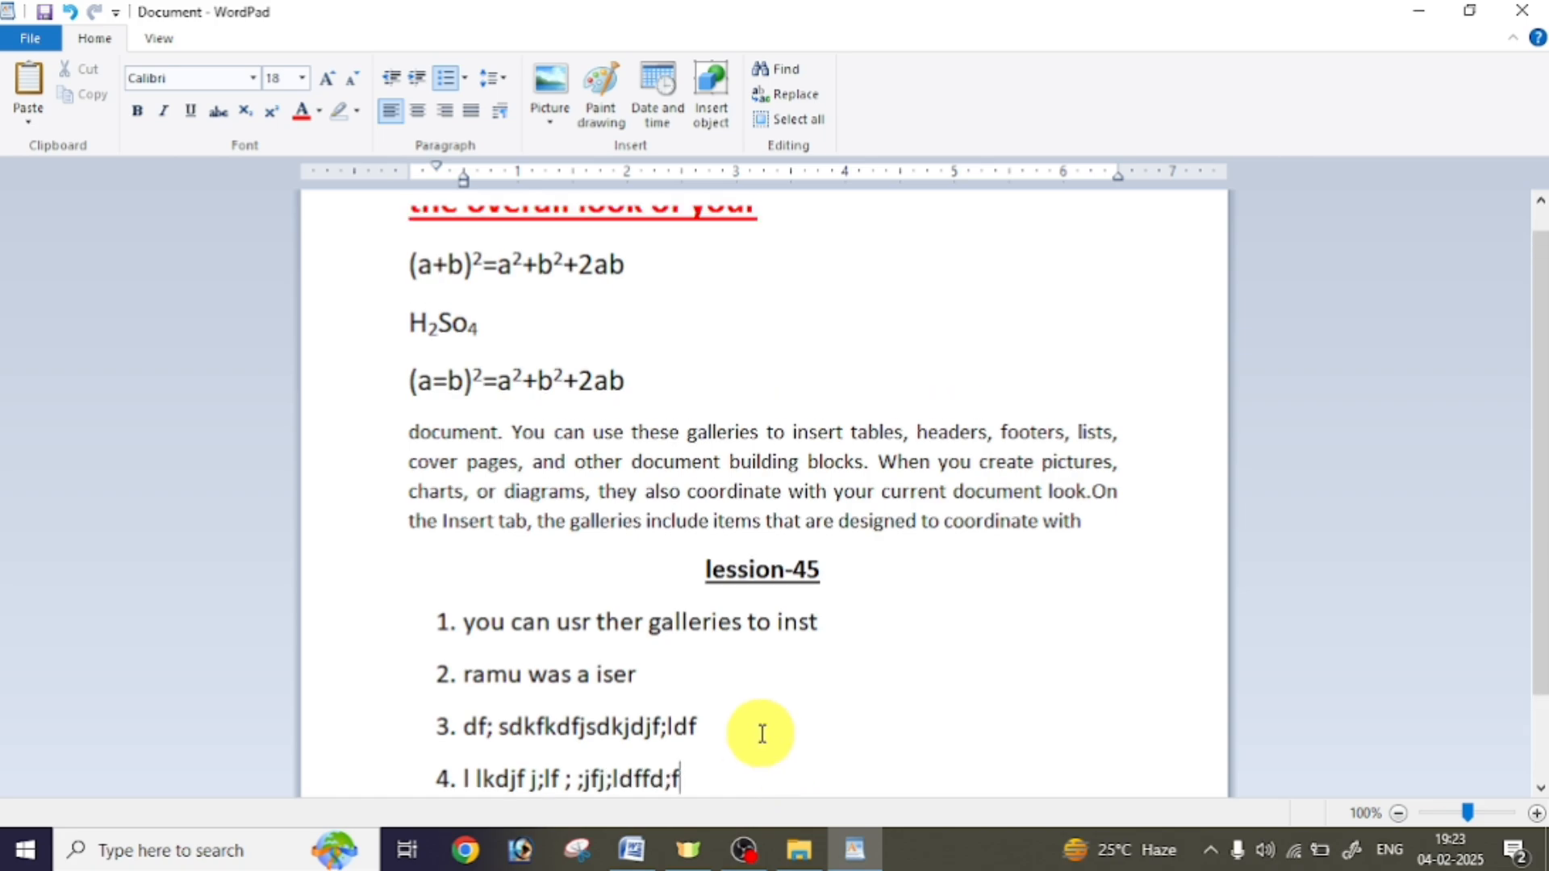
pyautogui.scroll(-4, 761, 734)
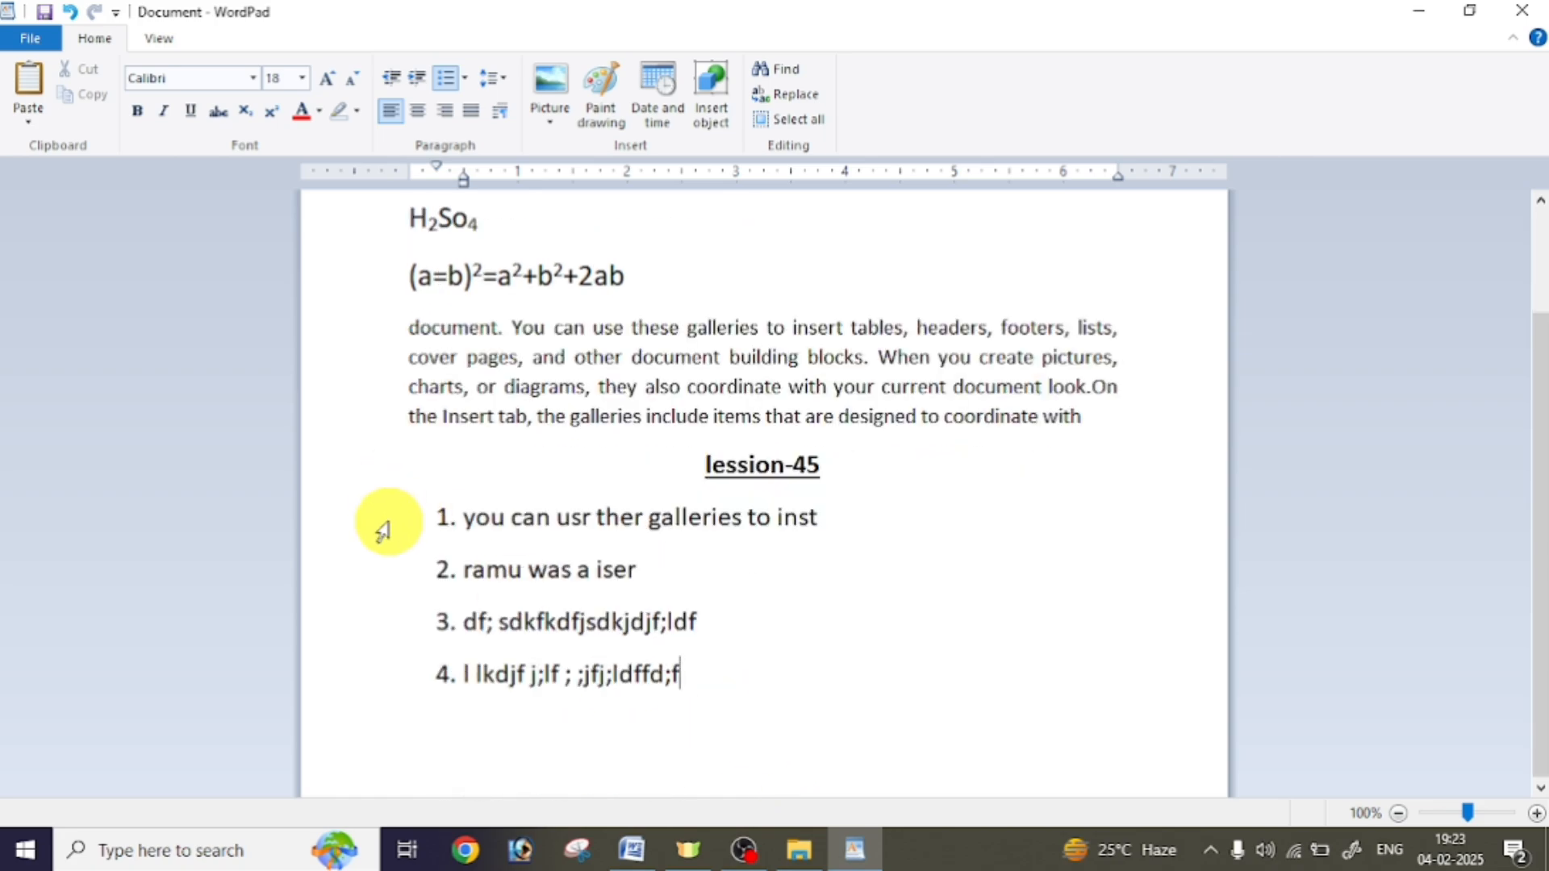
pyautogui.moveTo(380, 525); pyautogui.dragTo(419, 727)
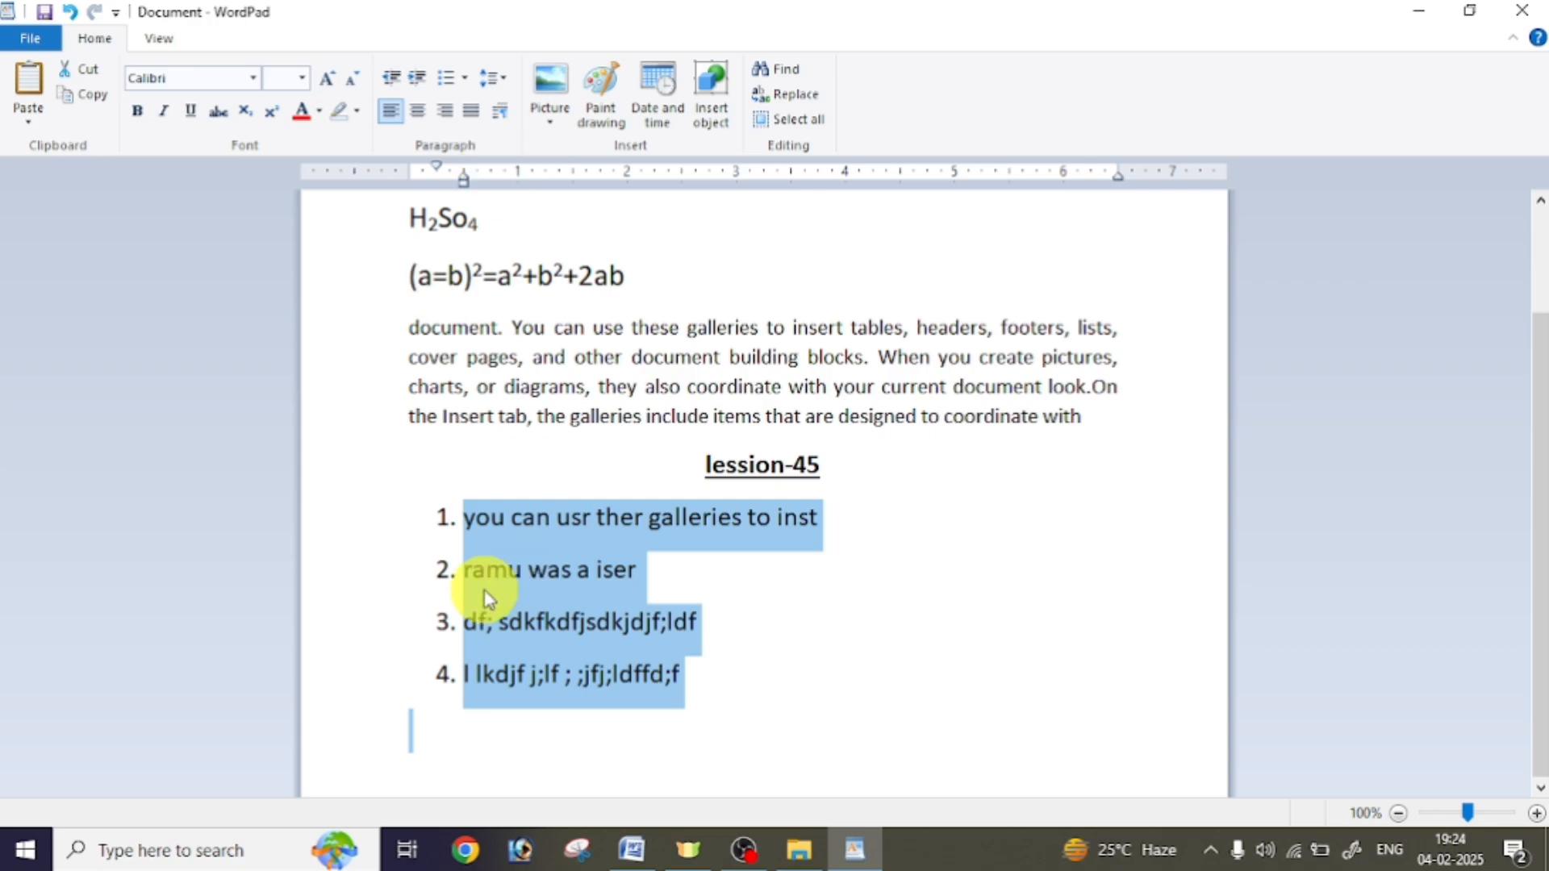
pyautogui.click(465, 78)
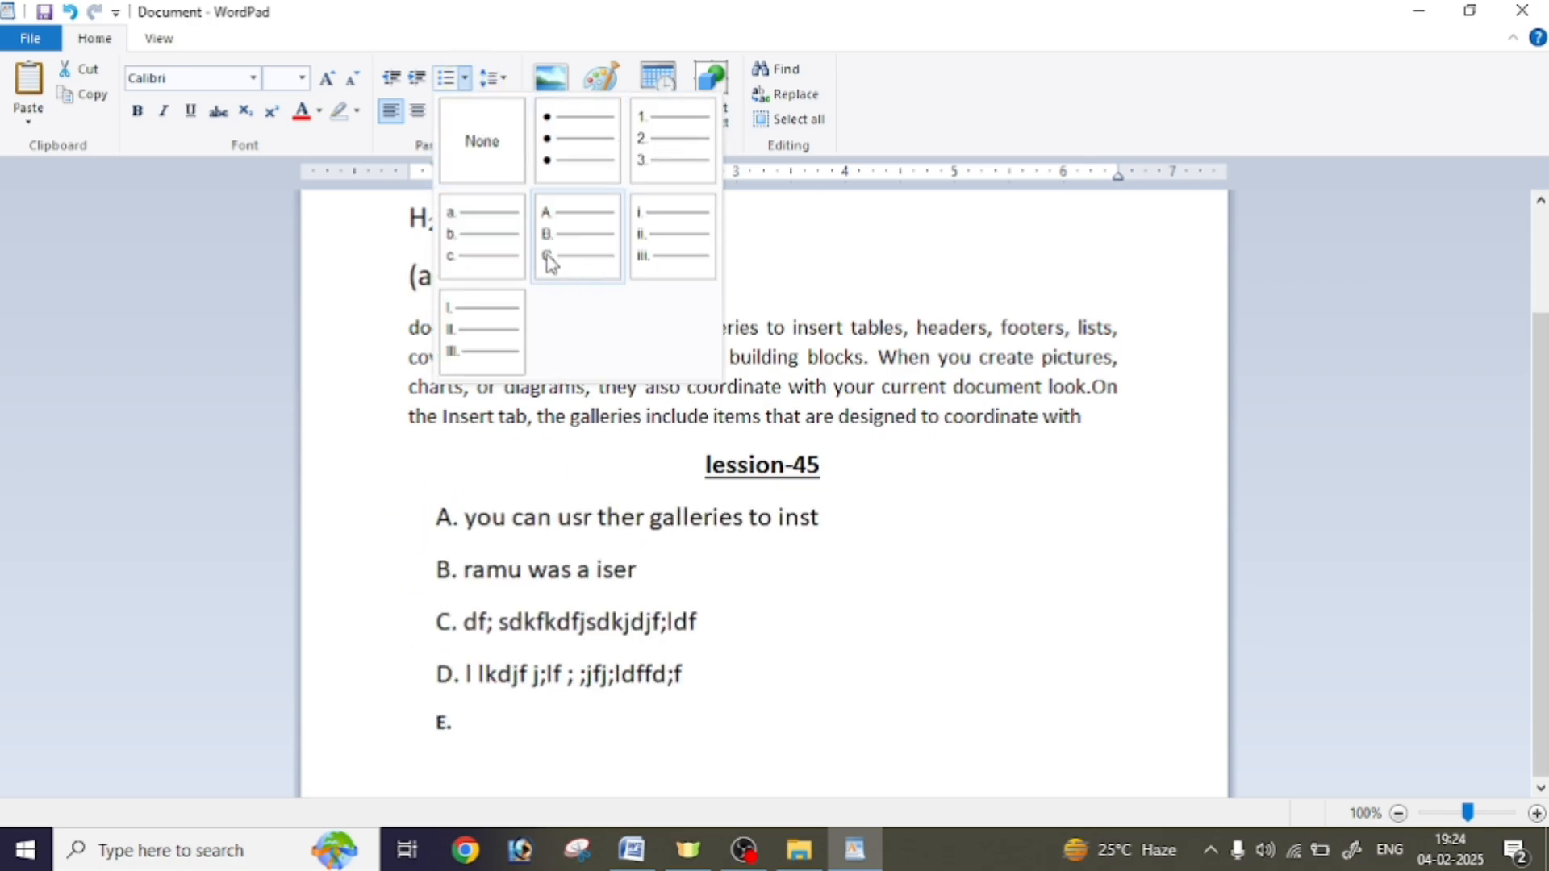
pyautogui.click(578, 242)
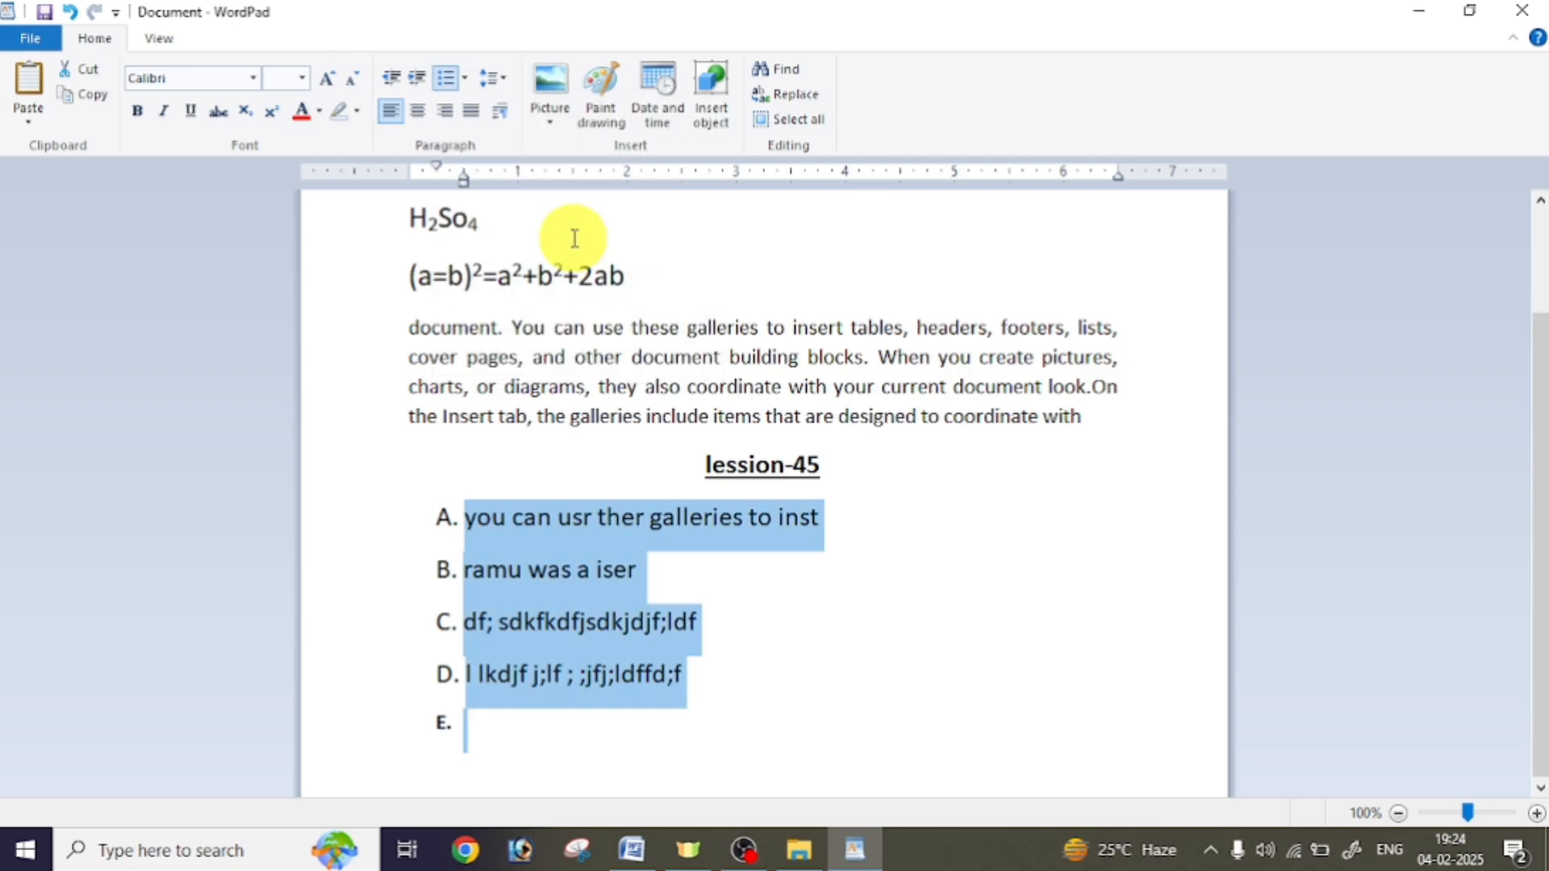
pyautogui.click(466, 78)
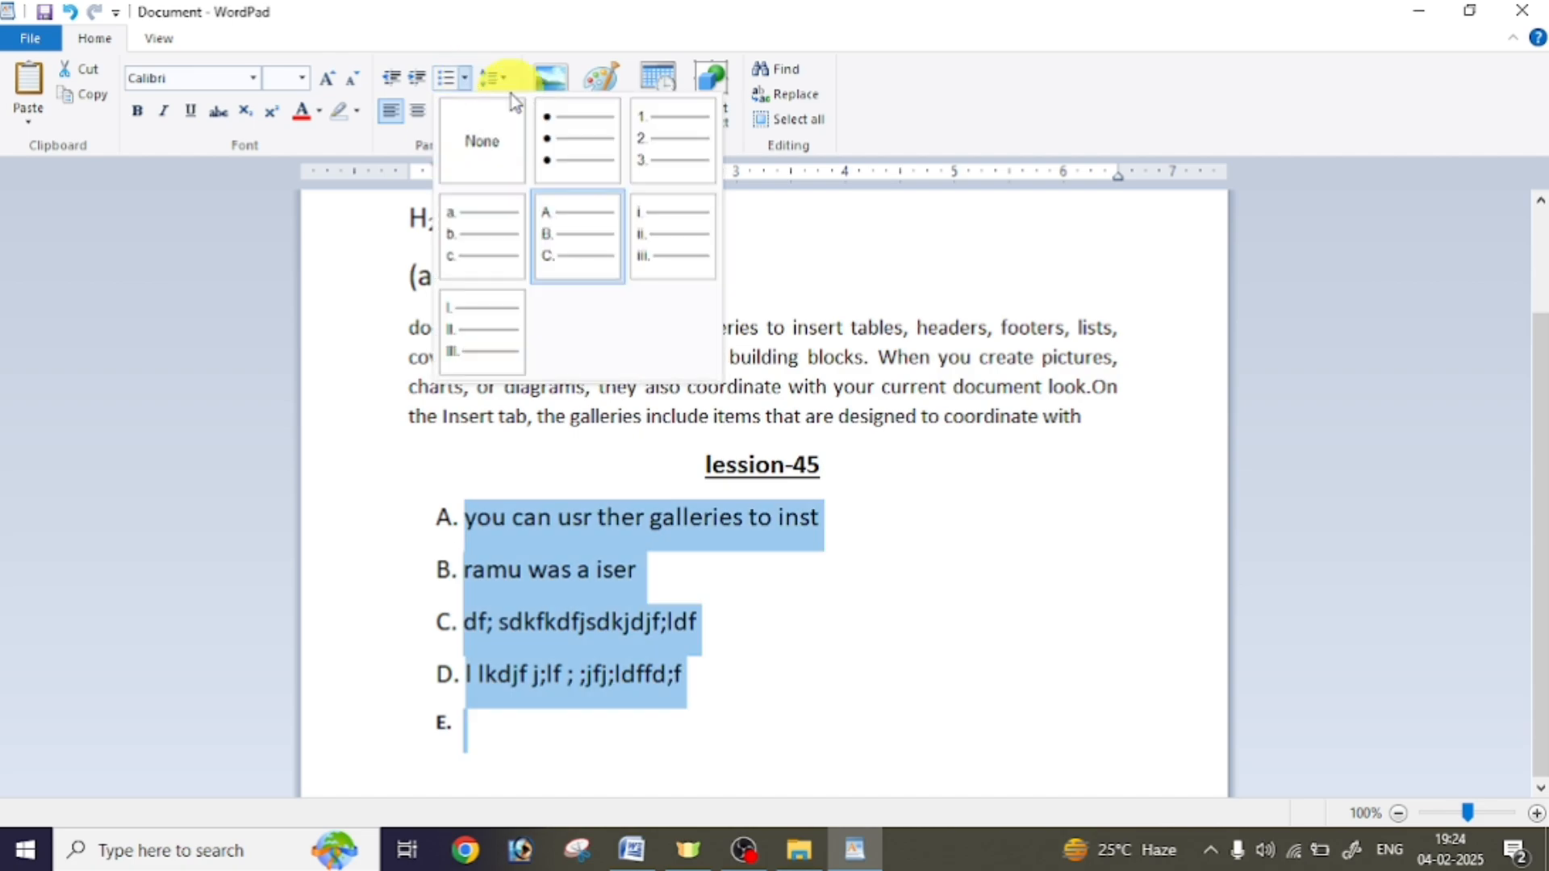
pyautogui.click(670, 140)
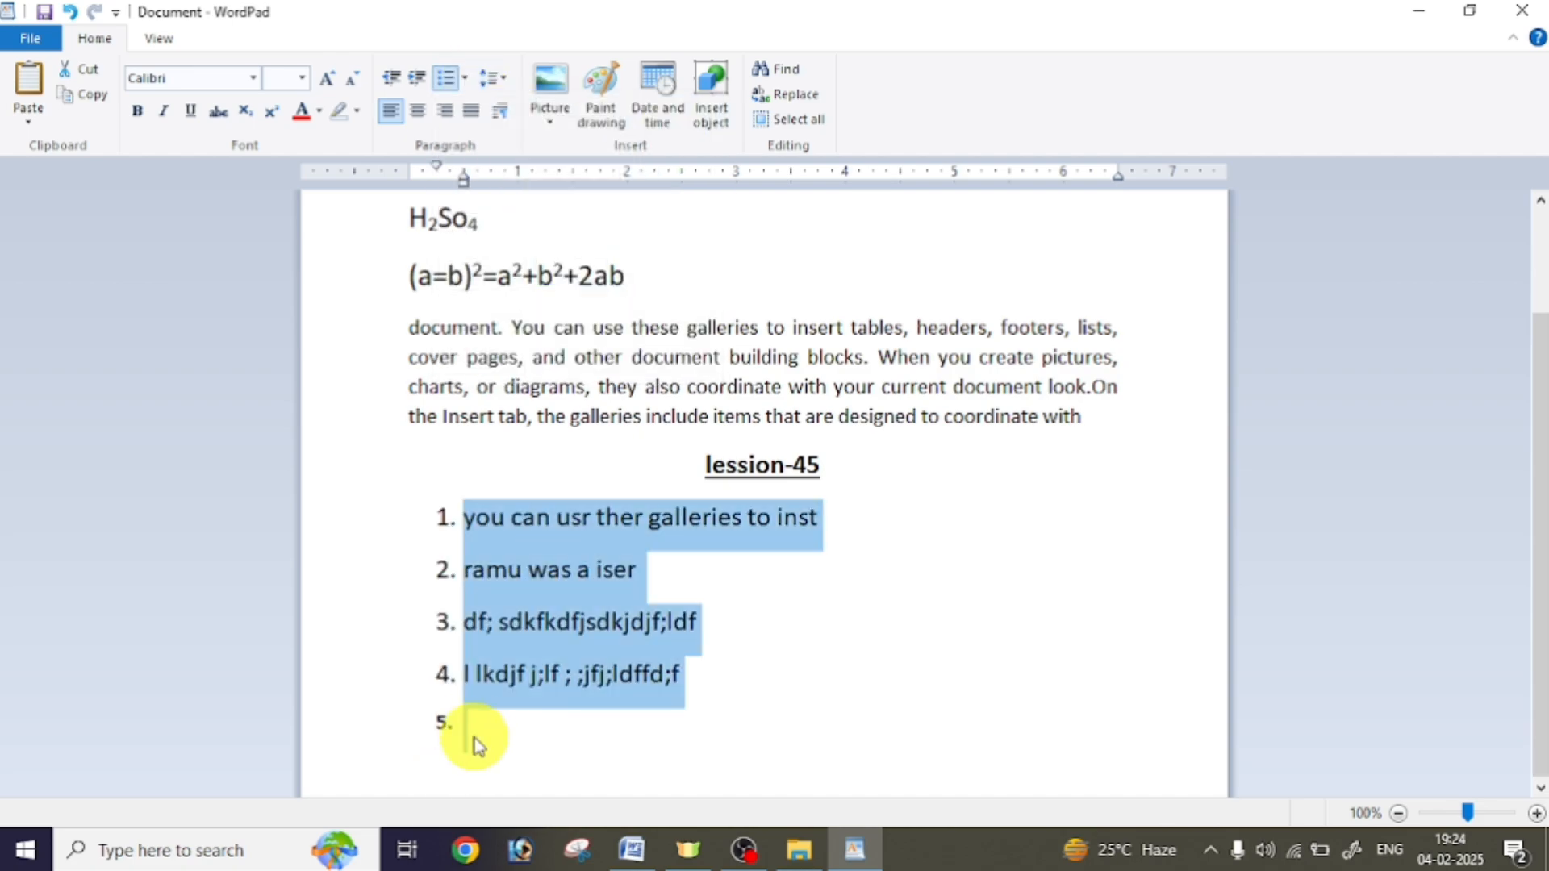
# Remove the list numbering from the empty line below item 4, enter "you can" there and delete that text
pyautogui.click(472, 730)
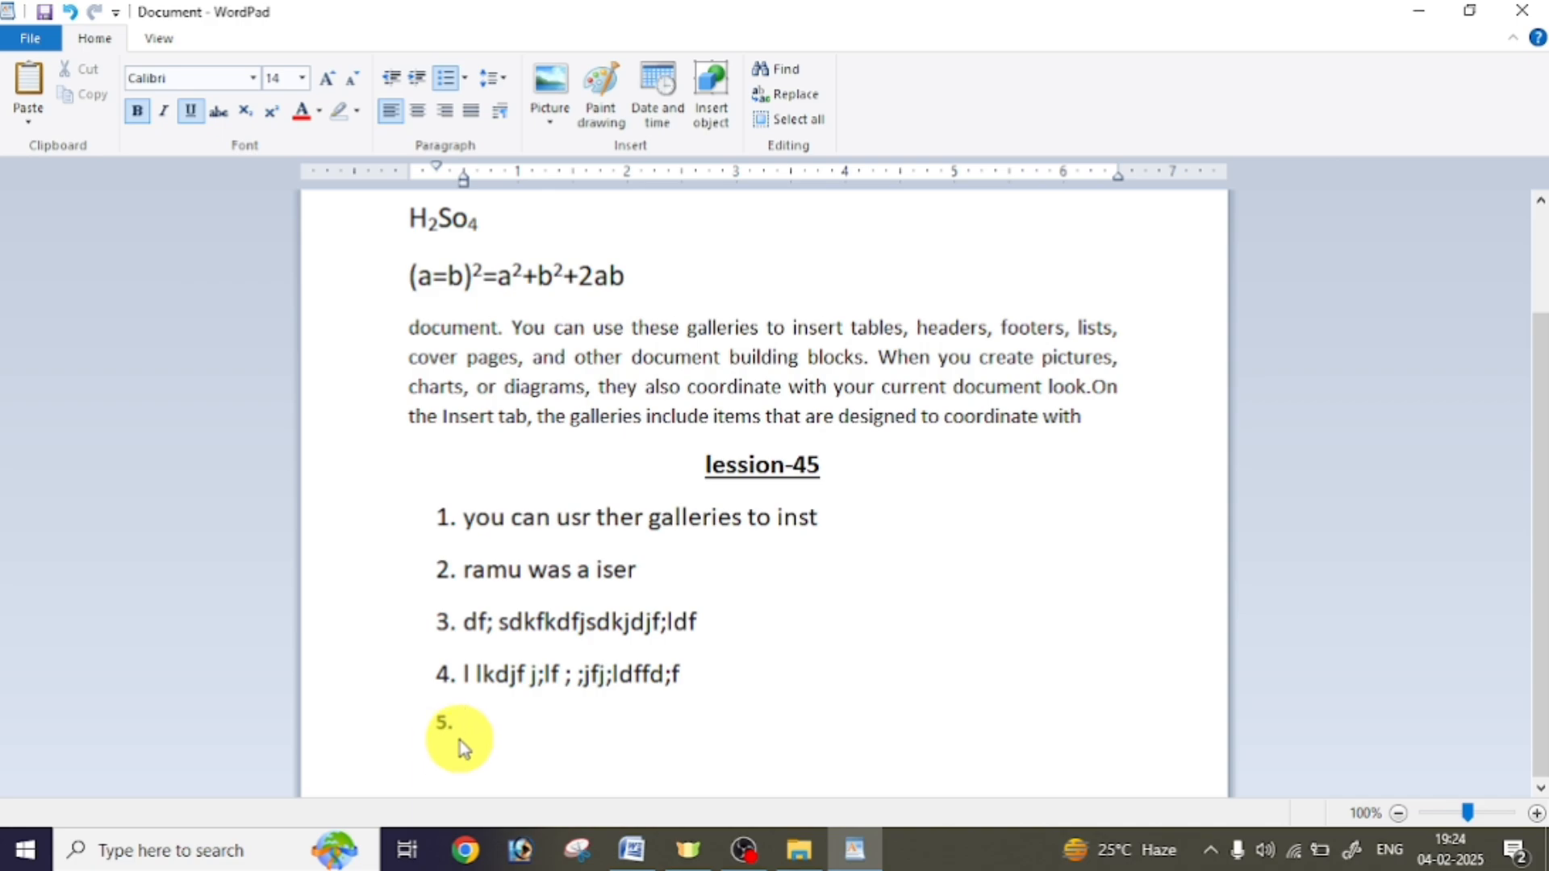
pyautogui.click(465, 81)
pyautogui.click(482, 136)
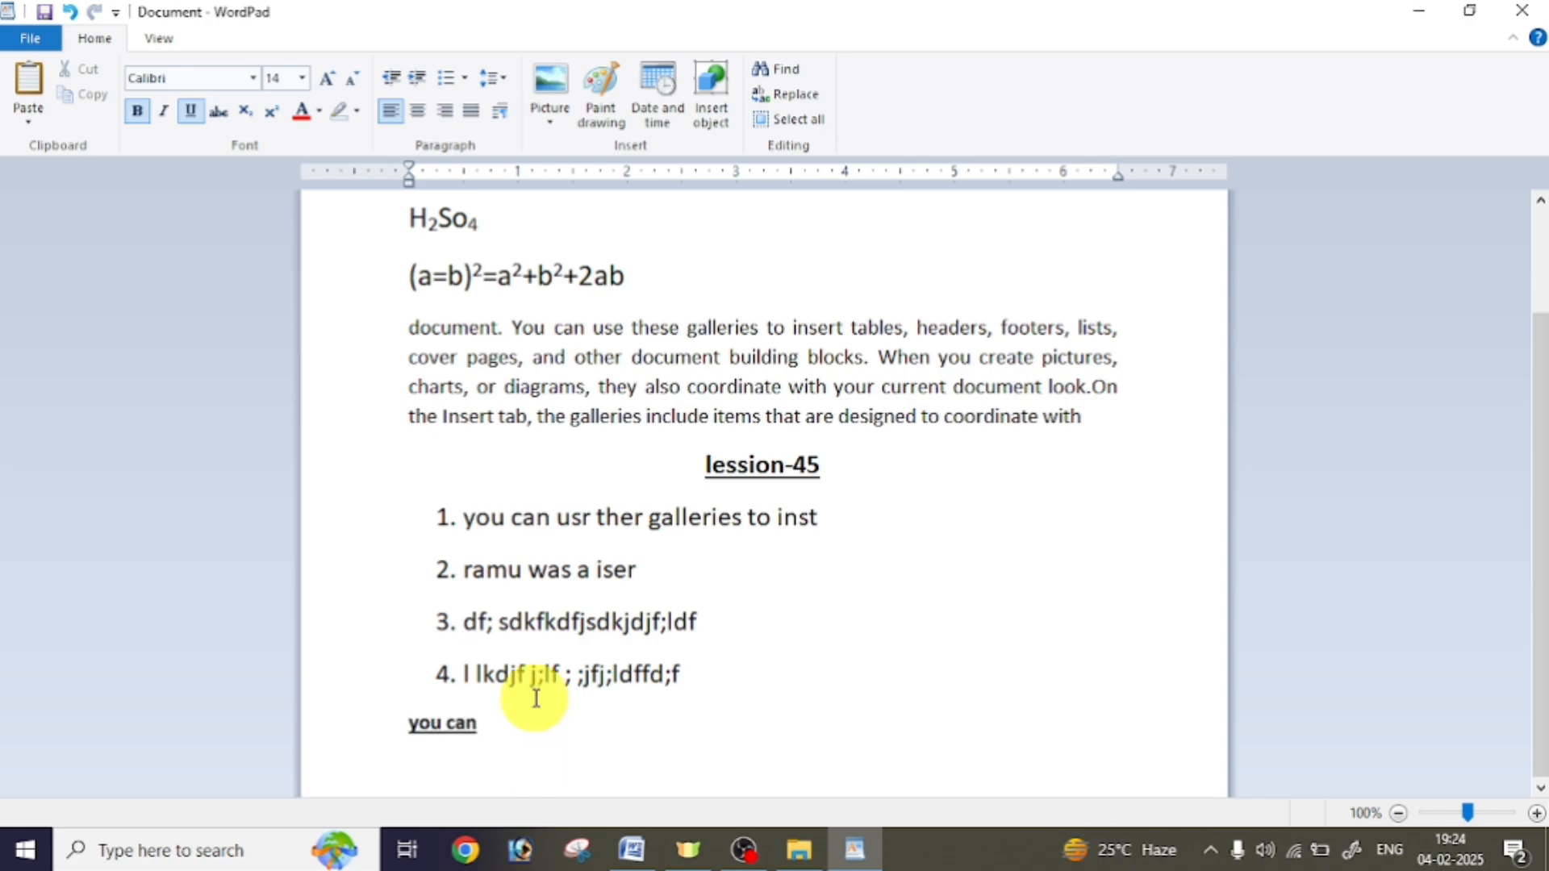
pyautogui.click(362, 741)
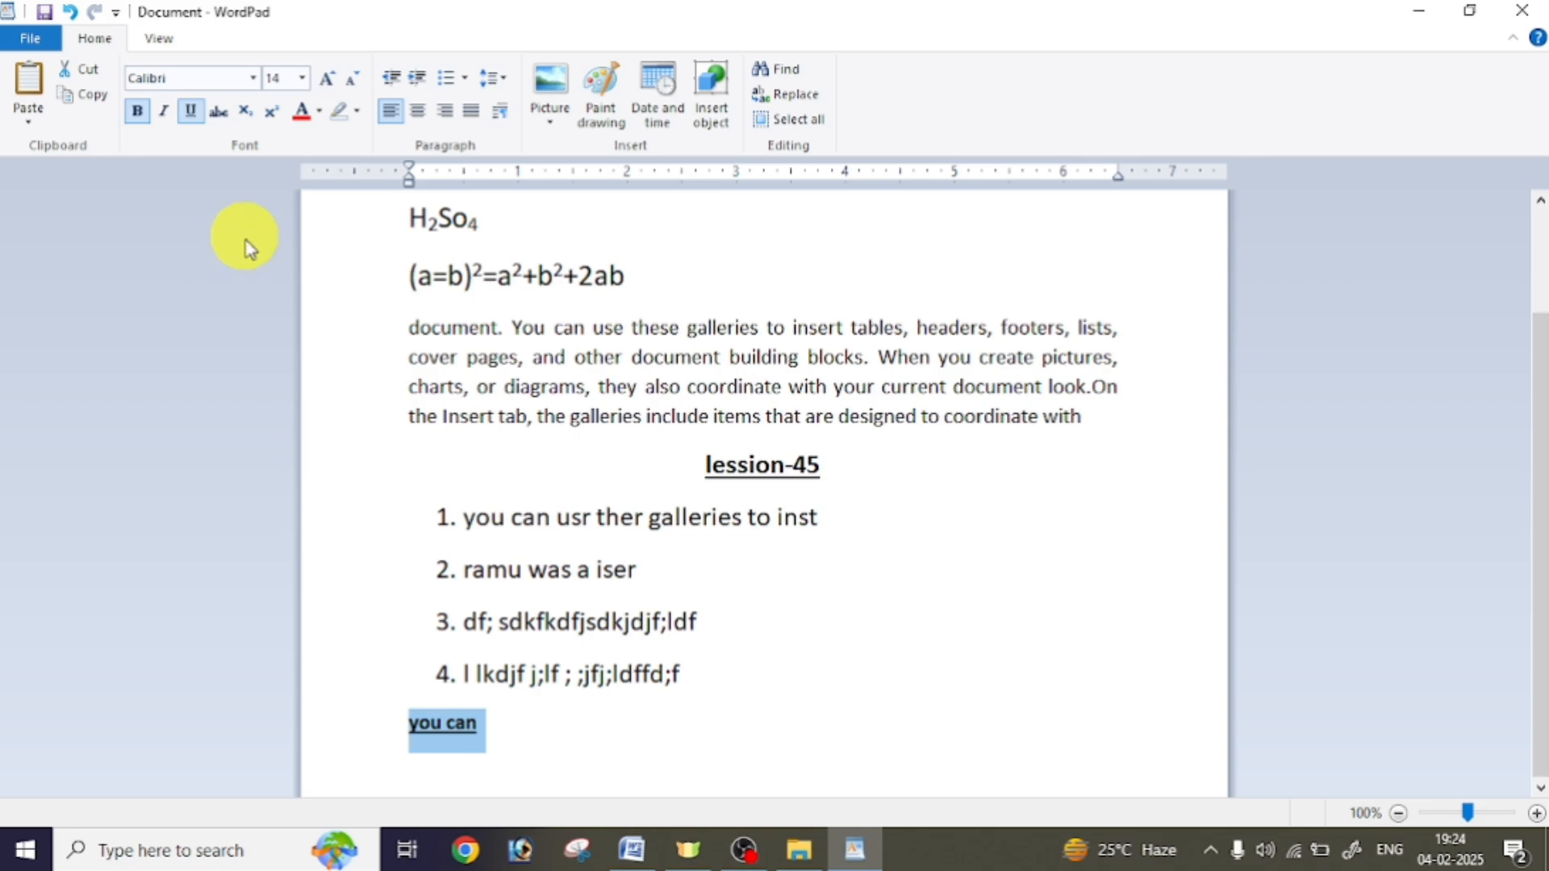
pyautogui.press('Delete')
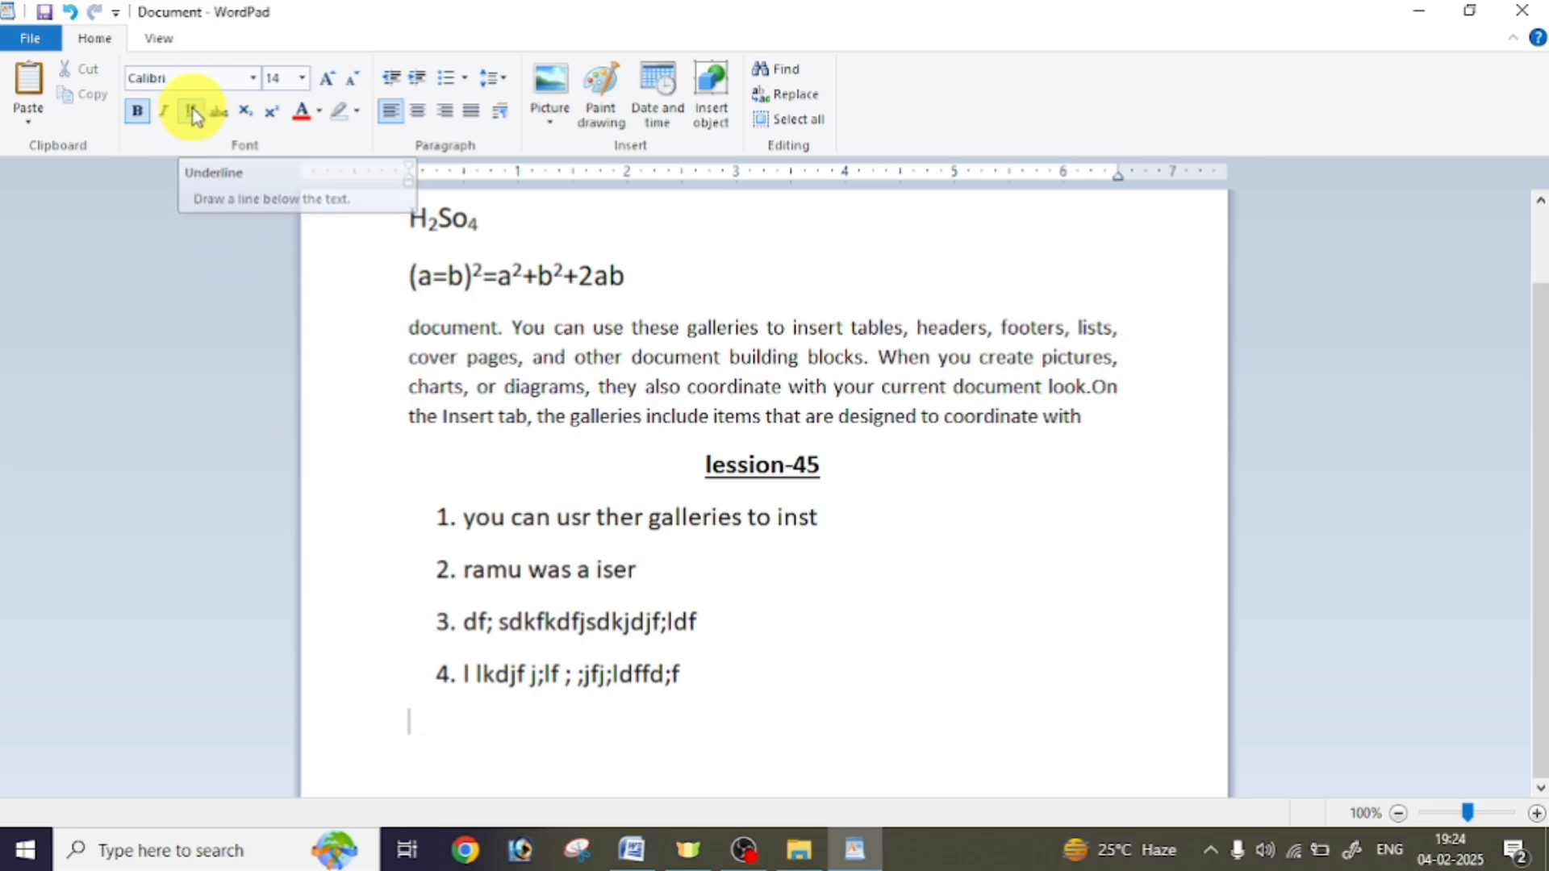
# Increase the indent of the four numbered items and the empty line below them
pyautogui.moveTo(409, 552); pyautogui.dragTo(422, 734)
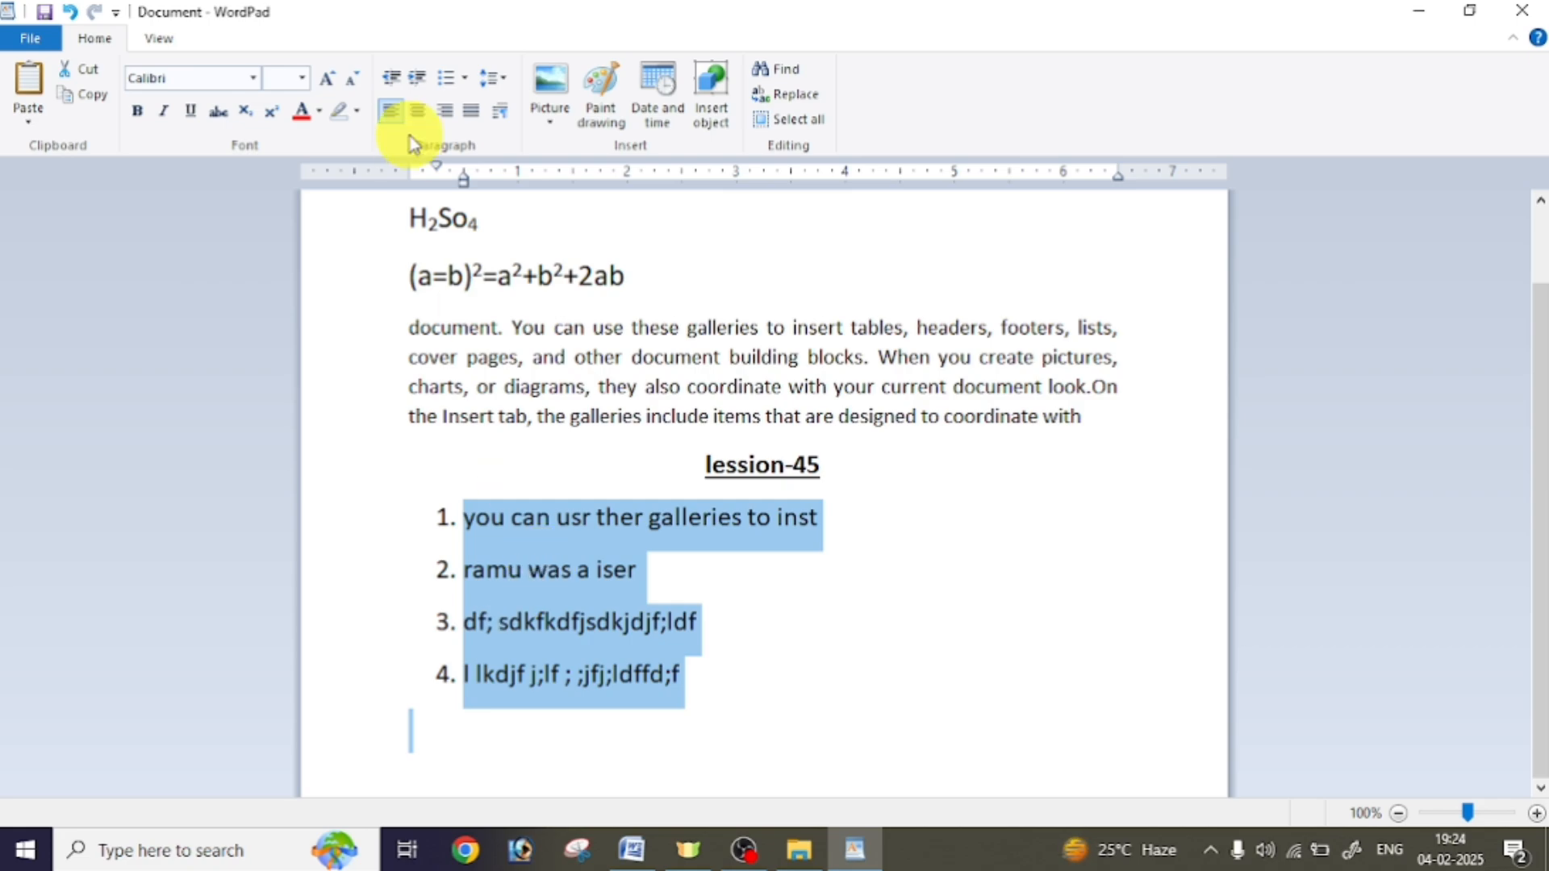
pyautogui.click(419, 79)
pyautogui.click(421, 81)
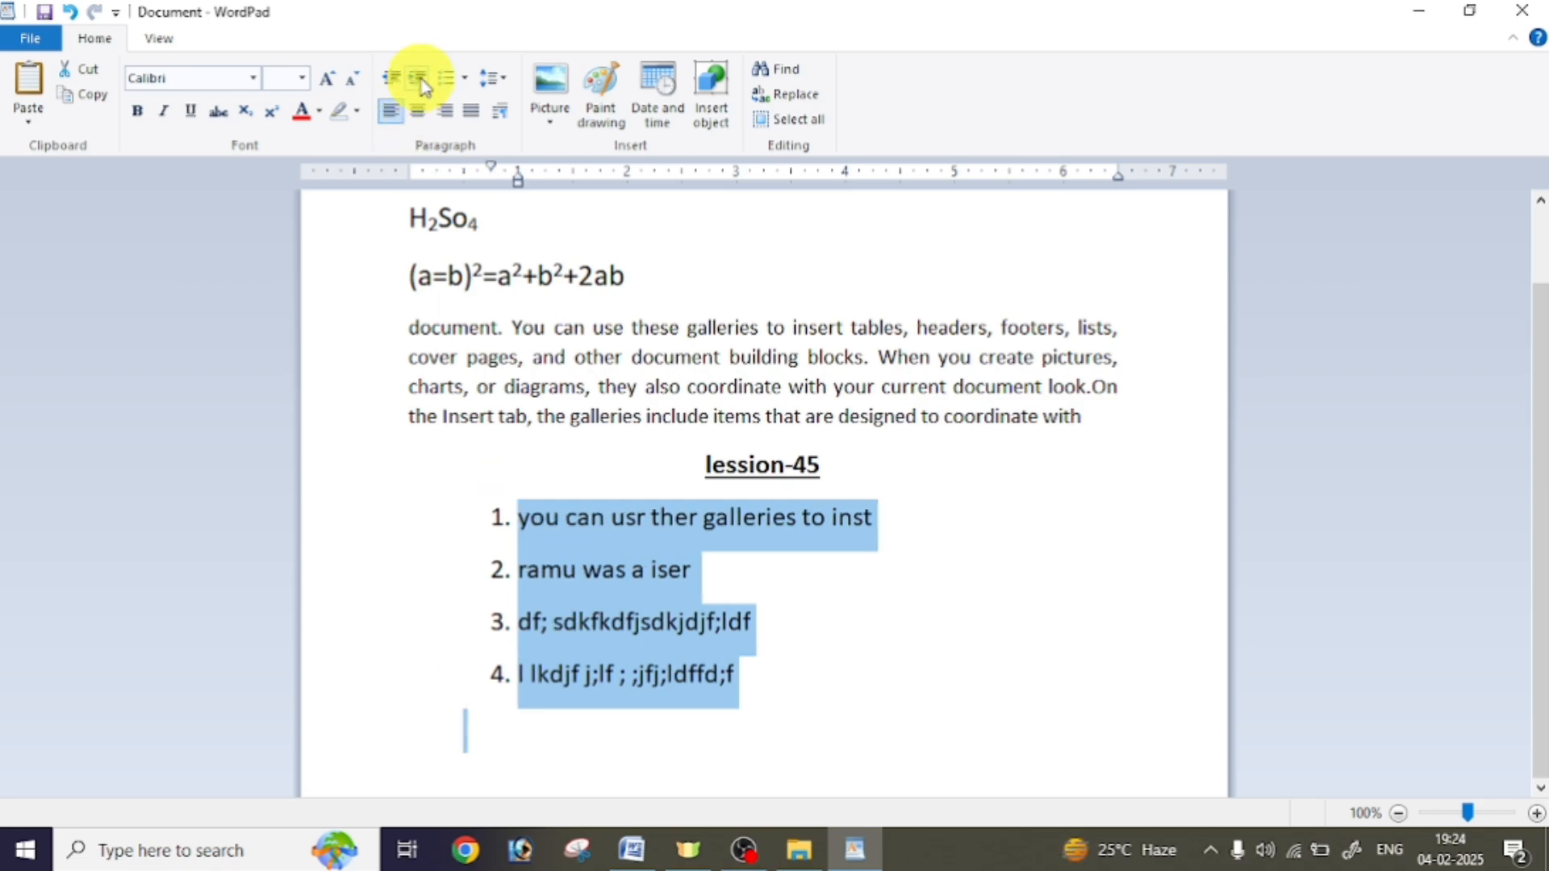
# Increase the indent of the numbered list twice more and decrease it until the list sits at the page's left margin
pyautogui.click(422, 84)
pyautogui.click(422, 83)
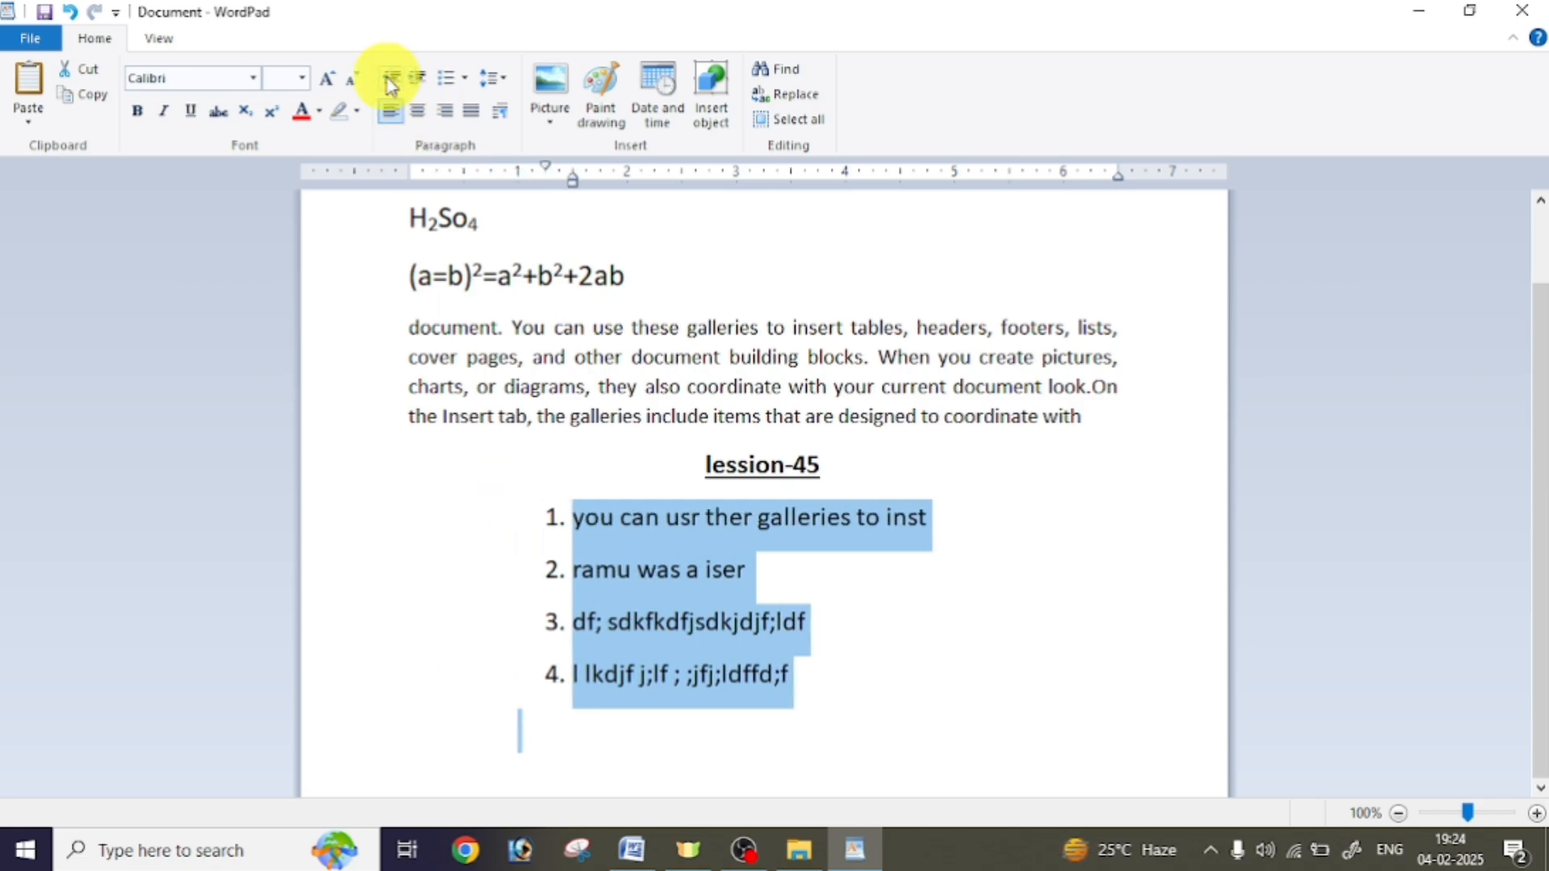
pyautogui.click(390, 84)
pyautogui.click(390, 84)
pyautogui.click(391, 84)
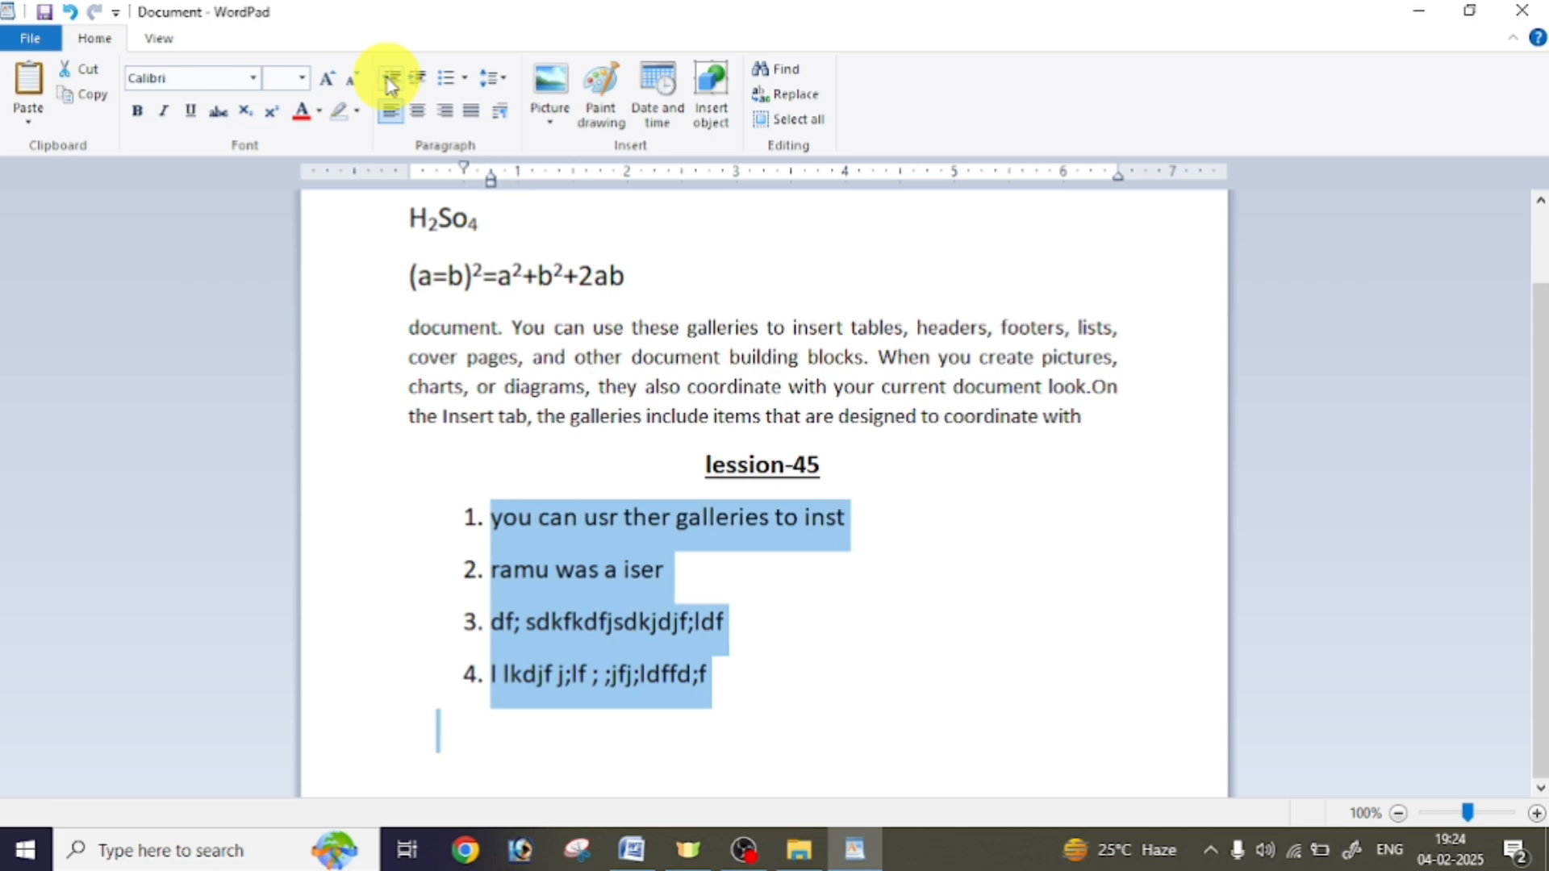
pyautogui.click(391, 84)
pyautogui.click(391, 84)
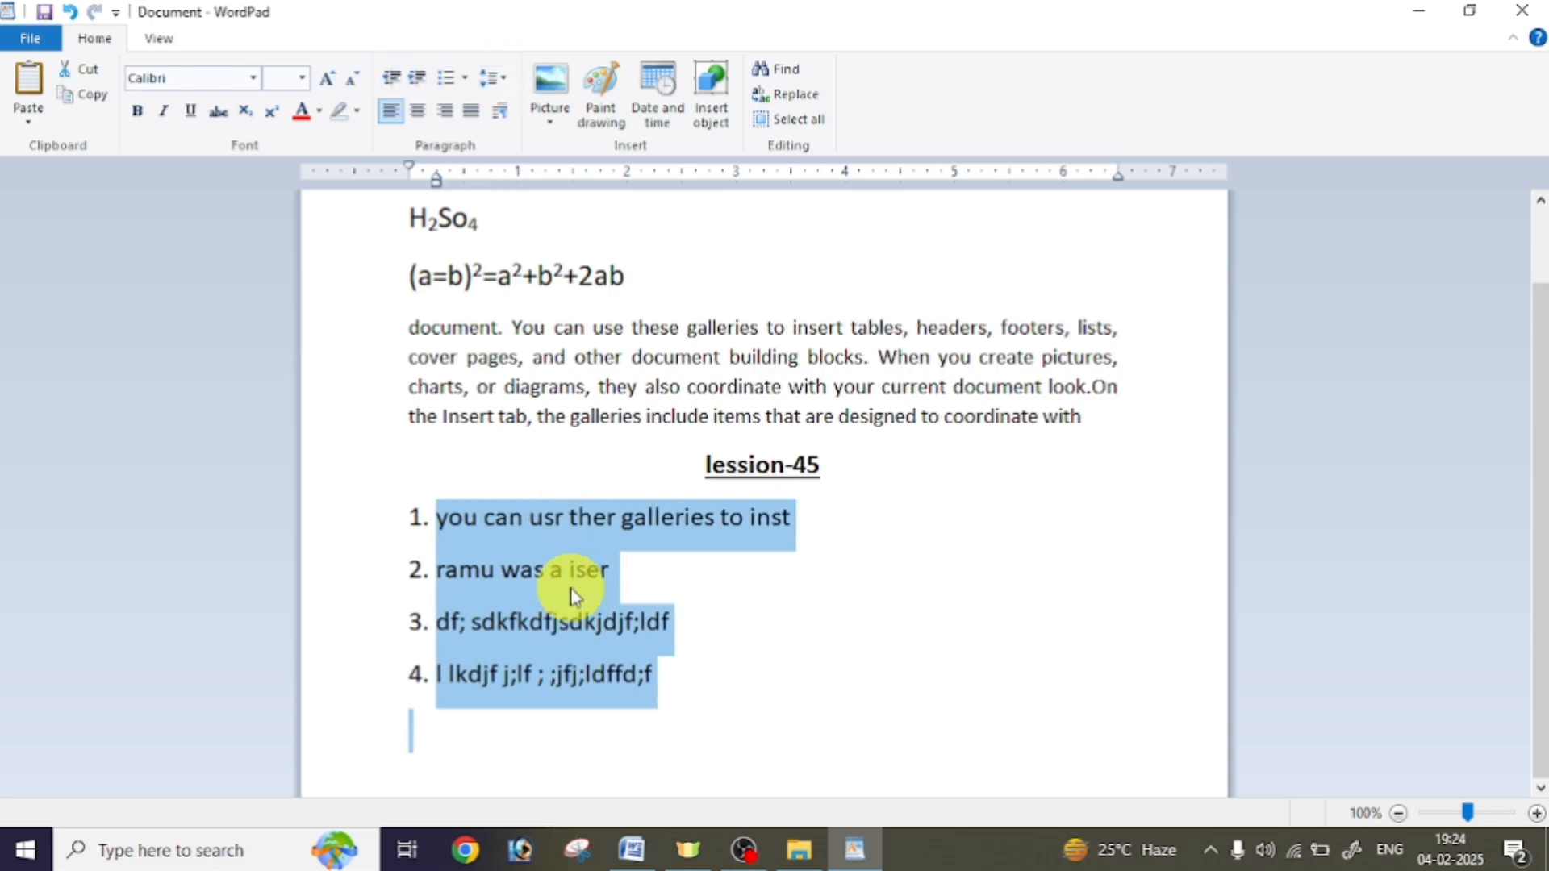
# Set the numbered list's line spacing to 1.0 and remove the 10pt space after its paragraphs
pyautogui.click(502, 79)
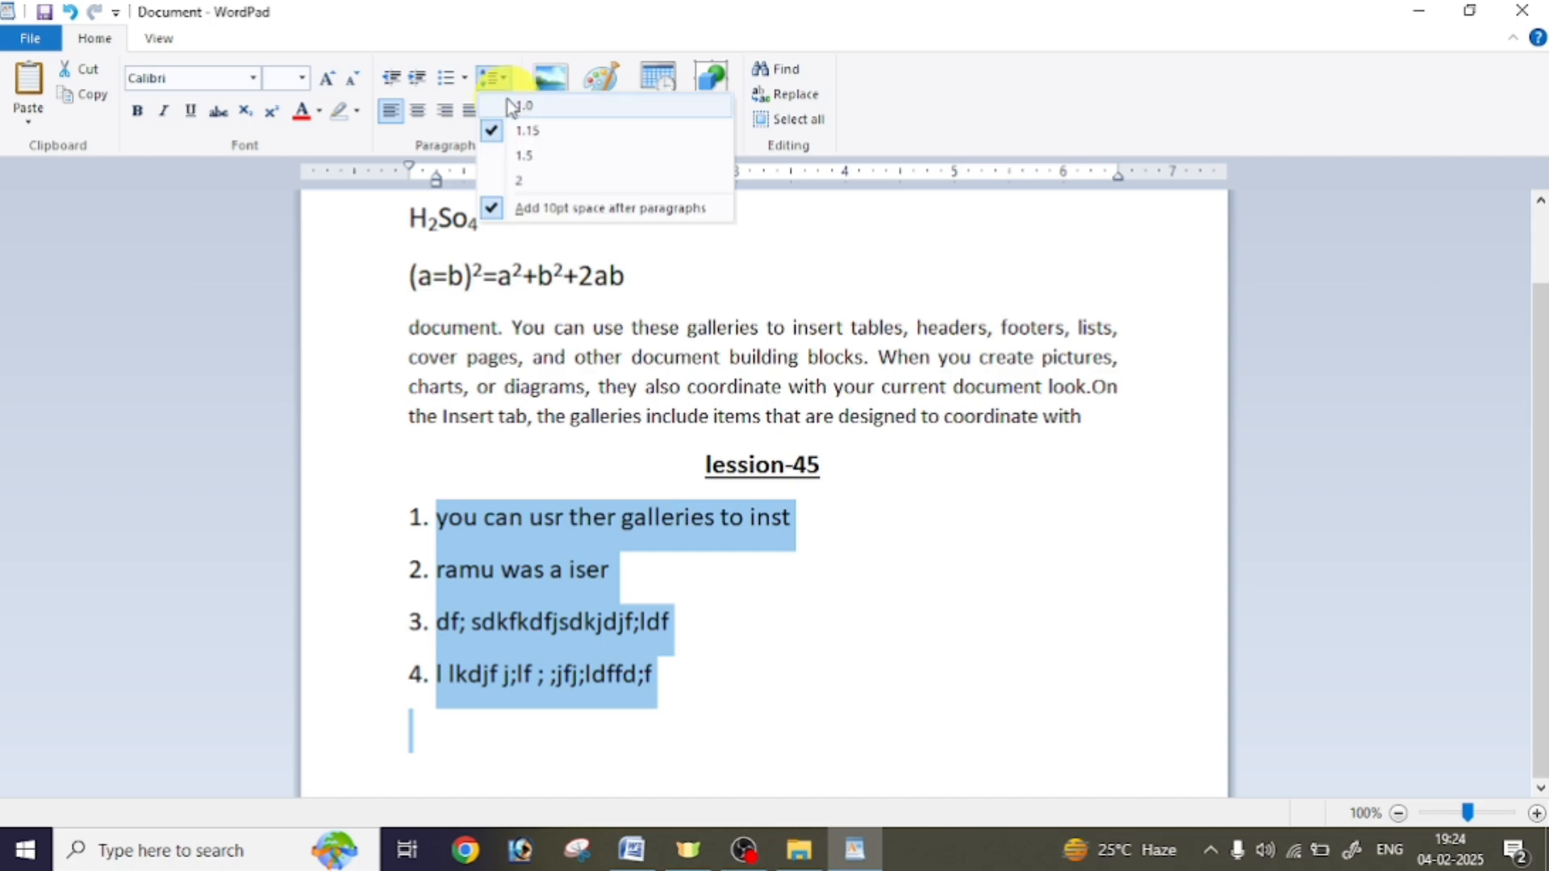
pyautogui.click(511, 129)
pyautogui.click(507, 81)
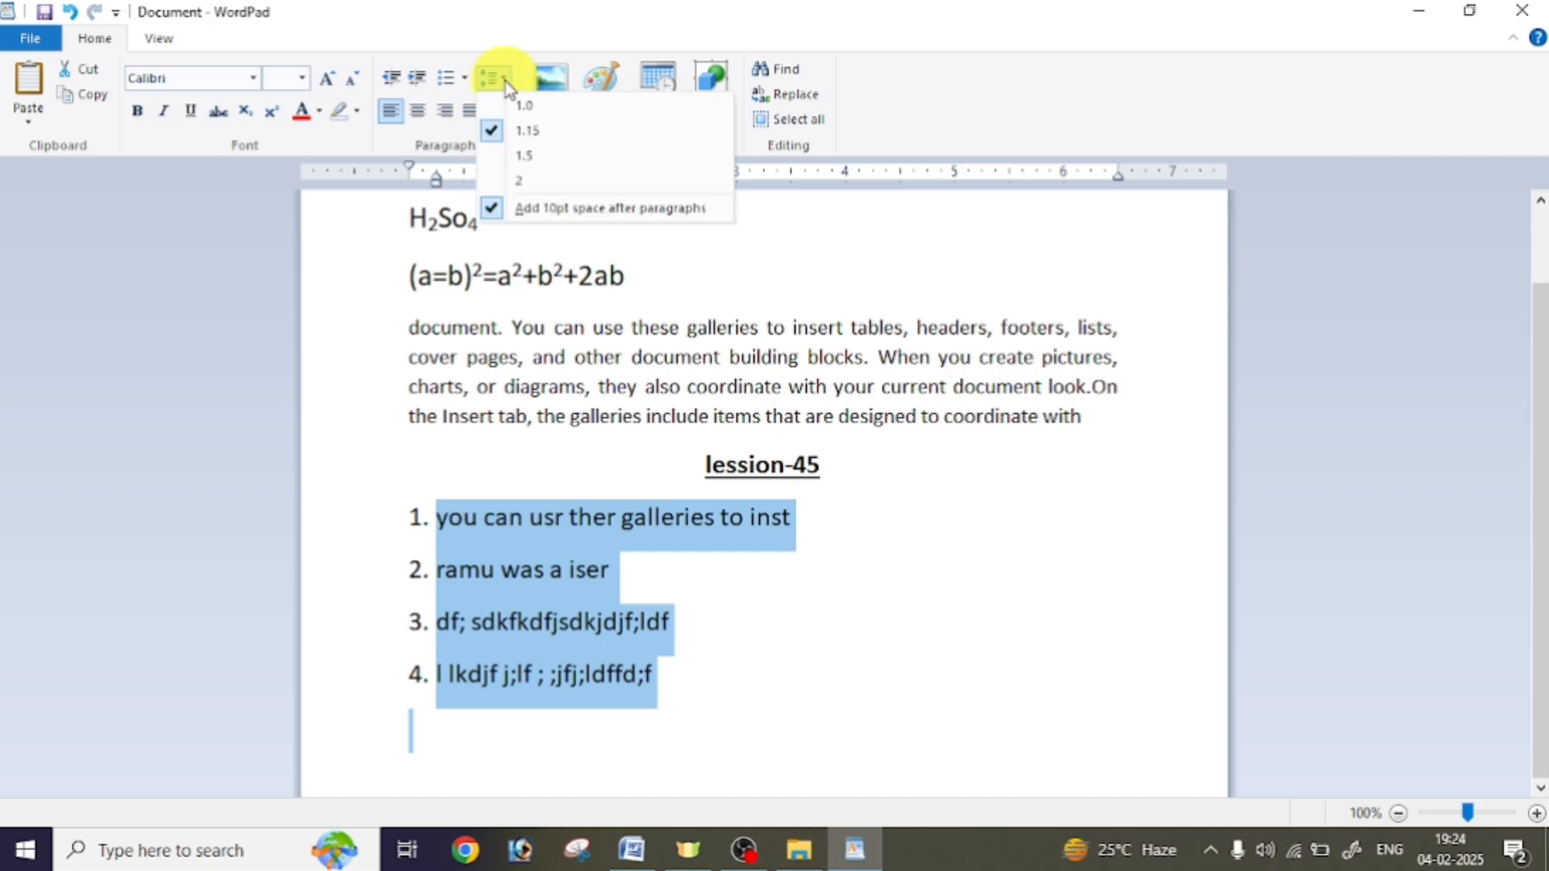
pyautogui.click(515, 113)
pyautogui.click(502, 78)
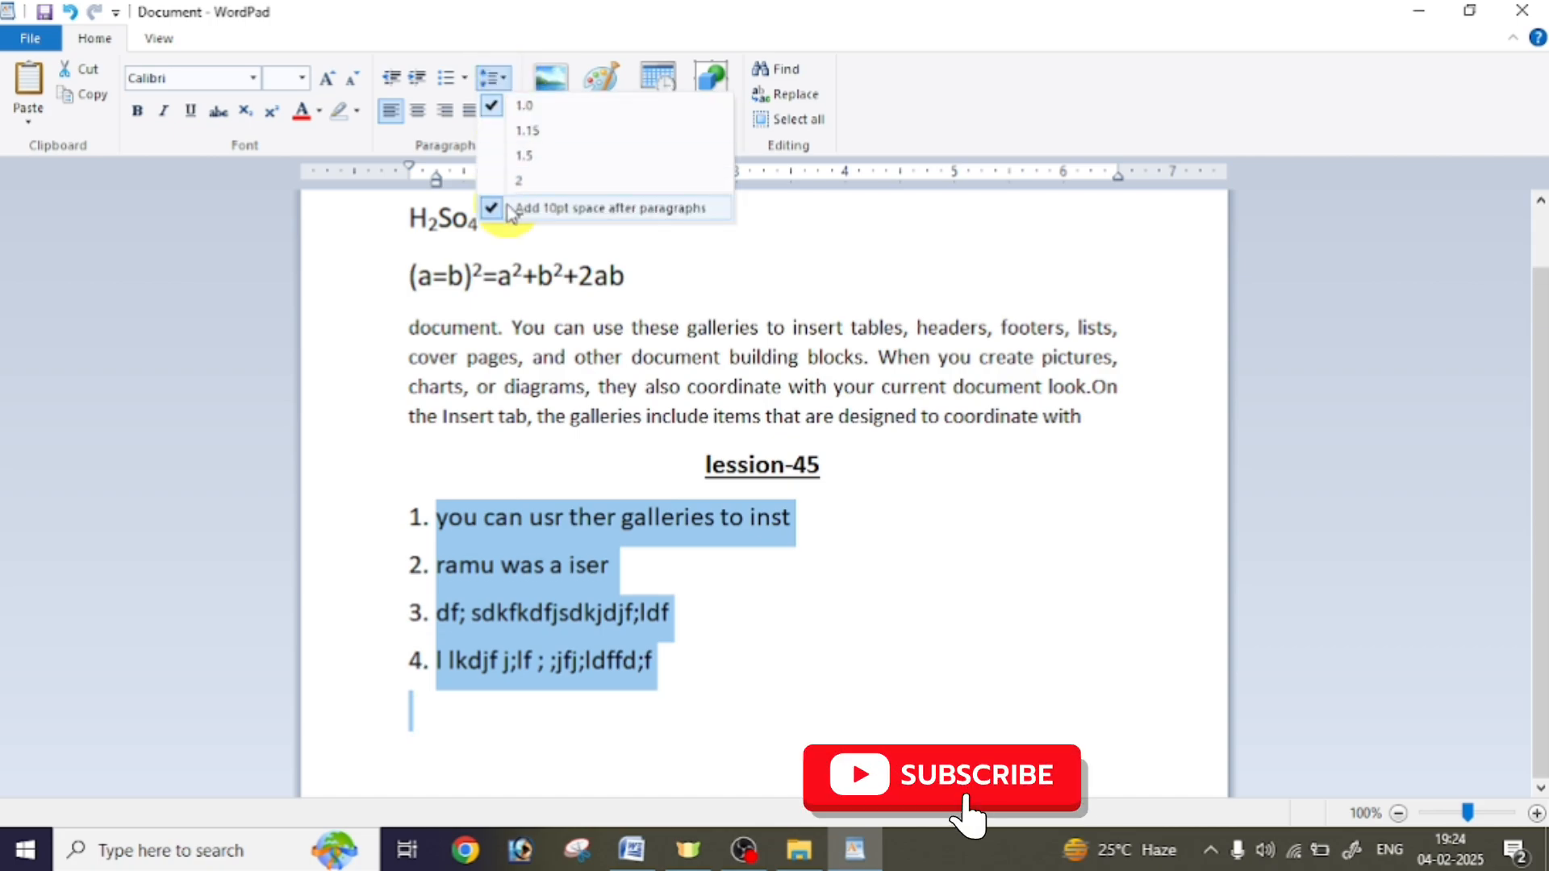
pyautogui.click(510, 212)
pyautogui.click(618, 682)
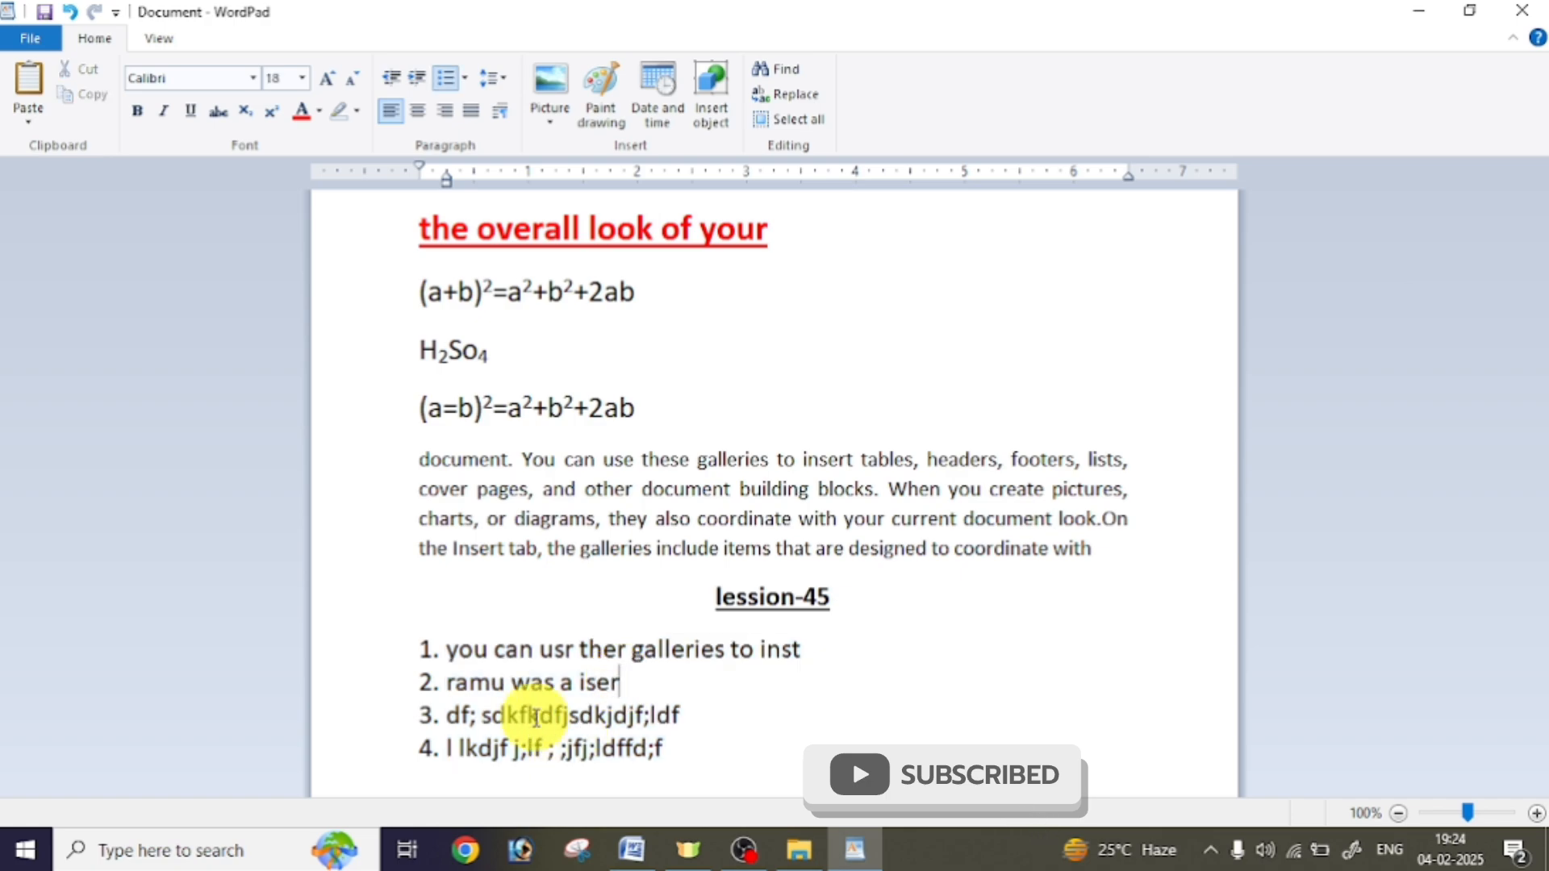
# Try 1.5 line spacing on the four numbered items and set them back to 1.0
pyautogui.moveTo(398, 658); pyautogui.dragTo(396, 767)
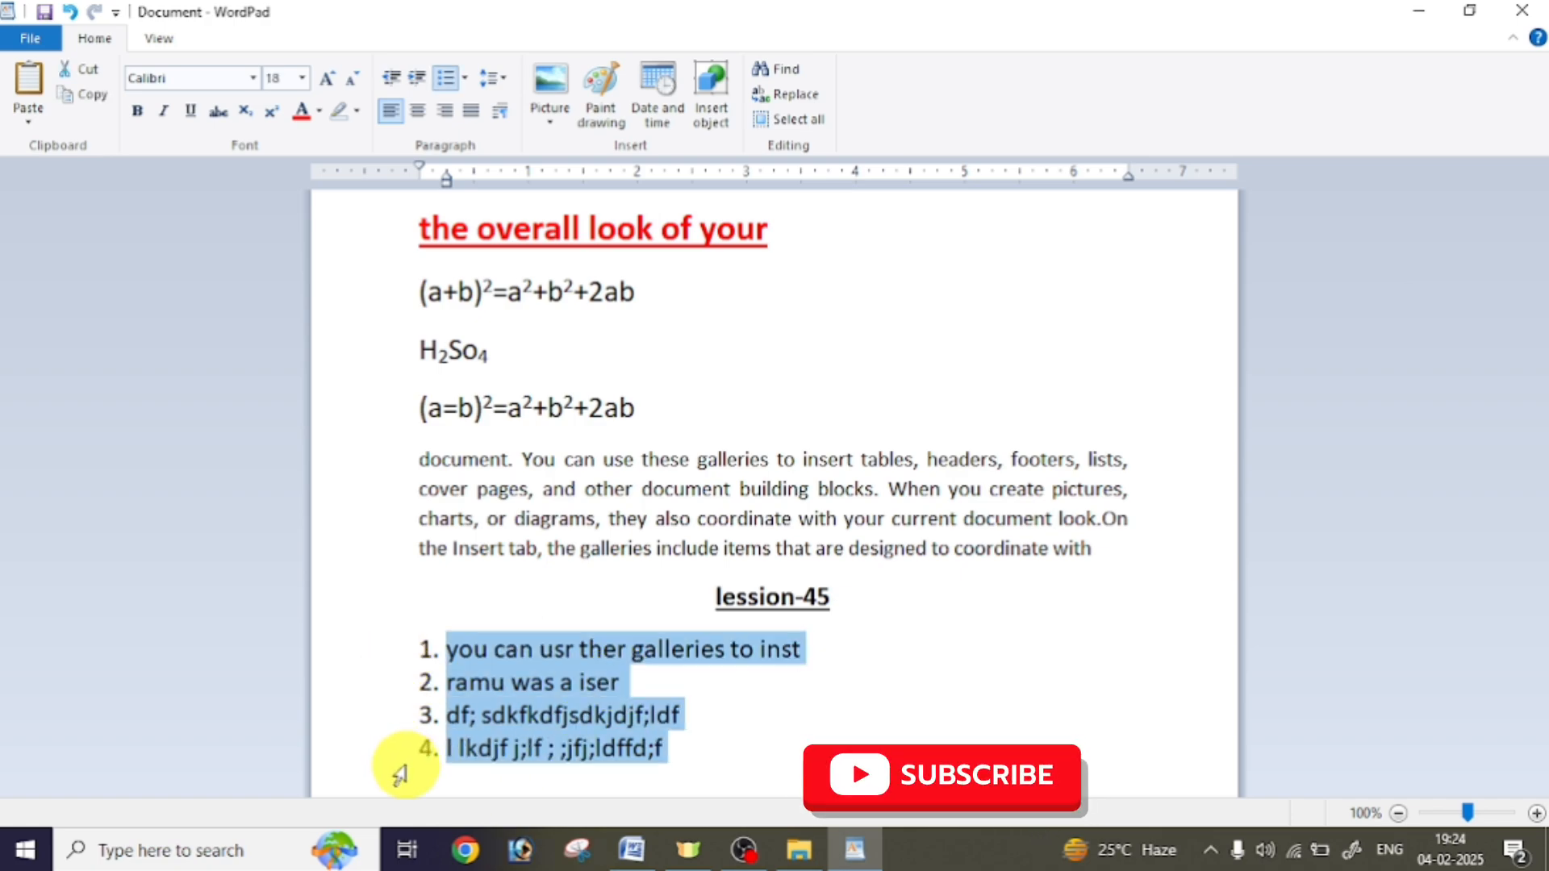
pyautogui.click(510, 84)
pyautogui.click(518, 157)
pyautogui.click(497, 78)
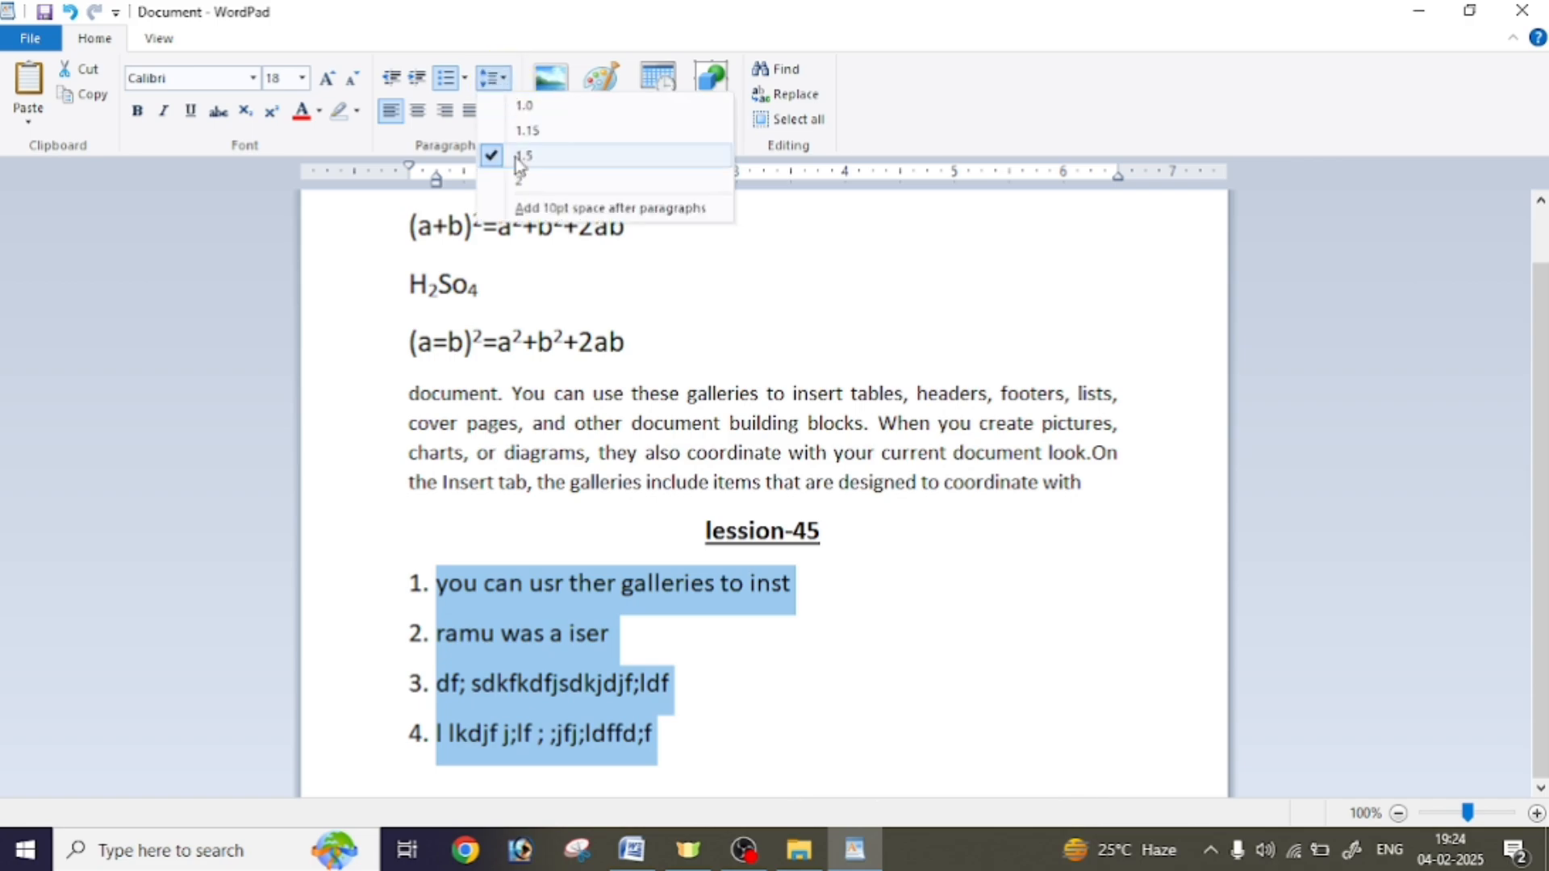
pyautogui.click(523, 106)
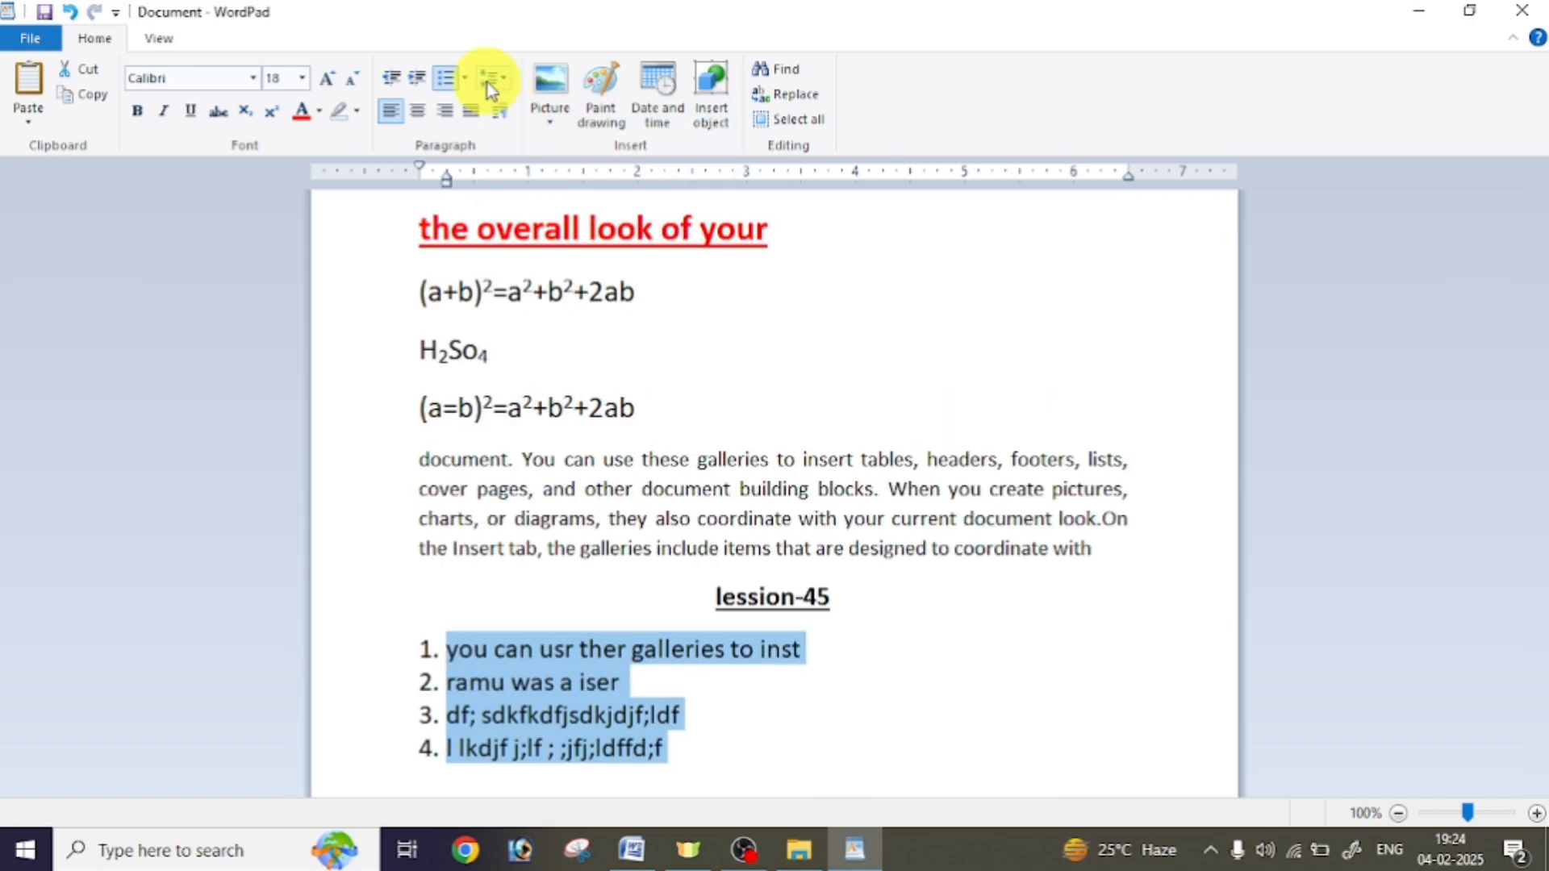
pyautogui.click(626, 368)
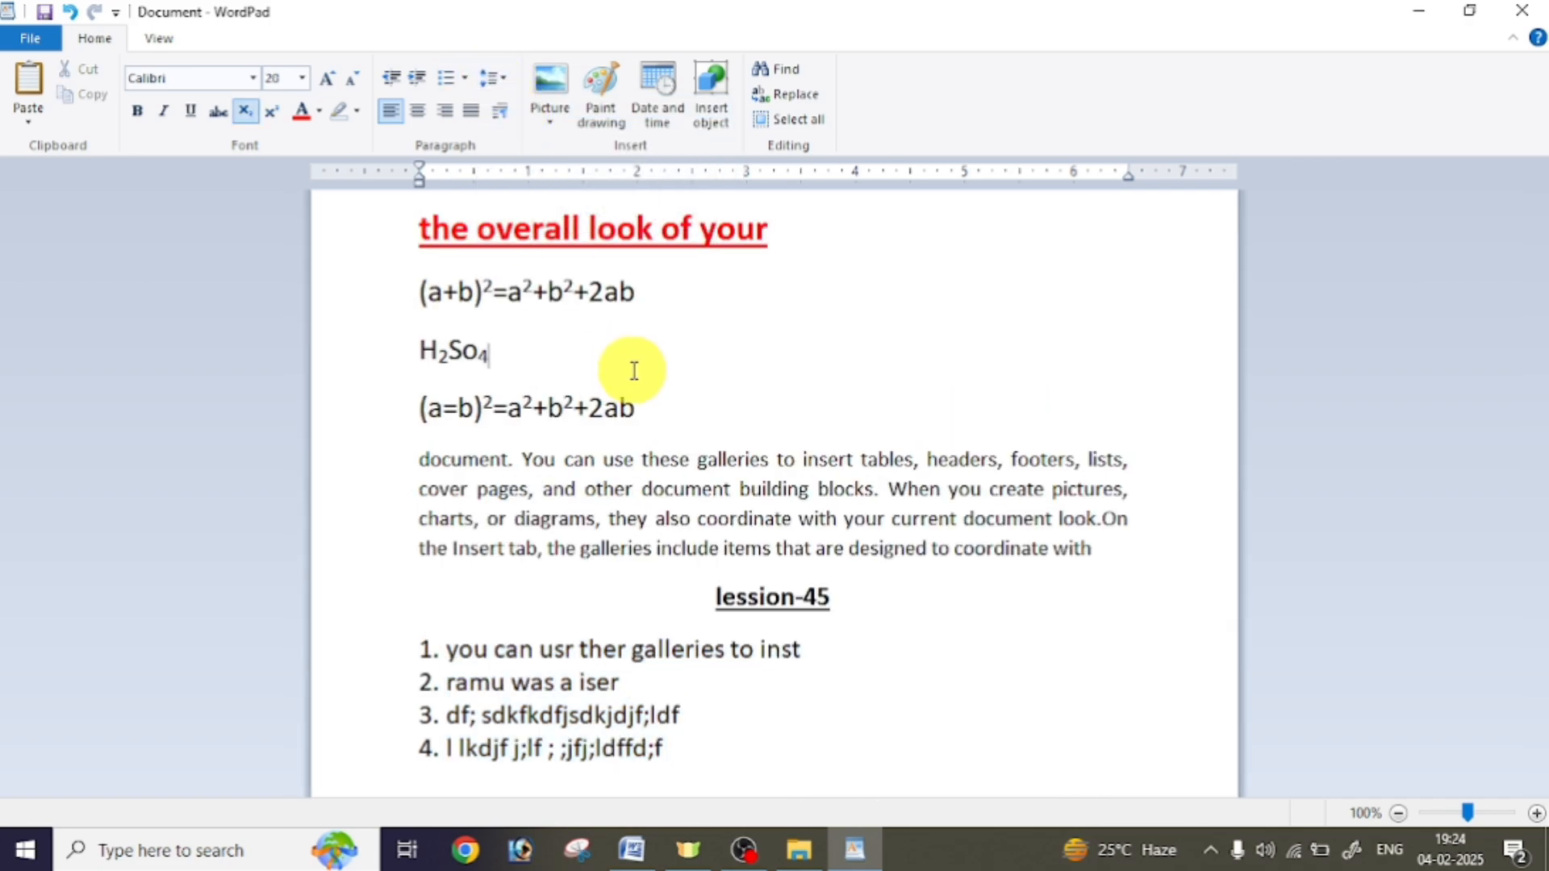
# Insert the picture dzc from the Downloads folder at the end of the formula line beginning with (a=b)
pyautogui.click(657, 404)
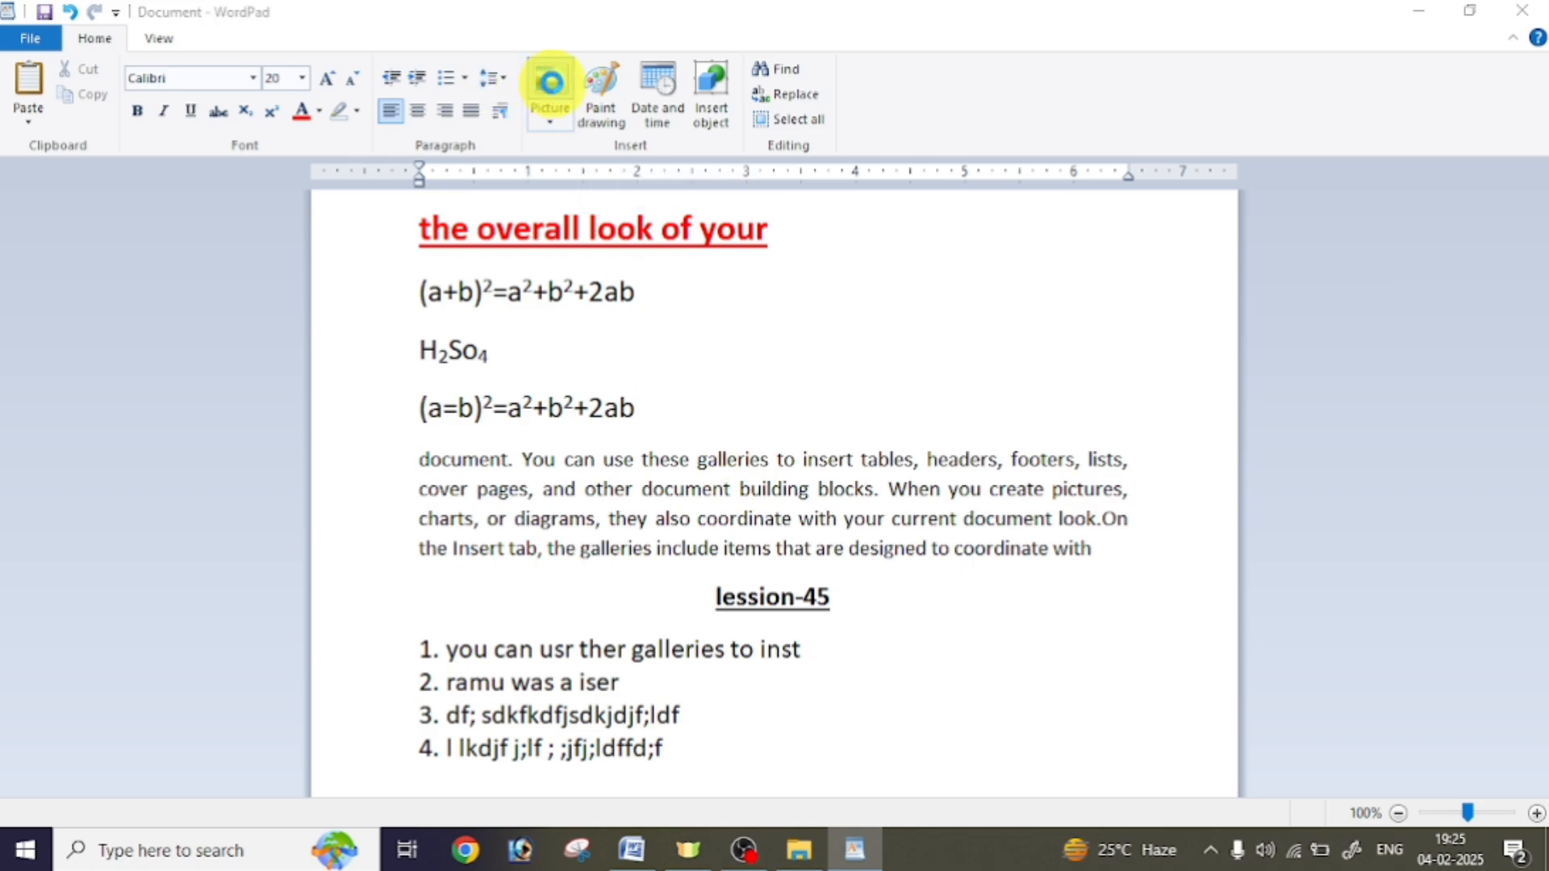
pyautogui.click(550, 81)
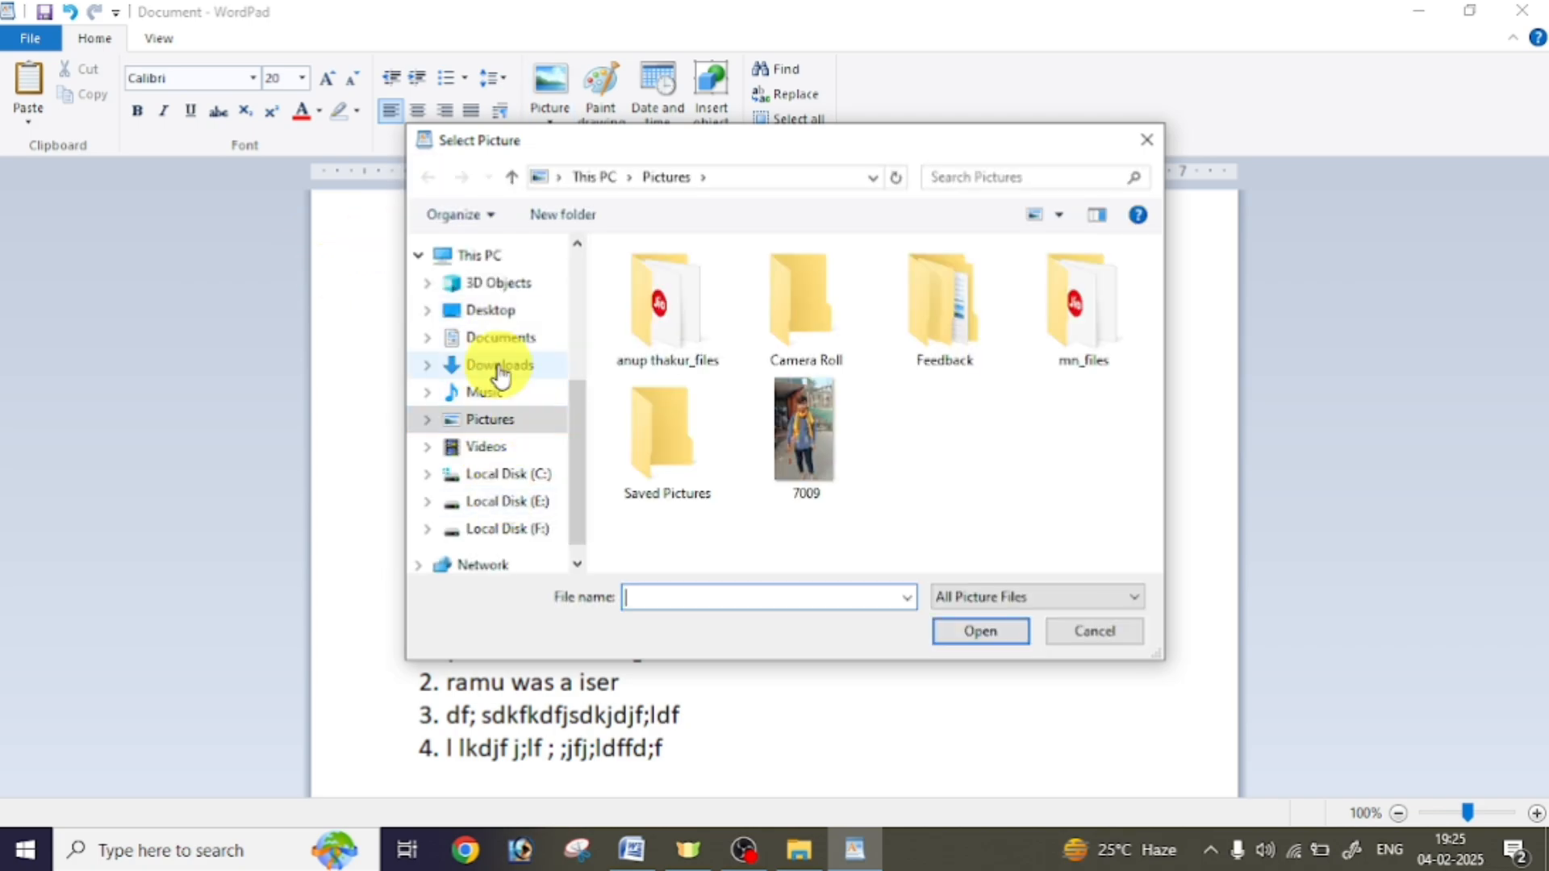
pyautogui.click(500, 370)
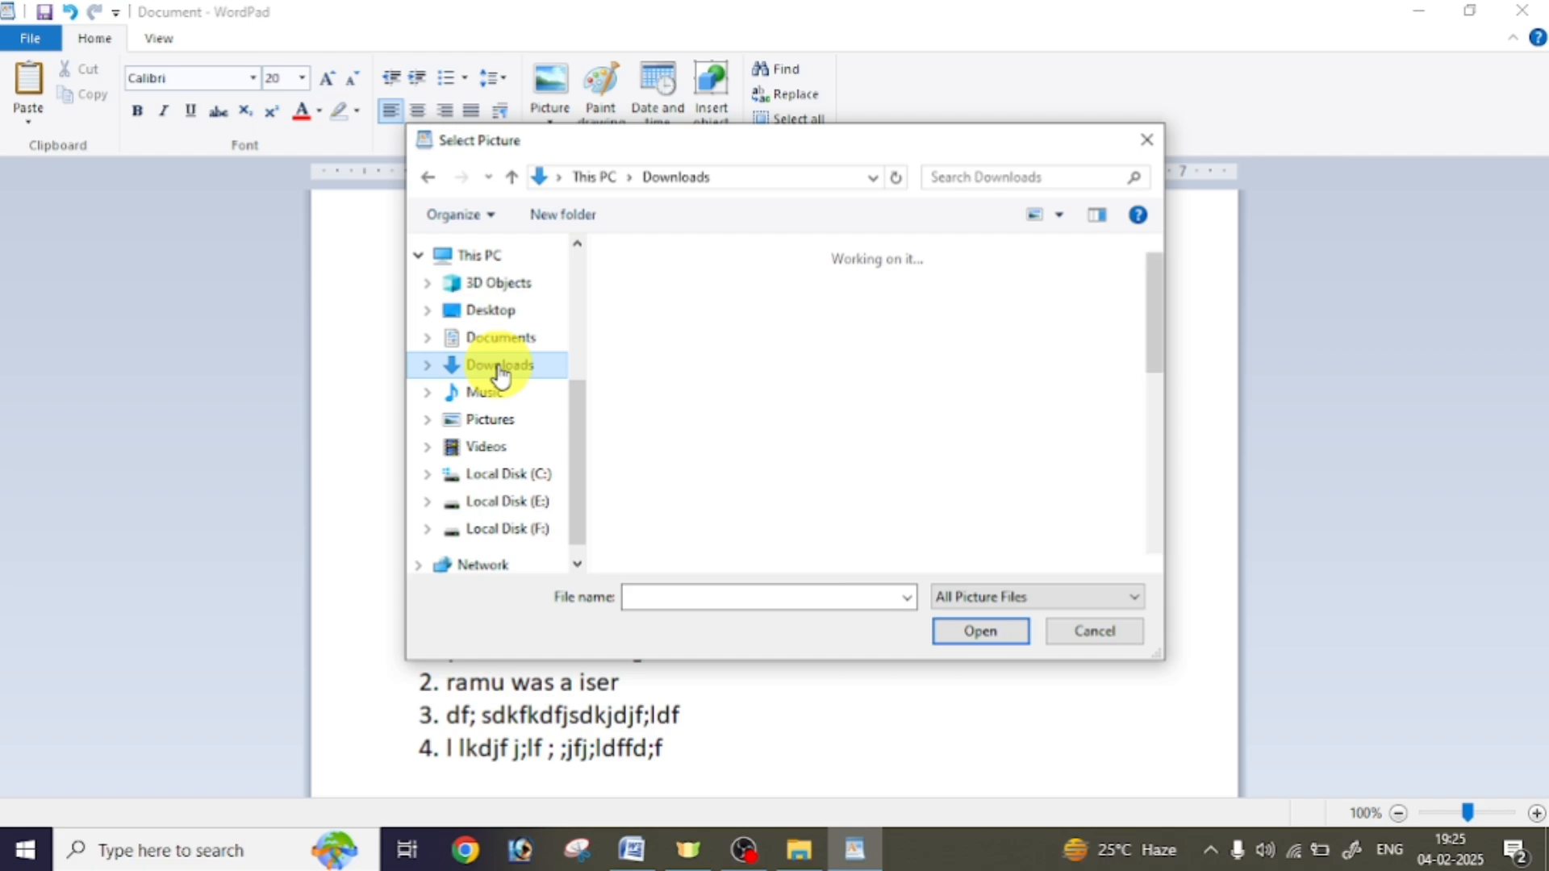
pyautogui.click(906, 512)
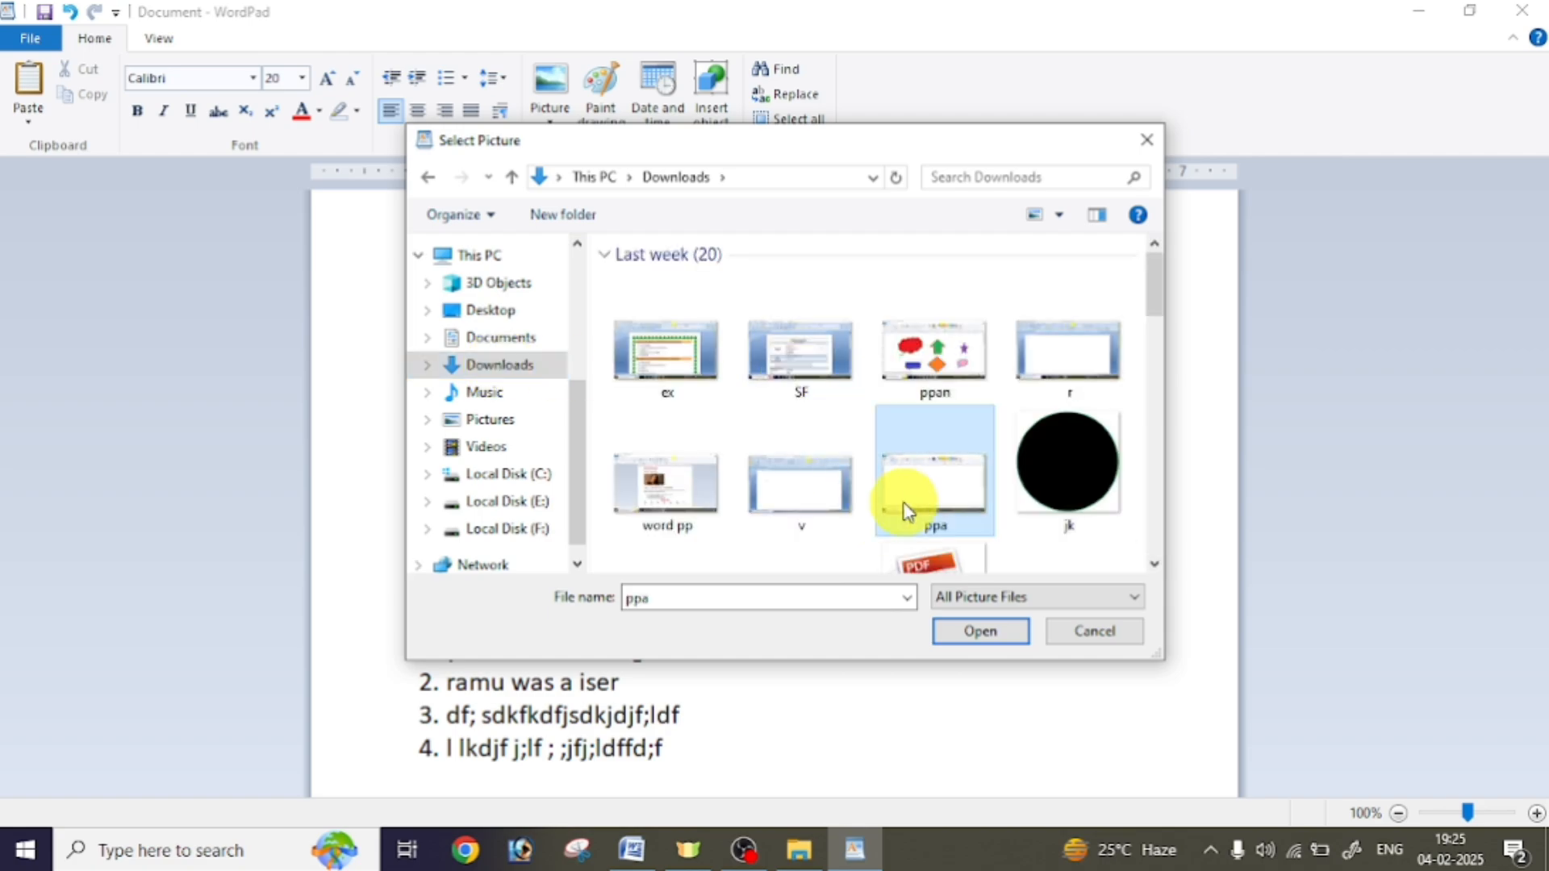
pyautogui.scroll(-5, 906, 511)
pyautogui.scroll(-2, 906, 508)
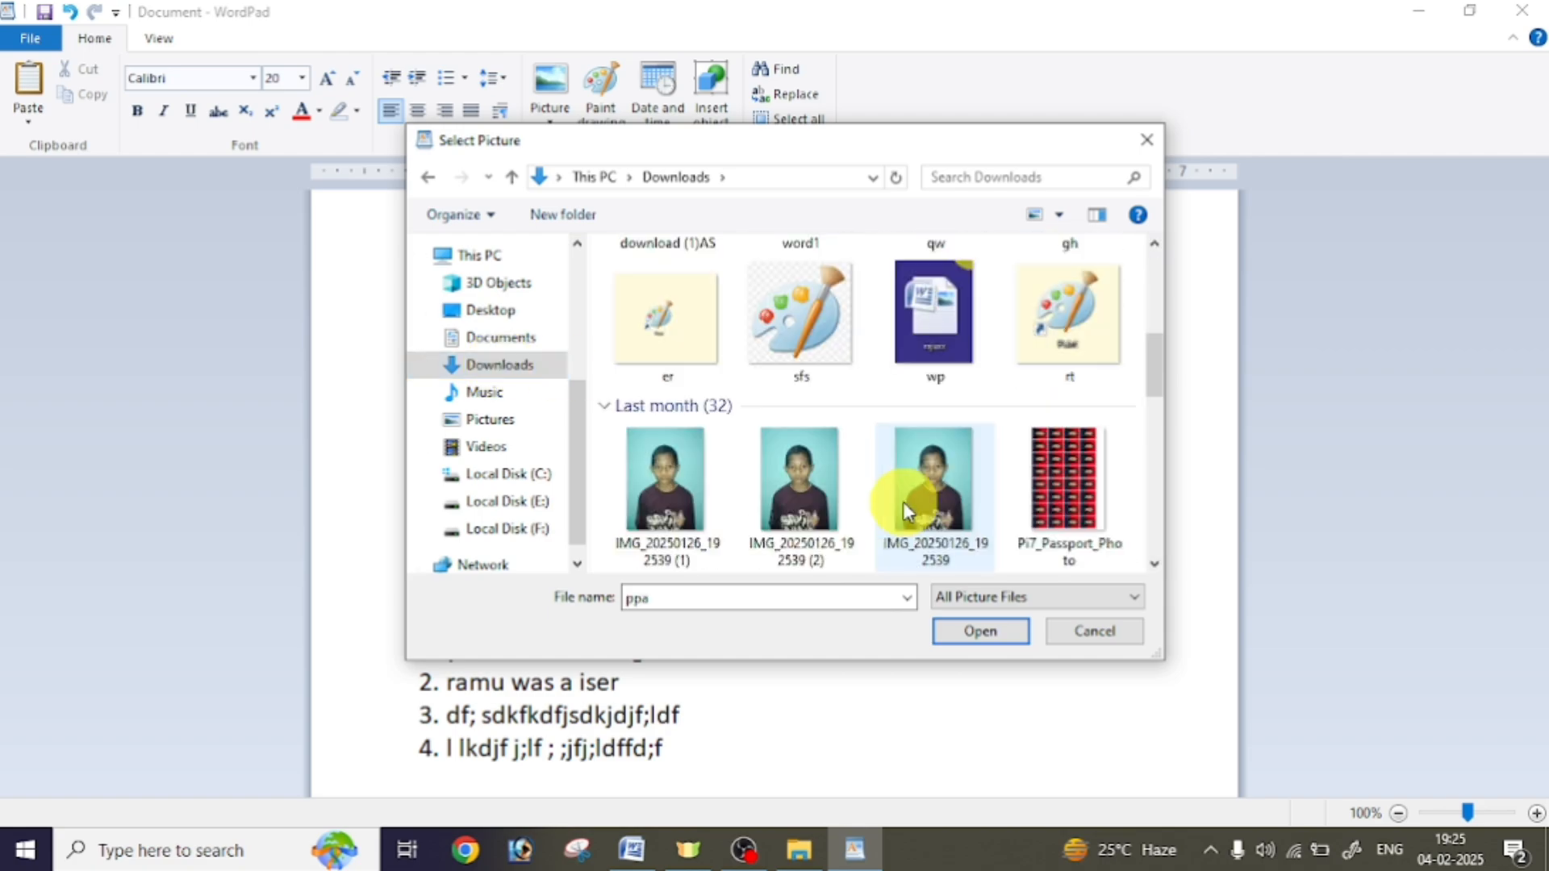
pyautogui.scroll(-3, 906, 508)
pyautogui.scroll(-2, 906, 510)
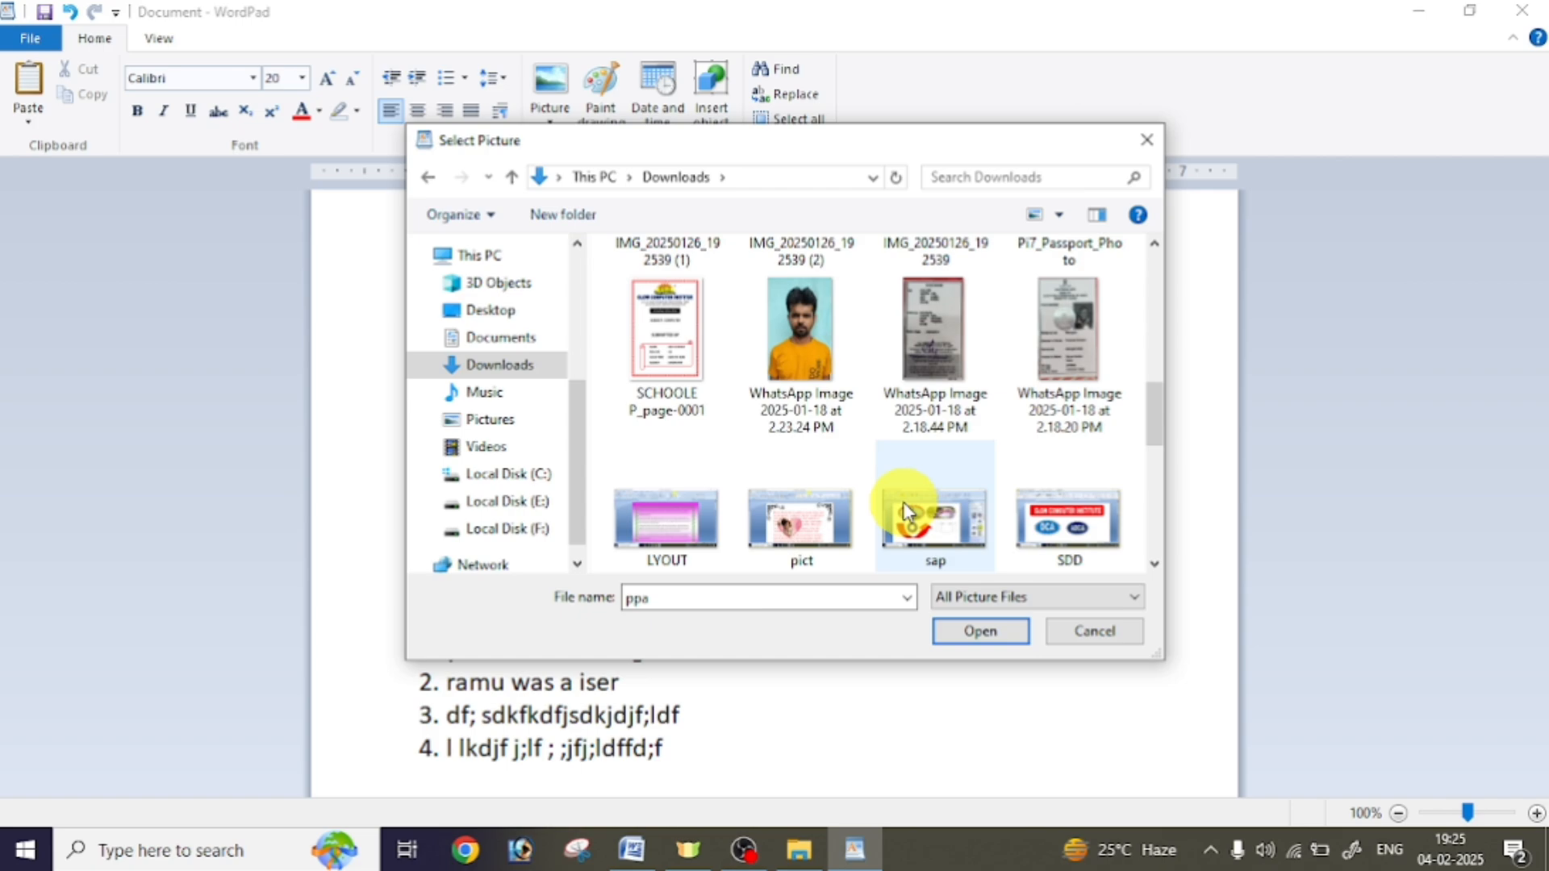
pyautogui.scroll(-3, 906, 510)
pyautogui.scroll(-2, 914, 501)
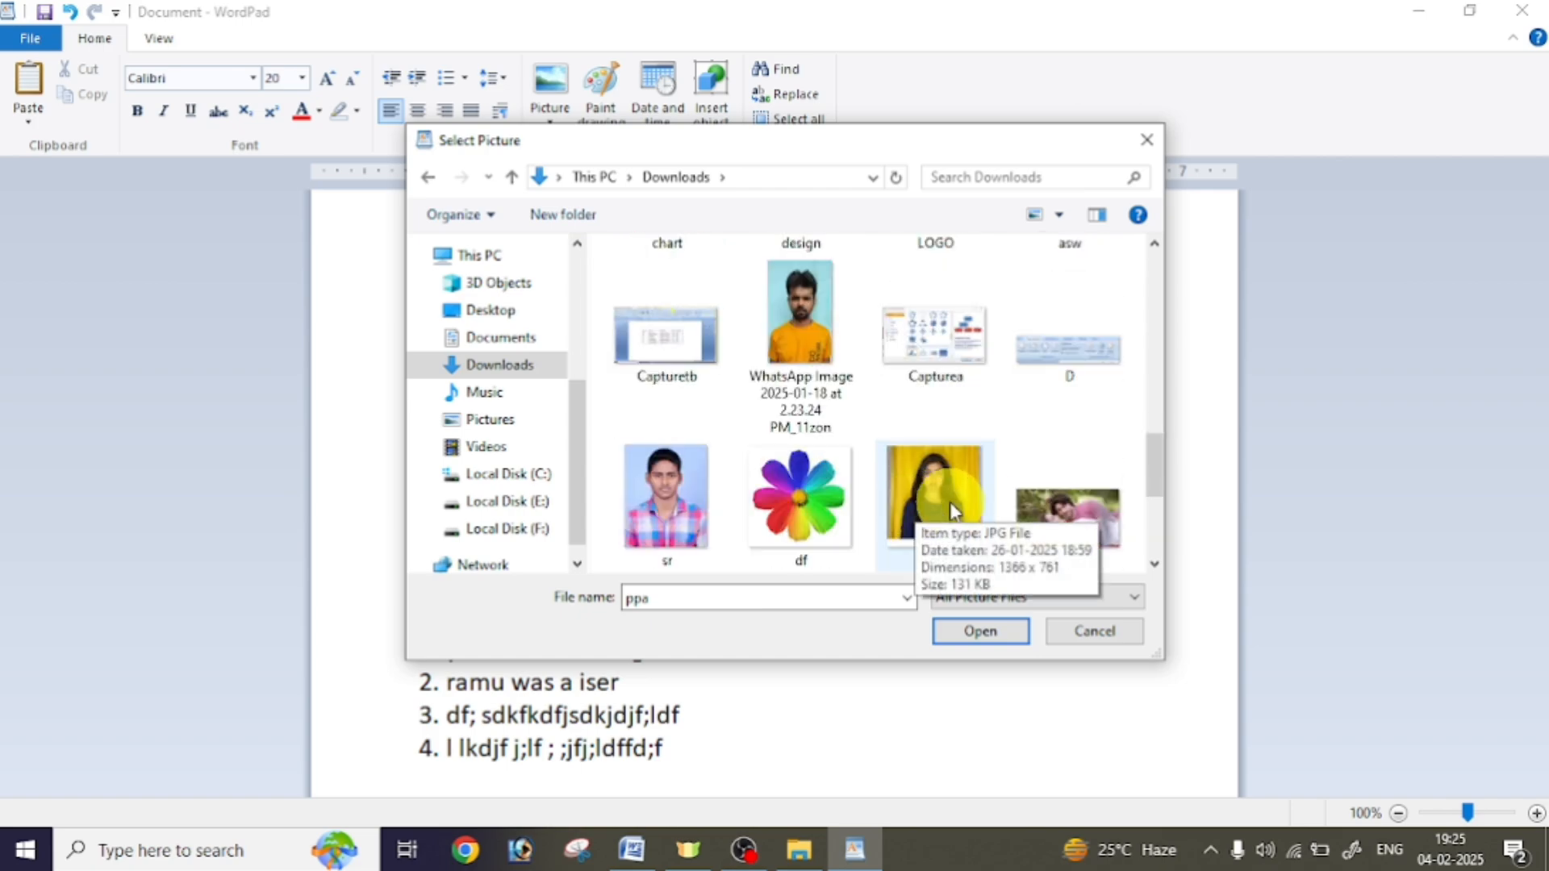
pyautogui.scroll(-2, 968, 508)
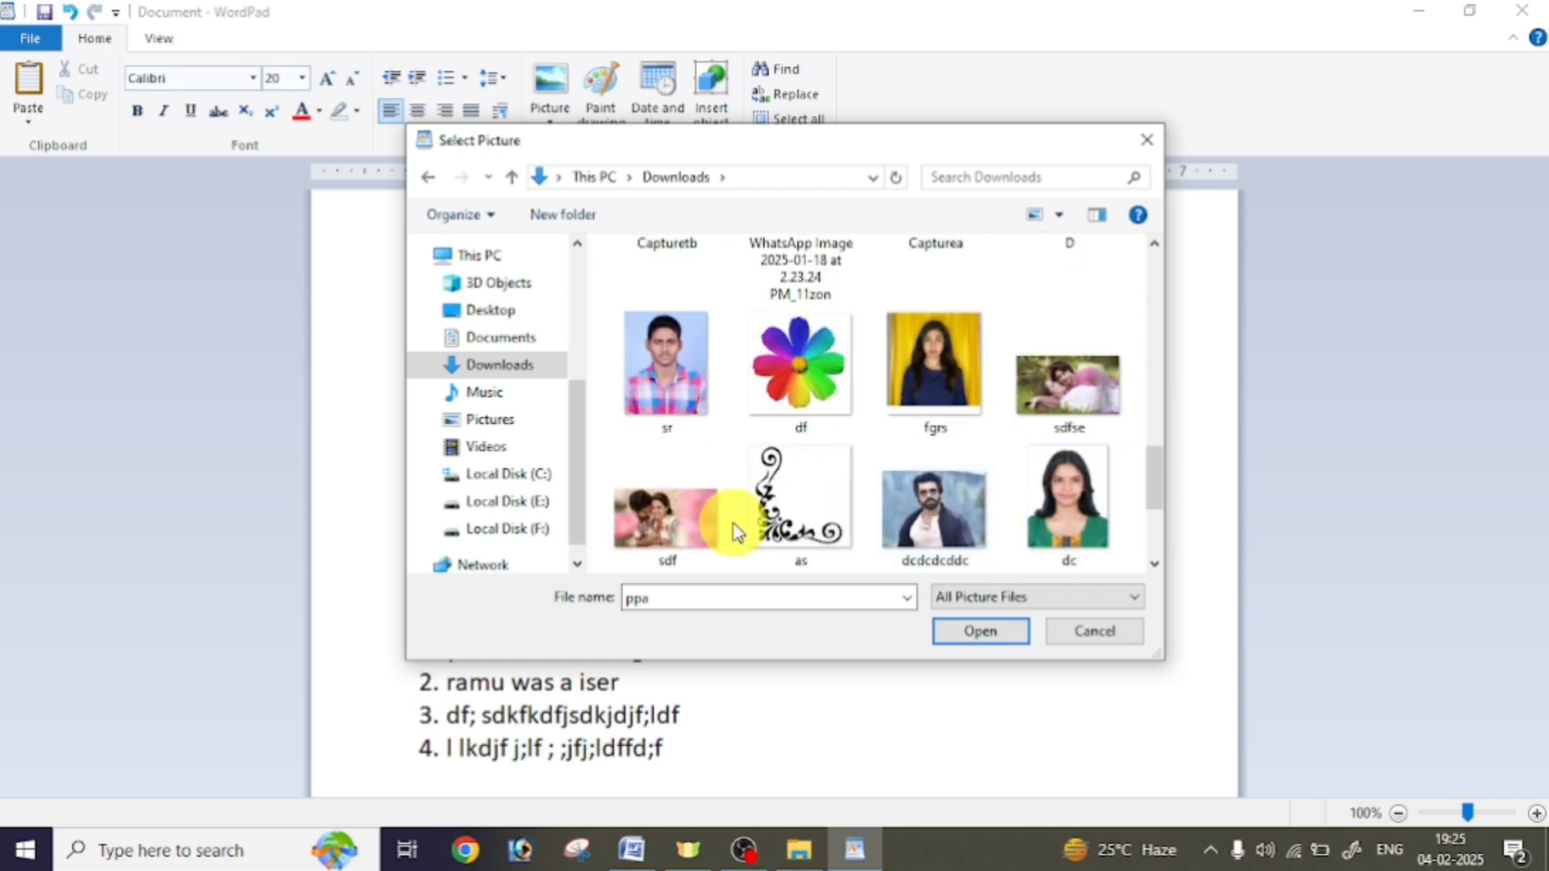
pyautogui.scroll(-2, 941, 415)
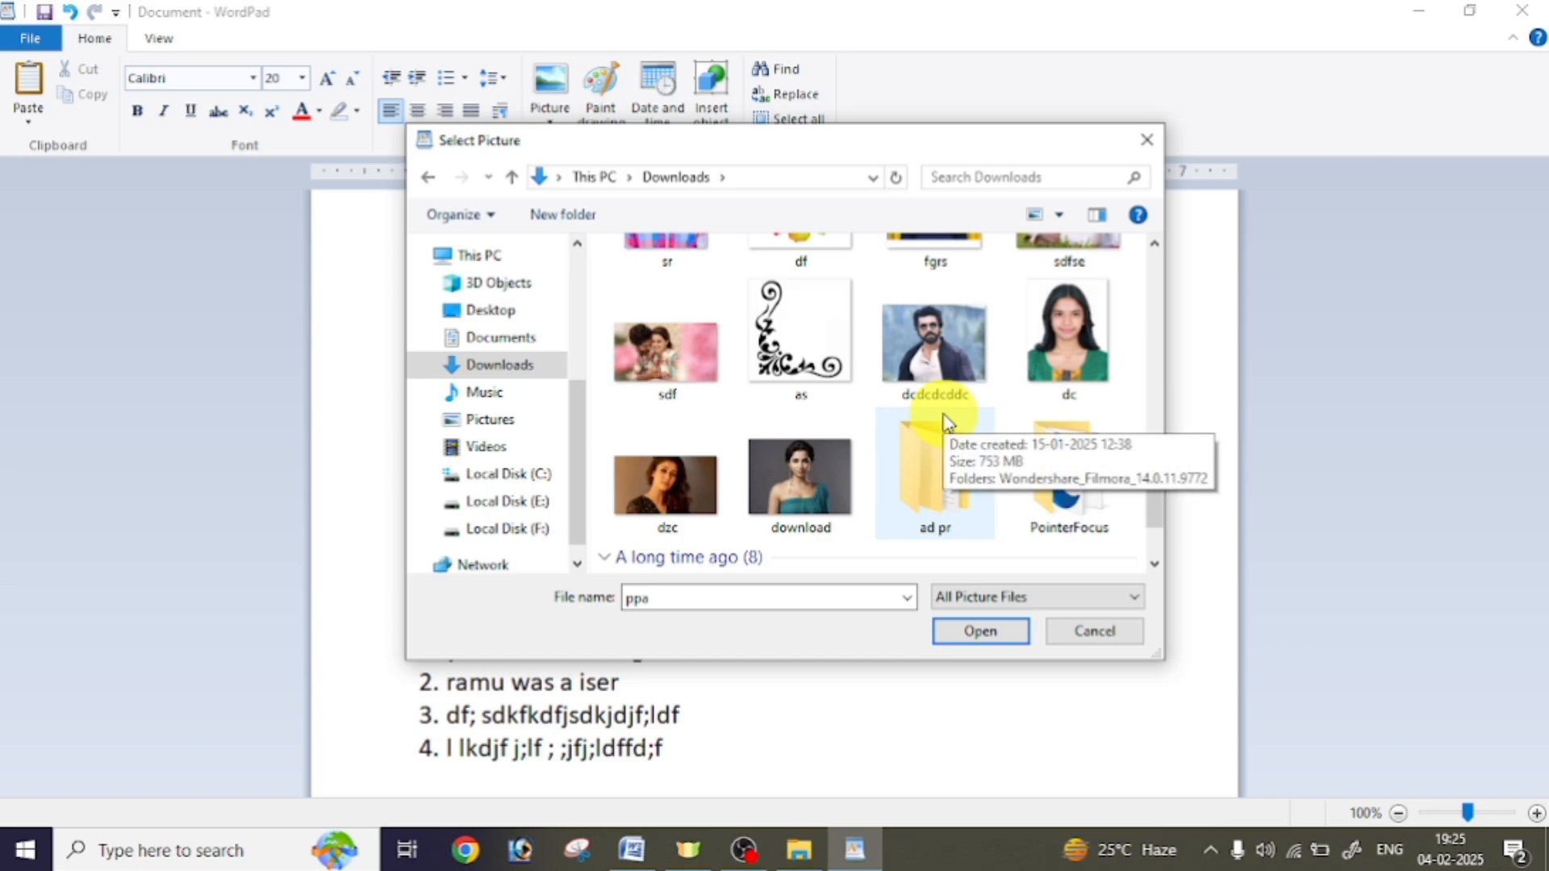
pyautogui.click(674, 483)
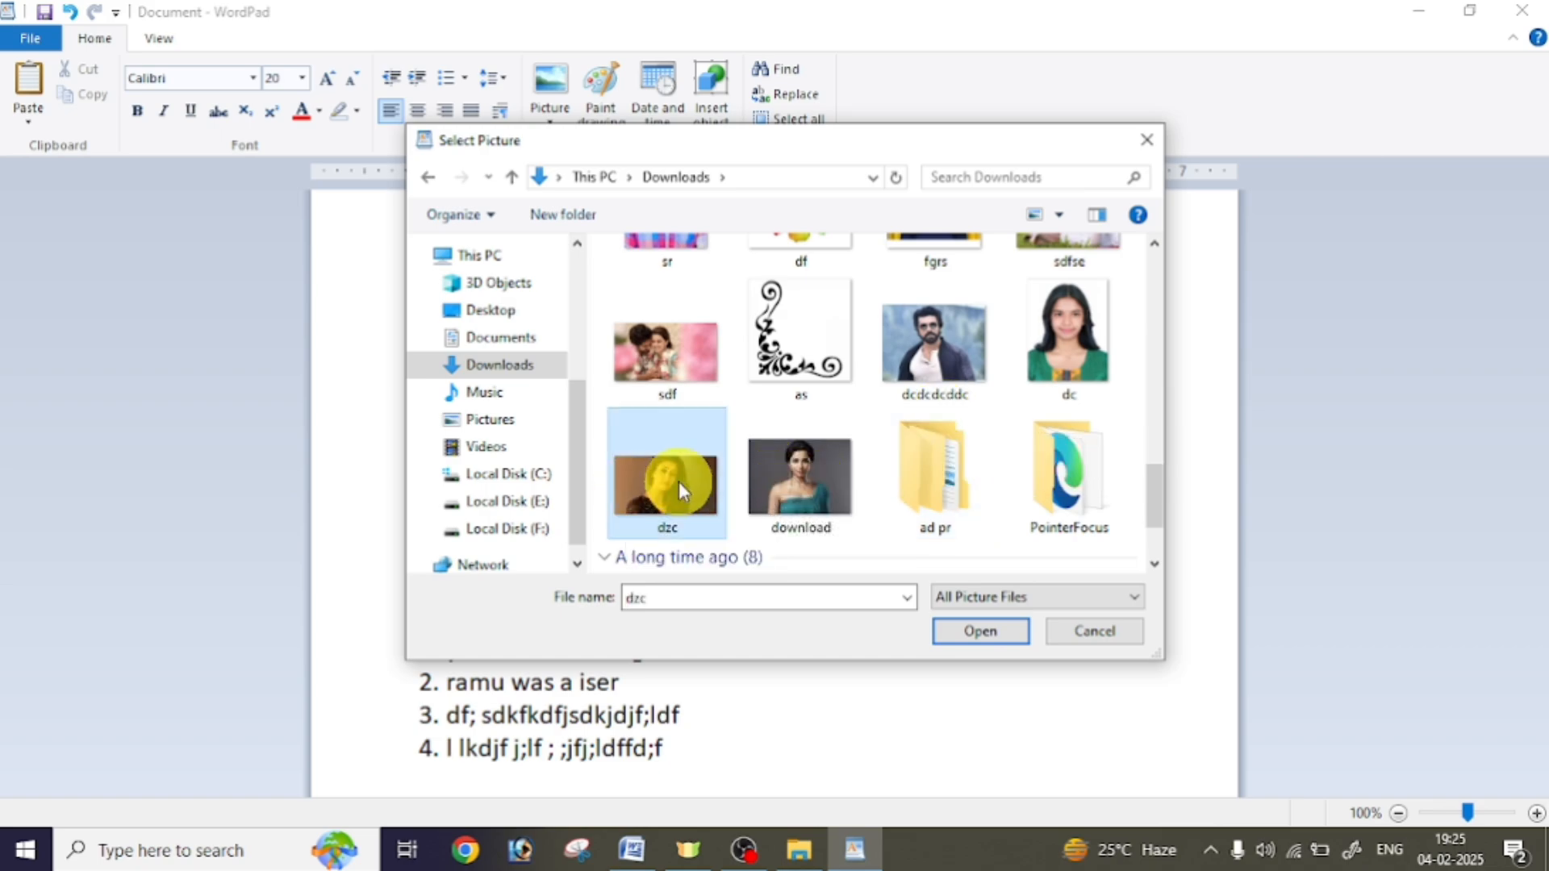
pyautogui.click(976, 634)
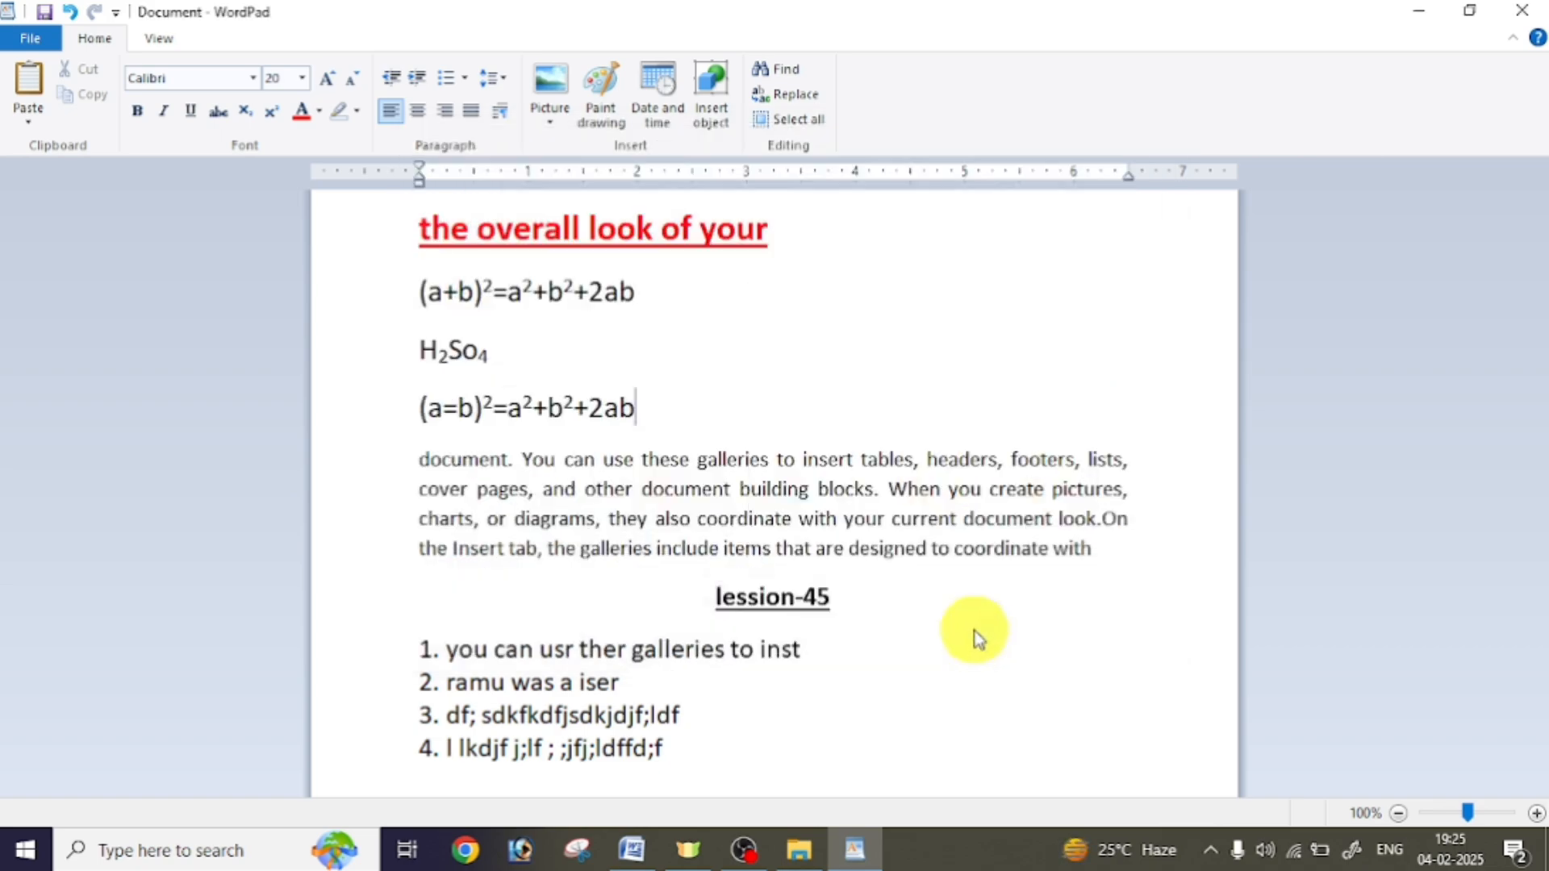
# Resize the inserted picture by enlarging it proportionally, narrowing it to about 3 inches wide and reducing its height
pyautogui.click(582, 525)
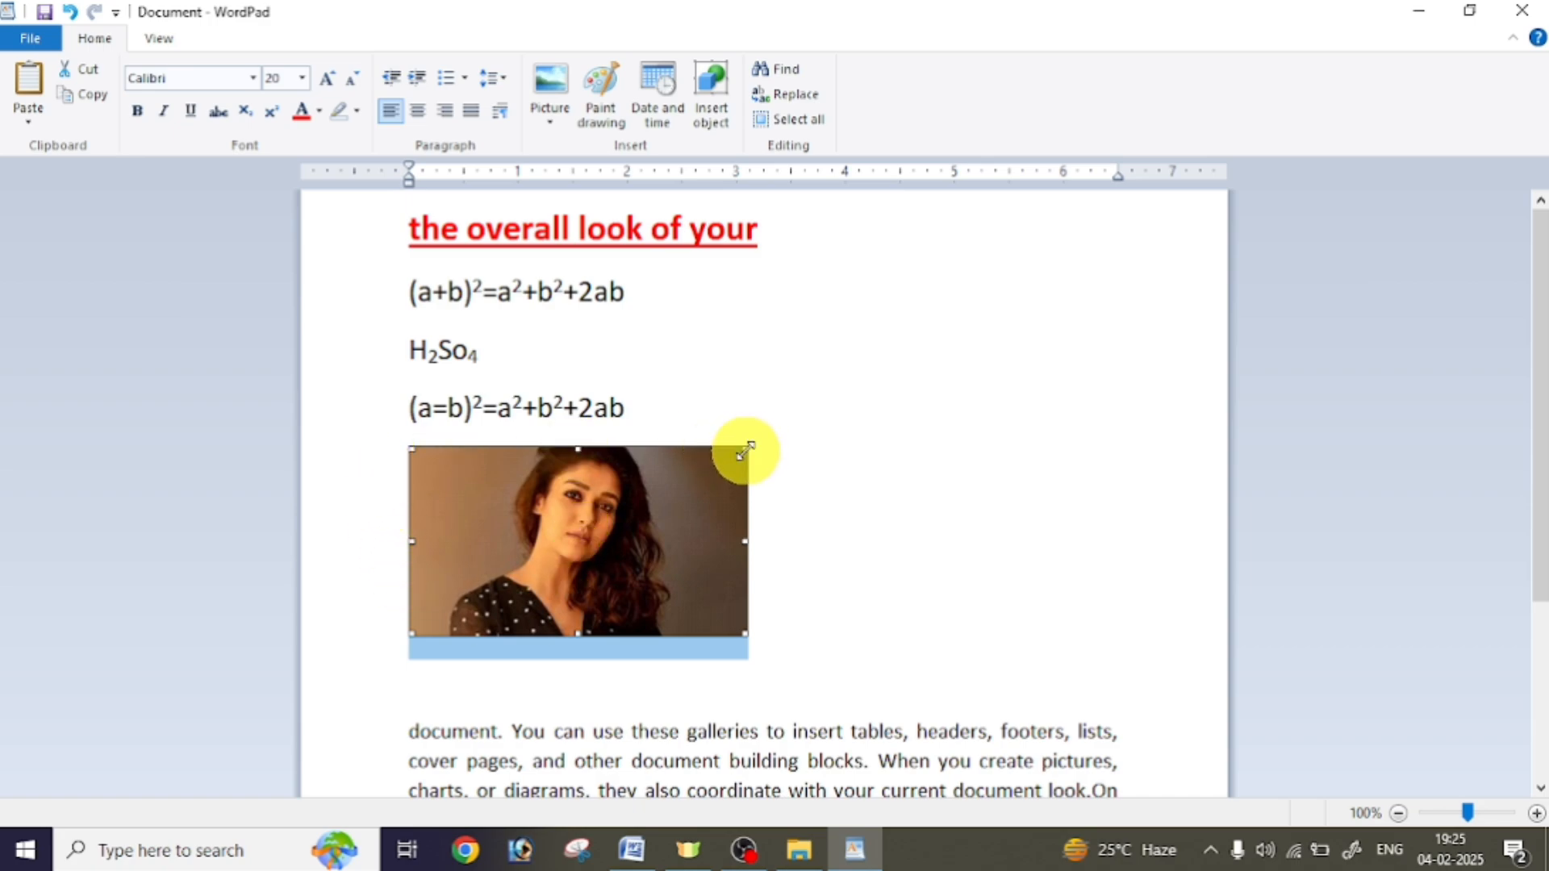
pyautogui.moveTo(744, 449); pyautogui.dragTo(830, 409)
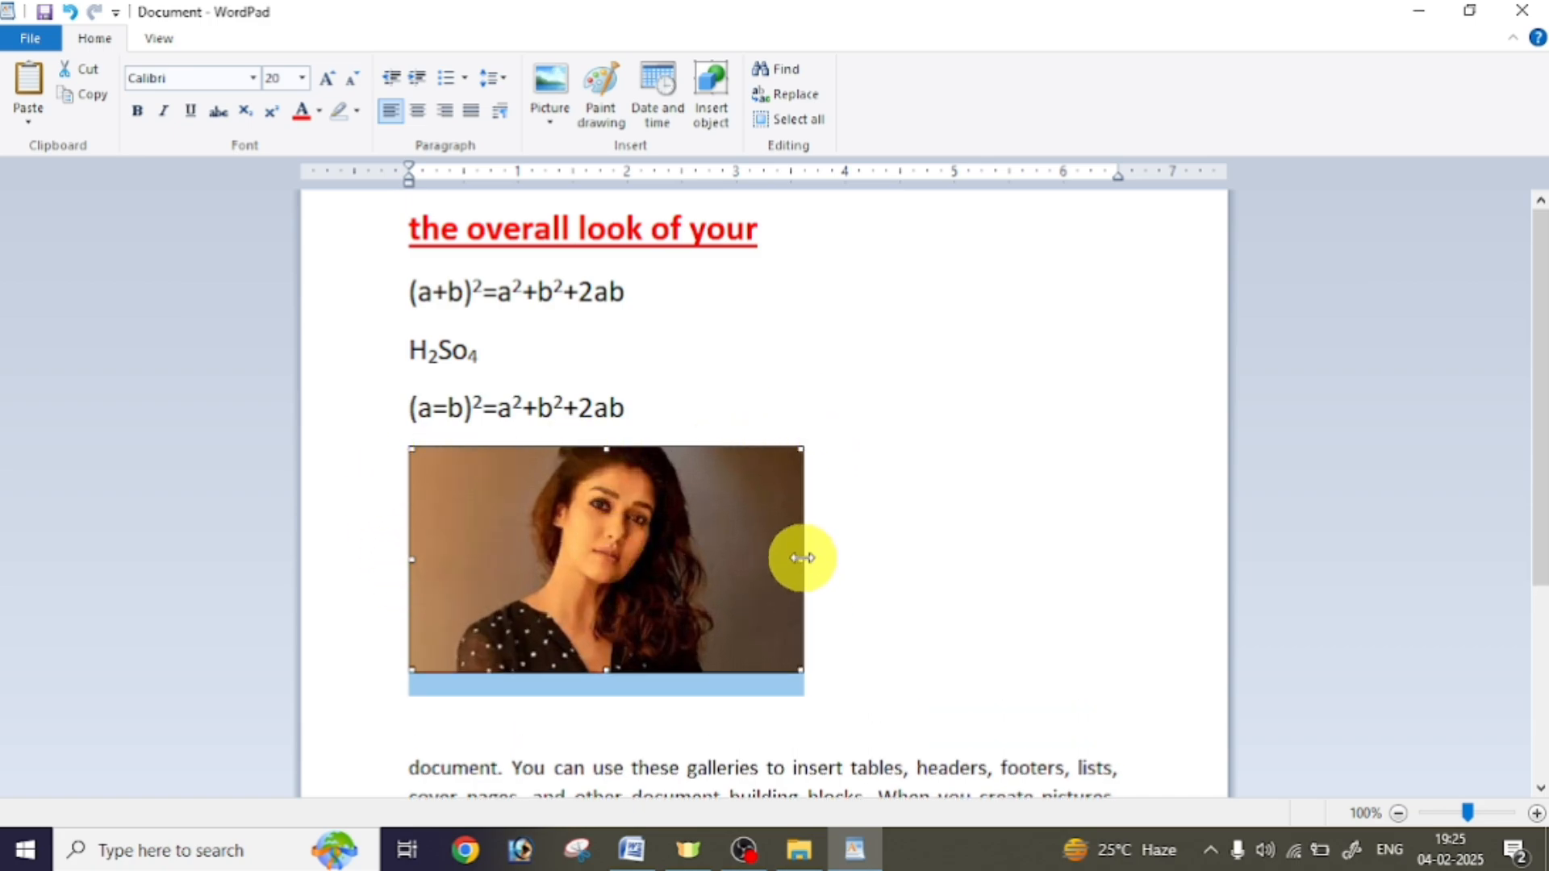
pyautogui.moveTo(802, 557); pyautogui.dragTo(738, 558)
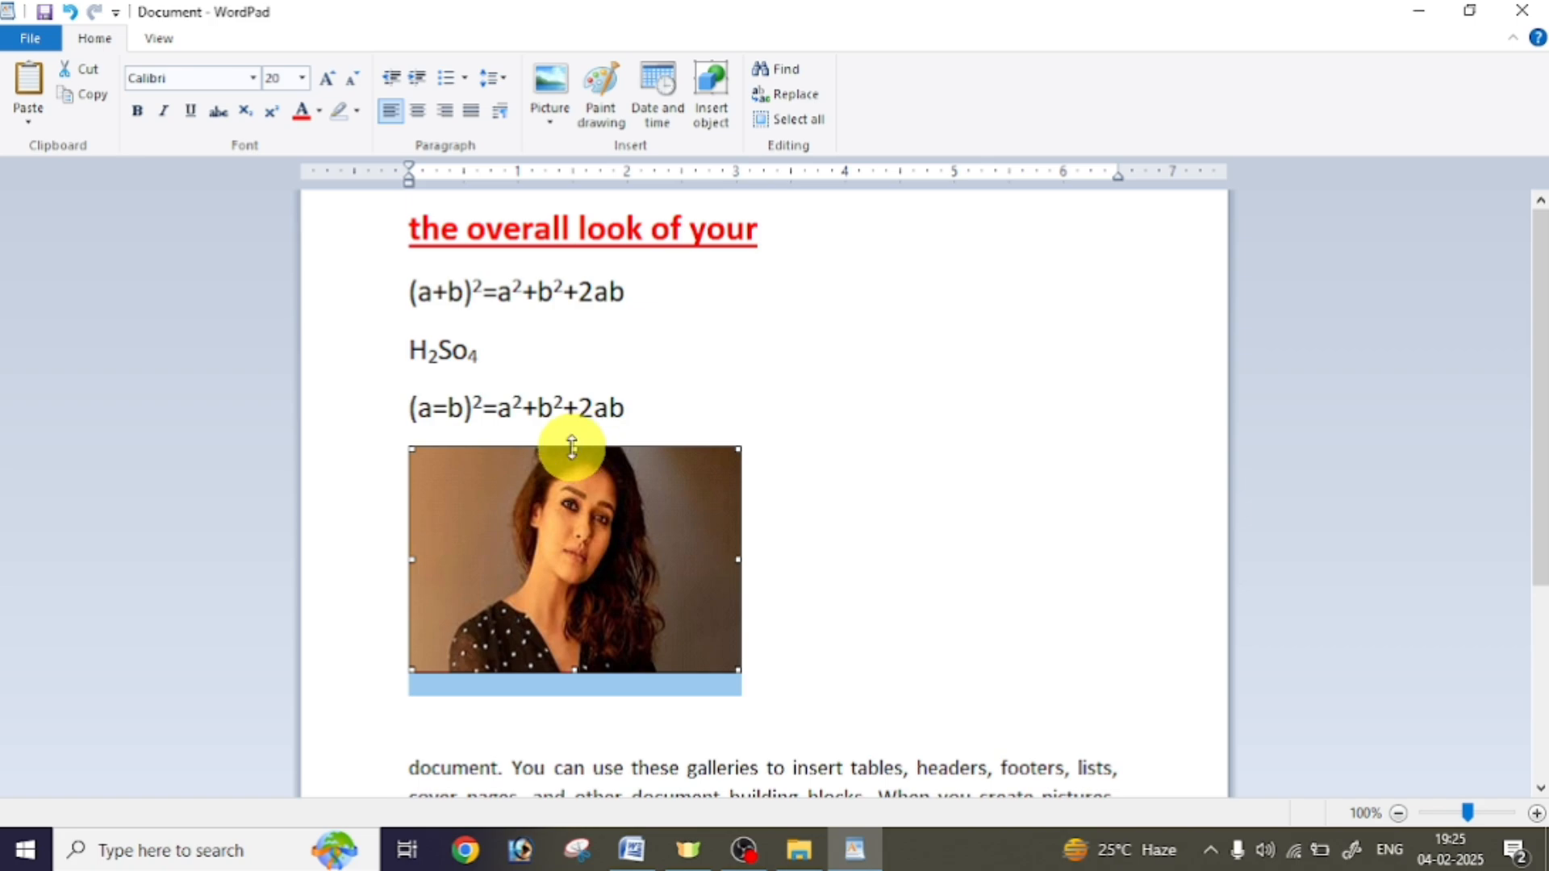
pyautogui.moveTo(573, 448); pyautogui.dragTo(572, 522)
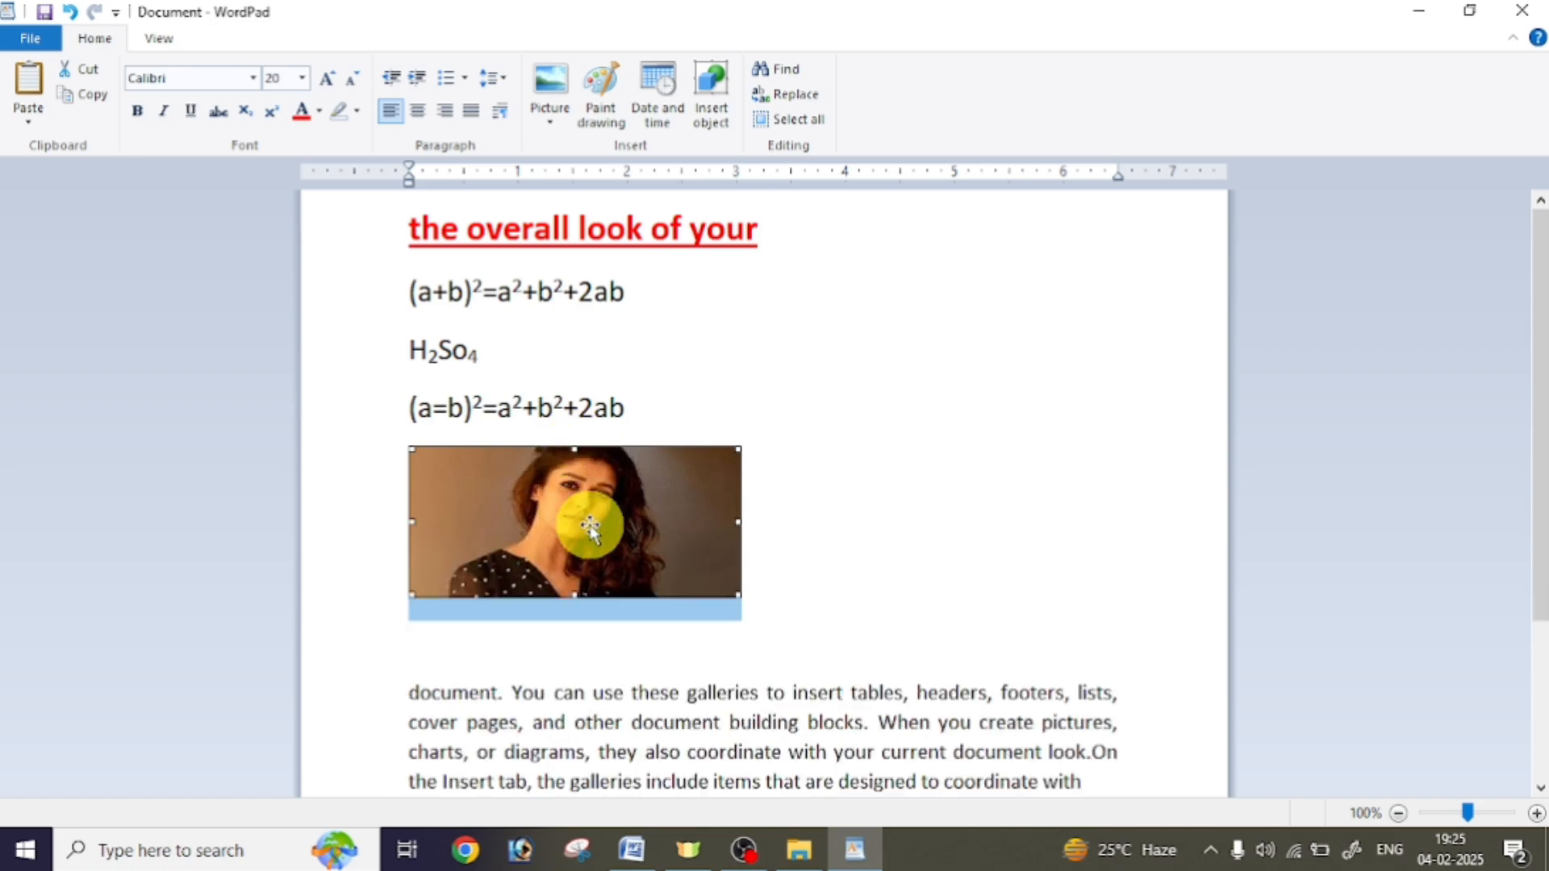
# Align the picture to the right, centre it and return it to left alignment
pyautogui.click(446, 113)
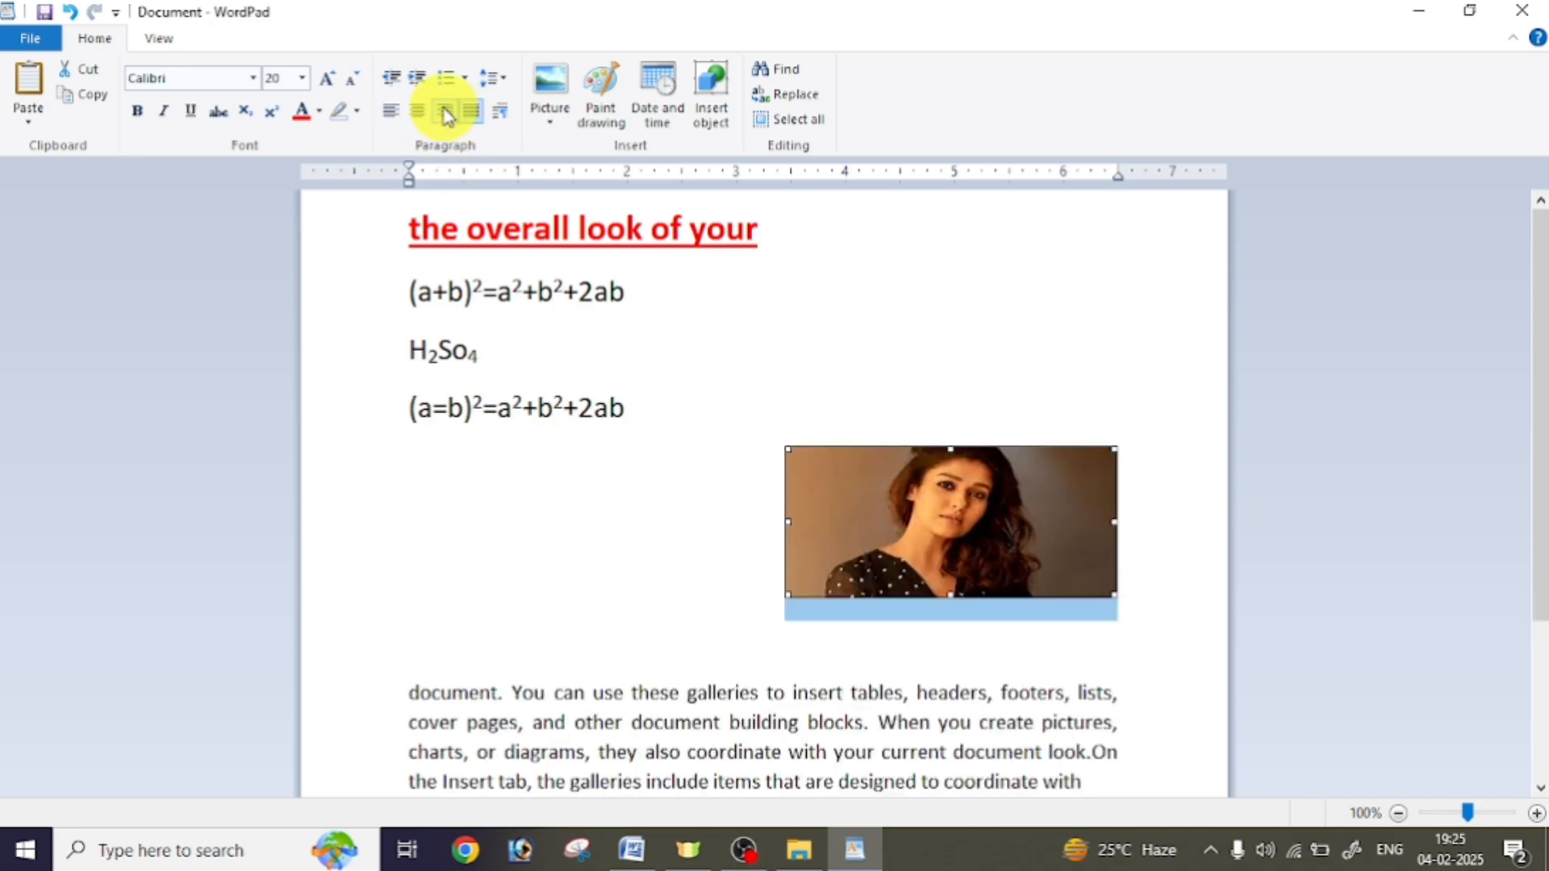
pyautogui.click(413, 111)
pyautogui.click(387, 111)
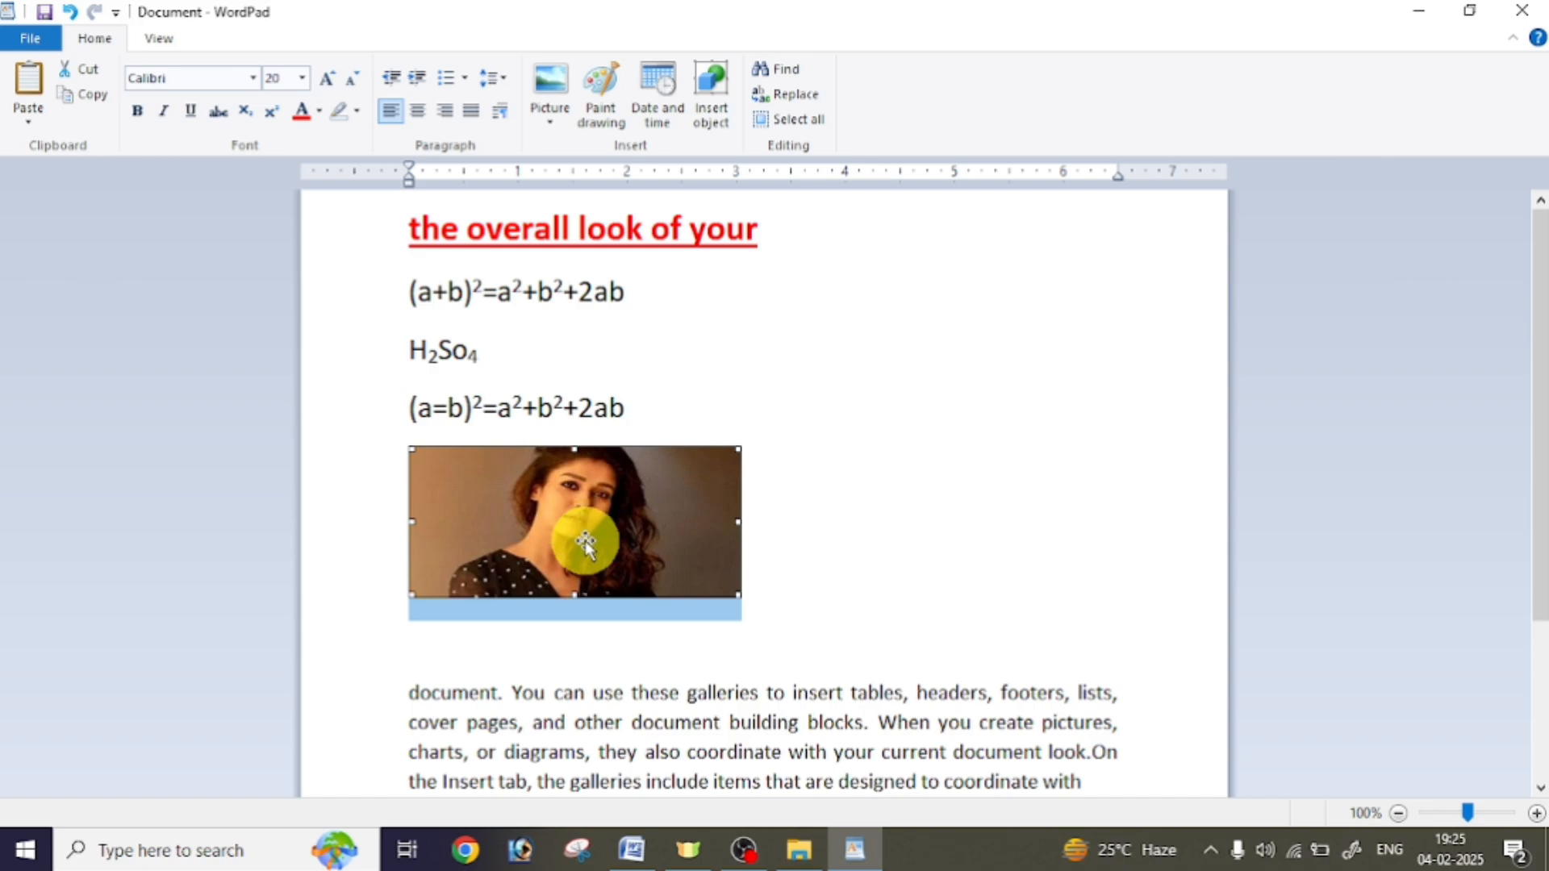
pyautogui.moveTo(602, 540); pyautogui.dragTo(624, 507)
pyautogui.click(625, 506)
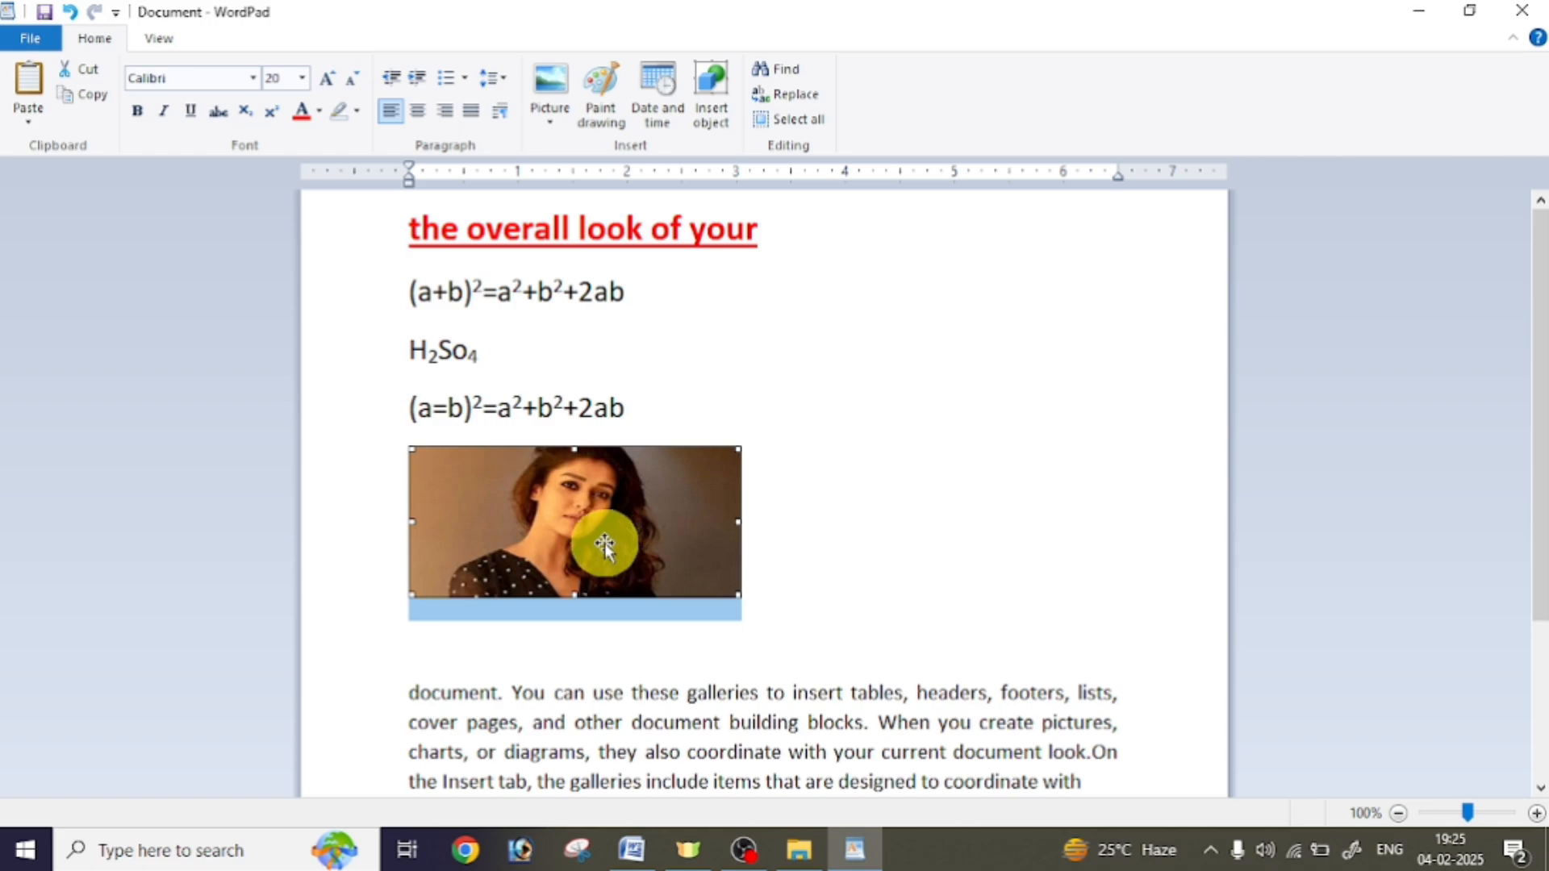
pyautogui.moveTo(606, 546); pyautogui.dragTo(660, 460)
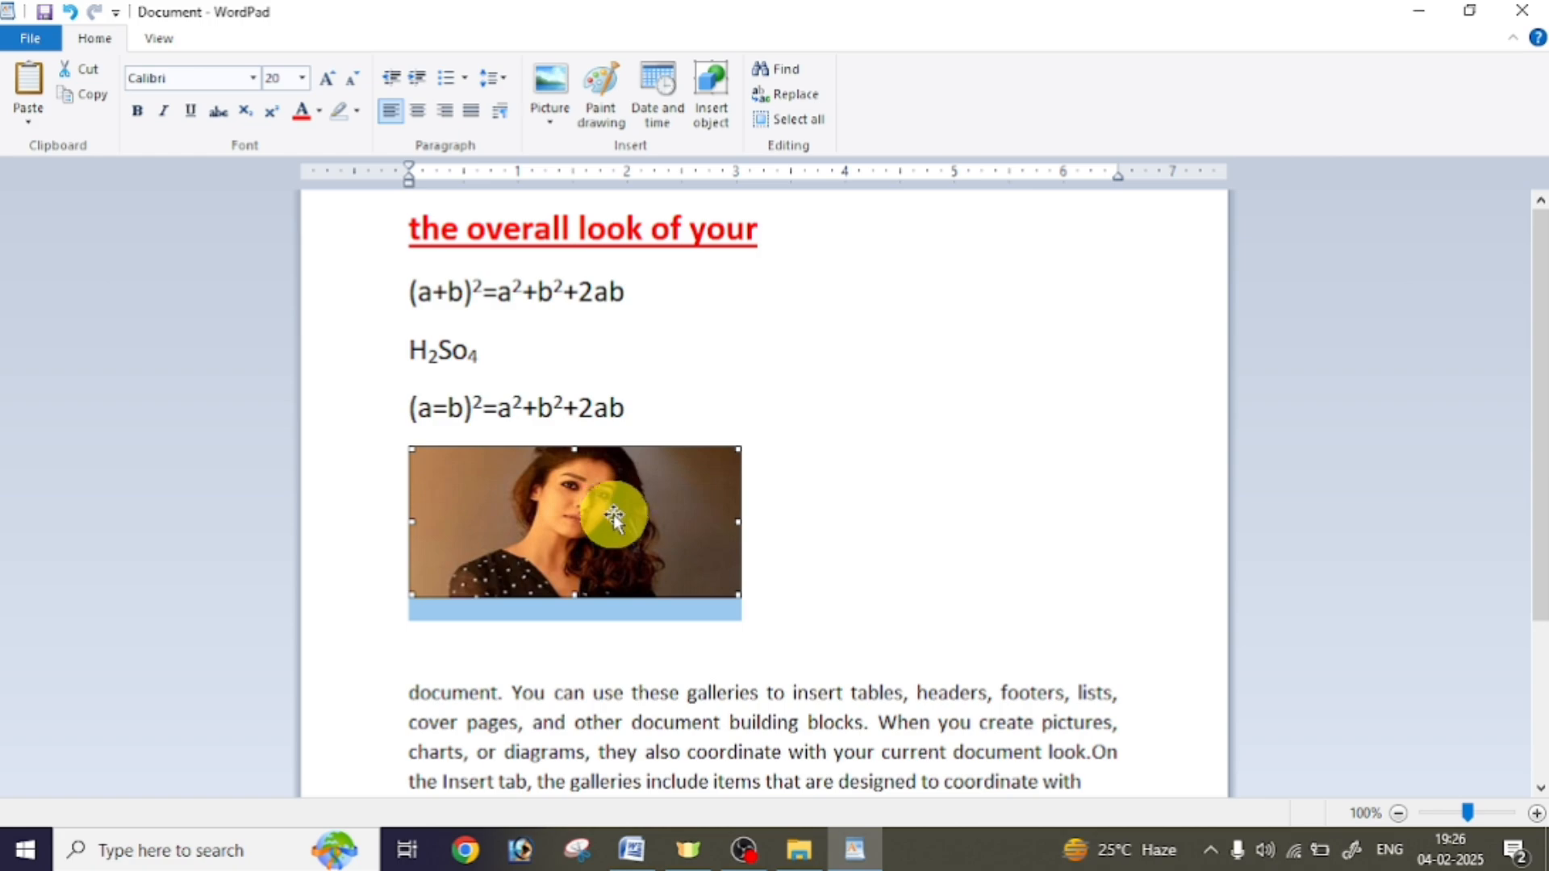
# Replace the inserted picture with the picture dcdcdcddc from the Downloads folder
pyautogui.click(549, 131)
pyautogui.click(583, 182)
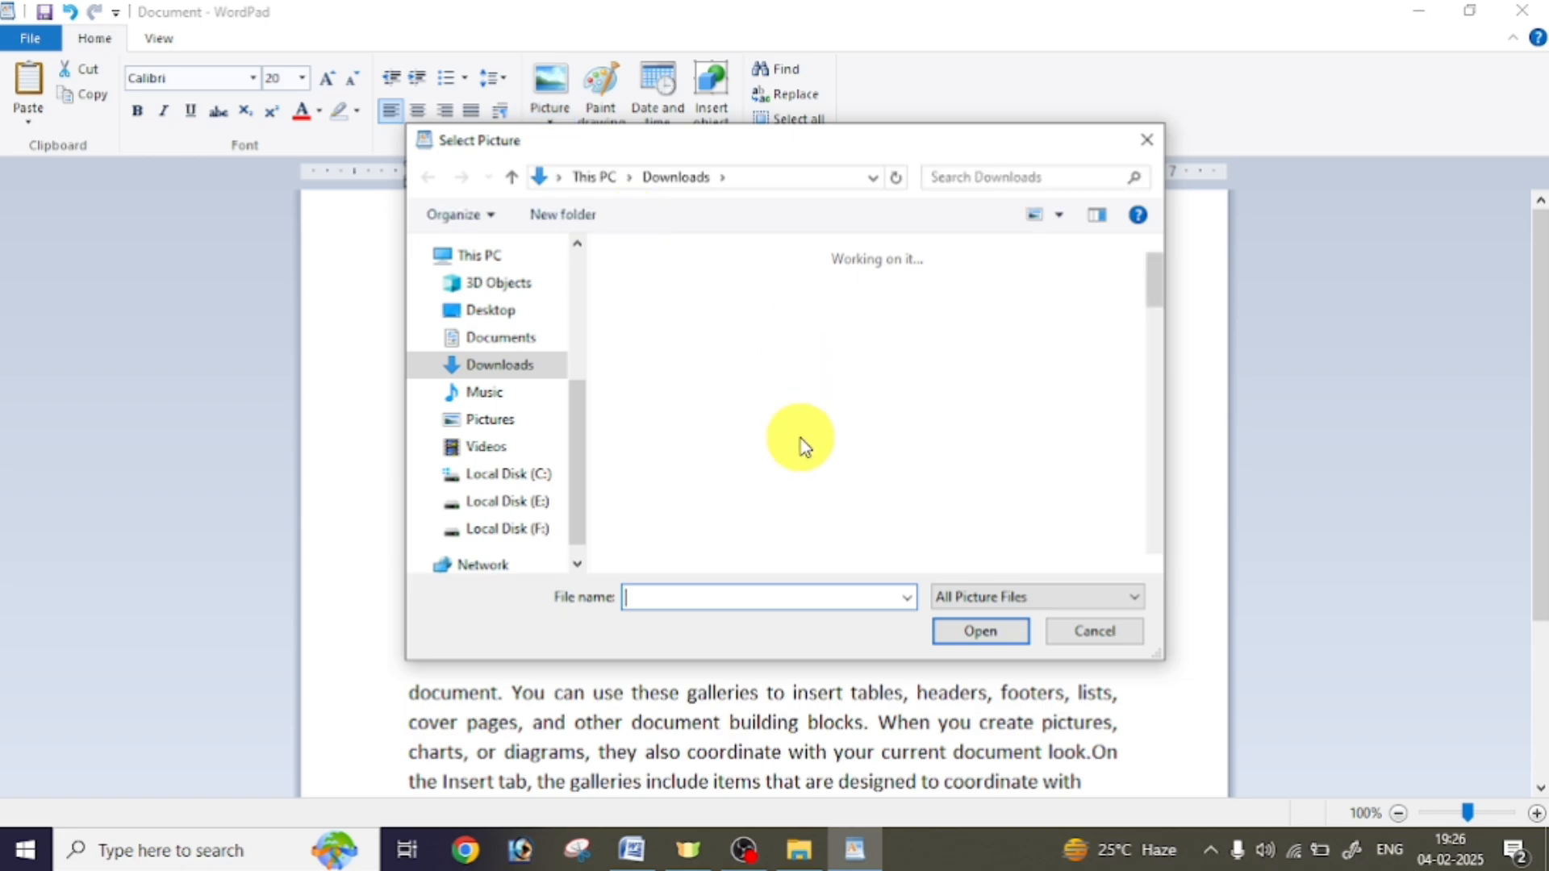
pyautogui.click(935, 484)
pyautogui.scroll(-5, 897, 514)
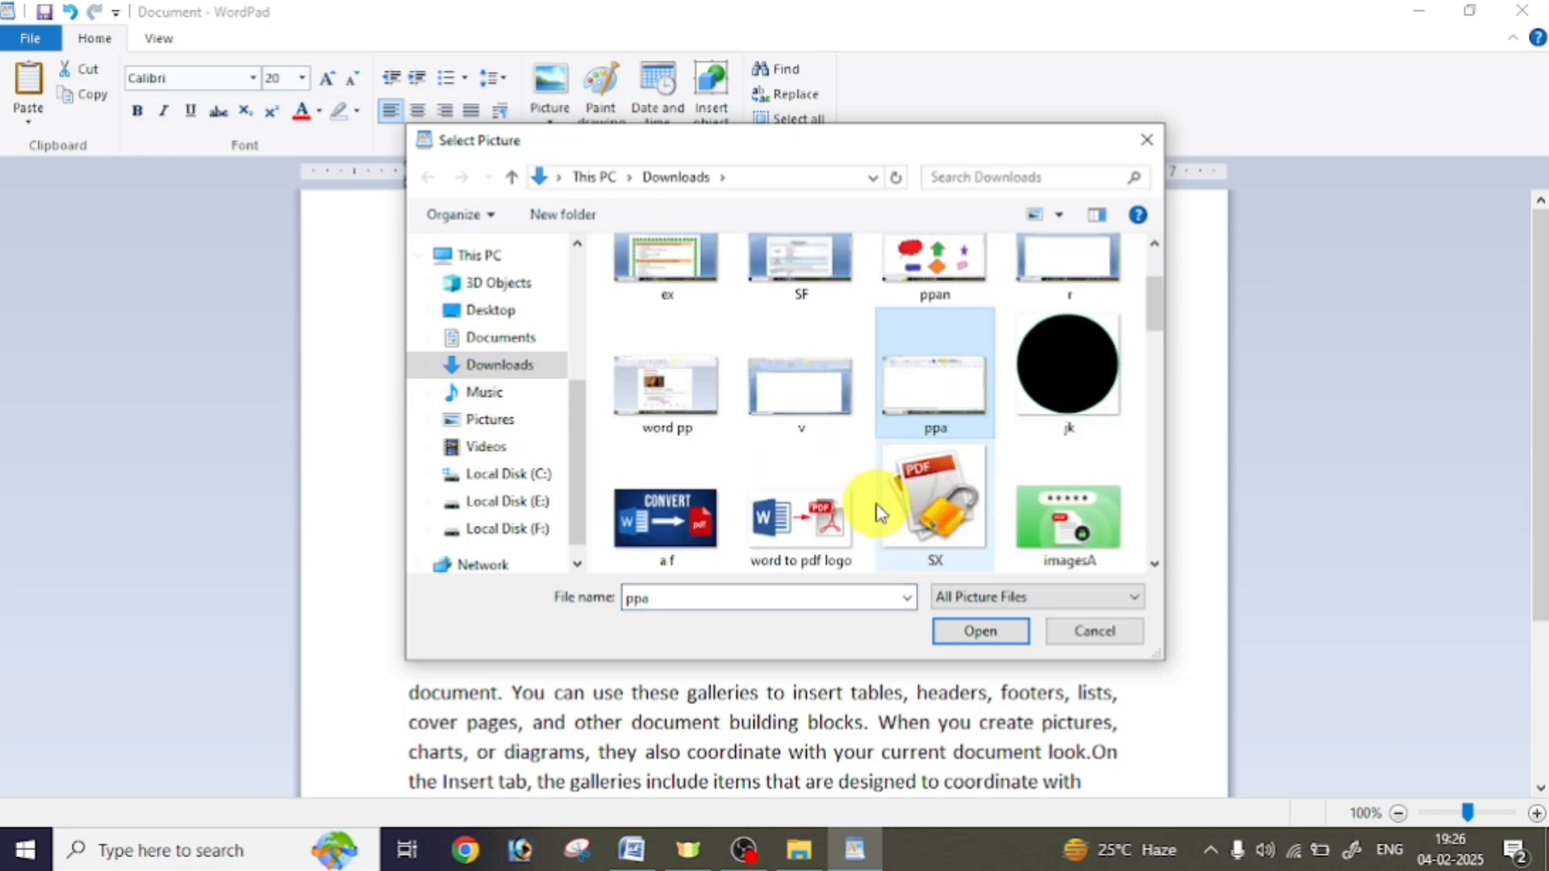
pyautogui.scroll(-6, 897, 515)
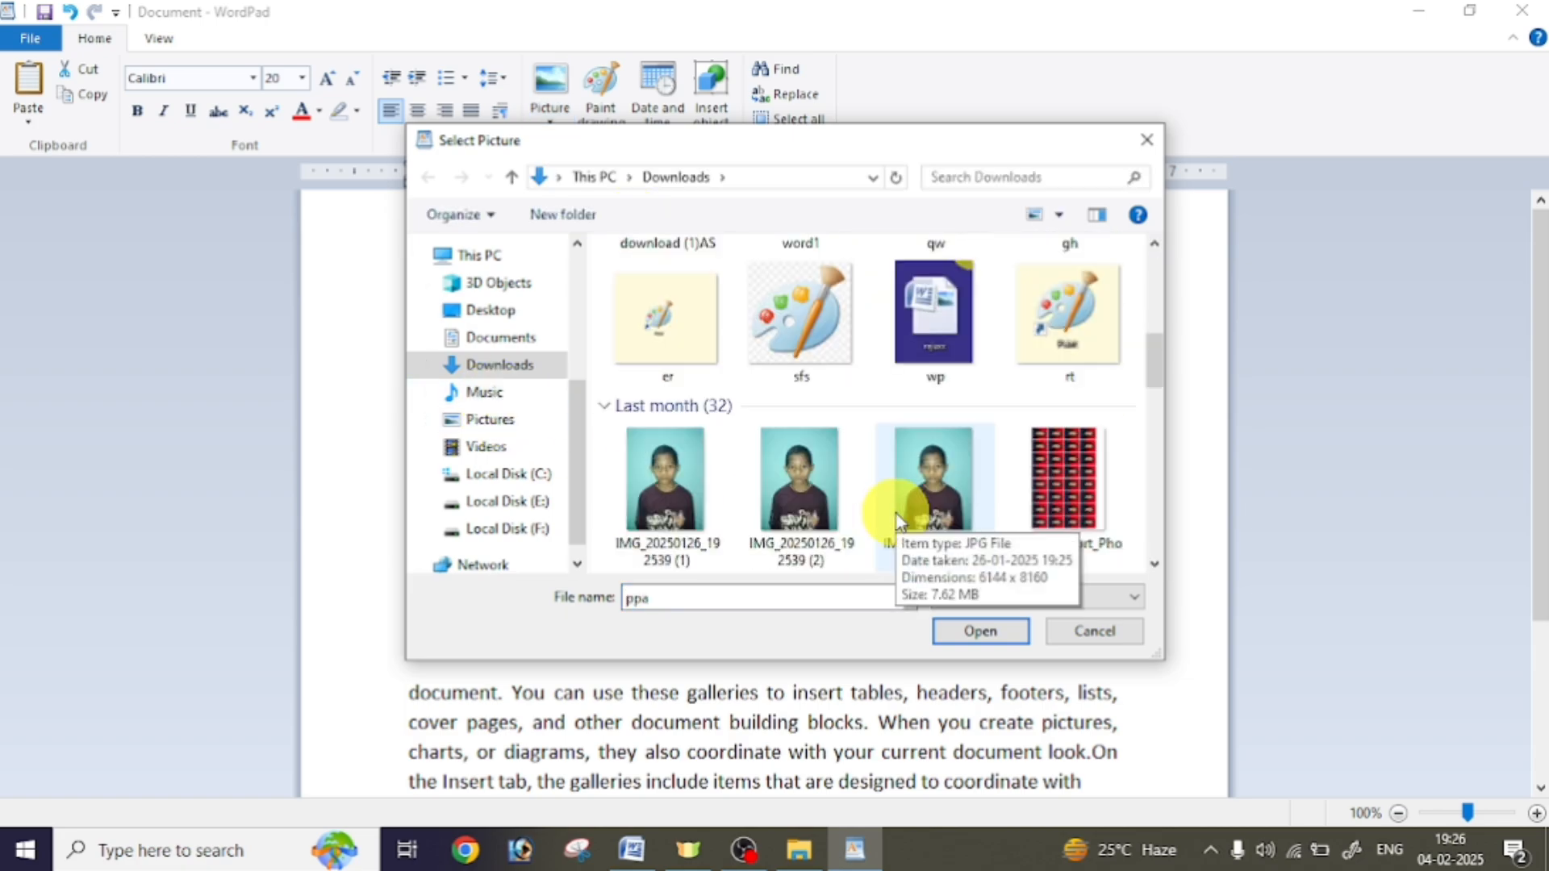
pyautogui.scroll(-6, 897, 516)
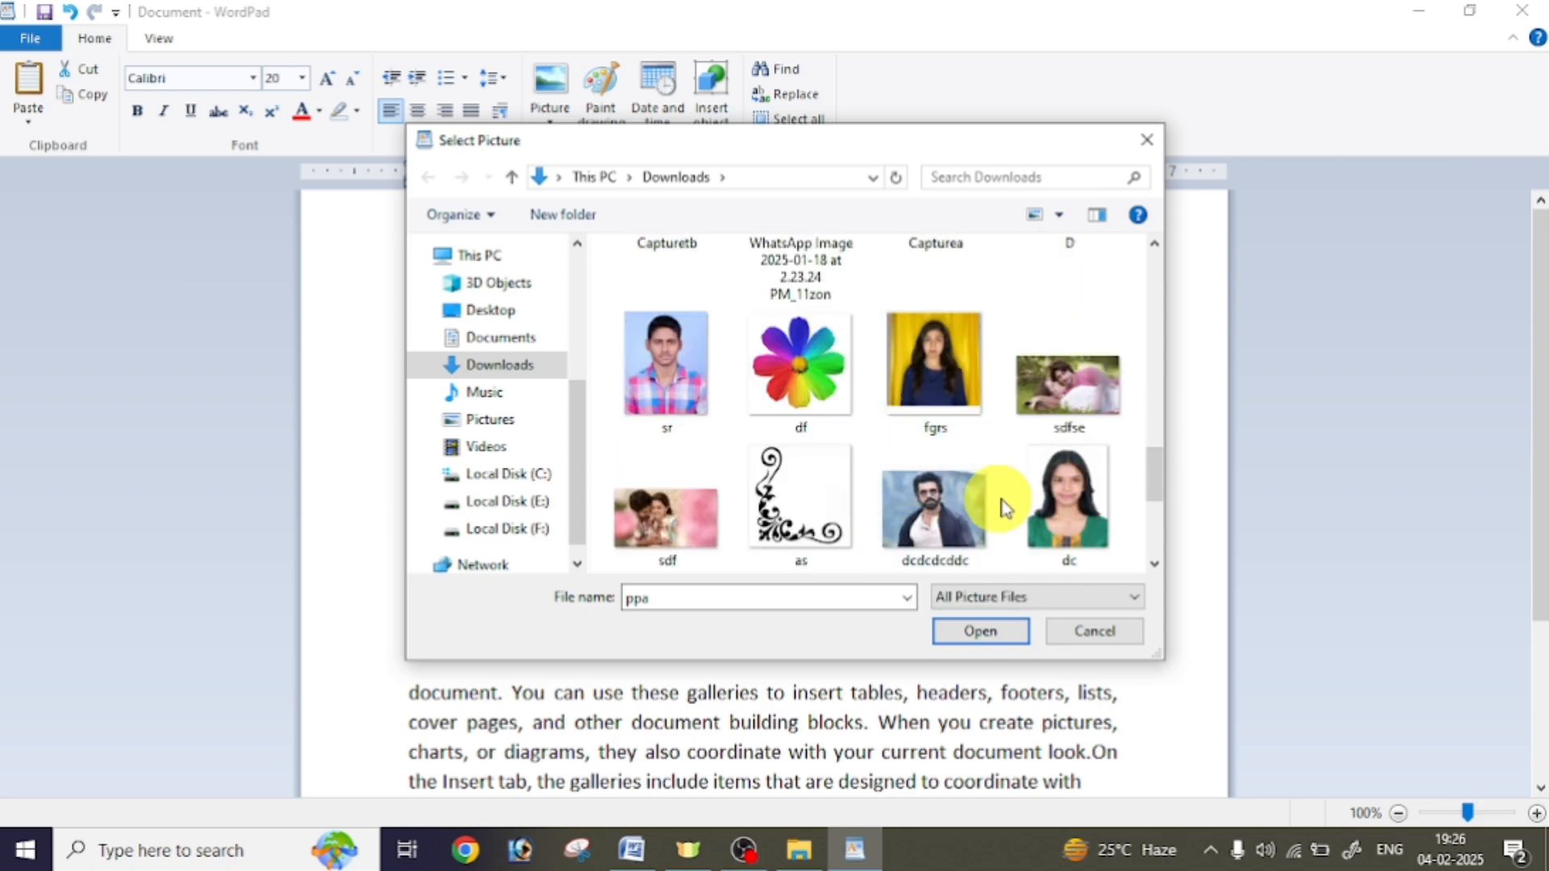
pyautogui.click(935, 508)
pyautogui.click(968, 642)
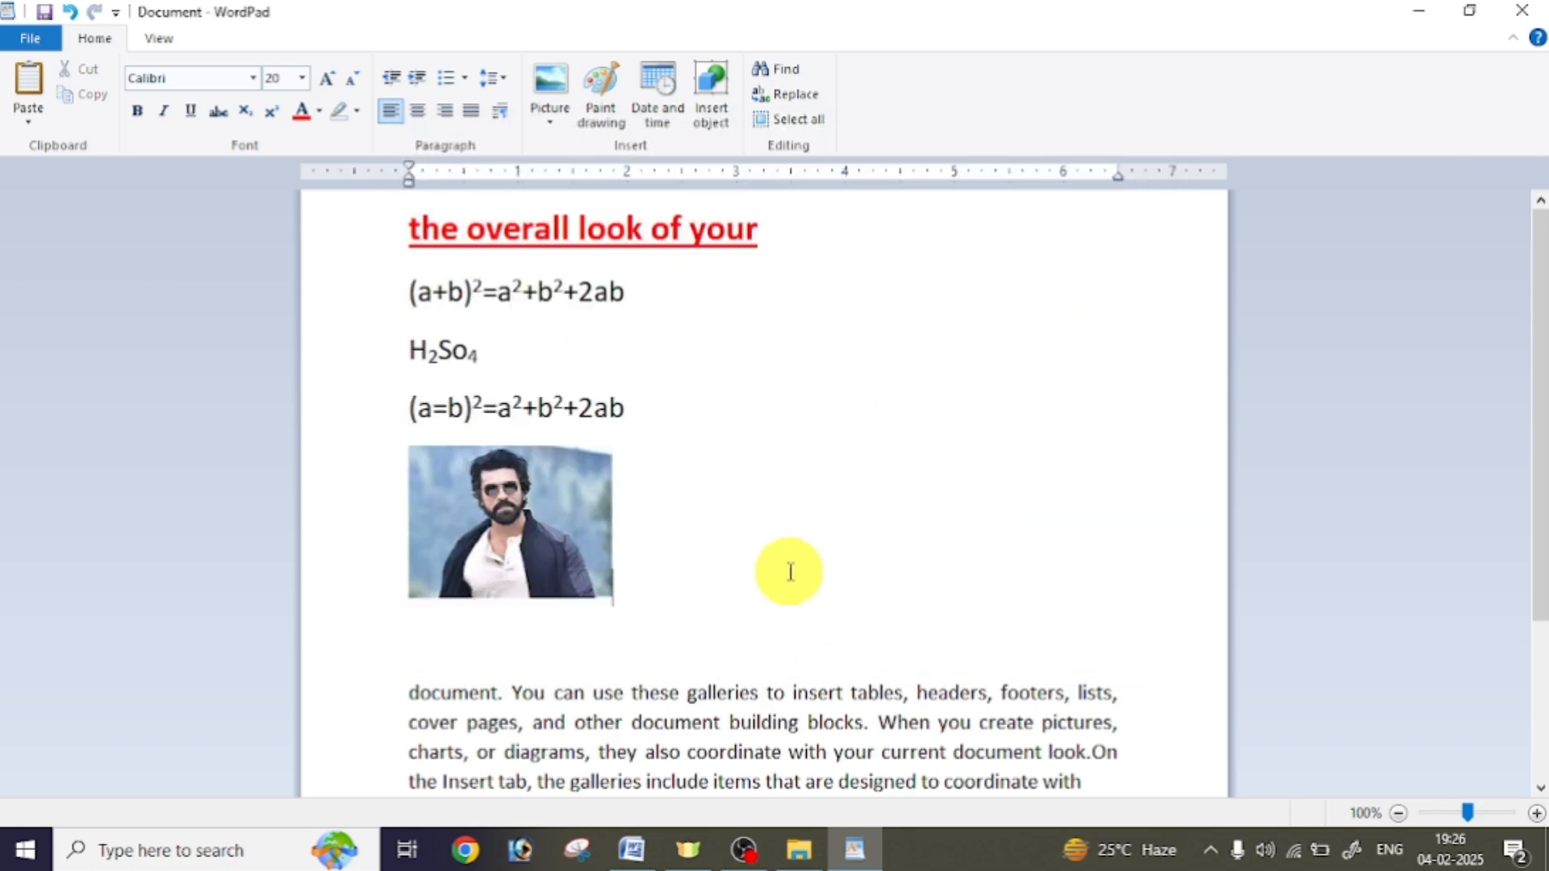
# Enlarge the picture below the (a=b) formula slightly with the Resize picture command, keeping the aspect ratio locked
pyautogui.click(553, 120)
pyautogui.click(512, 534)
pyautogui.click(507, 533)
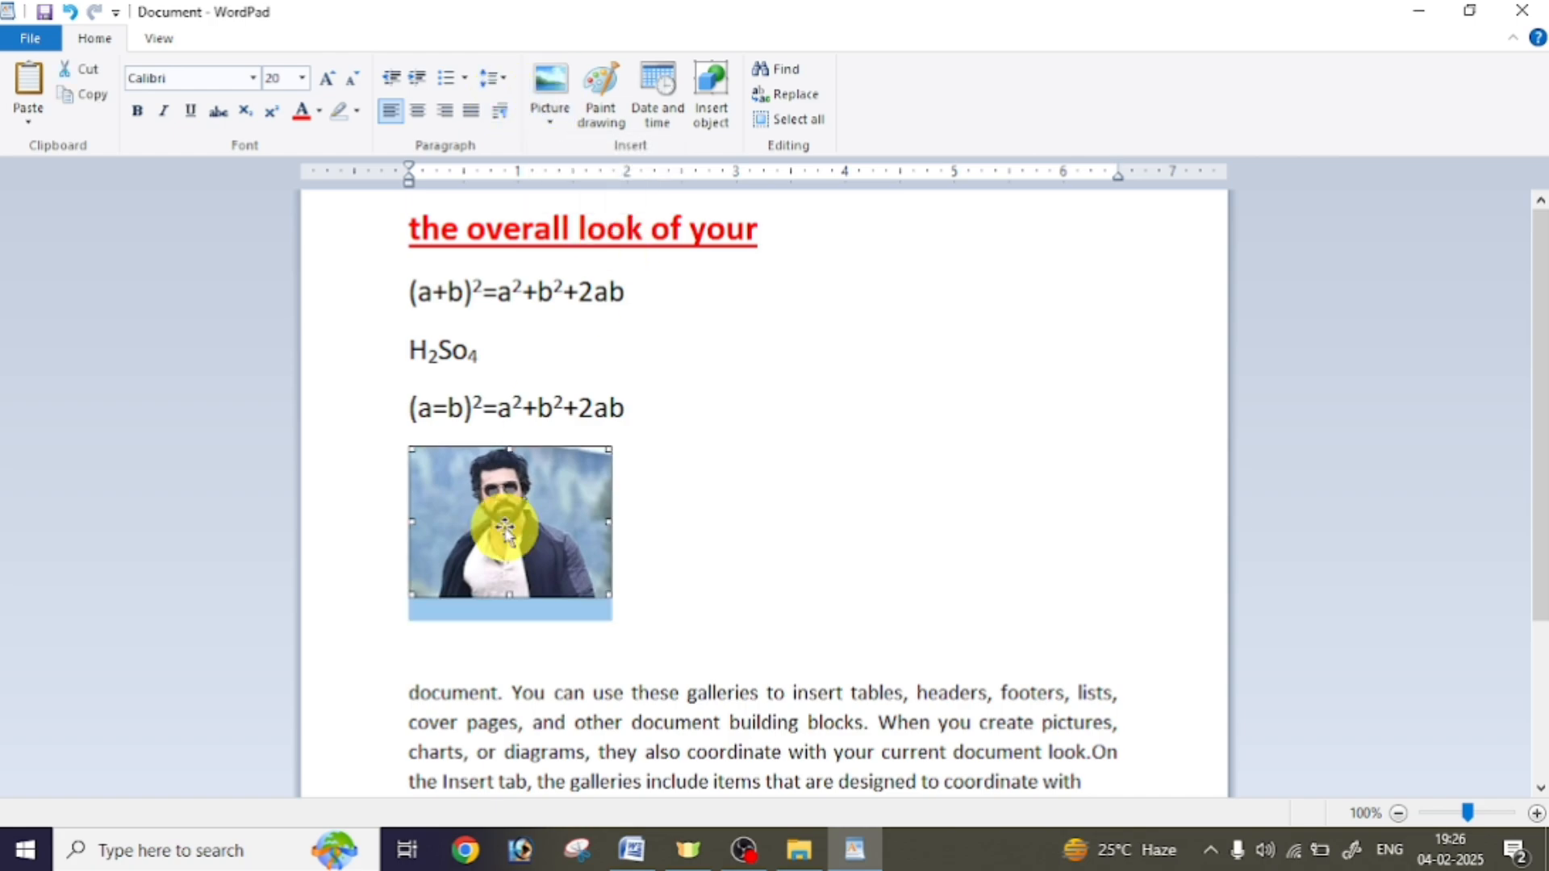
pyautogui.click(550, 127)
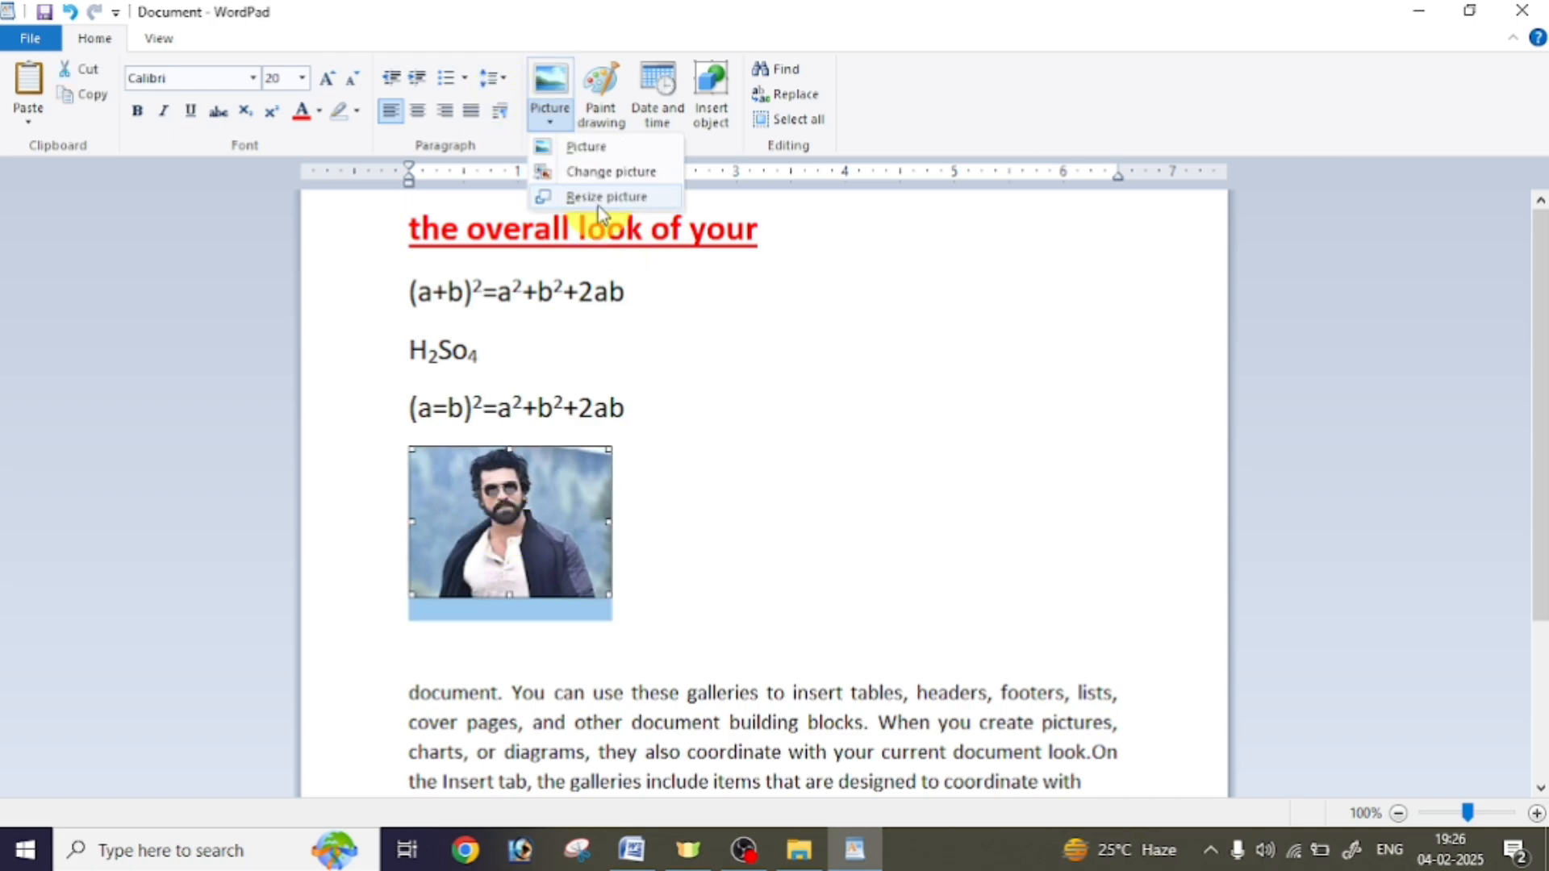
pyautogui.click(599, 207)
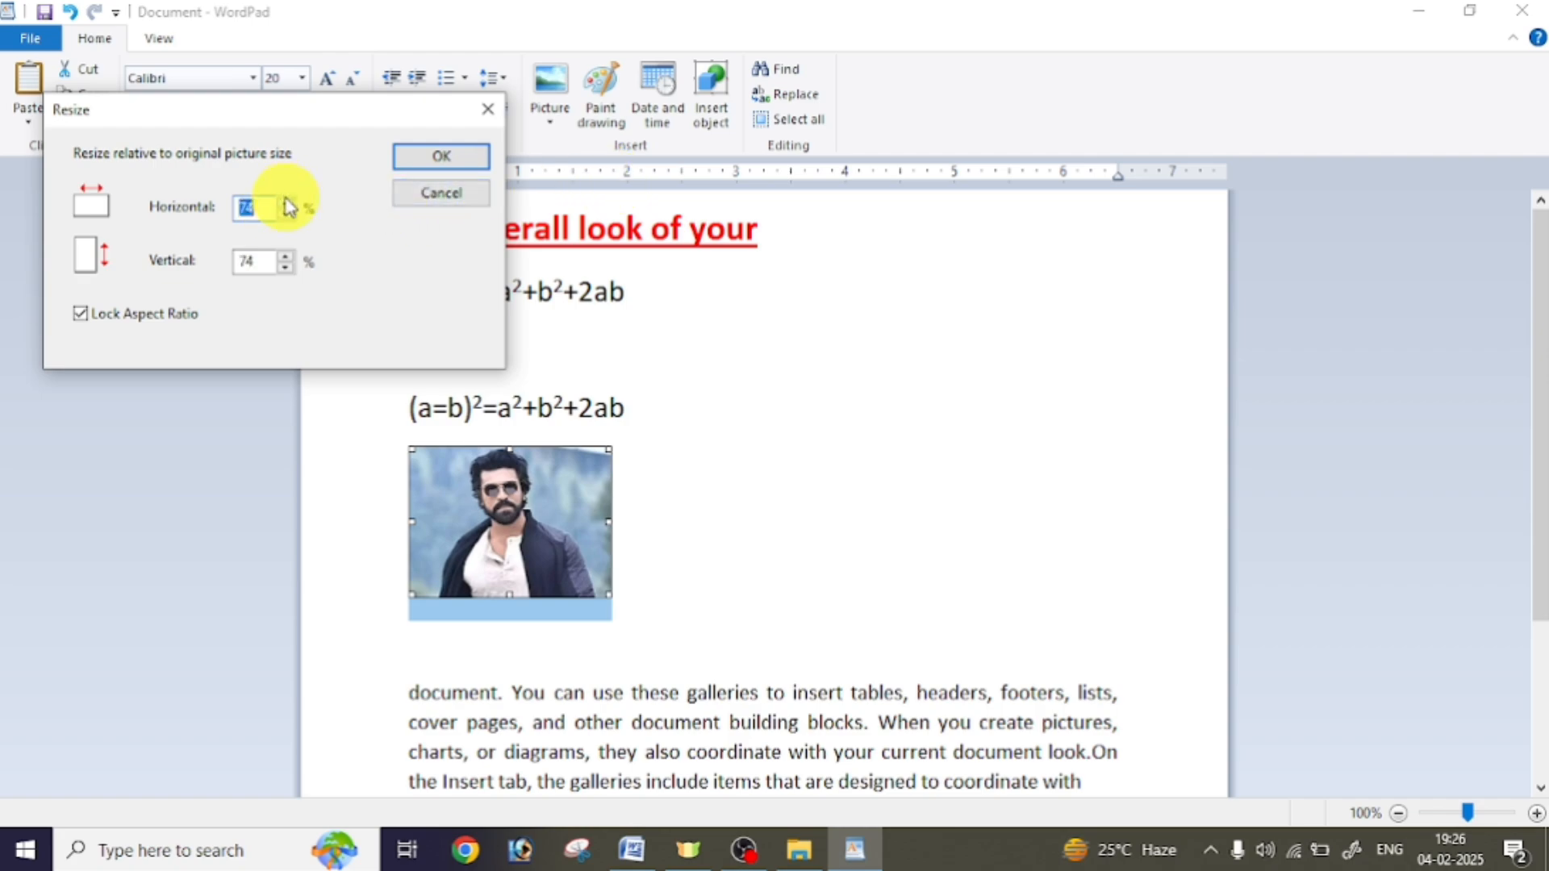
pyautogui.click(458, 155)
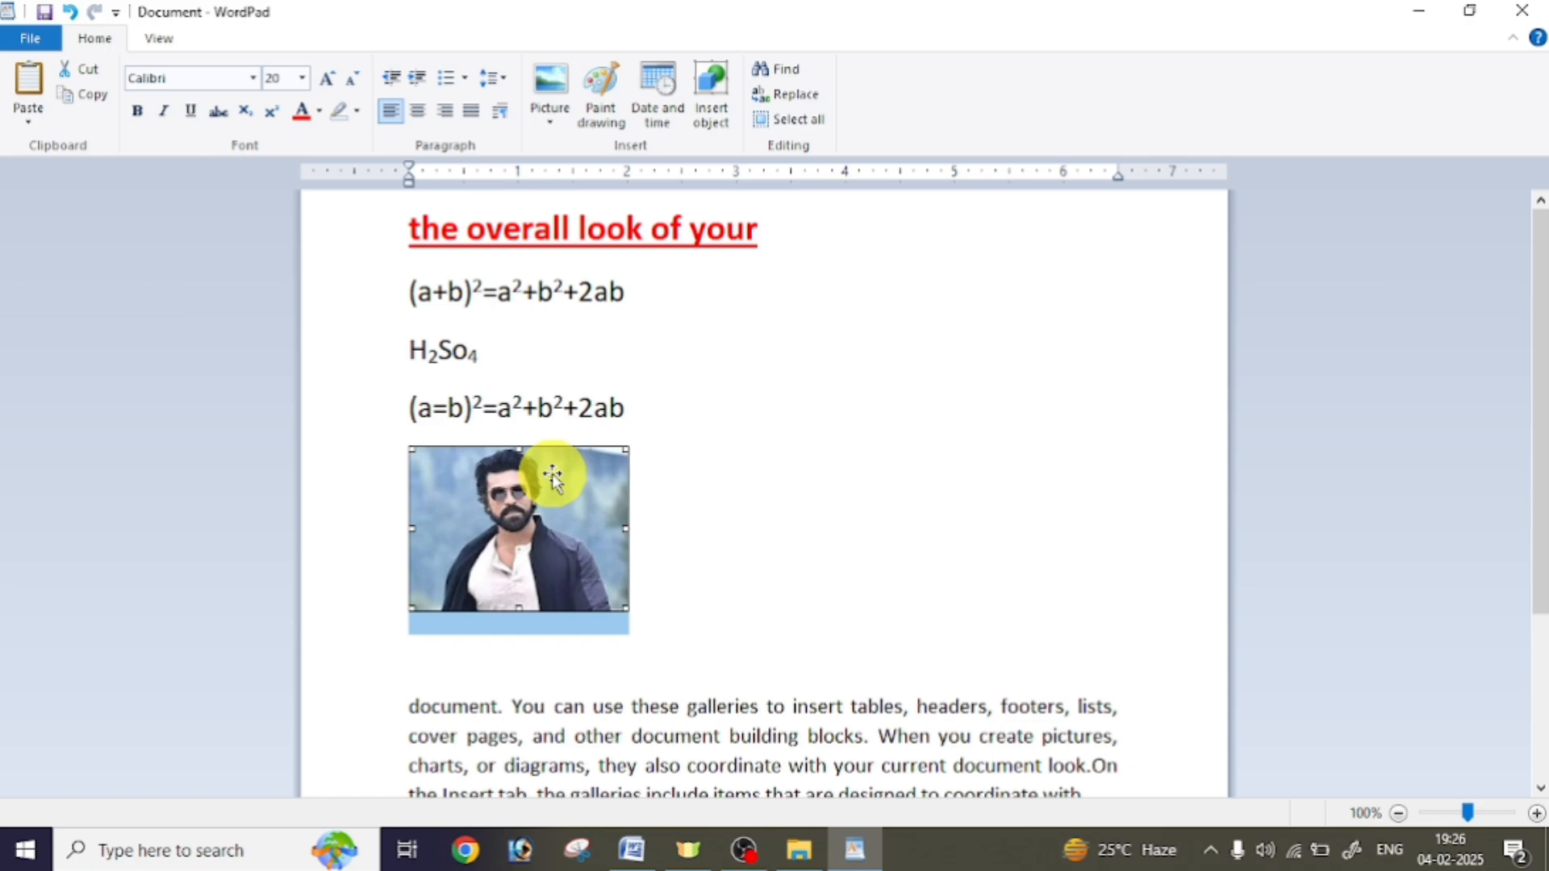
# Delete the picture and the blank line it leaves below the (a=b) formula
pyautogui.press('Delete')
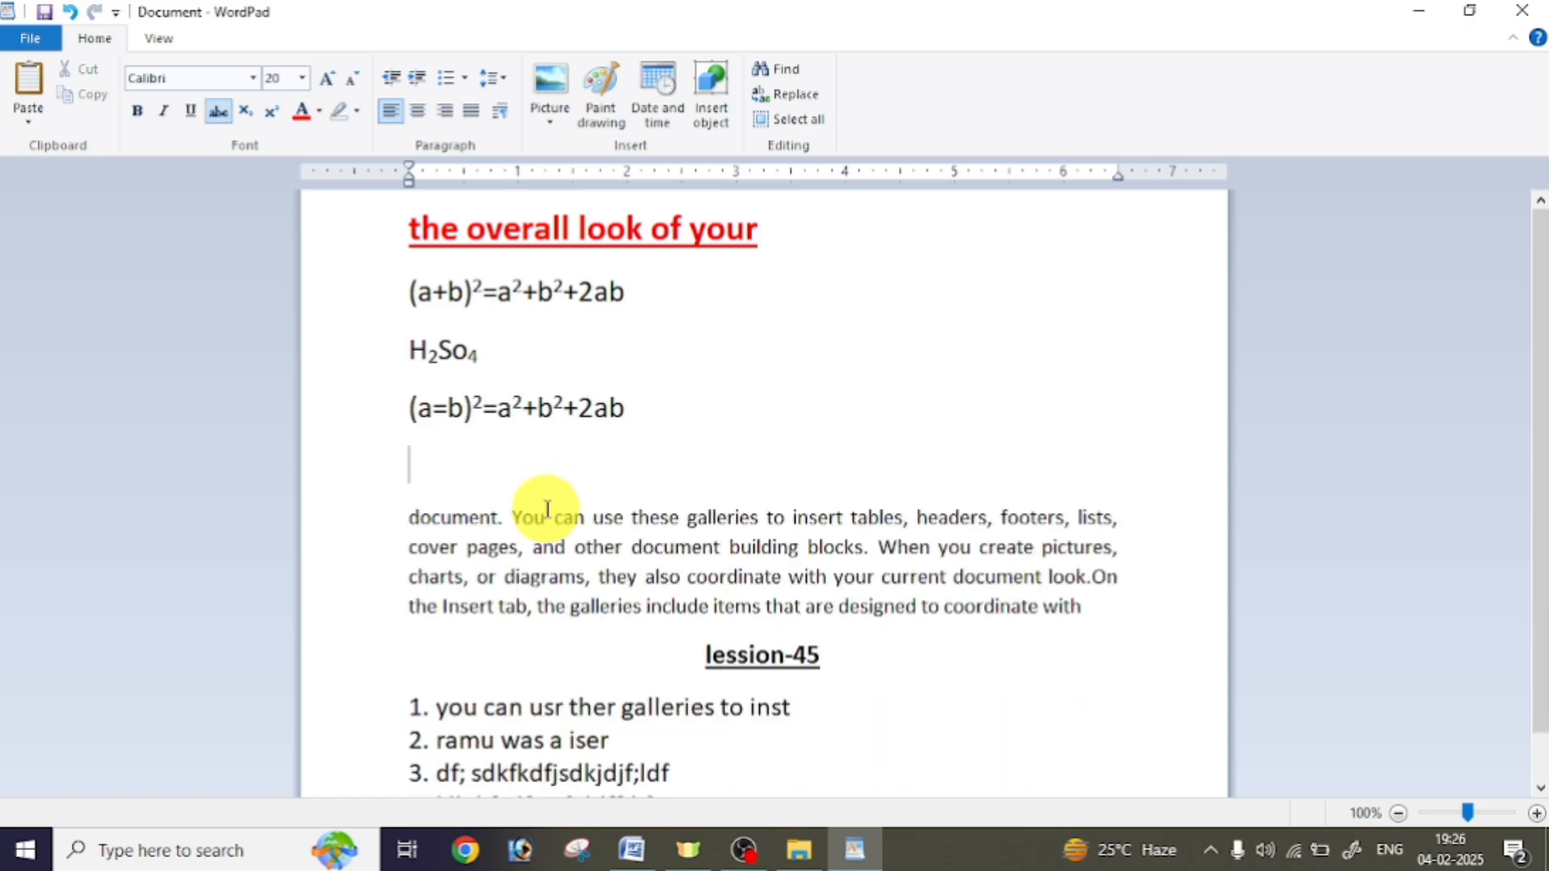
pyautogui.press('Delete')
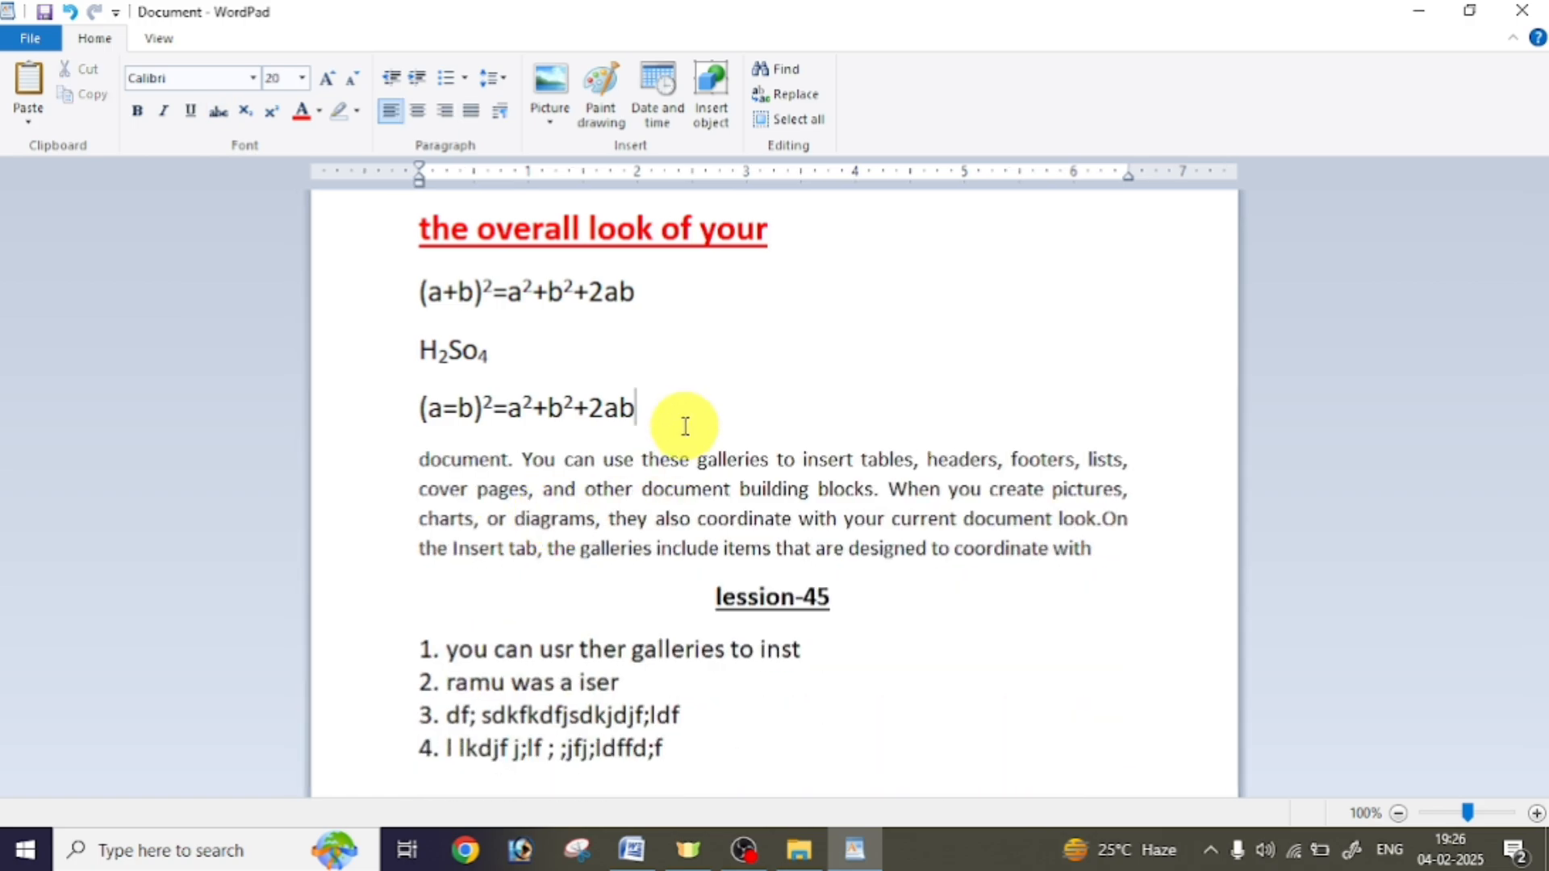
# Insert a Paint drawing after the (a=b) formula with two pentagons, about 48 × 46 px and 57 × 37 px, one below the other
pyautogui.click(604, 97)
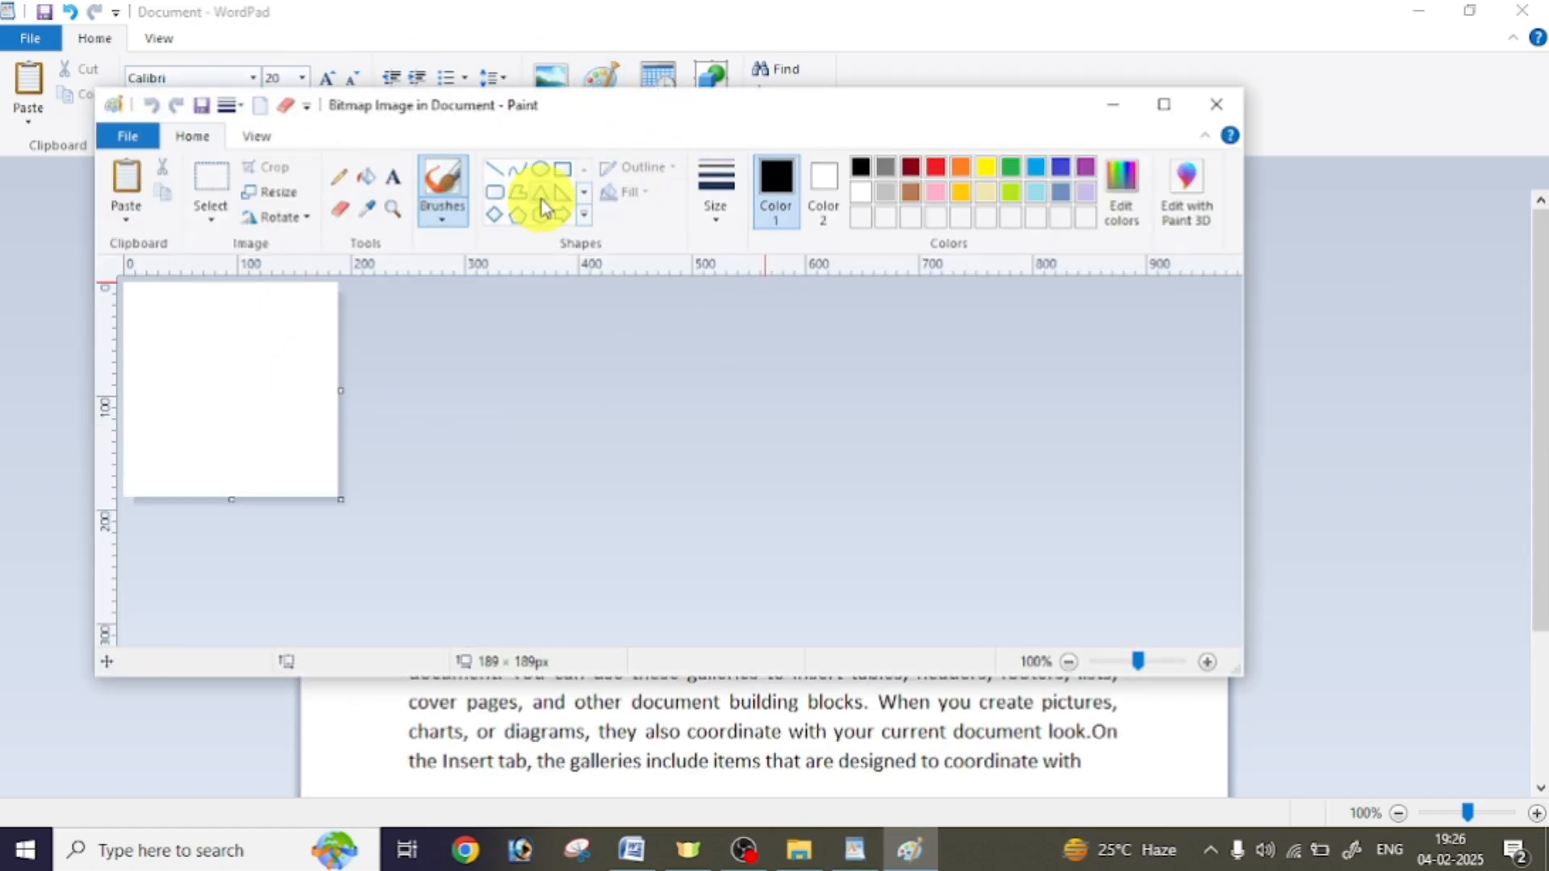
pyautogui.click(521, 216)
pyautogui.moveTo(174, 324); pyautogui.dragTo(233, 379)
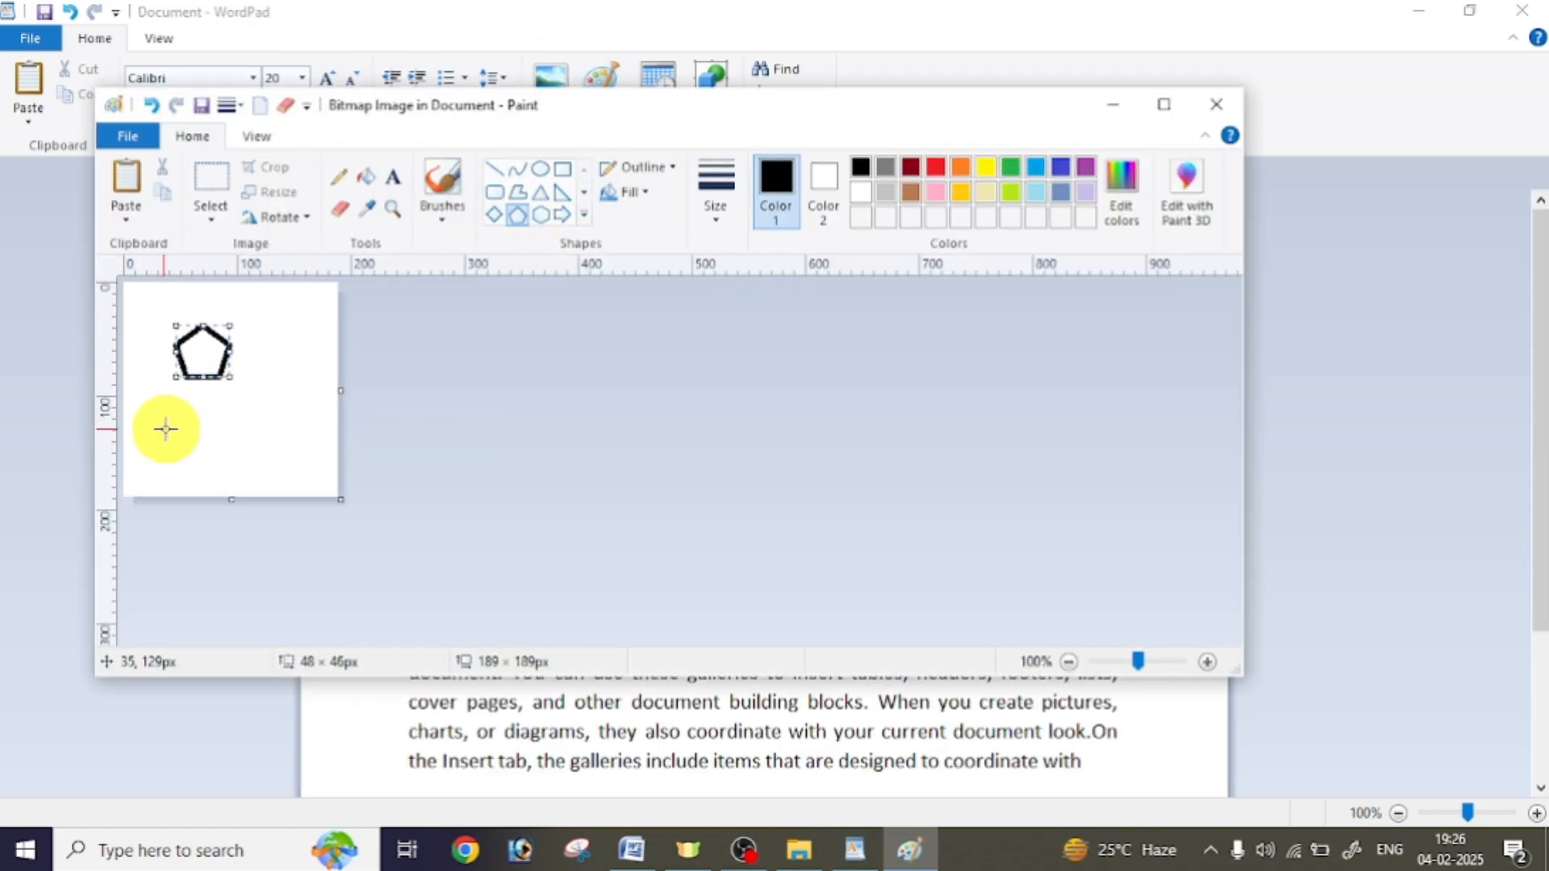
pyautogui.moveTo(162, 428); pyautogui.dragTo(229, 472)
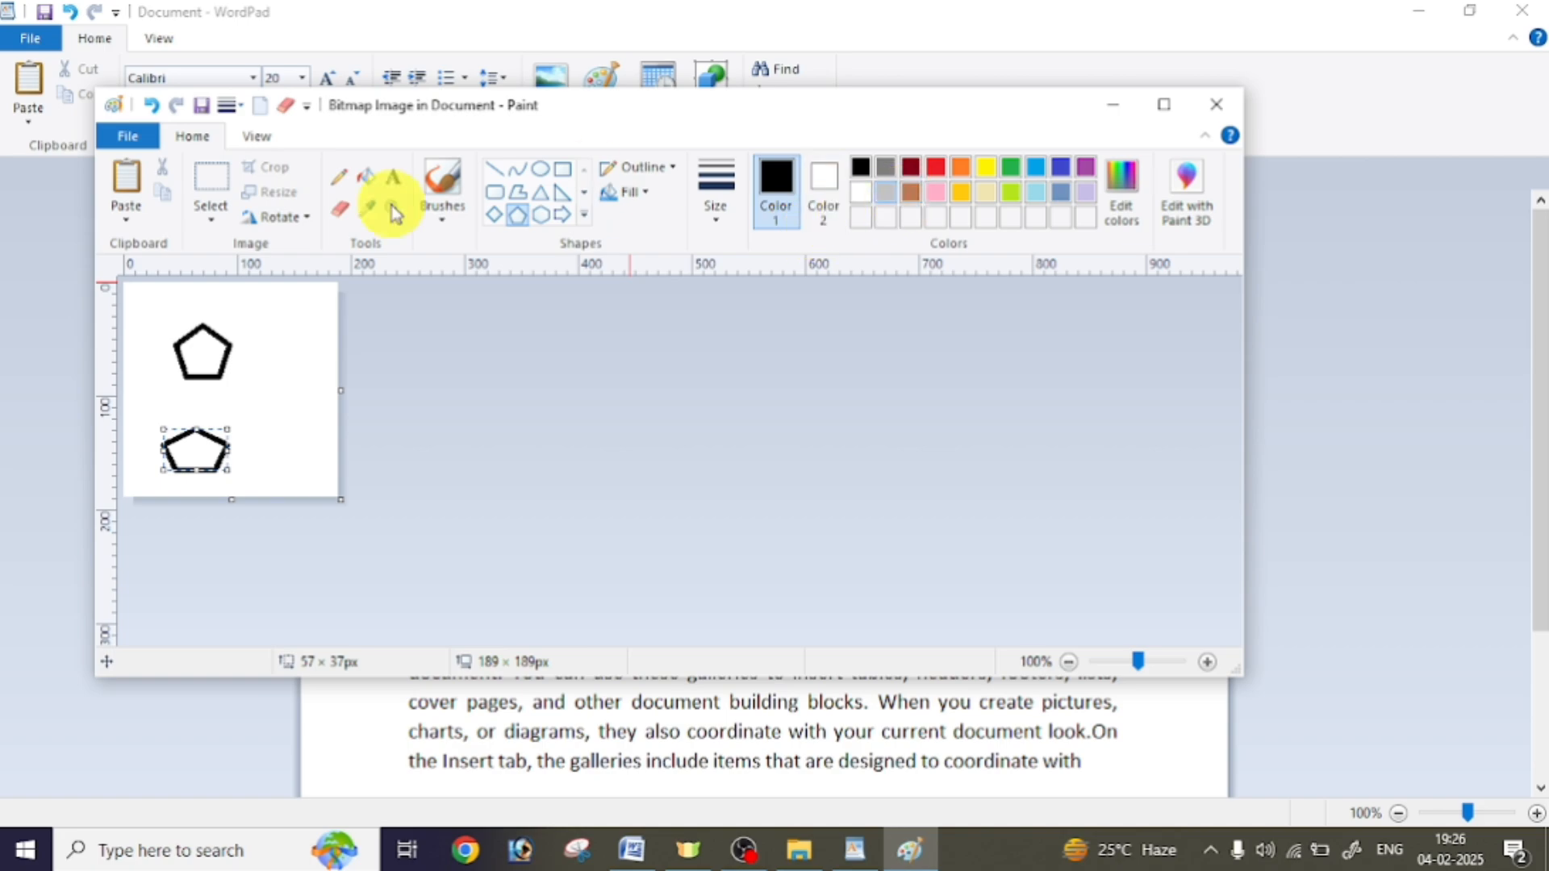
# Fill both pentagons in the Paint drawing with red
pyautogui.click(368, 185)
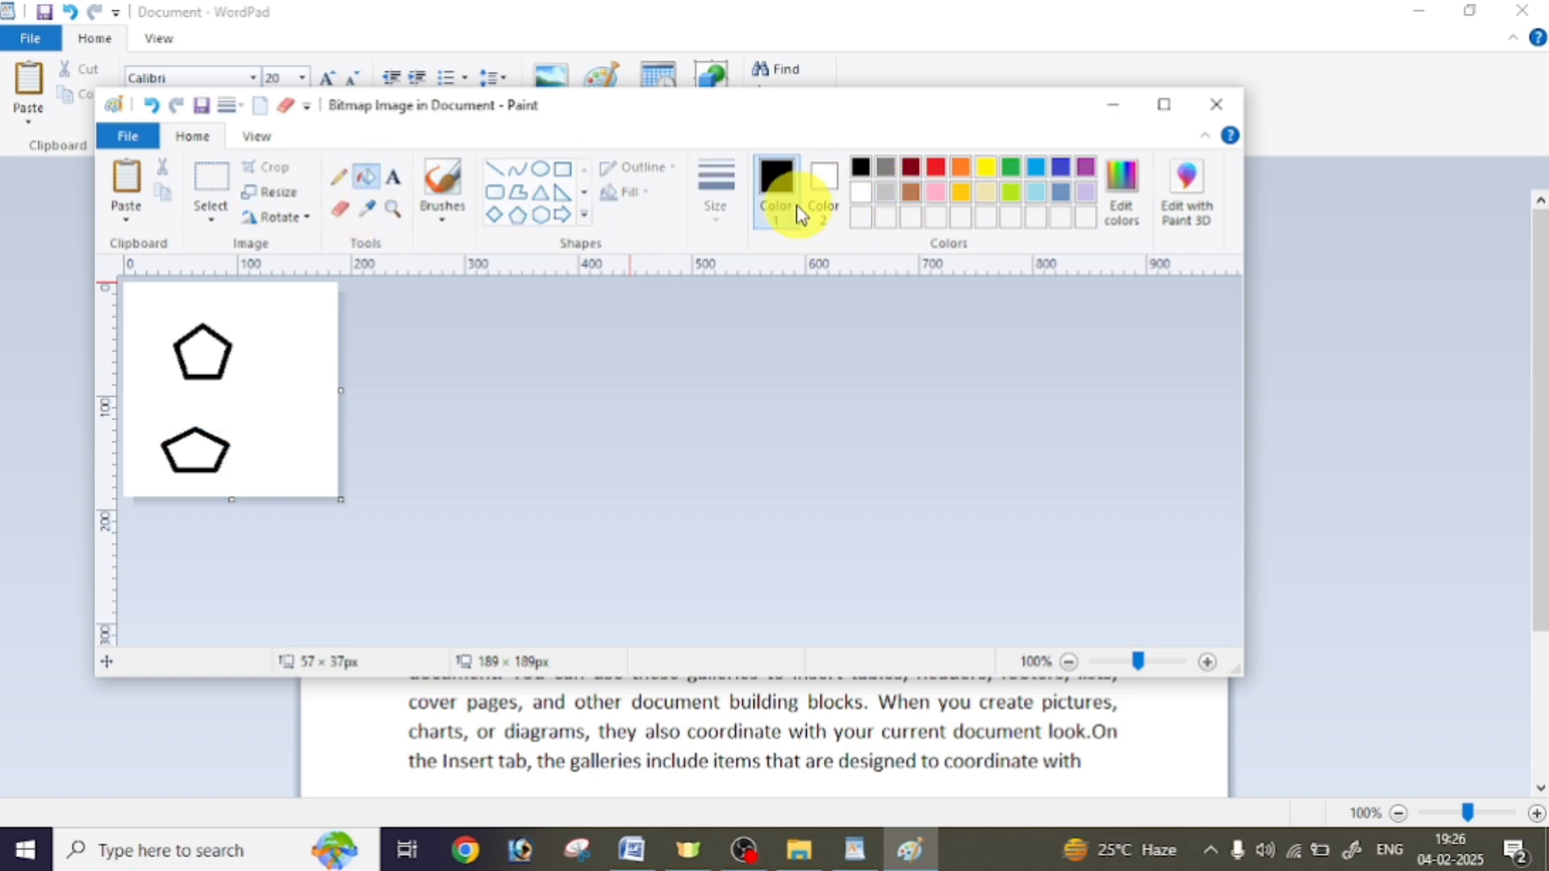
pyautogui.click(936, 167)
pyautogui.click(196, 355)
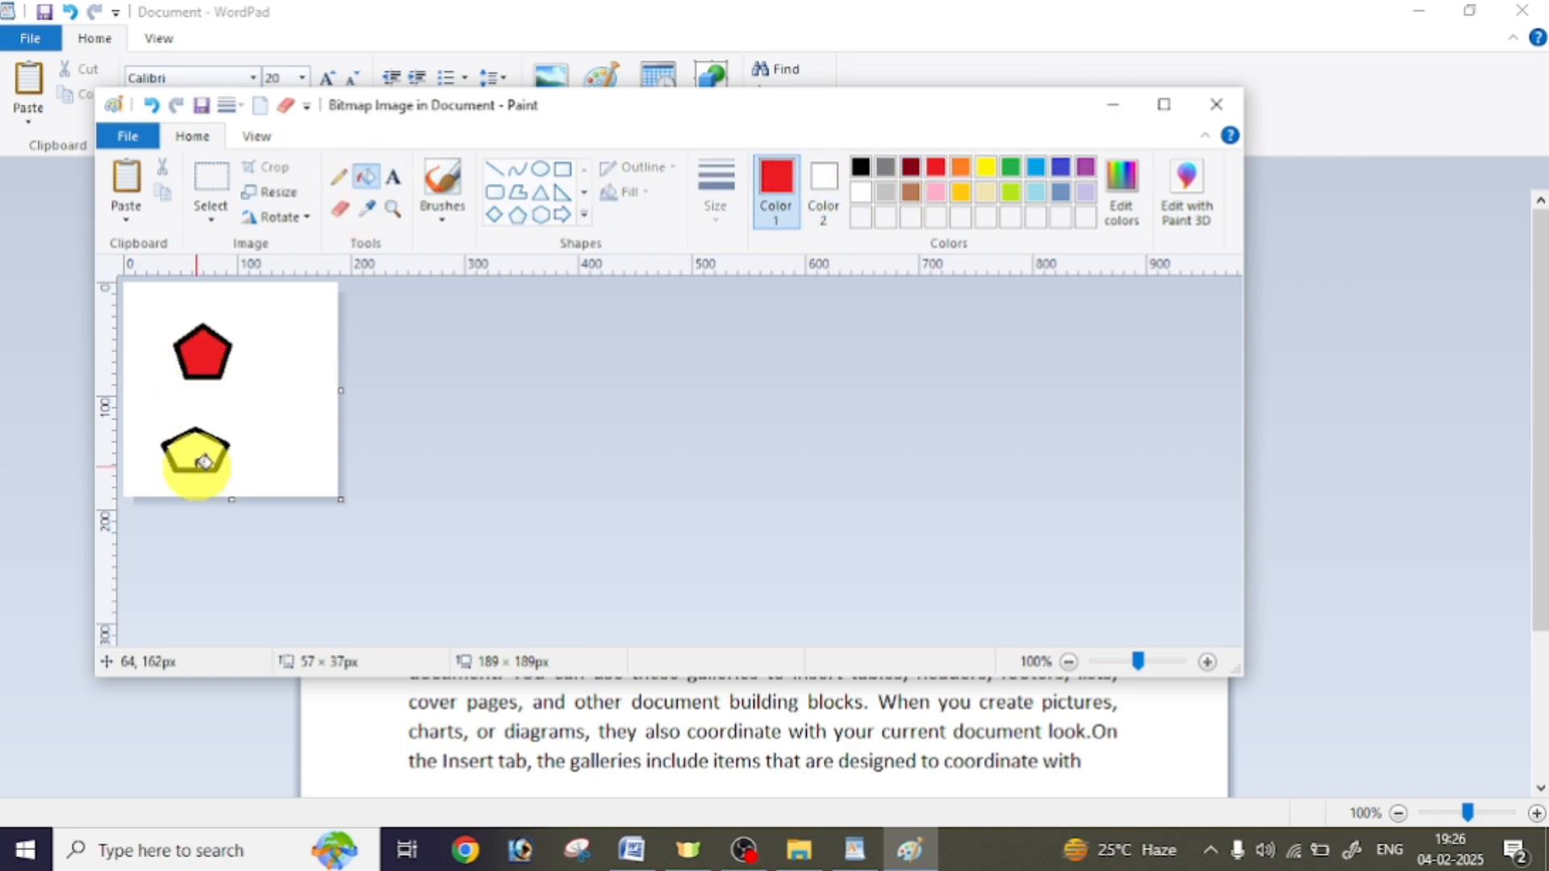
pyautogui.click(194, 451)
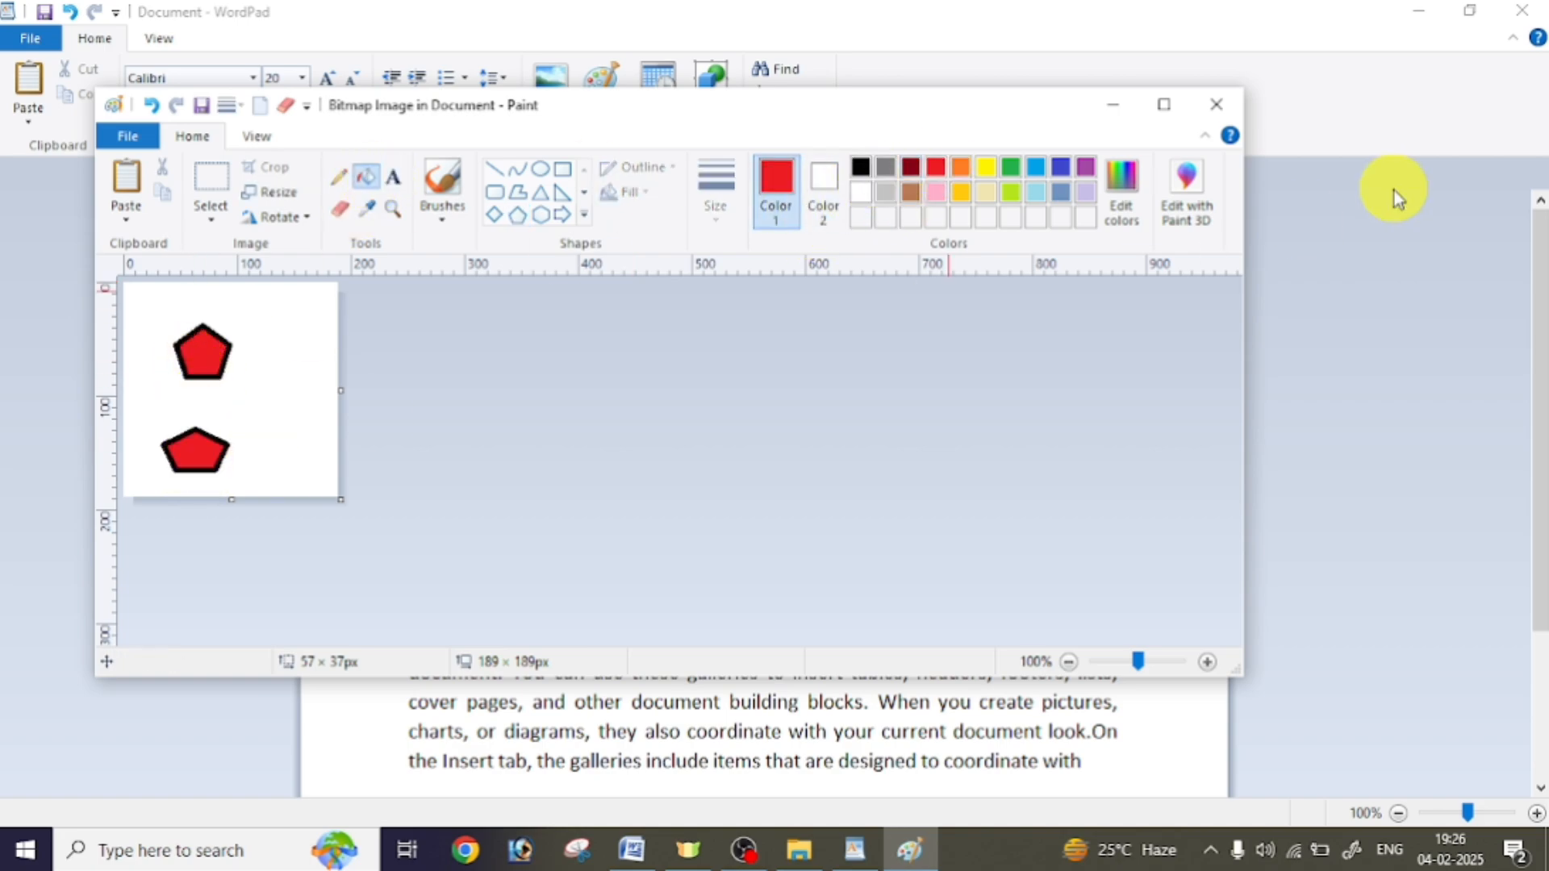
# Return to the WordPad document and delete the inserted pentagon drawing
pyautogui.click(1223, 107)
pyautogui.click(690, 525)
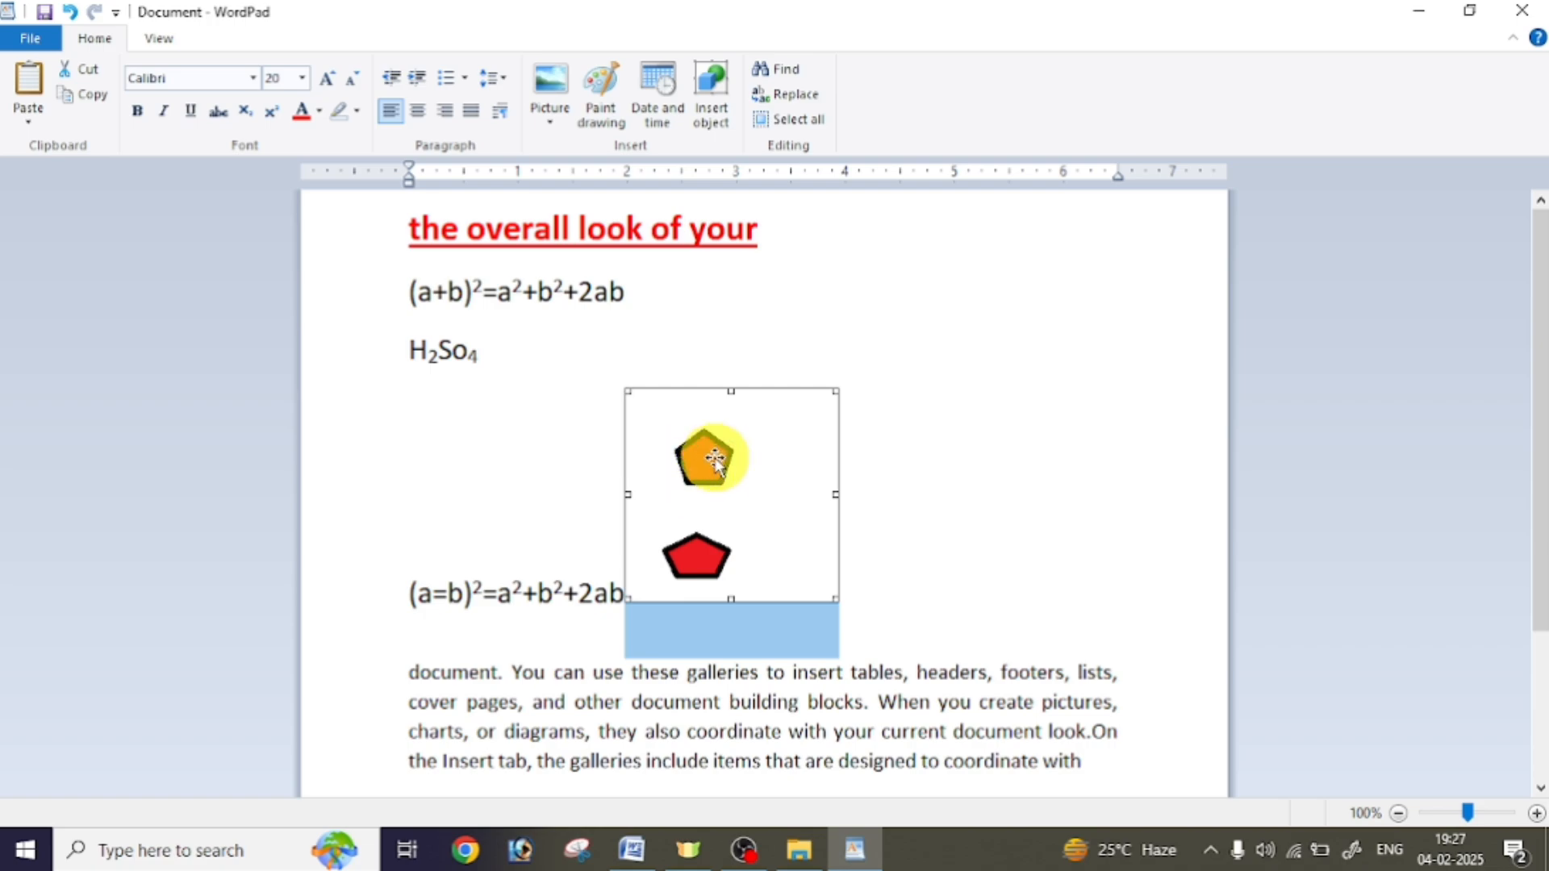
pyautogui.press('Delete')
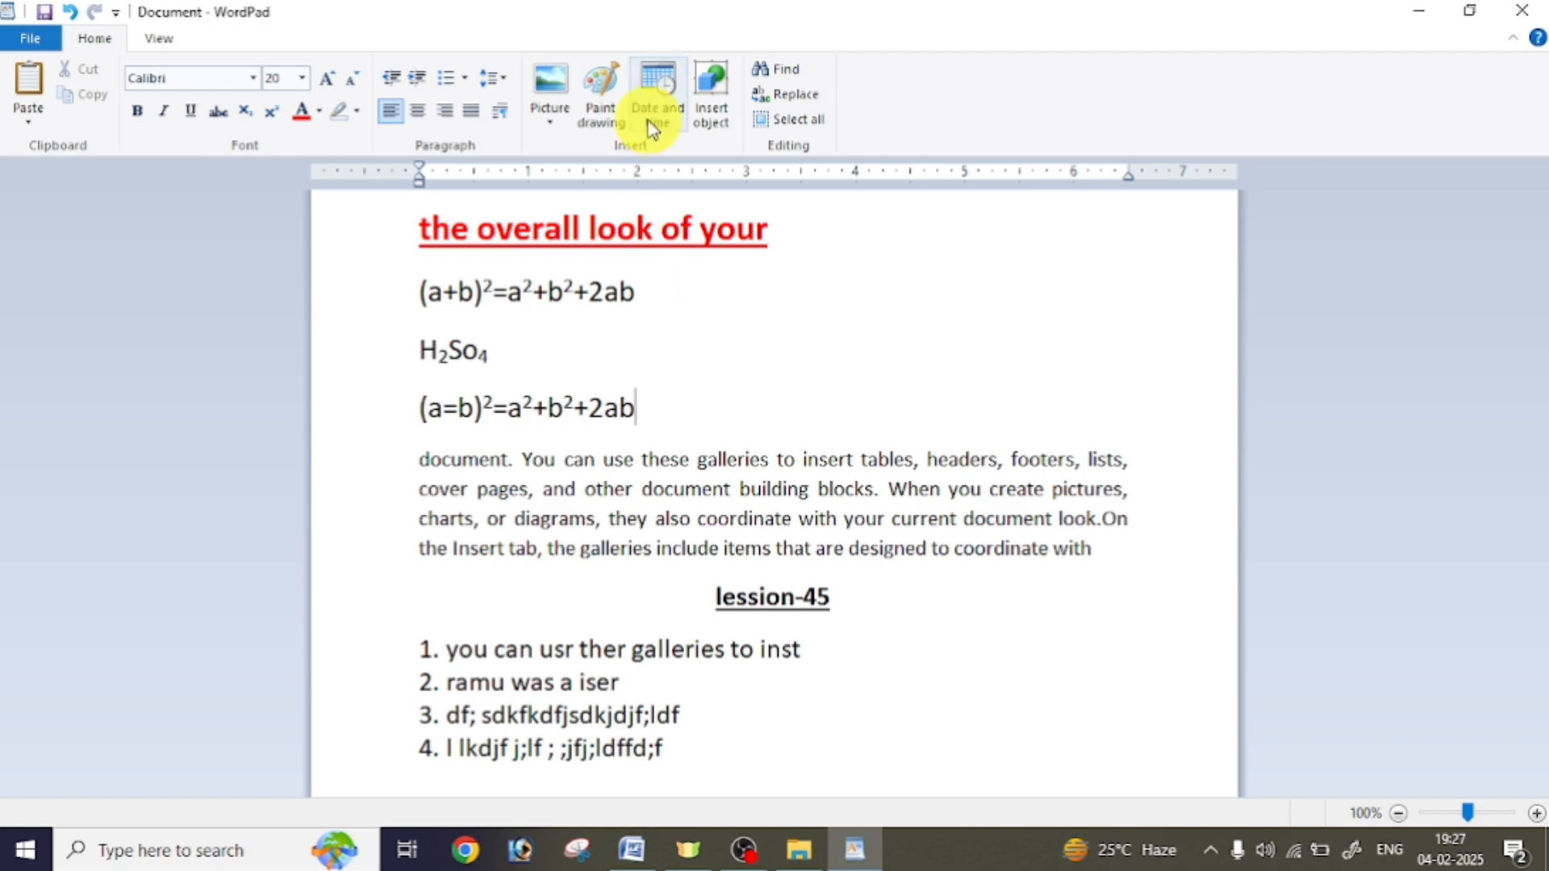
# Insert the current time at the end of the (a=b) formula line in the 7.27.08 PM format
pyautogui.click(654, 115)
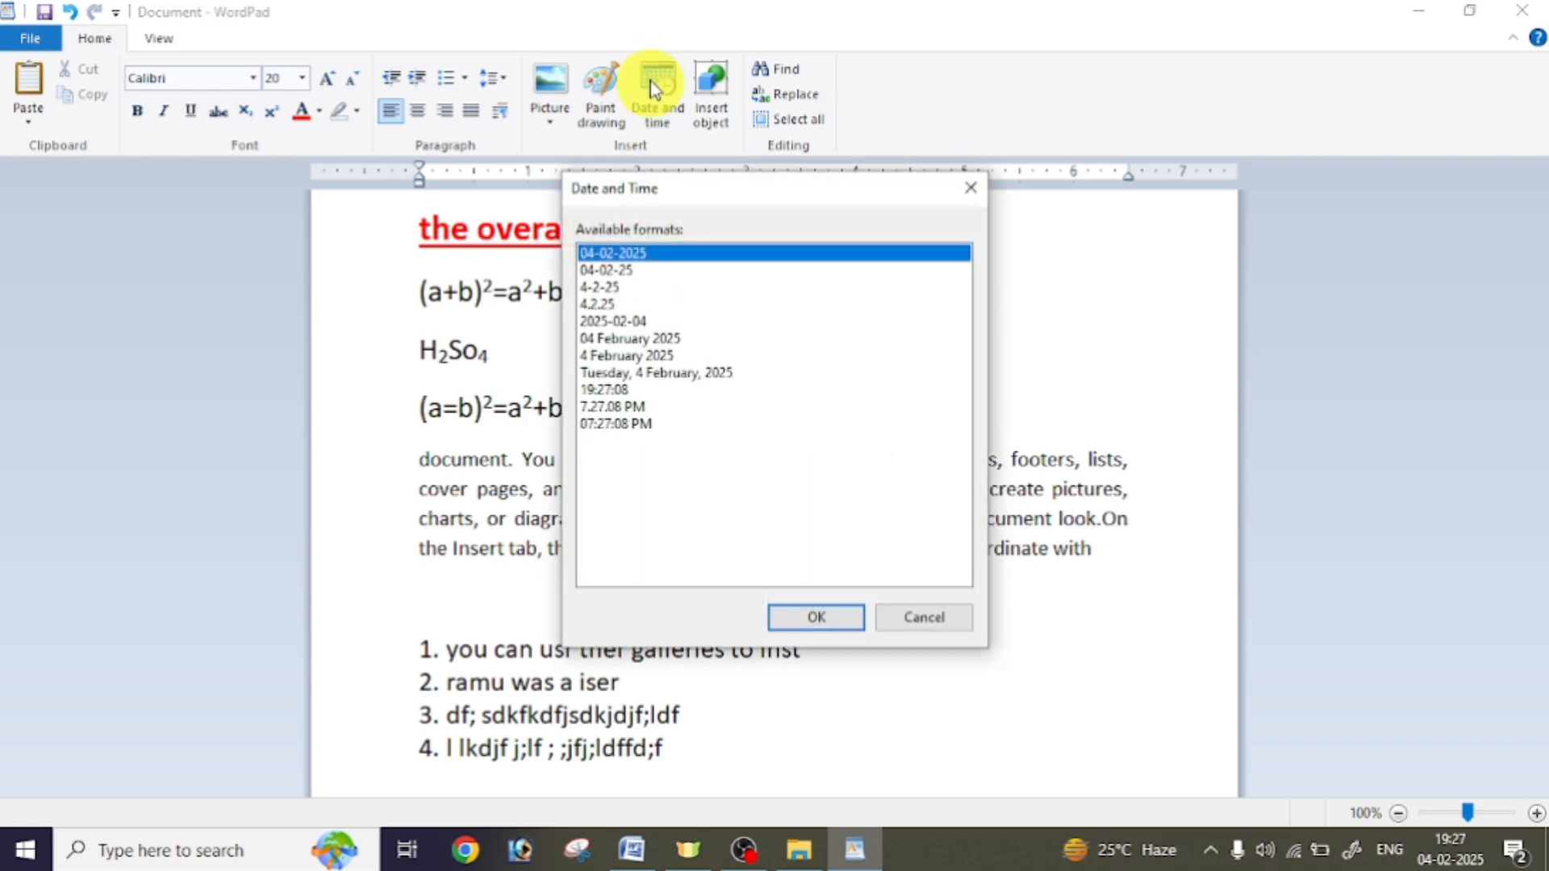
pyautogui.click(633, 406)
pyautogui.click(834, 622)
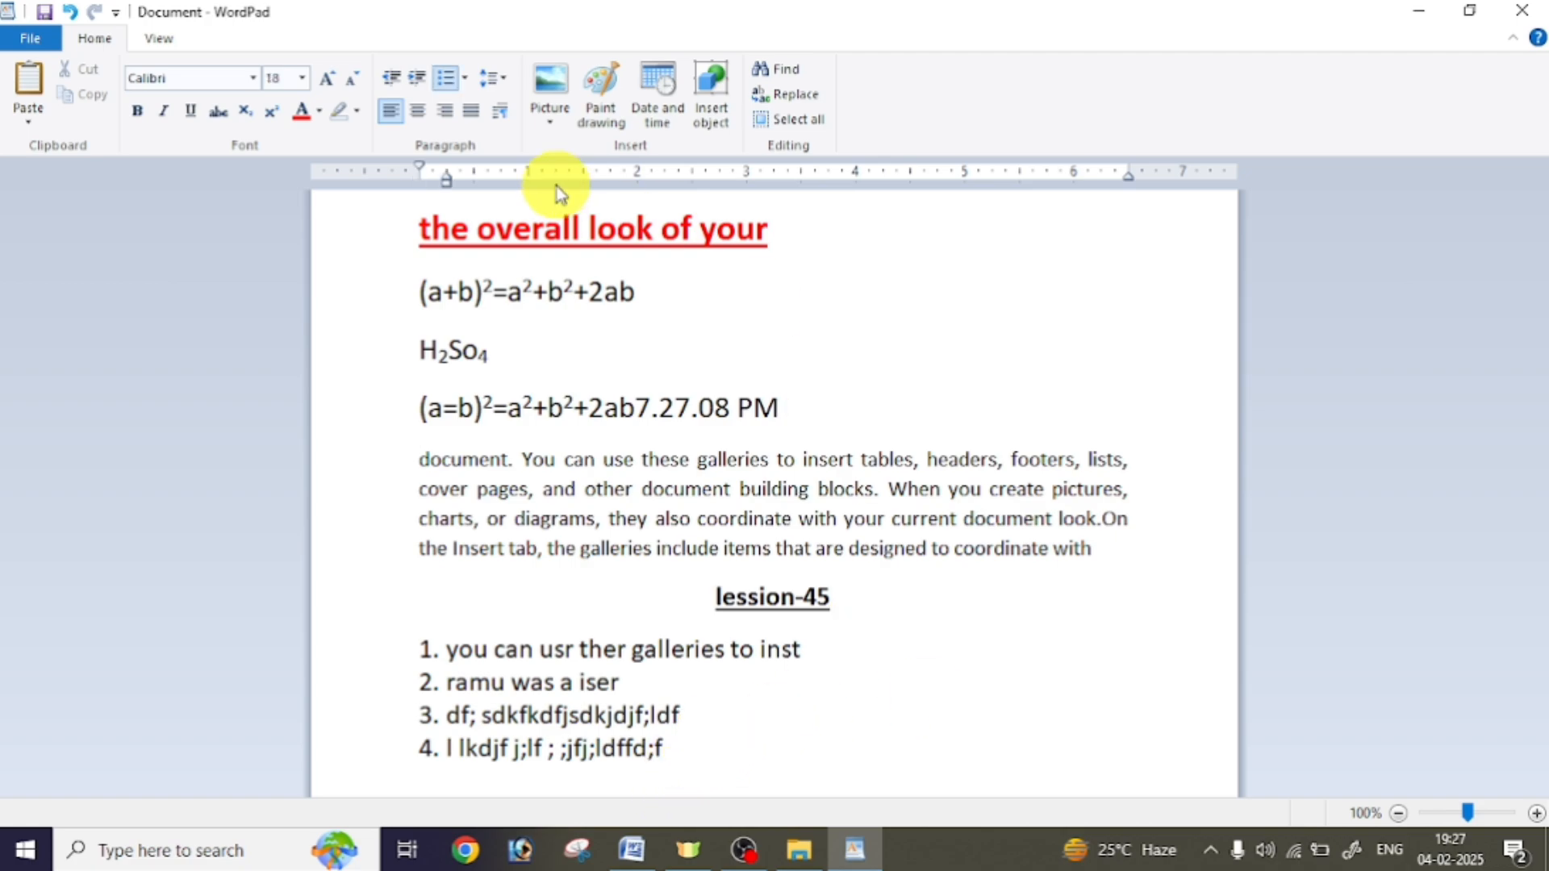
# Insert the date as 04 February 2025 at the end of list item 3 and separate it from the text with spaces
pyautogui.click(655, 95)
pyautogui.click(638, 338)
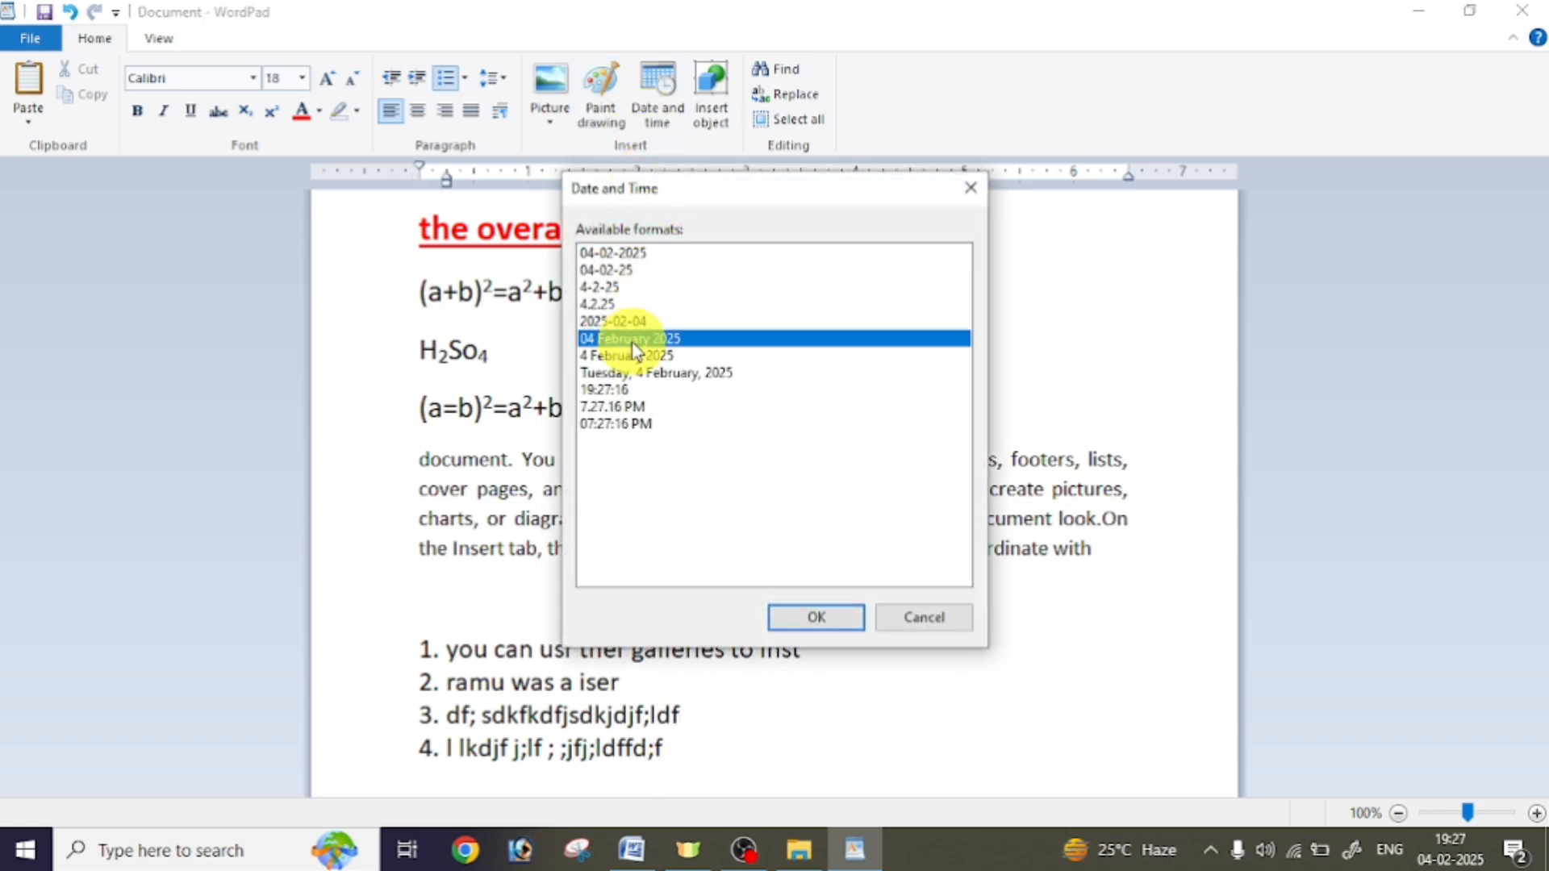
pyautogui.click(815, 617)
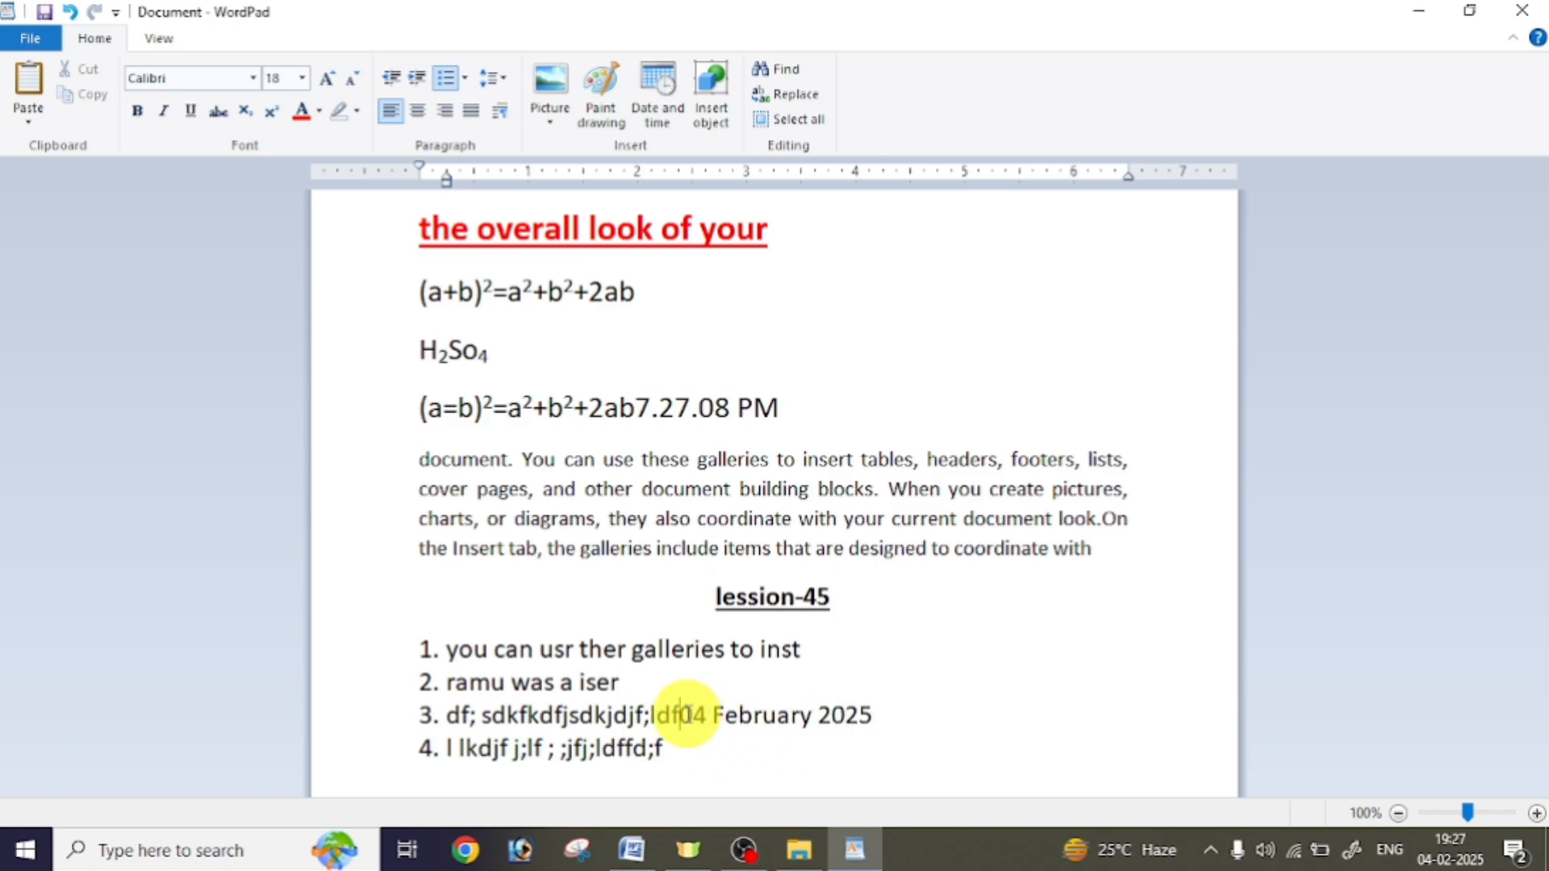
pyautogui.click(682, 714)
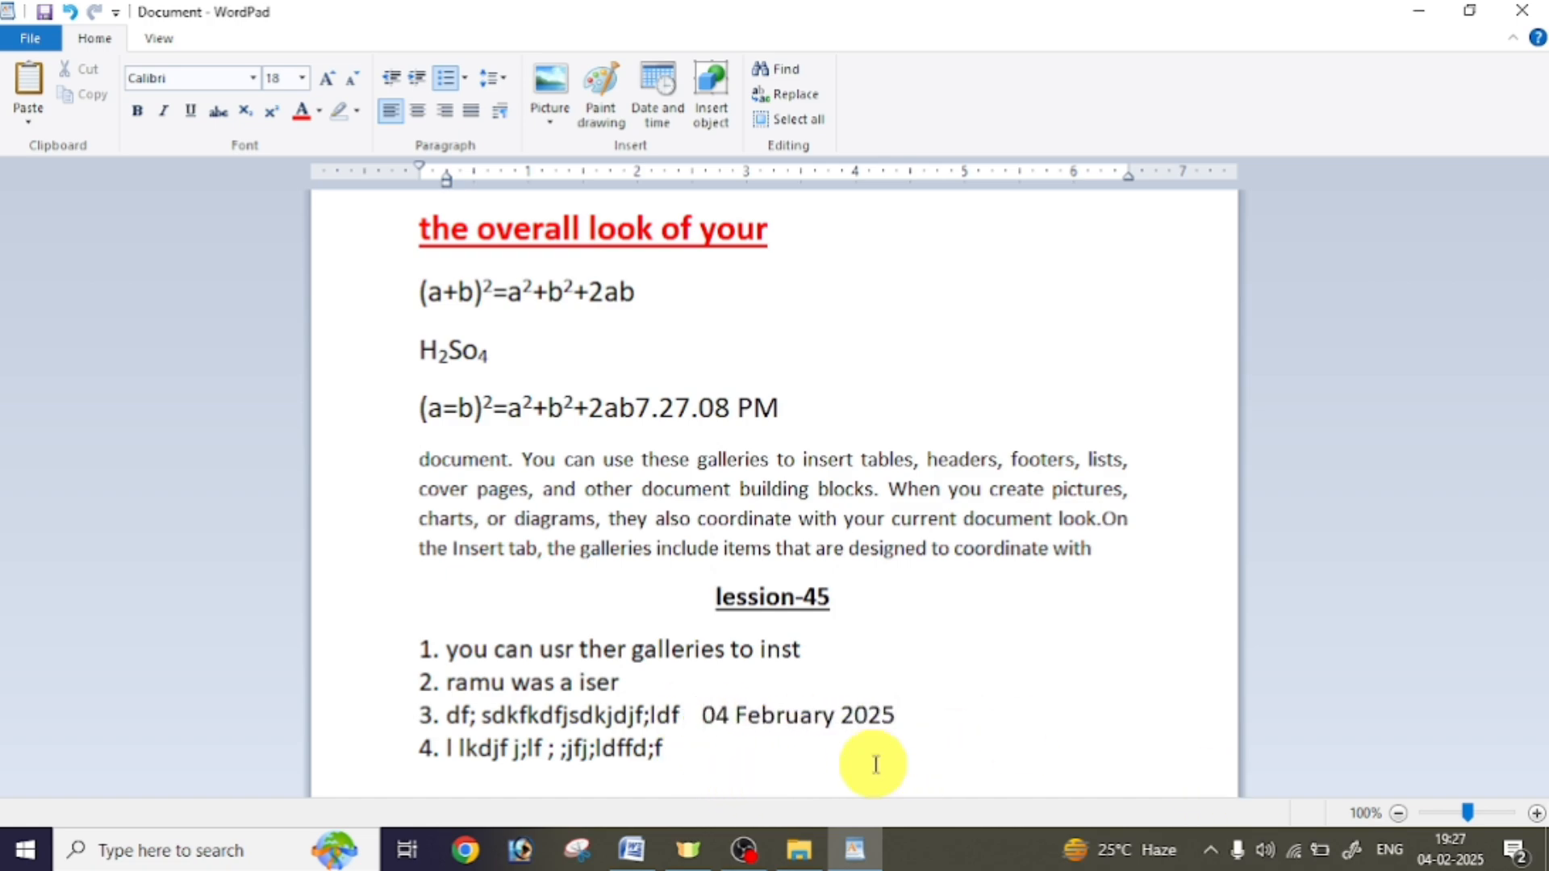
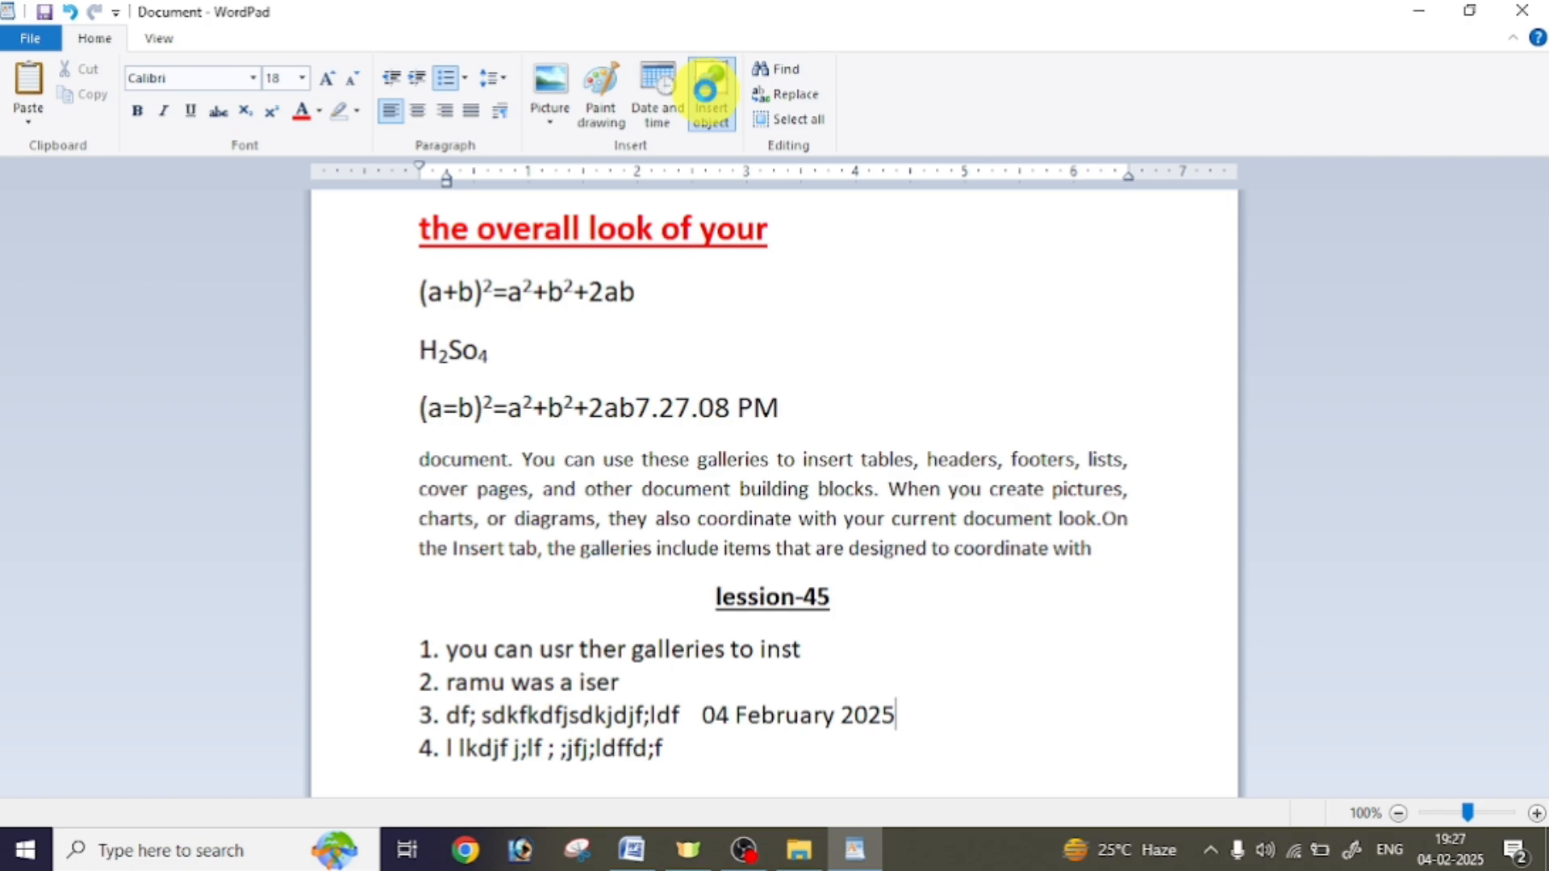
# Insert a new Paintbrush Picture object after the date in list item 3
pyautogui.click(711, 90)
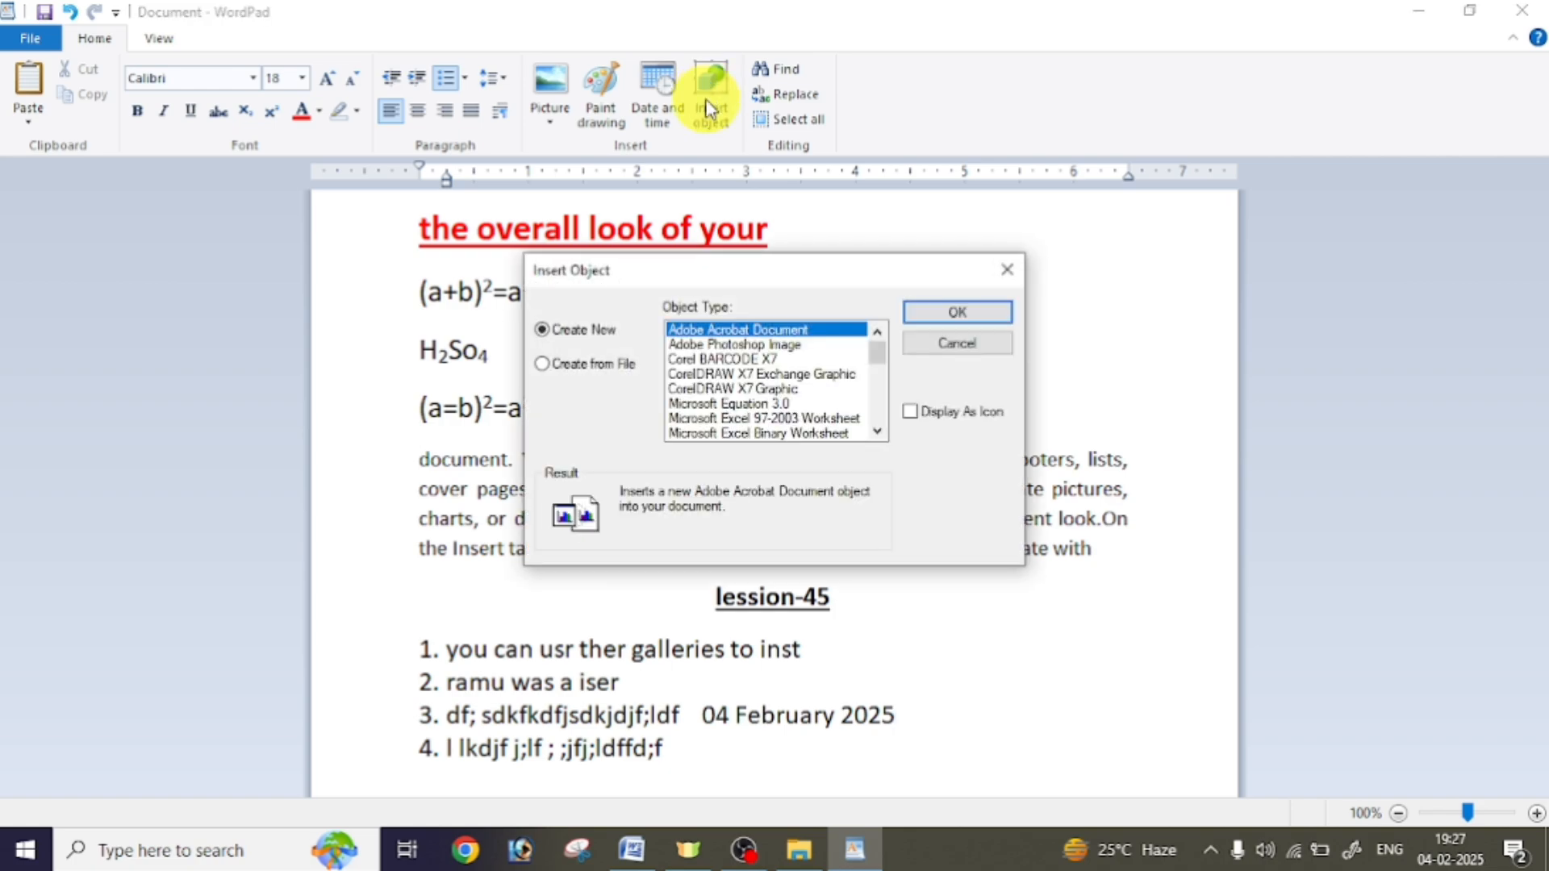
pyautogui.scroll(-2, 721, 398)
pyautogui.scroll(-4, 720, 397)
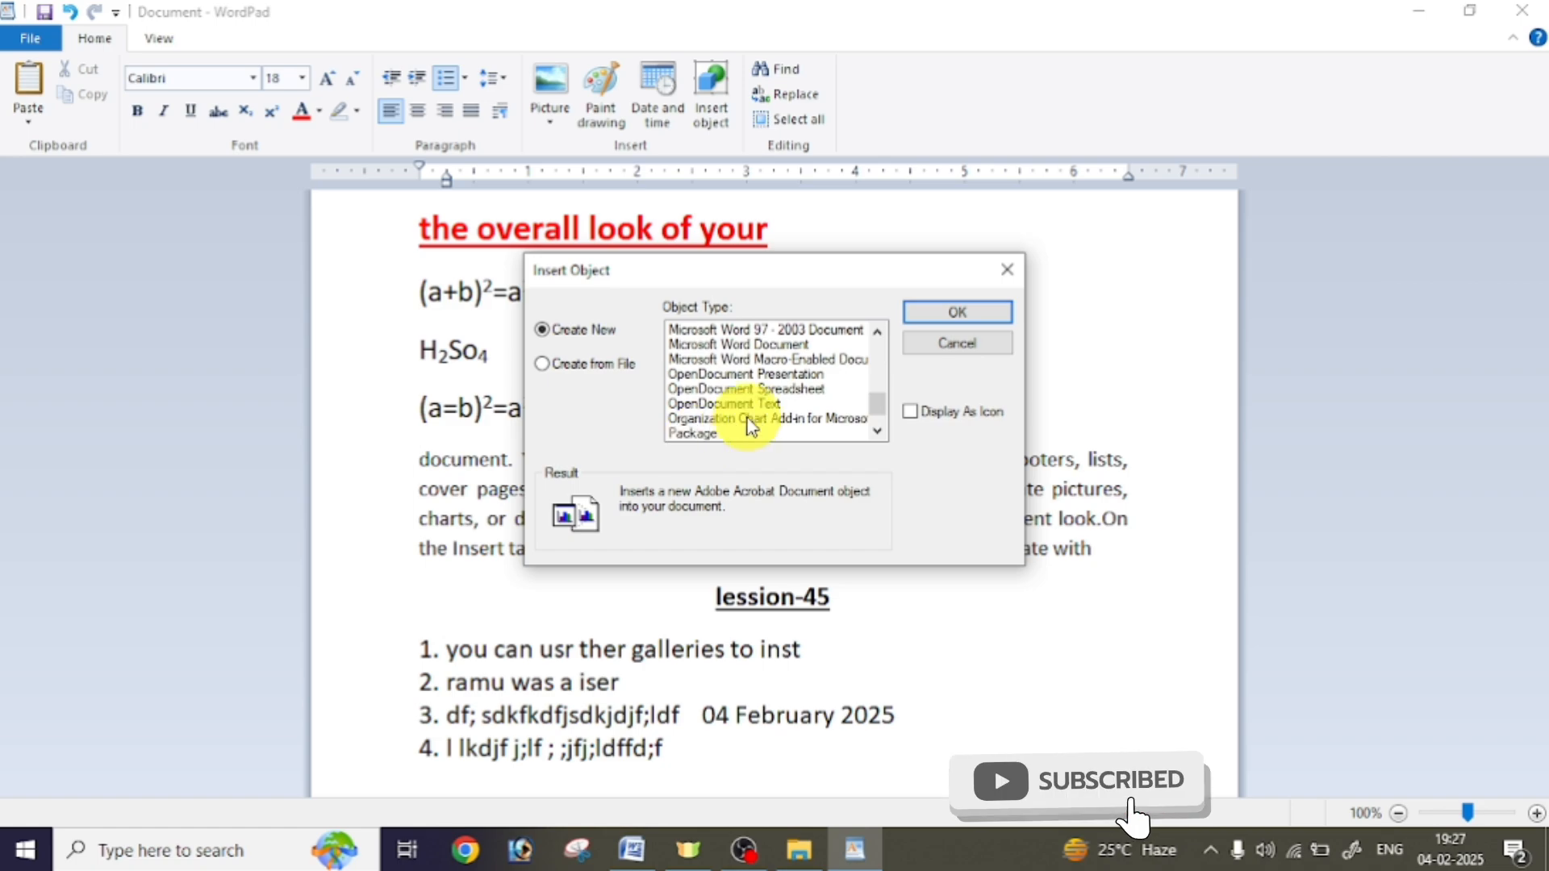
pyautogui.scroll(-1, 731, 430)
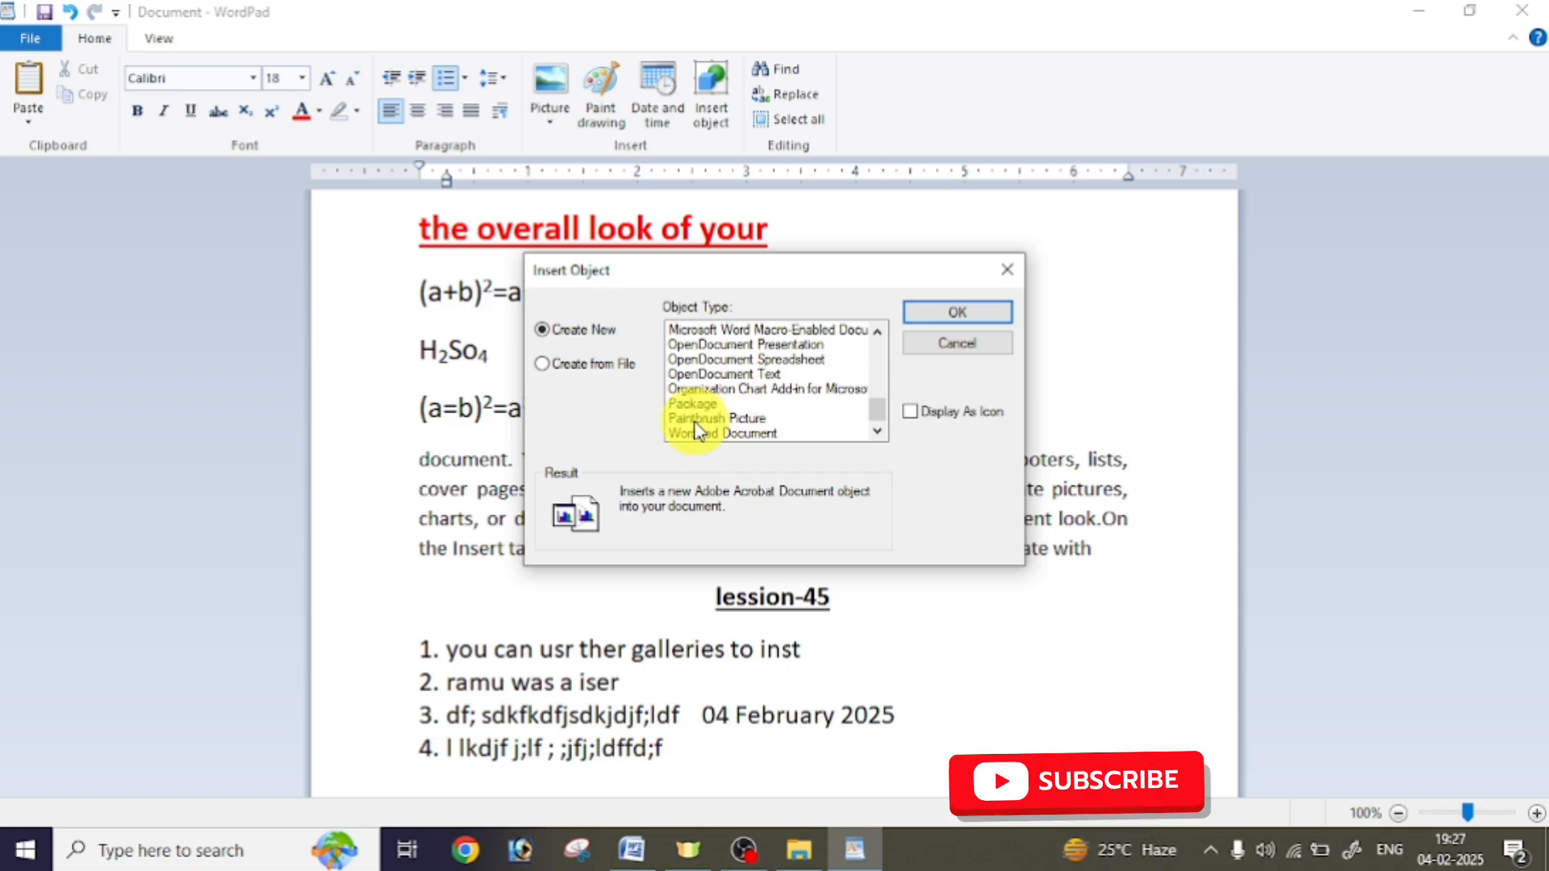
pyautogui.click(721, 419)
pyautogui.click(956, 313)
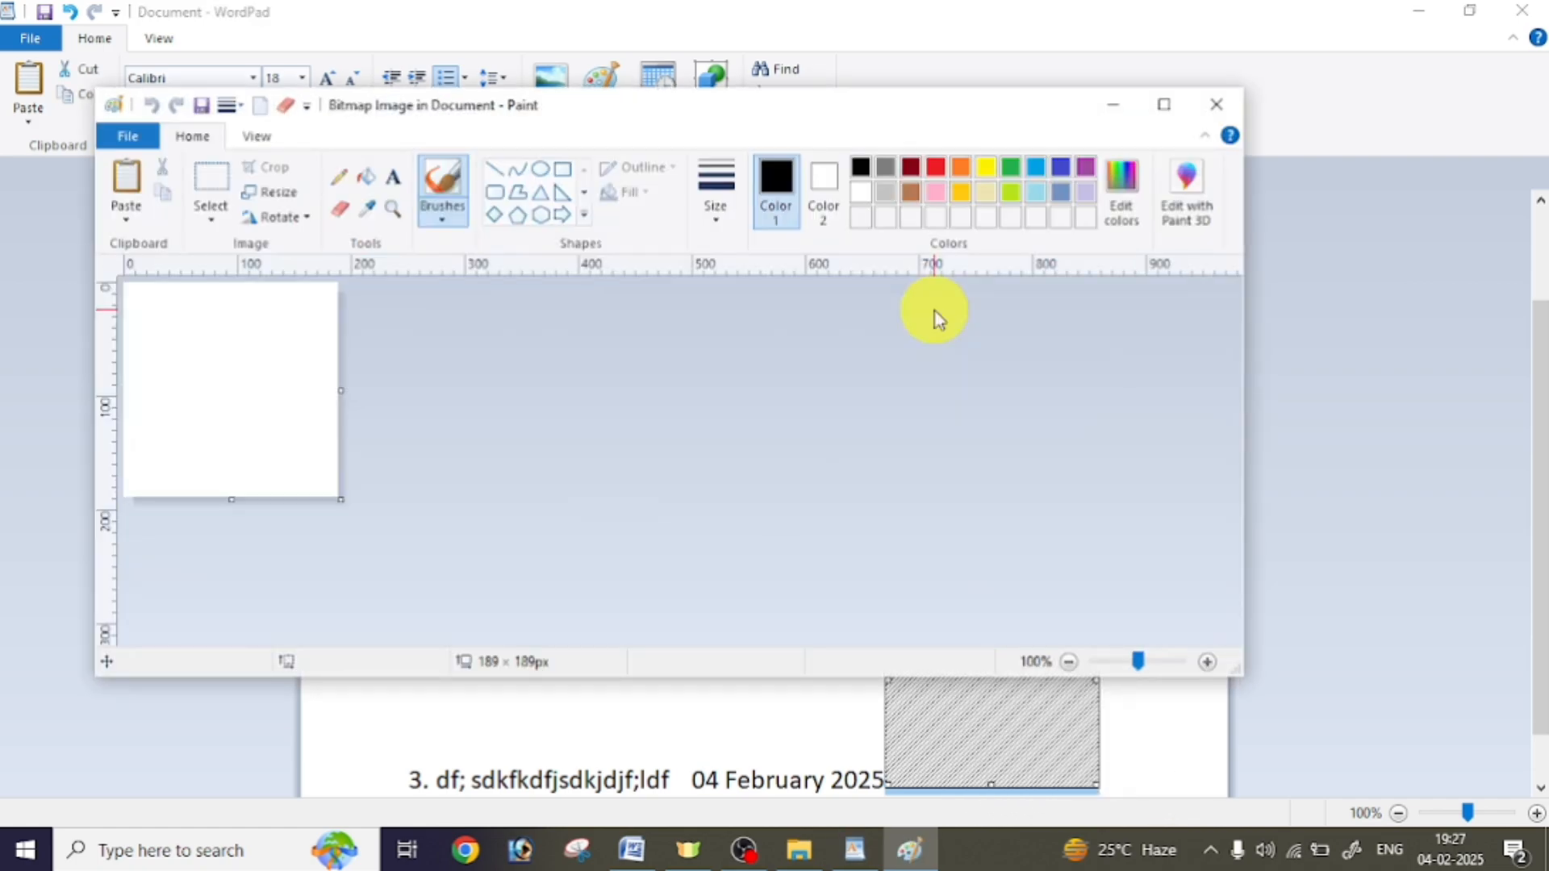
# Draw three pentagons in the embedded Paintbrush picture, return to the document and delete the object
pyautogui.click(517, 215)
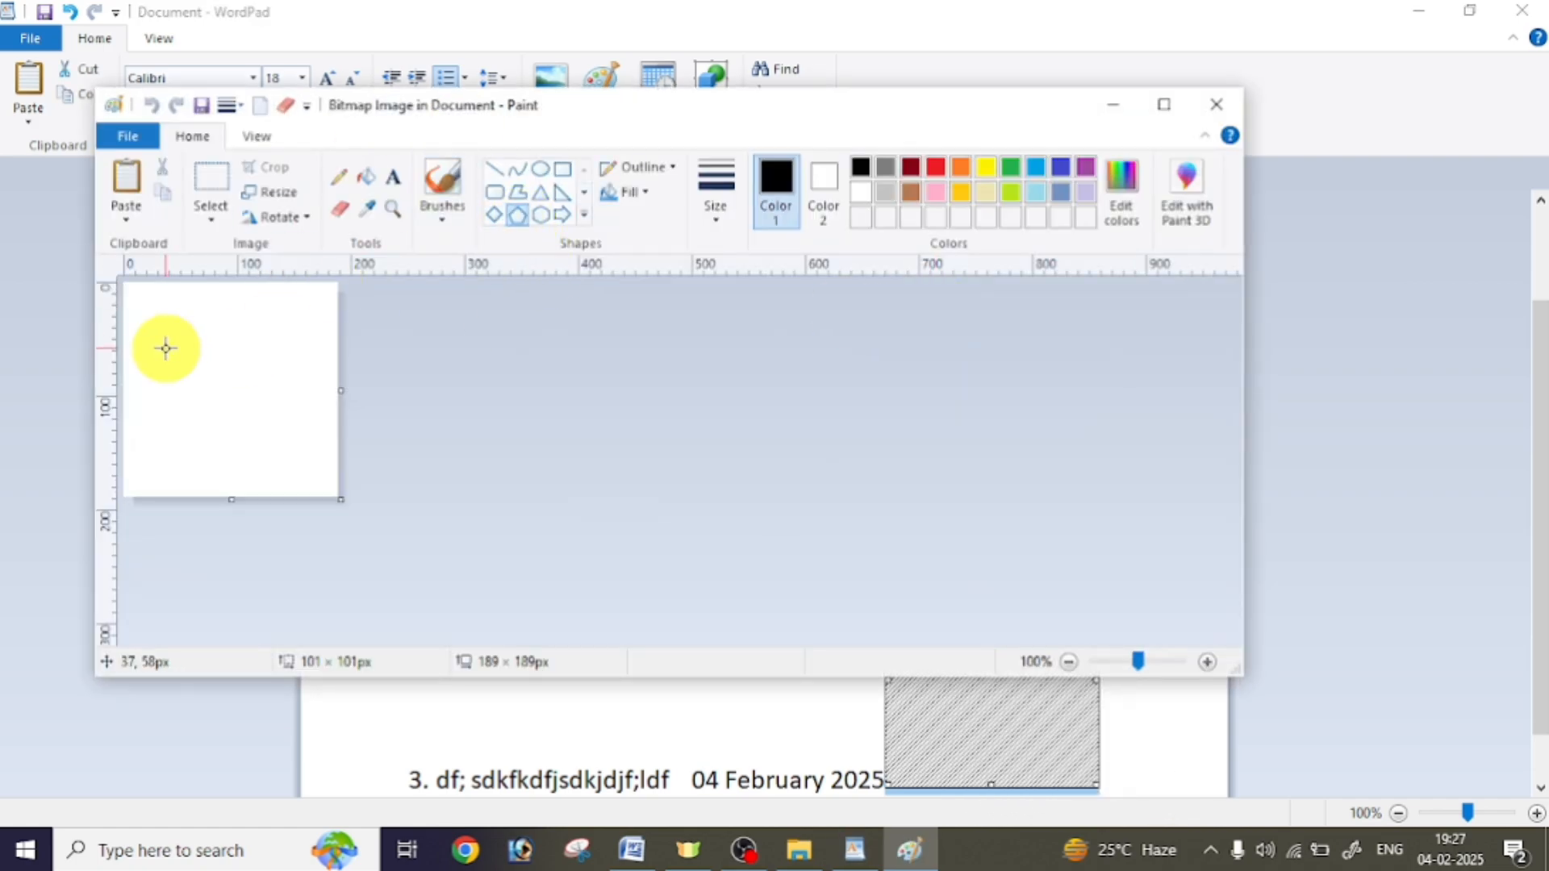
pyautogui.moveTo(166, 349)
pyautogui.mouseDown()
pyautogui.moveTo(212, 391)
pyautogui.moveTo(190, 435)
pyautogui.mouseUp()
pyautogui.moveTo(234, 345); pyautogui.dragTo(288, 417)
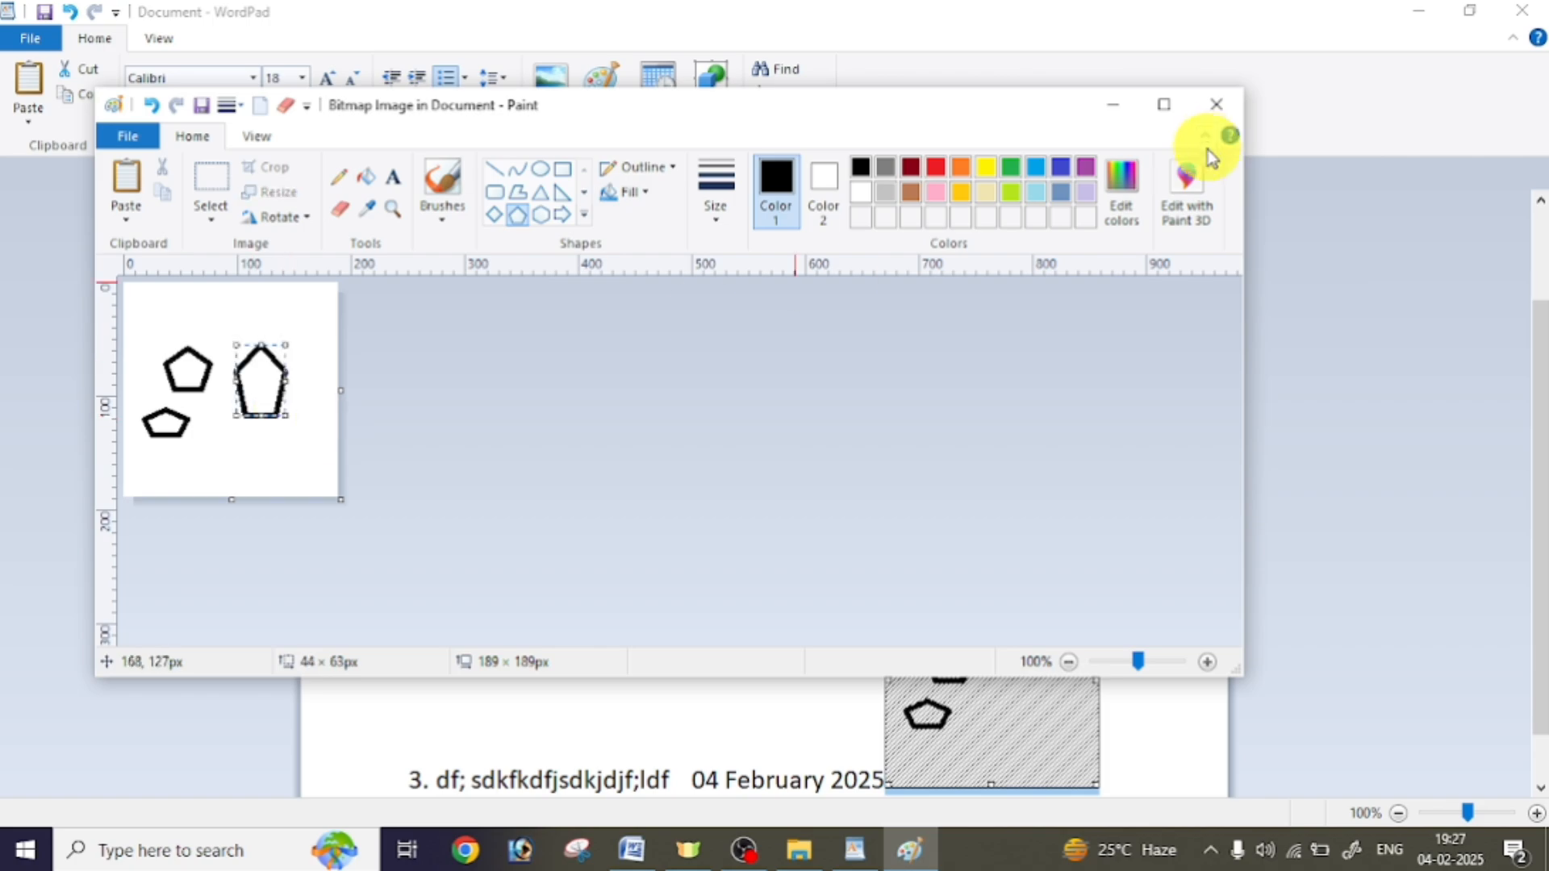
pyautogui.click(1217, 104)
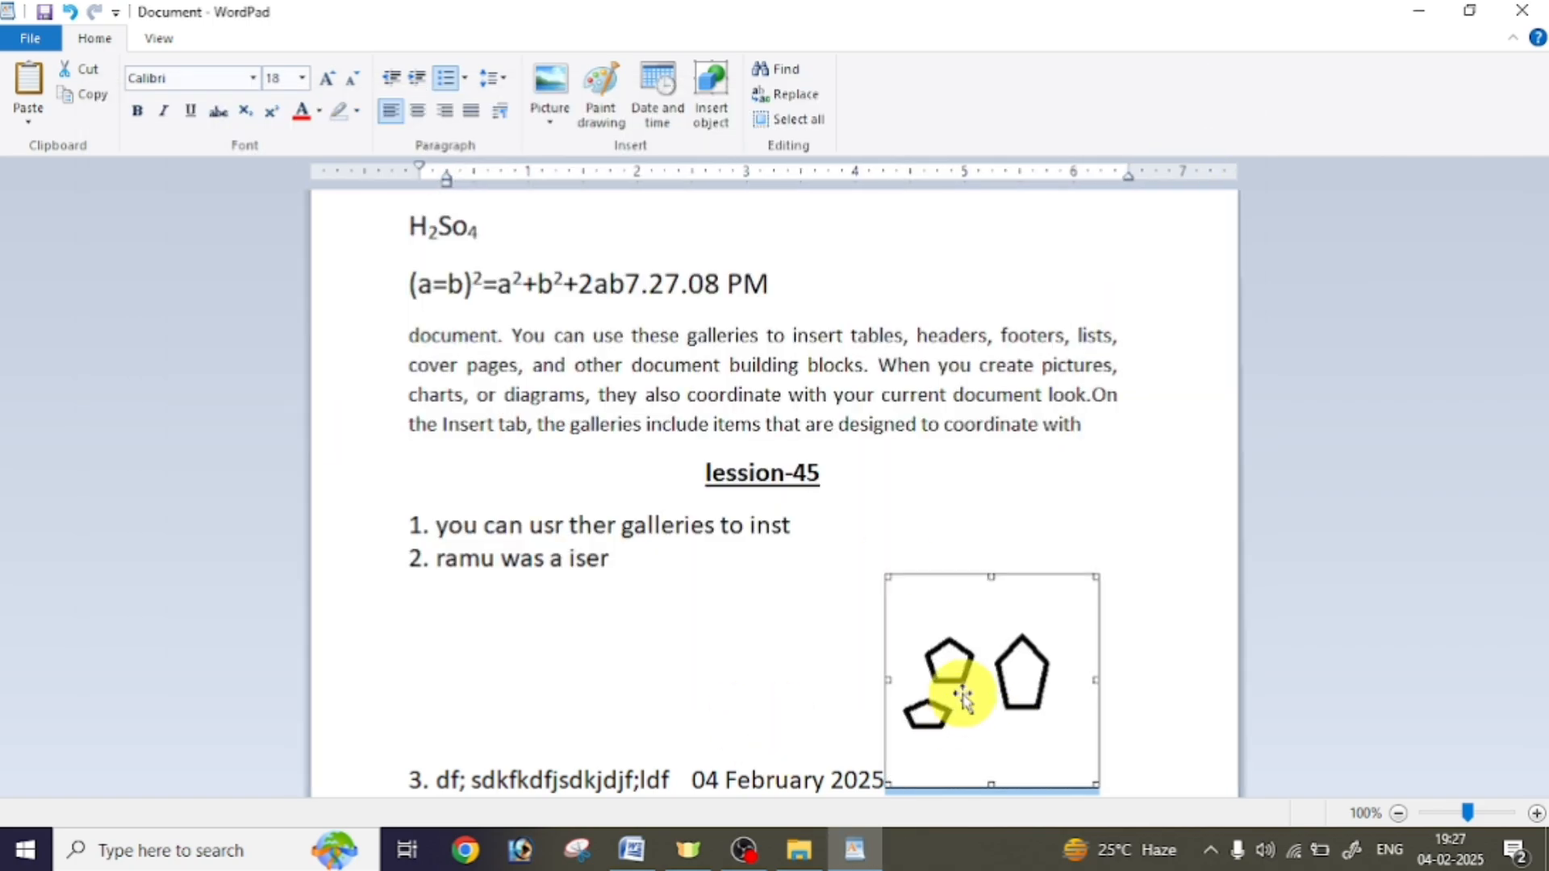
pyautogui.press('Delete')
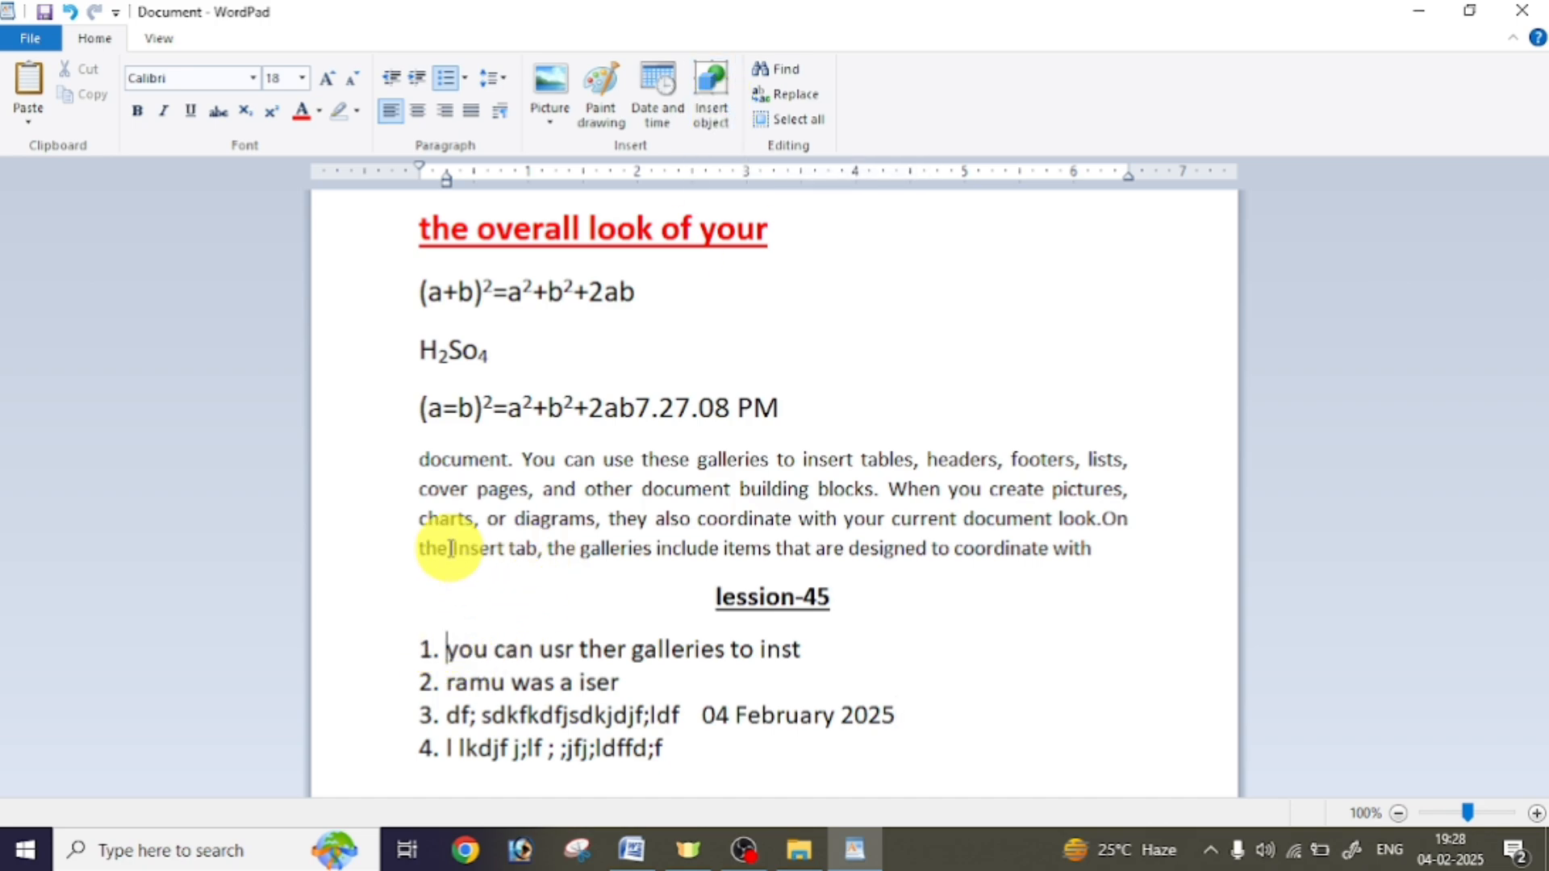
# Copy the four-item numbered list under lession-45 and paste it five times below the original
pyautogui.moveTo(418, 460); pyautogui.dragTo(456, 595)
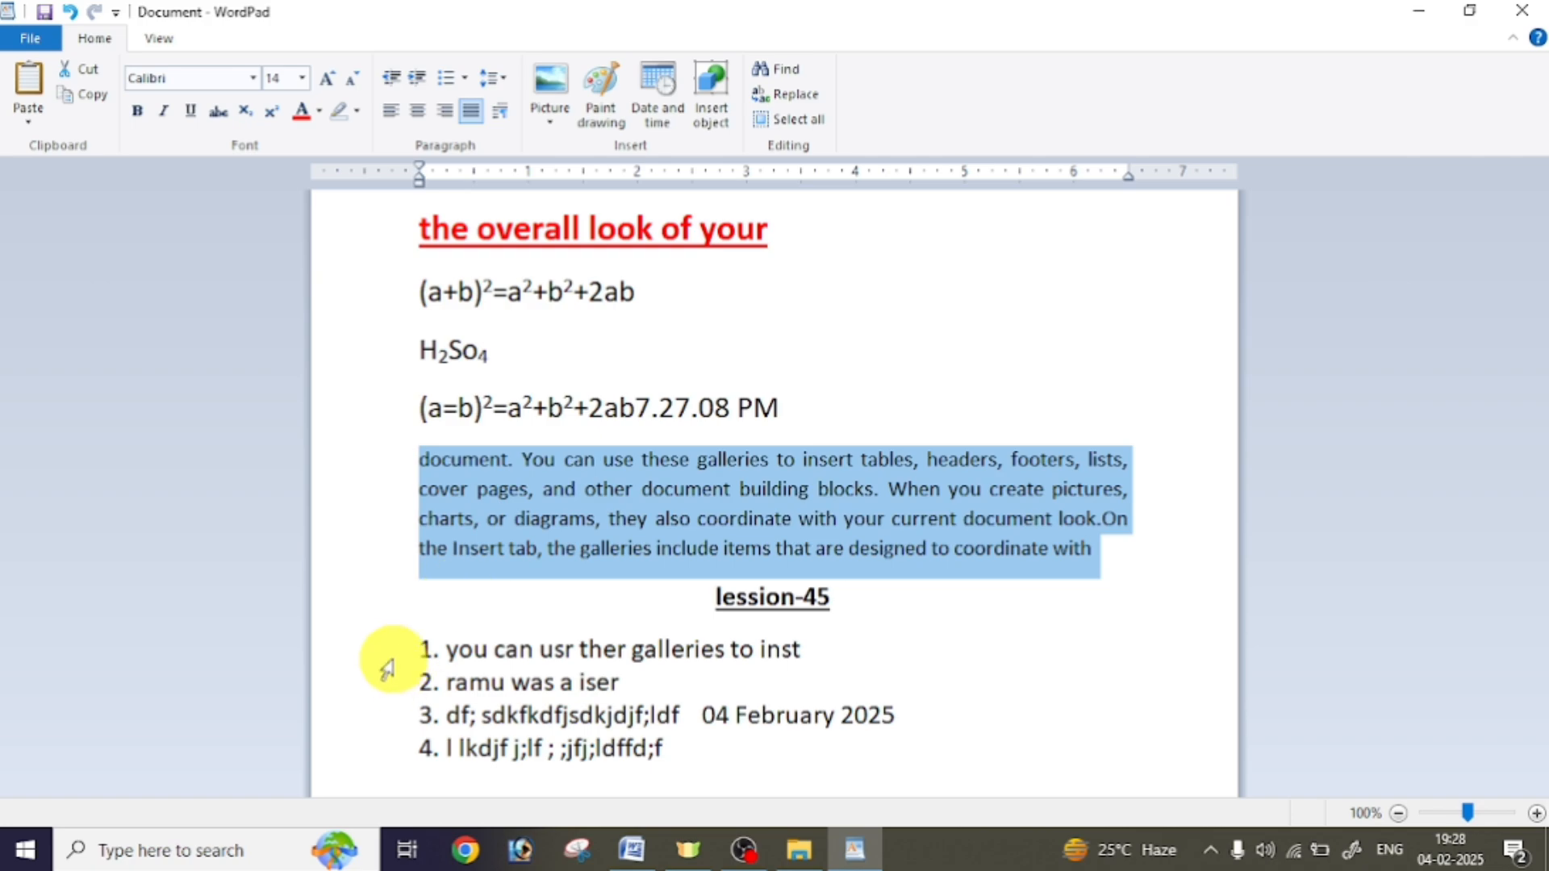
pyautogui.moveTo(389, 651); pyautogui.dragTo(421, 803)
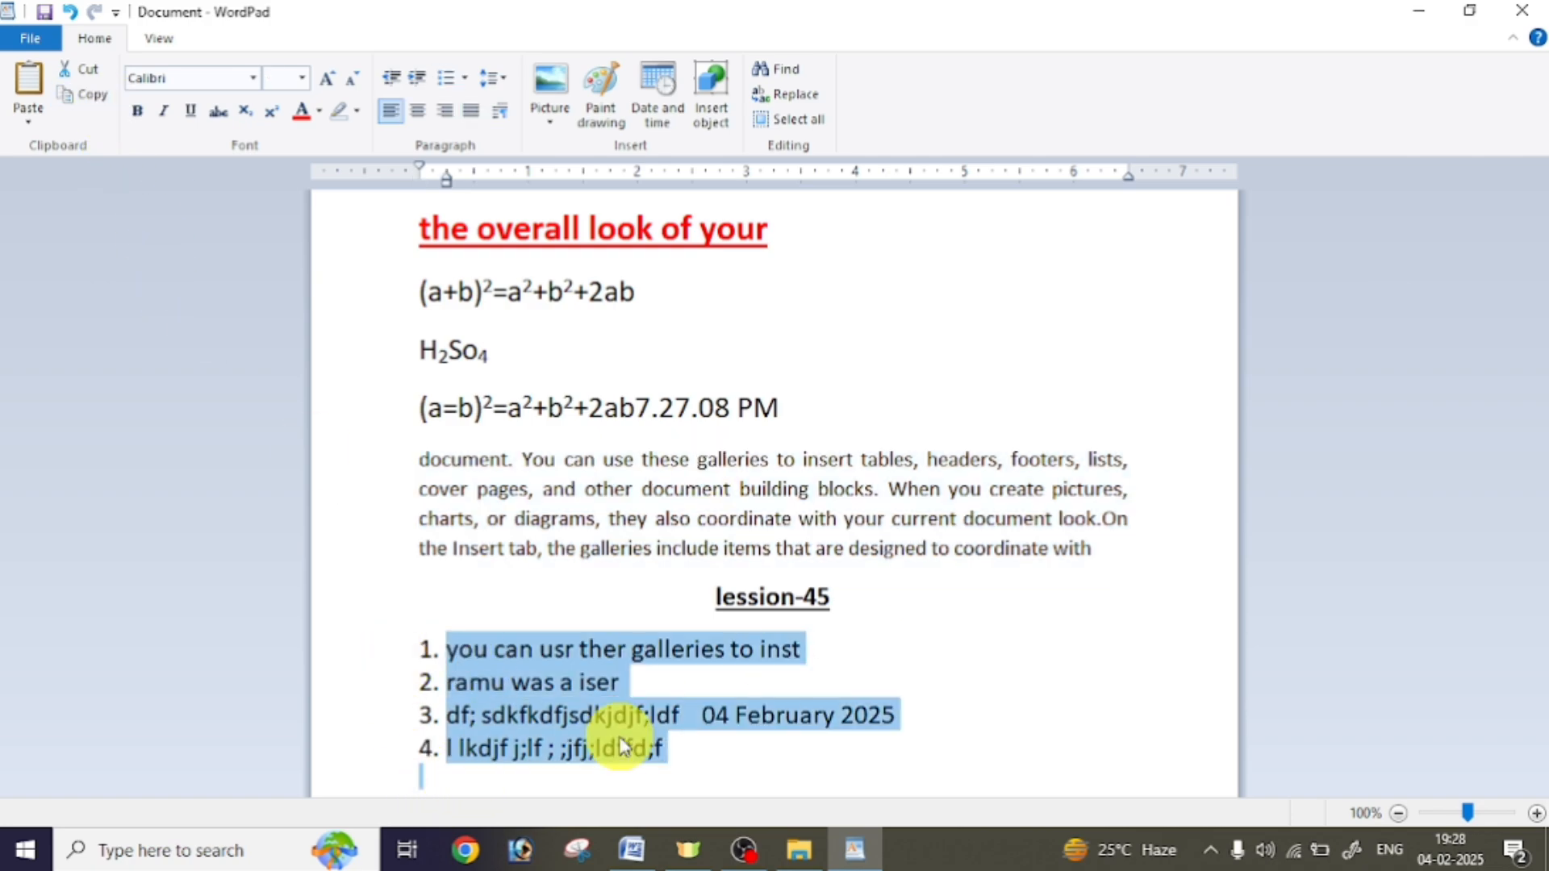
pyautogui.click(692, 775)
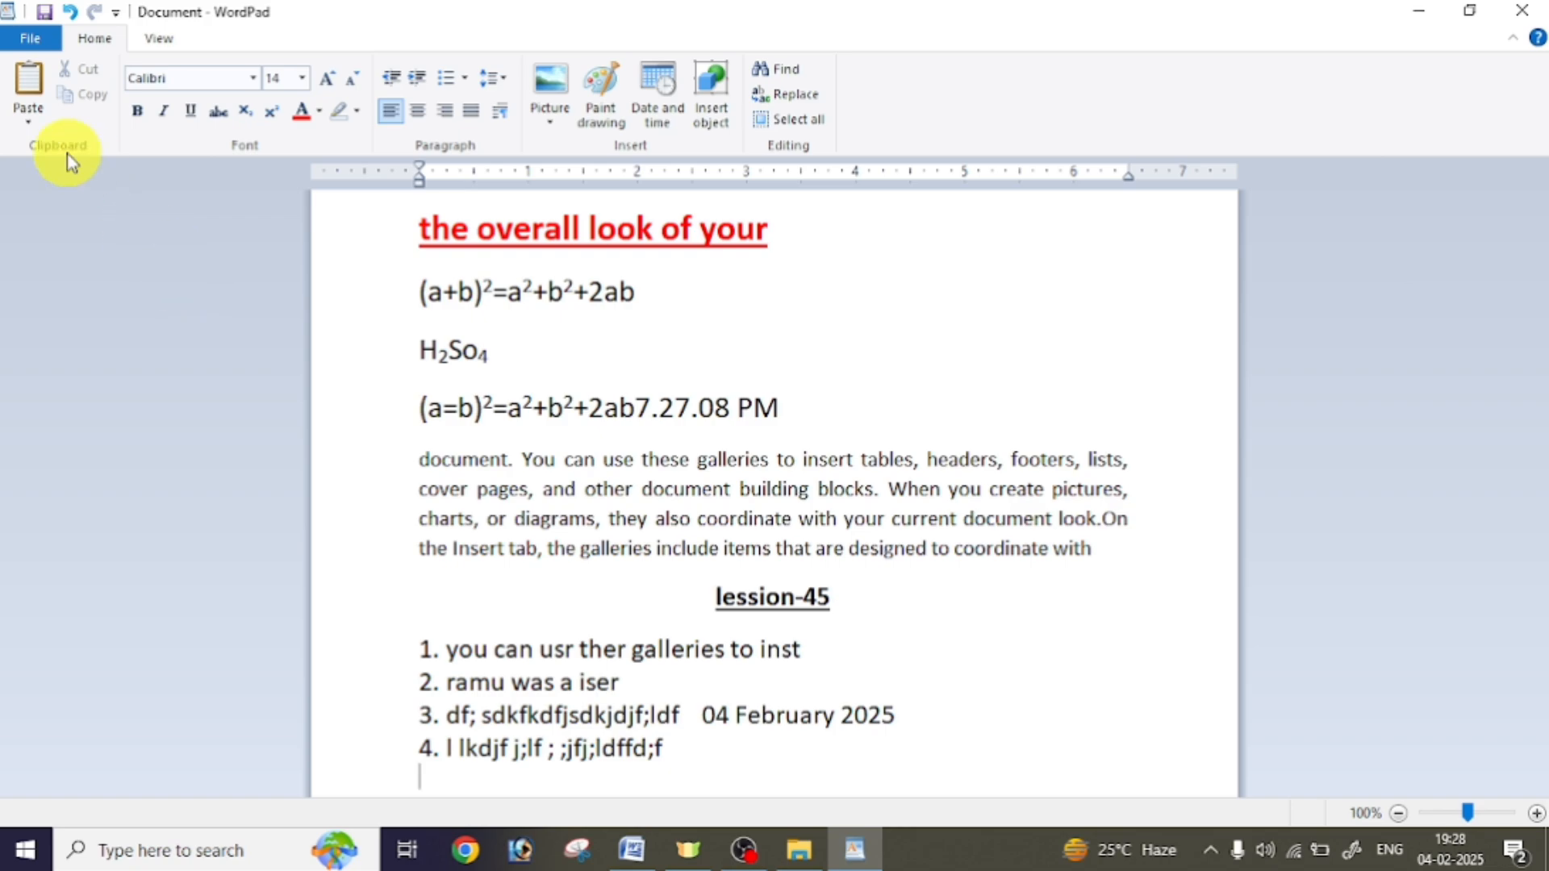
pyautogui.click(24, 80)
pyautogui.click(24, 80)
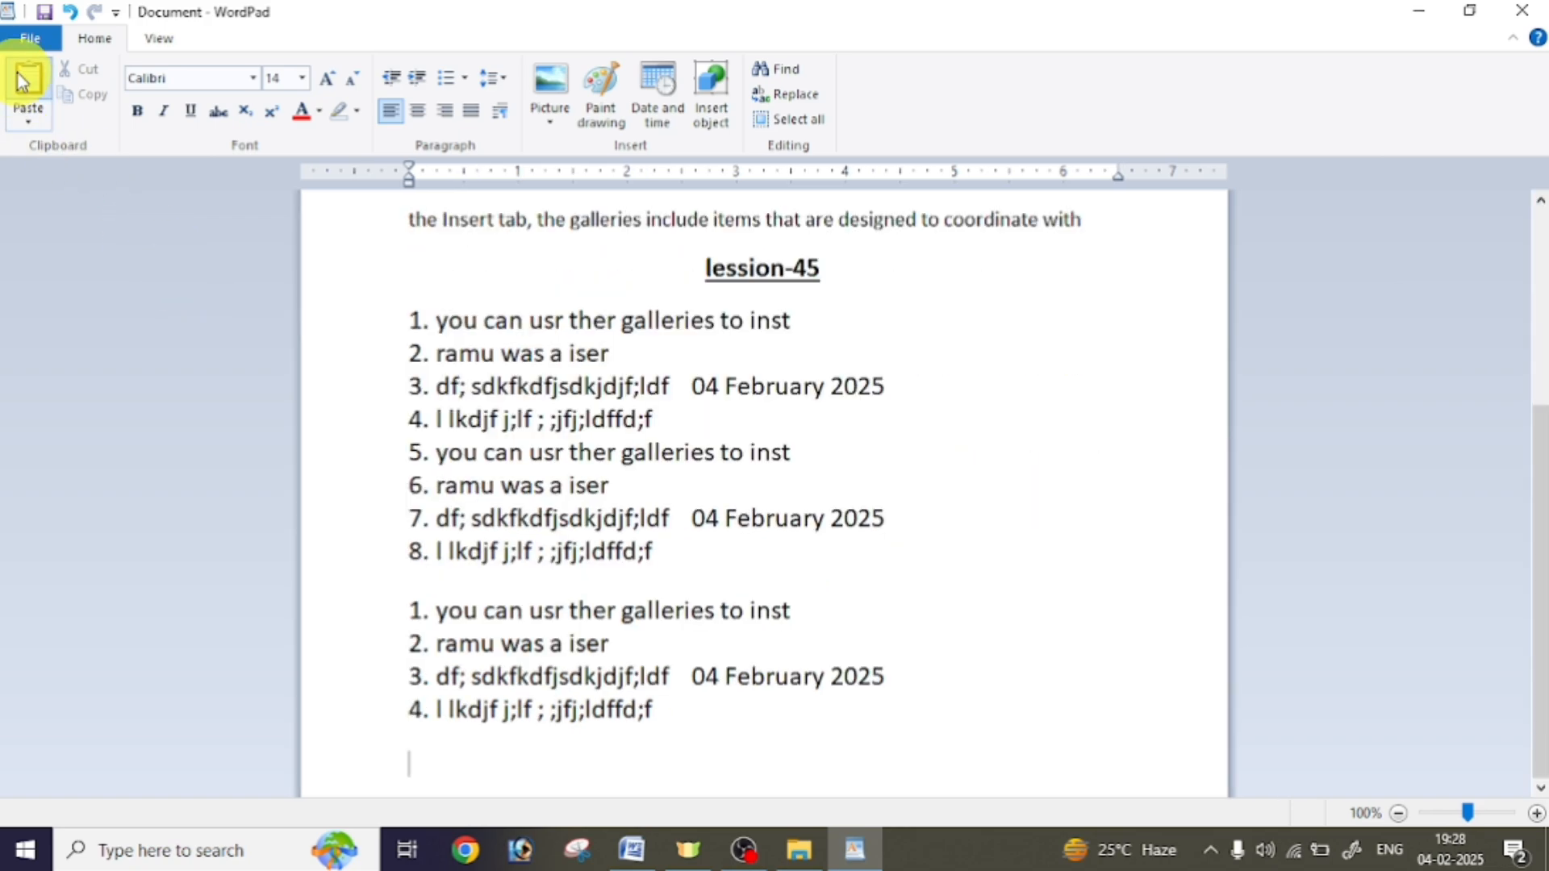
pyautogui.click(25, 81)
pyautogui.click(24, 81)
pyautogui.click(24, 81)
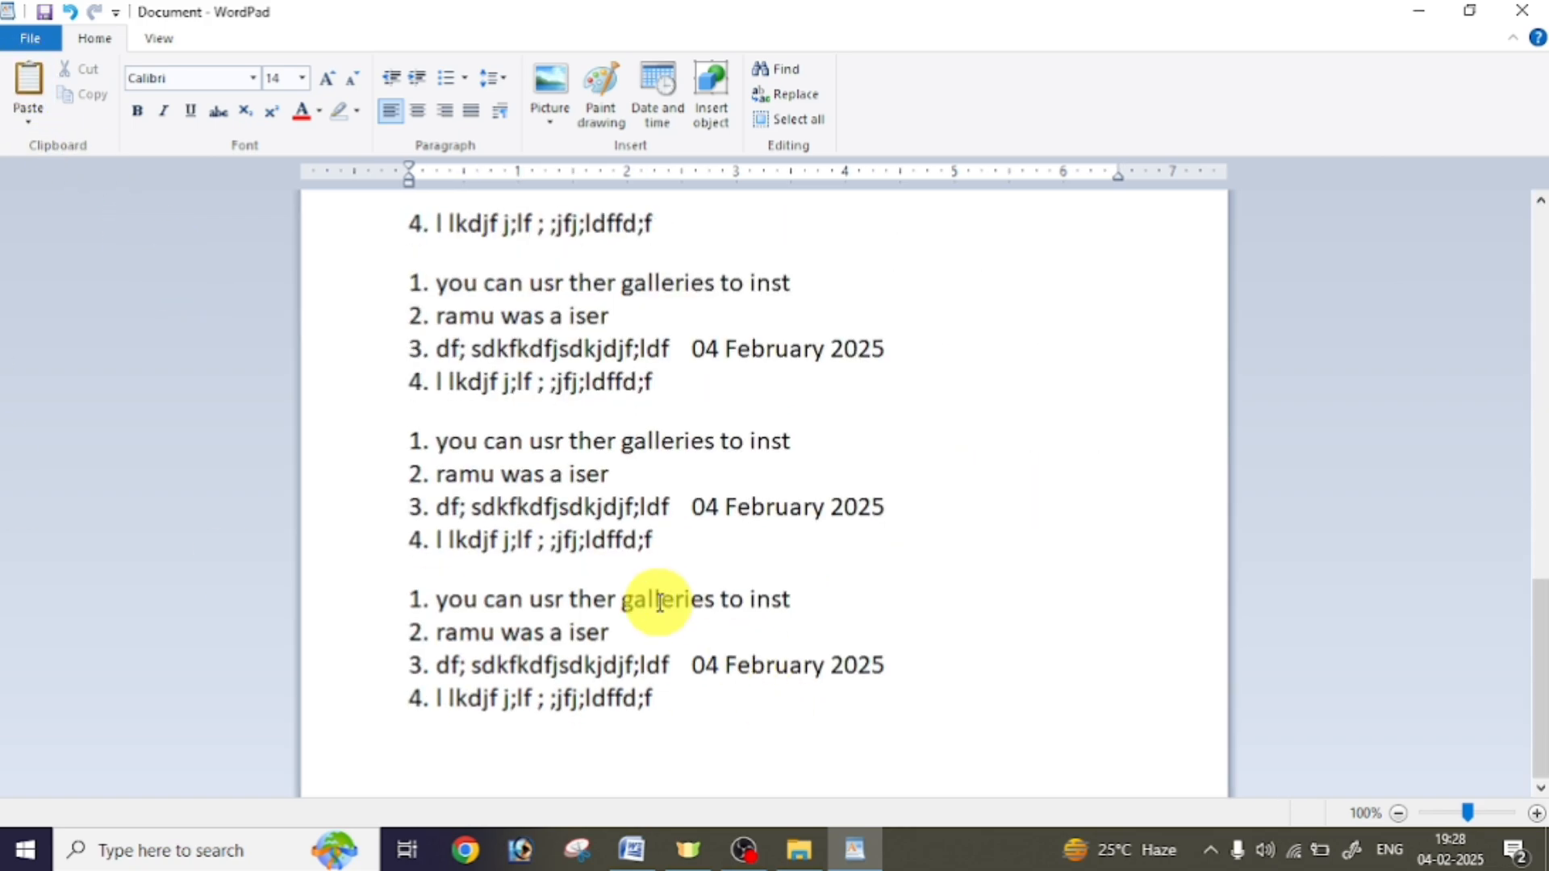
# Search the document from its start for "you", stepping through successive matches down to list item 5, and close the search
pyautogui.scroll(10, 796, 616)
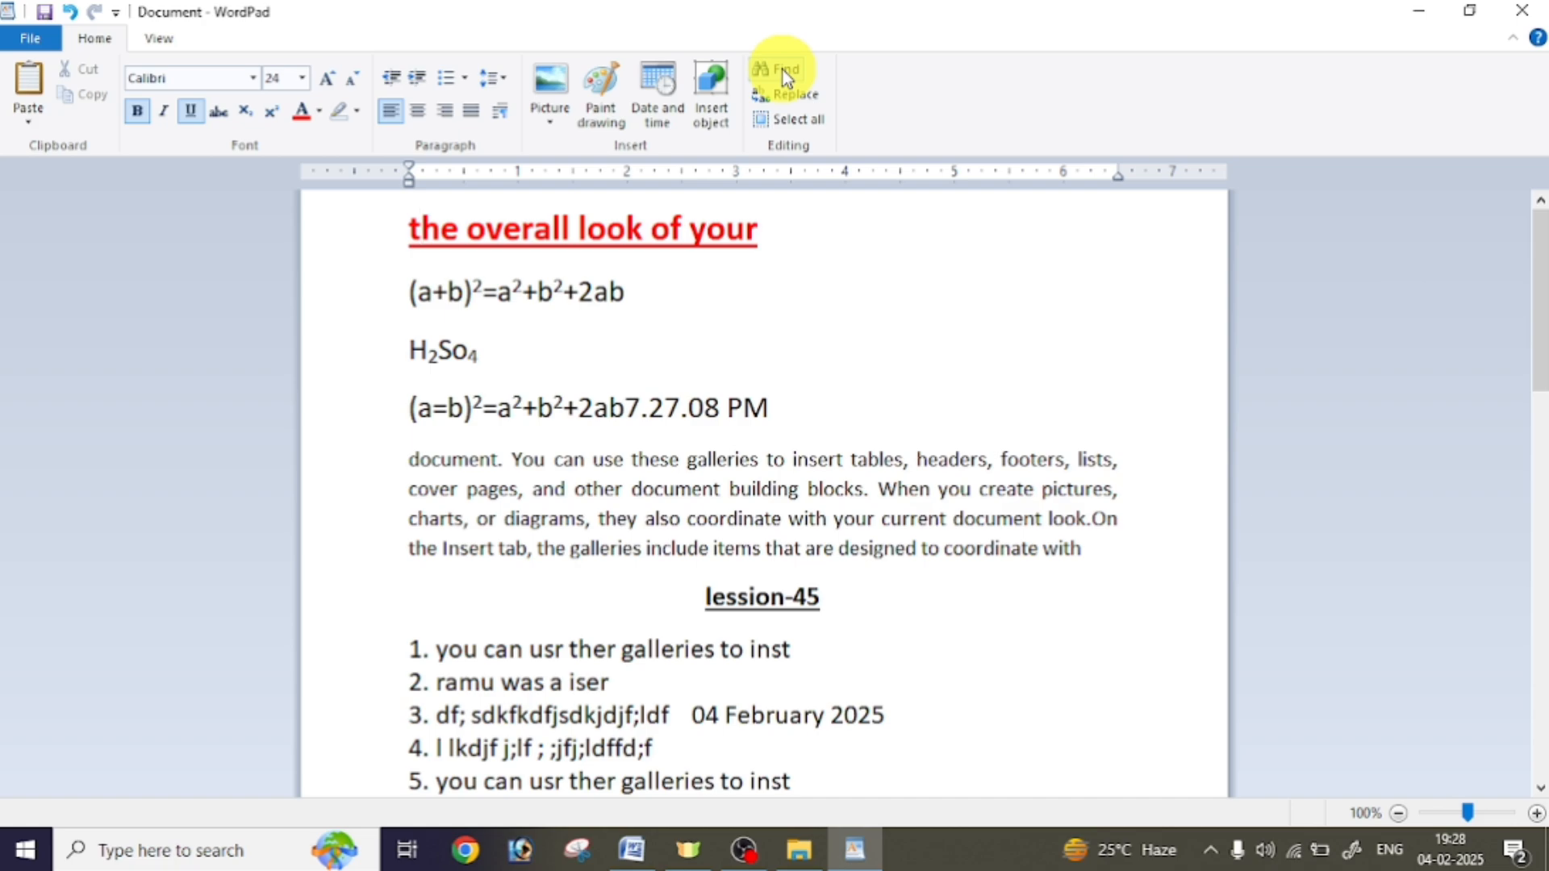
pyautogui.click(783, 70)
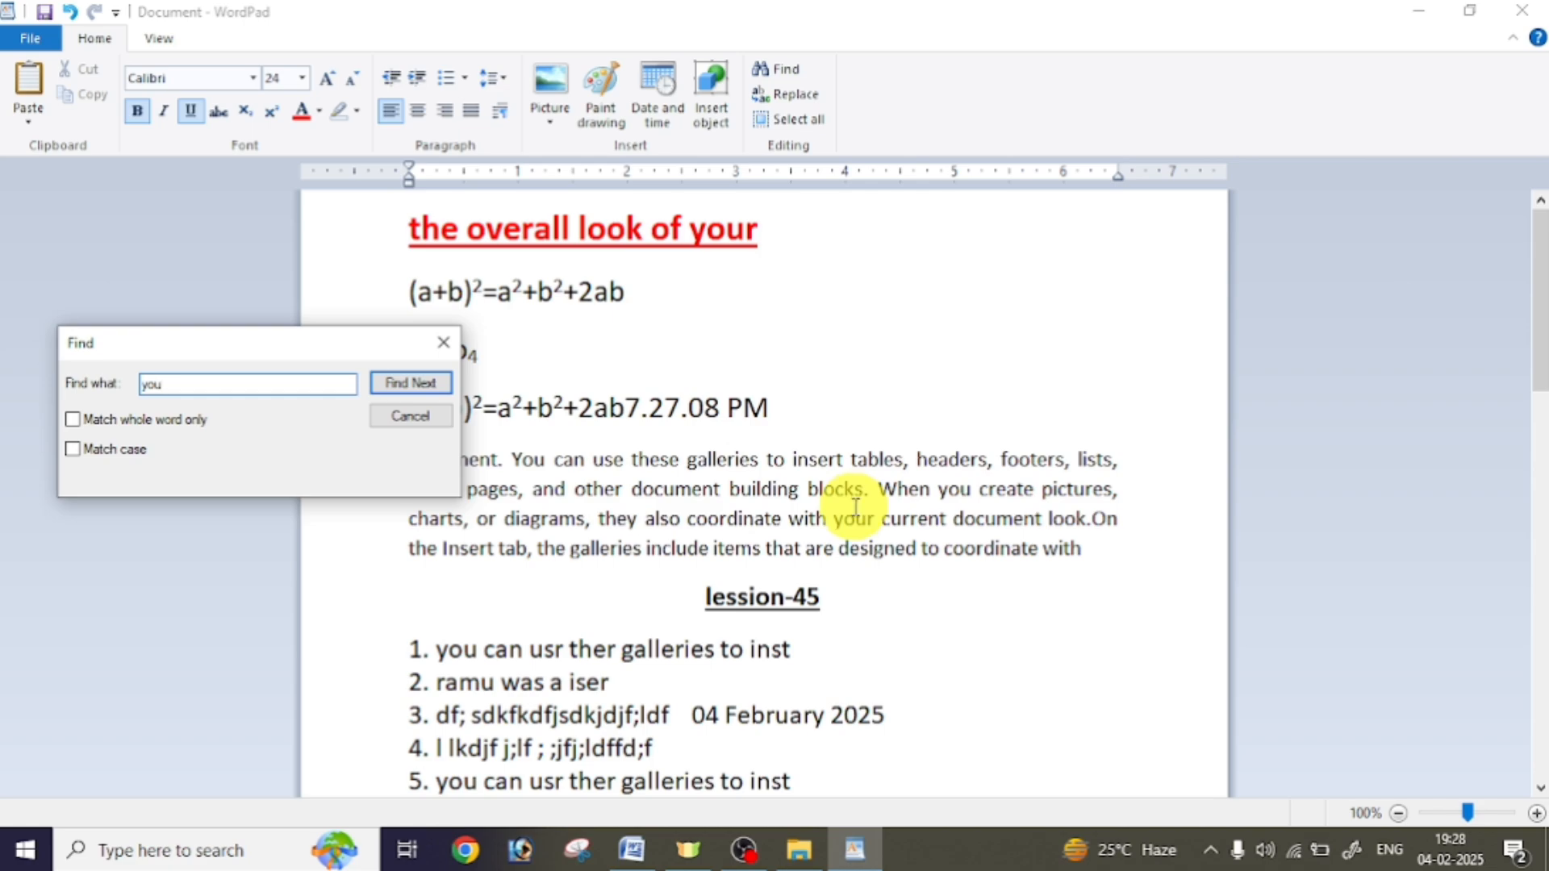
pyautogui.click(415, 387)
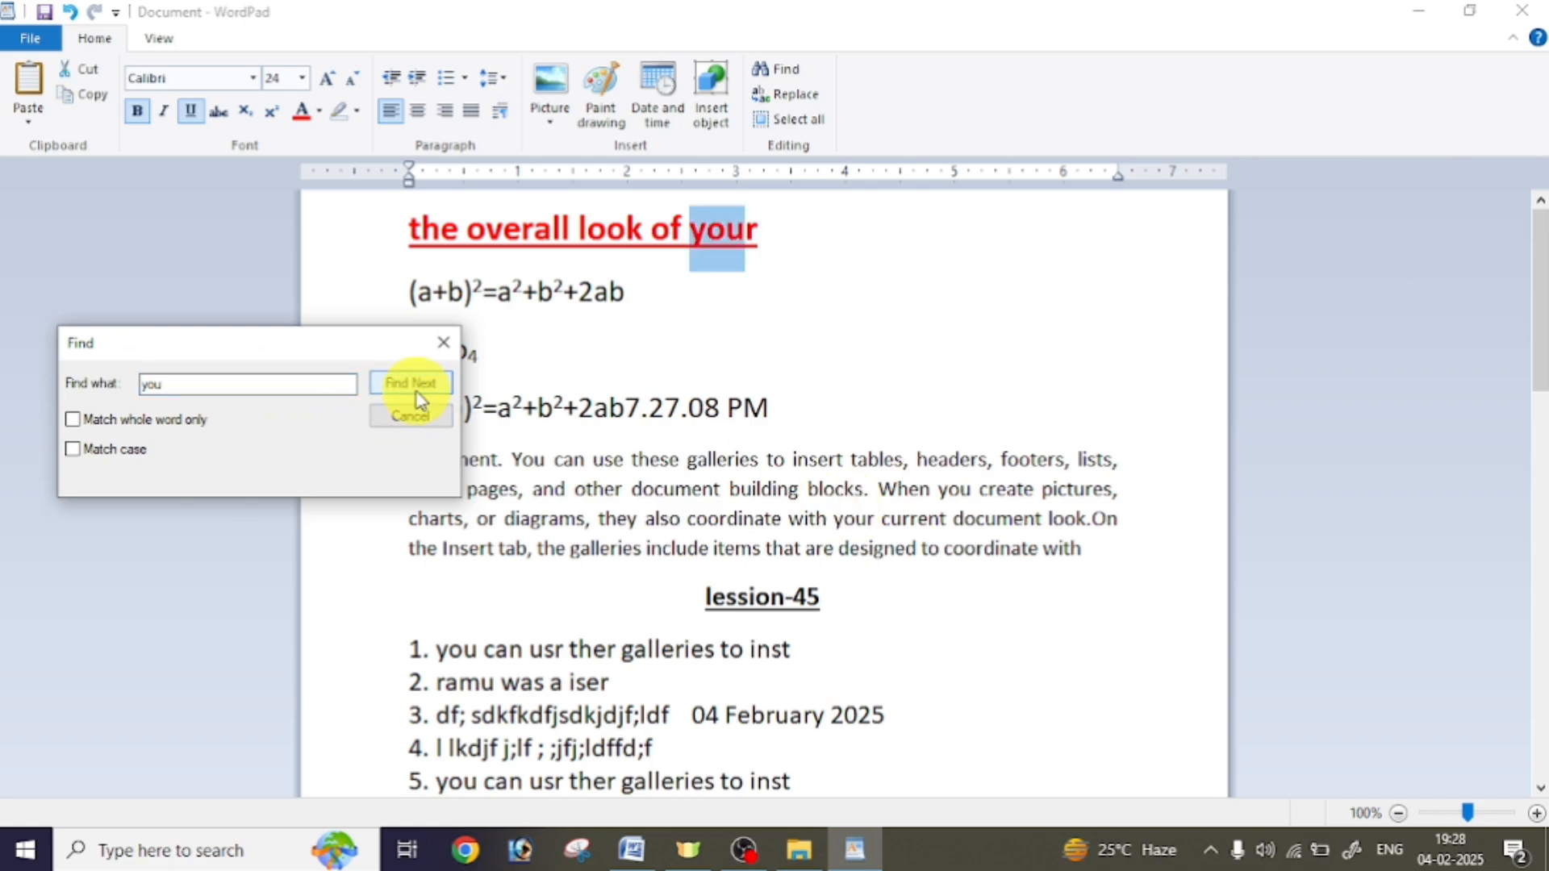
pyautogui.click(416, 388)
pyautogui.click(416, 388)
pyautogui.click(415, 387)
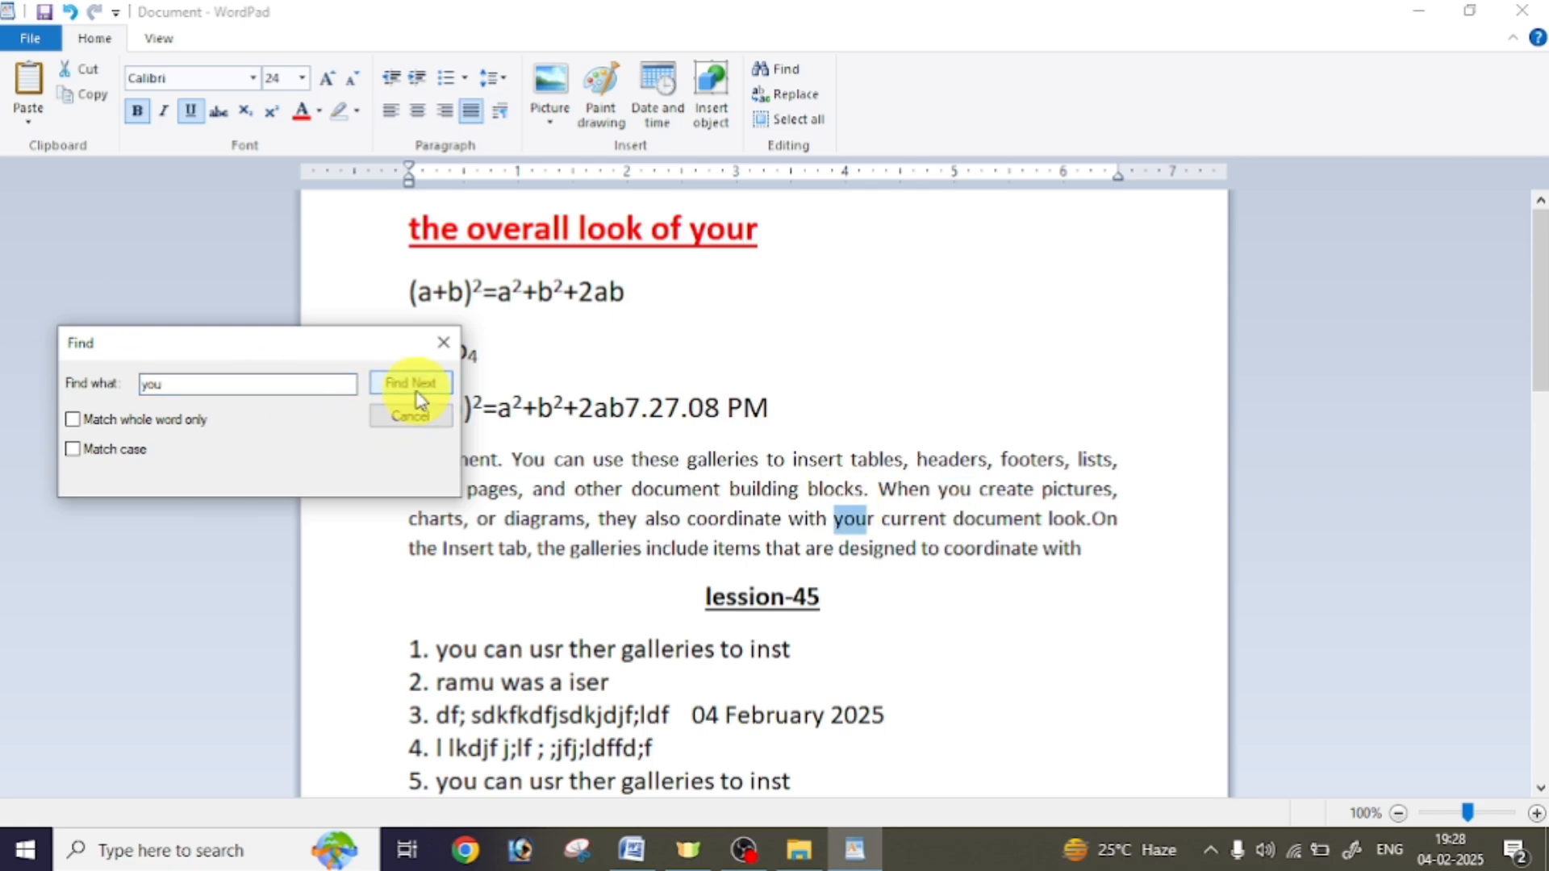
pyautogui.click(415, 387)
pyautogui.click(416, 388)
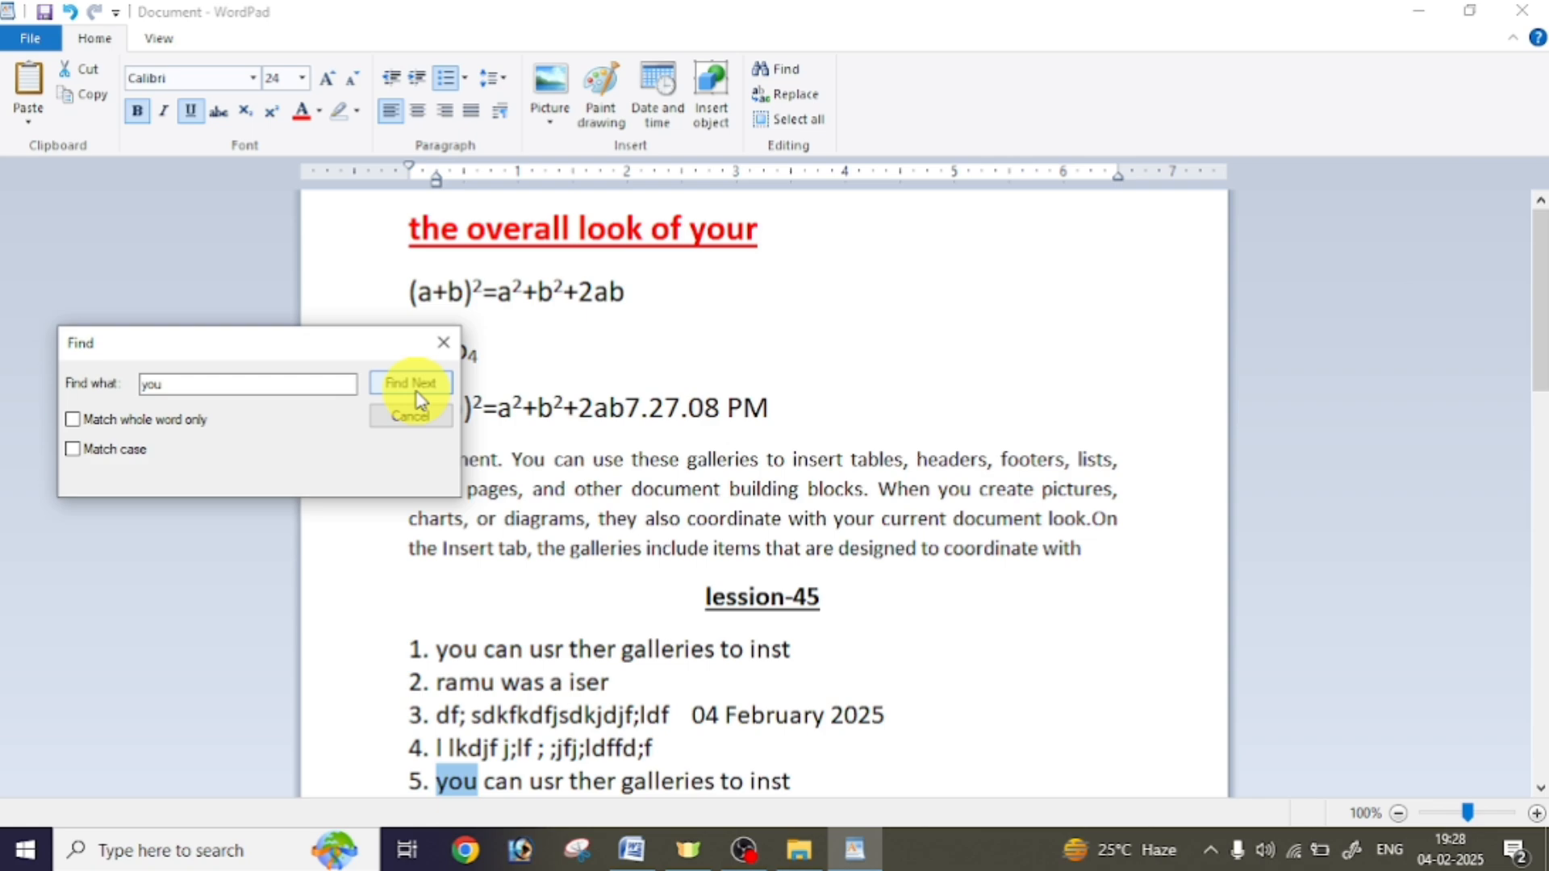
pyautogui.click(410, 416)
# Replace the word "you" with "we" by hand in list item 1 under lession-45
pyautogui.click(578, 229)
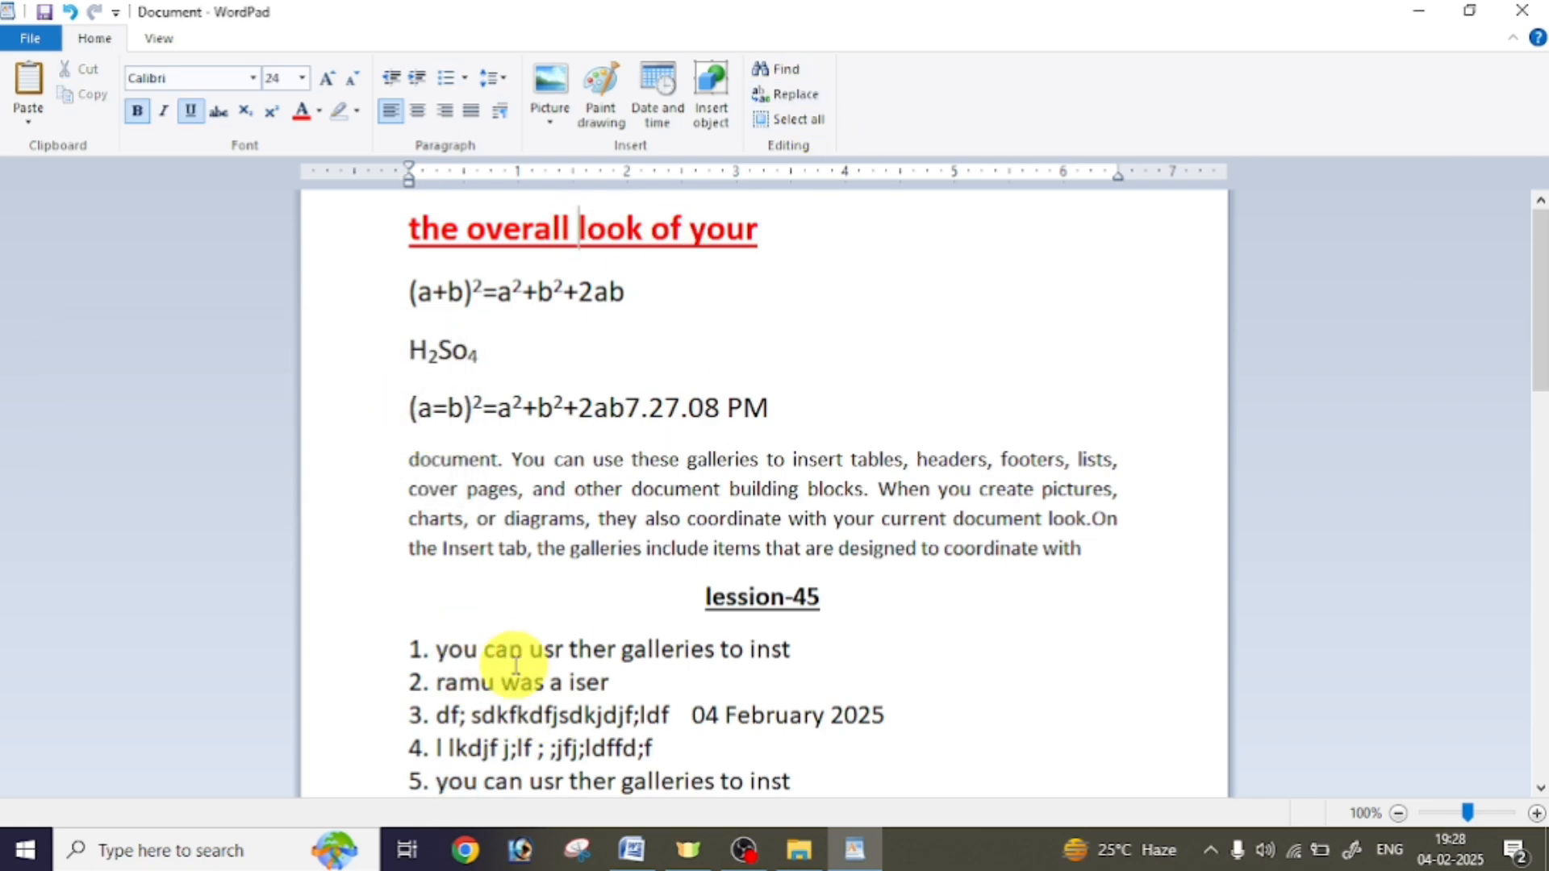
pyautogui.click(482, 652)
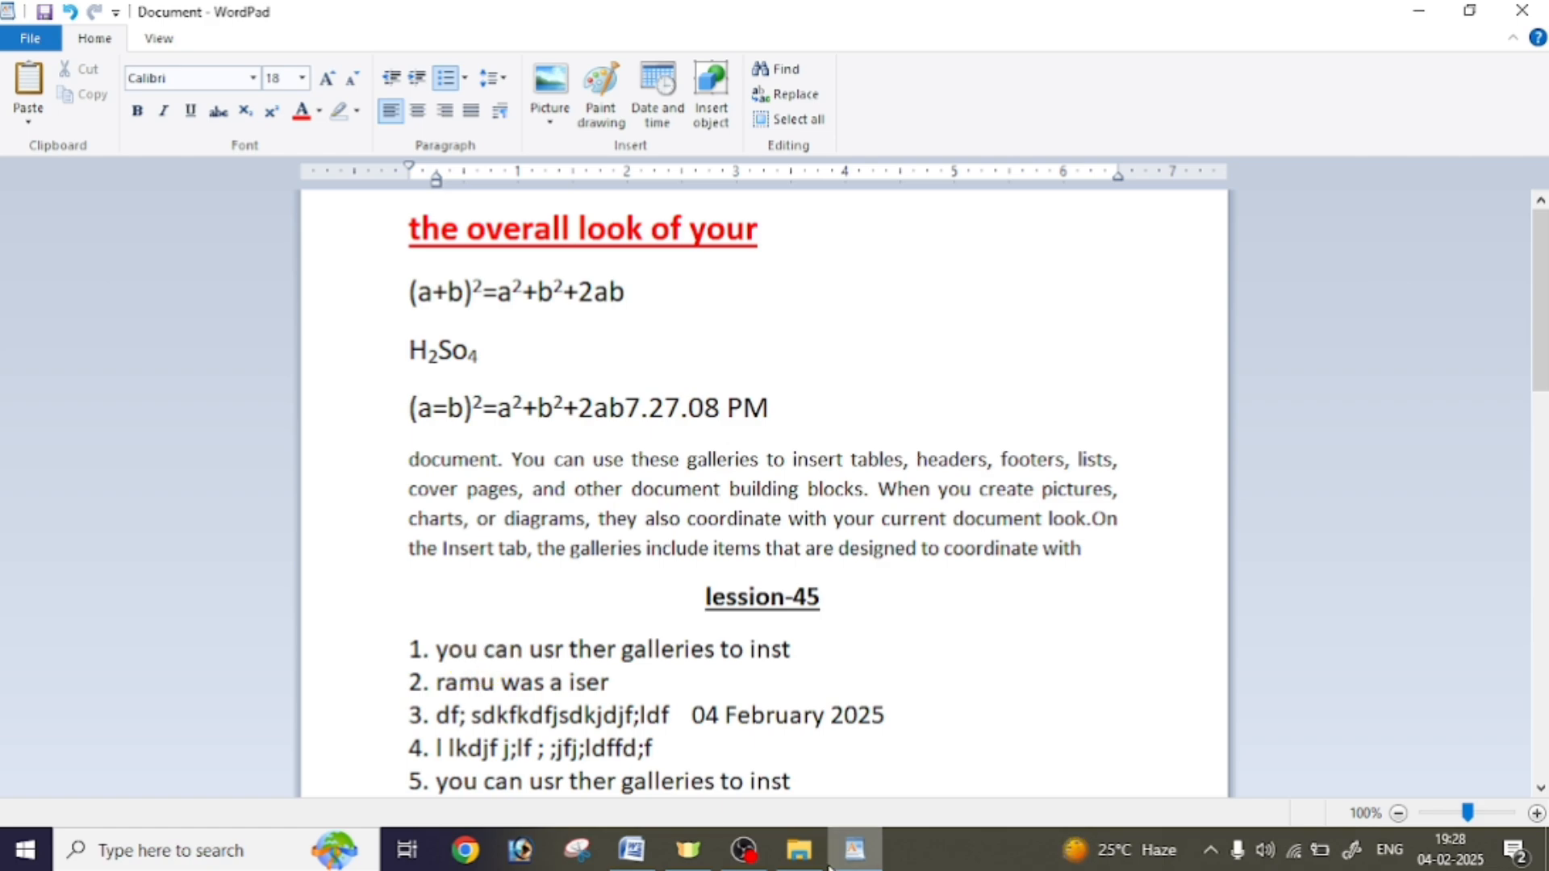
pyautogui.press('BackSpace')
pyautogui.press('BackSpace')
pyautogui.press('BackSpace')
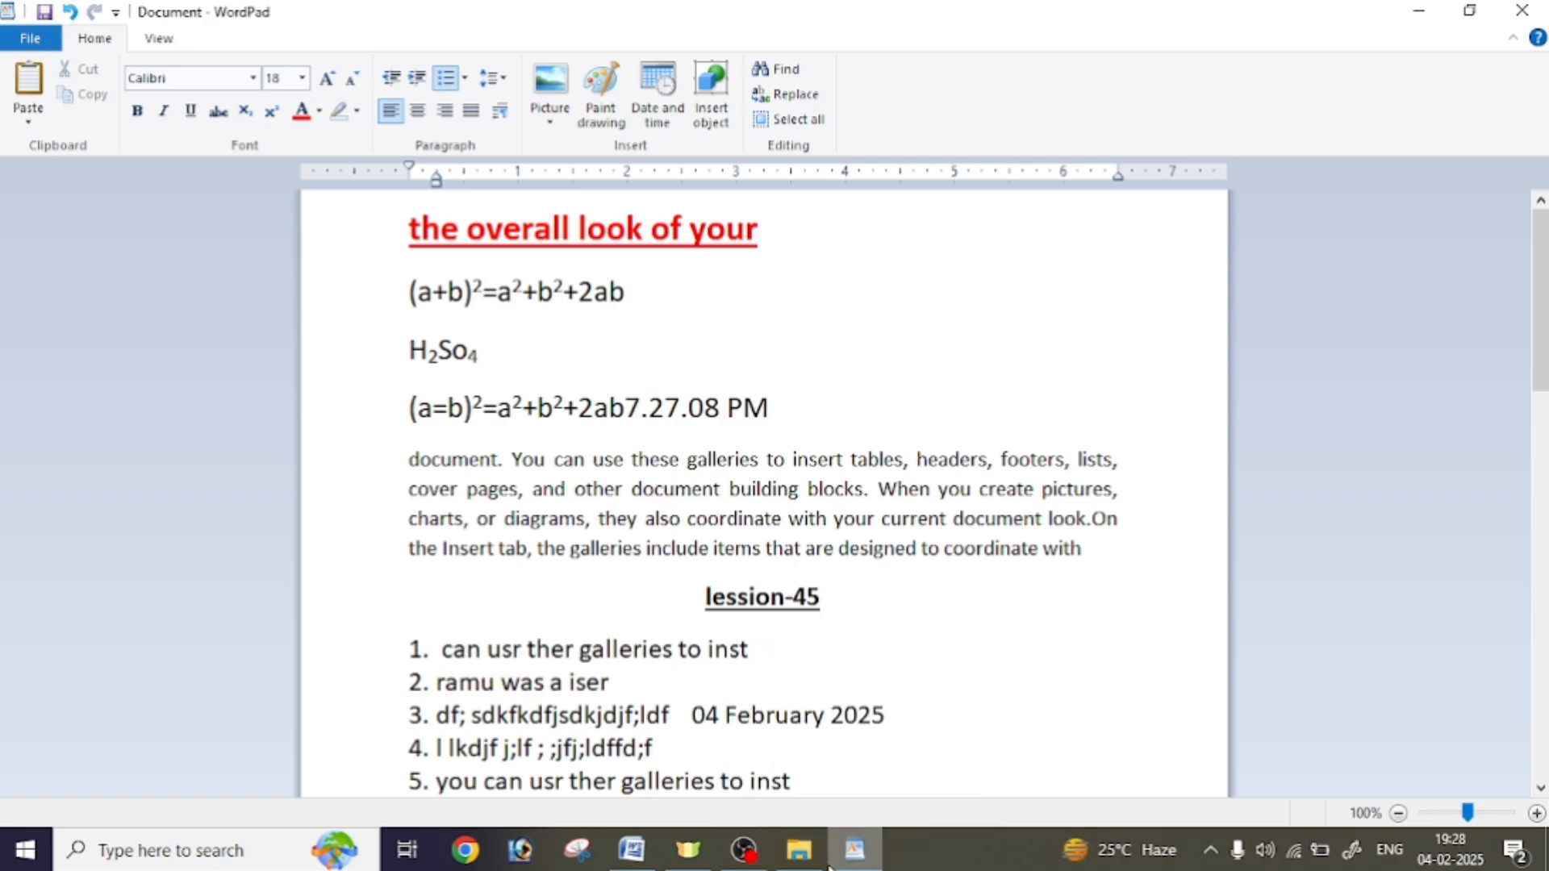
pyautogui.write('we')
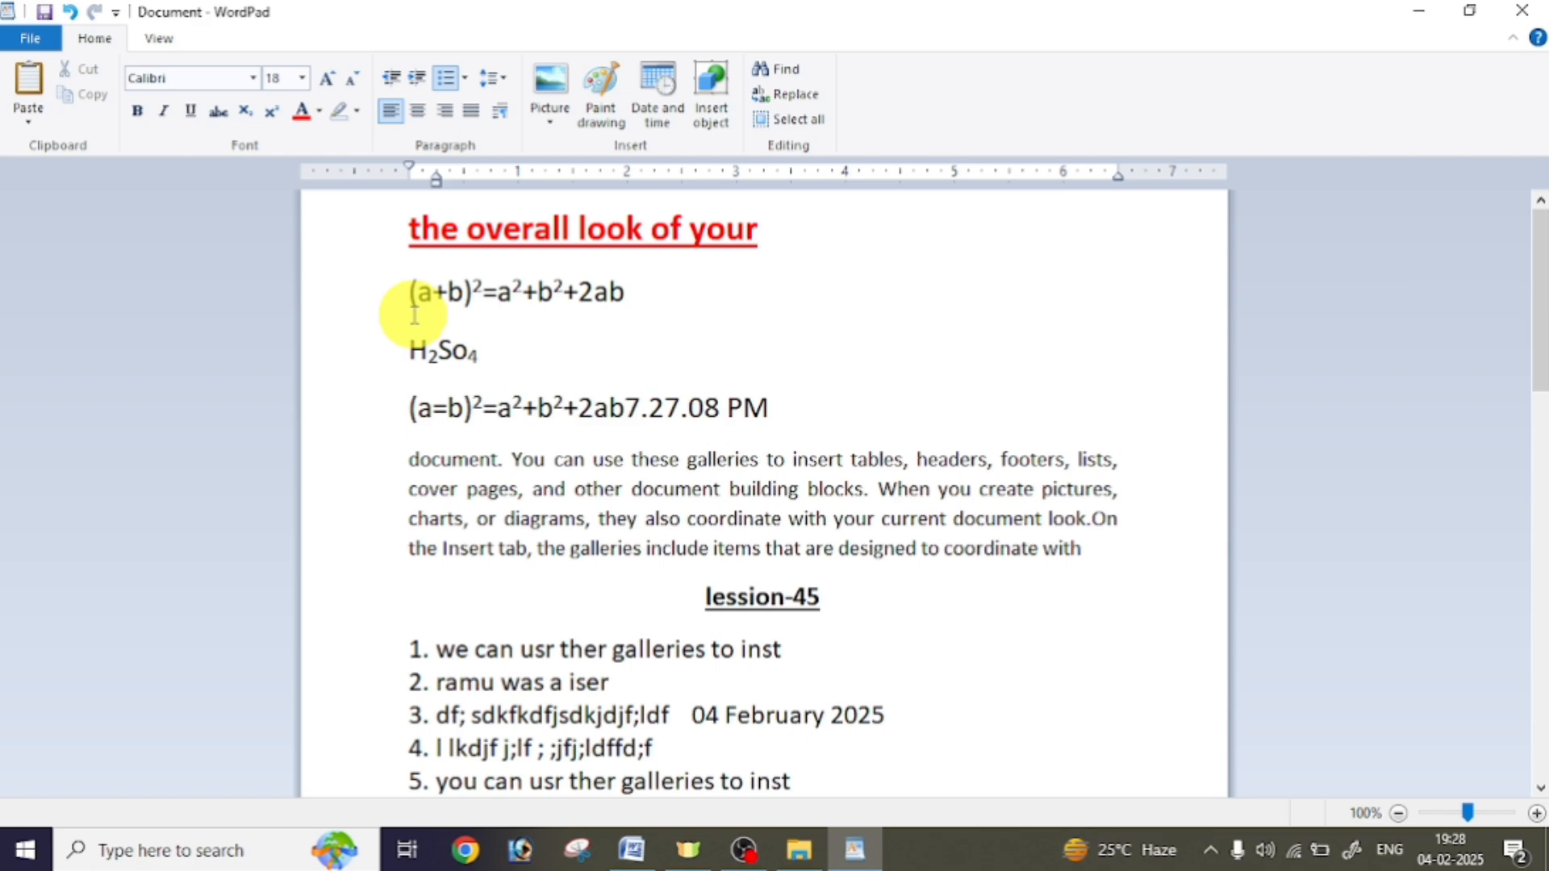
# Replace every occurrence of "you" with "we" throughout the document, starting from the red heading
pyautogui.click(412, 236)
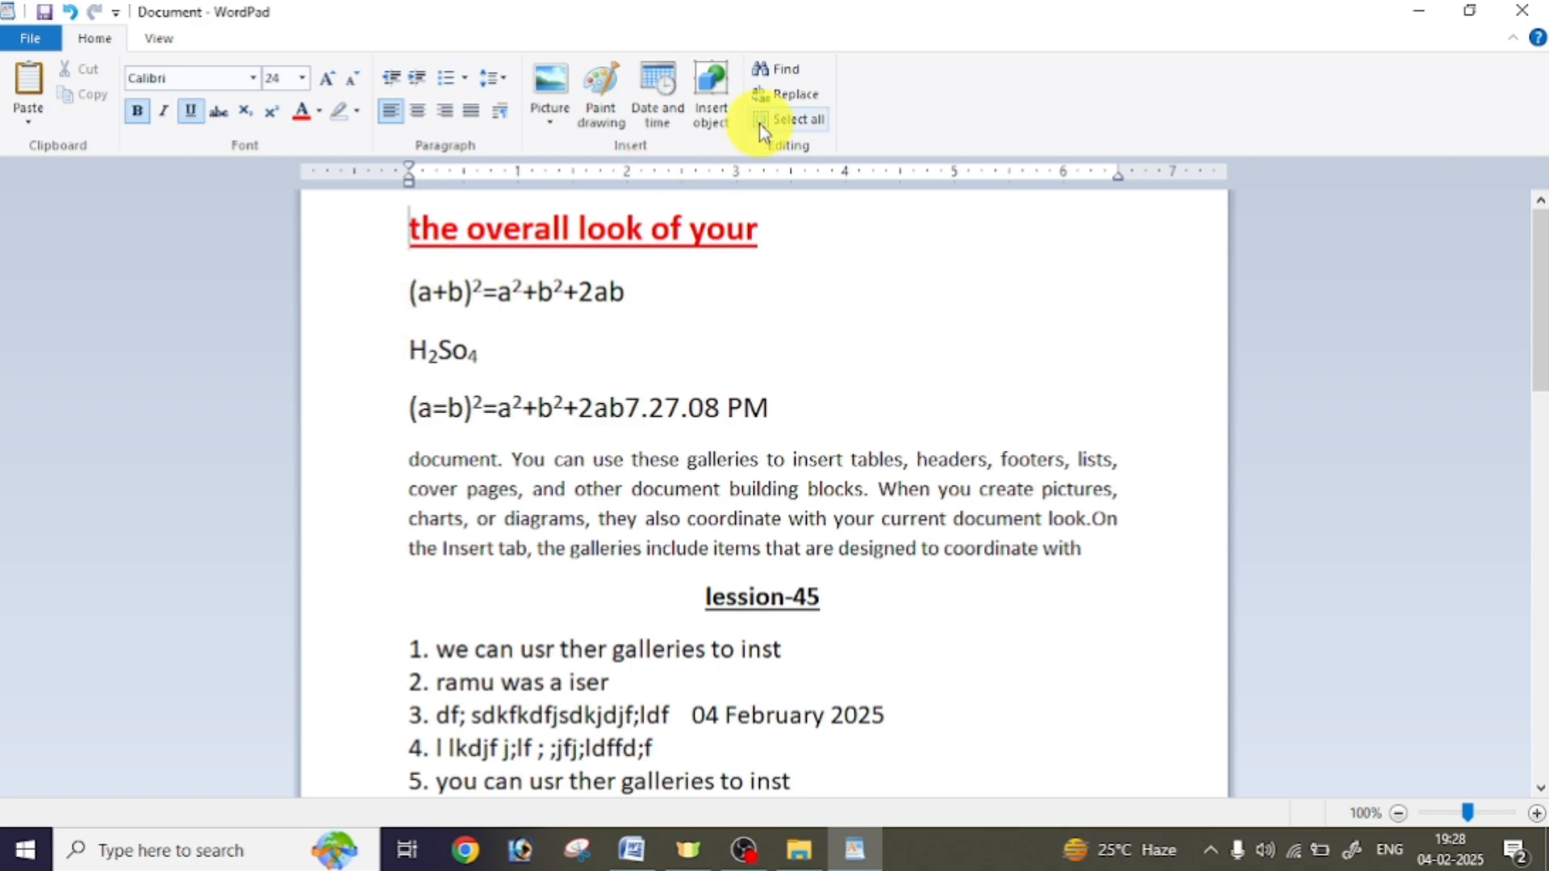
pyautogui.click(781, 97)
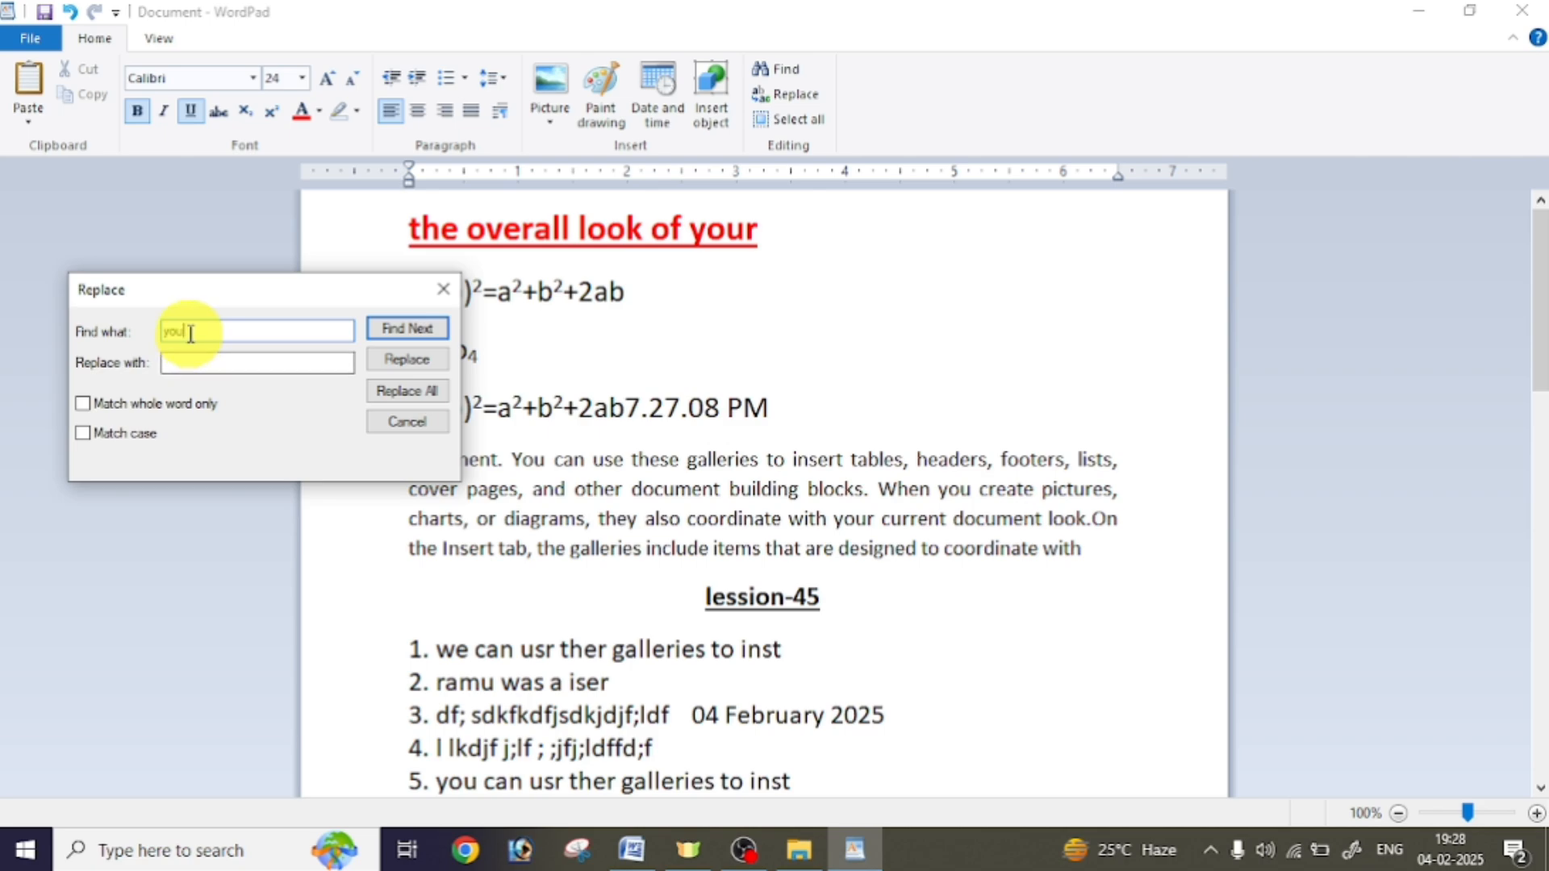
pyautogui.click(199, 363)
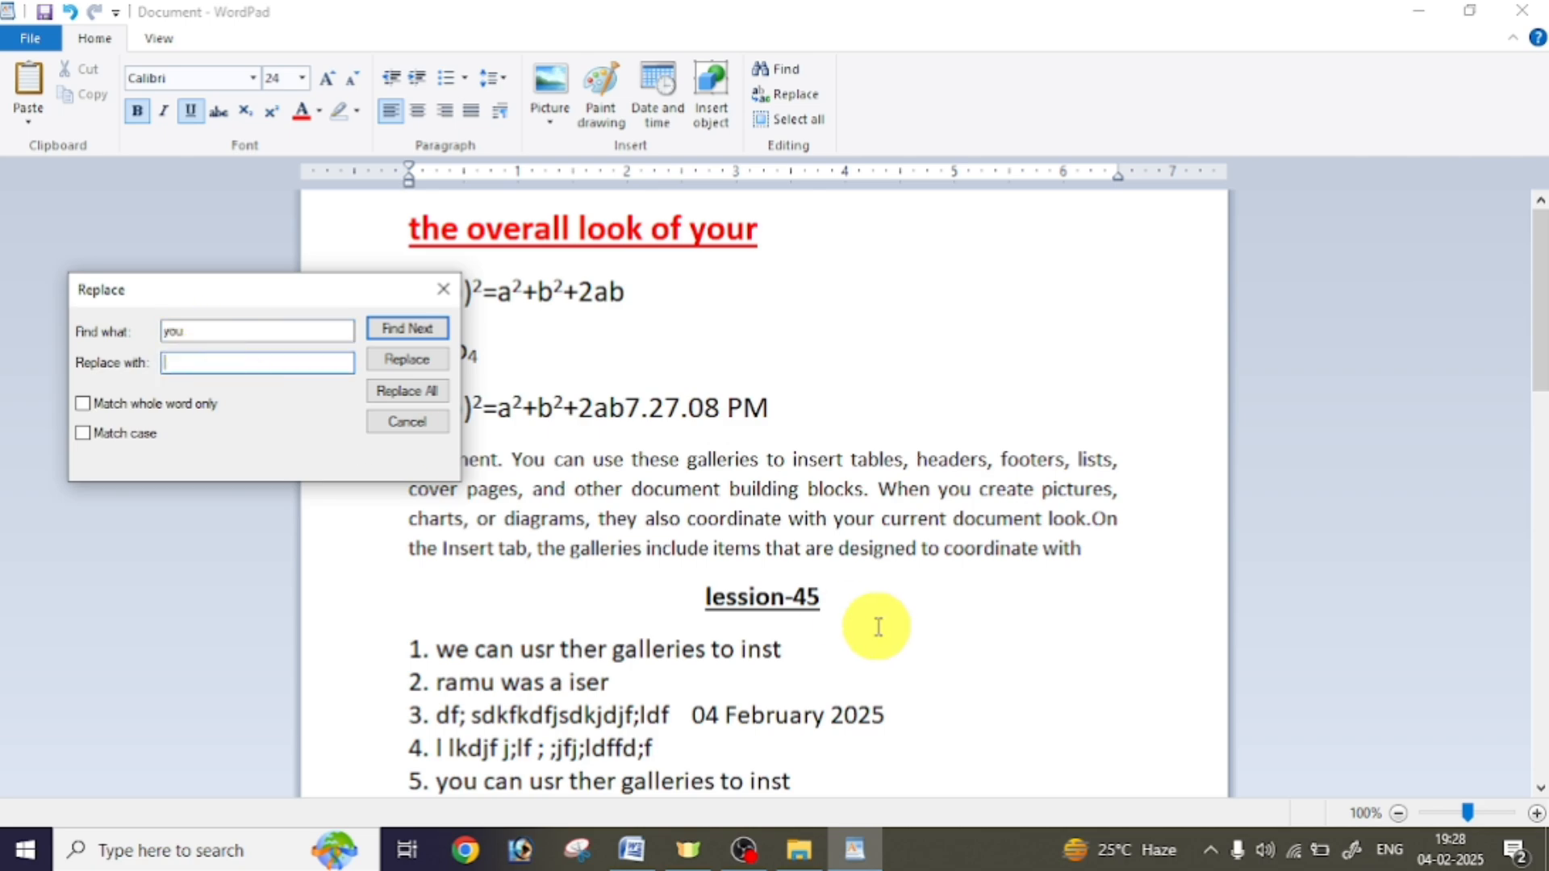
pyautogui.click(416, 358)
pyautogui.click(418, 365)
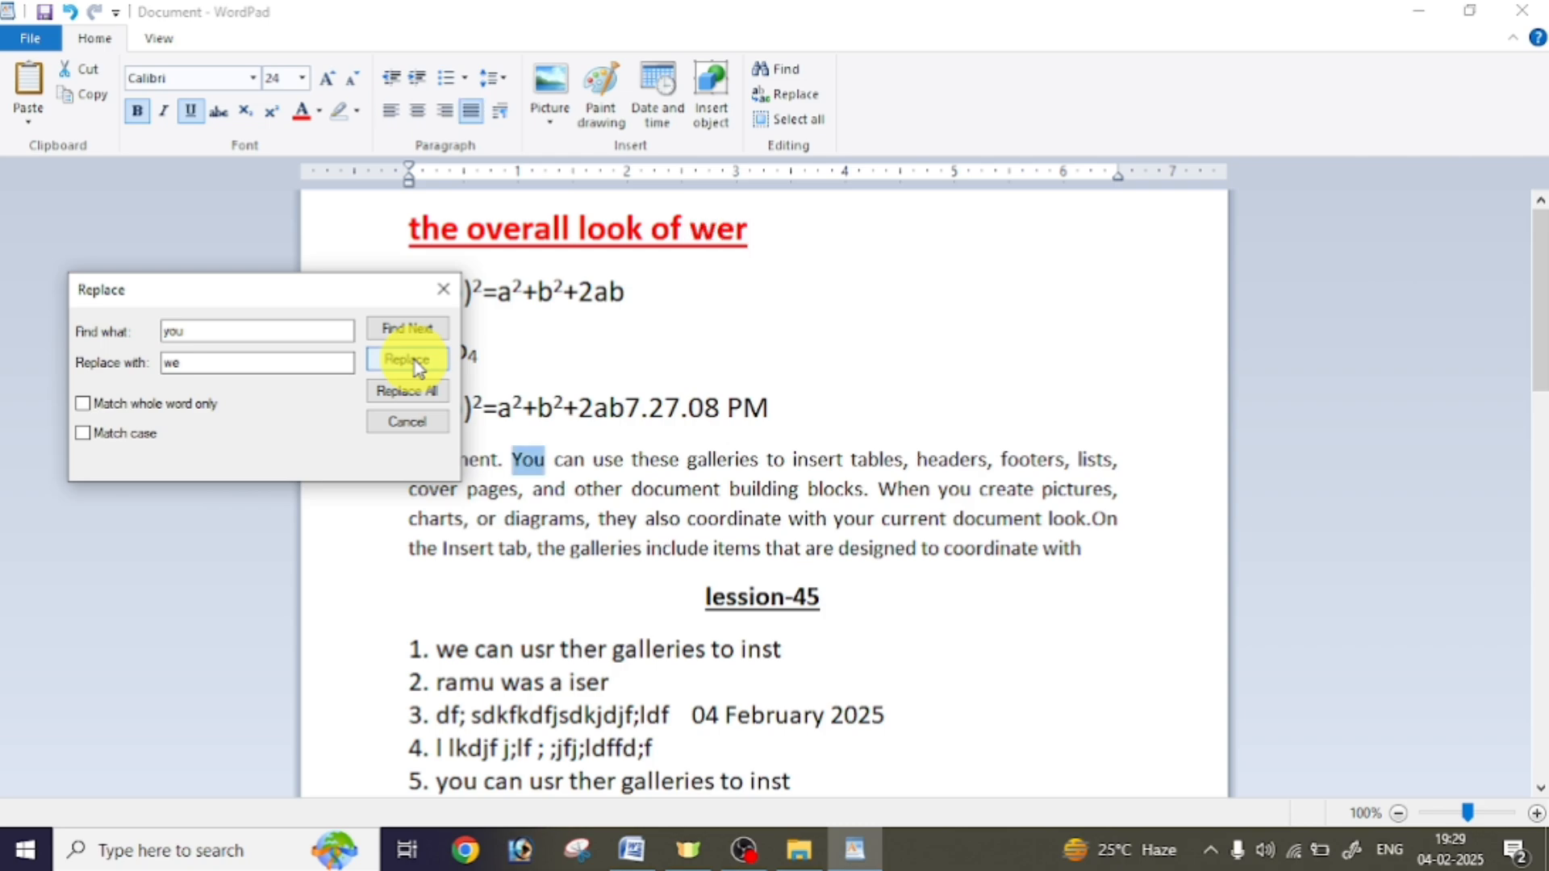
pyautogui.click(407, 391)
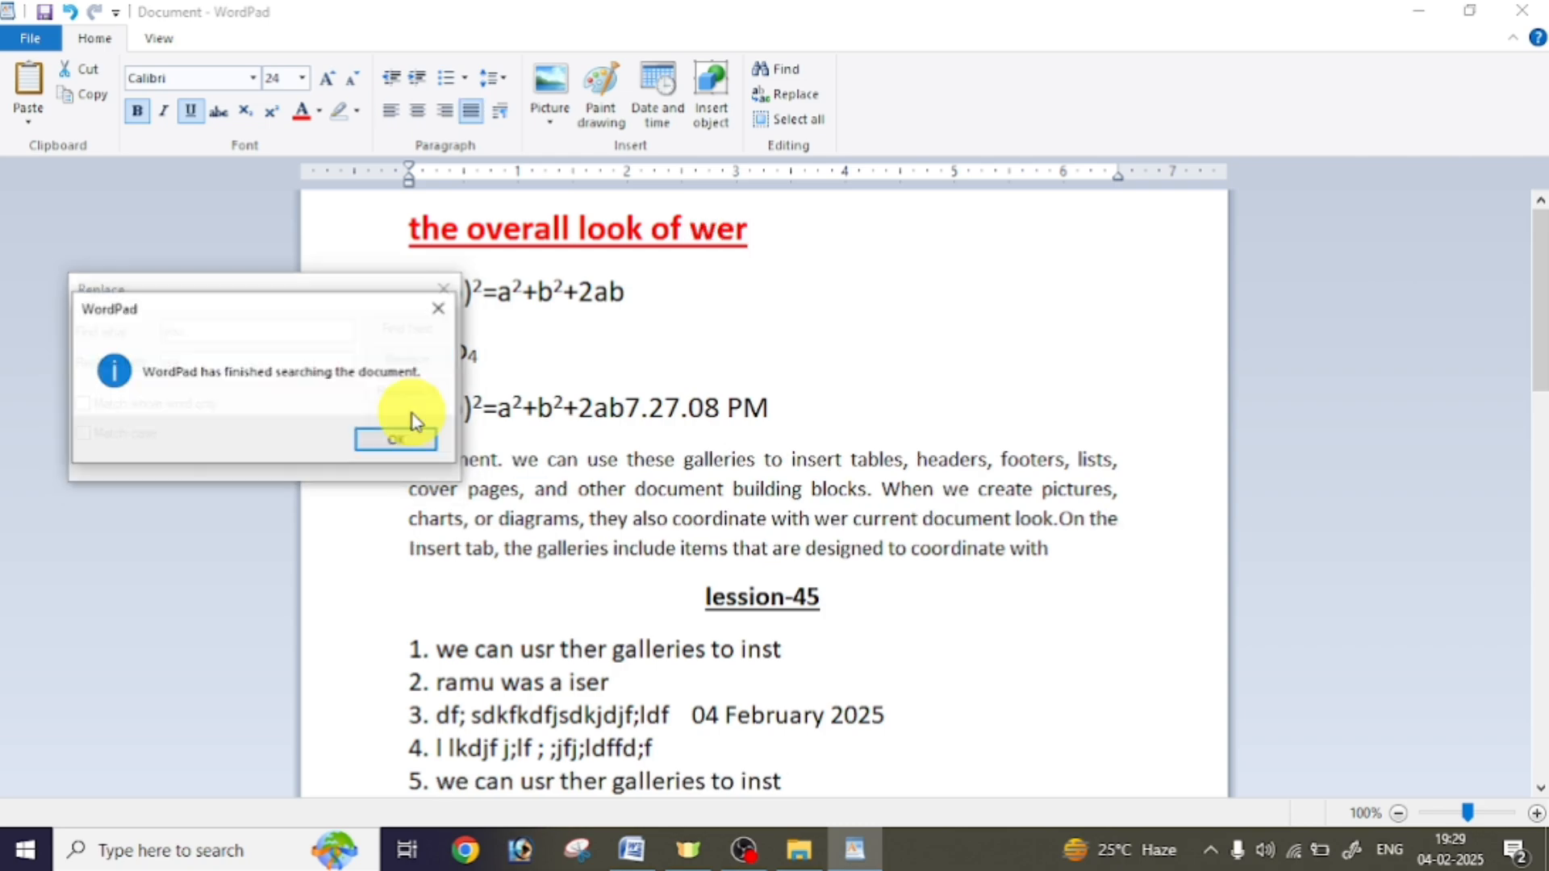
pyautogui.click(396, 441)
pyautogui.click(408, 423)
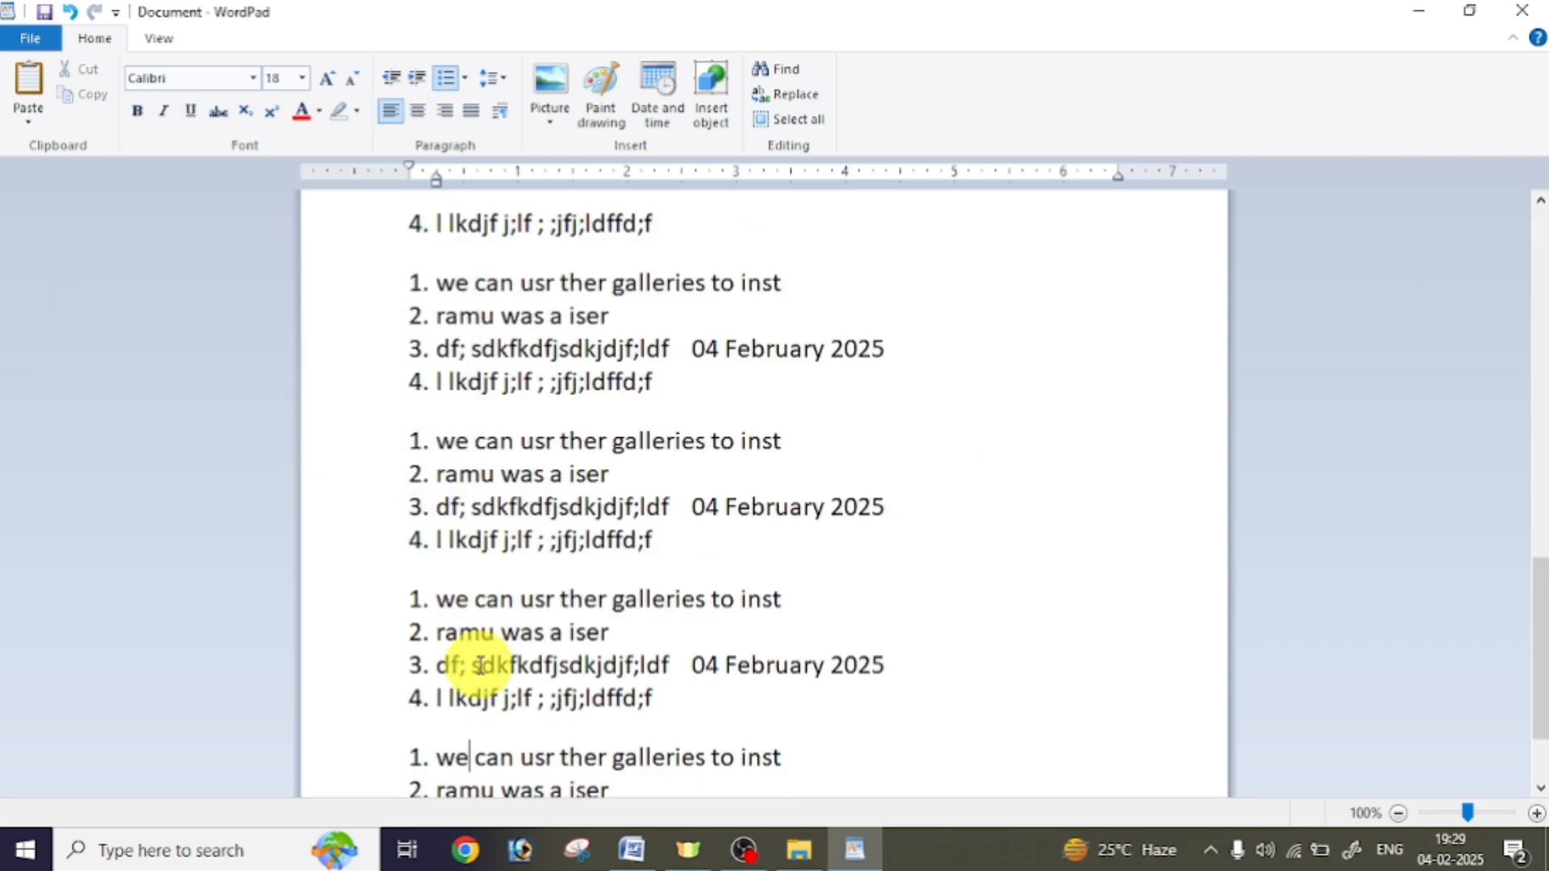
pyautogui.scroll(5, 452, 484)
pyautogui.scroll(4, 452, 549)
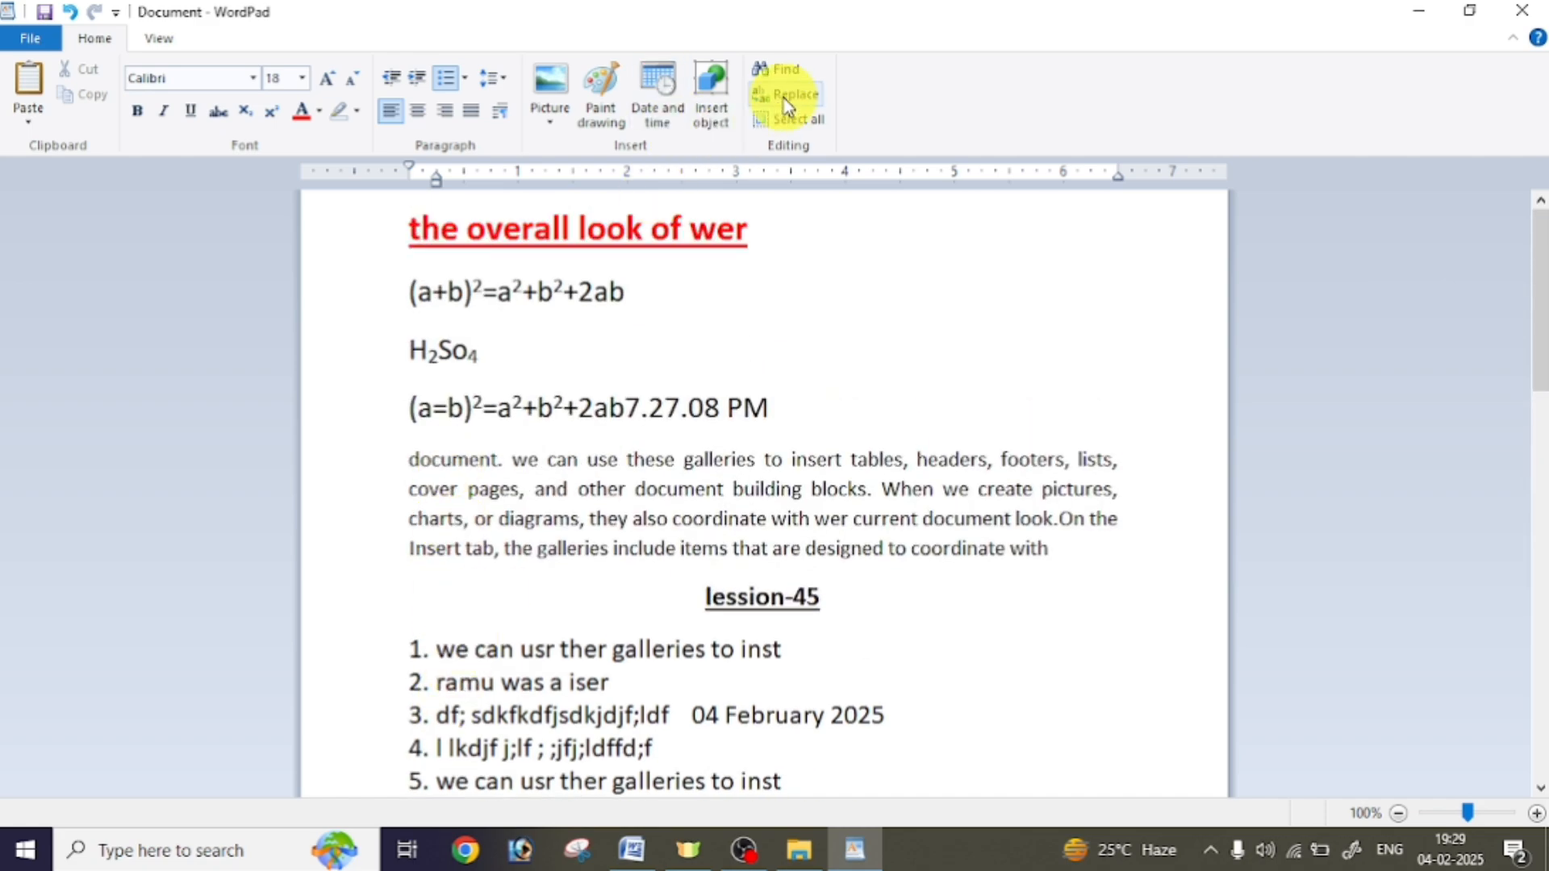
# Select the entire document twice, clearing the selection each time
pyautogui.click(817, 123)
pyautogui.scroll(-1, 740, 525)
pyautogui.scroll(15, 743, 524)
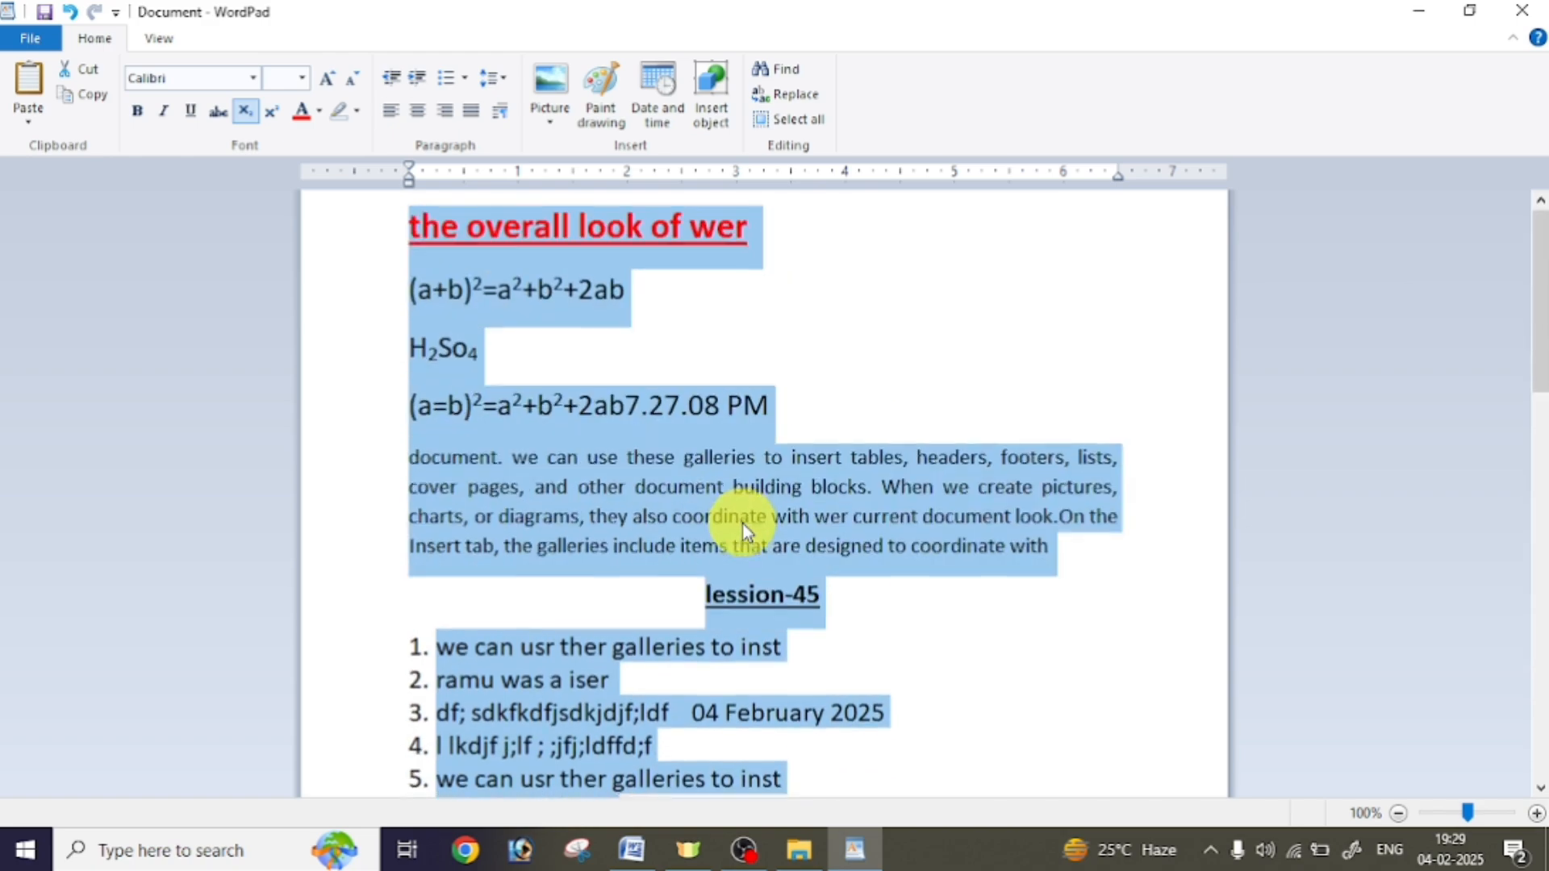
pyautogui.click(760, 371)
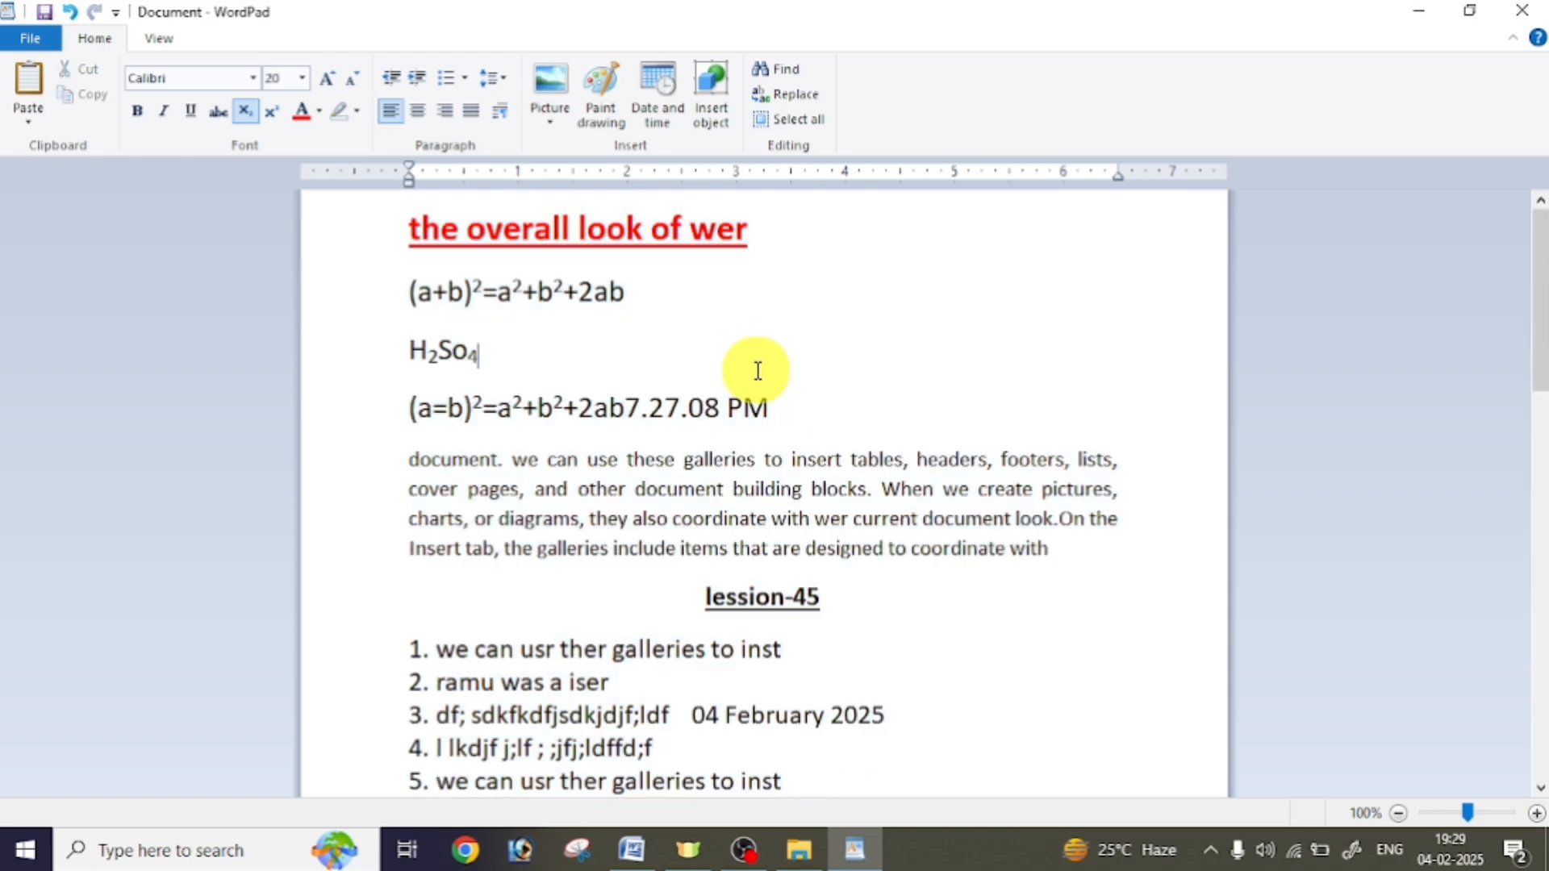
pyautogui.hotkey('ctrl', 'a')
pyautogui.scroll(15, 864, 536)
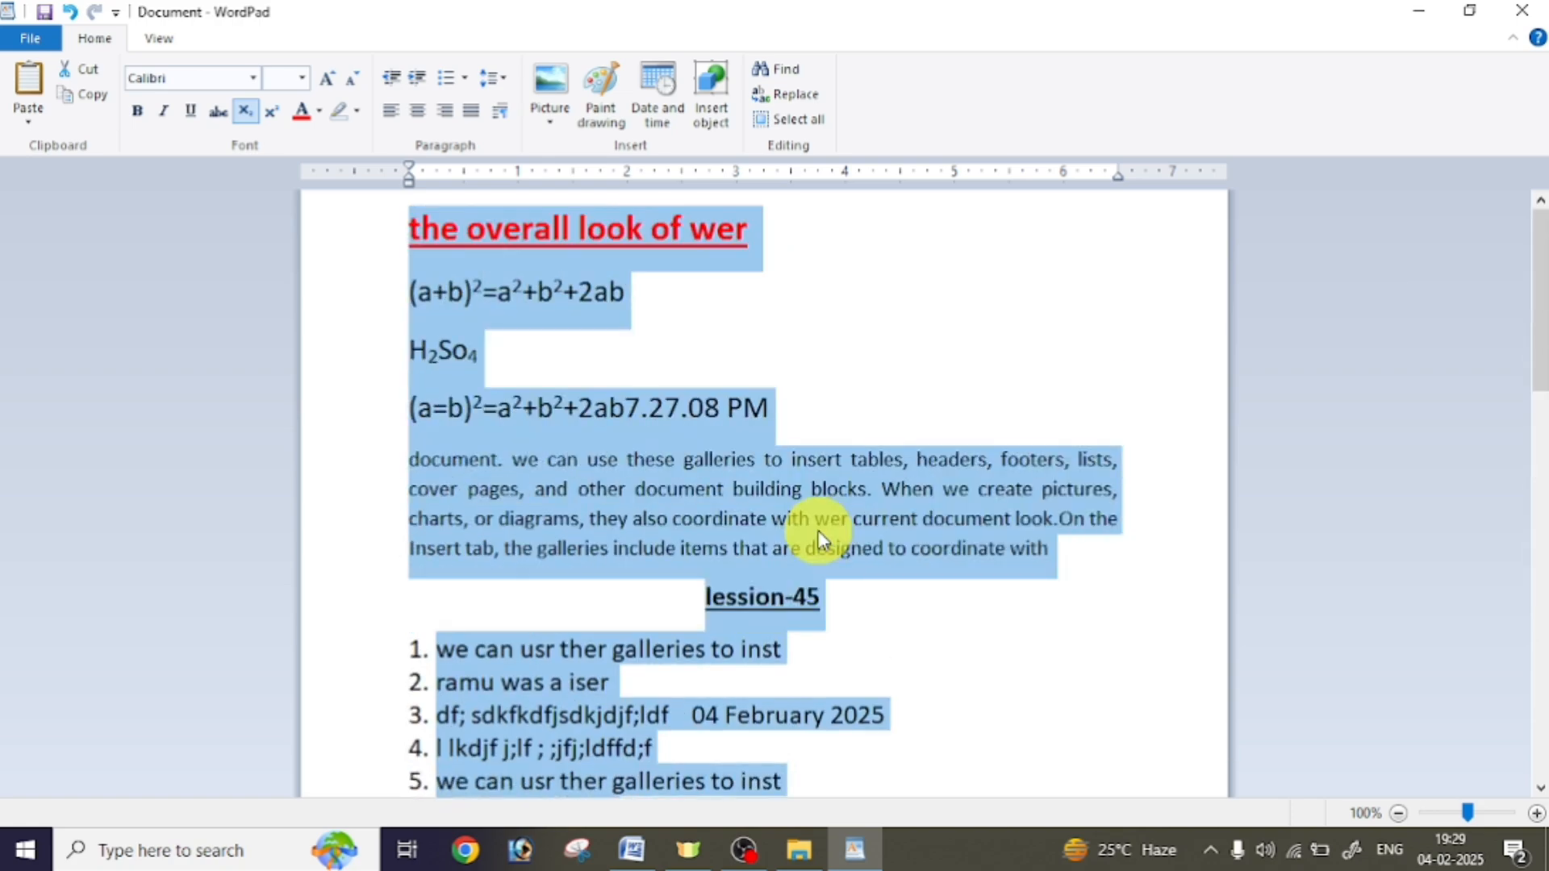
pyautogui.scroll(-4, 819, 532)
pyautogui.scroll(4, 818, 531)
pyautogui.click(859, 406)
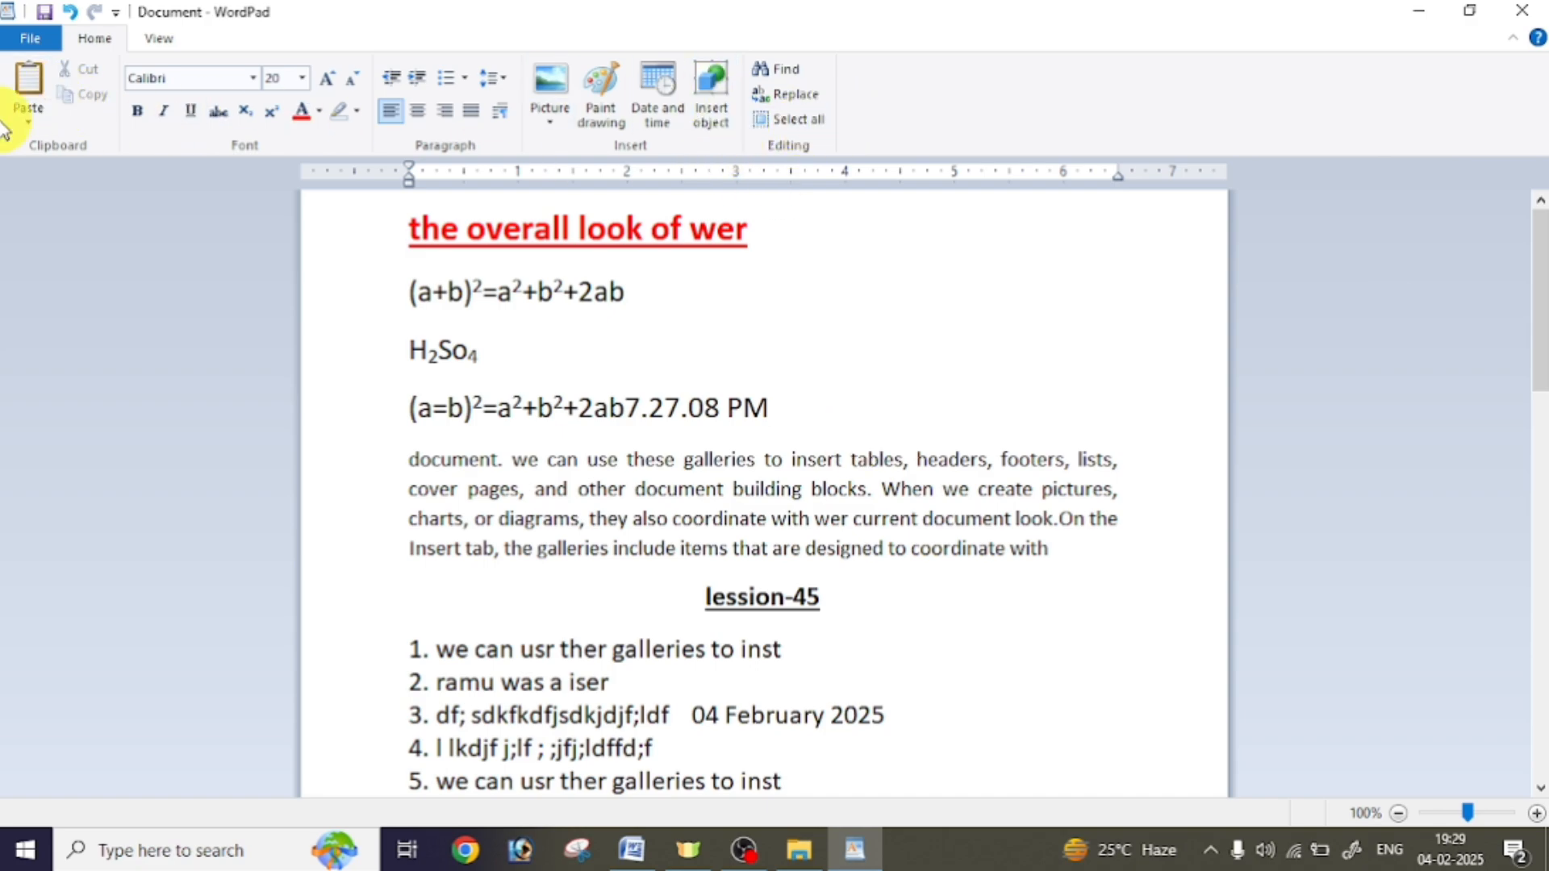
# Magnify the document view to 120% and reduce it back to 100%
pyautogui.click(157, 39)
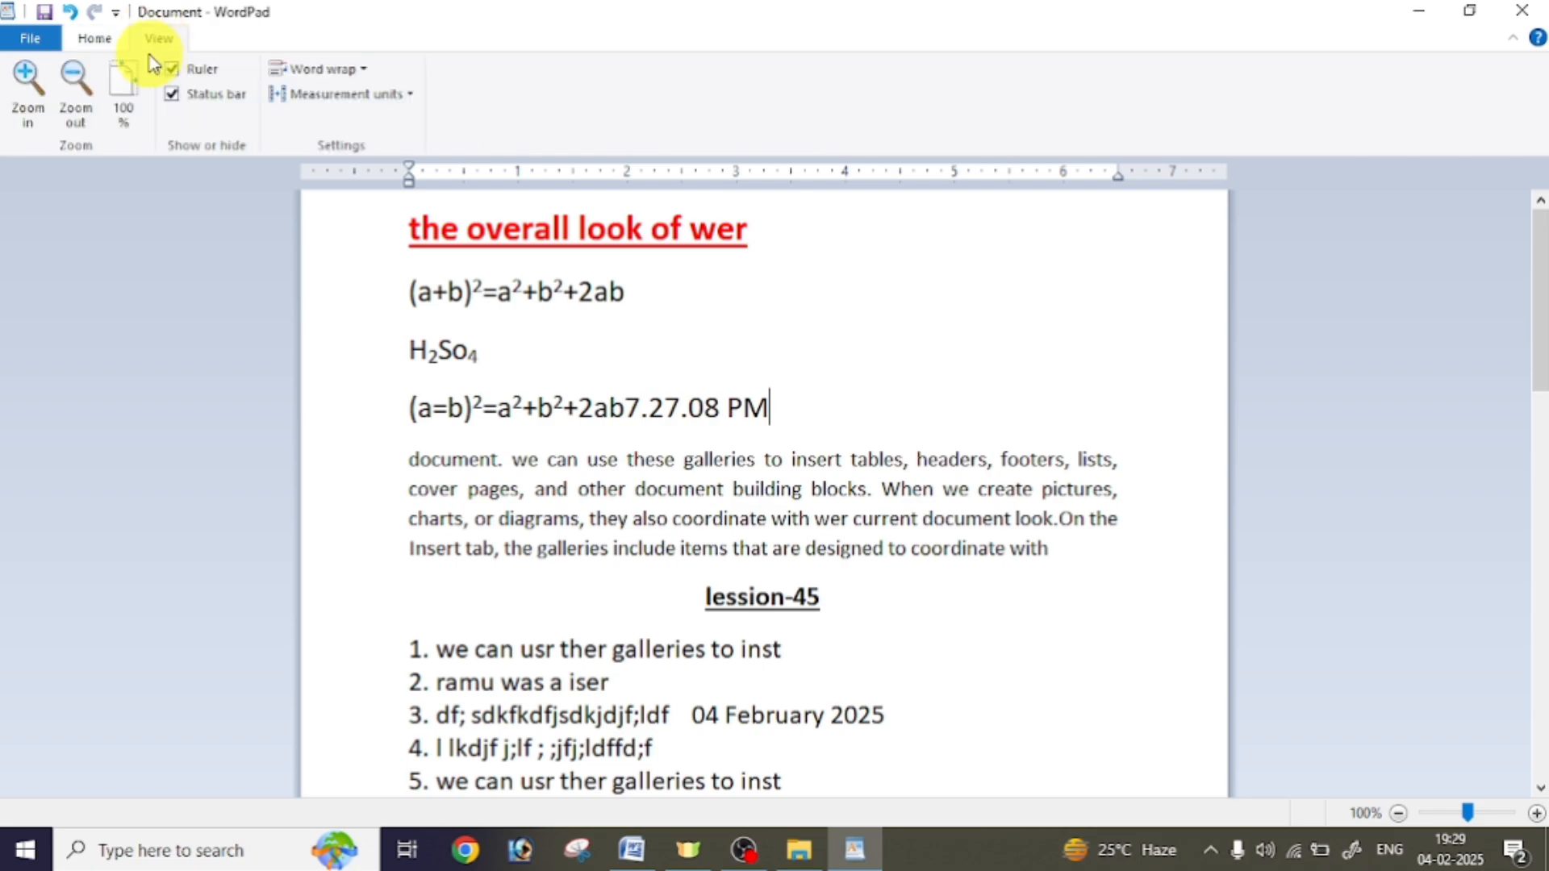
pyautogui.click(24, 87)
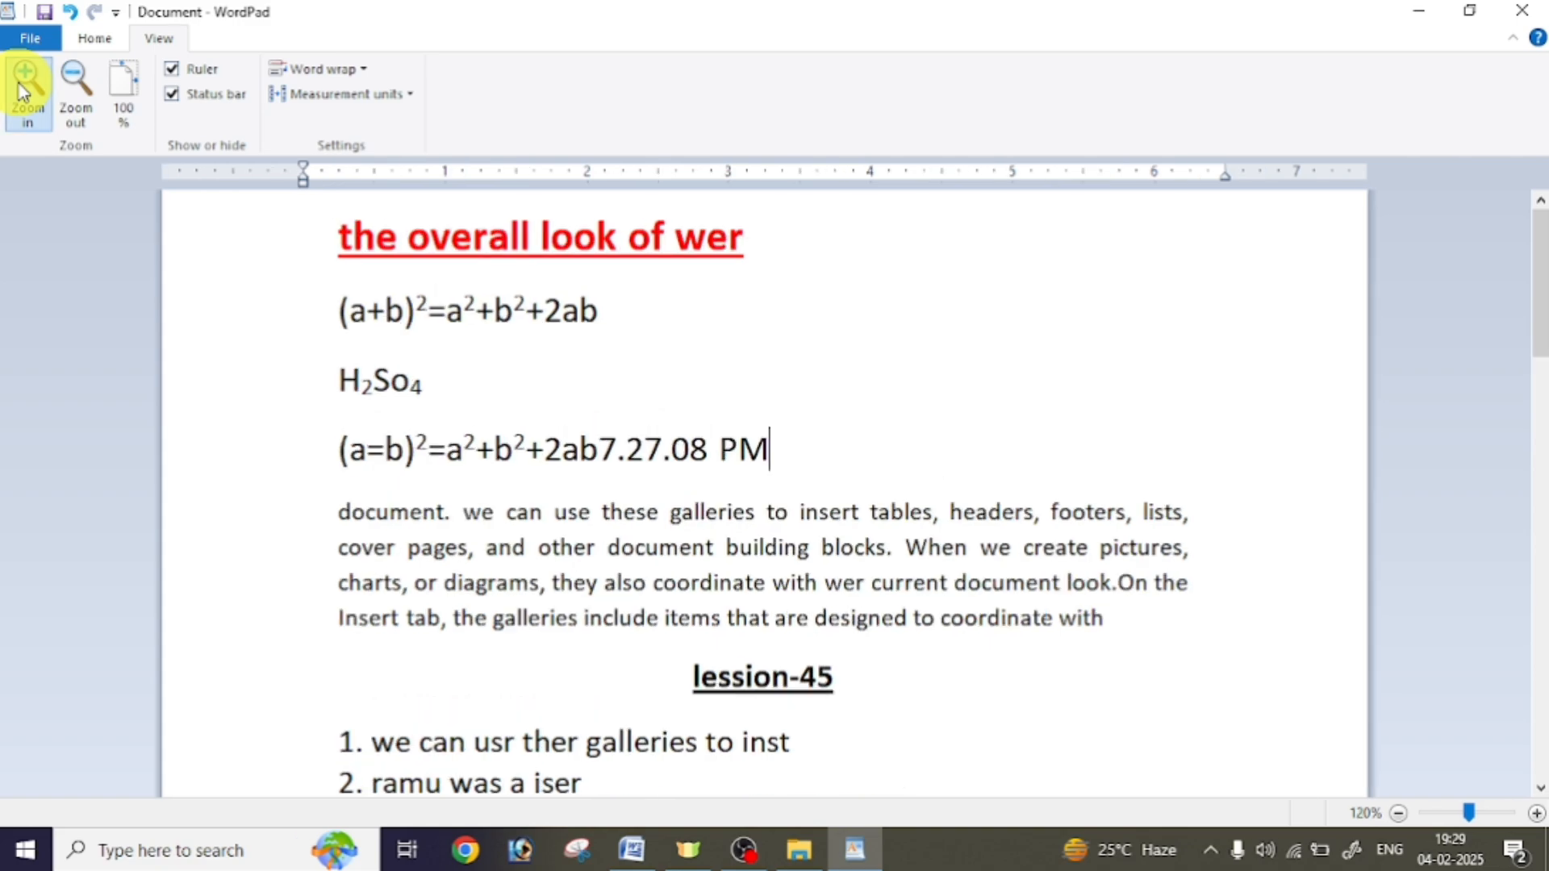
pyautogui.click(24, 89)
pyautogui.click(85, 83)
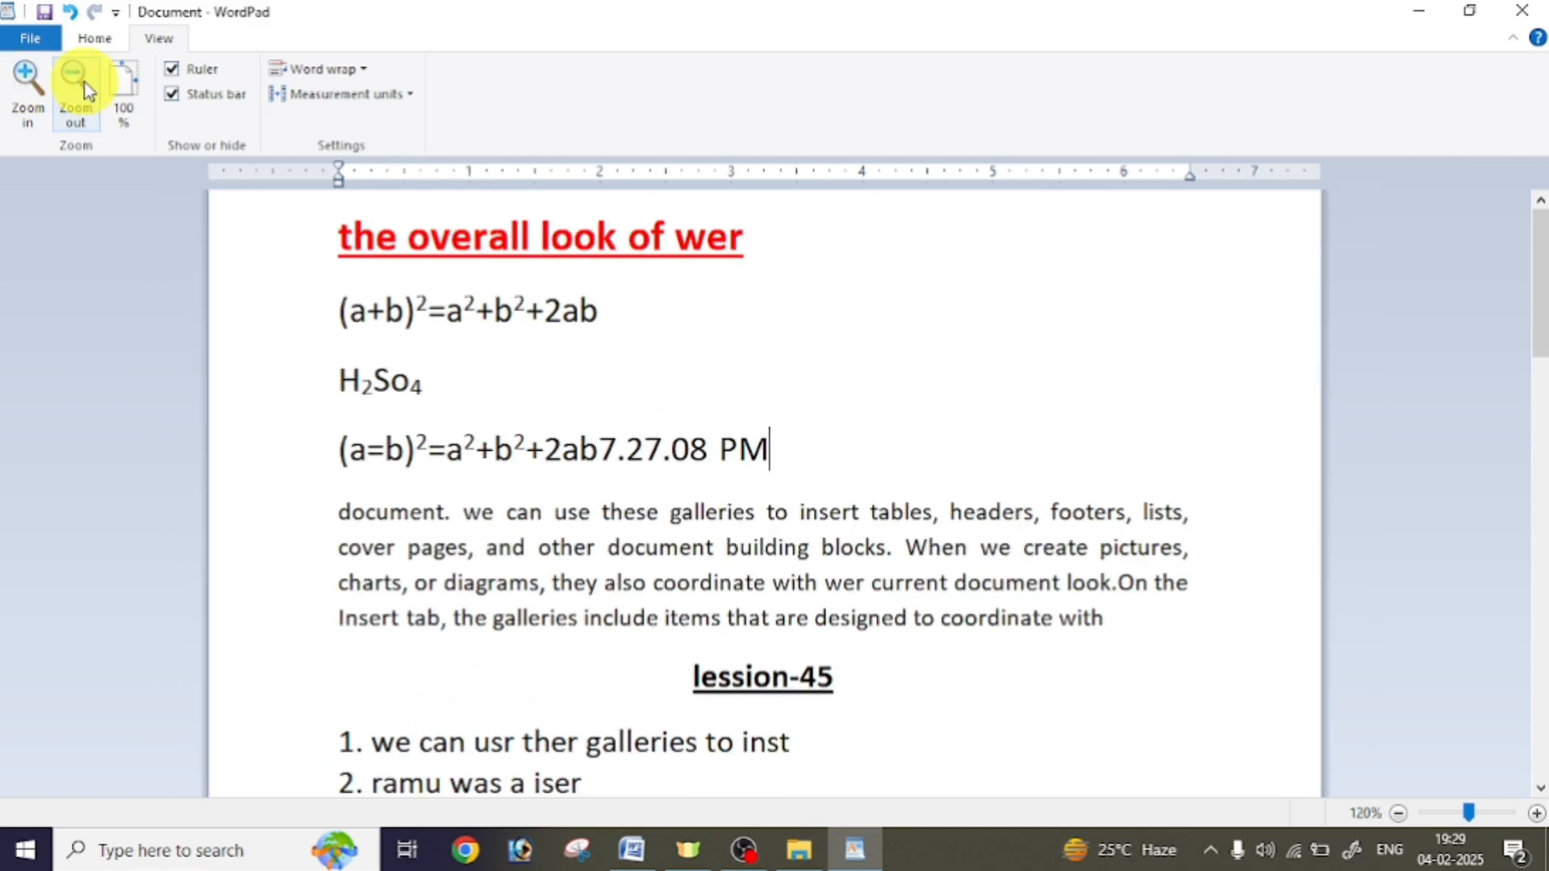
pyautogui.click(84, 82)
pyautogui.click(85, 83)
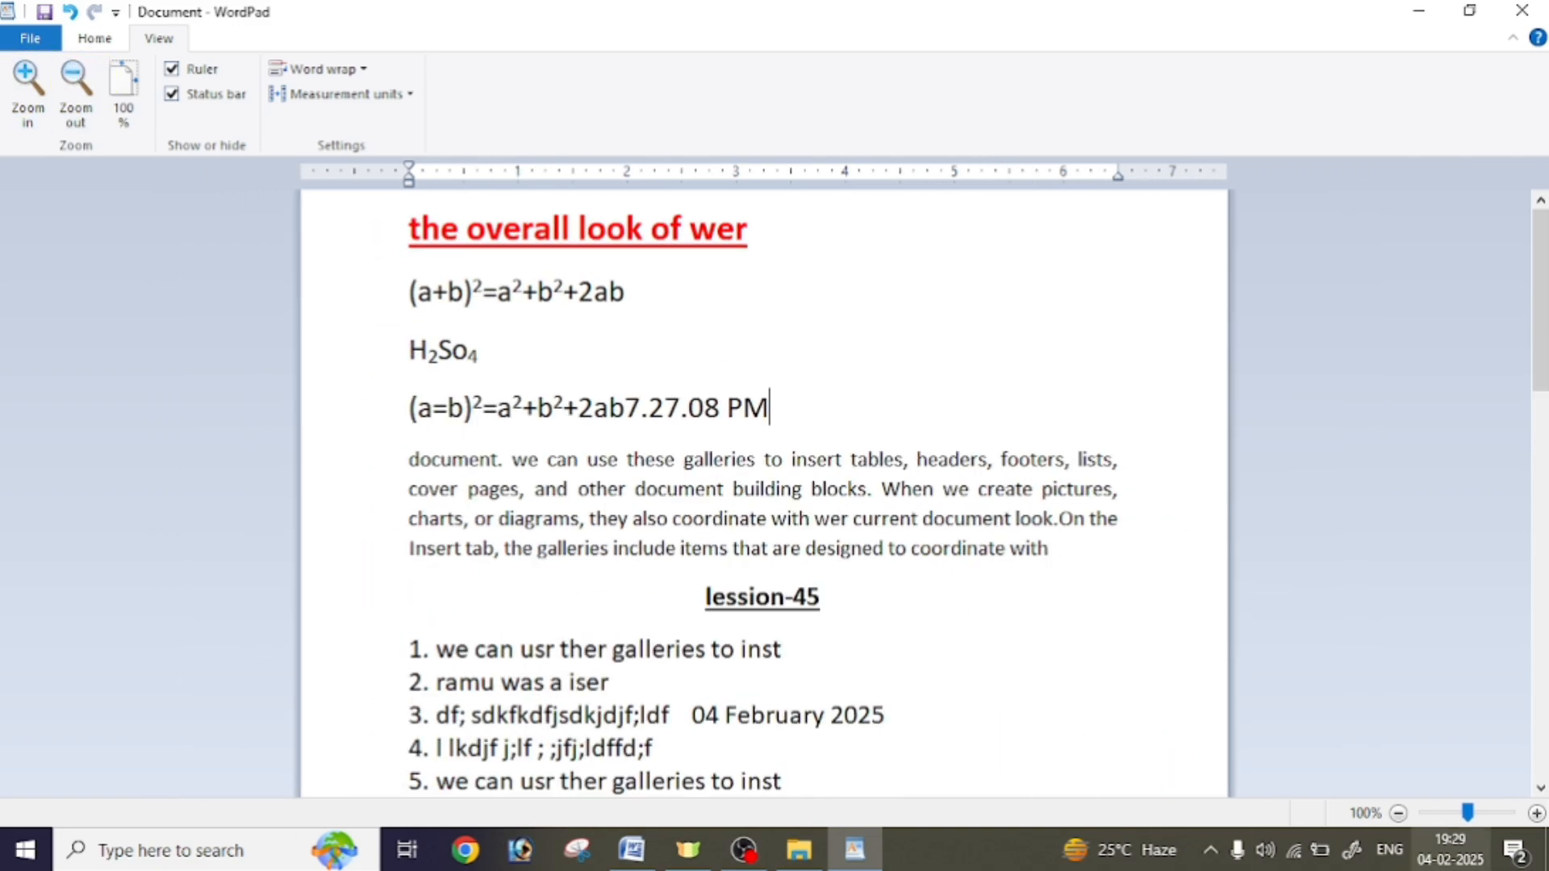
# Vary the document zoom between 90% and 110% in single steps and reset it to 100%
pyautogui.click(1398, 813)
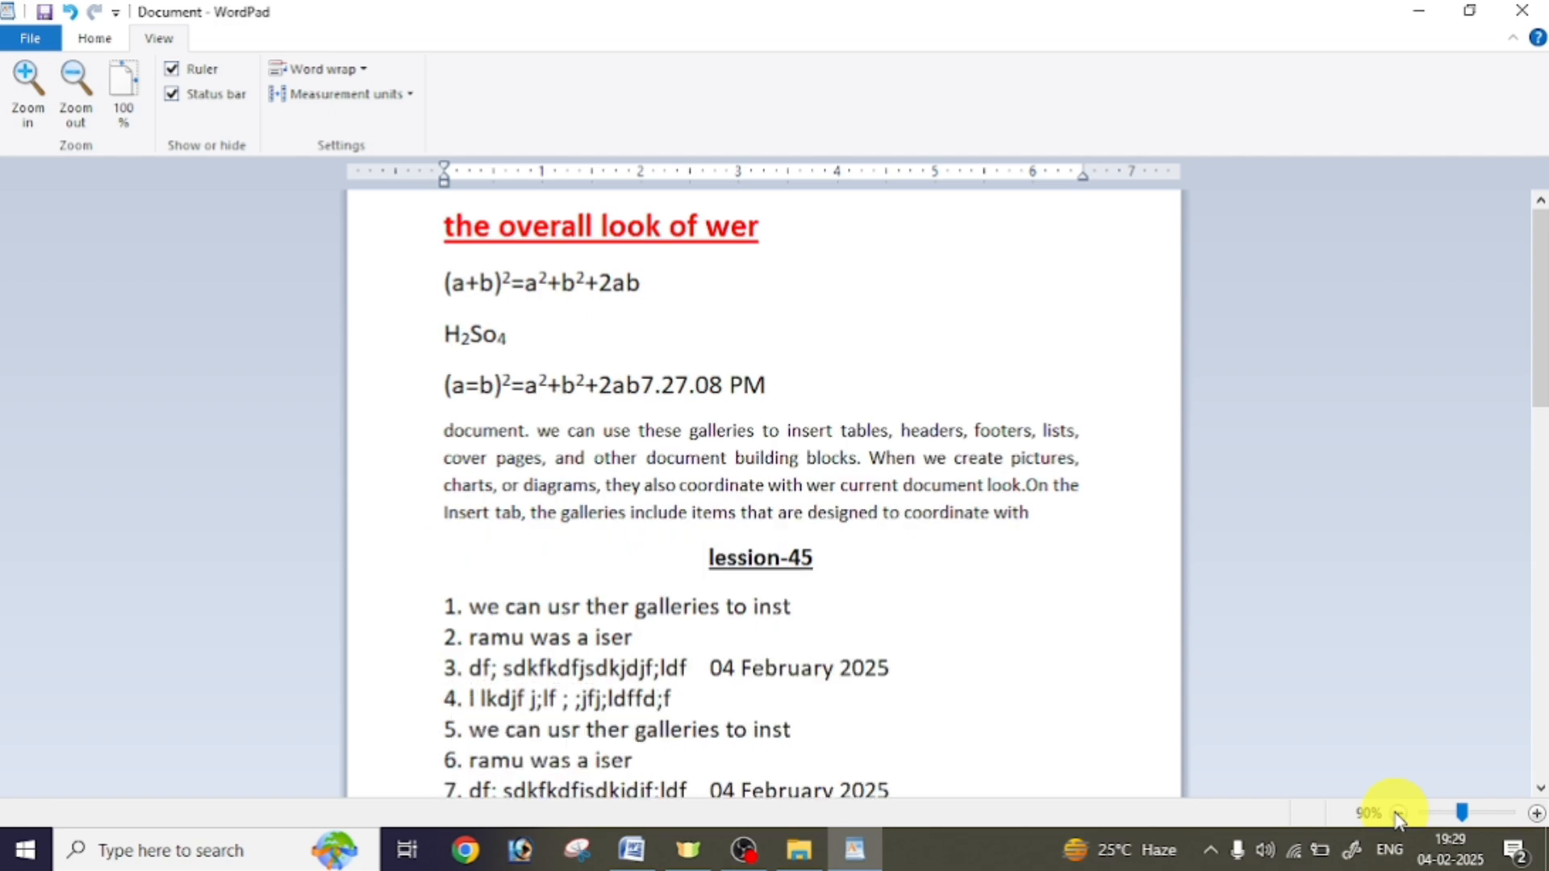
pyautogui.click(1537, 815)
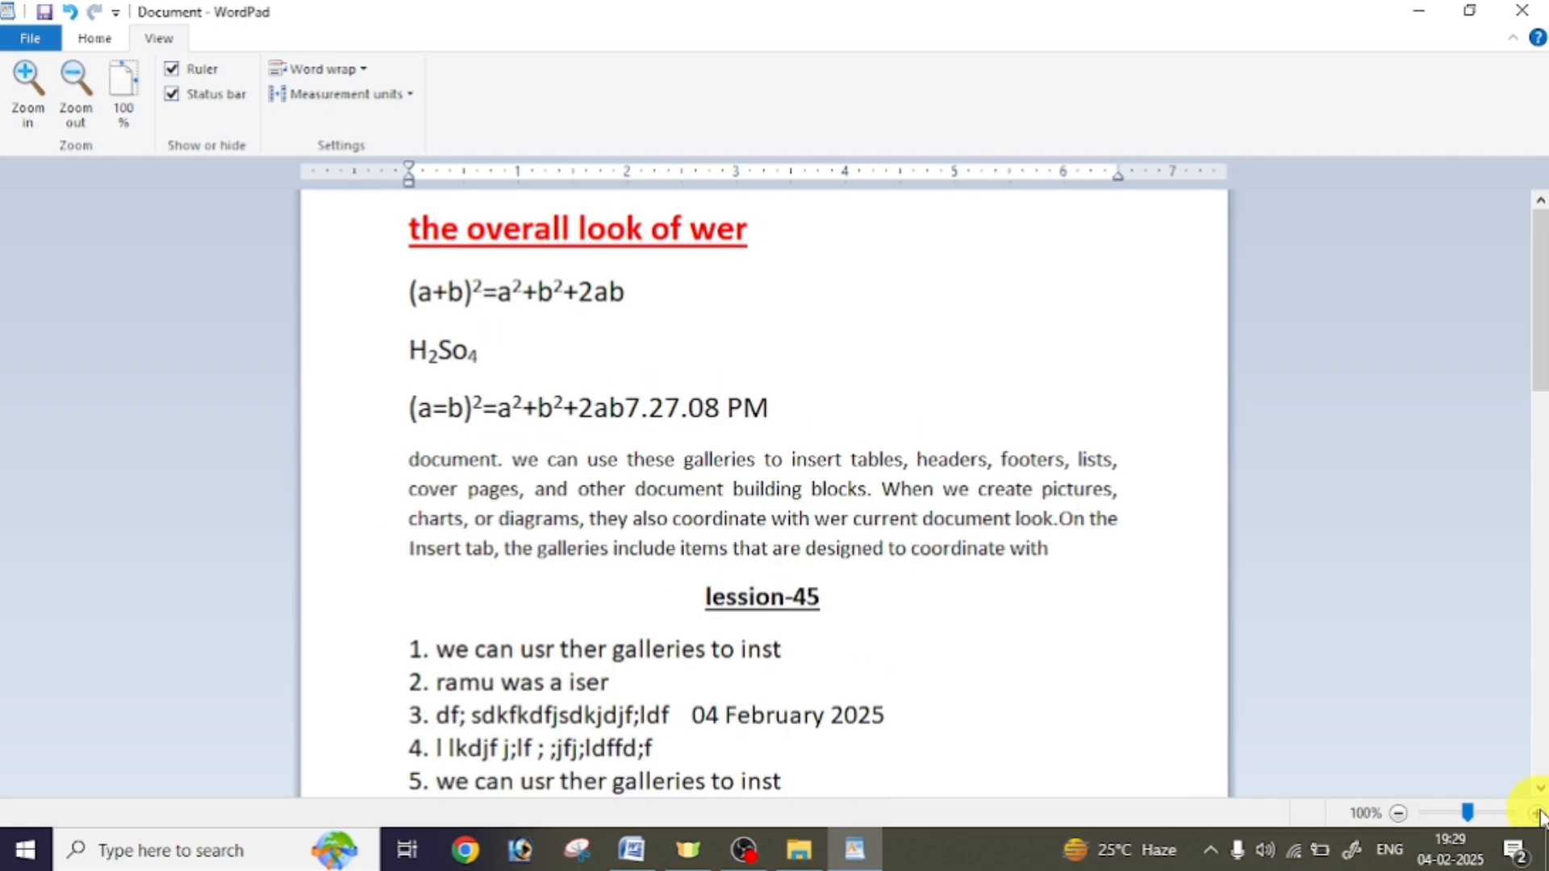
pyautogui.click(1401, 815)
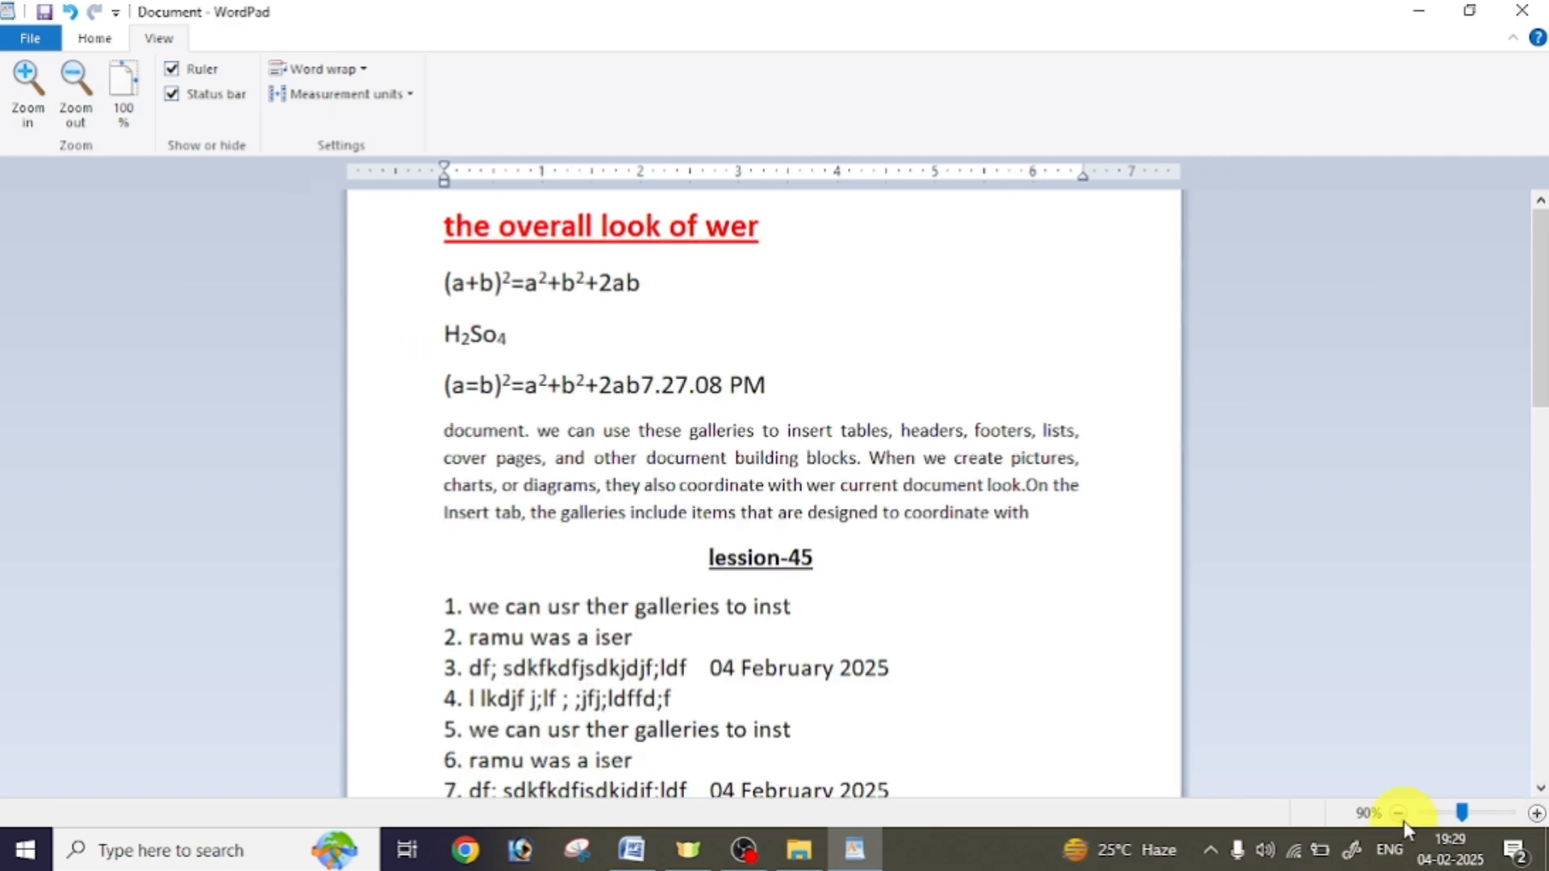
pyautogui.click(1537, 815)
pyautogui.click(1537, 815)
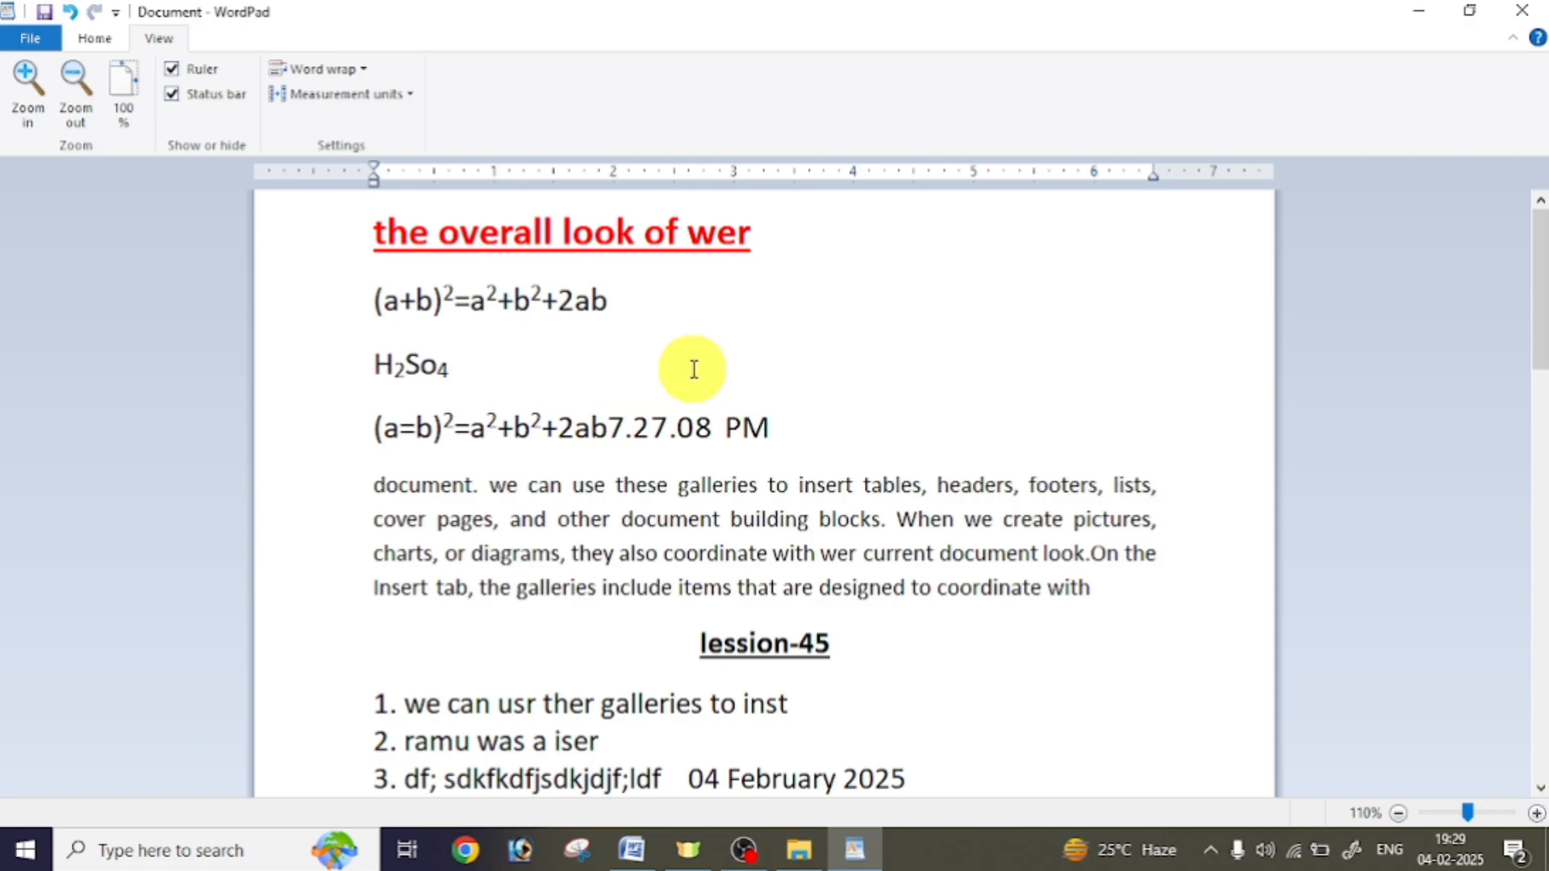
pyautogui.click(125, 89)
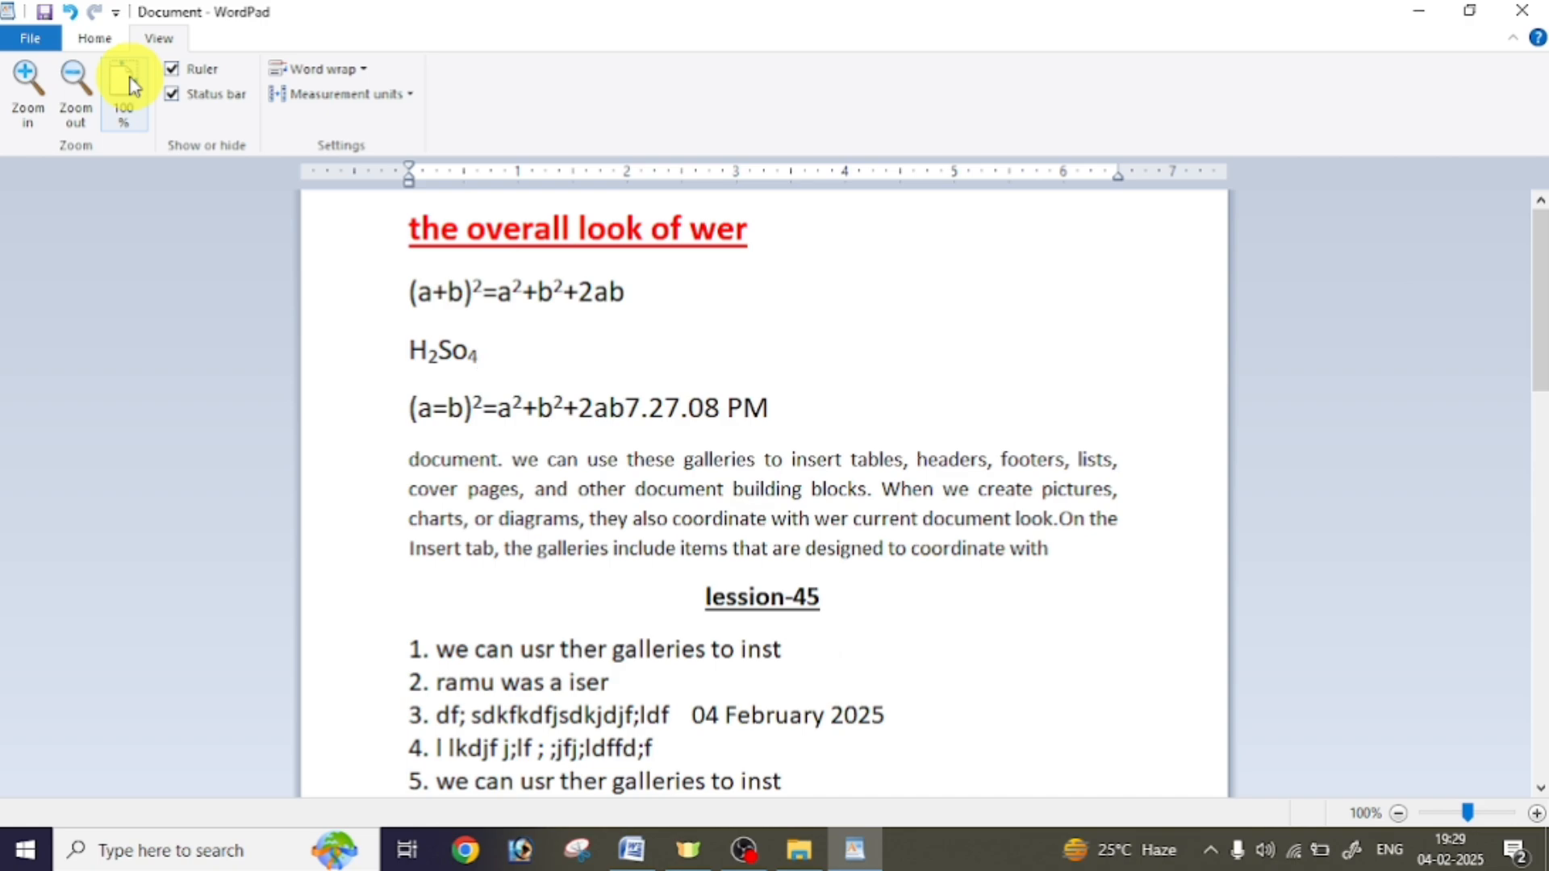
# Zoom the document out to 50% and restore it to 100%
pyautogui.click(59, 75)
pyautogui.click(60, 75)
pyautogui.click(59, 75)
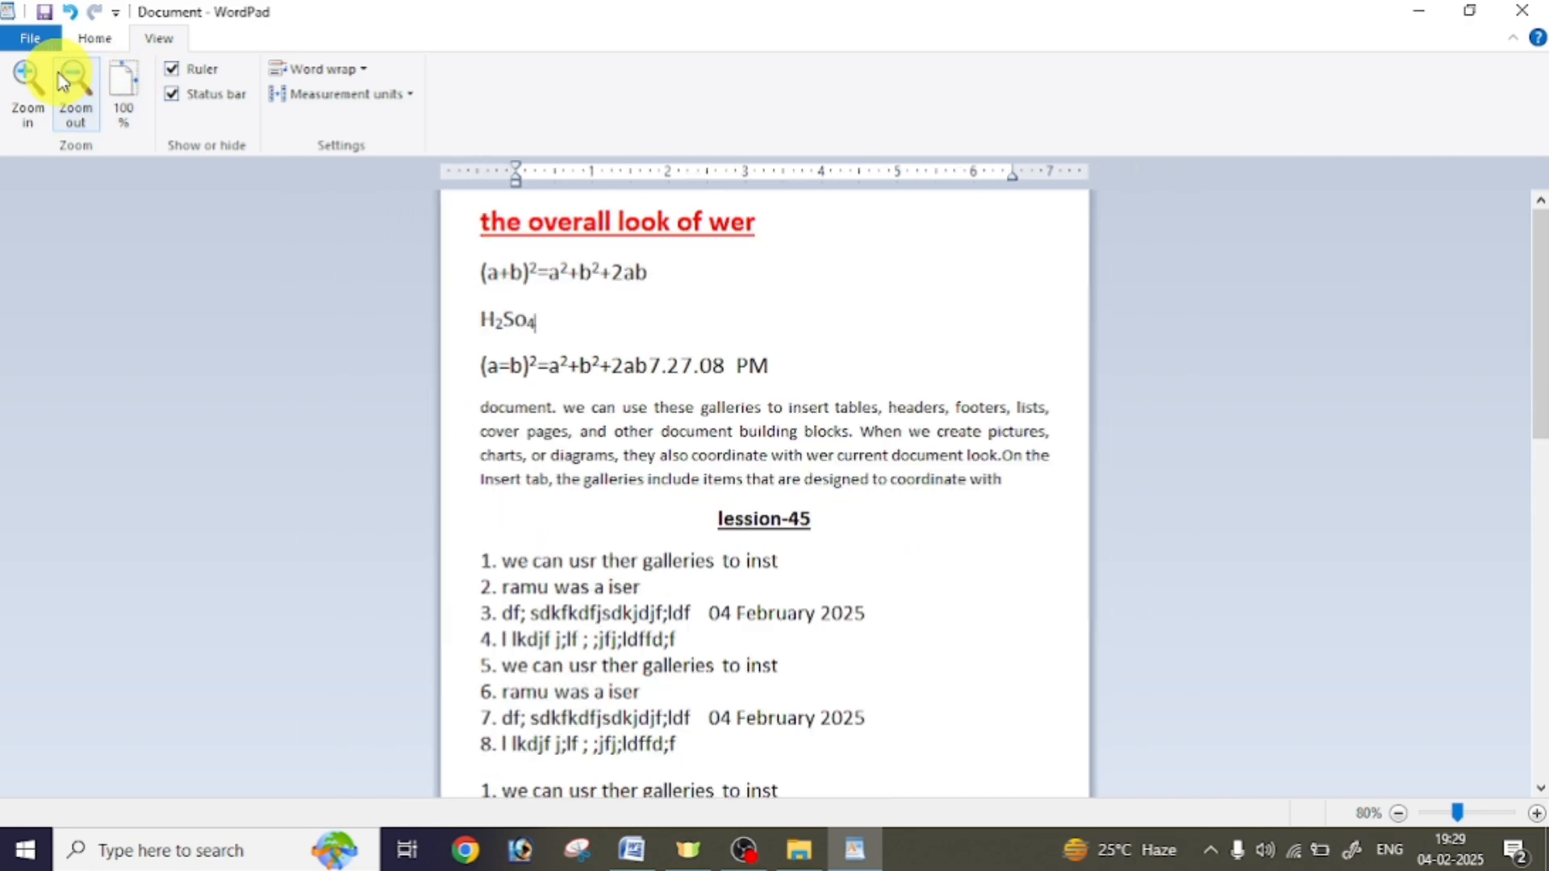
pyautogui.click(60, 75)
pyautogui.click(58, 75)
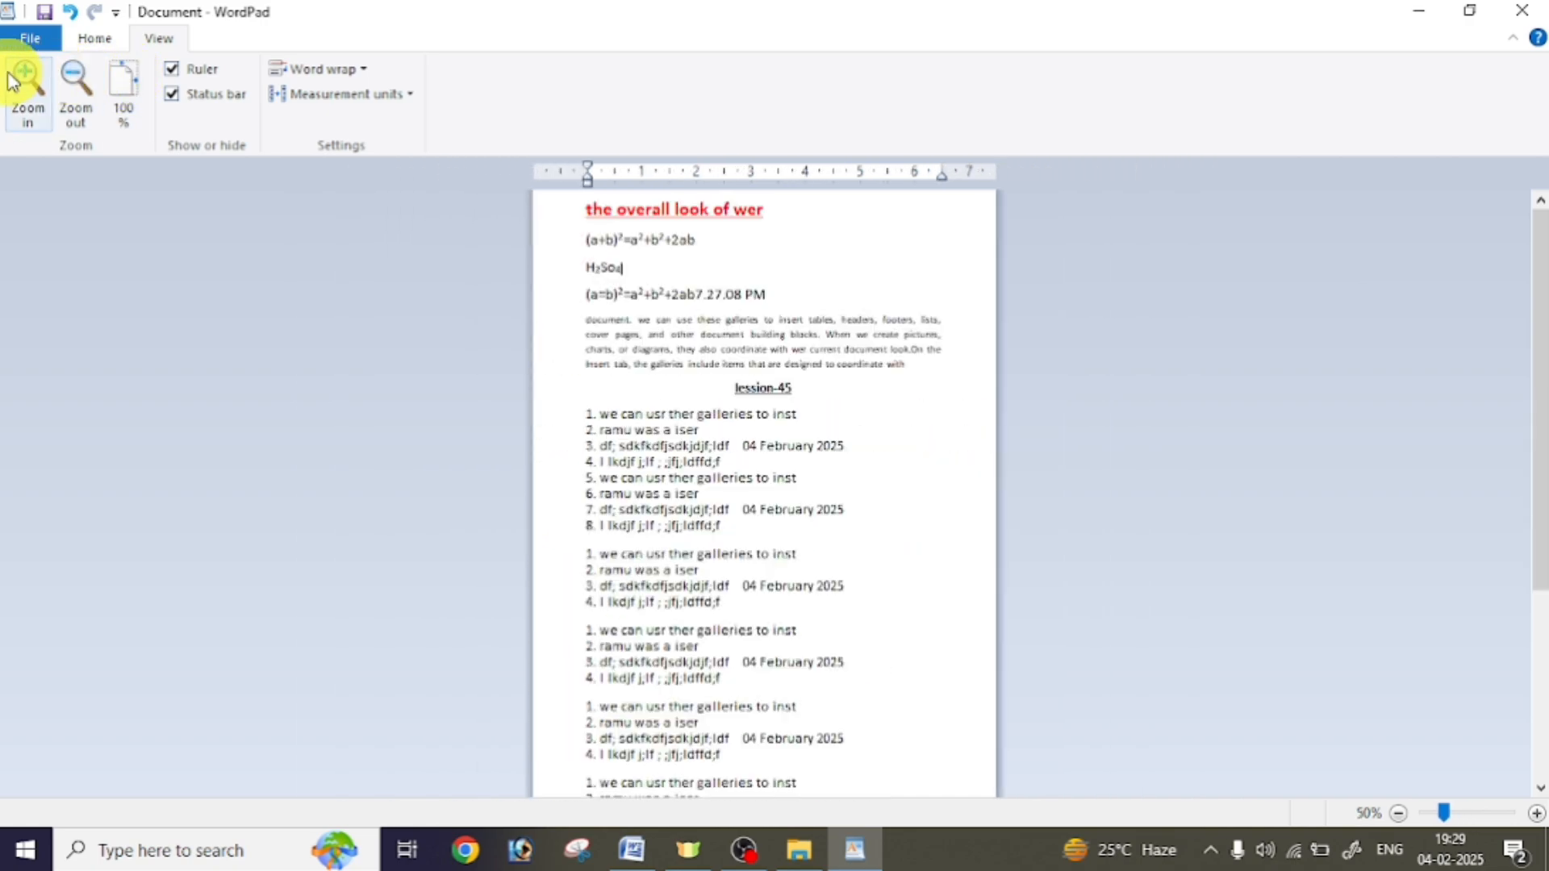
pyautogui.click(127, 95)
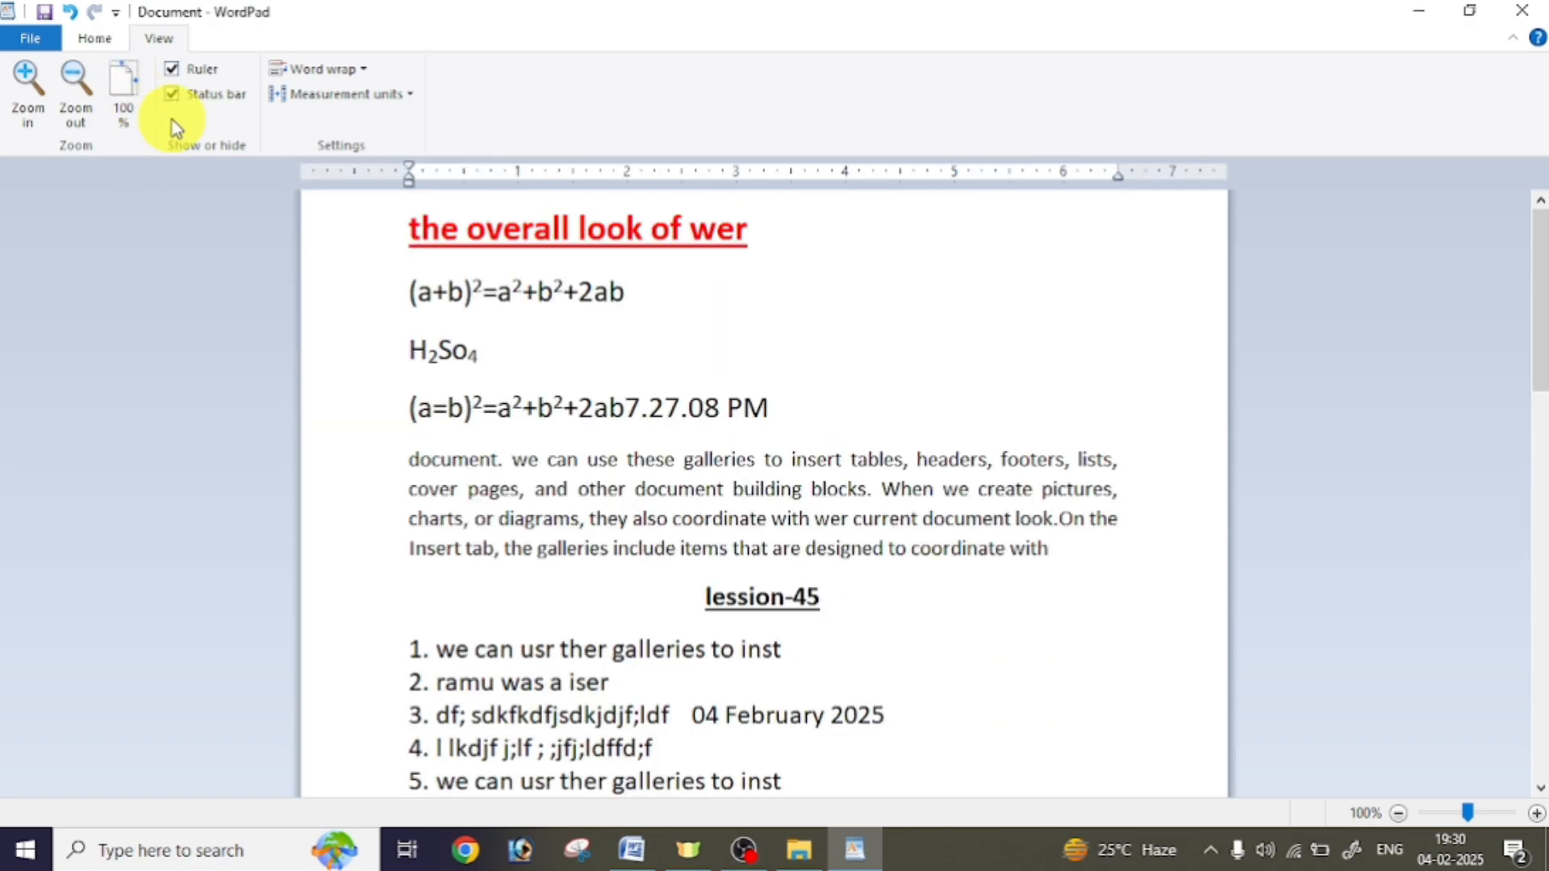
# Zoom the document in to 120%, then hide the ruler and show it again
pyautogui.click(33, 87)
pyautogui.click(32, 87)
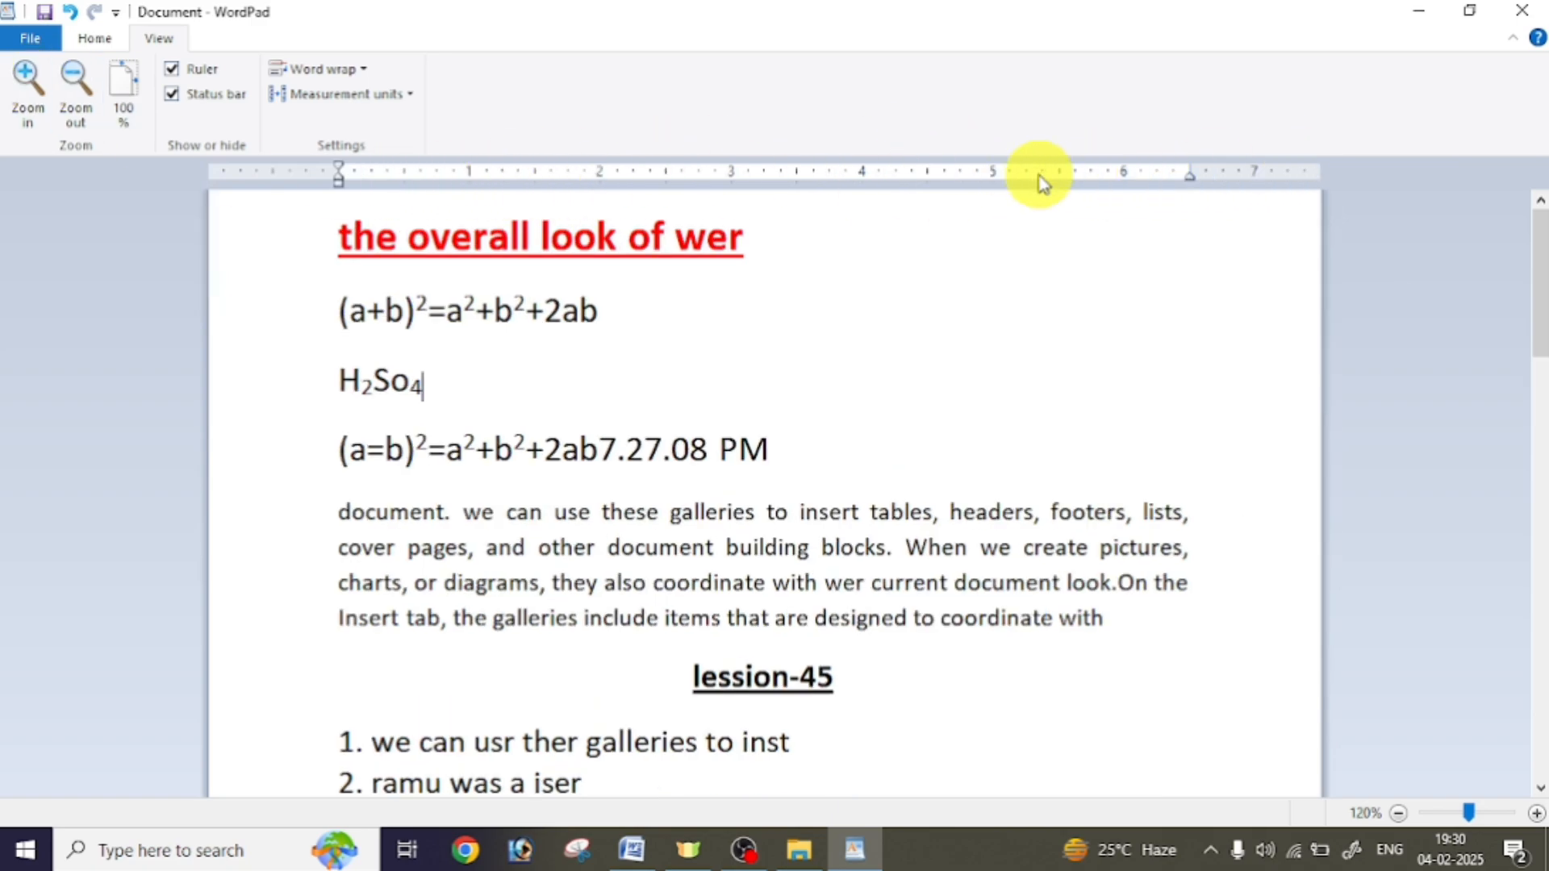
pyautogui.click(172, 70)
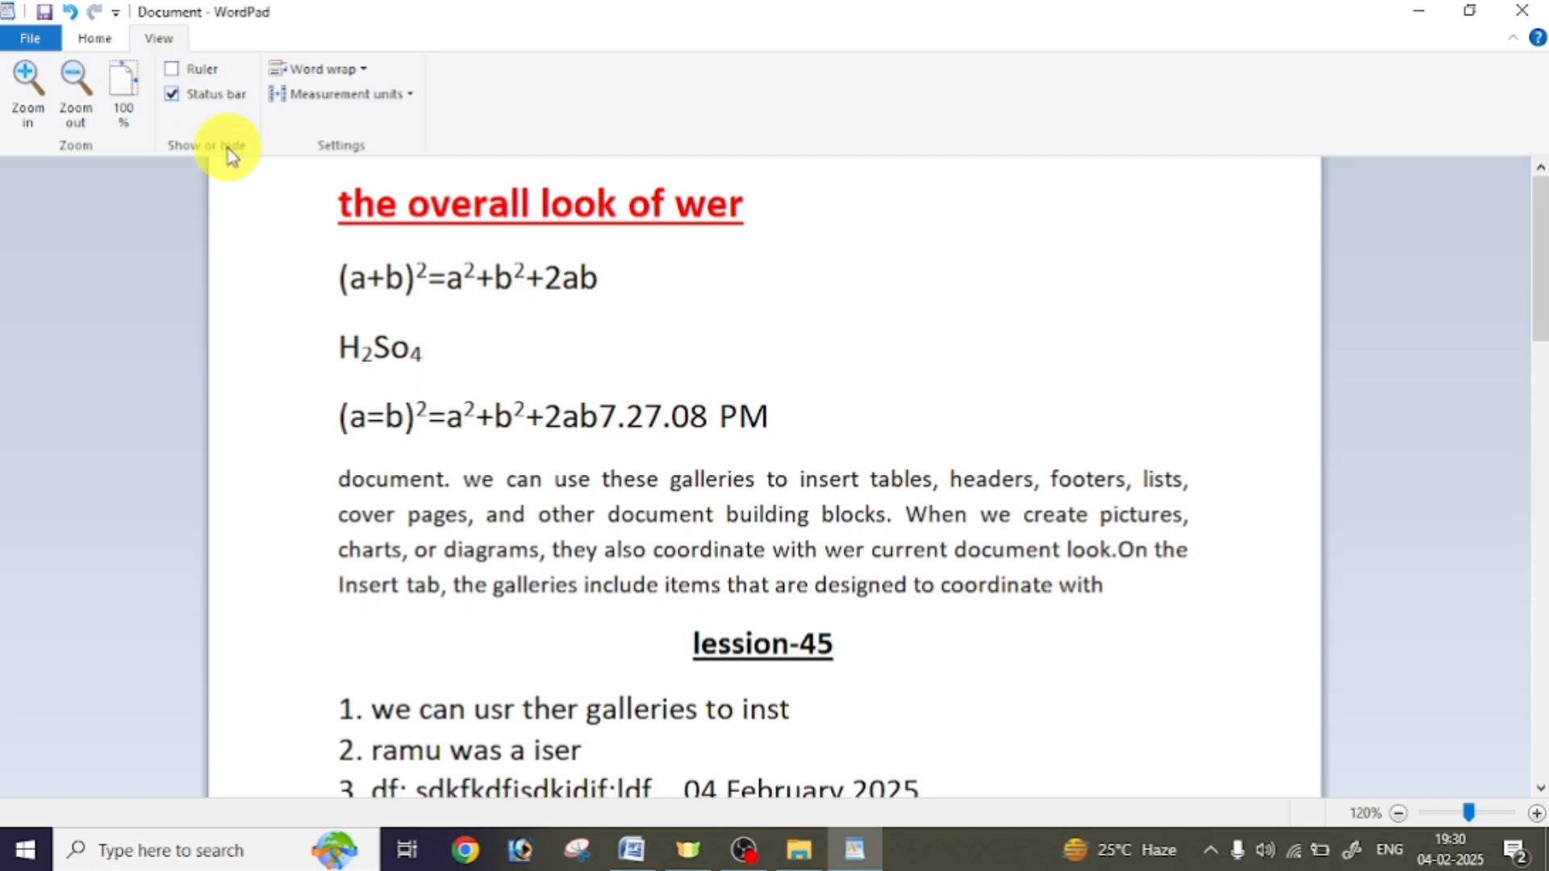
pyautogui.click(174, 71)
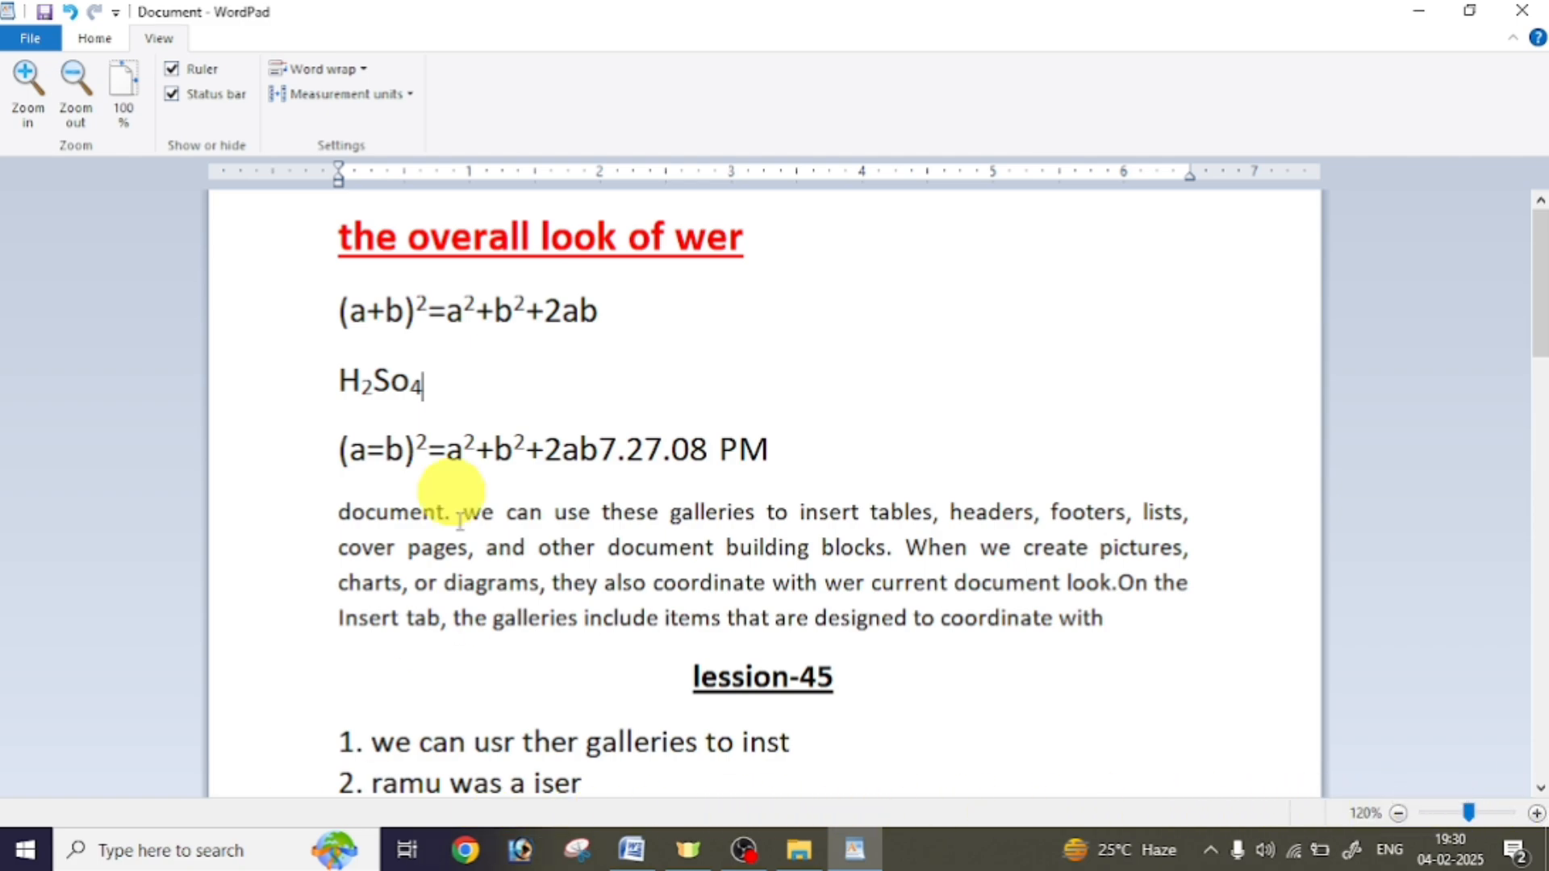
# Hide the status bar and show it again
pyautogui.click(171, 95)
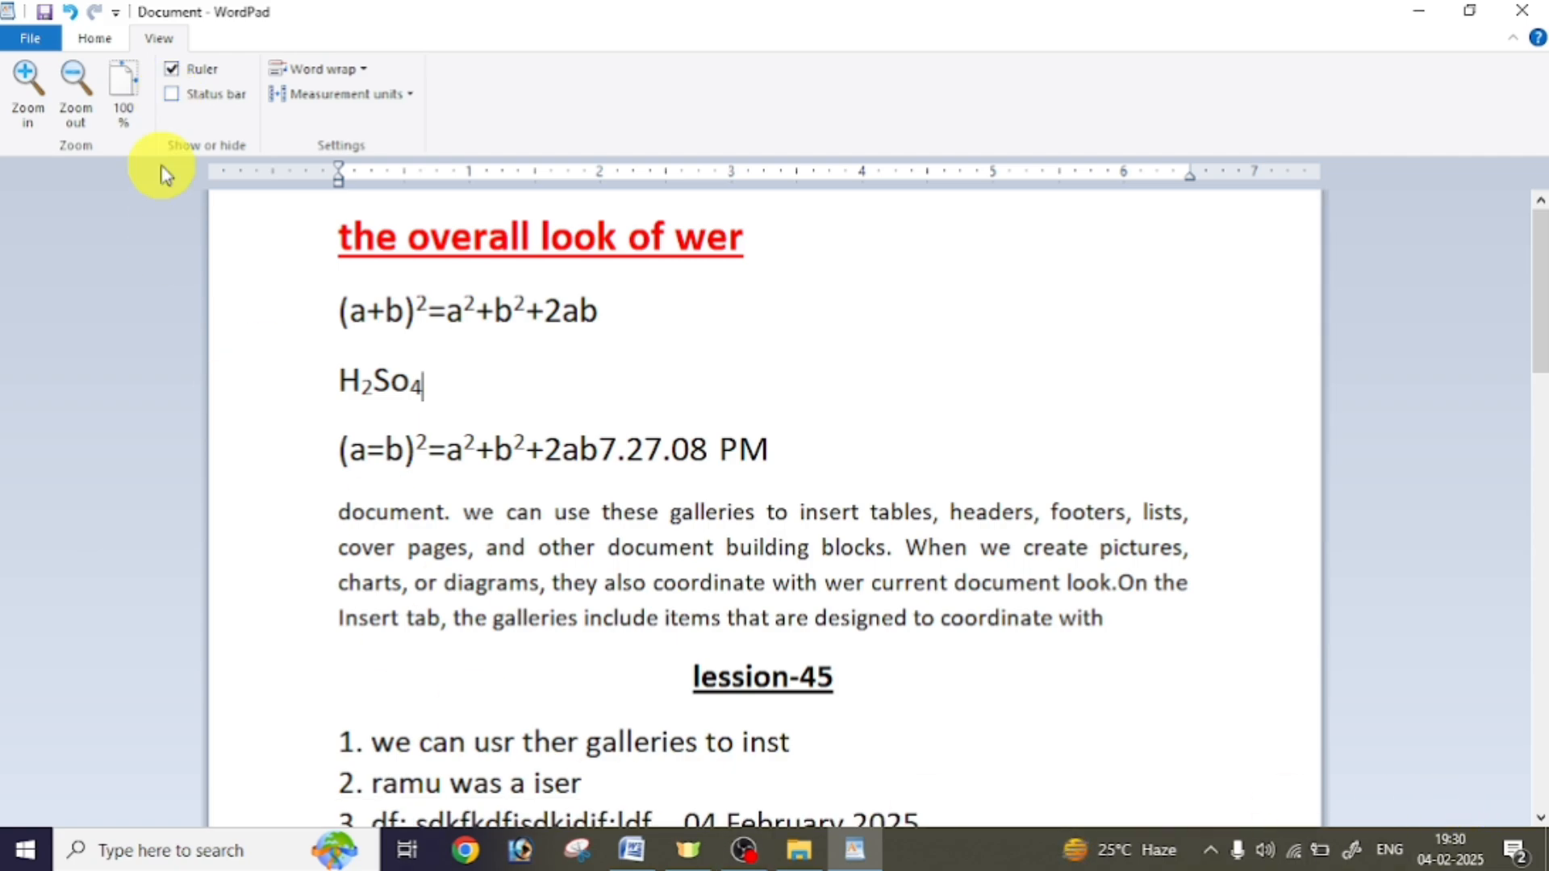
pyautogui.click(172, 101)
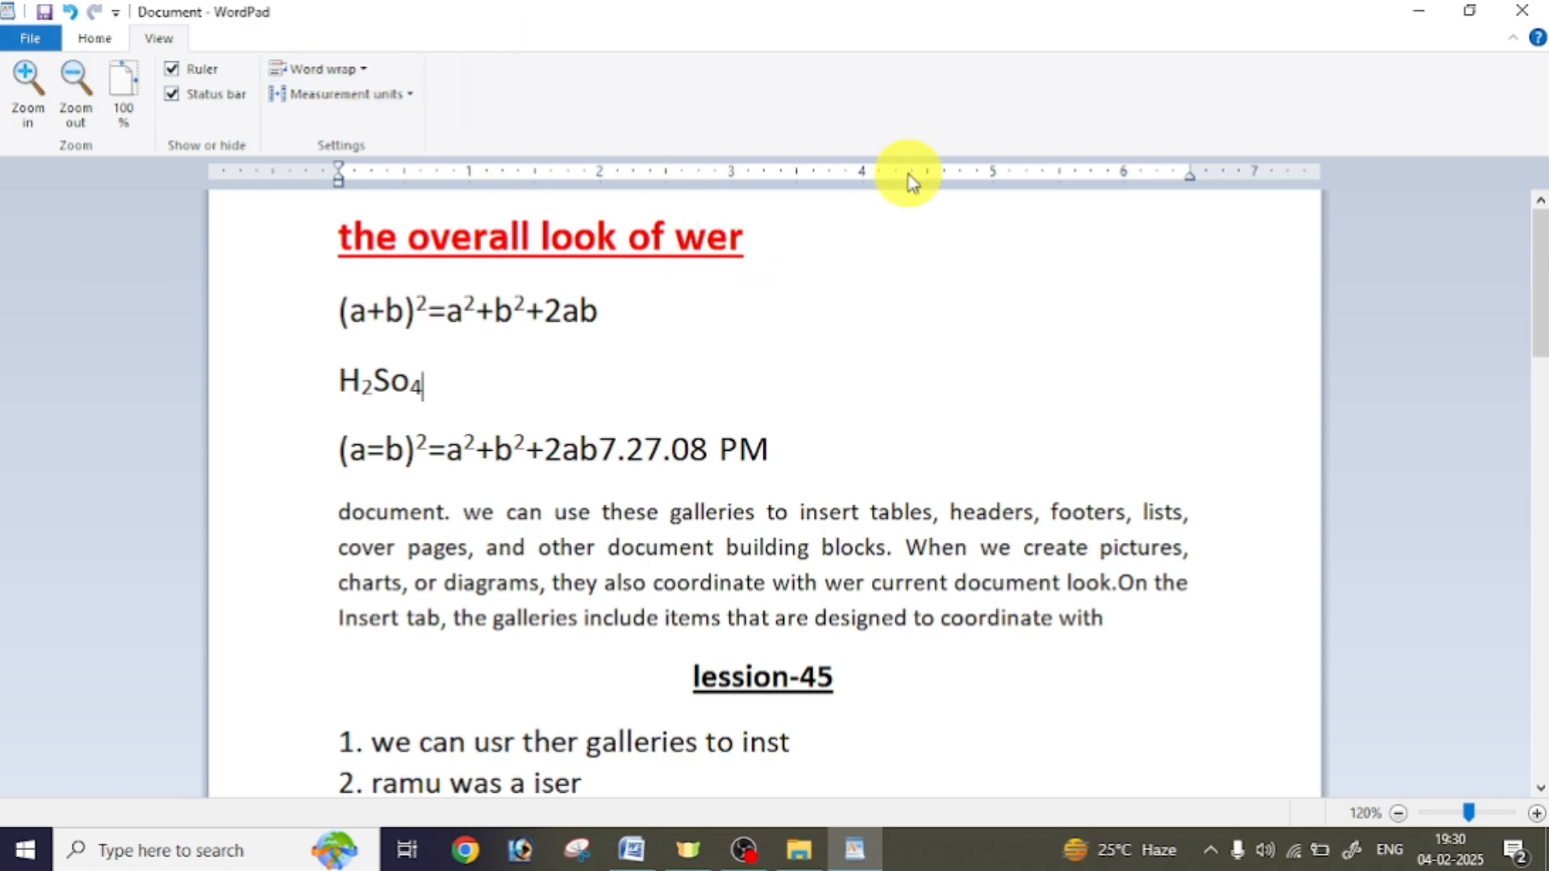
# Set word wrap to No wrap and append a long run of filler text starting "l;kdjf ;ldsf" after "7.27.08 PM"
pyautogui.click(331, 70)
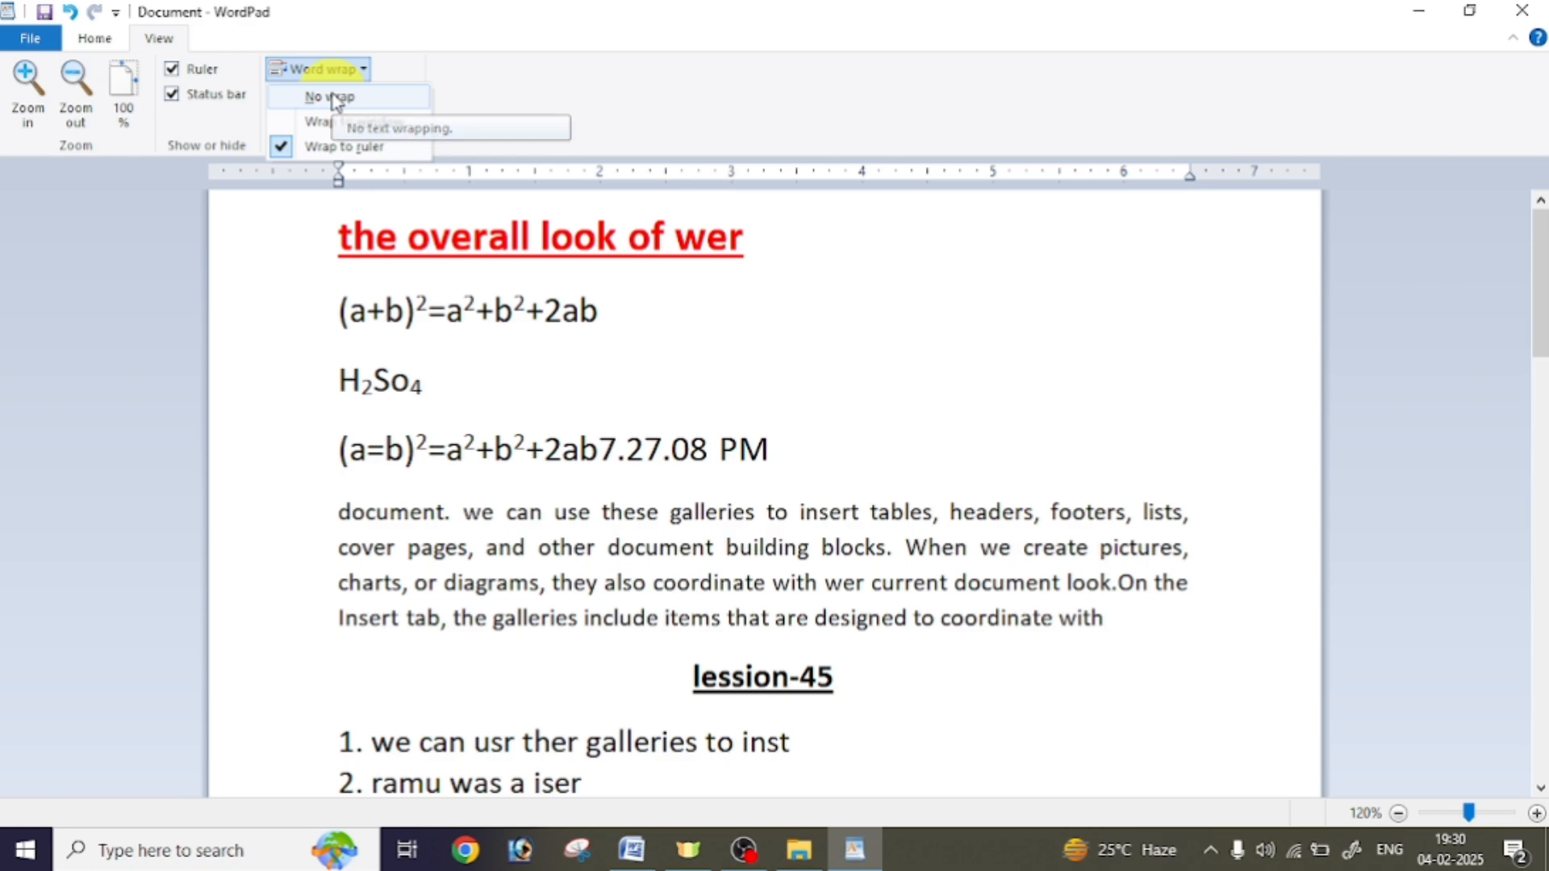
pyautogui.click(332, 97)
pyautogui.click(343, 69)
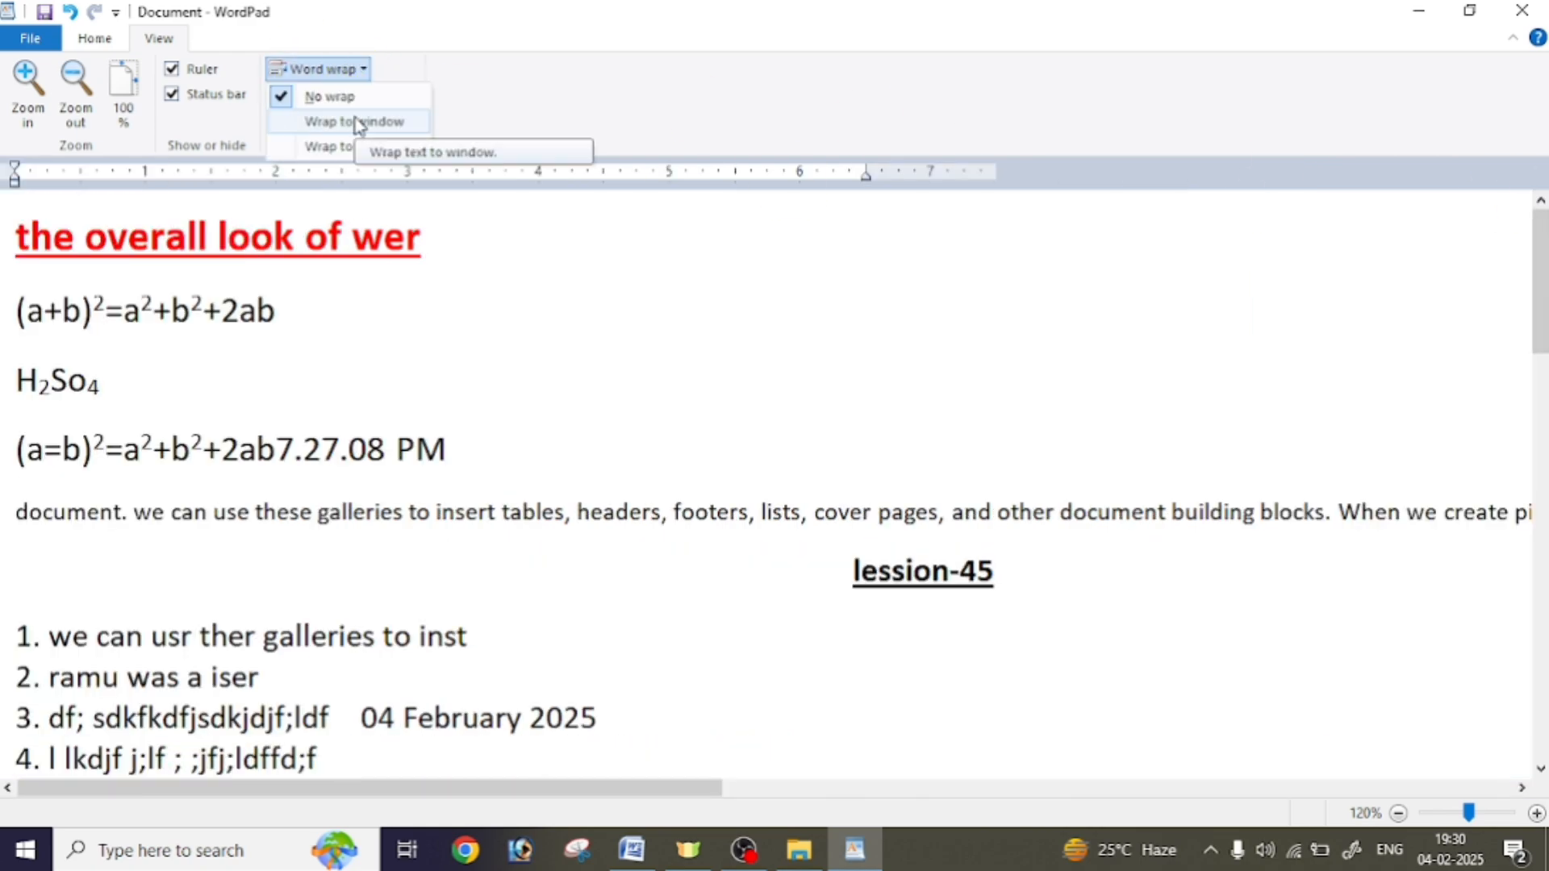
pyautogui.click(472, 450)
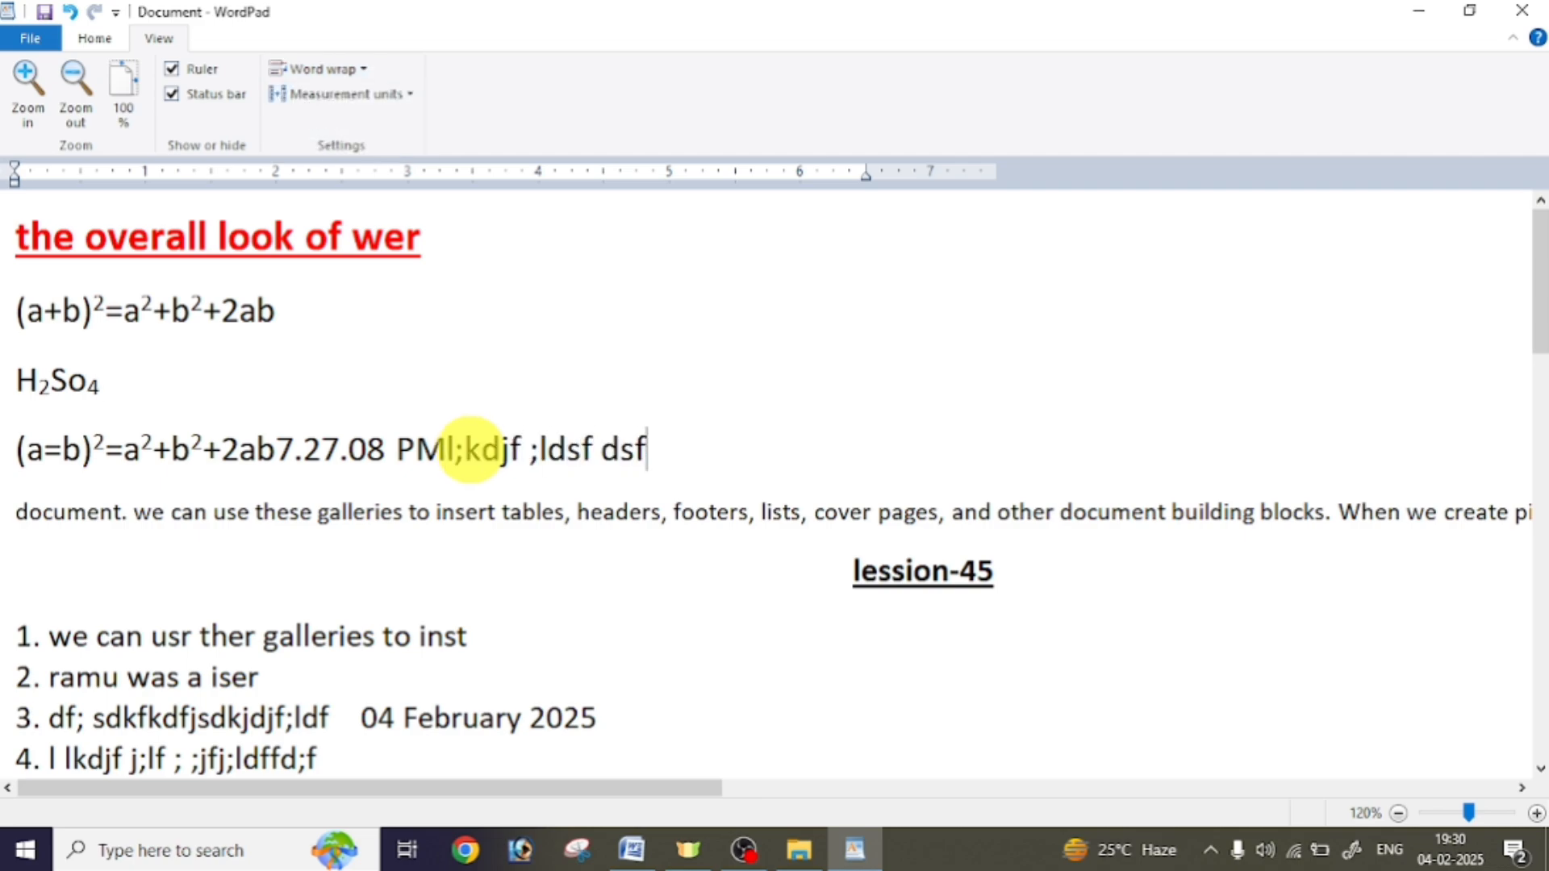
pyautogui.write(';lfk ;')
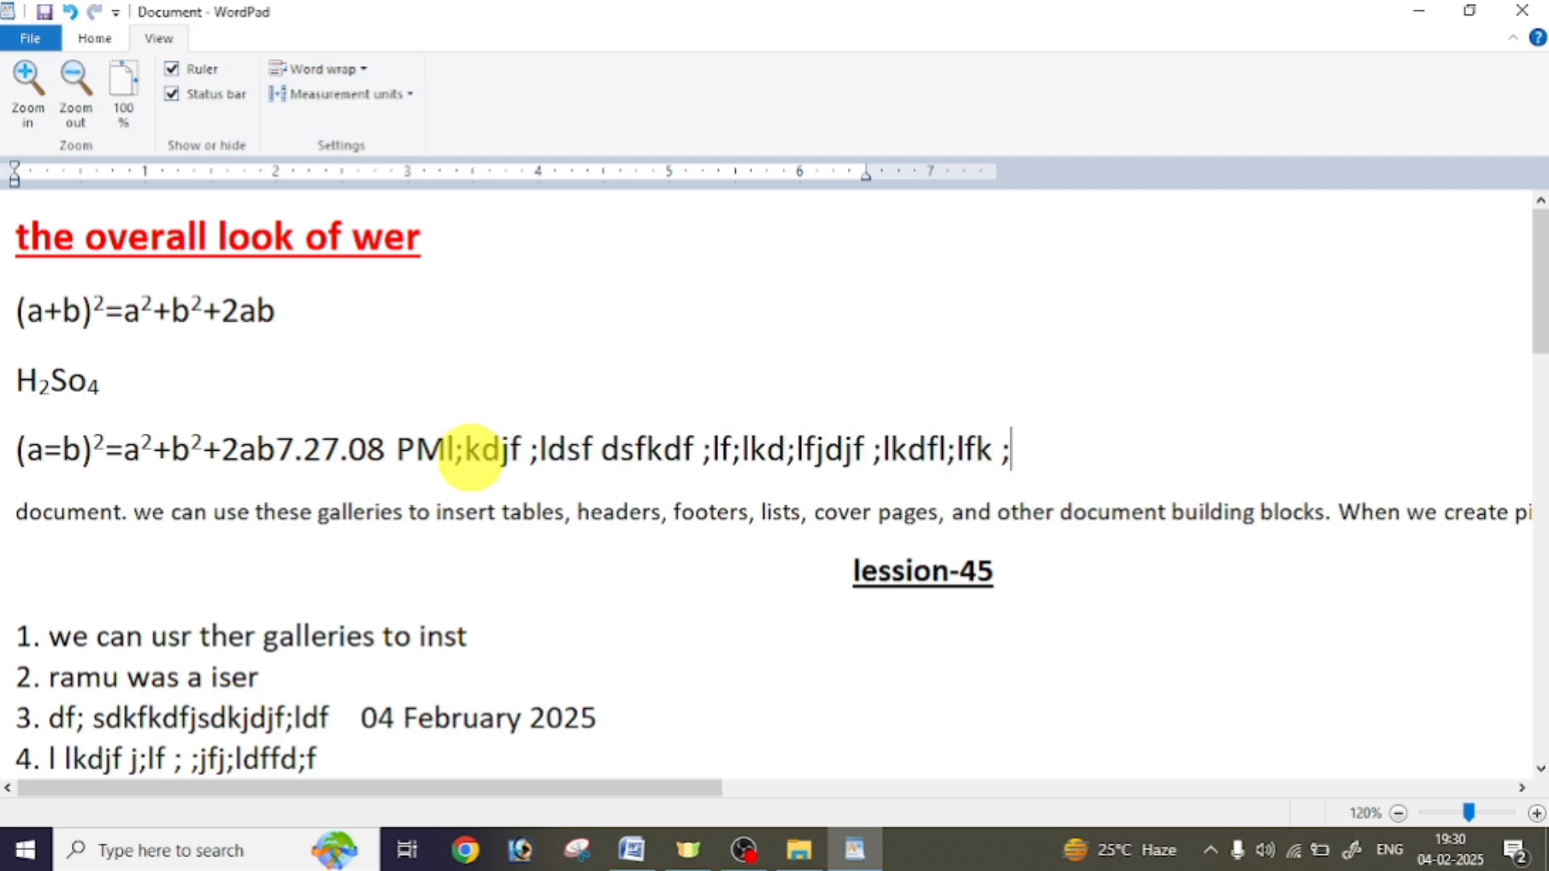
pyautogui.write('dlfkjds;ljfdkf;ldsfj;ldsfjsdfj js;ldfkj;lsjdf lkdfj')
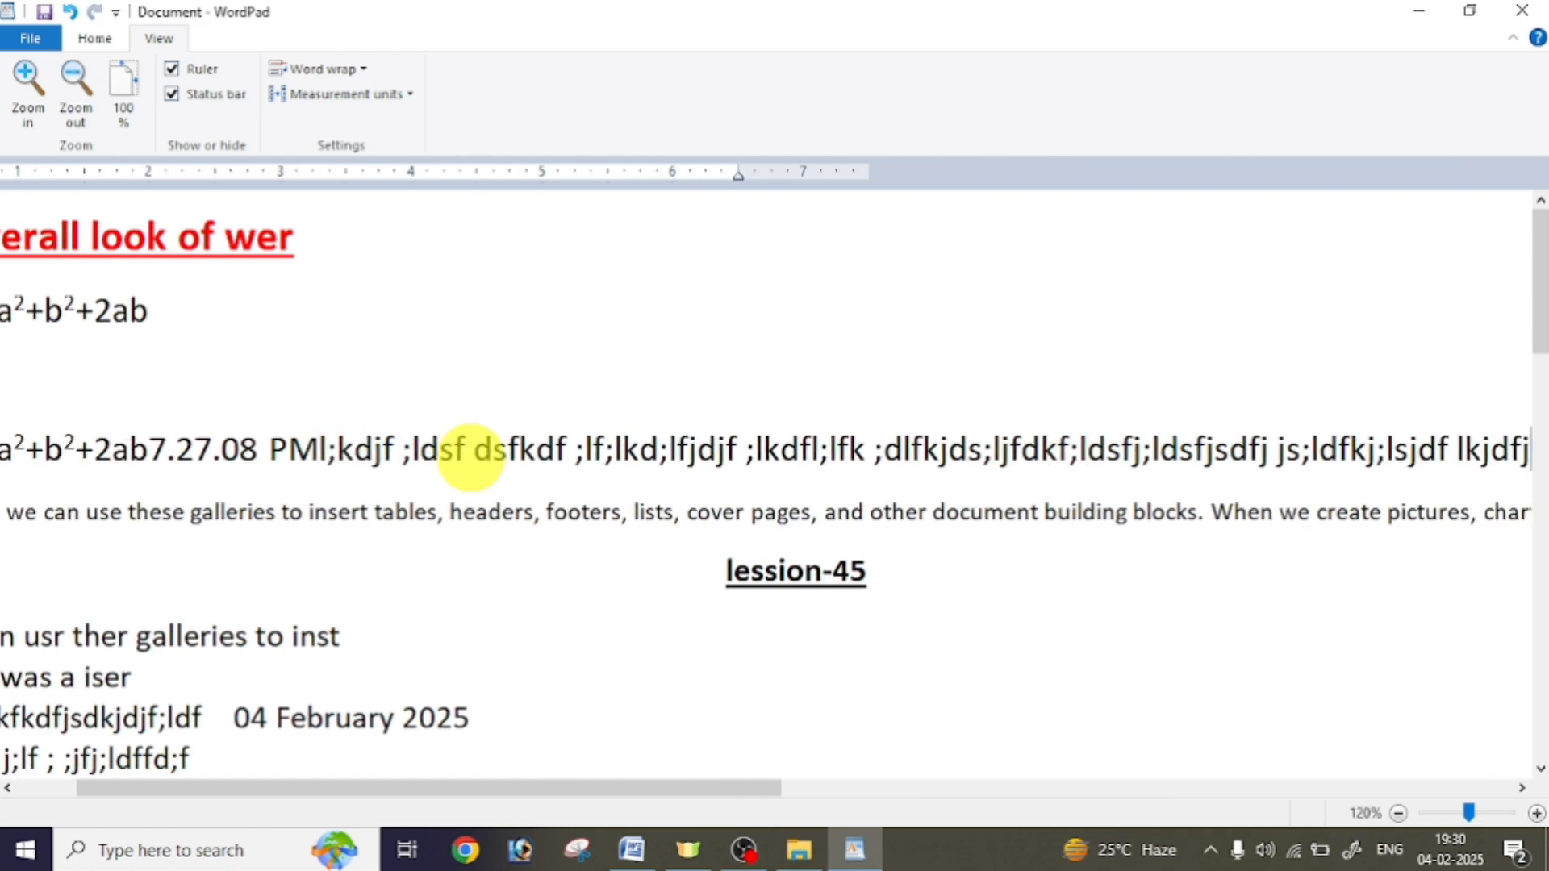
# Set word wrap to Wrap to window and add "dsf" at the end of the filler text
pyautogui.click(312, 70)
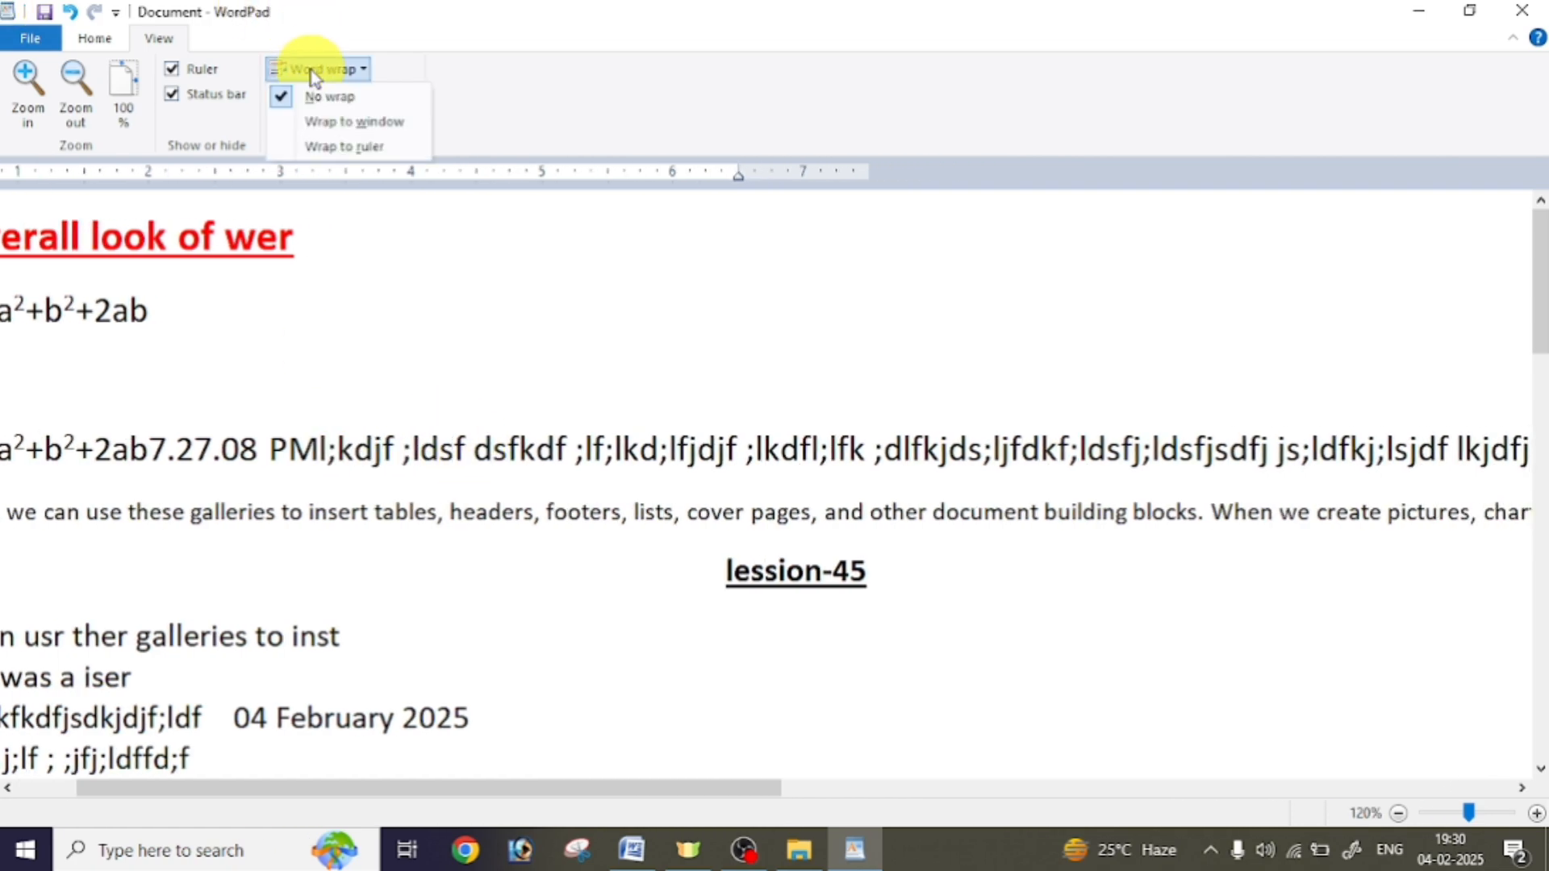
pyautogui.click(331, 123)
pyautogui.write('dsf')
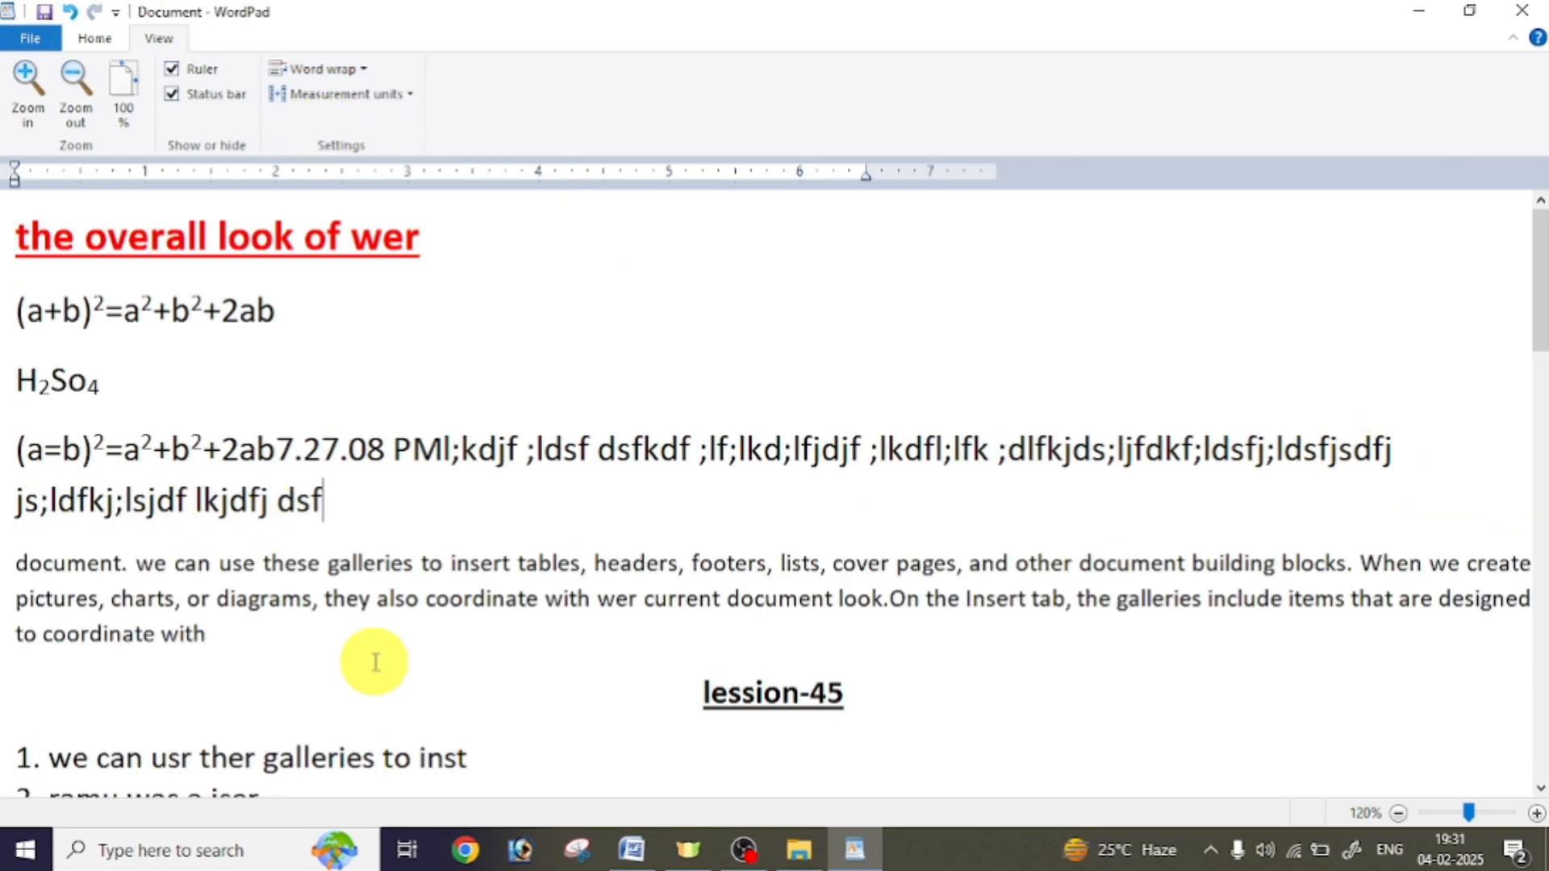
# Set word wrap to Wrap to ruler and look over the rewrapped document
pyautogui.click(321, 72)
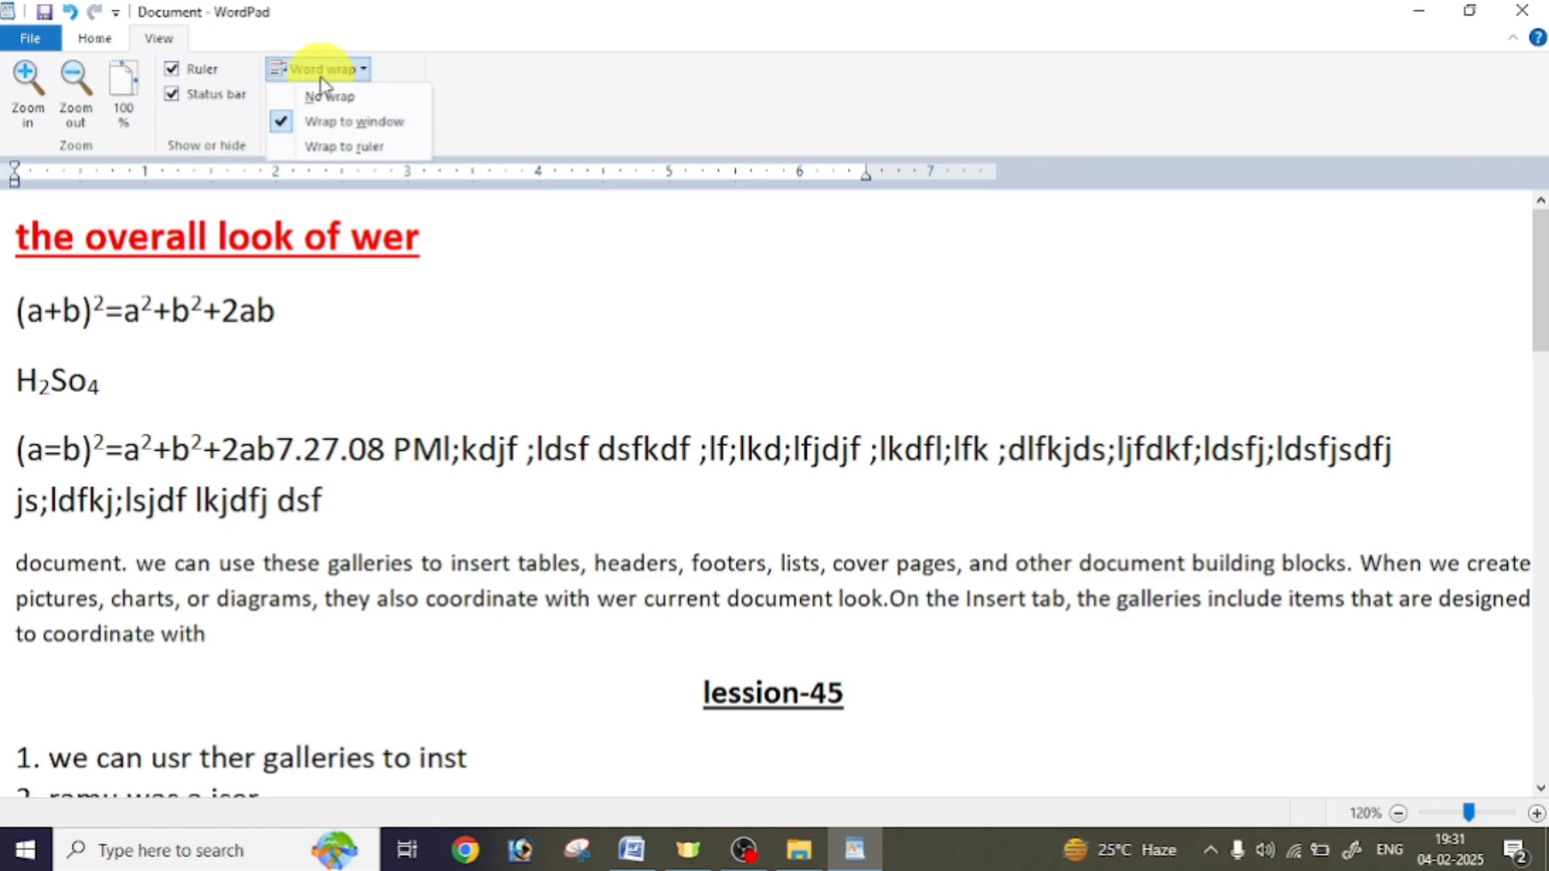
pyautogui.click(349, 149)
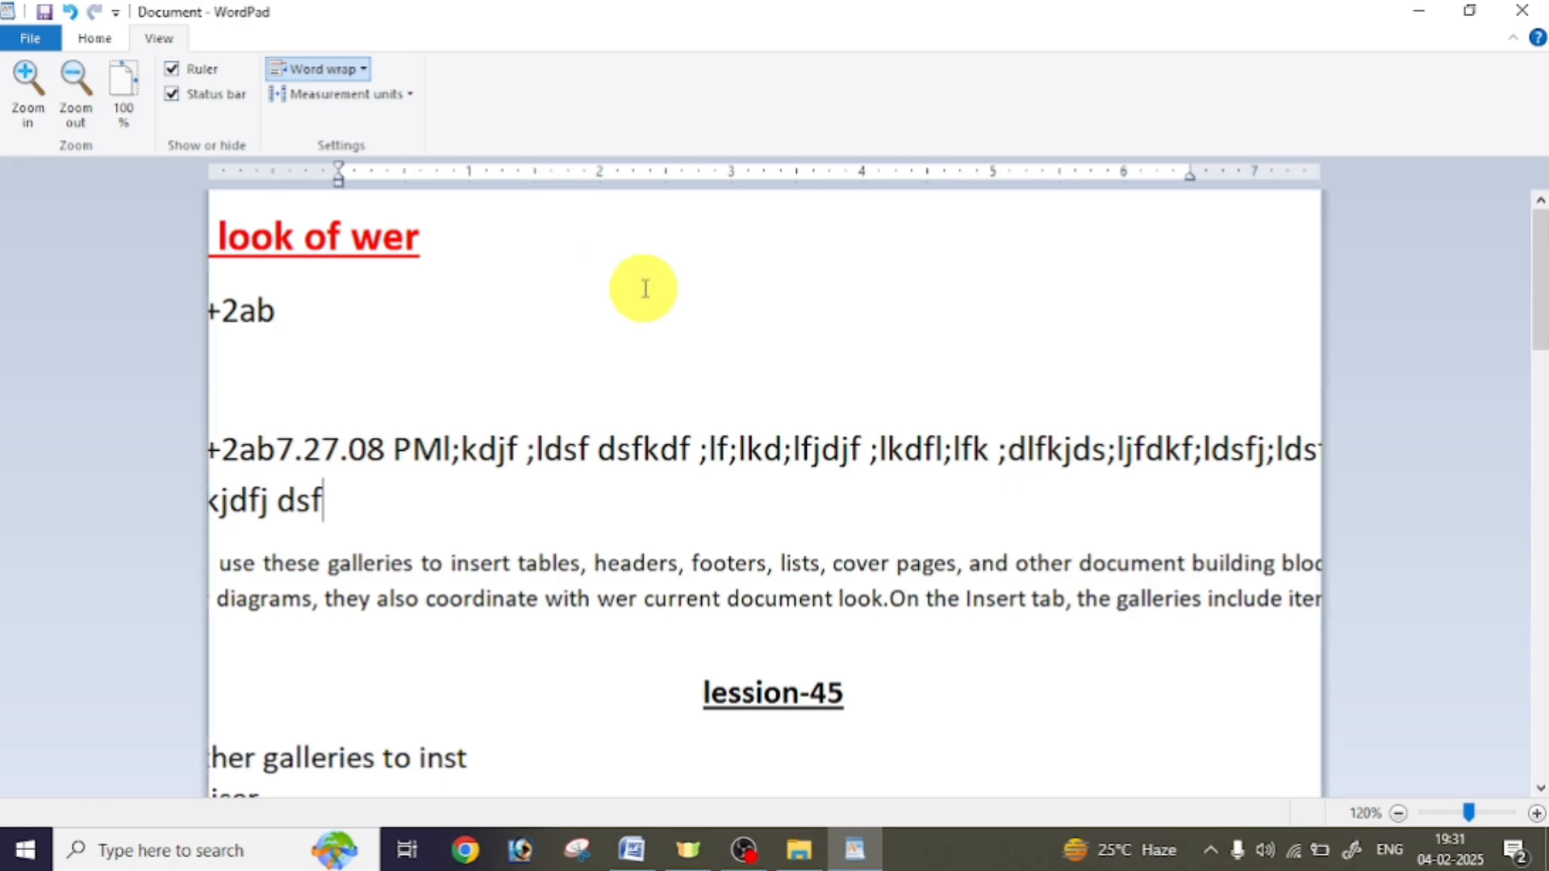
pyautogui.scroll(-5, 1114, 613)
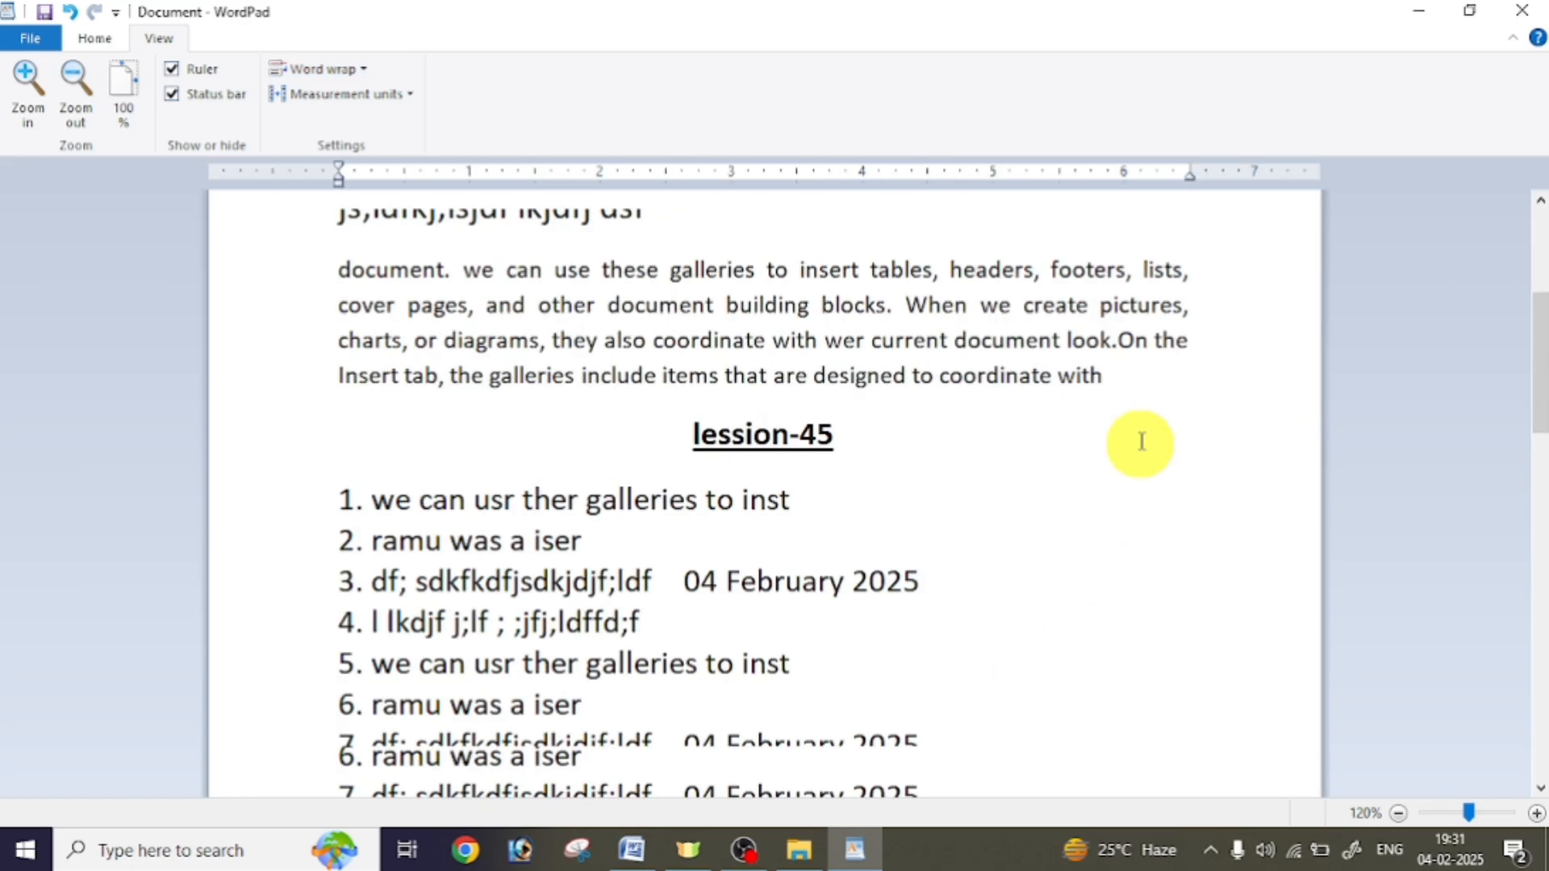
pyautogui.scroll(-3, 1107, 556)
pyautogui.scroll(8, 1107, 557)
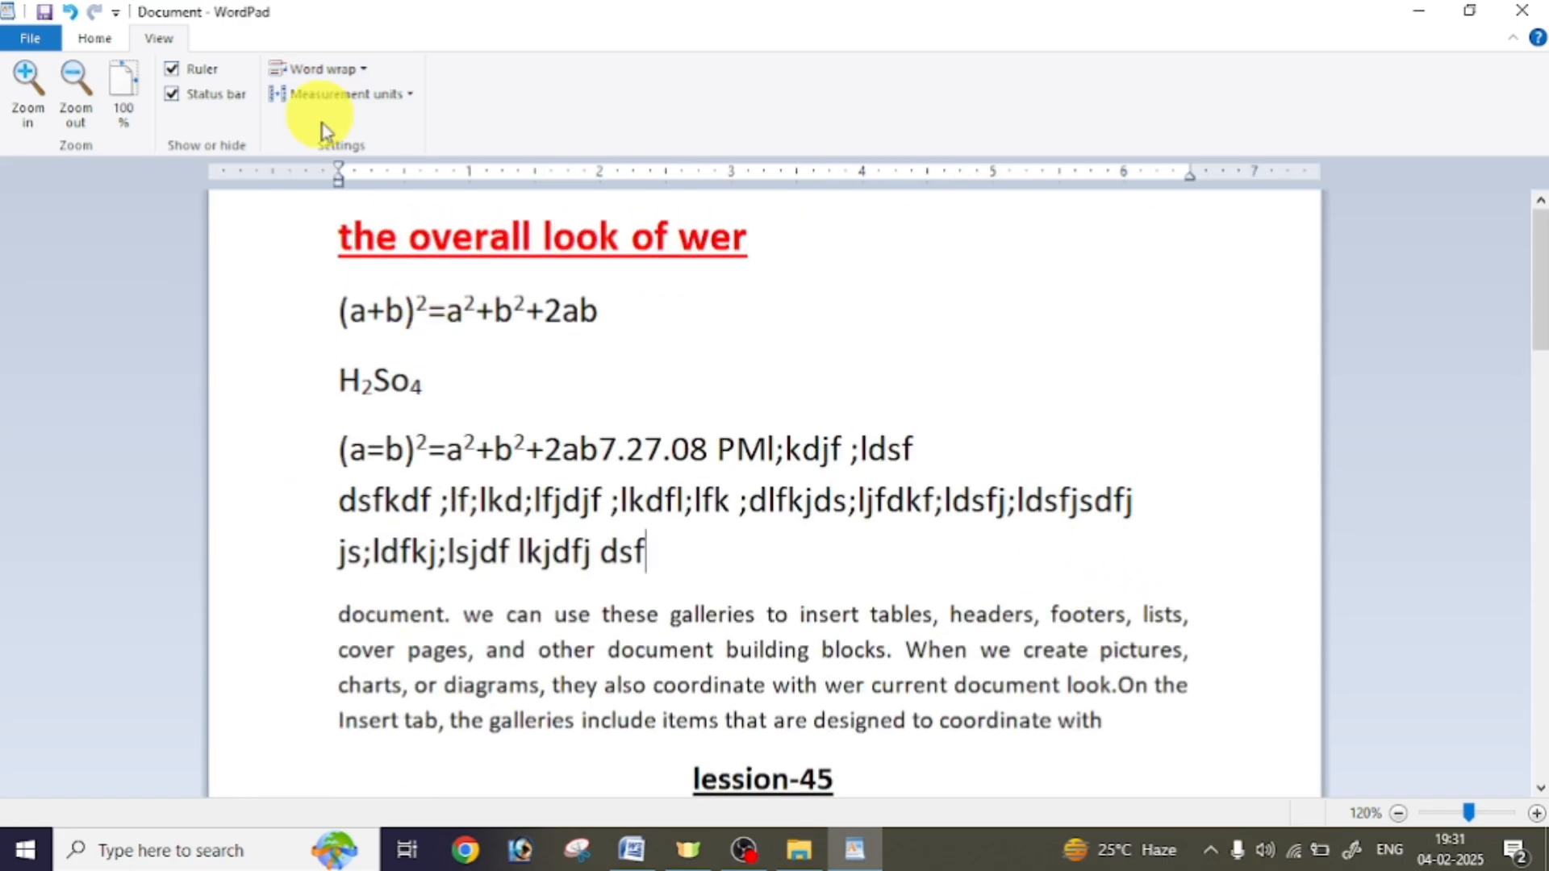
pyautogui.click(318, 68)
pyautogui.click(318, 69)
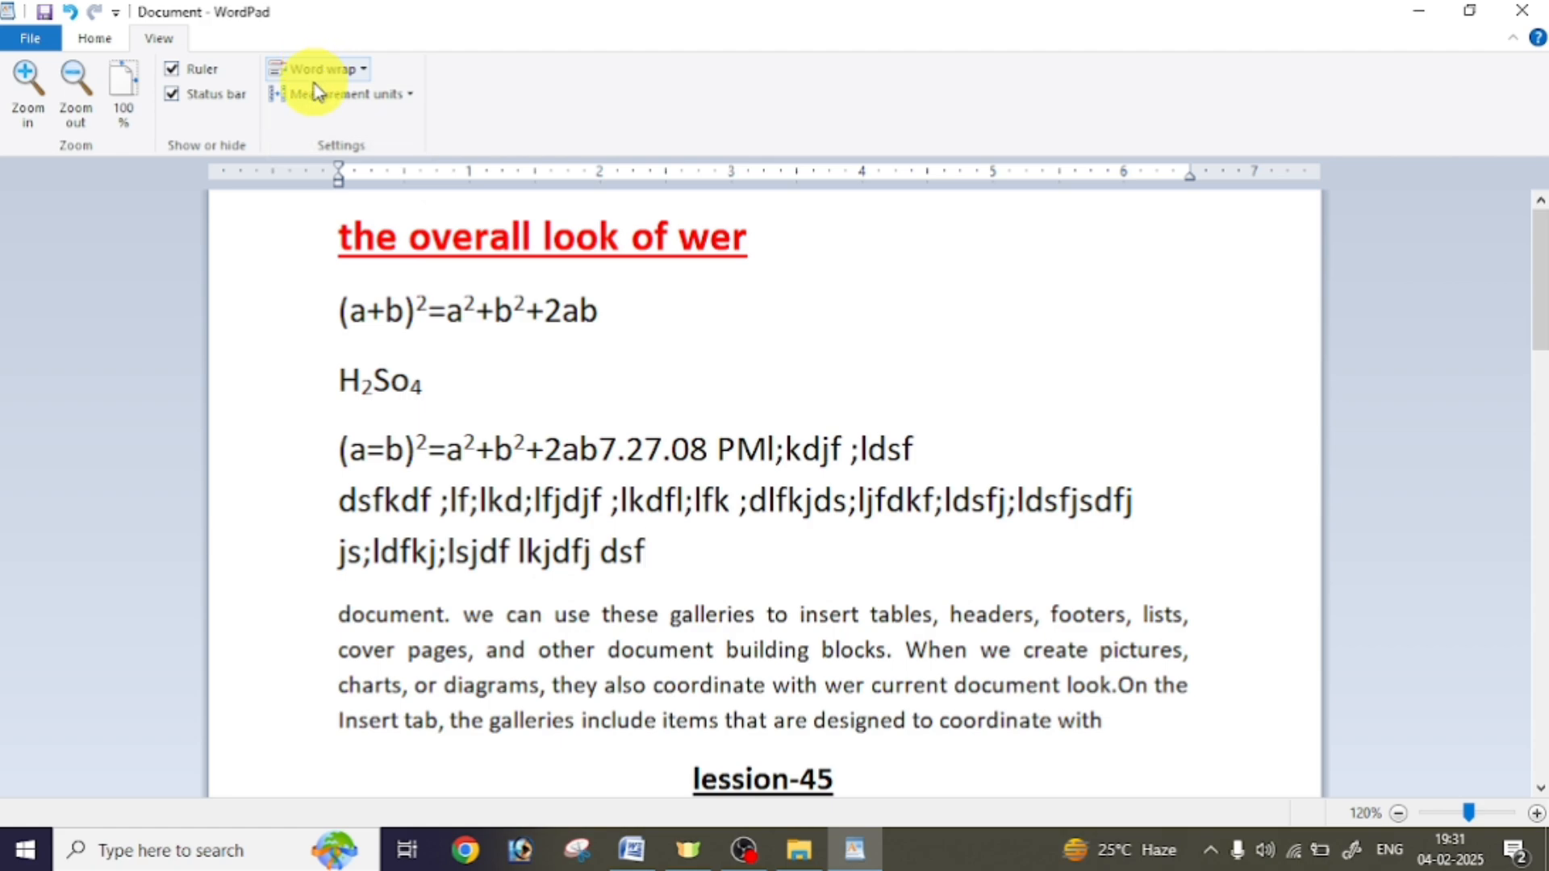
# Change the measurement units to centimeters and back to inches
pyautogui.click(316, 93)
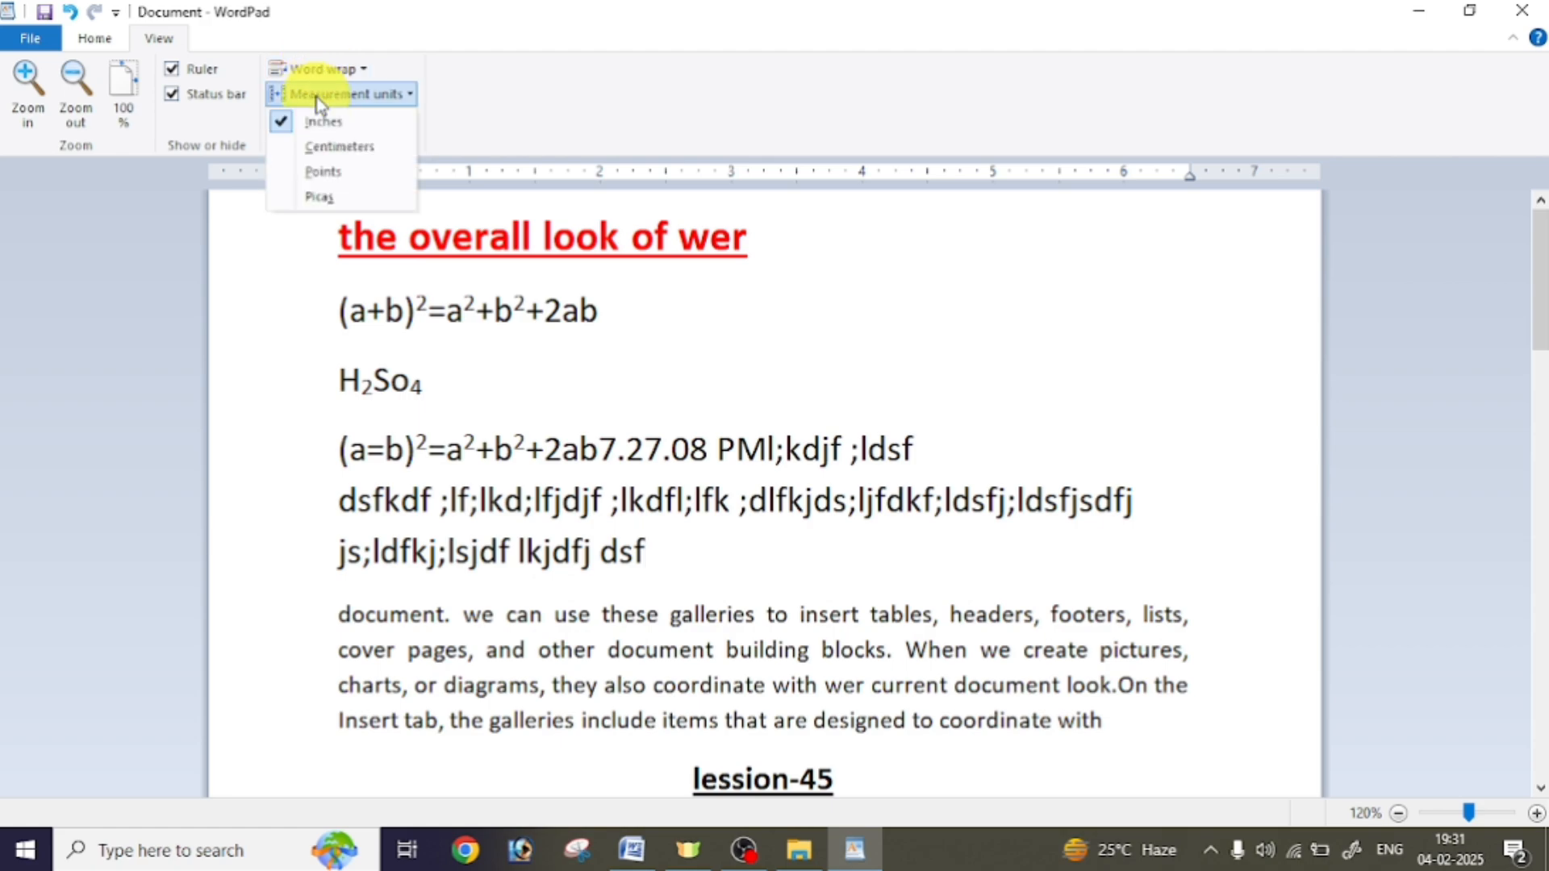
pyautogui.click(345, 146)
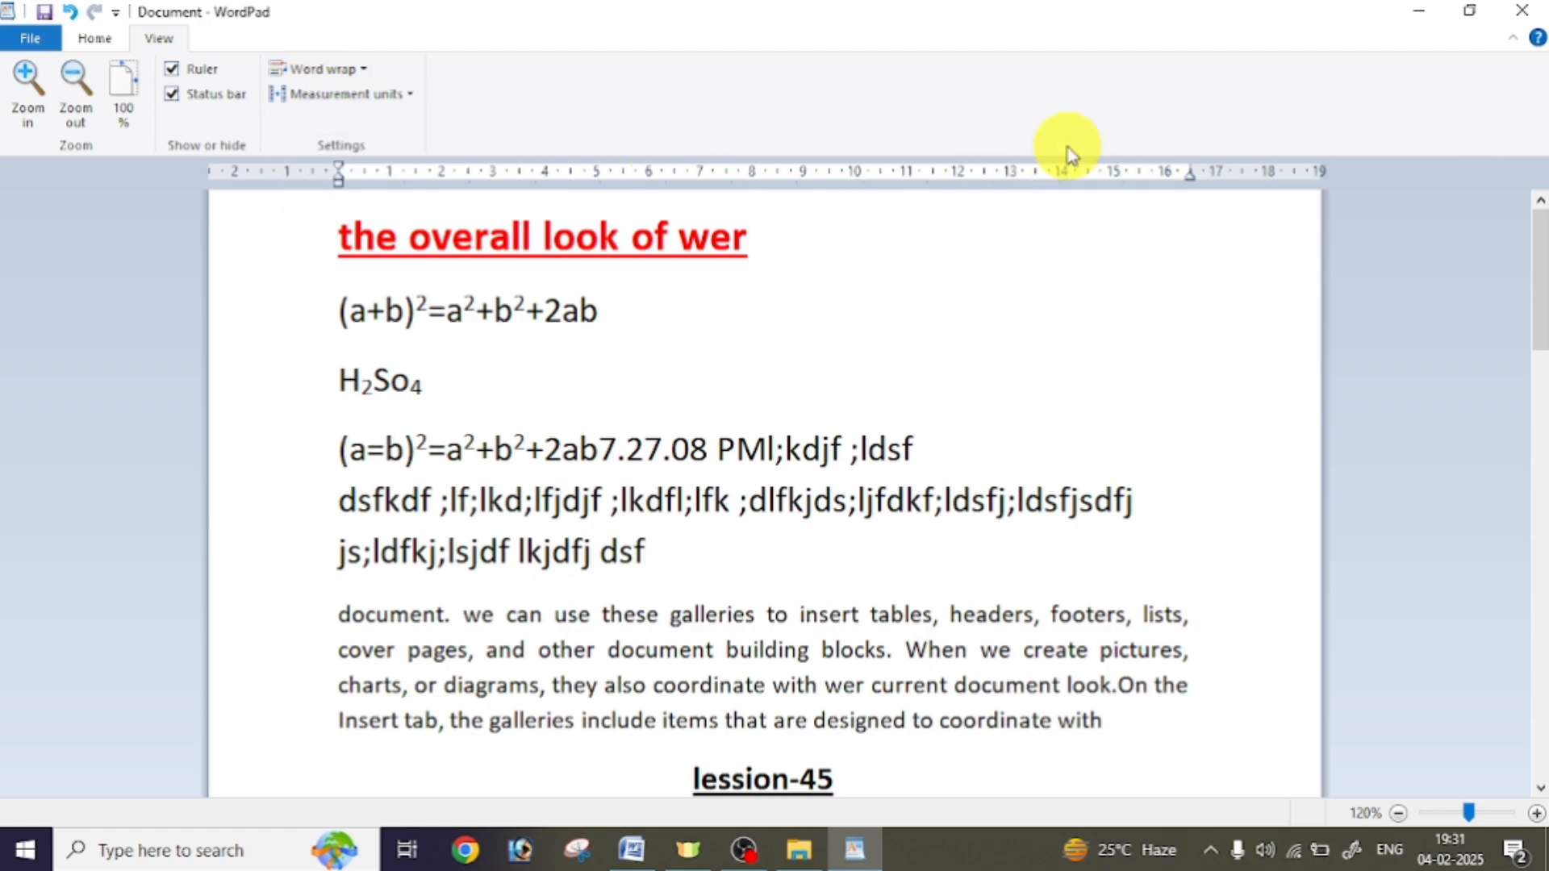
pyautogui.click(339, 95)
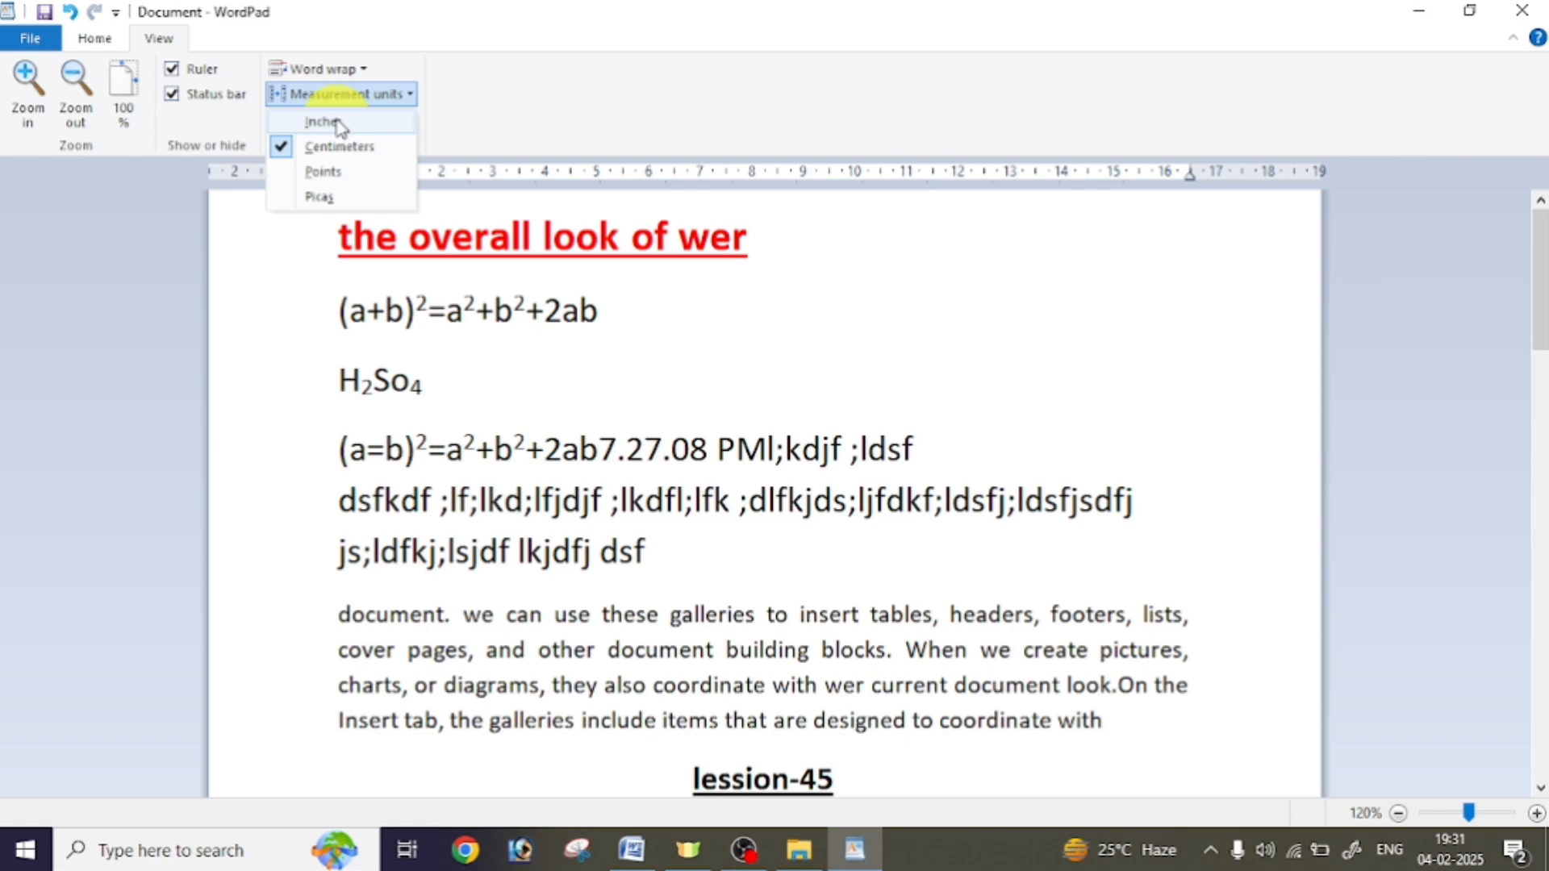
pyautogui.click(337, 123)
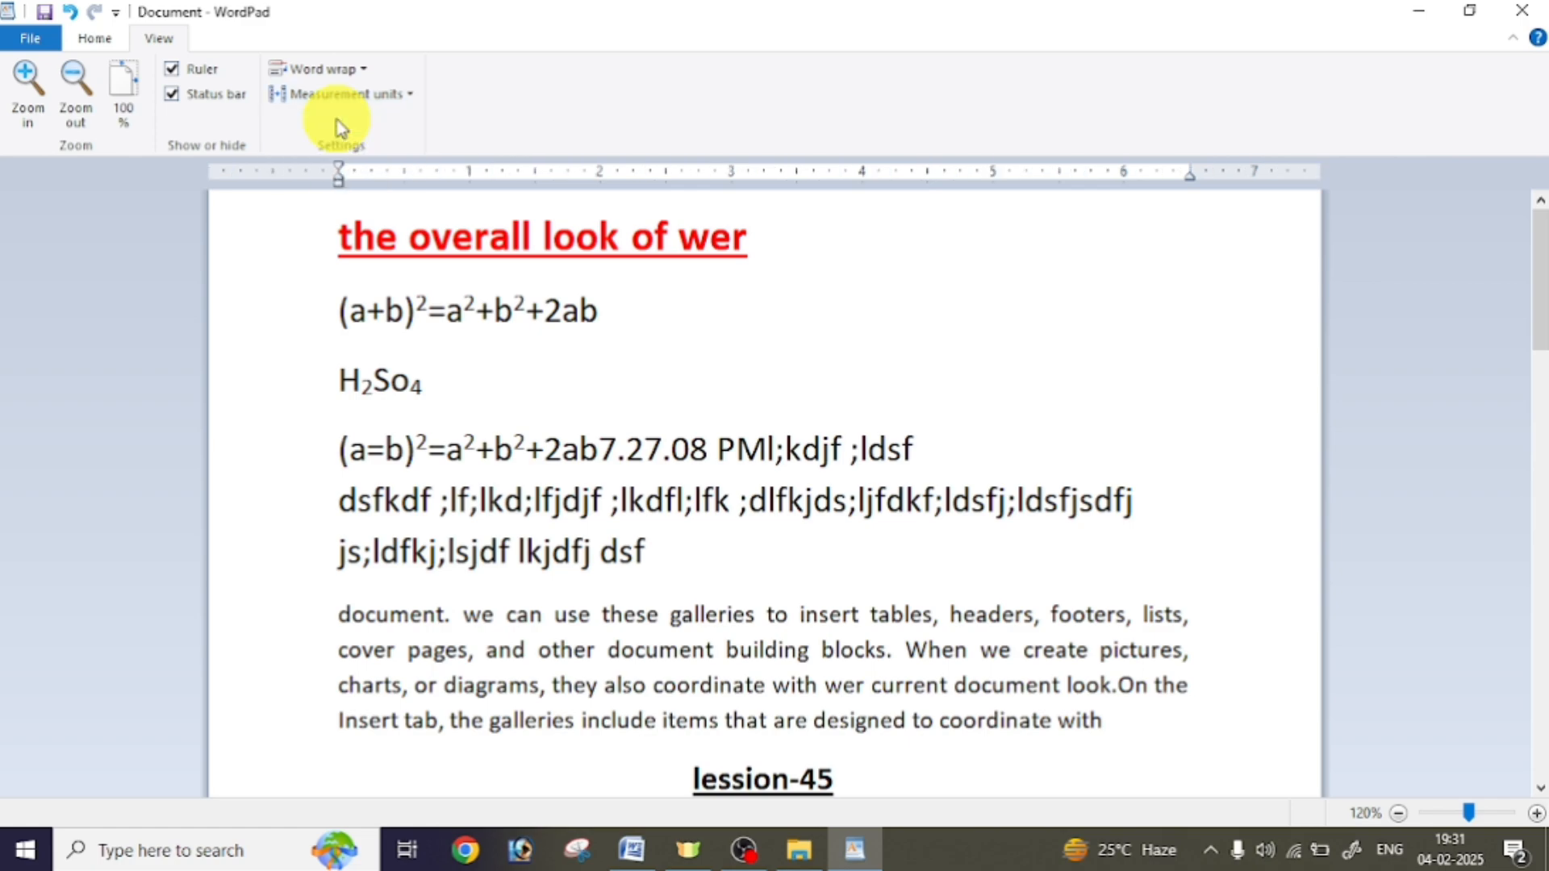
pyautogui.click(97, 40)
pyautogui.click(163, 37)
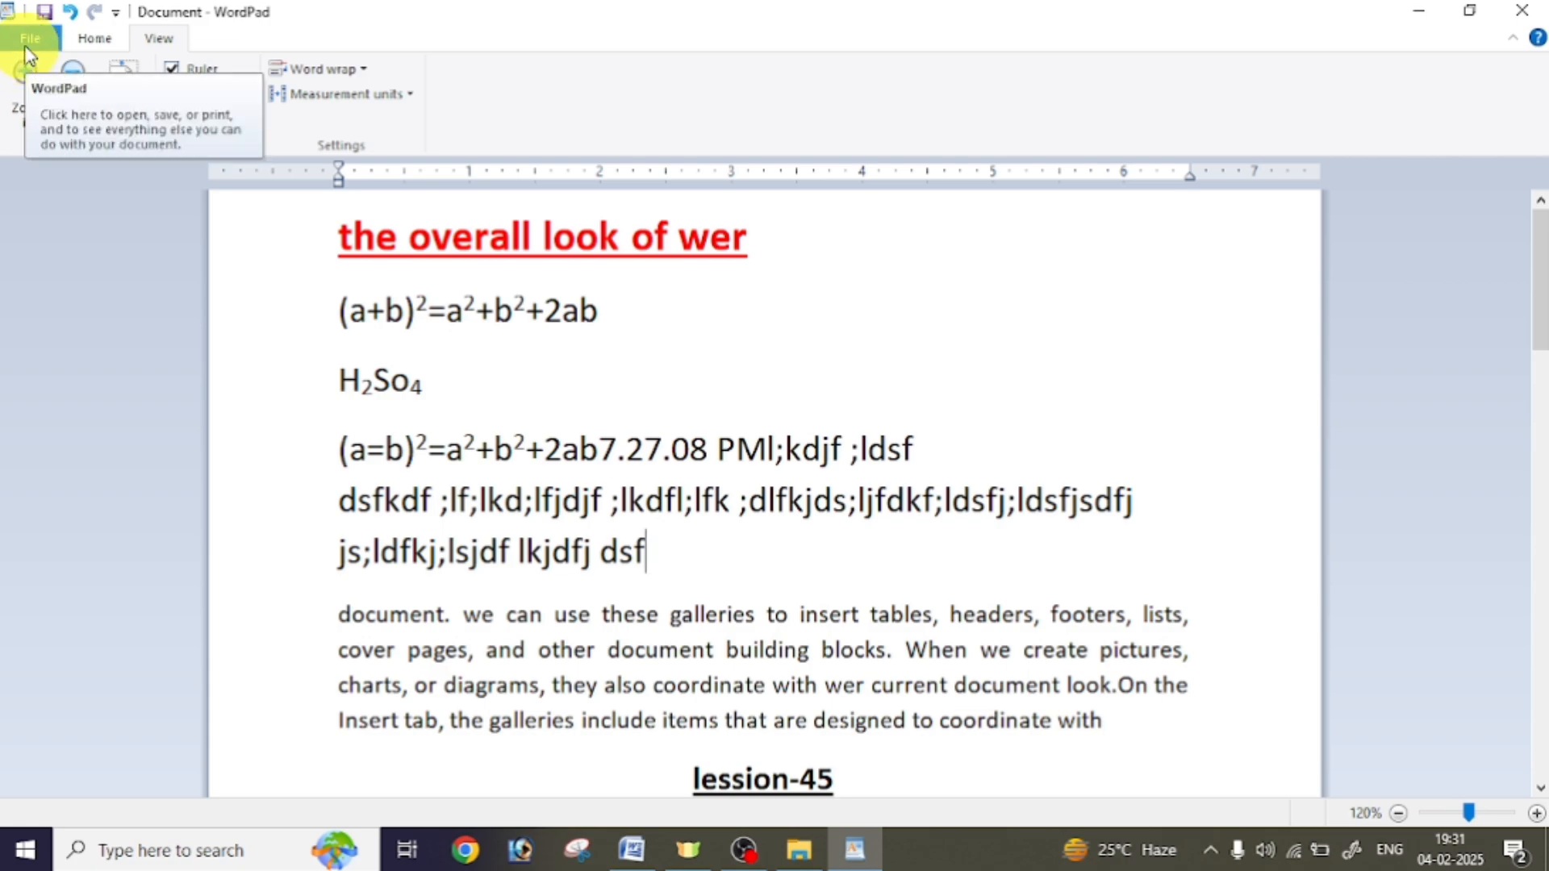
# Delete the filler text after "PMl" on the formula line, from ";kdjf" through the final "dsf"
pyautogui.click(787, 448)
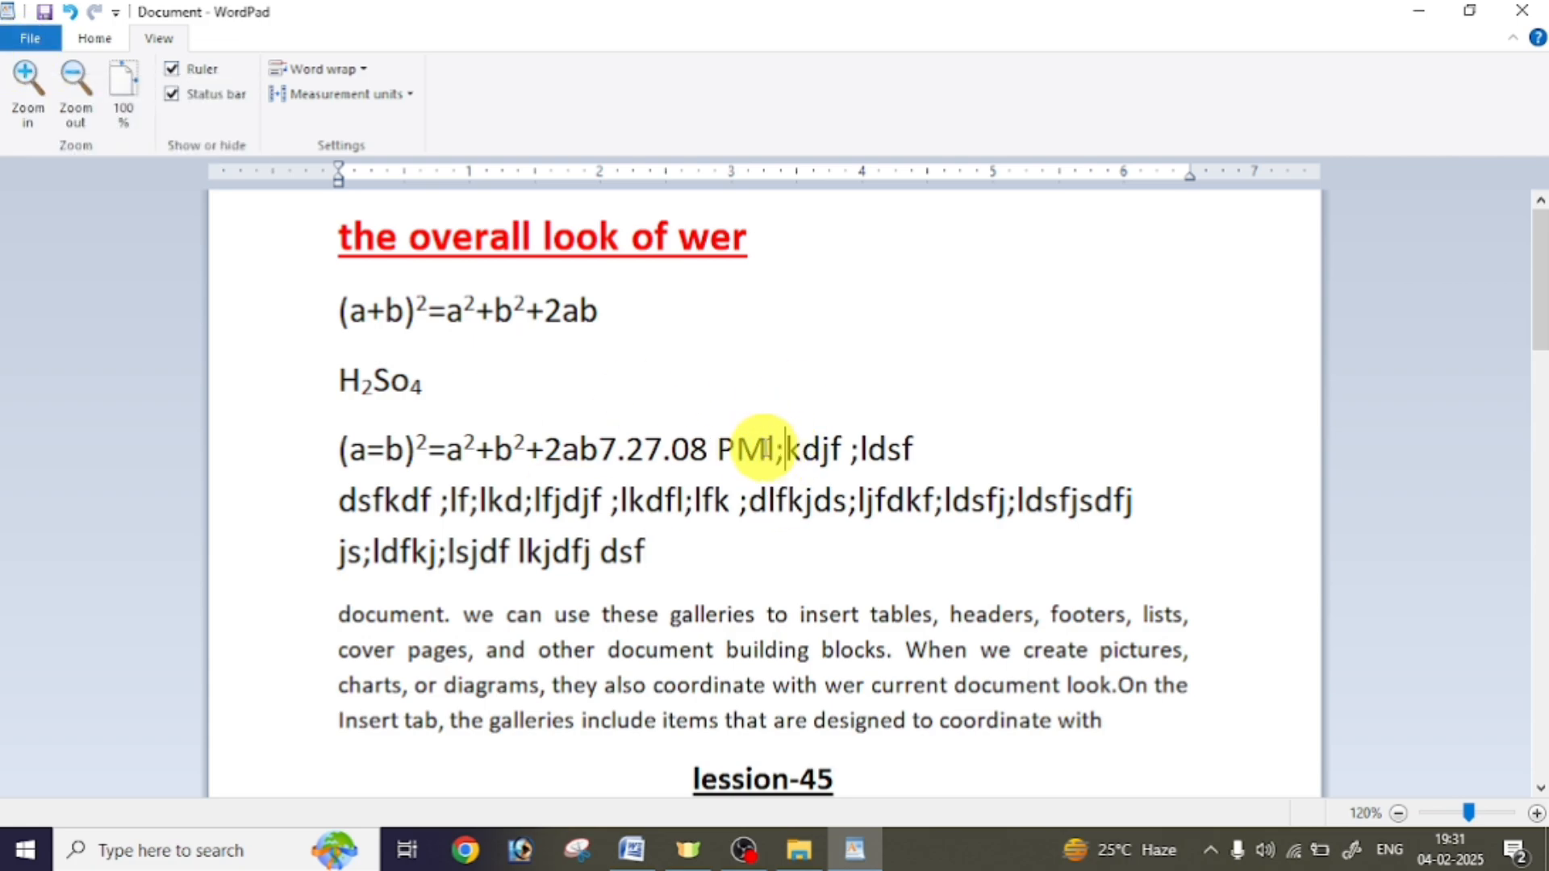
pyautogui.moveTo(776, 449); pyautogui.dragTo(919, 575)
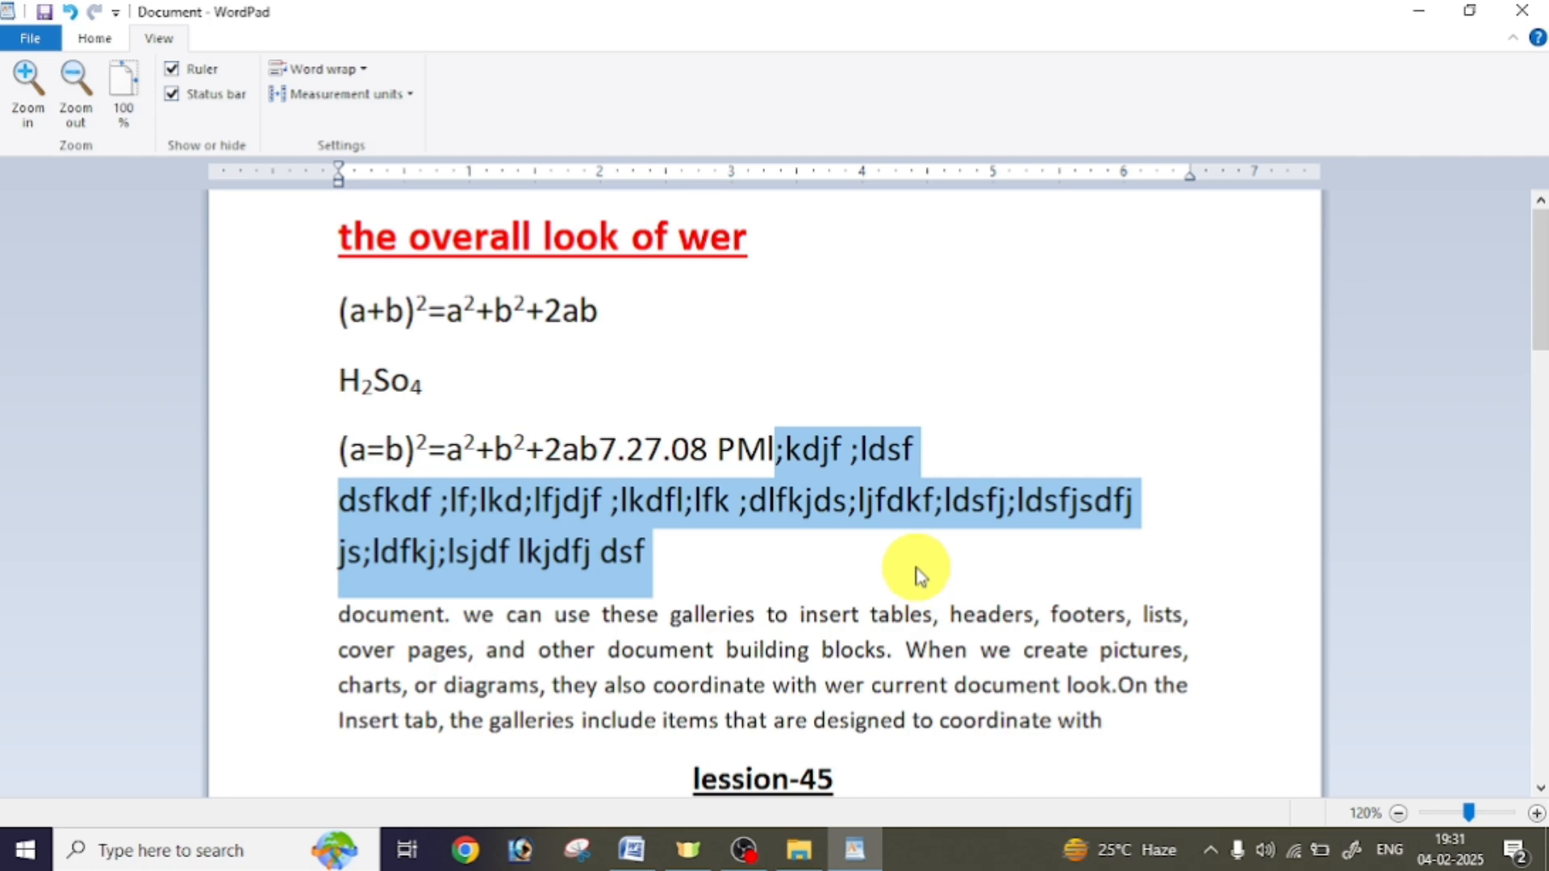
pyautogui.press('Delete')
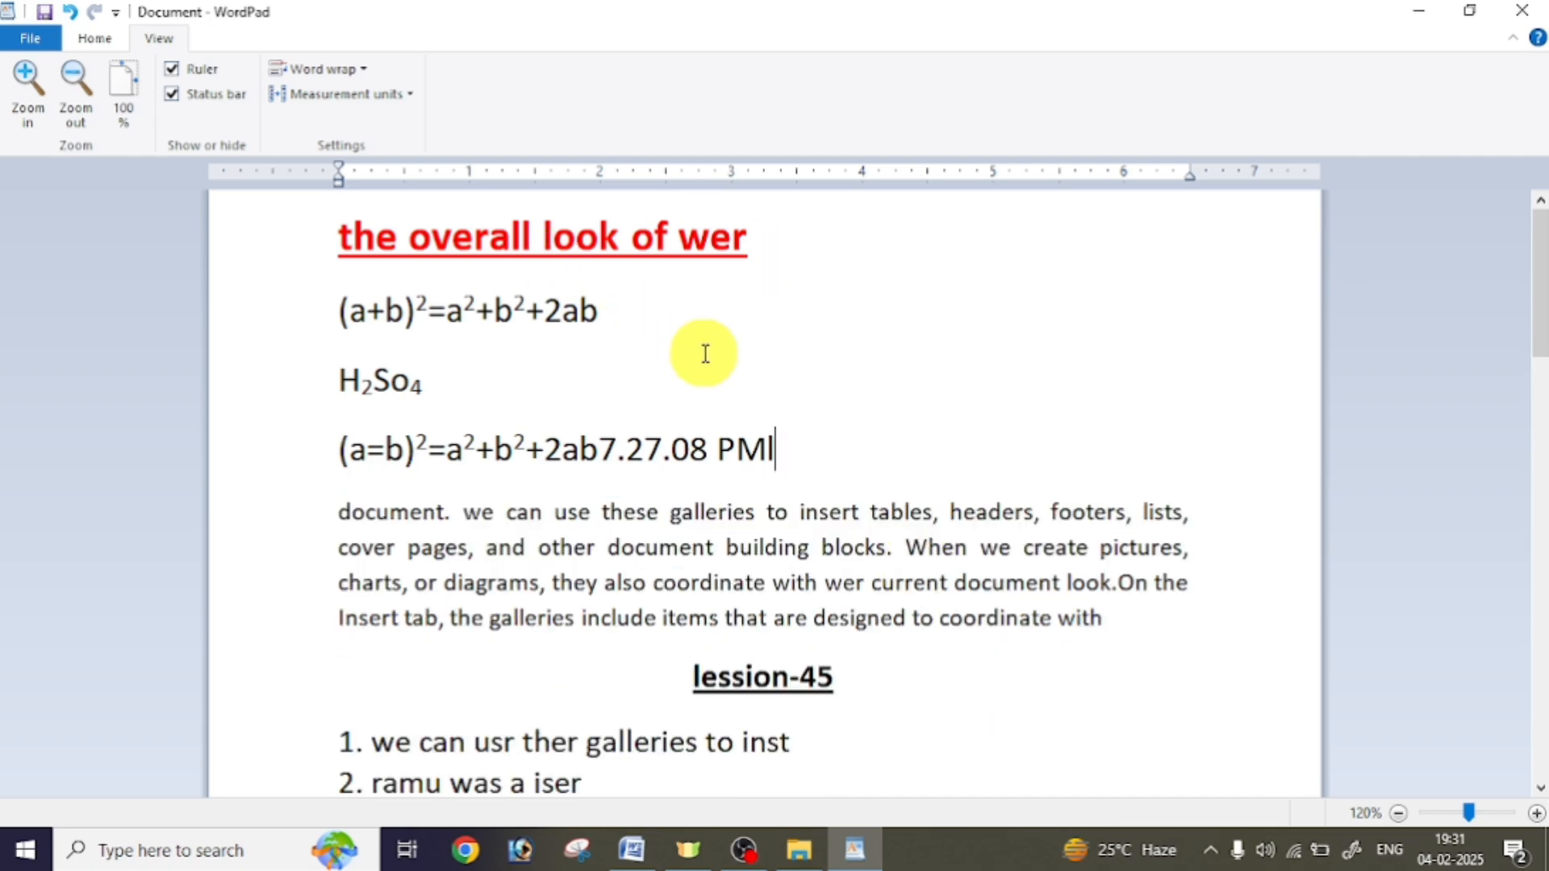
# Start saving the document in the Documents folder and get its file name ready for replacement
pyautogui.click(36, 48)
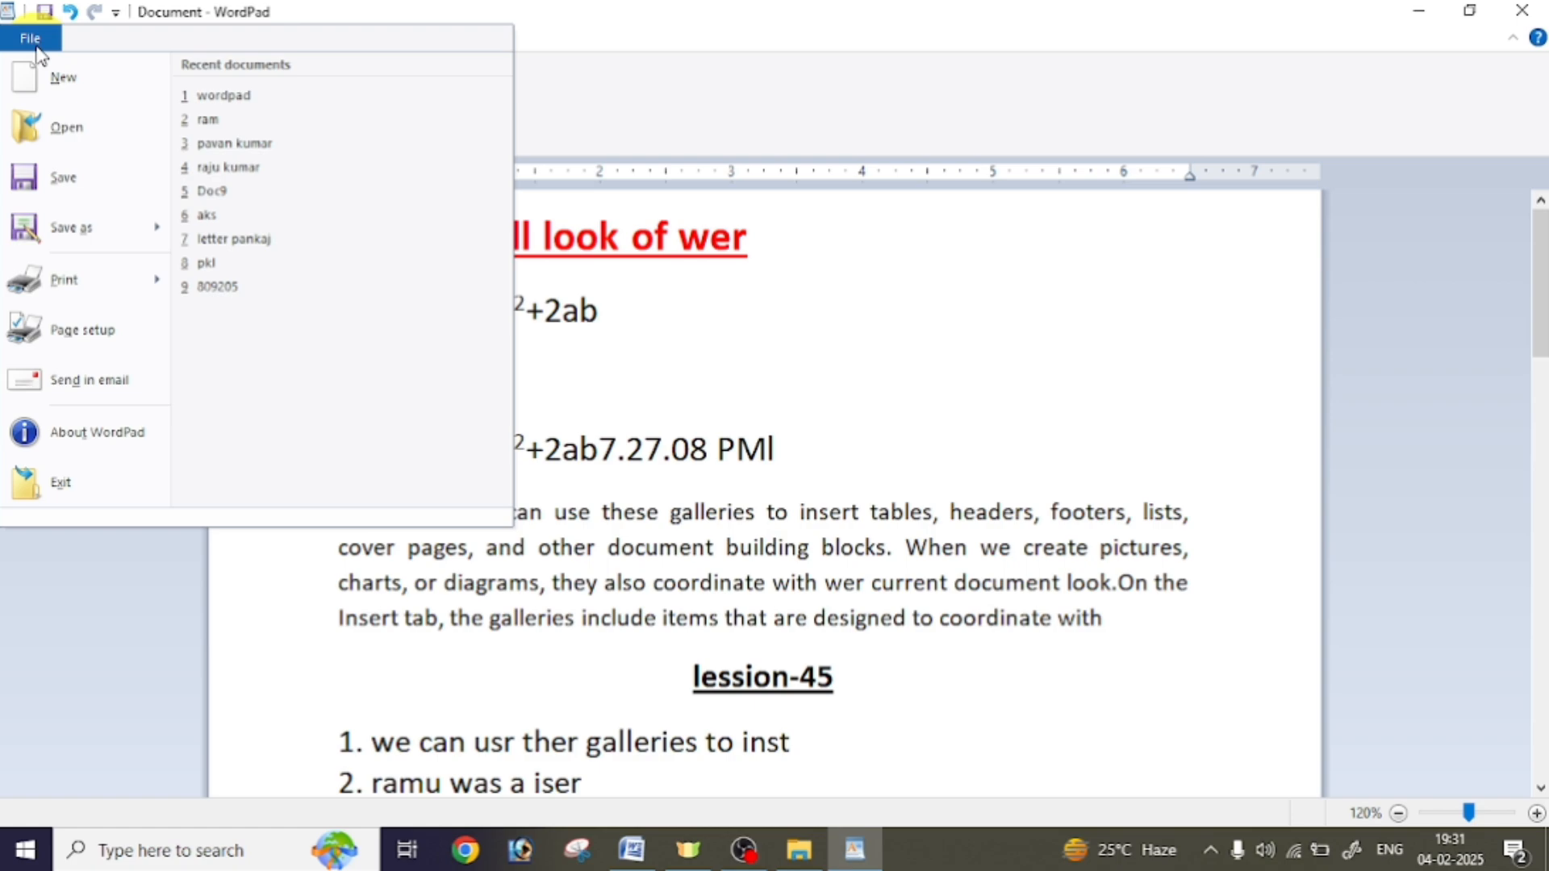
pyautogui.click(56, 193)
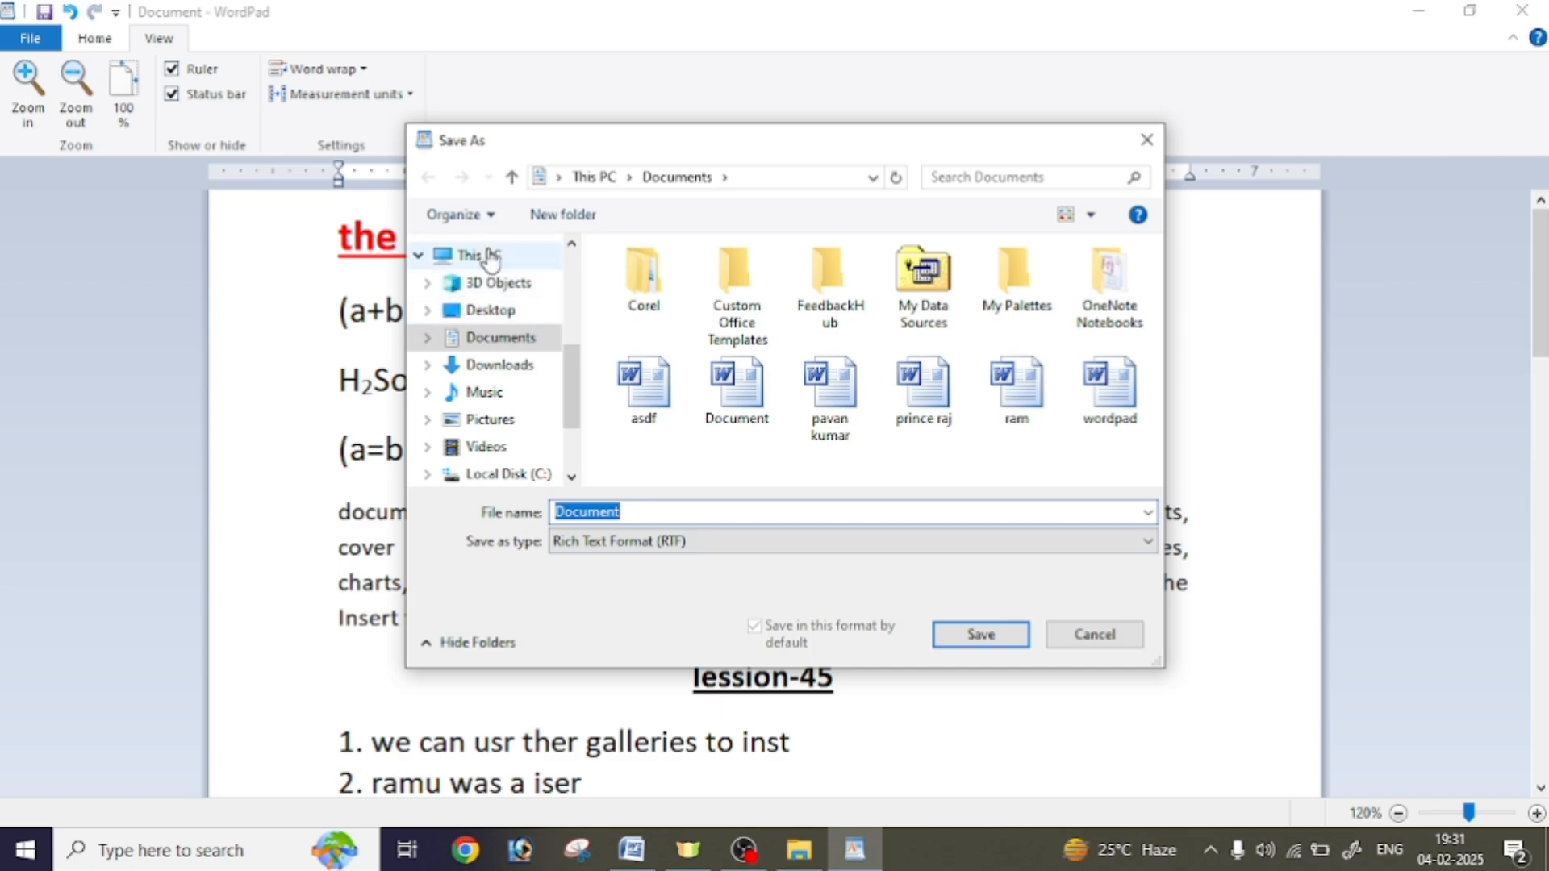
pyautogui.click(482, 348)
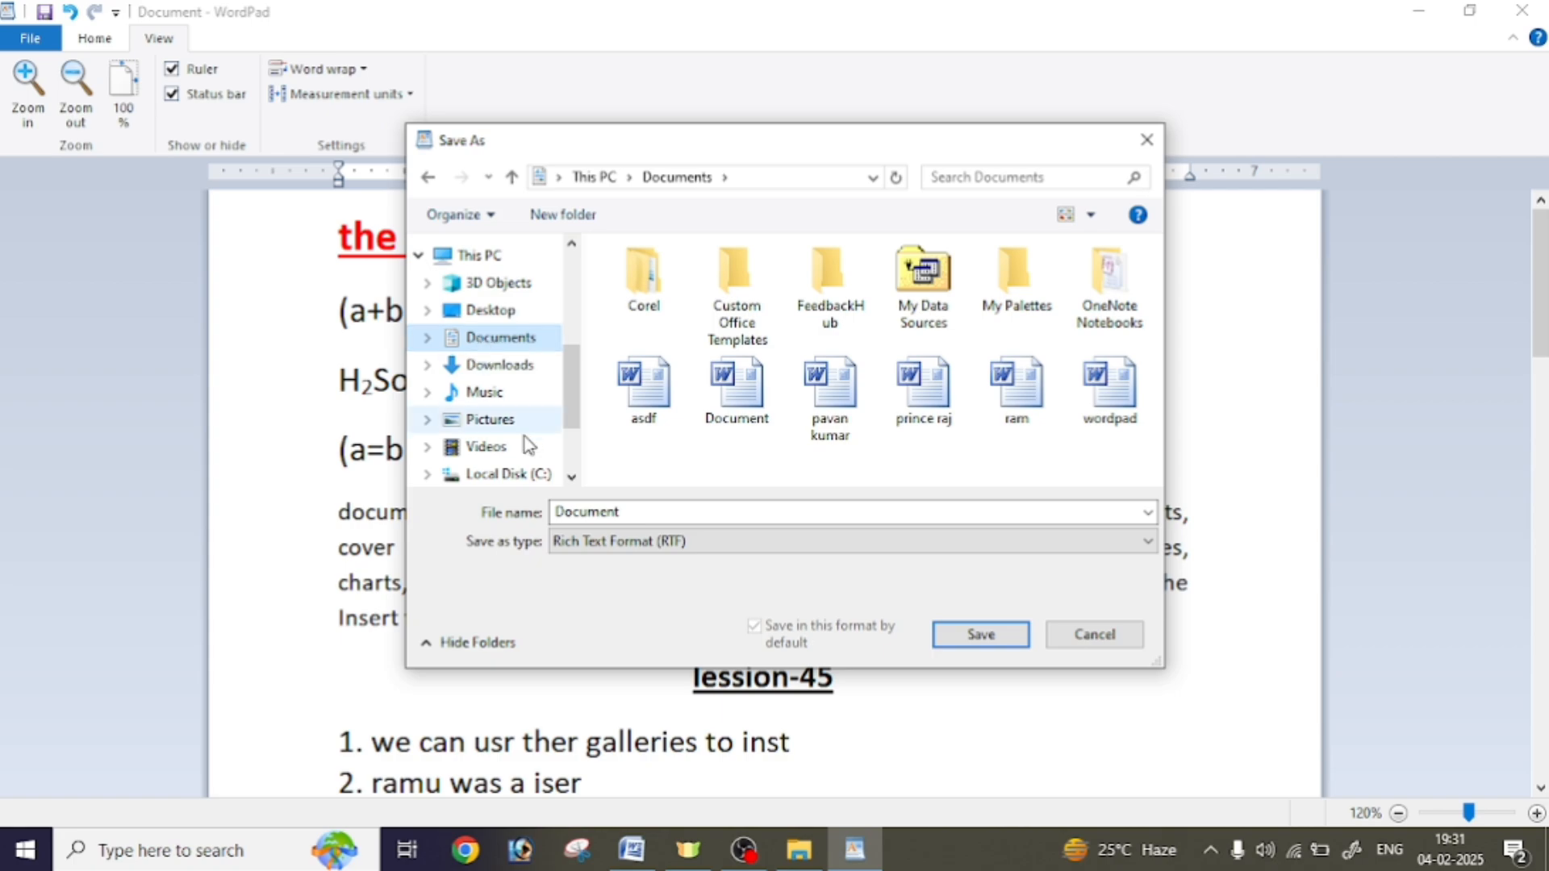
pyautogui.click(664, 514)
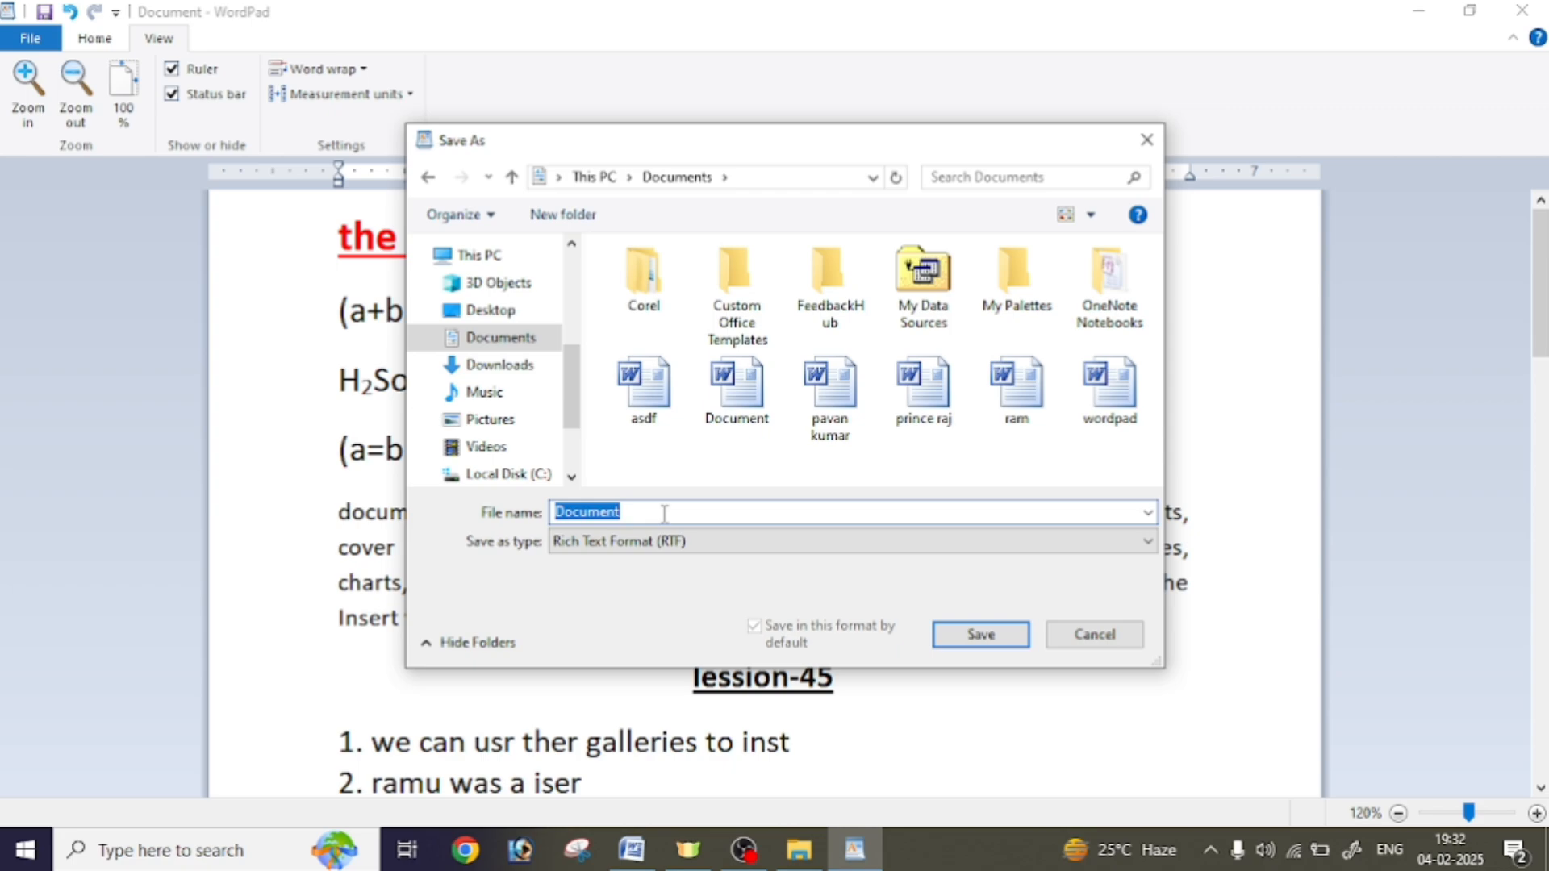
pyautogui.write('mo')
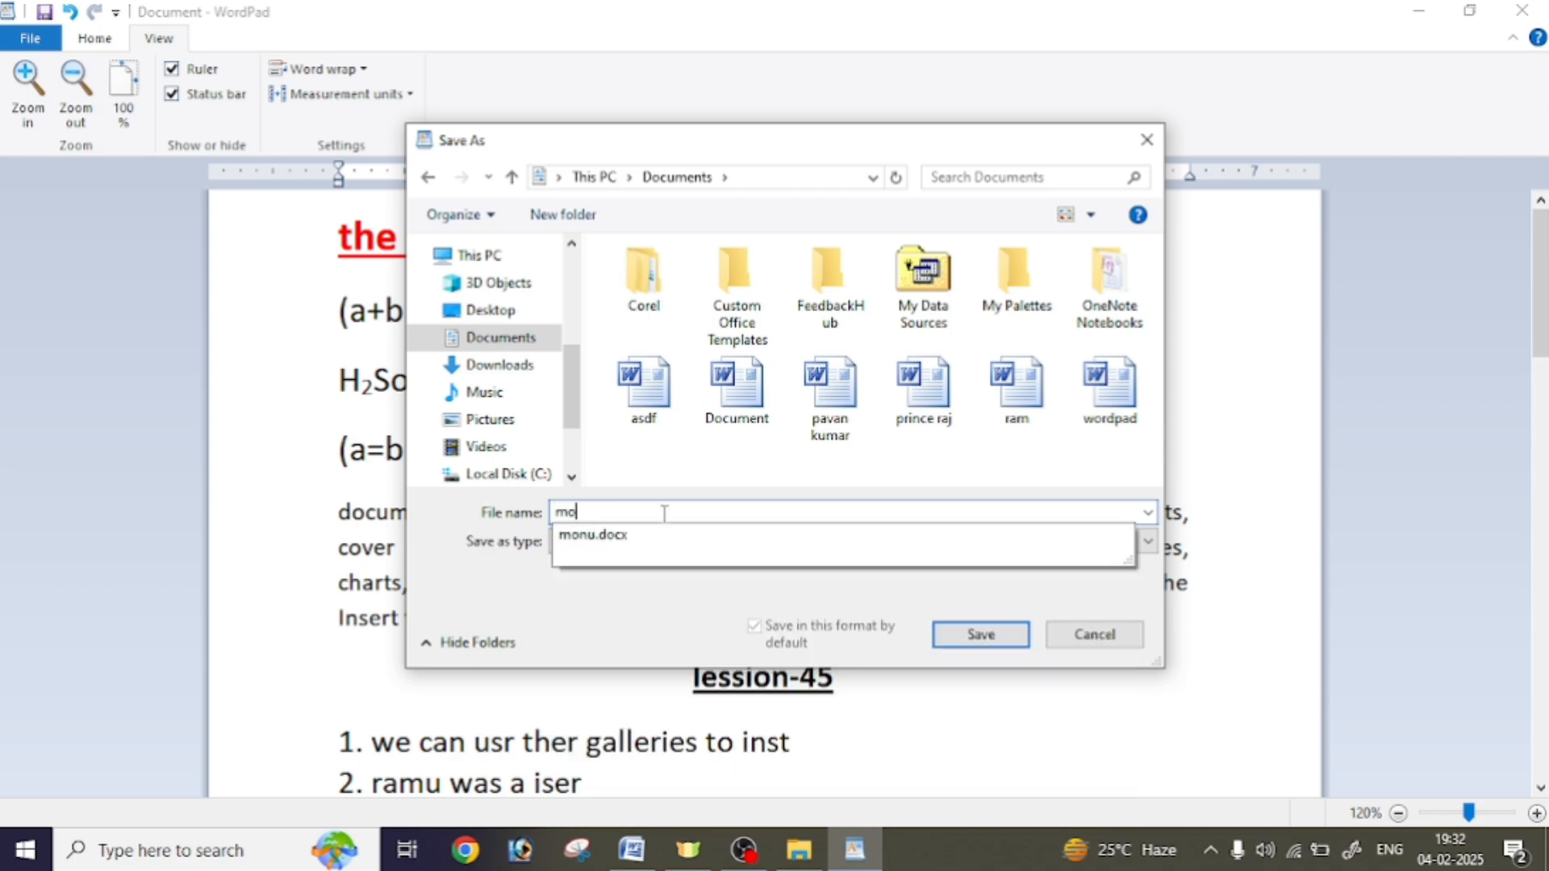
pyautogui.press('BackSpace')
pyautogui.press('BackSpace')
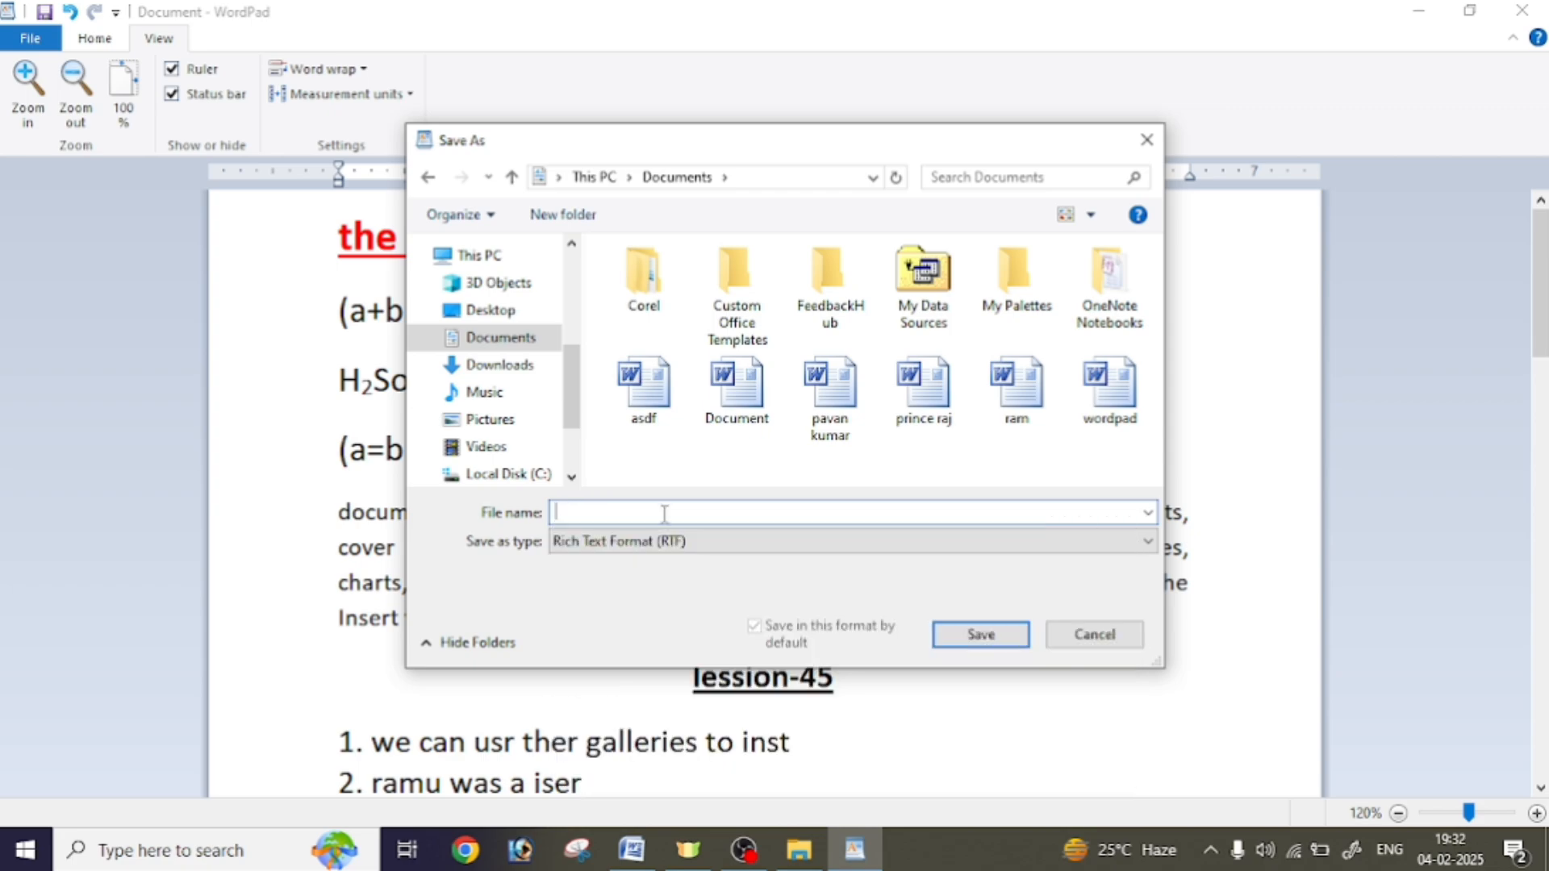
pyautogui.write('raj')
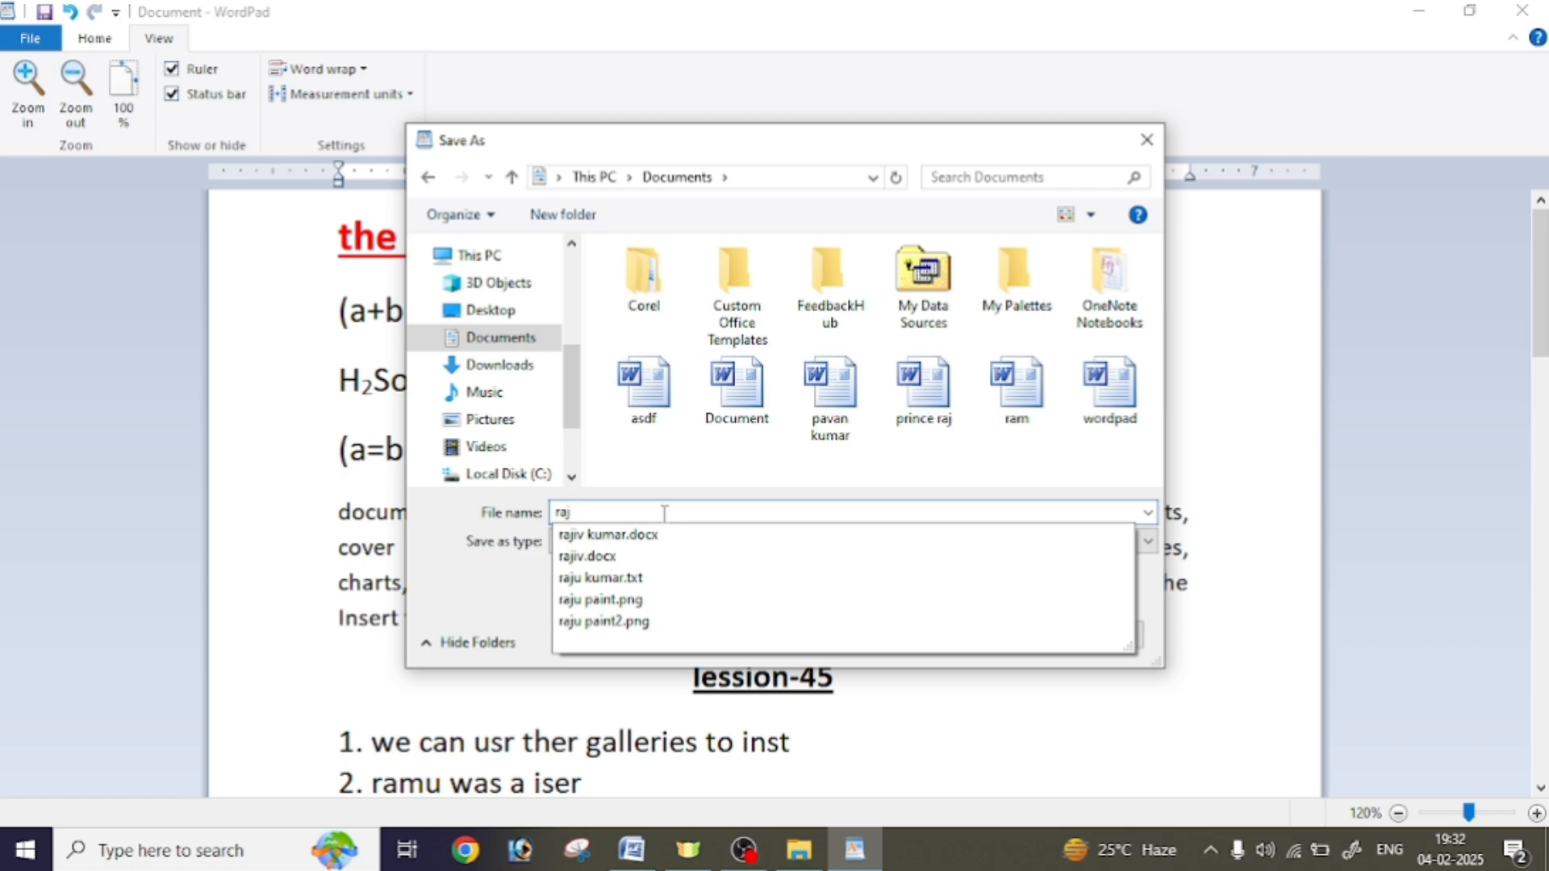
pyautogui.write('u')
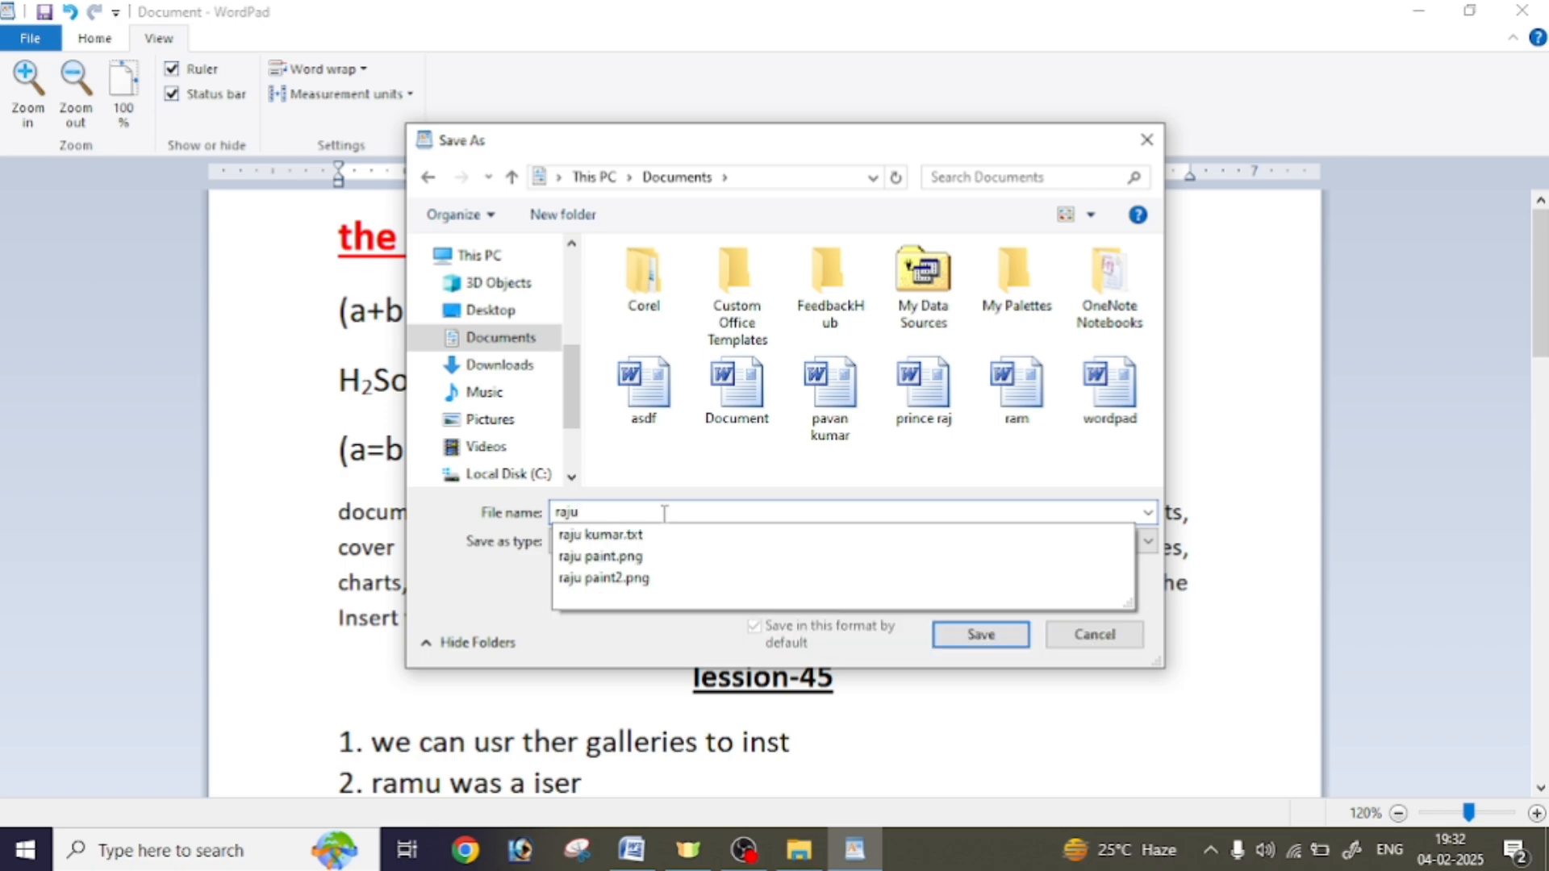
pyautogui.press('BackSpace')
pyautogui.press('BackSpace')
pyautogui.press('BackSpace')
pyautogui.press('BackSpace')
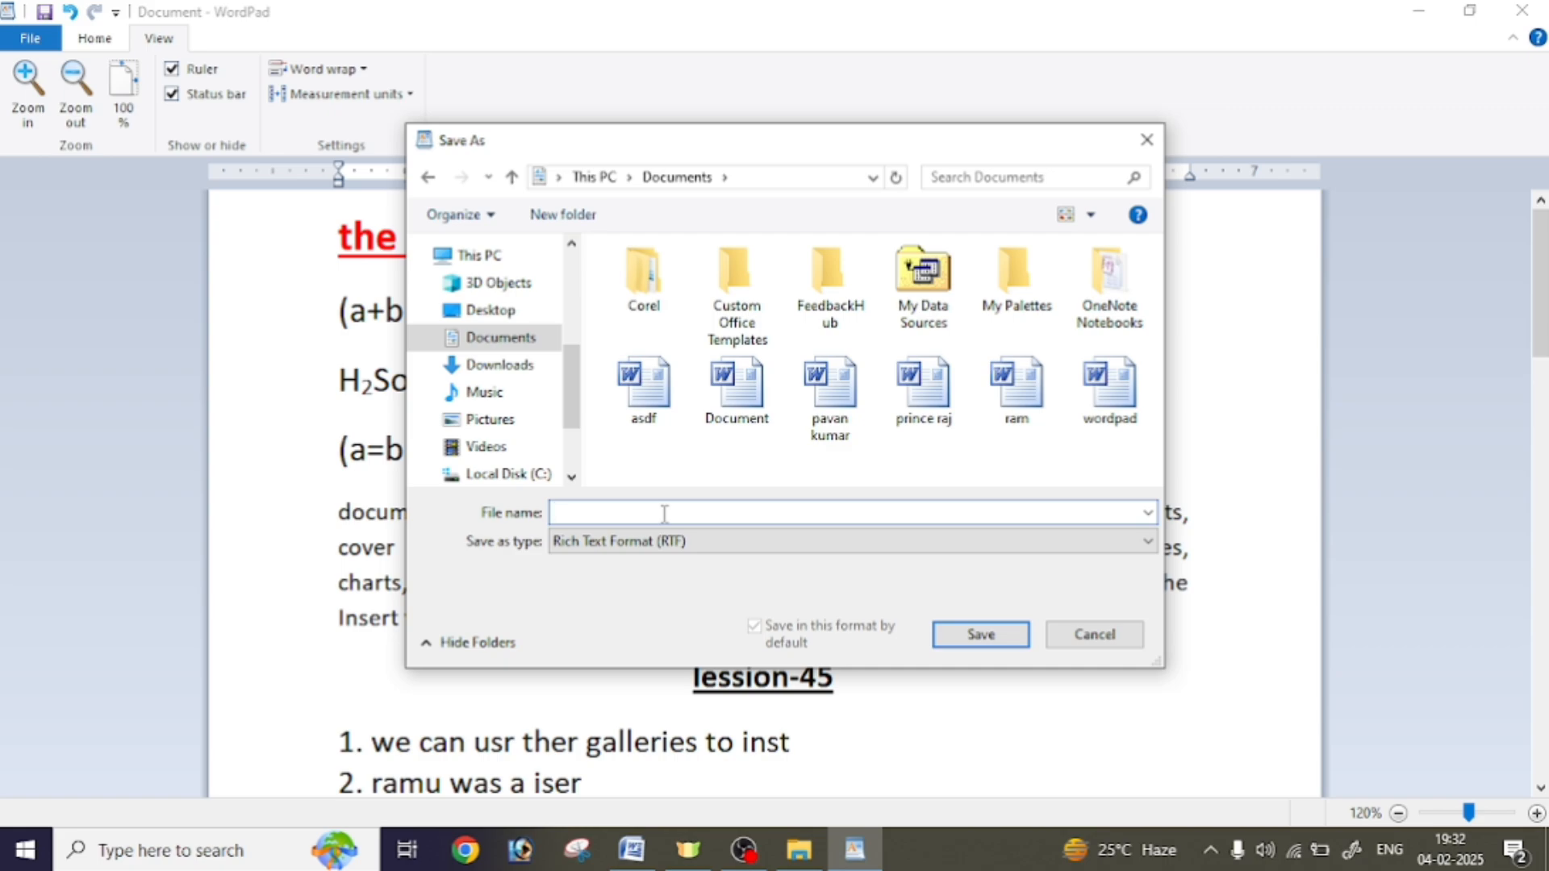
# Name the file "rita" and save it in Rich Text Format (RTF)
pyautogui.write('rita')
pyautogui.click(981, 636)
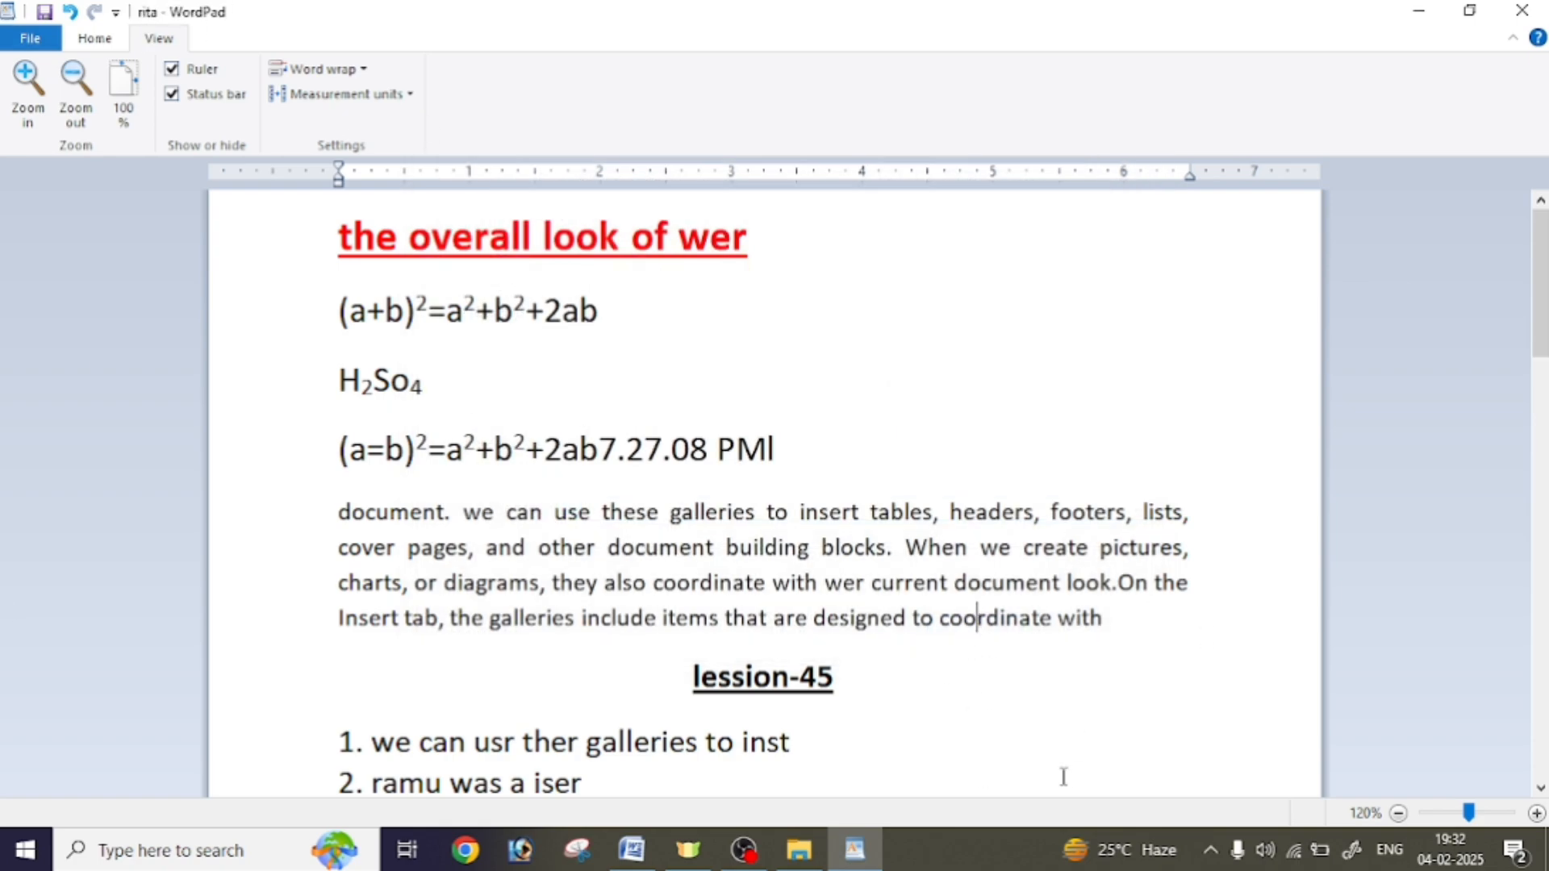
pyautogui.click(688, 849)
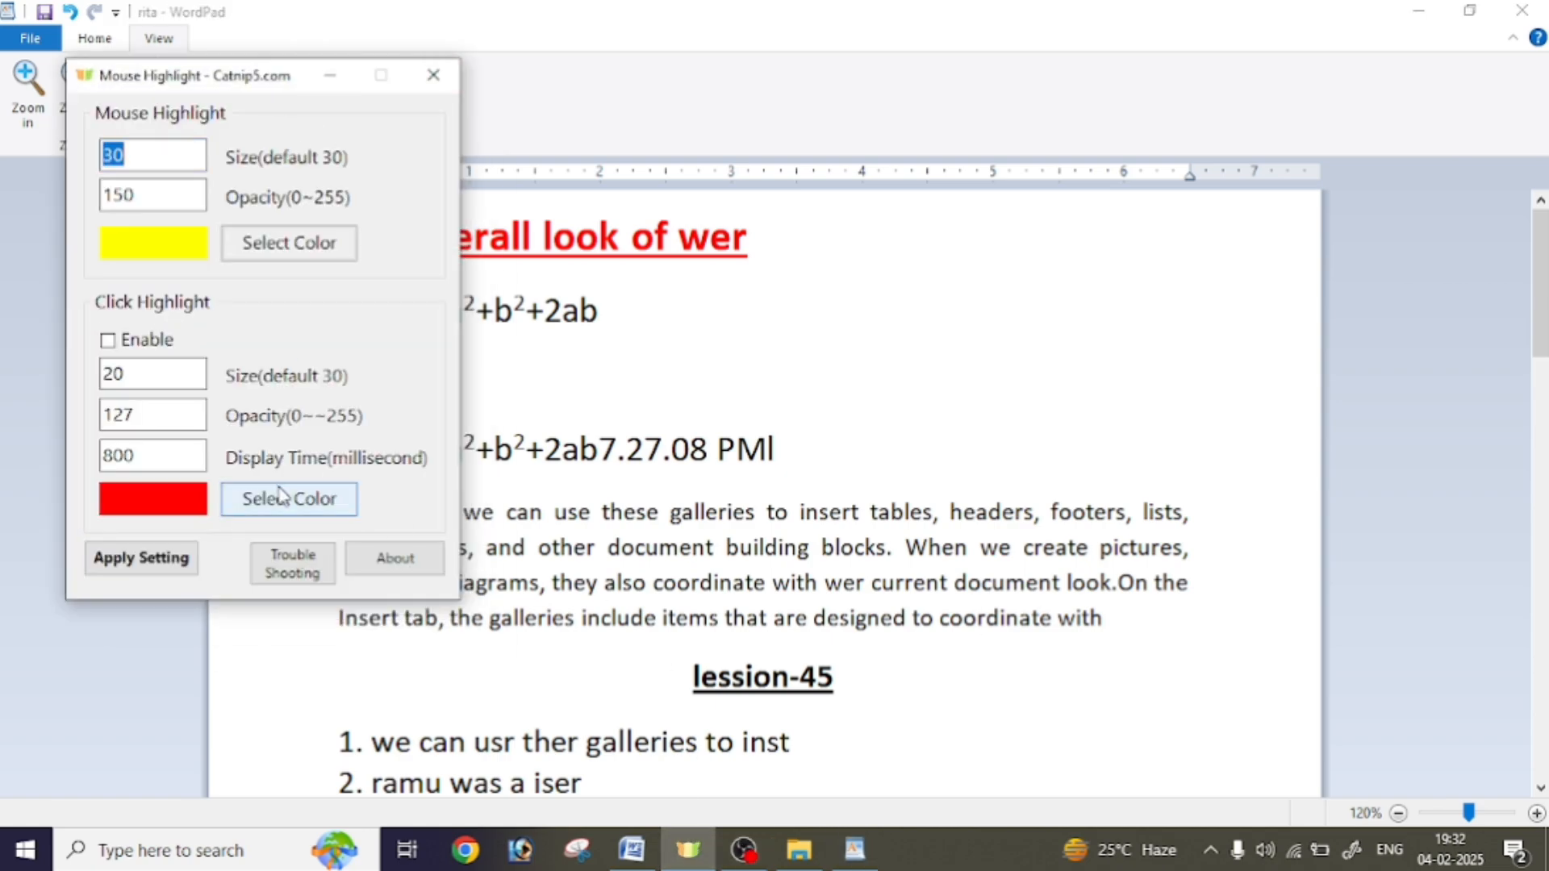
pyautogui.click(328, 77)
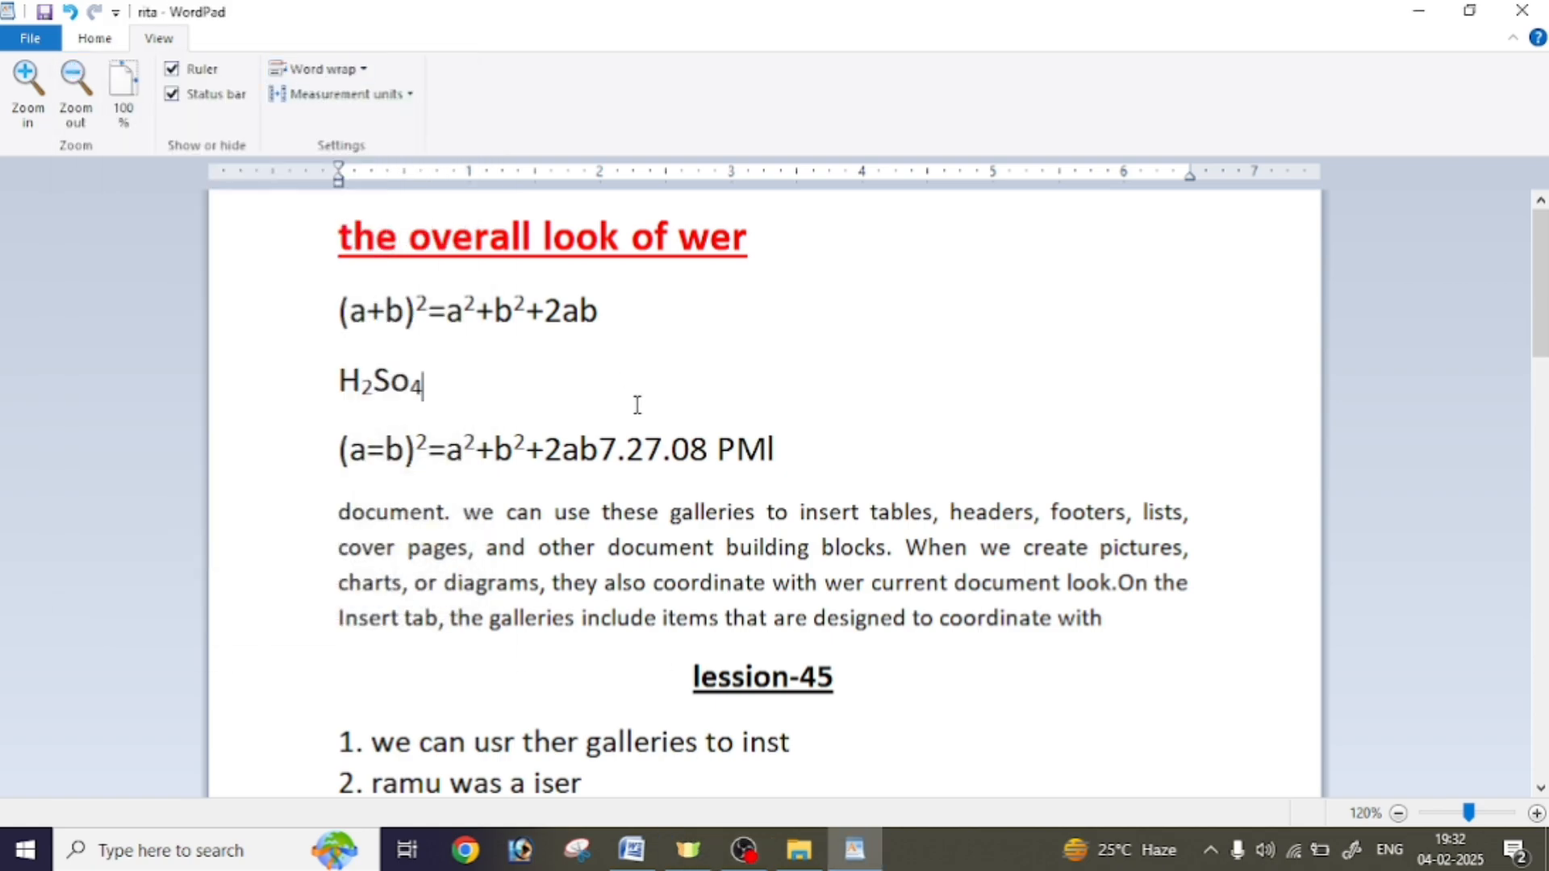
# Start a new blank document, and reopen the saved file "rita" from the Documents folder
pyautogui.click(35, 32)
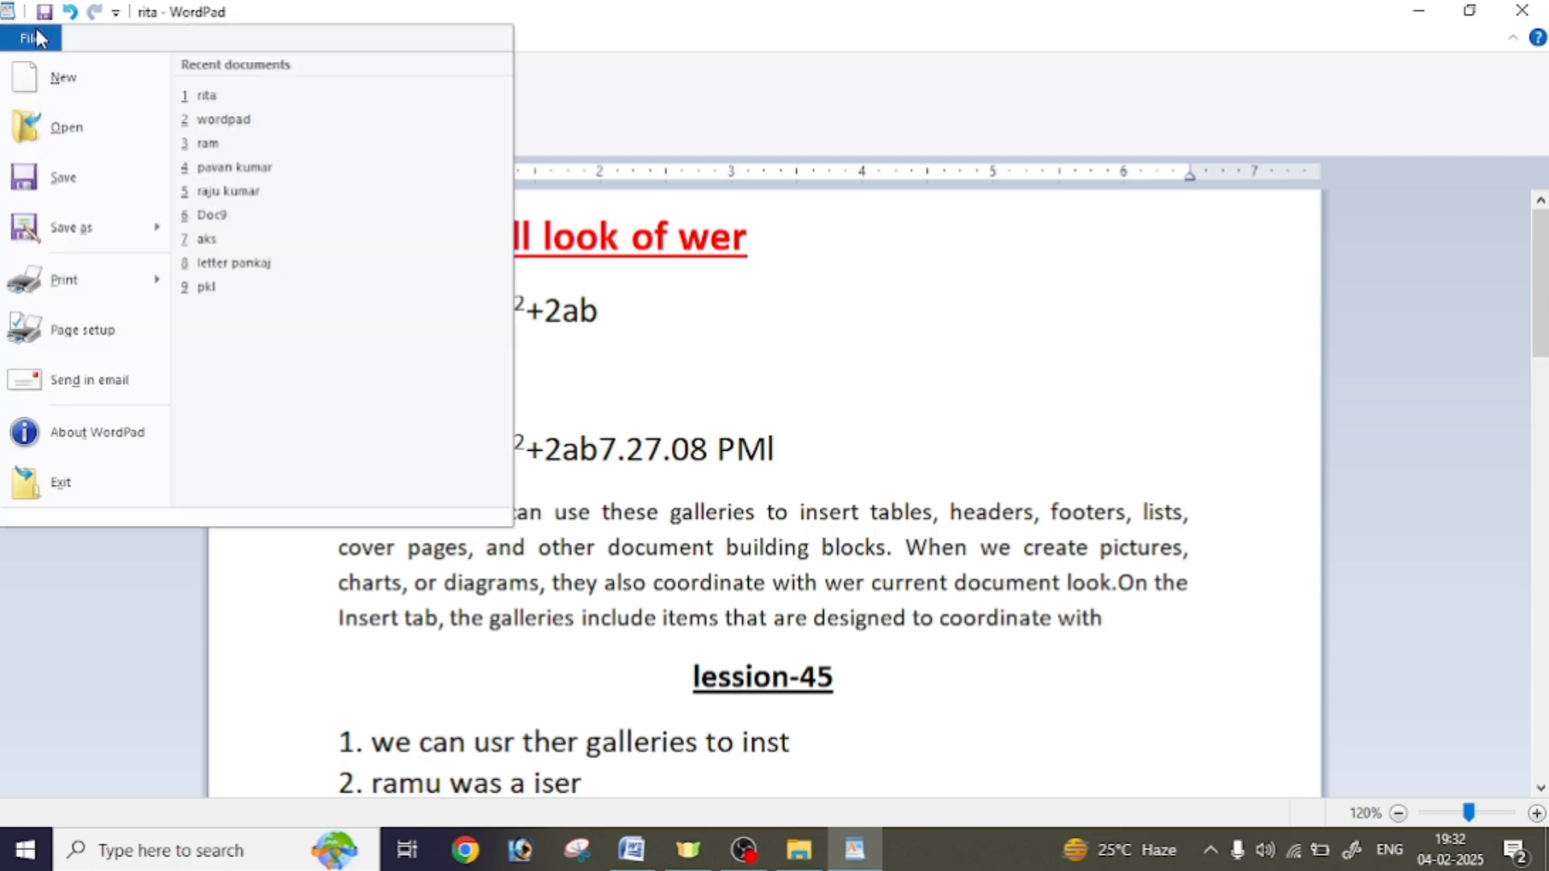
pyautogui.click(62, 78)
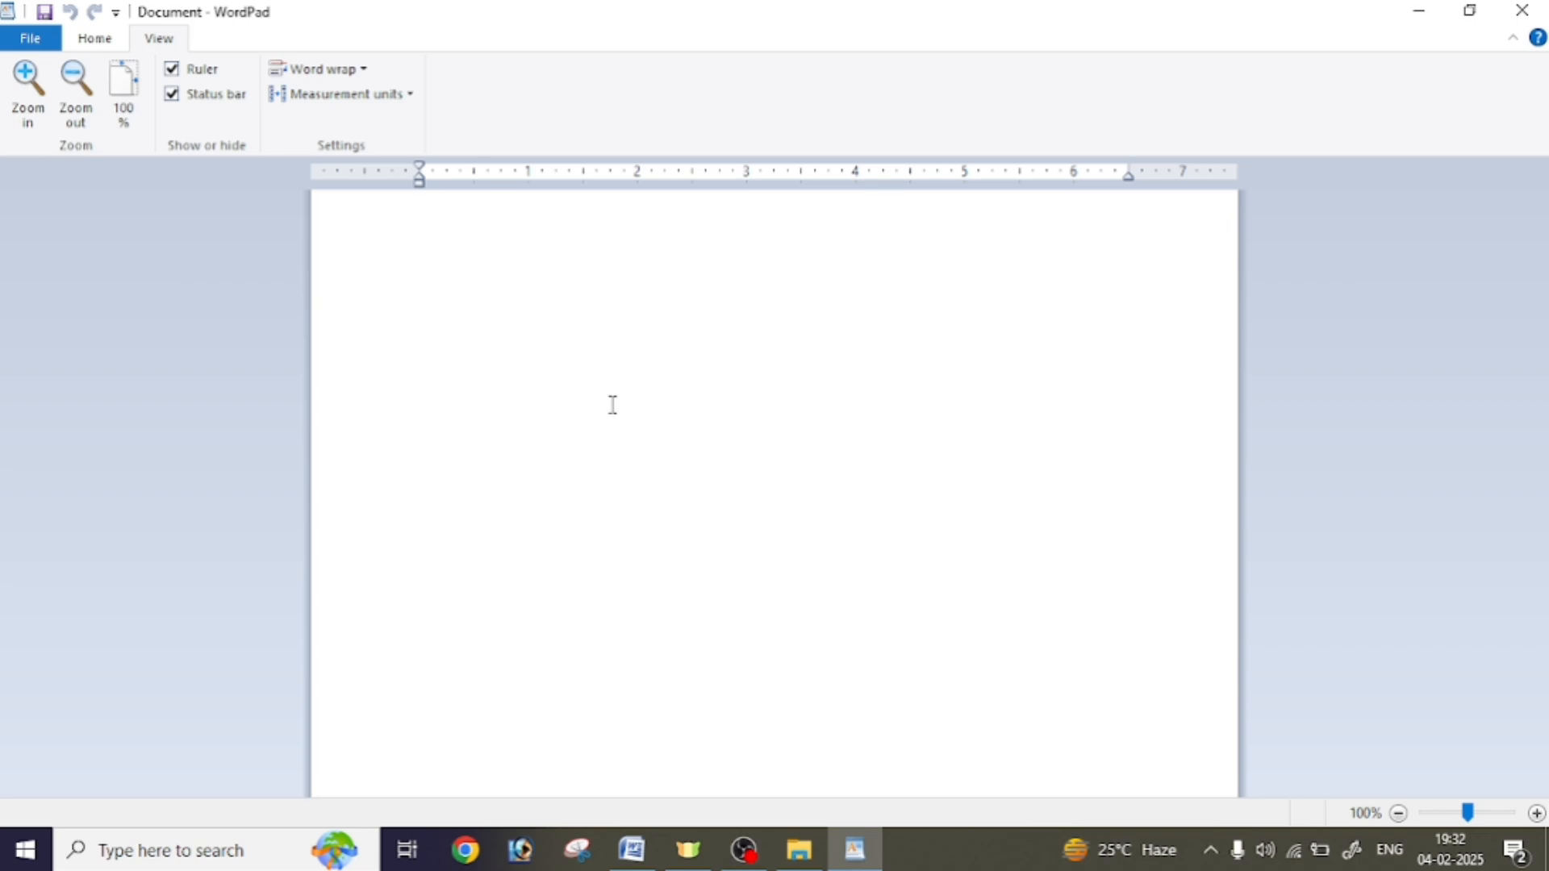
pyautogui.click(24, 42)
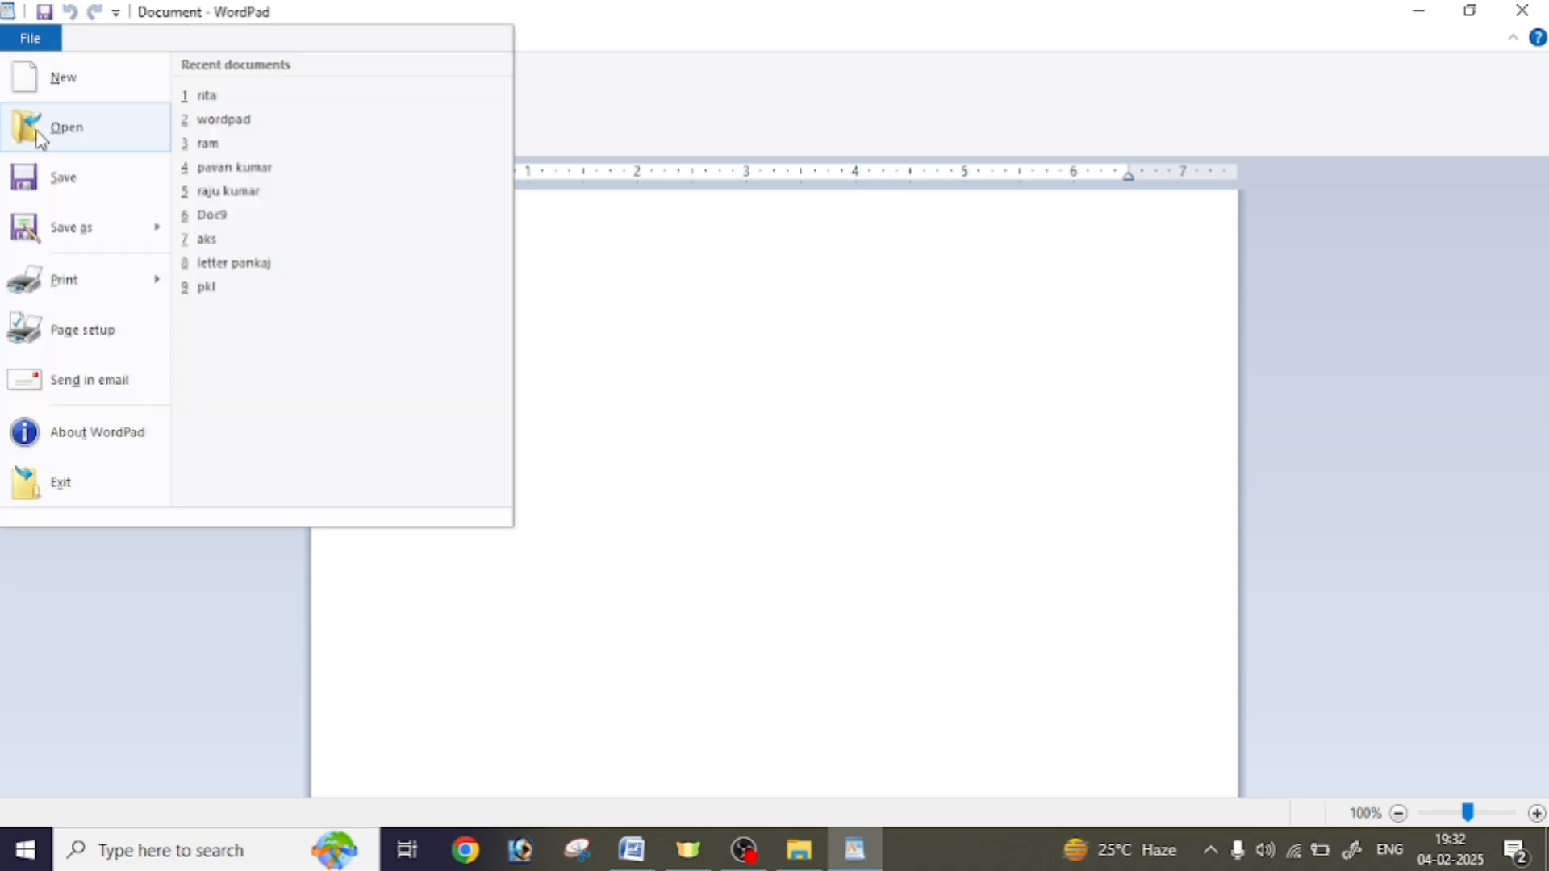
pyautogui.click(65, 128)
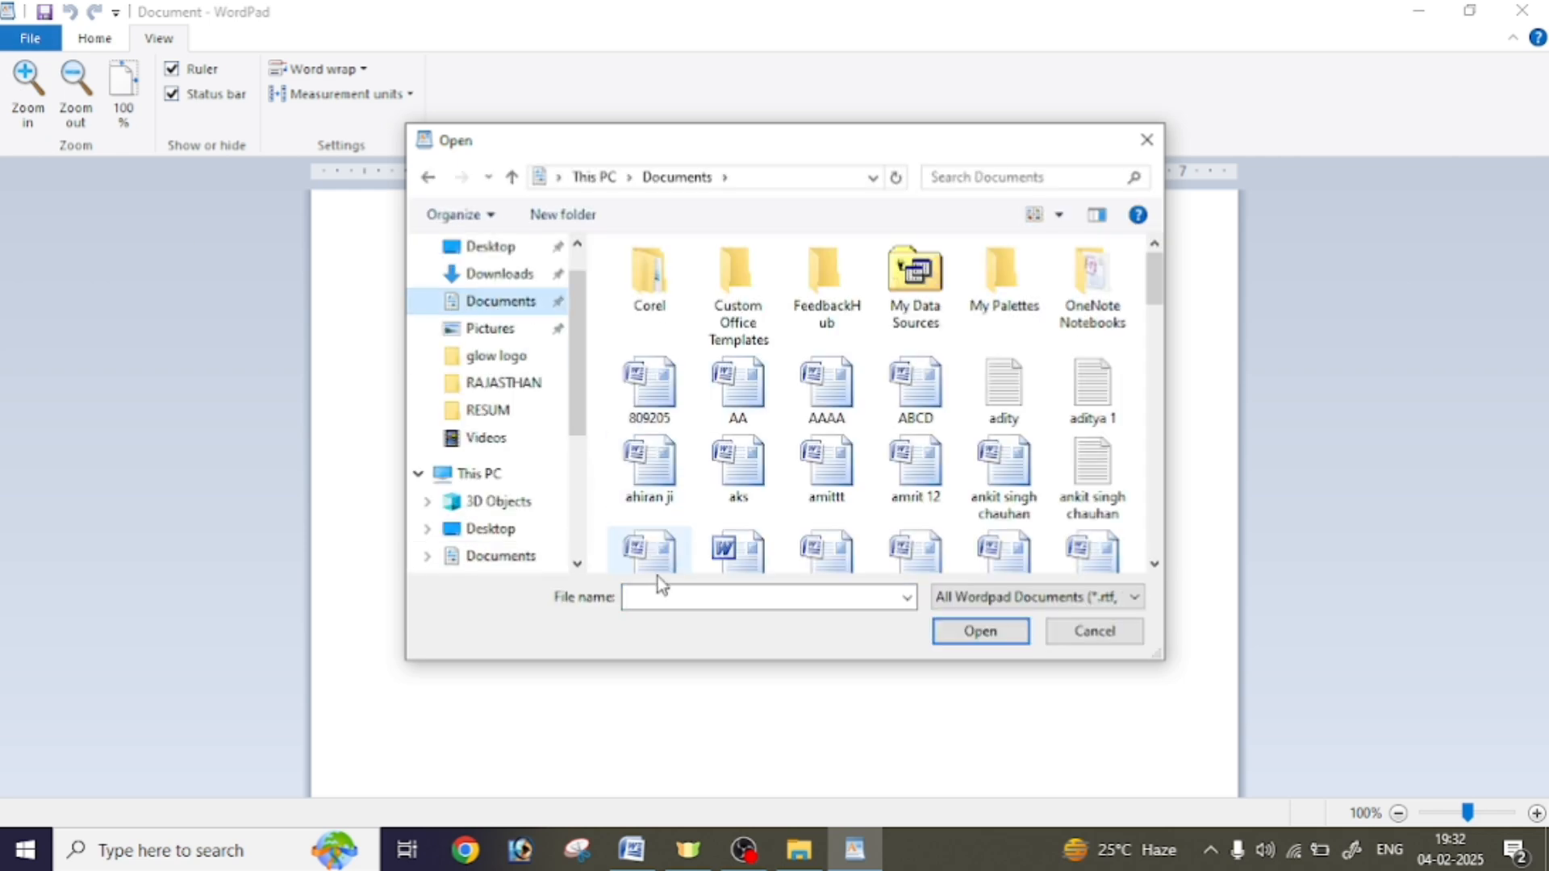
pyautogui.click(658, 597)
pyautogui.write('rita')
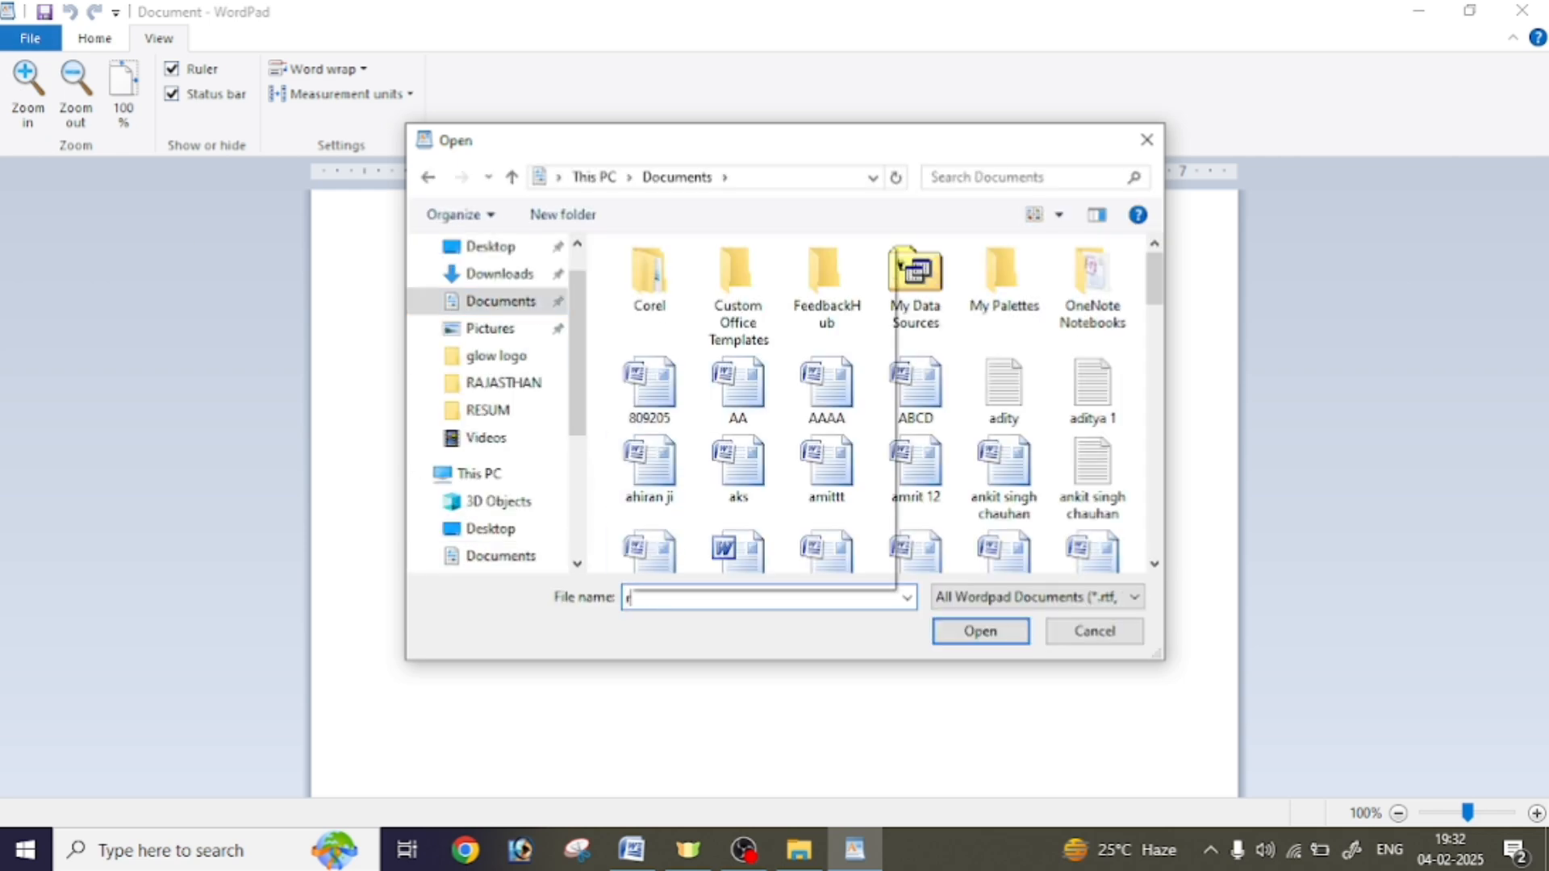
pyautogui.click(980, 632)
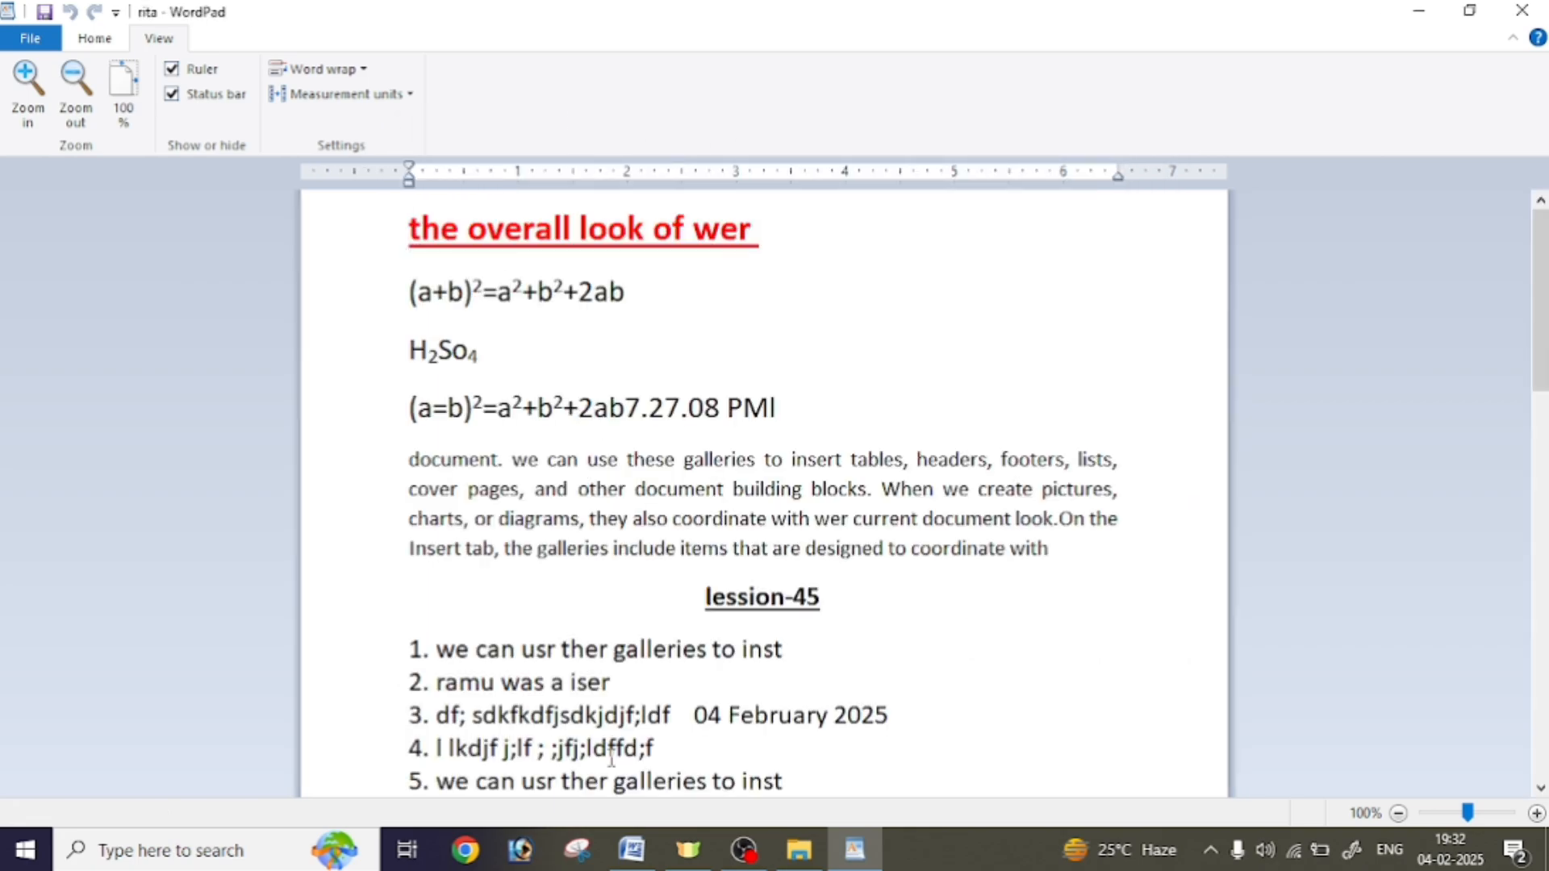
pyautogui.click(688, 850)
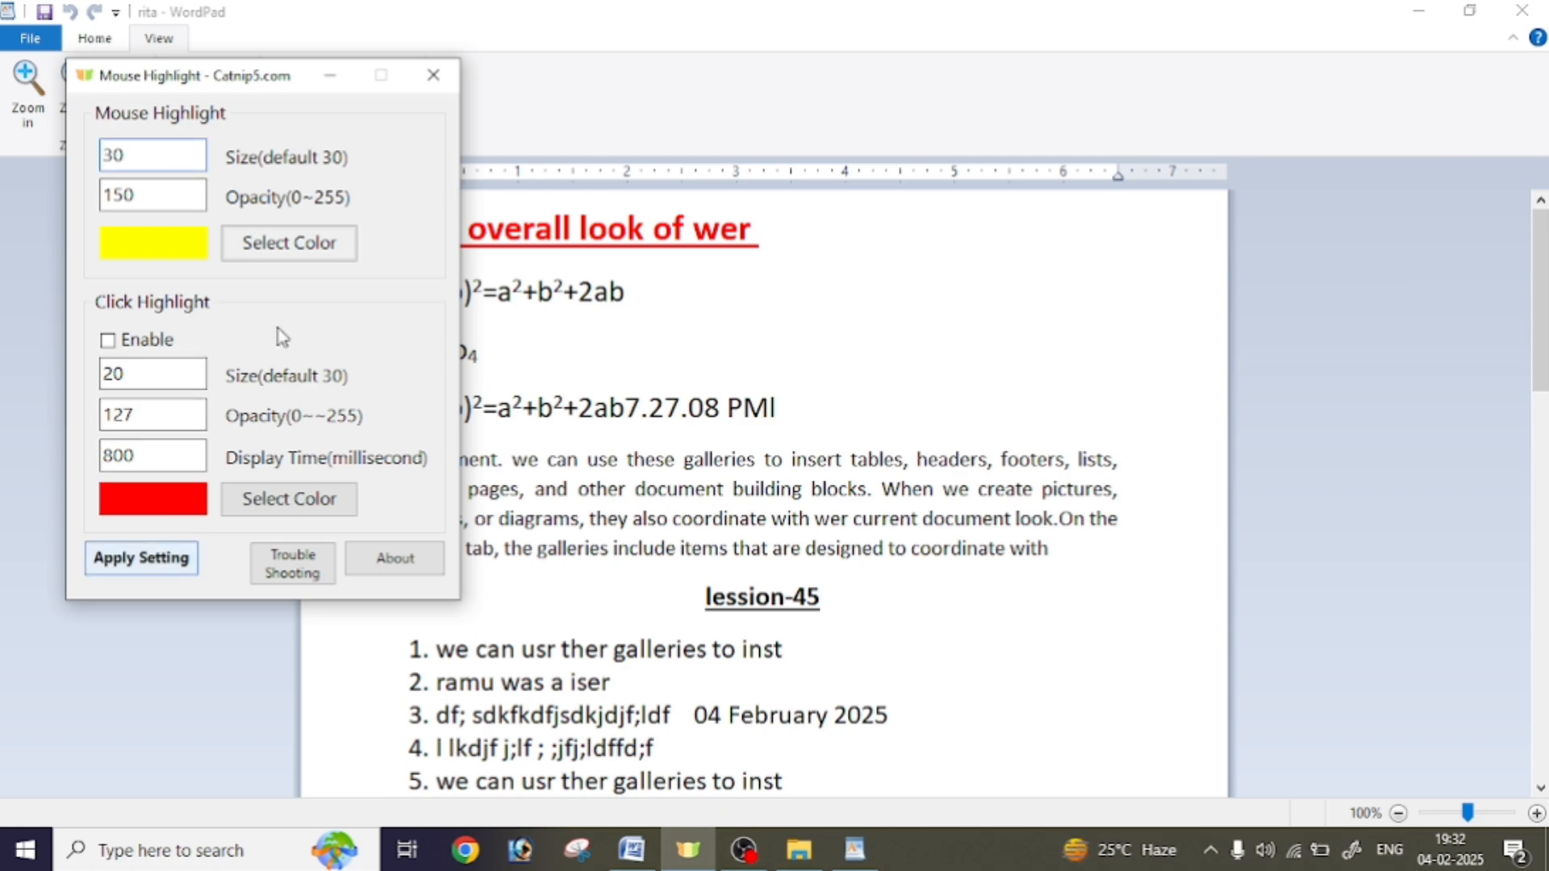
pyautogui.click(330, 75)
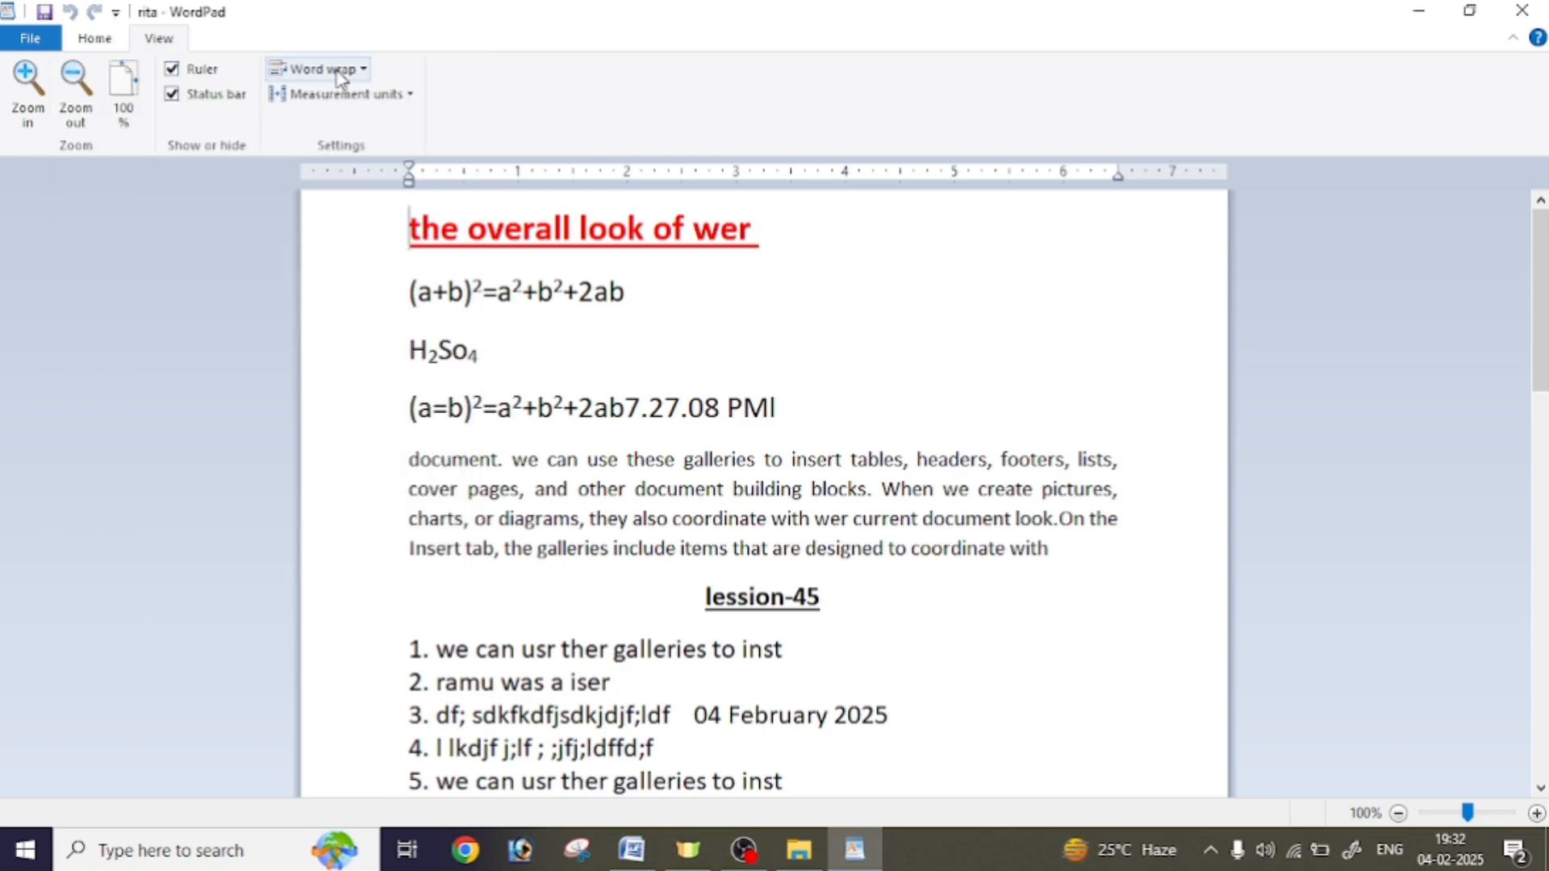
# Start another blank document and reopen "rita" from the list of recent documents
pyautogui.click(27, 32)
pyautogui.click(34, 74)
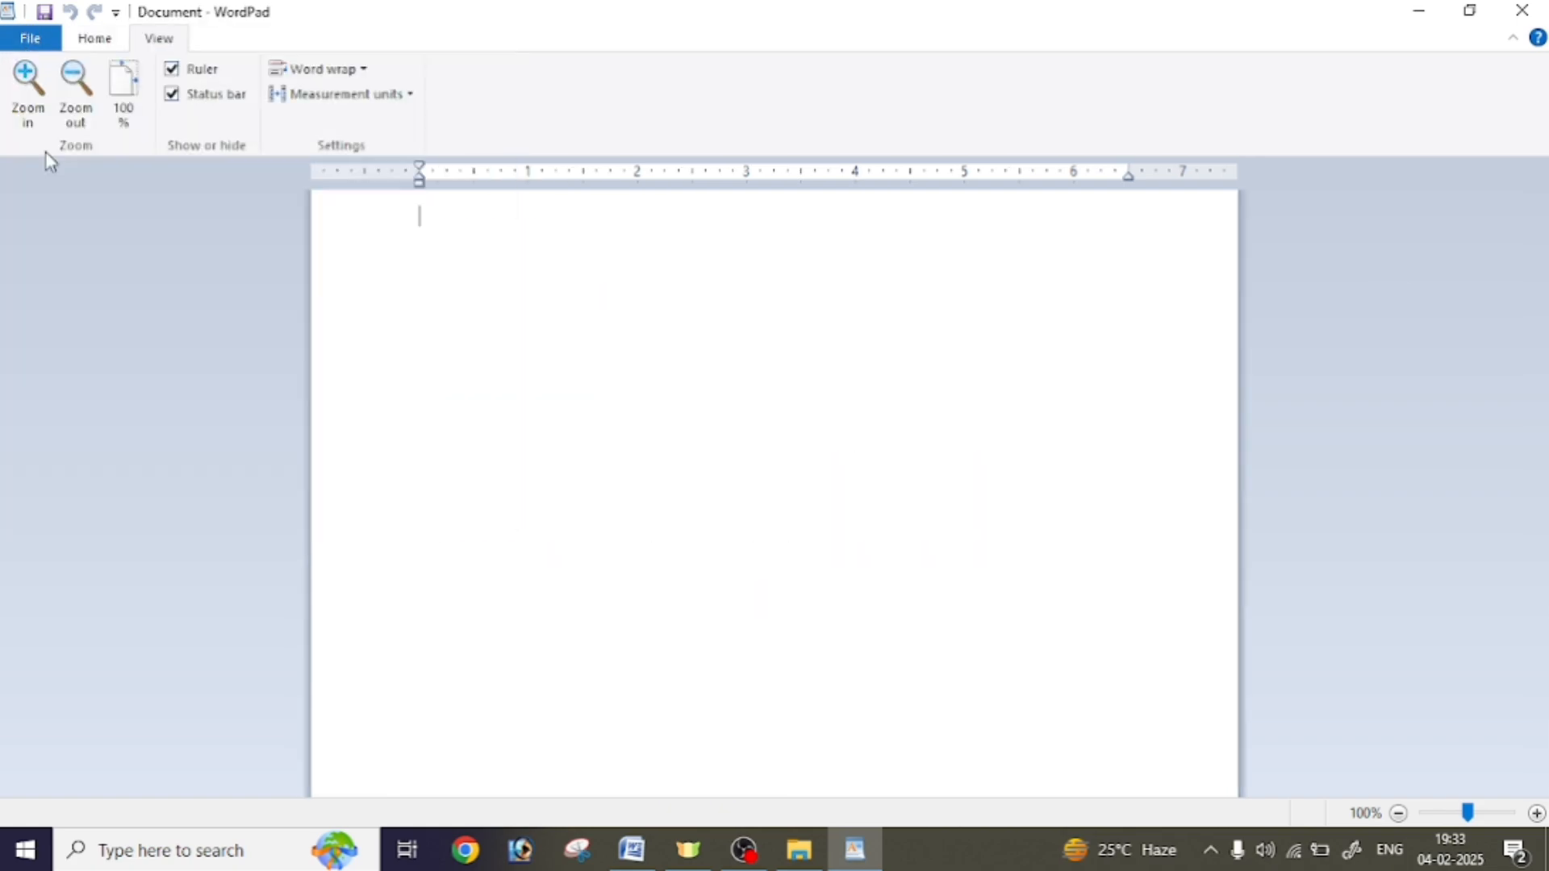
pyautogui.click(29, 38)
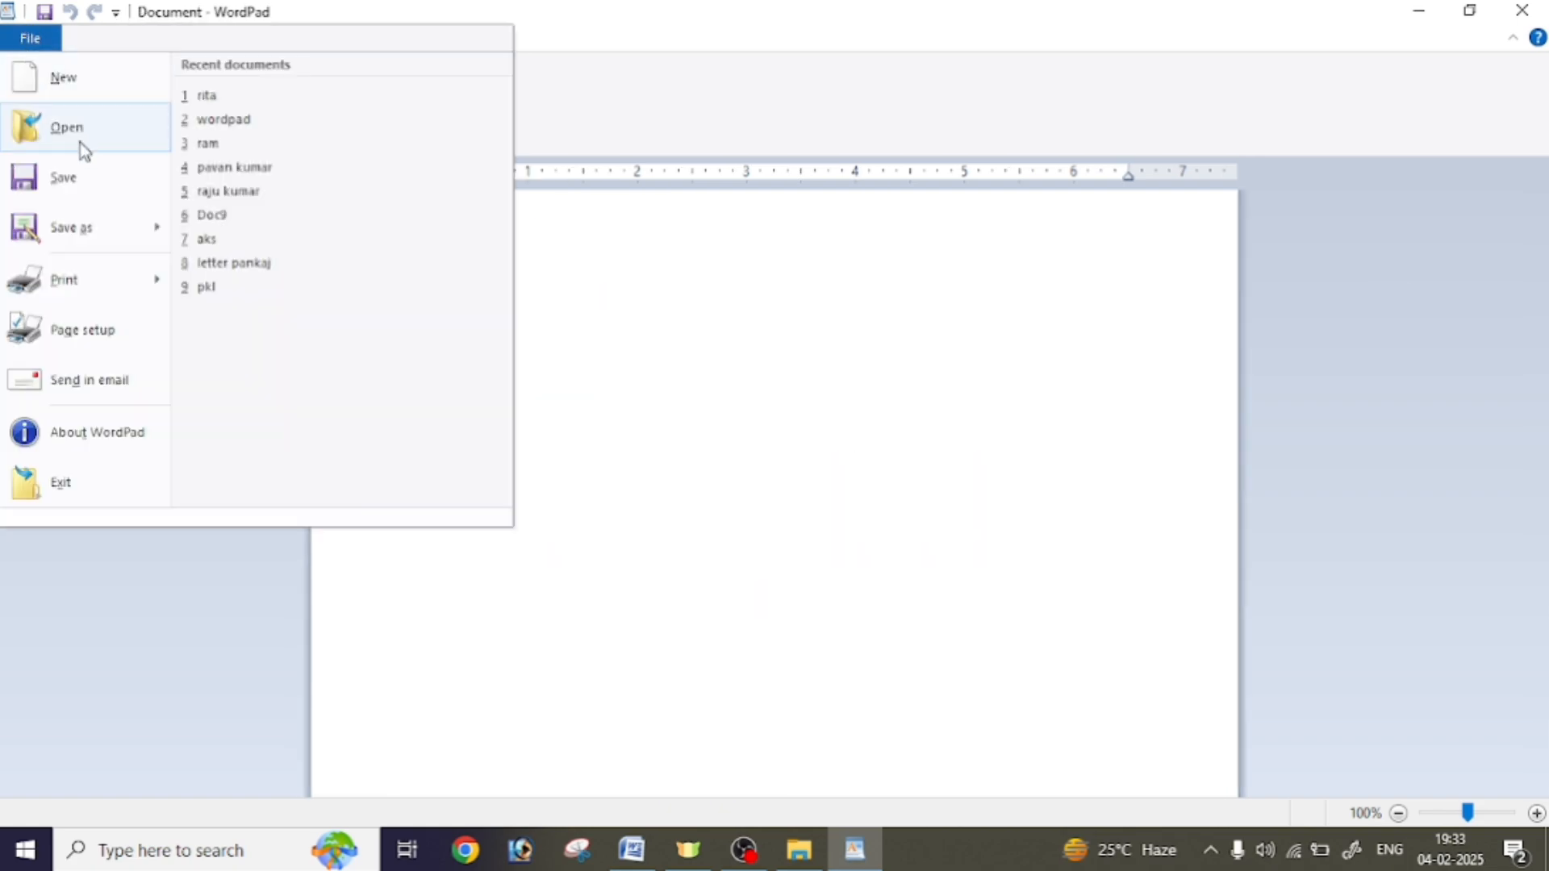
pyautogui.click(208, 98)
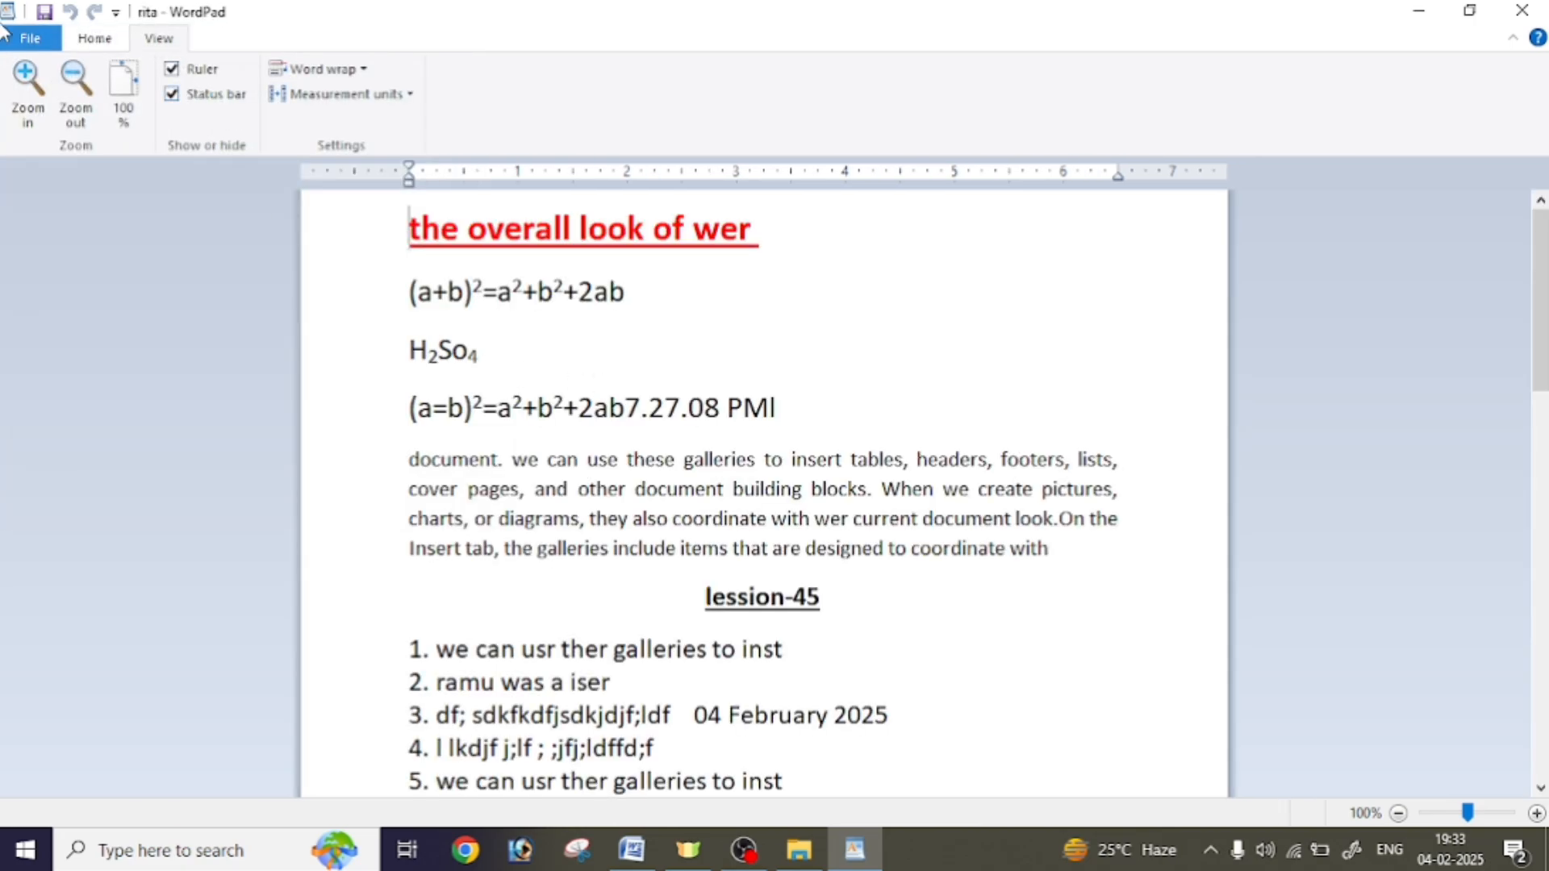
# Save a copy of the document as "rita 2" in the Documents folder, in Rich Text Format (RTF)
pyautogui.click(30, 38)
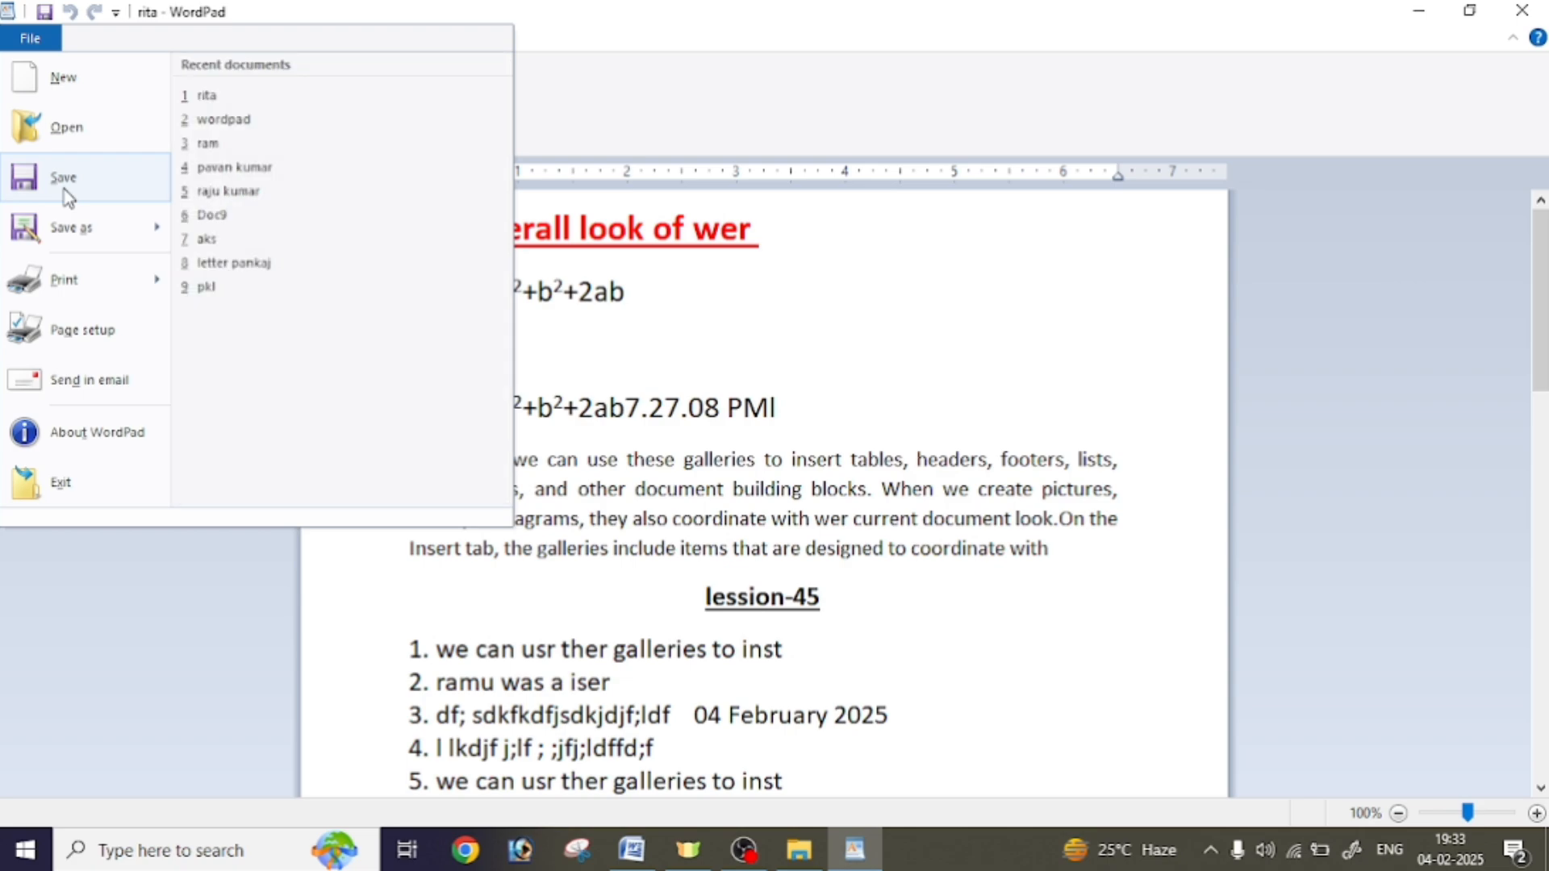
pyautogui.moveTo(74, 243)
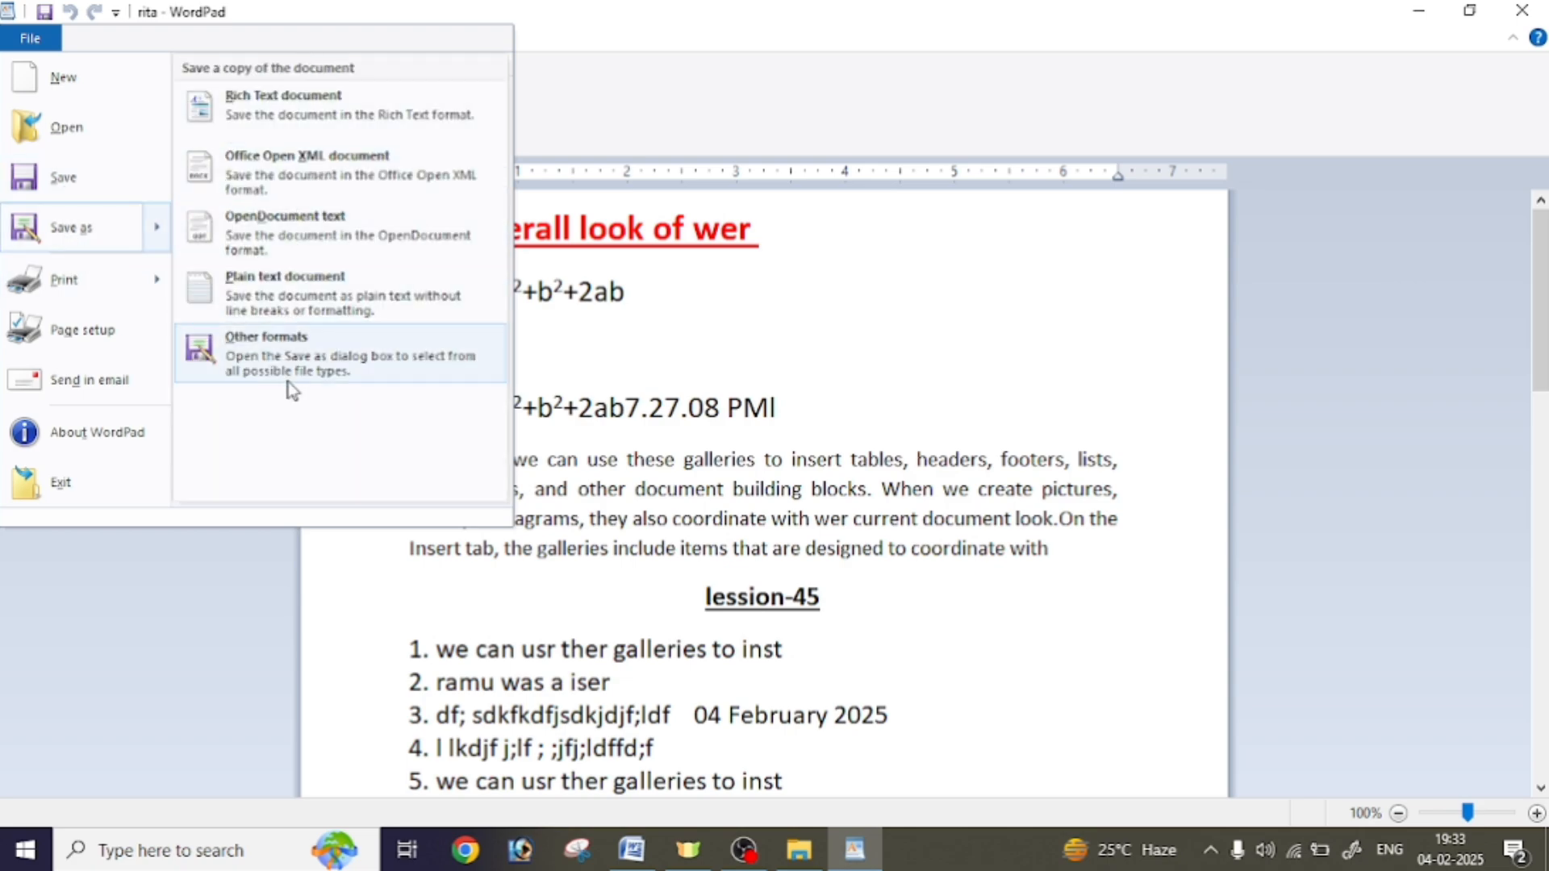
pyautogui.click(64, 233)
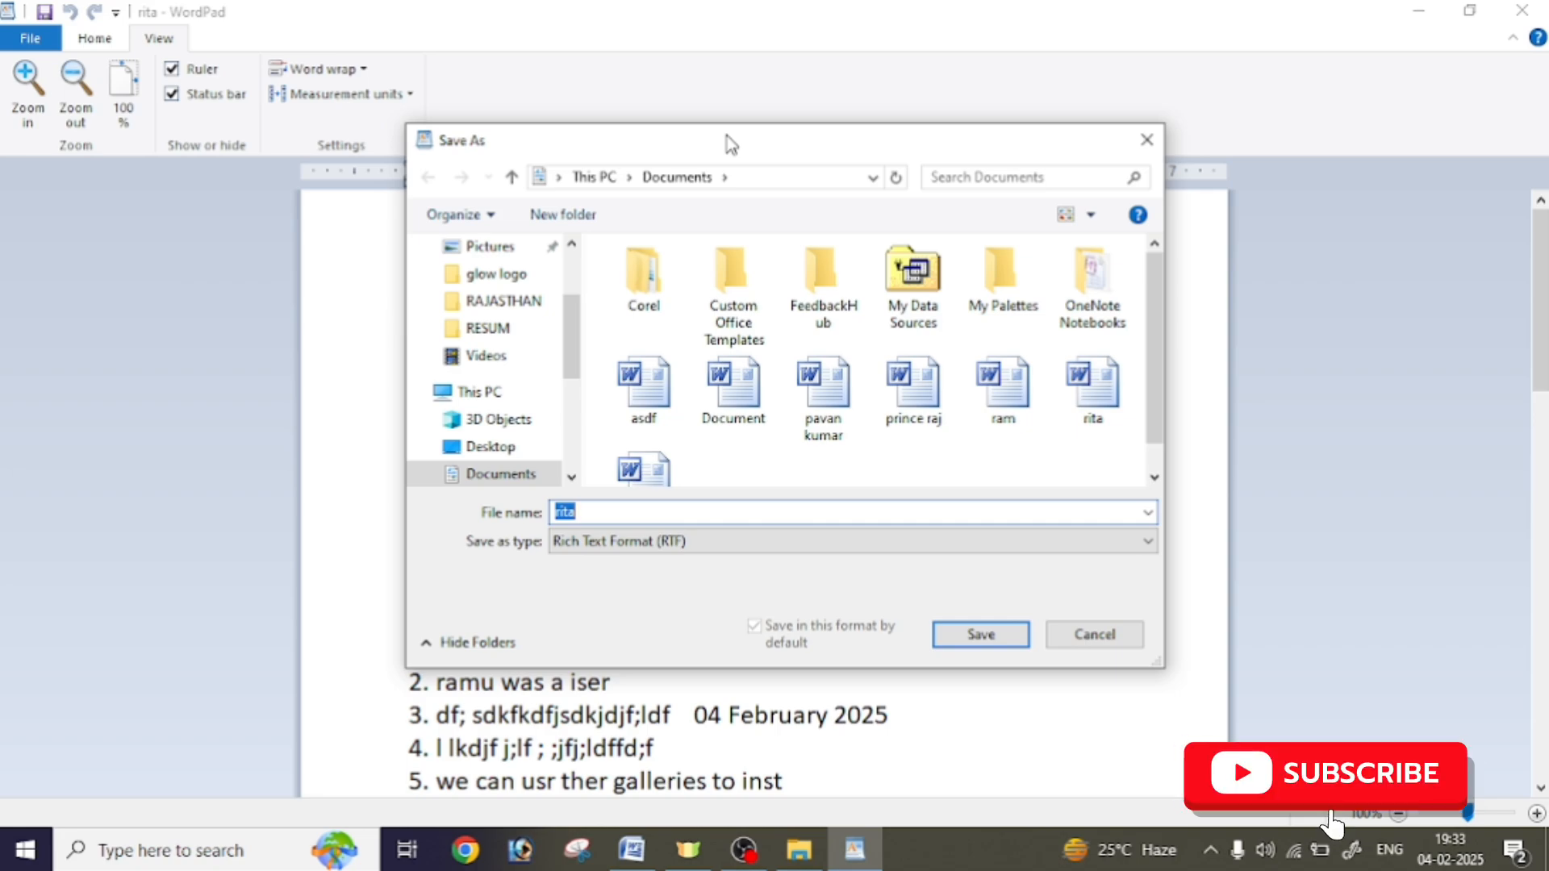
pyautogui.moveTo(730, 144); pyautogui.dragTo(1014, 381)
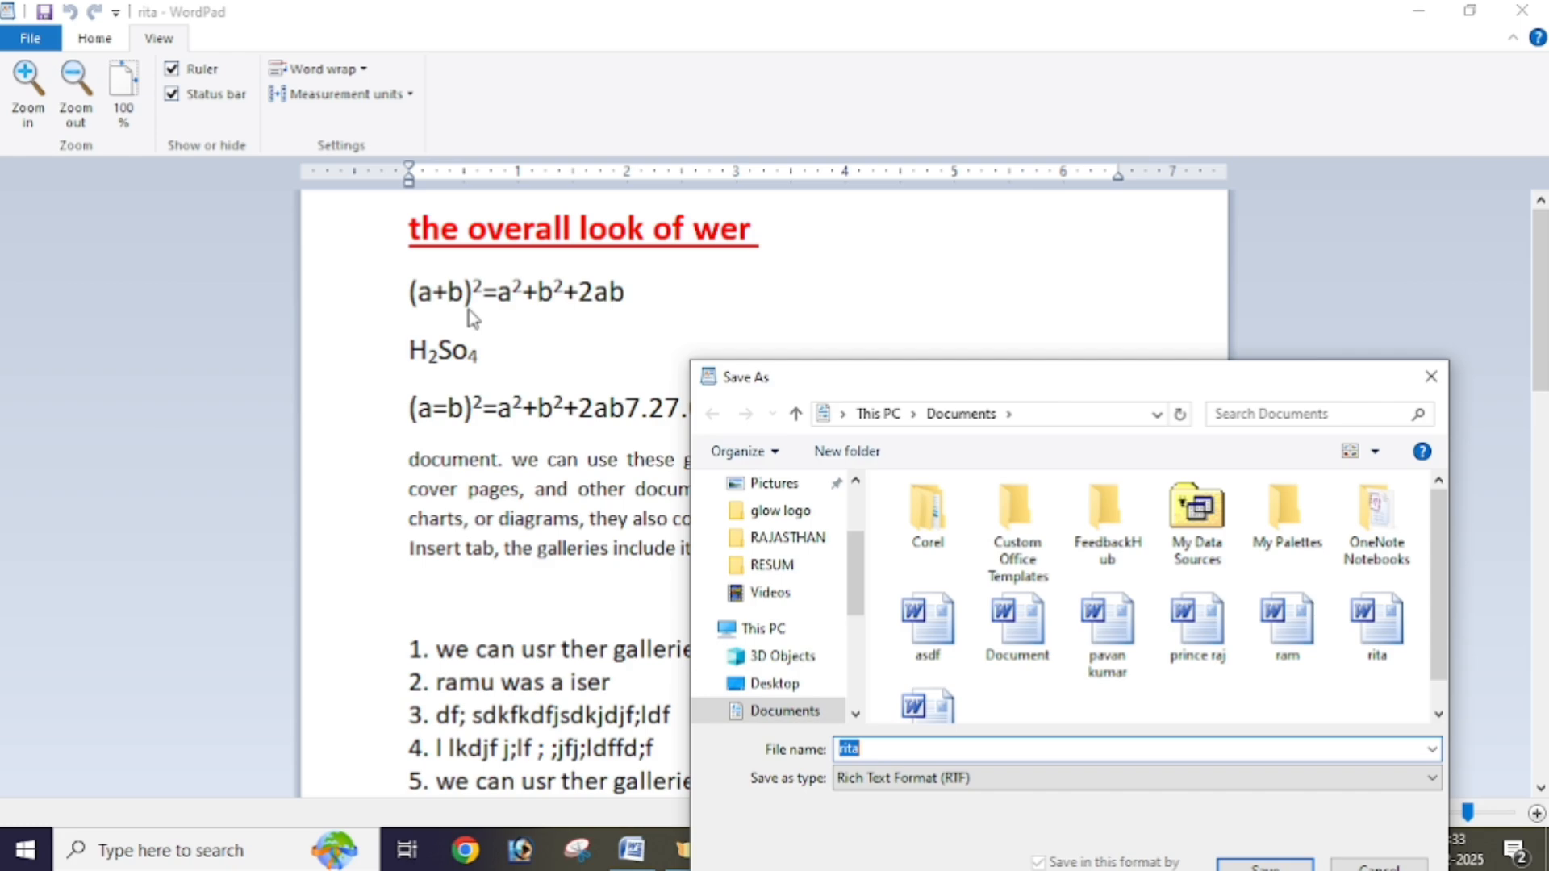
pyautogui.moveTo(1160, 383); pyautogui.dragTo(862, 140)
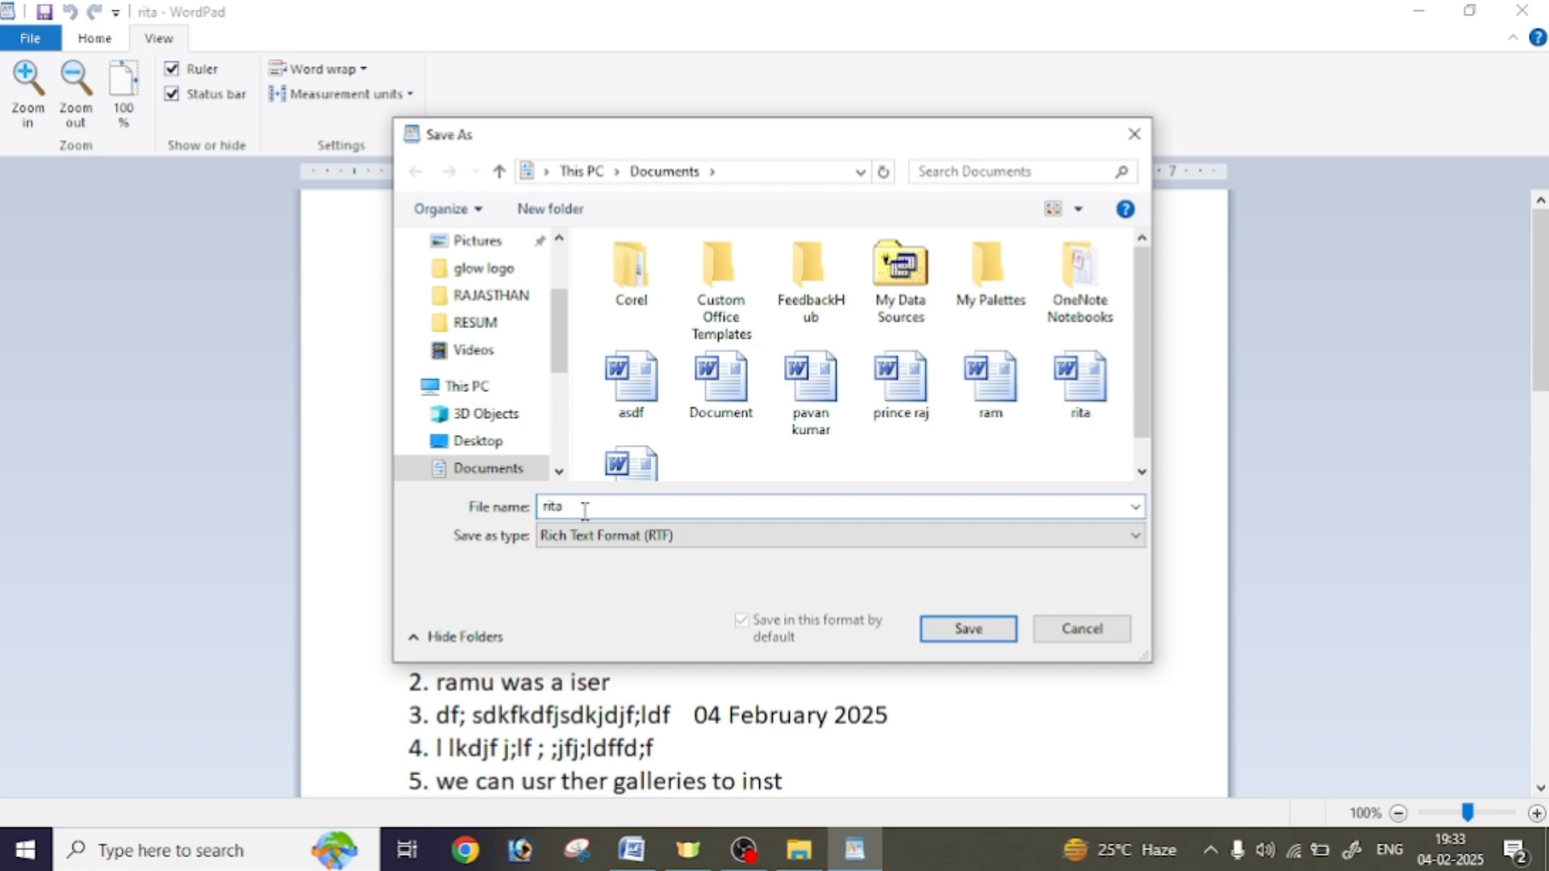
pyautogui.click(1004, 634)
# Start a blank document and open the original "rita" file from the recent documents
pyautogui.click(12, 41)
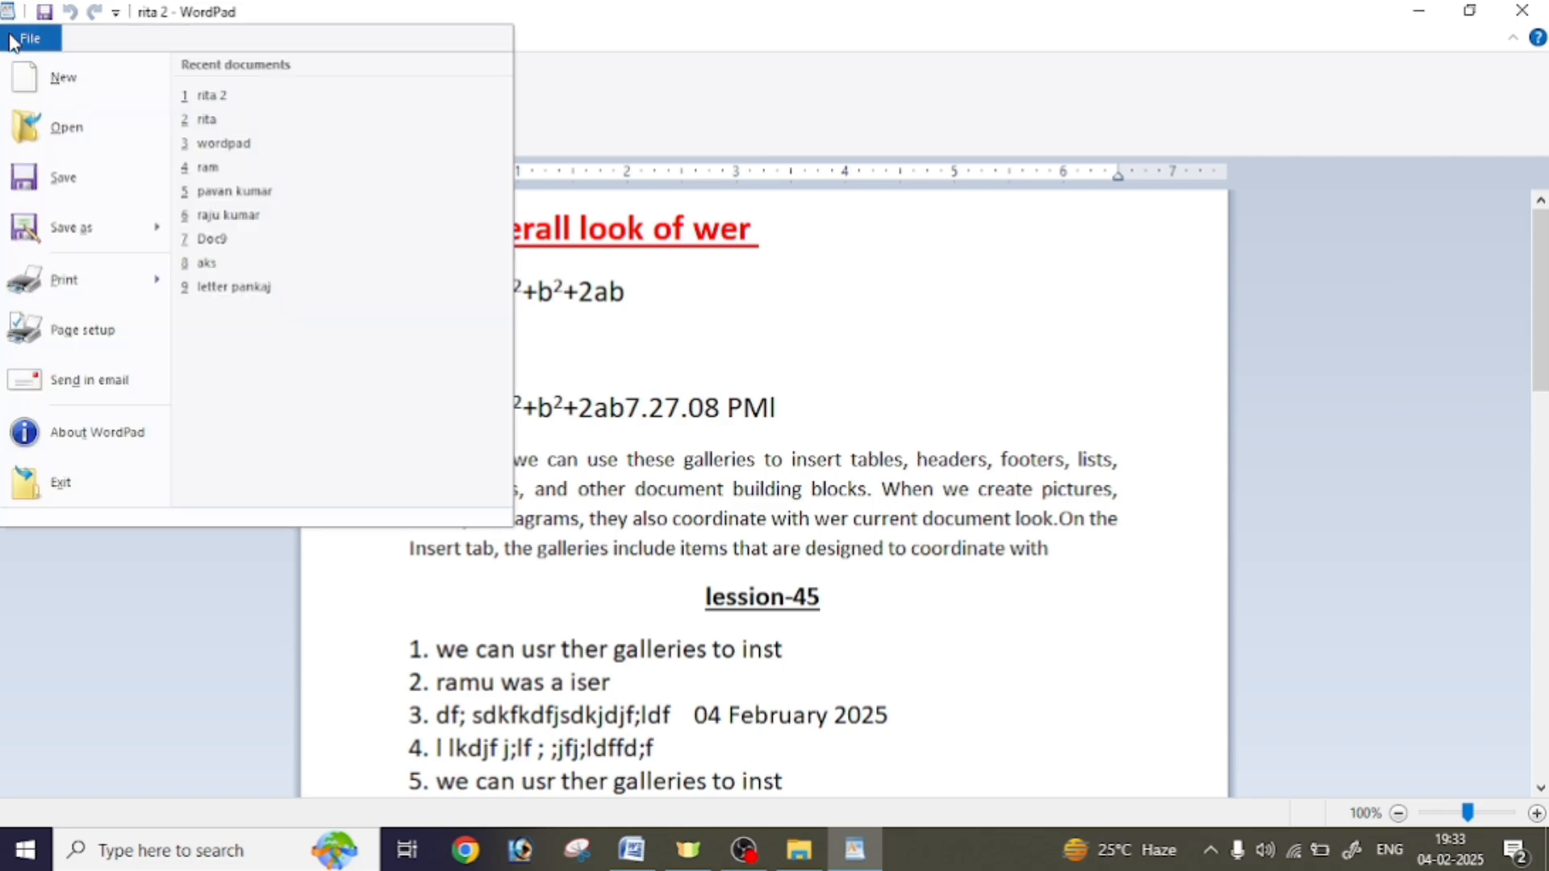
pyautogui.click(50, 77)
pyautogui.click(33, 41)
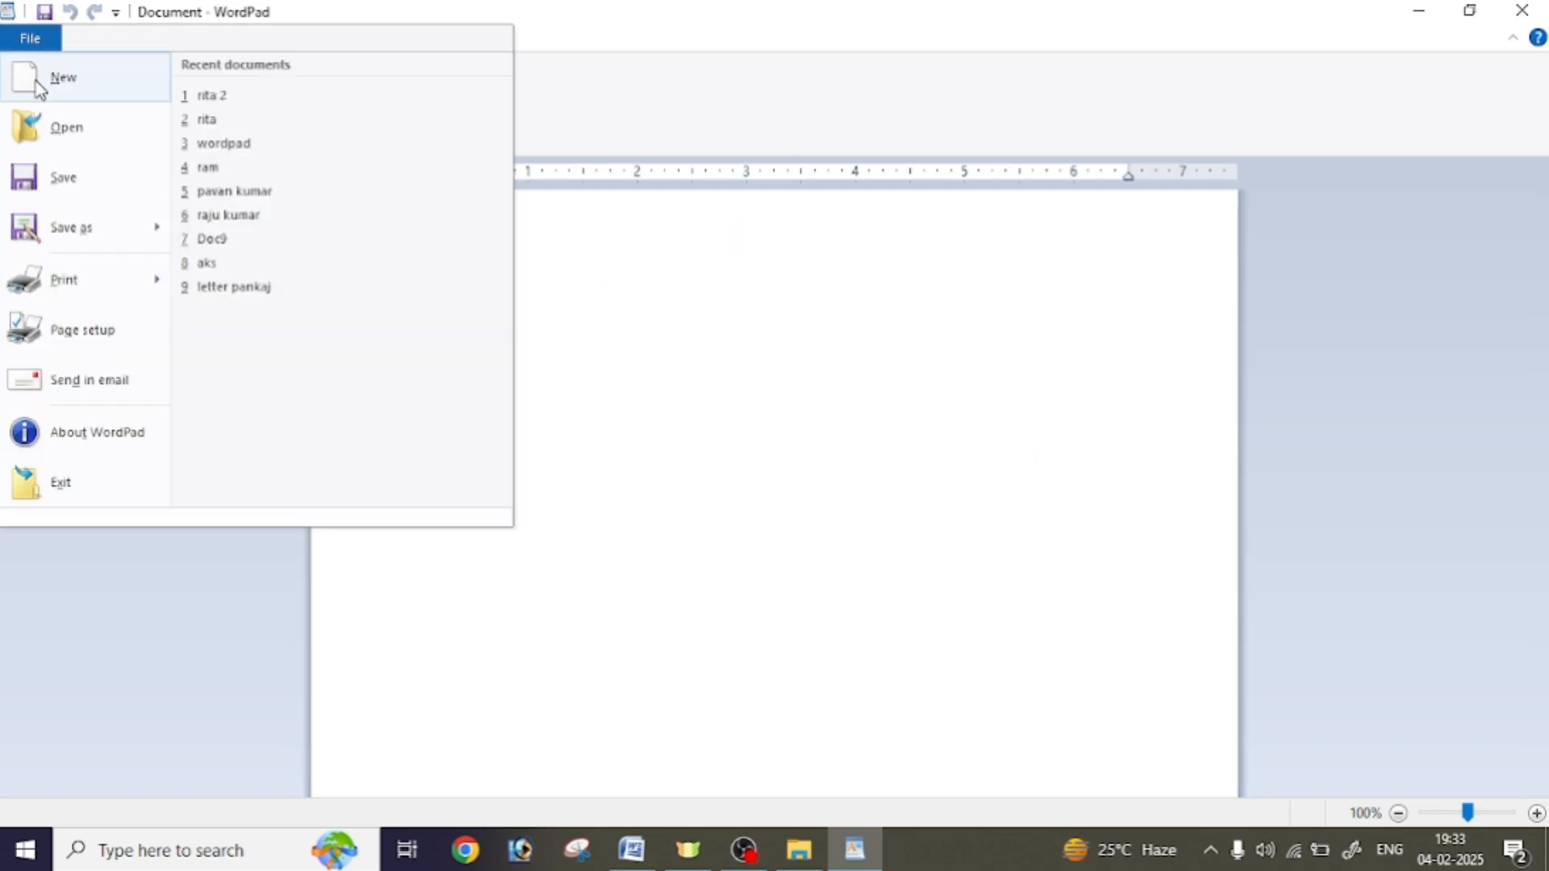
pyautogui.click(206, 120)
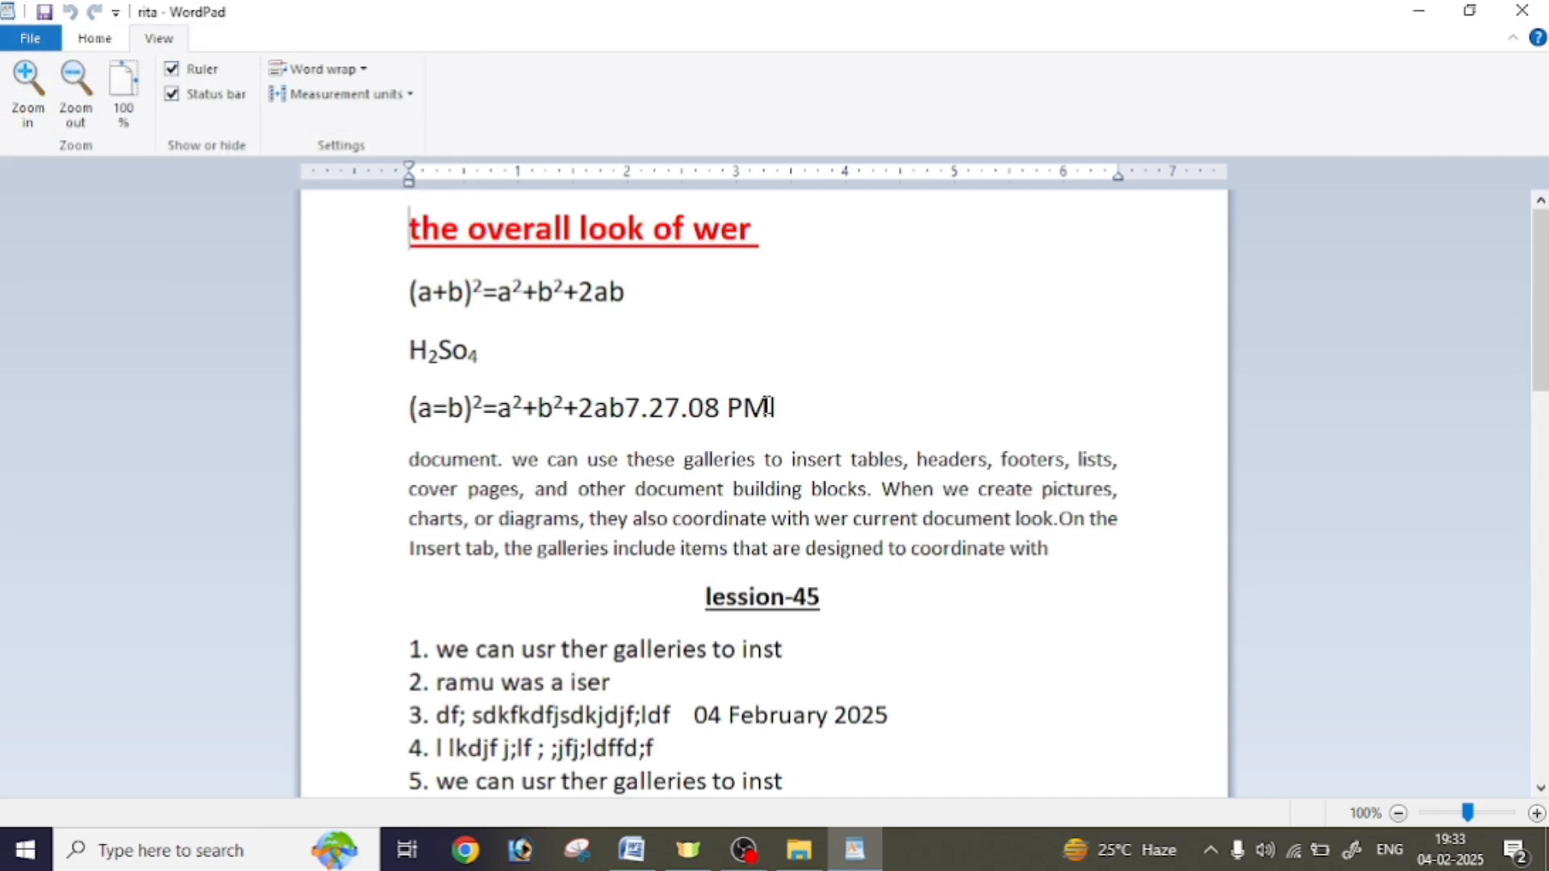
# Start a blank document and open the copy "rita 2" from the recent documents
pyautogui.click(32, 39)
pyautogui.click(56, 78)
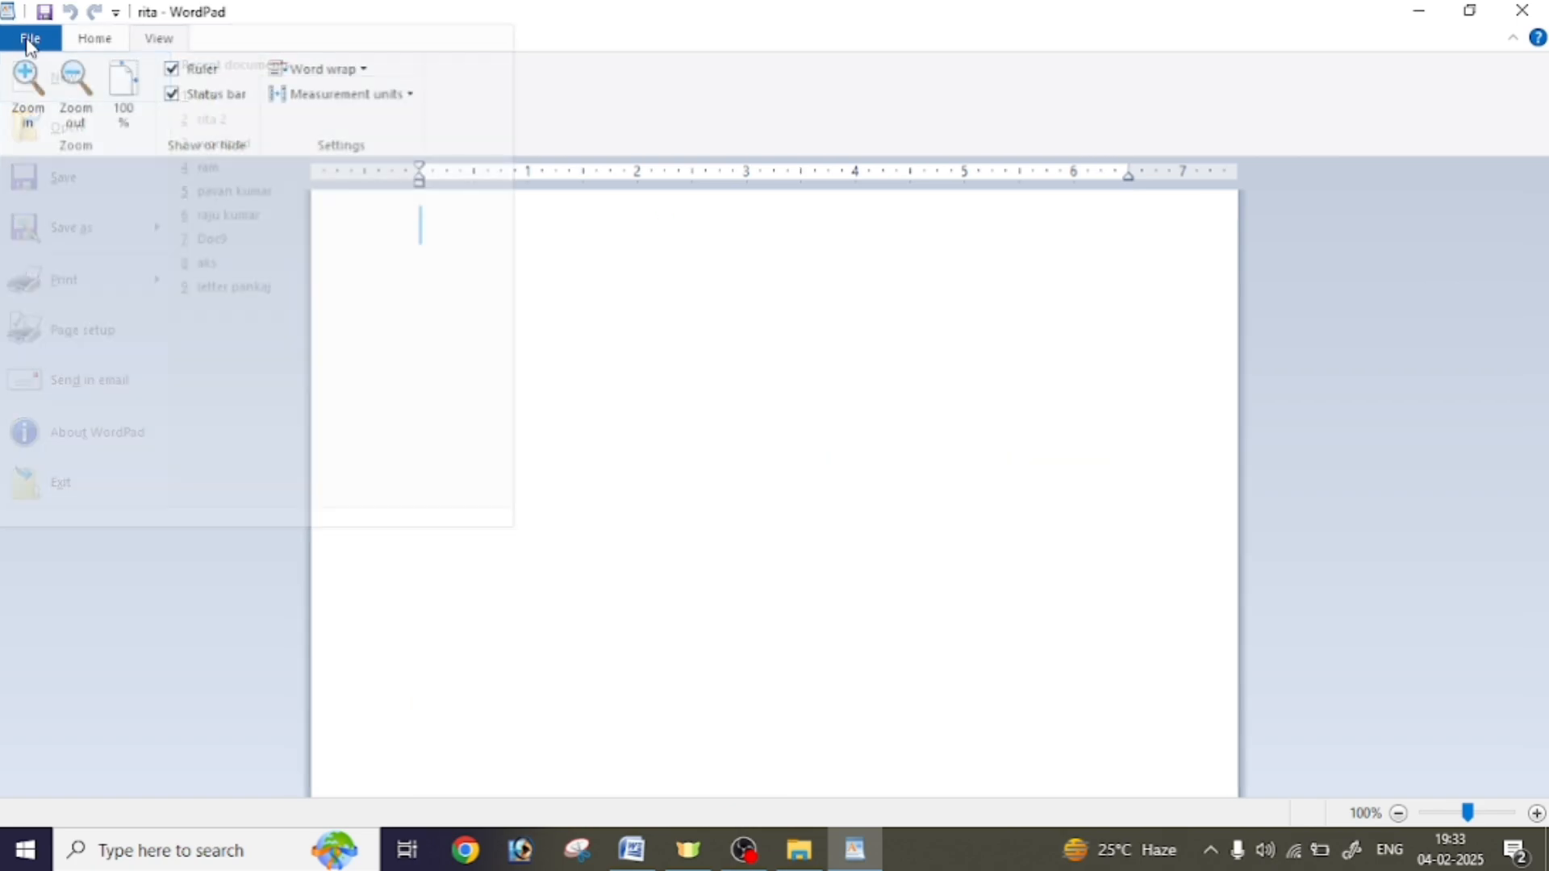
pyautogui.click(30, 38)
pyautogui.click(208, 121)
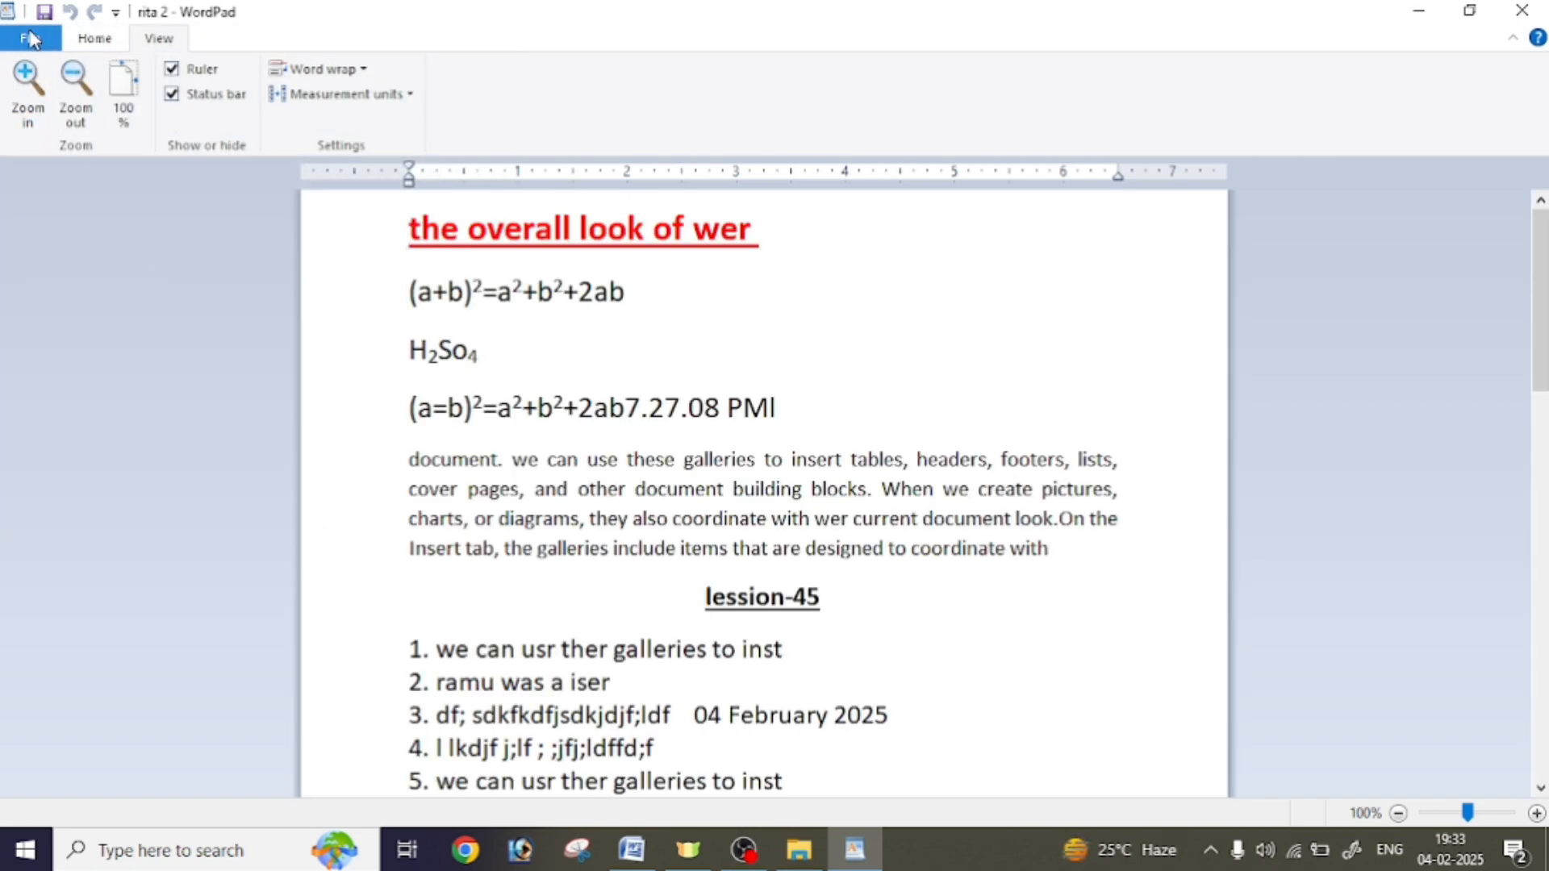
# Review the save formats and the printer, page range and copies options, and close the print settings without printing
pyautogui.click(30, 38)
pyautogui.moveTo(78, 232)
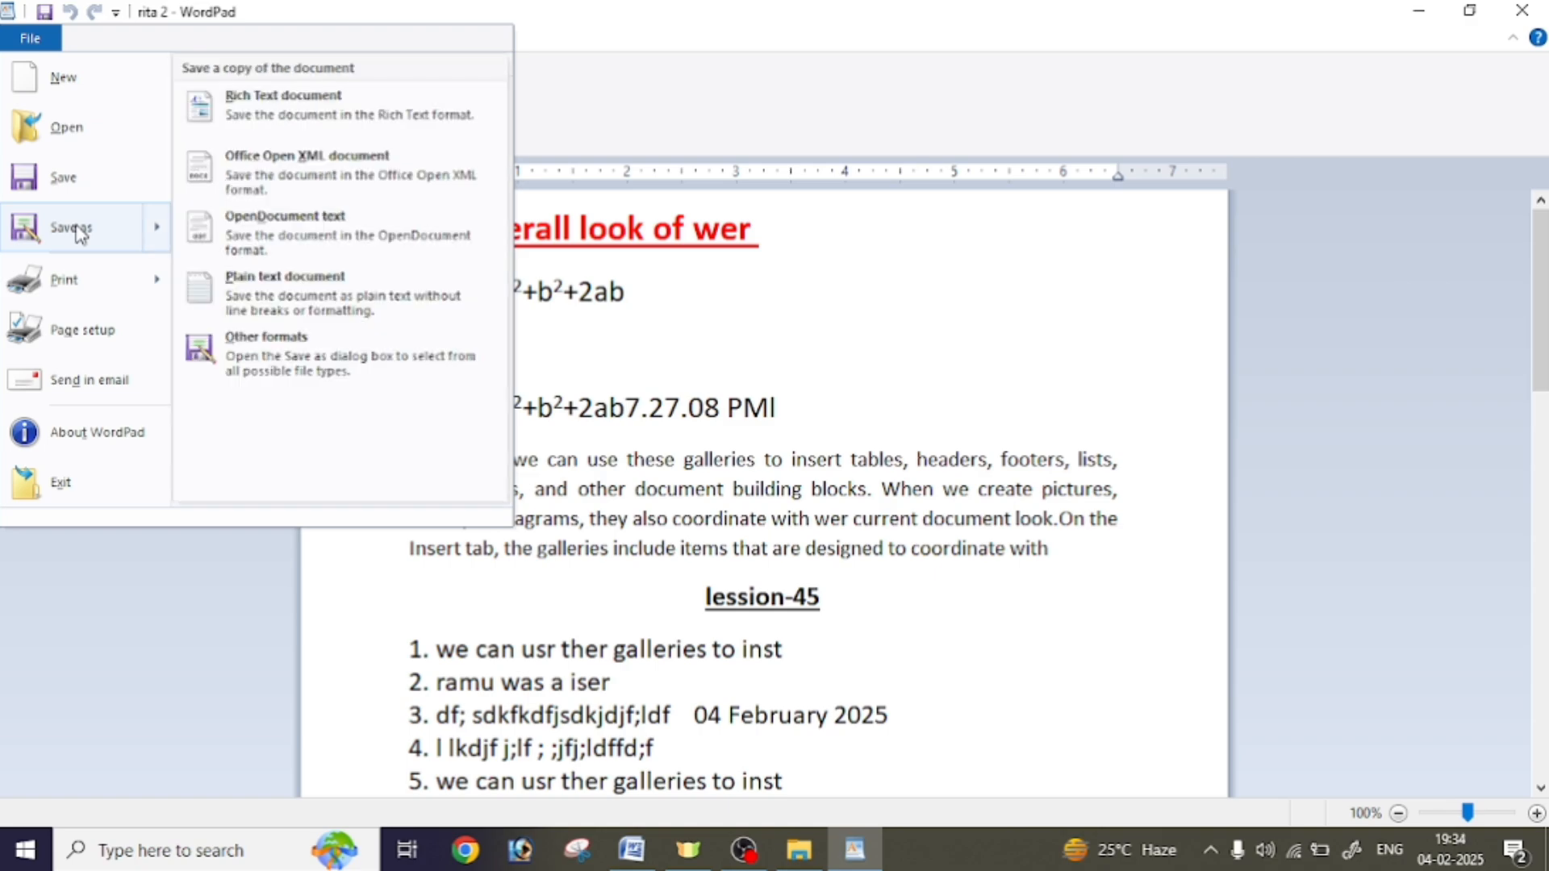
pyautogui.click(52, 278)
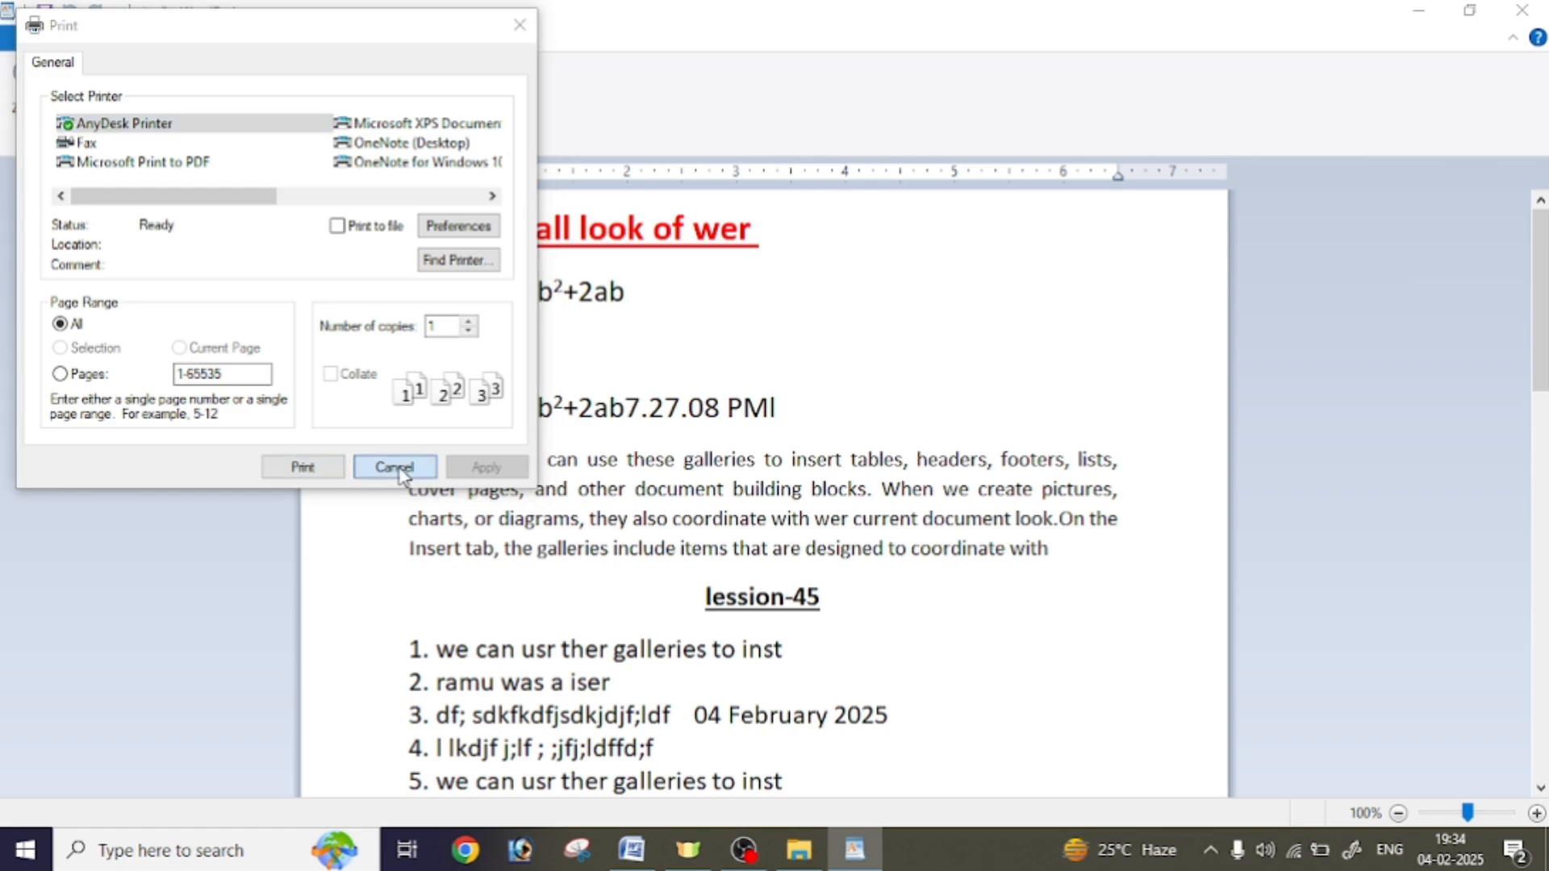
pyautogui.click(394, 468)
# Set the paper size of "rita 2" to A4 in the page setup, keeping portrait orientation and 1-inch margins
pyautogui.click(15, 44)
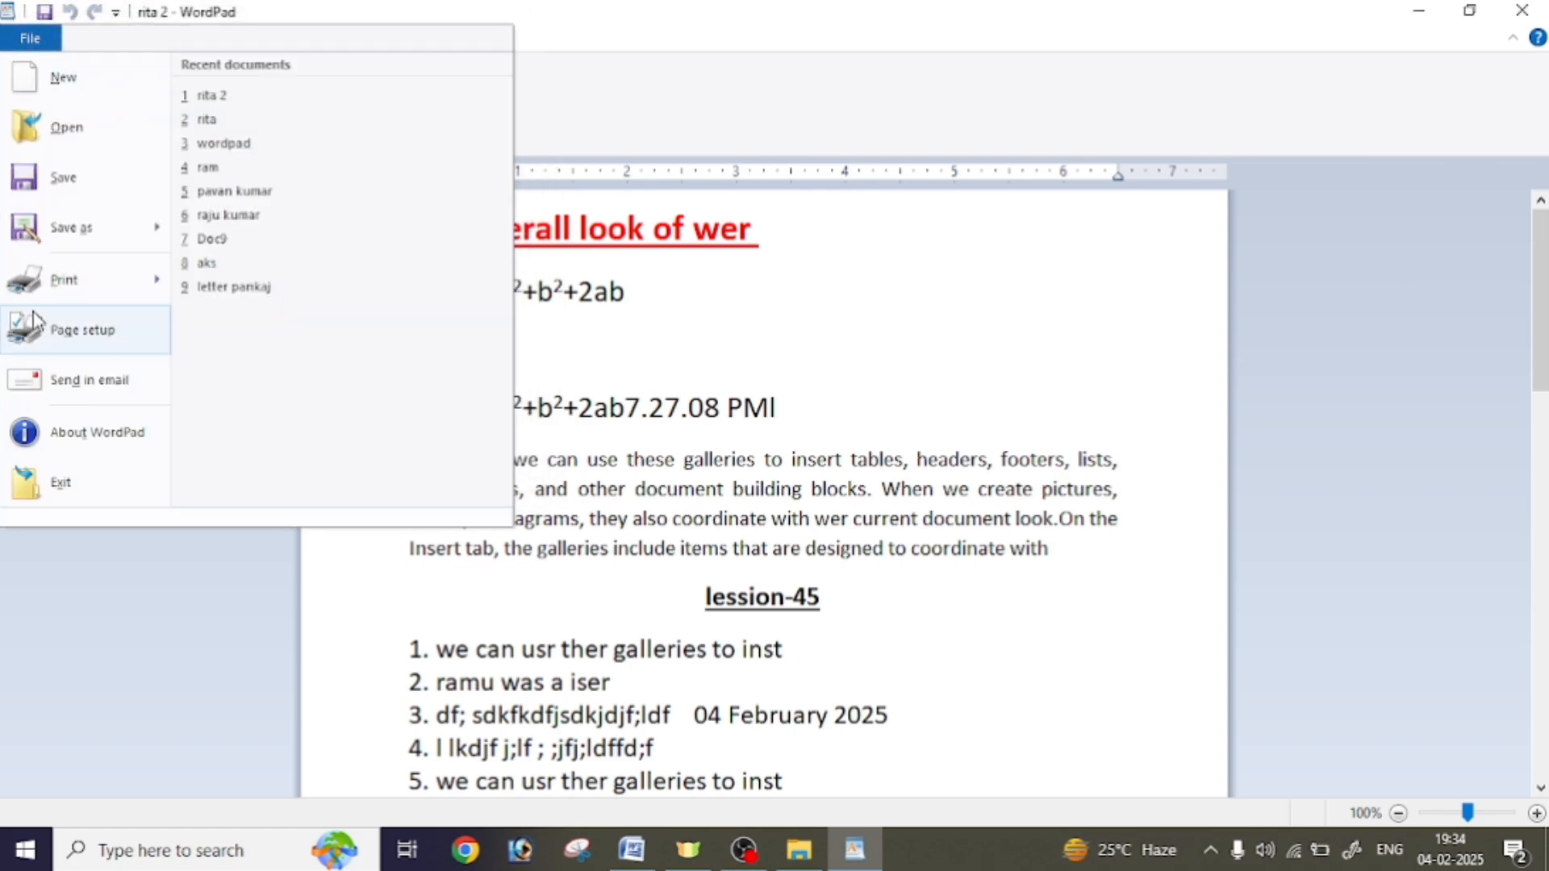
pyautogui.click(51, 336)
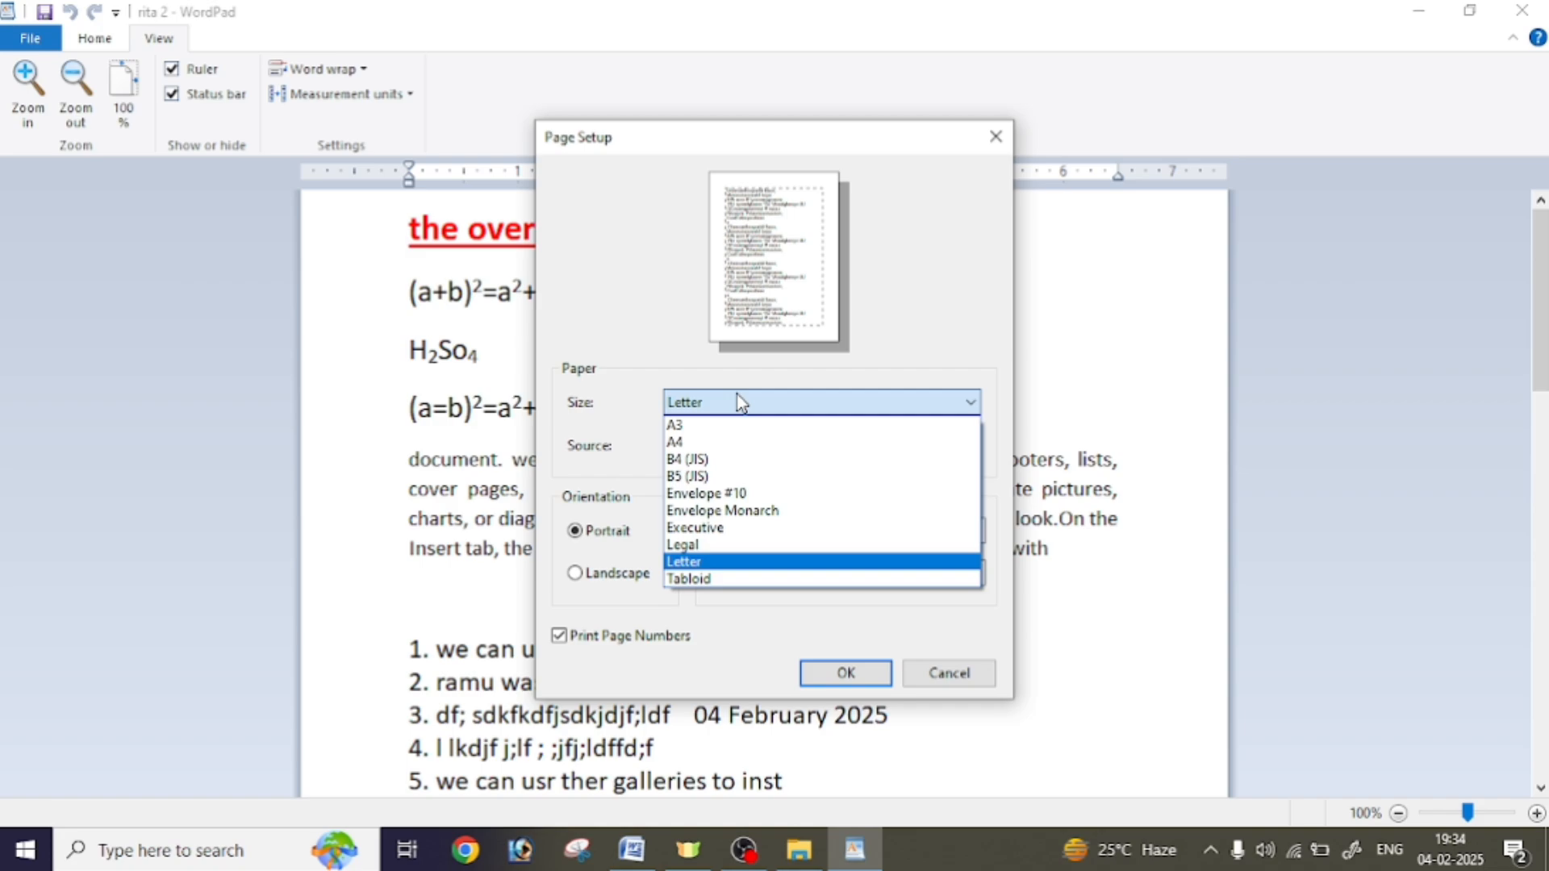
pyautogui.click(702, 441)
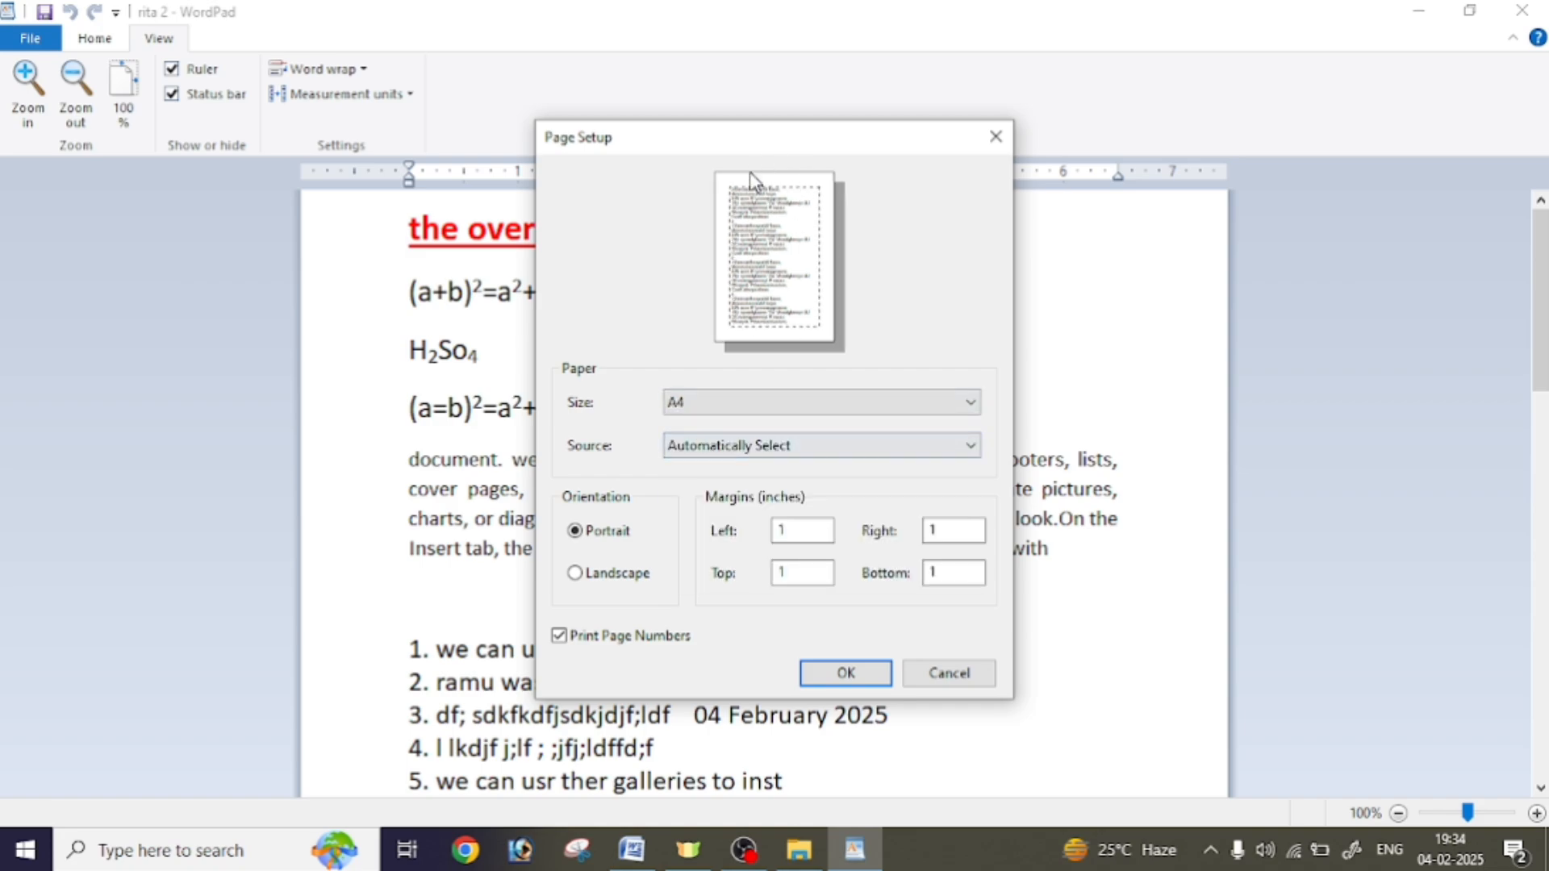
pyautogui.click(788, 531)
pyautogui.click(951, 529)
pyautogui.click(949, 571)
pyautogui.click(929, 530)
pyautogui.click(831, 673)
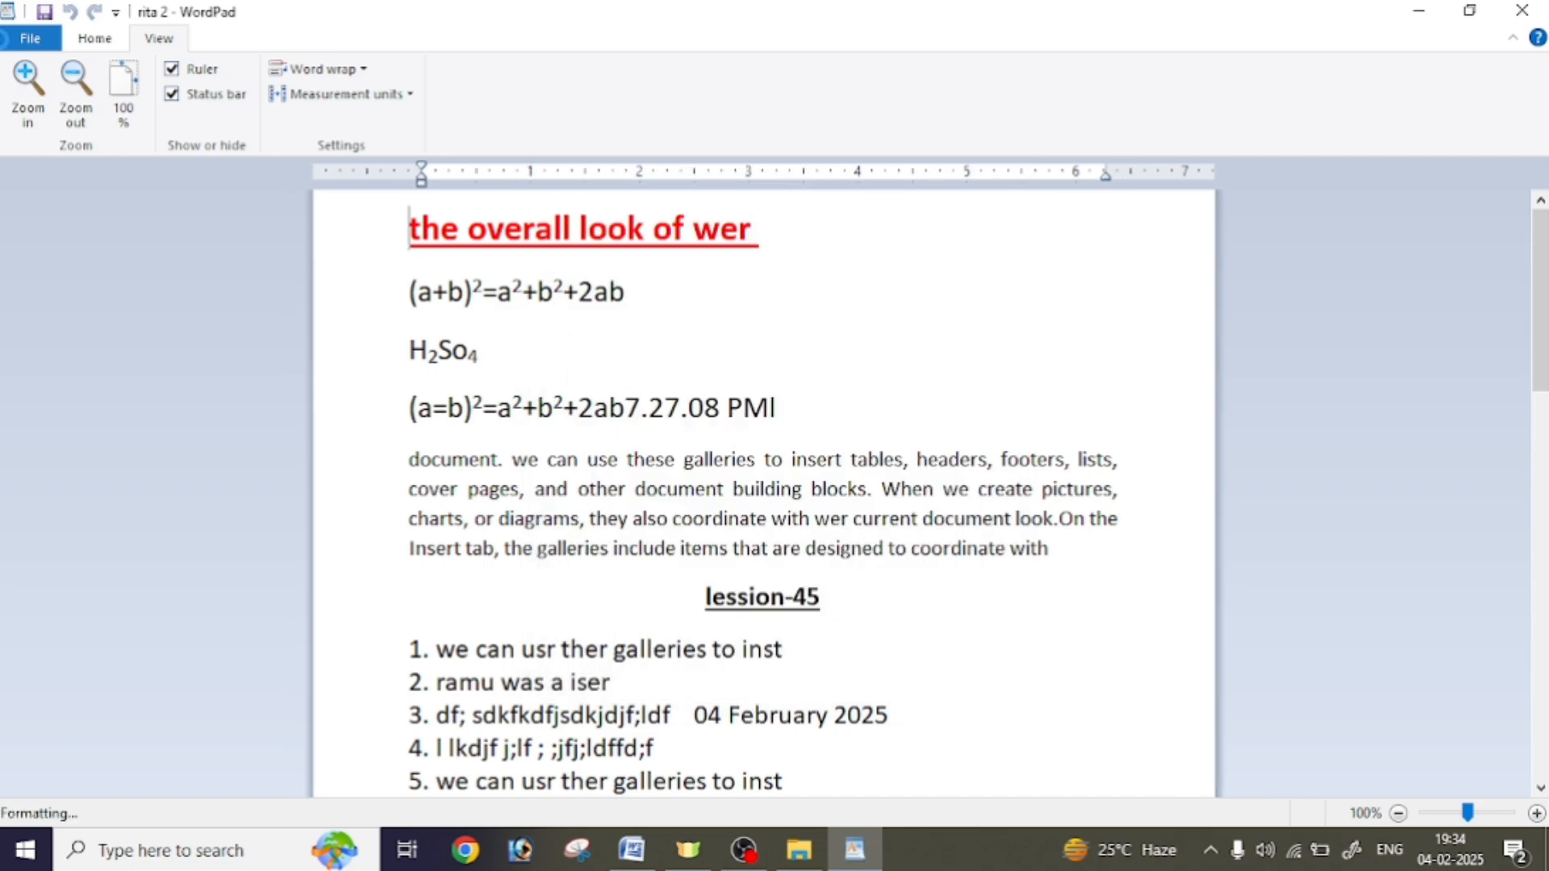
# Look at the print settings again for the A4 document and close them without printing
pyautogui.click(11, 42)
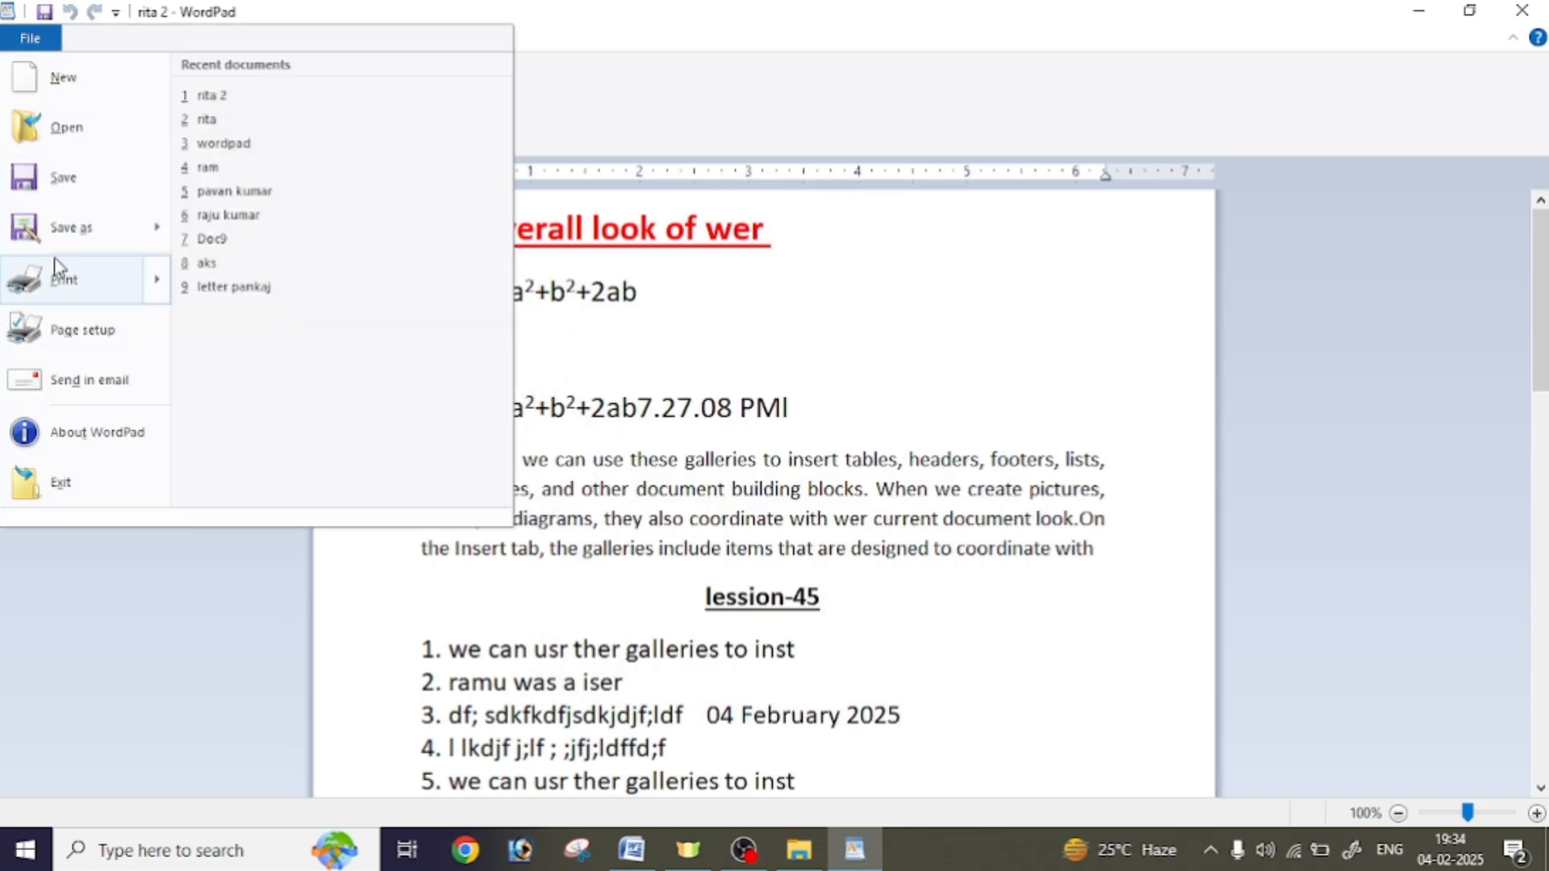
pyautogui.click(55, 284)
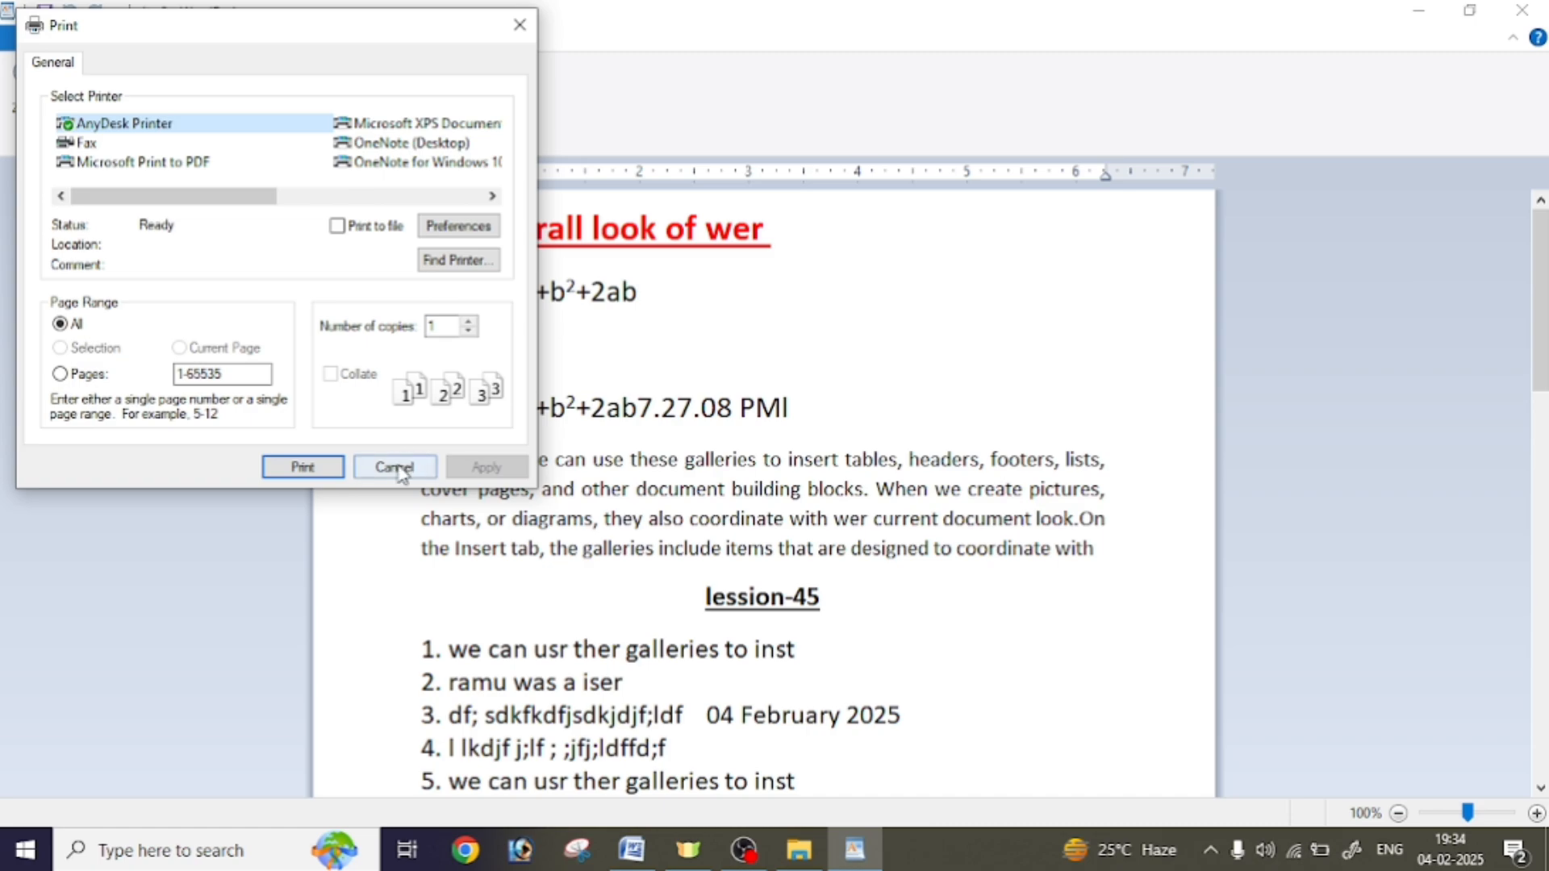
pyautogui.click(399, 469)
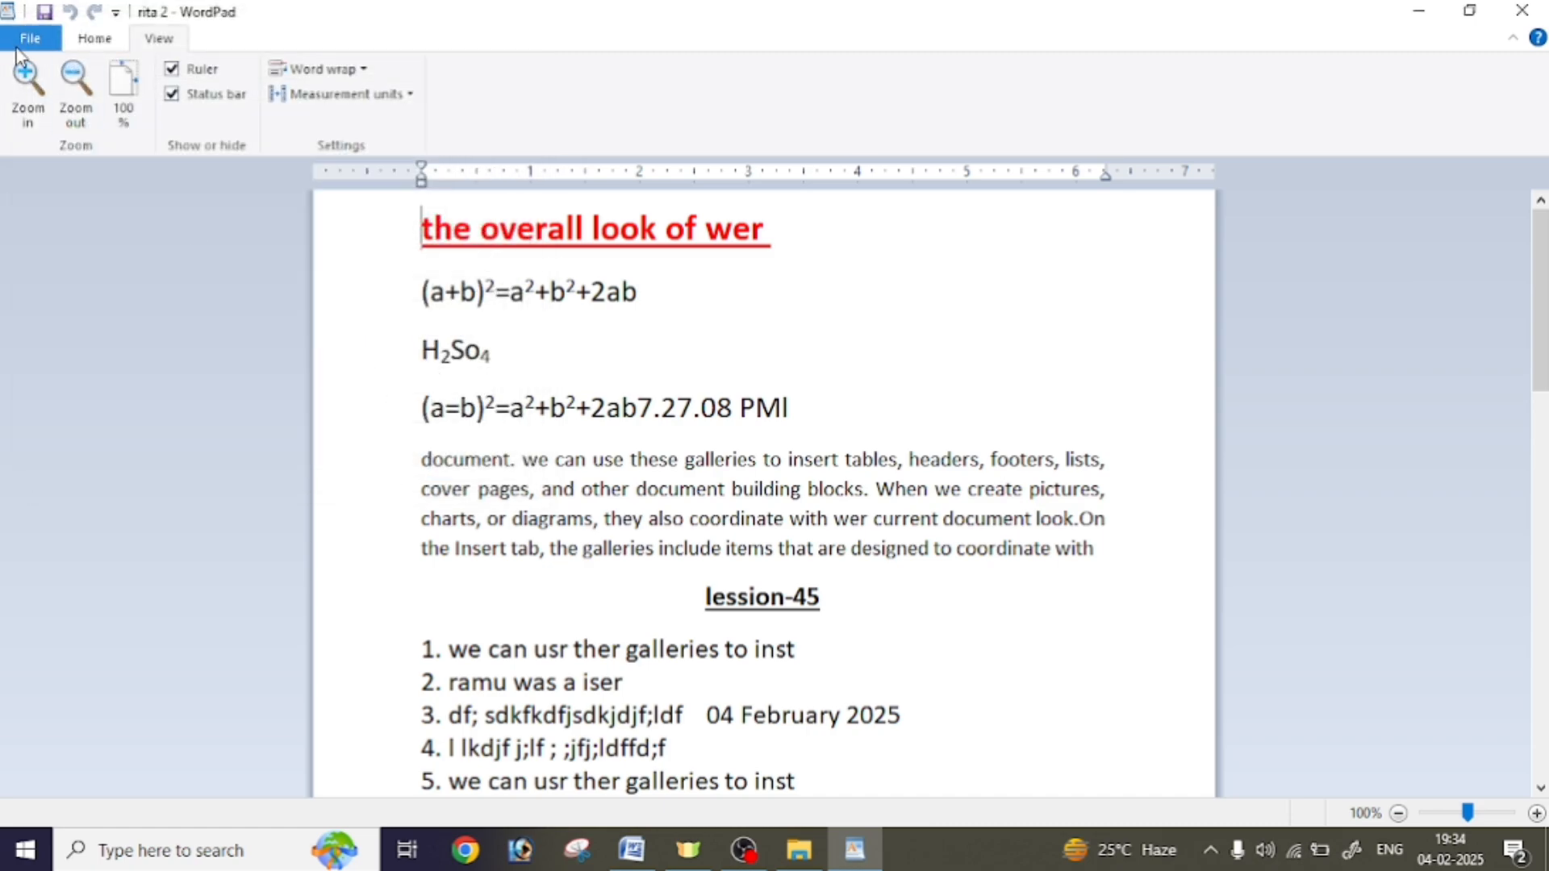
# Review the remaining file commands, such as page setup and sending the document by email
pyautogui.click(18, 42)
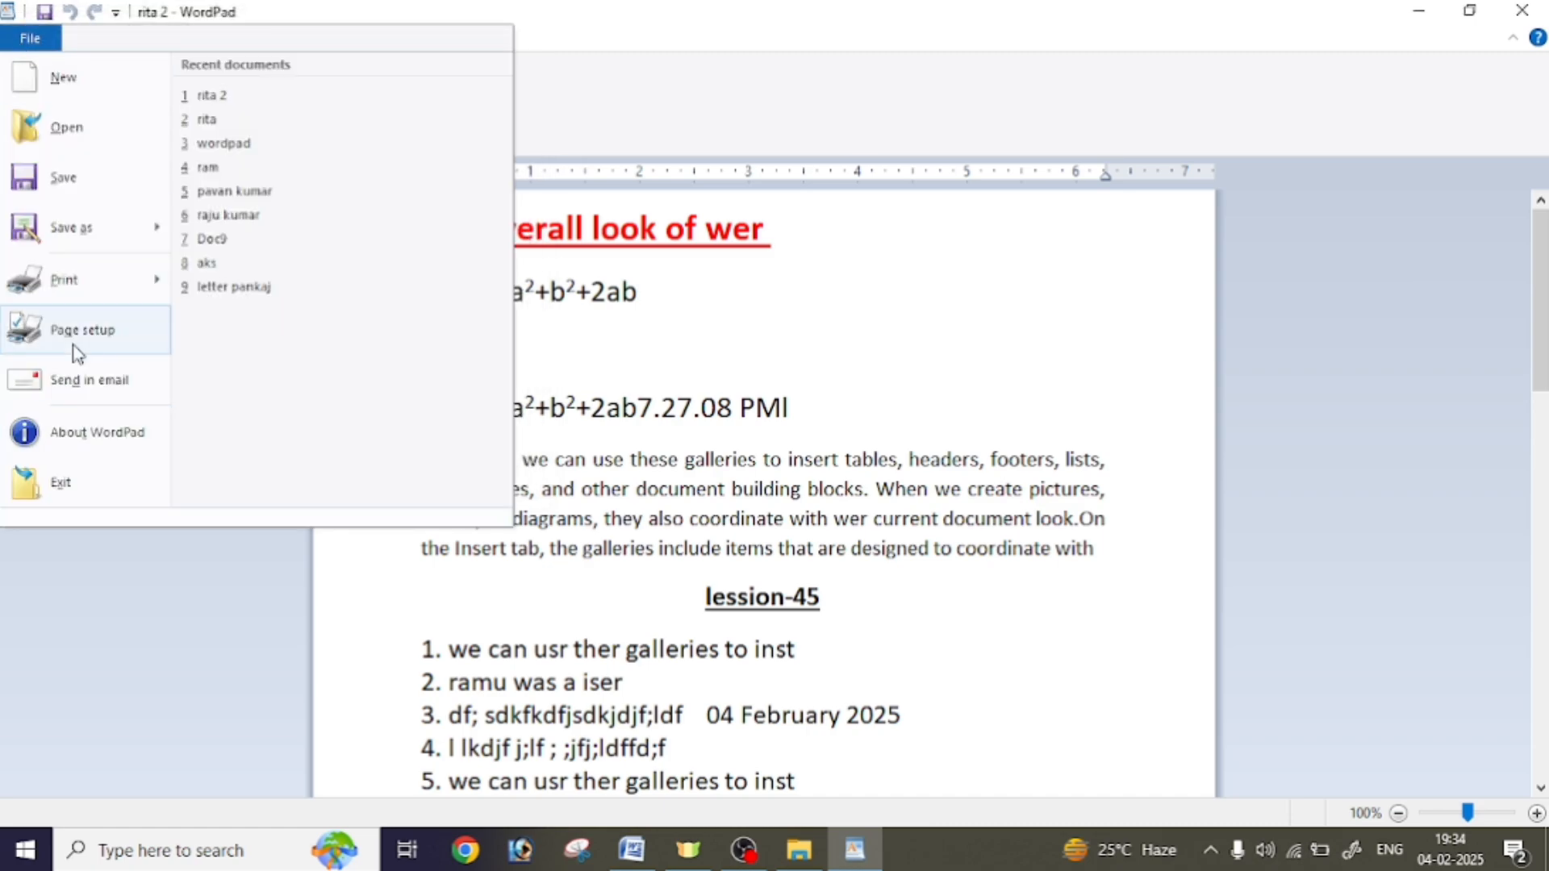